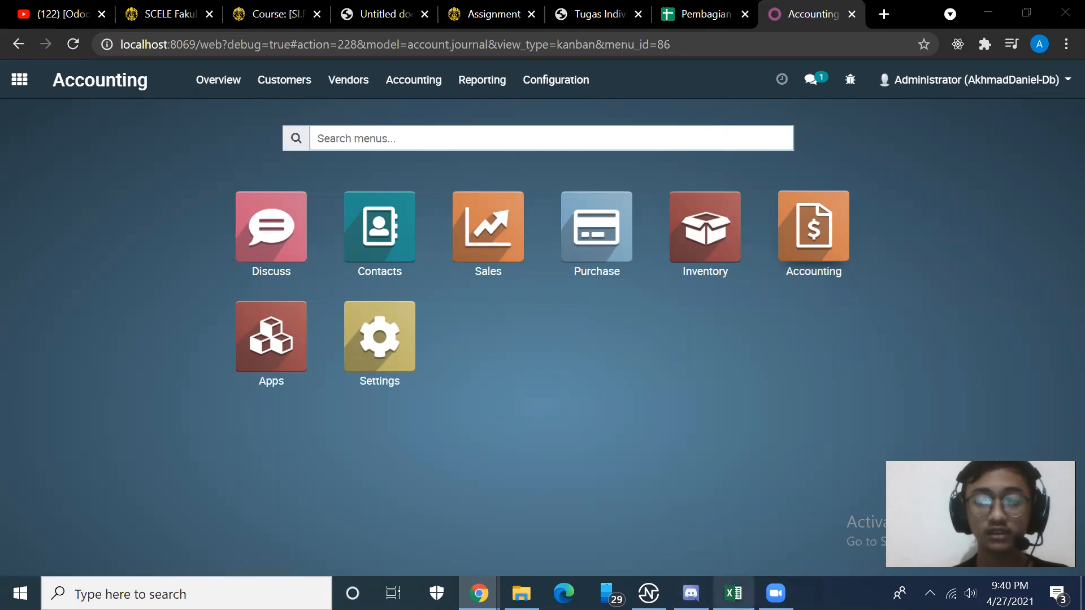
# Switch to the Laporan Keuangan workbook in Excel and examine the accounts on the Laba Rugi sheet.
pyautogui.click(733, 593)
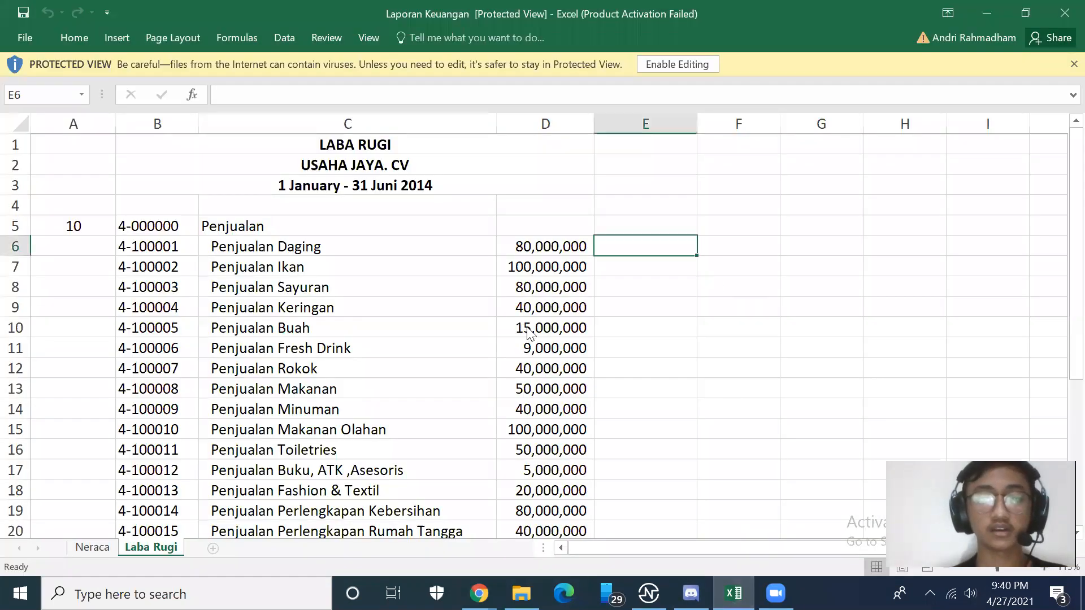
pyautogui.scroll(-2, 528, 332)
pyautogui.scroll(-3, 528, 332)
pyautogui.scroll(2, 528, 332)
pyautogui.scroll(-8, 529, 332)
pyautogui.scroll(3, 528, 332)
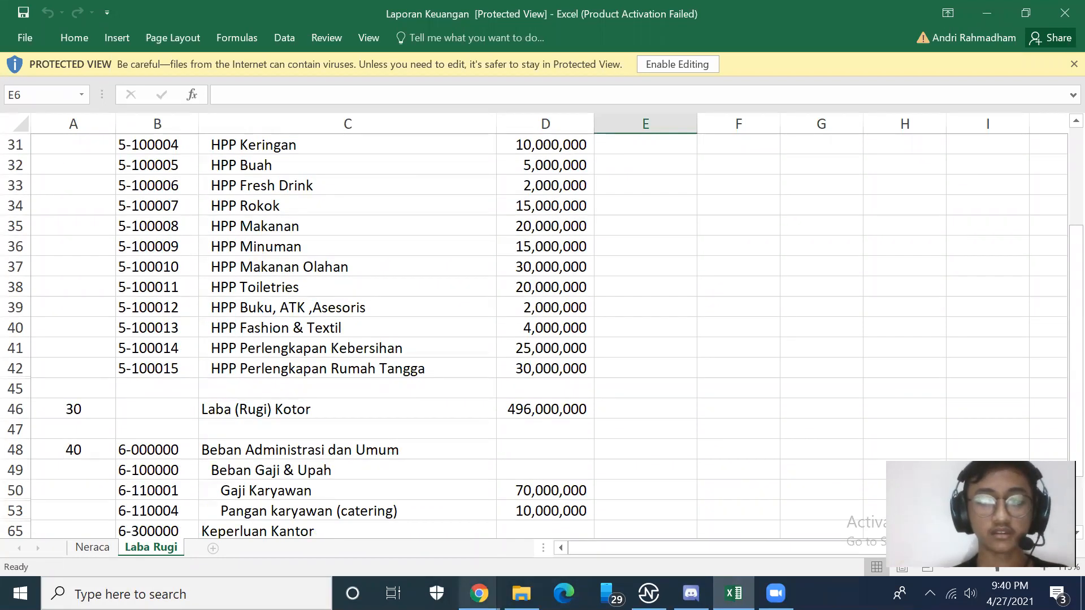
# Return to Odoo in Chrome and, from the Accounting app, print the Profit and Loss report for all posted entries.
pyautogui.hotkey('alt', 'Tab')
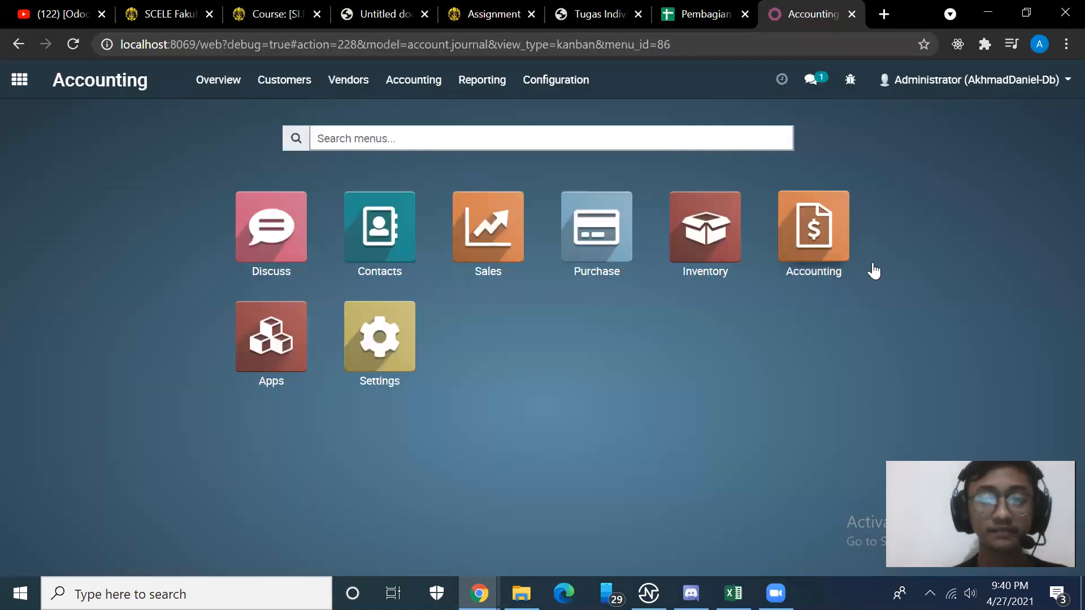
pyautogui.click(802, 237)
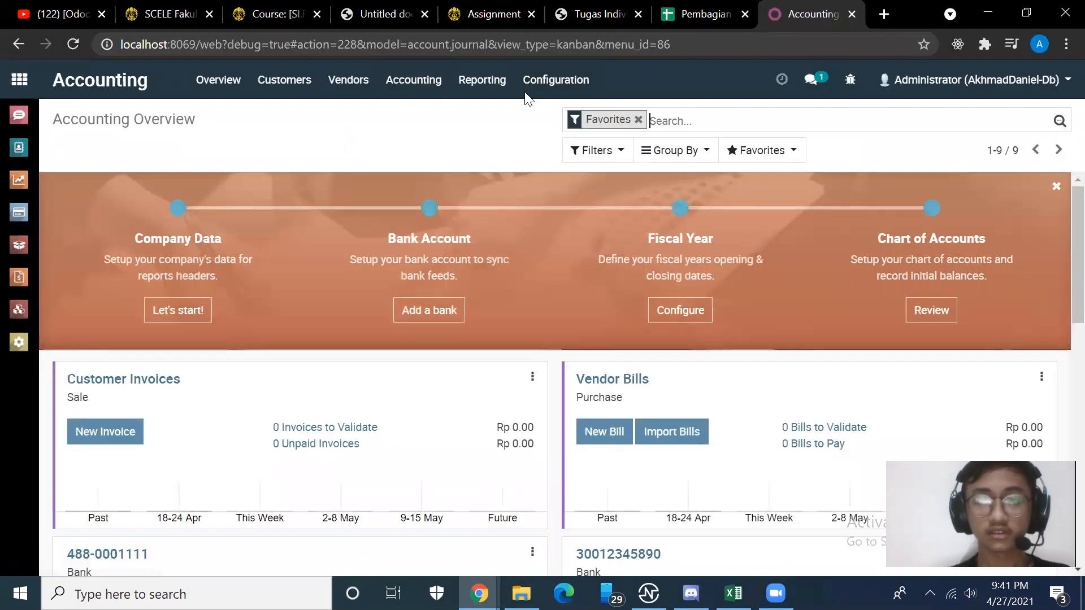
pyautogui.click(483, 84)
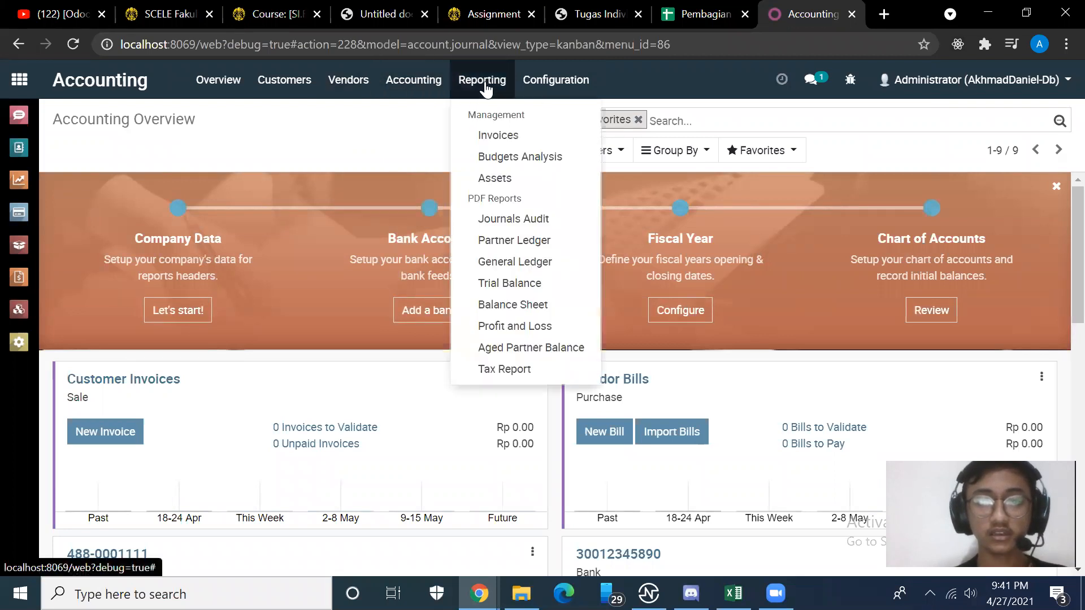
pyautogui.click(528, 328)
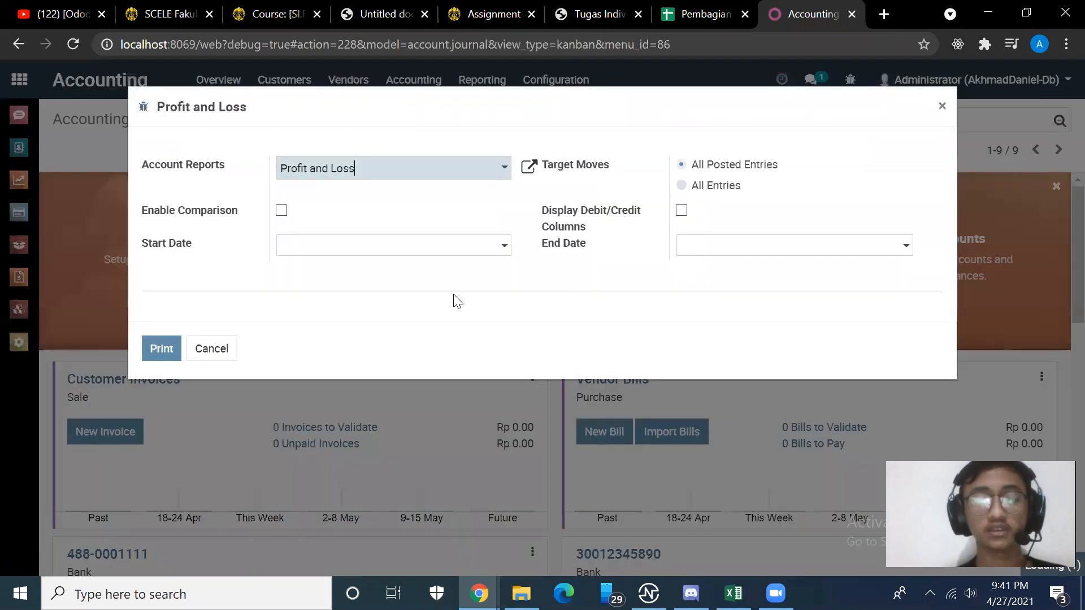
pyautogui.click(159, 351)
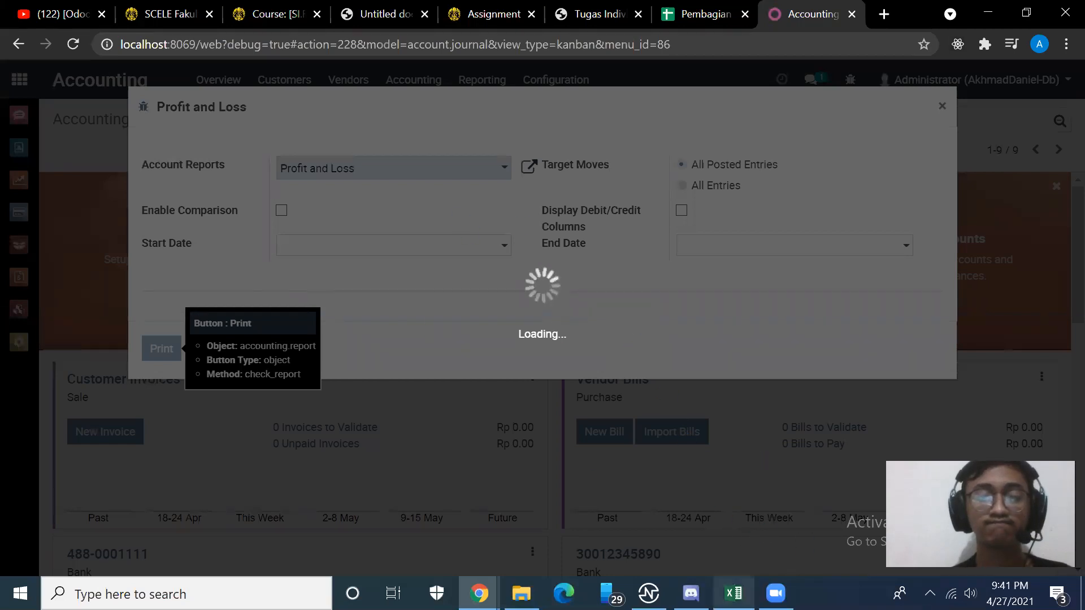
# Switch to Excel and examine the account structure of the Laba Rugi and Neraca sheets.
pyautogui.click(733, 593)
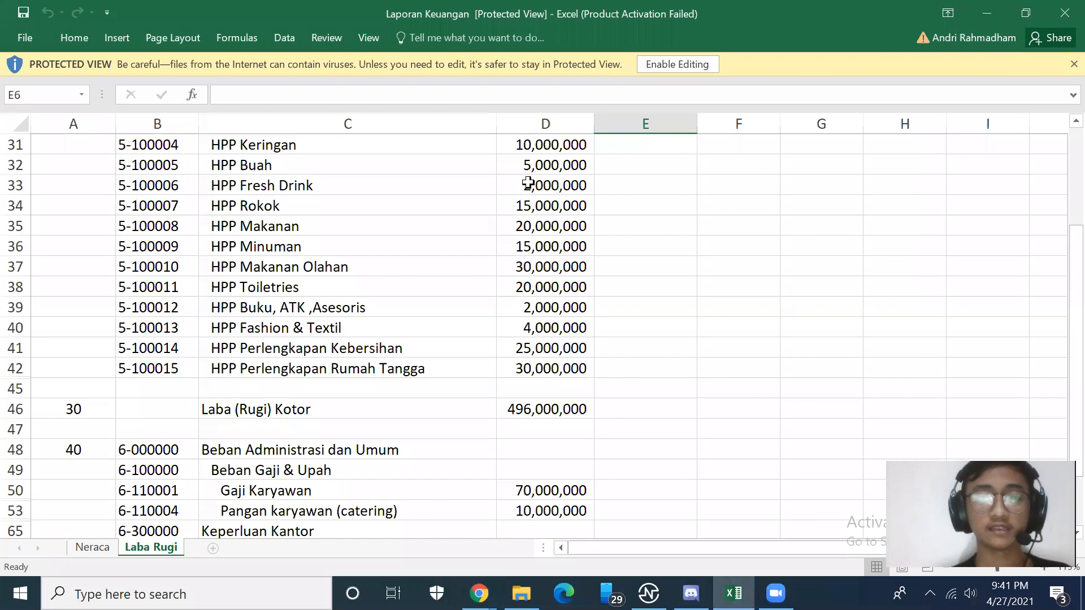
pyautogui.scroll(8, 471, 242)
pyautogui.scroll(-1, 473, 243)
pyautogui.scroll(1, 472, 242)
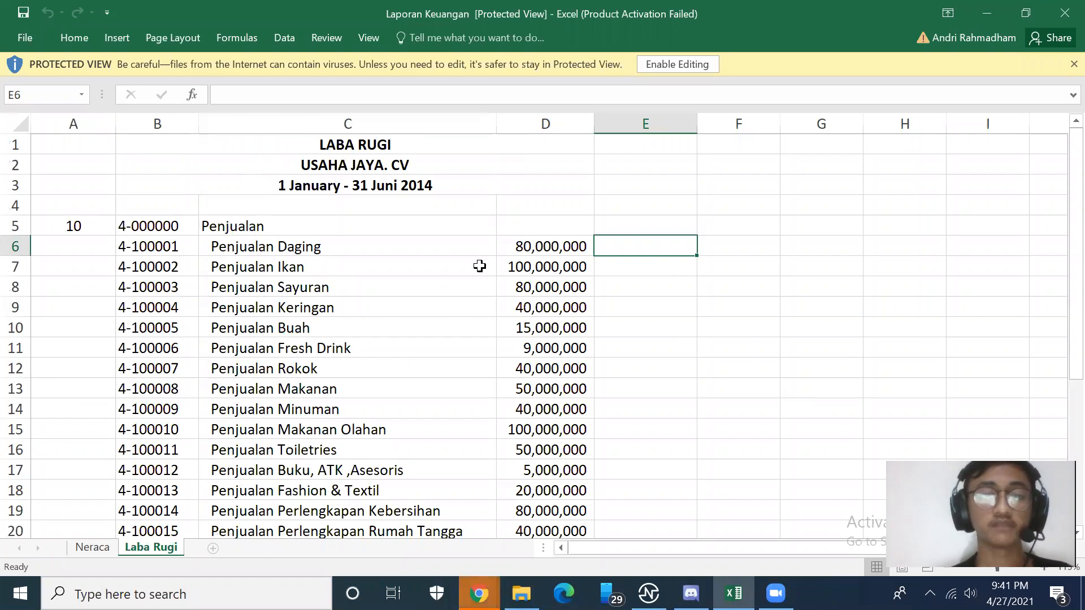
pyautogui.click(105, 548)
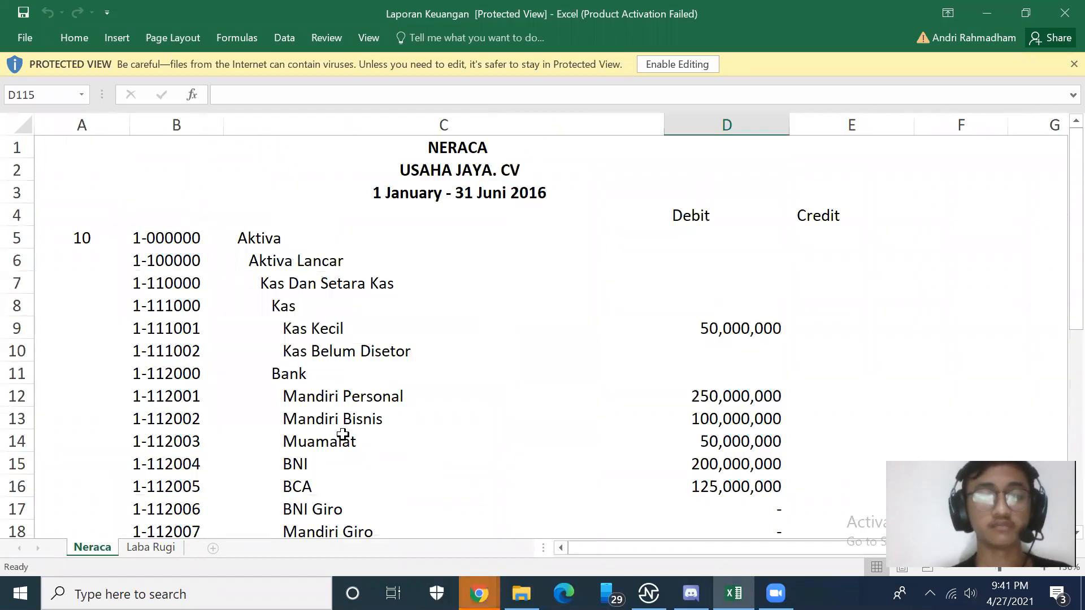
pyautogui.click(142, 549)
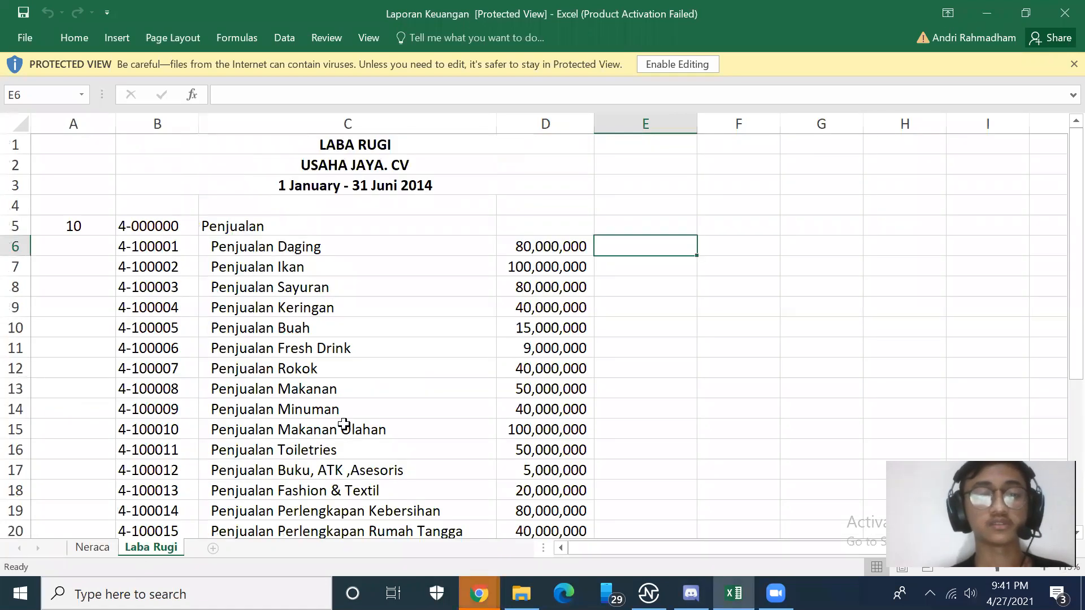
pyautogui.scroll(-12, 326, 290)
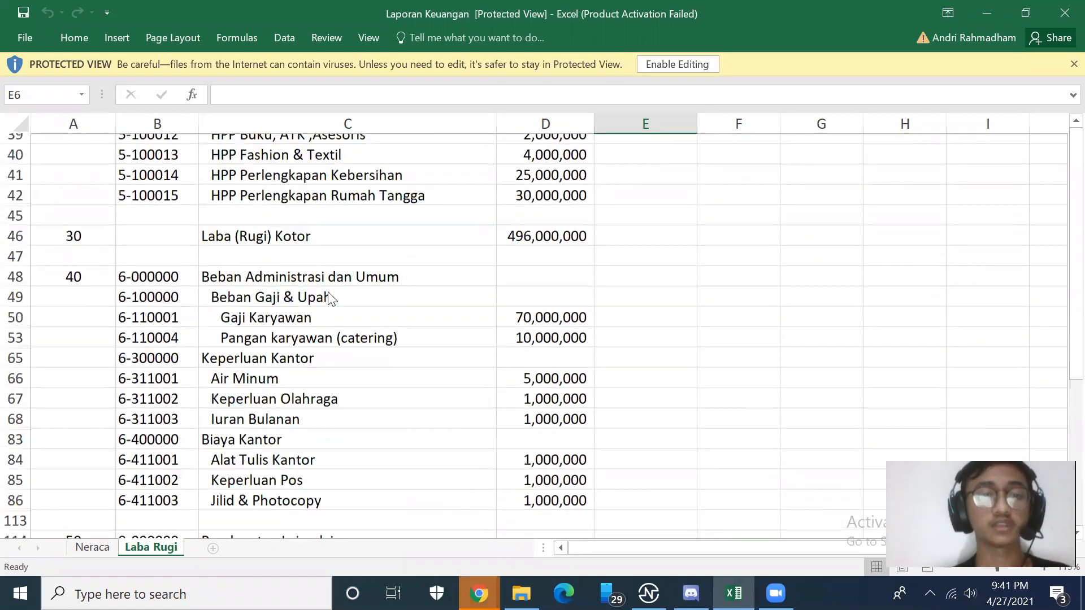
pyautogui.scroll(-6, 326, 298)
pyautogui.scroll(11, 326, 298)
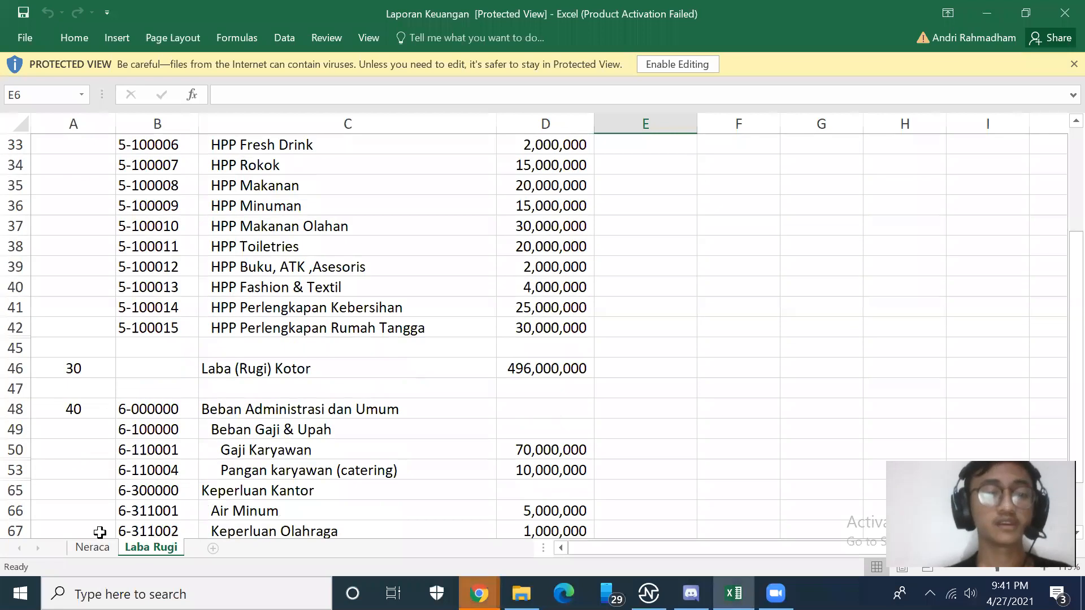
pyautogui.click(79, 546)
pyautogui.scroll(-8, 472, 319)
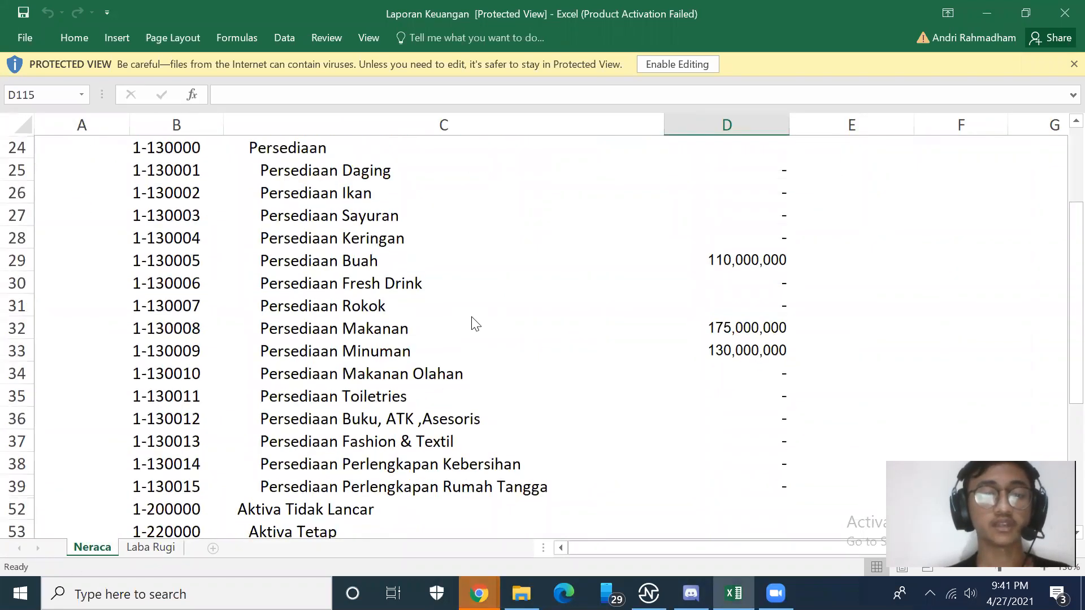
pyautogui.scroll(7, 472, 322)
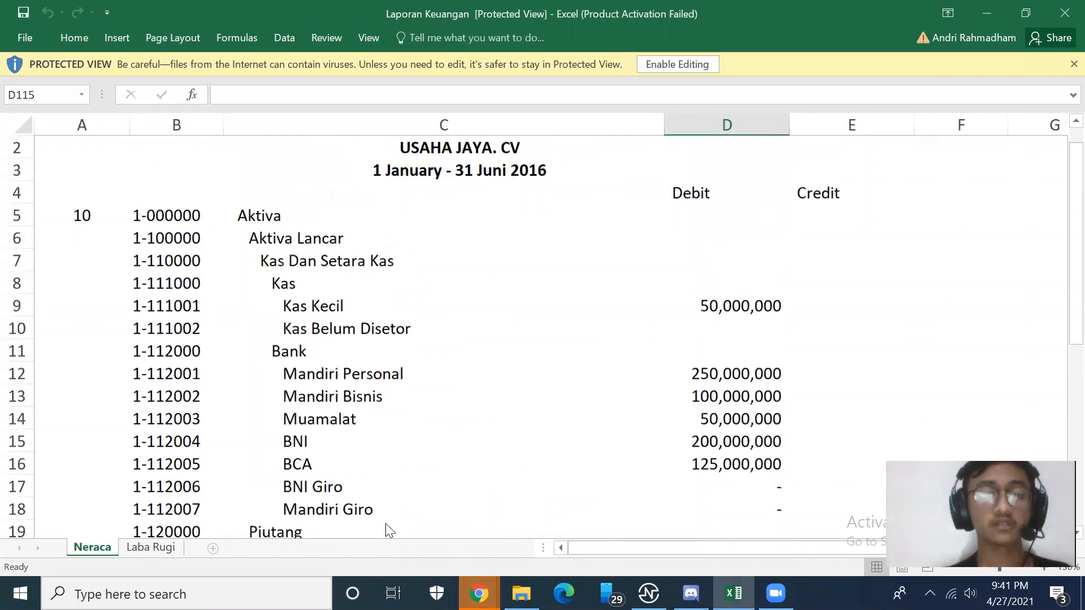
# Switch back to Chrome, save the report as Financial report in the Downloads folder, and open the PDF to review it.
pyautogui.click(479, 593)
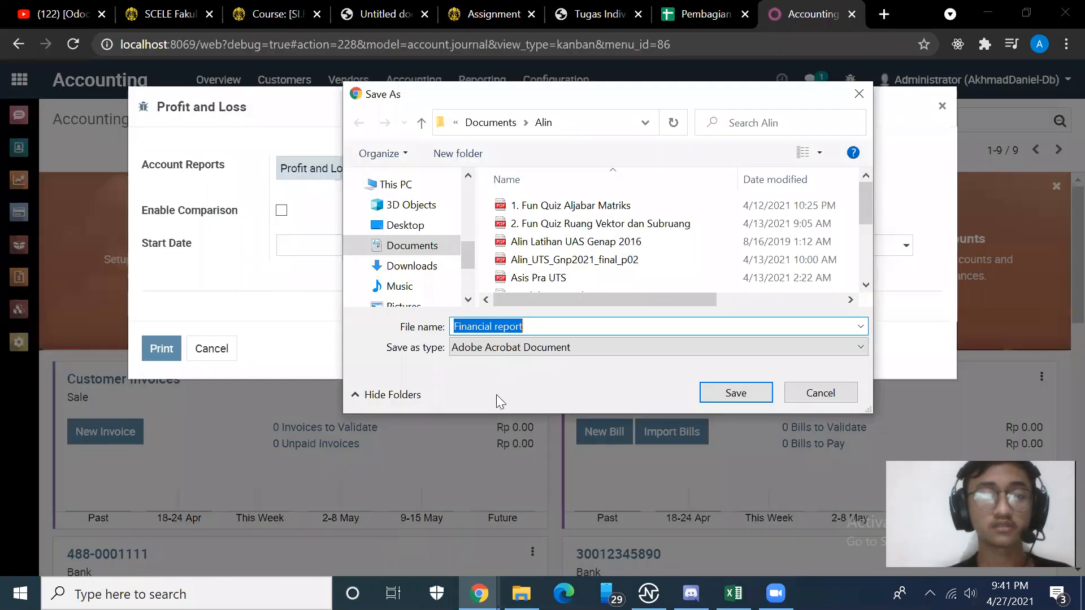
pyautogui.click(411, 267)
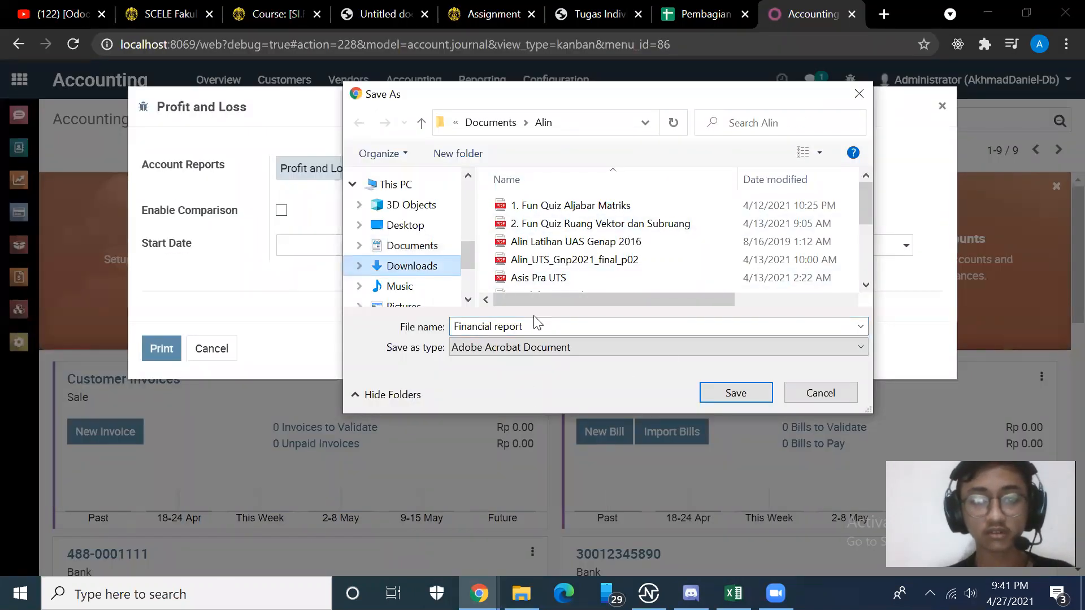
pyautogui.click(742, 393)
pyautogui.click(100, 556)
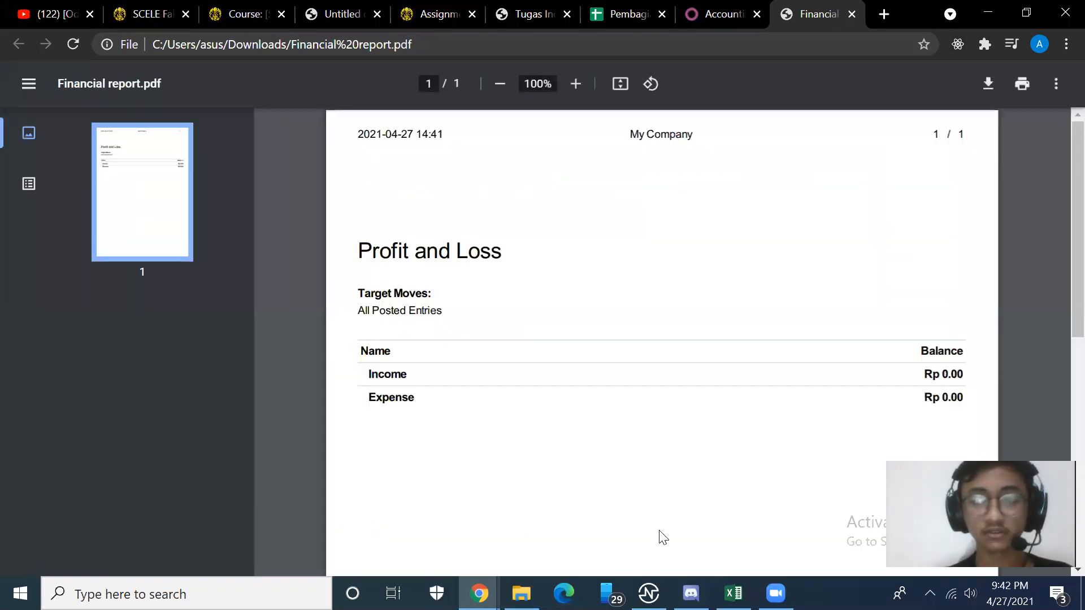
pyautogui.scroll(-2, 658, 350)
pyautogui.scroll(2, 658, 350)
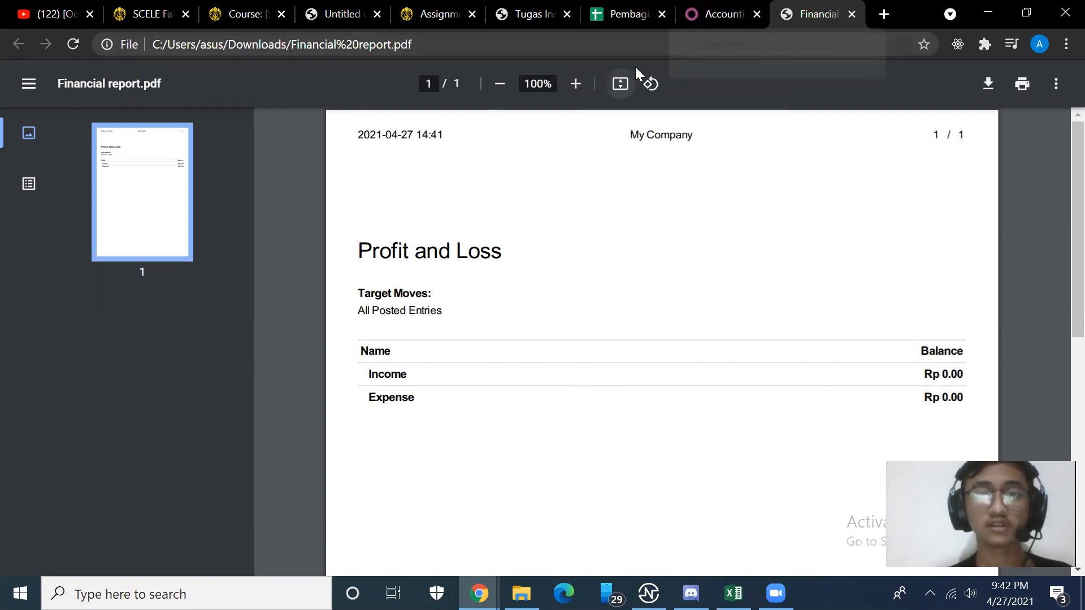
# Compare the Laba Rugi sheet in Excel with the Financial report PDF in Chrome.
pyautogui.click(733, 593)
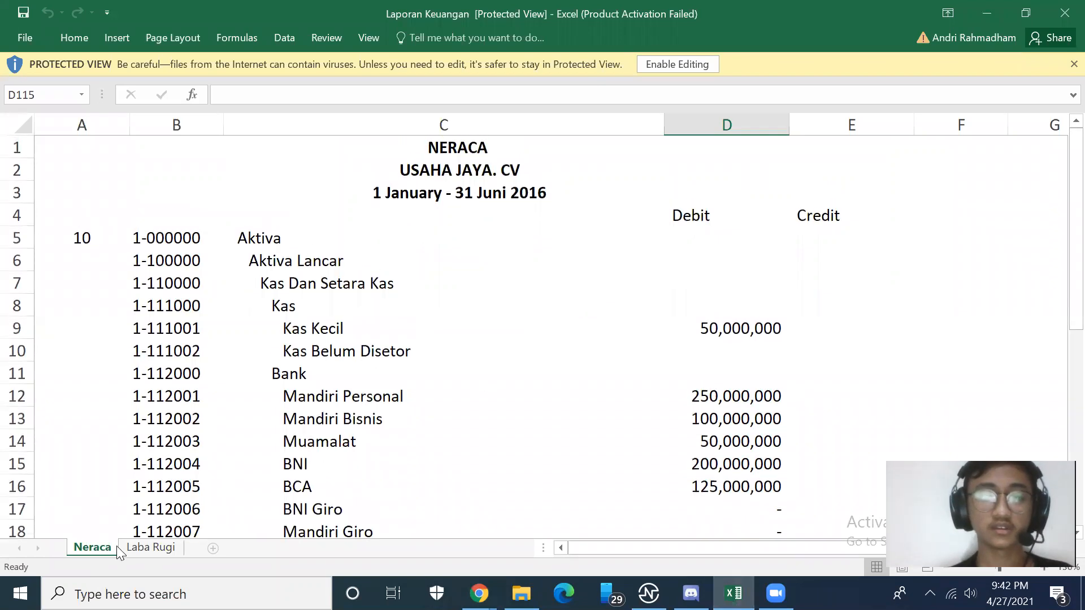
pyautogui.click(150, 546)
pyautogui.scroll(11, 422, 356)
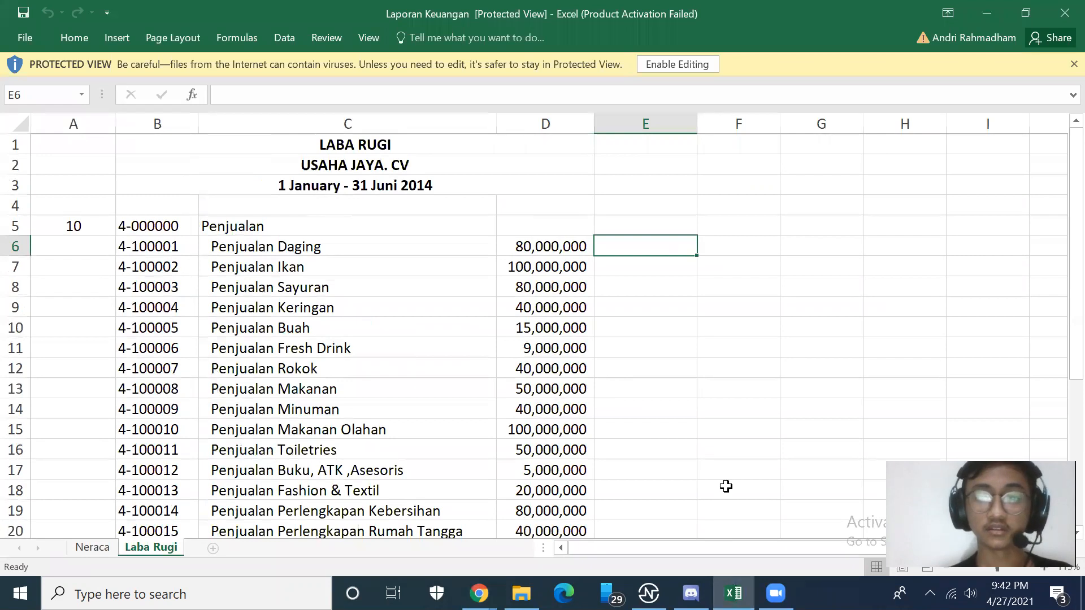
pyautogui.moveTo(479, 593)
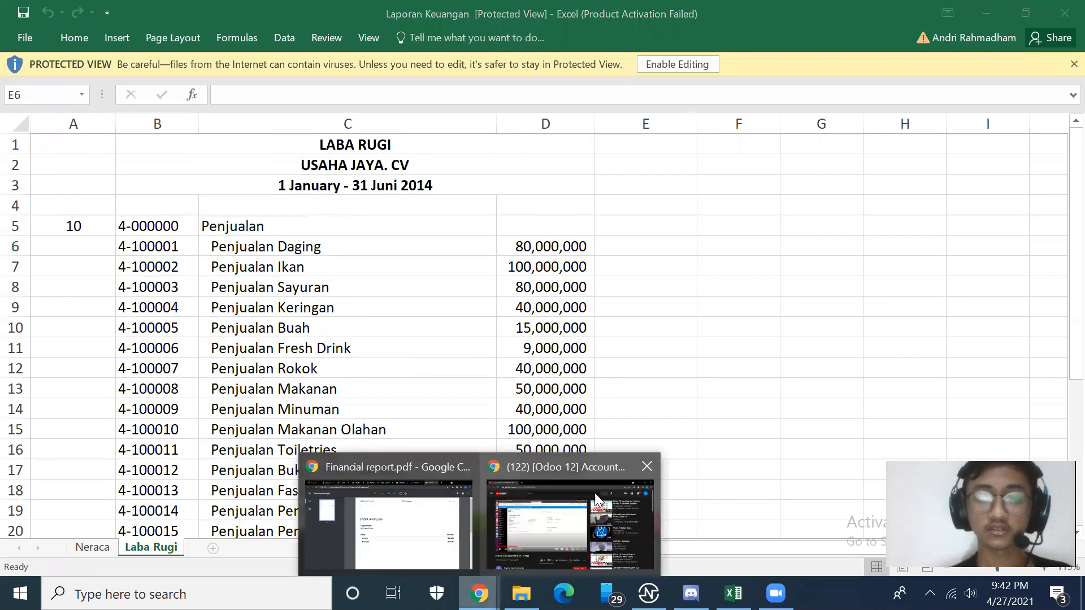
pyautogui.click(434, 536)
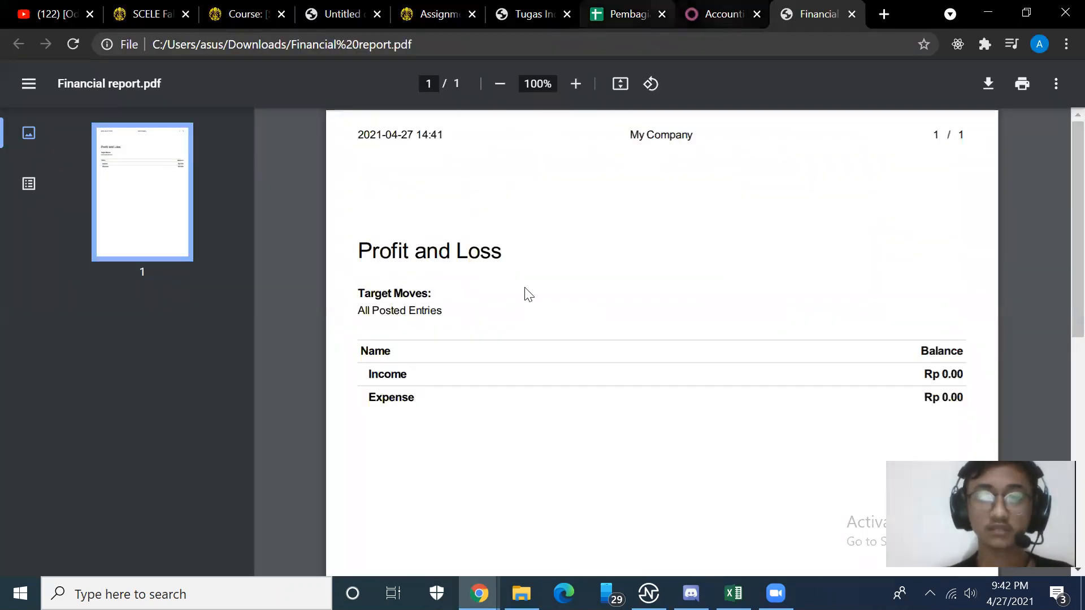
# Return to the Odoo page, cancel the Profit and Loss print dialog, and open the Account Reports configuration list.
pyautogui.click(715, 14)
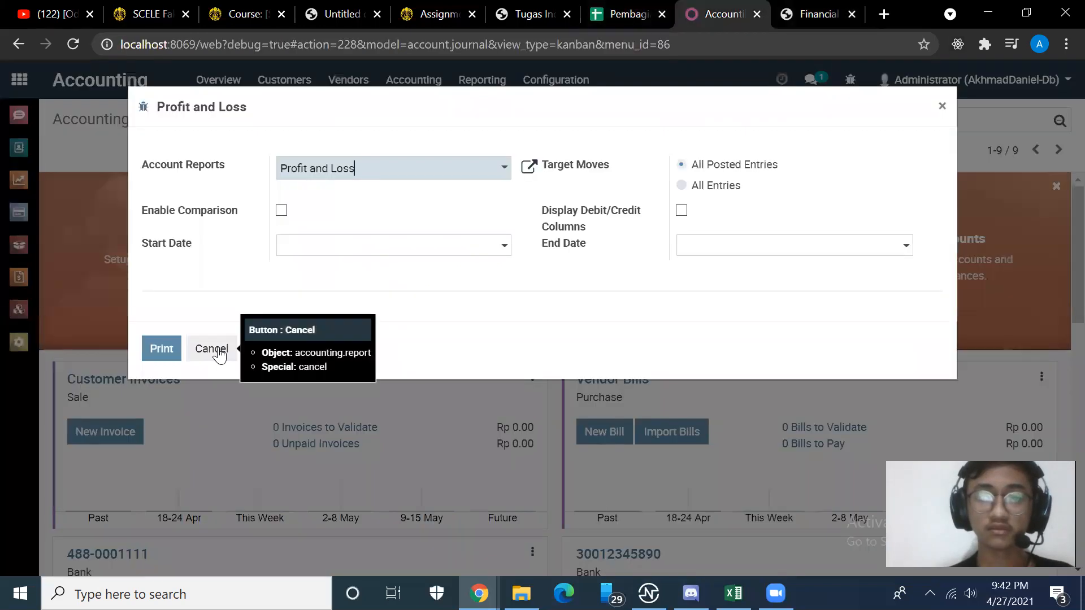
pyautogui.click(218, 347)
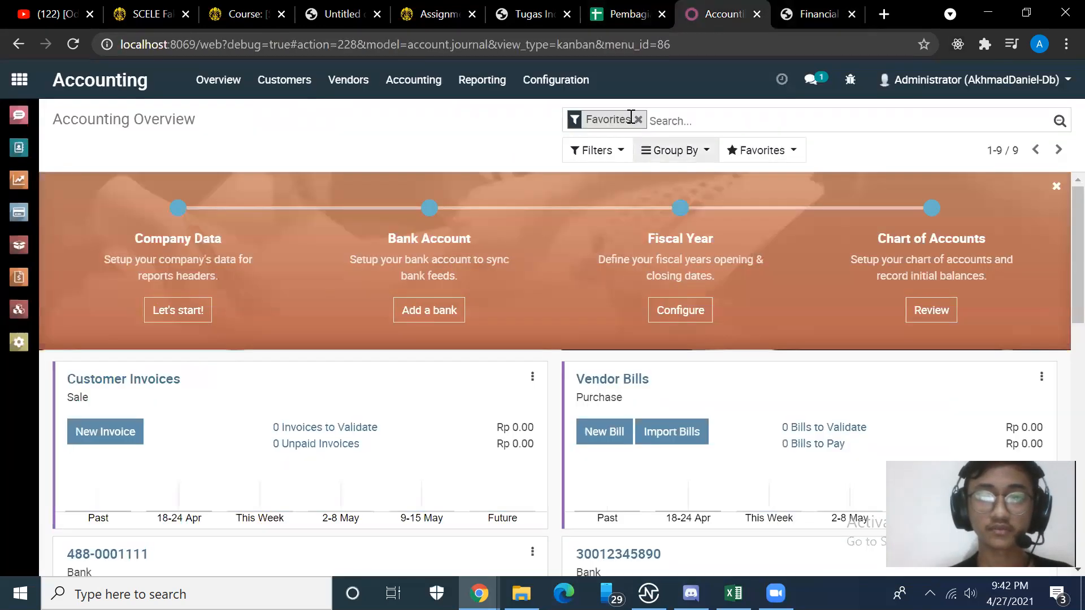
pyautogui.click(547, 85)
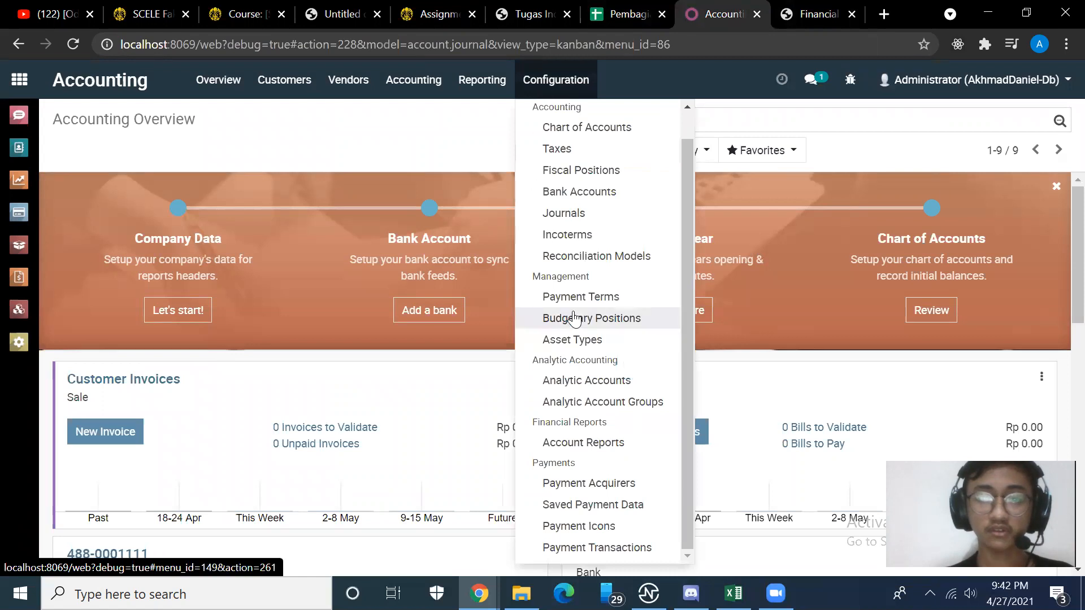
pyautogui.click(587, 442)
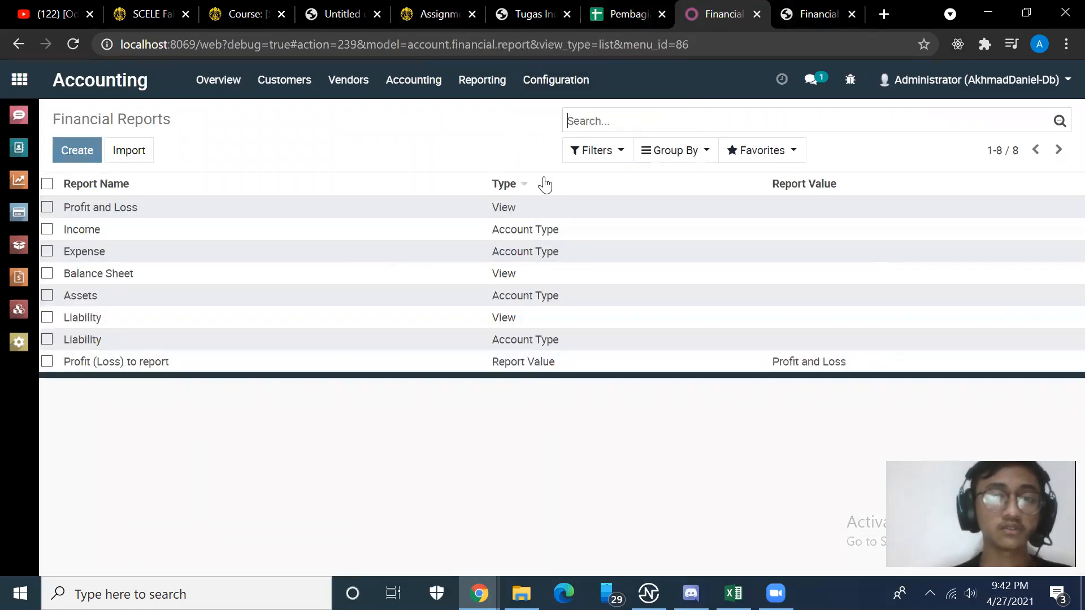
# Group the financial reports by Parent Report and expand the Profit and Loss group.
pyautogui.click(706, 152)
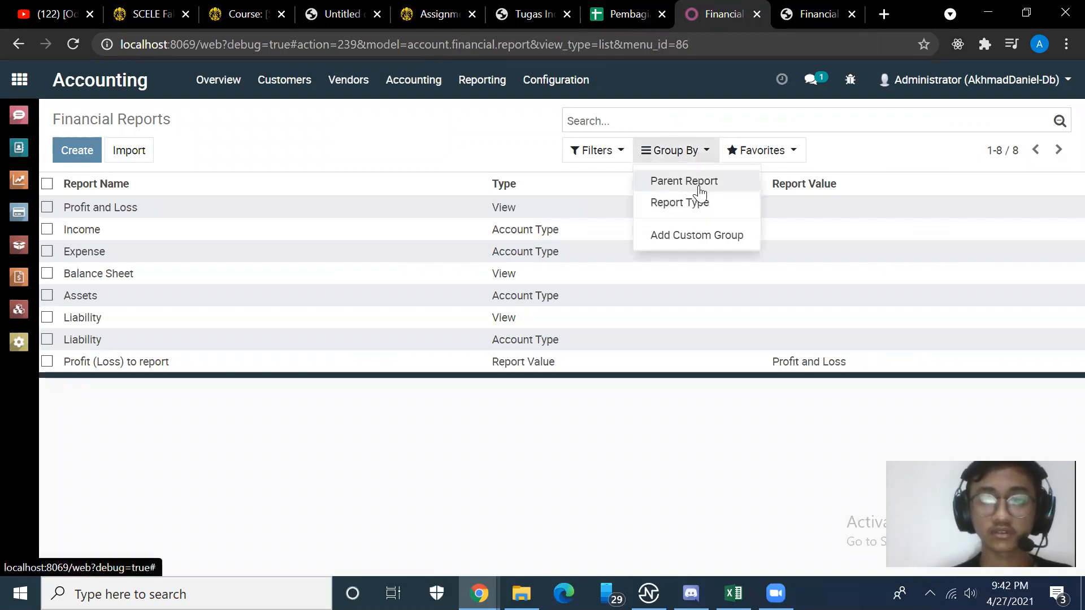
pyautogui.click(699, 190)
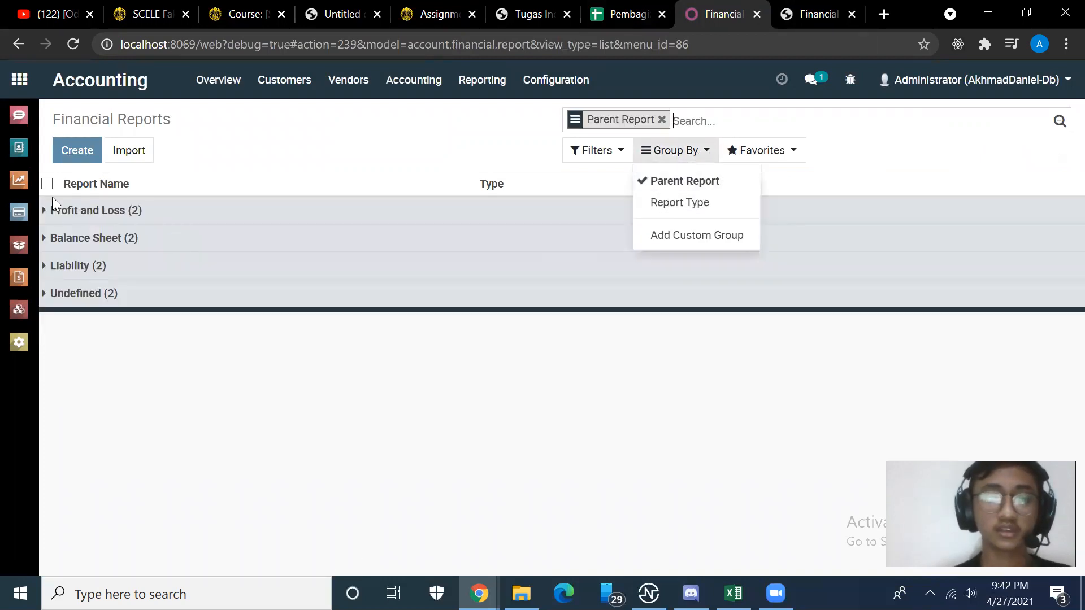
pyautogui.click(100, 216)
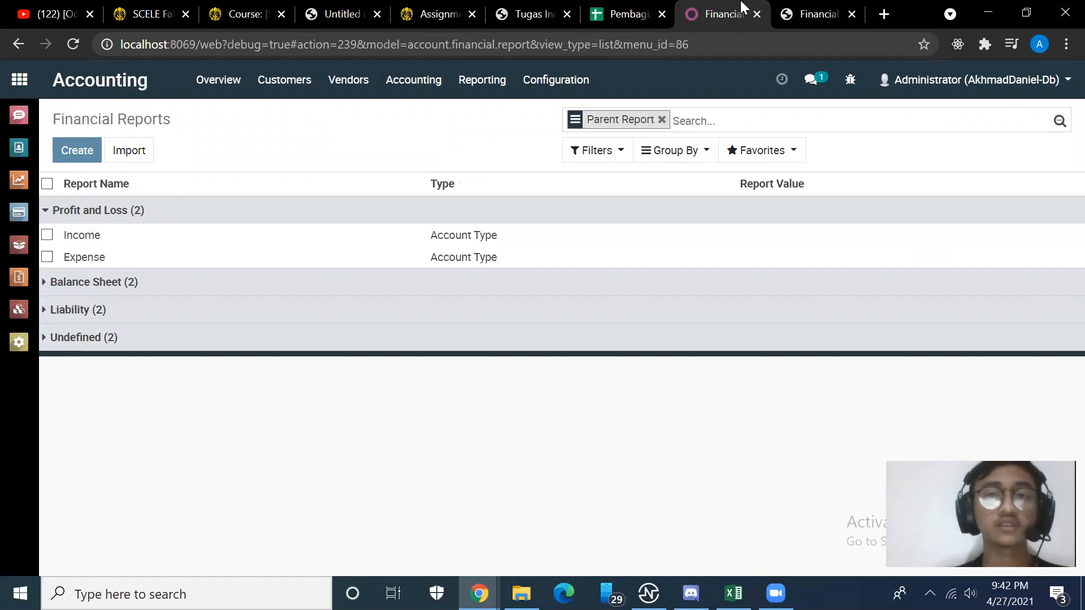
# Check the Financial report PDF against the sales, HPP, gross profit and expense sections of the Laba Rugi sheet in Excel.
pyautogui.click(793, 17)
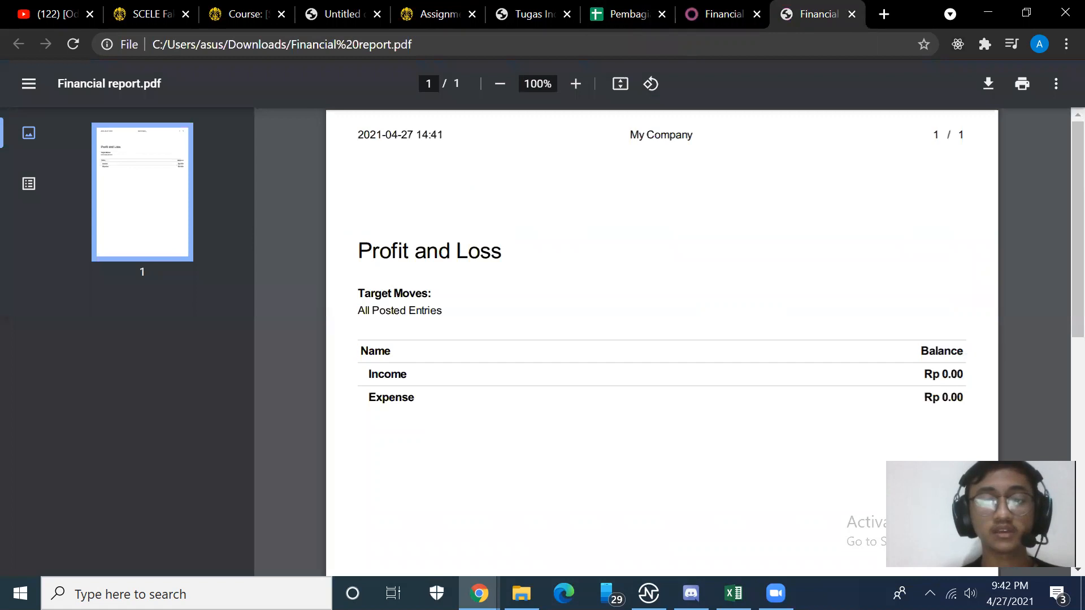
pyautogui.click(733, 594)
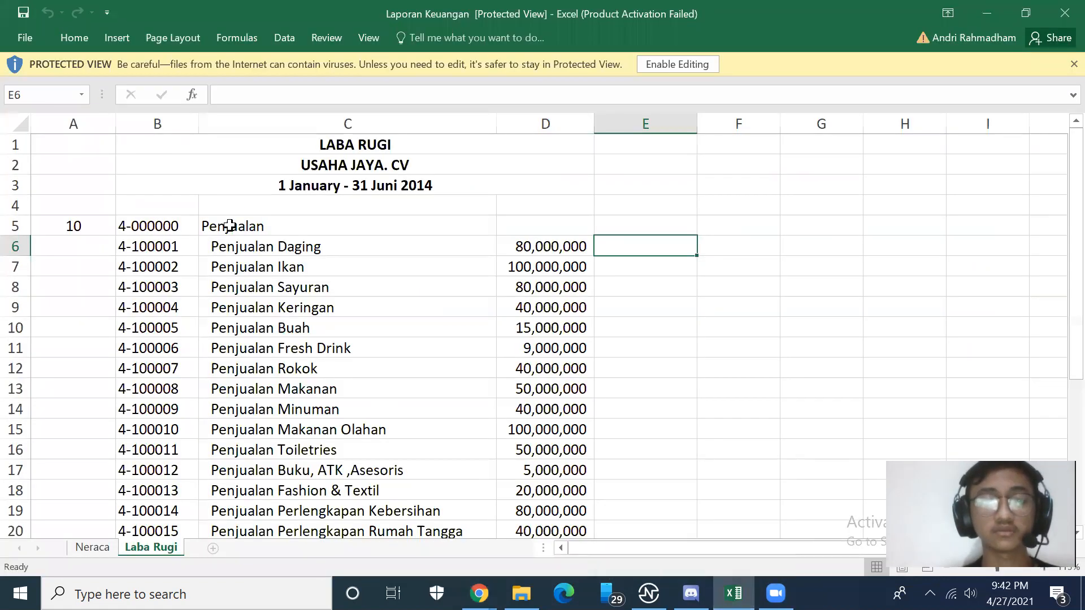
pyautogui.scroll(-3, 230, 230)
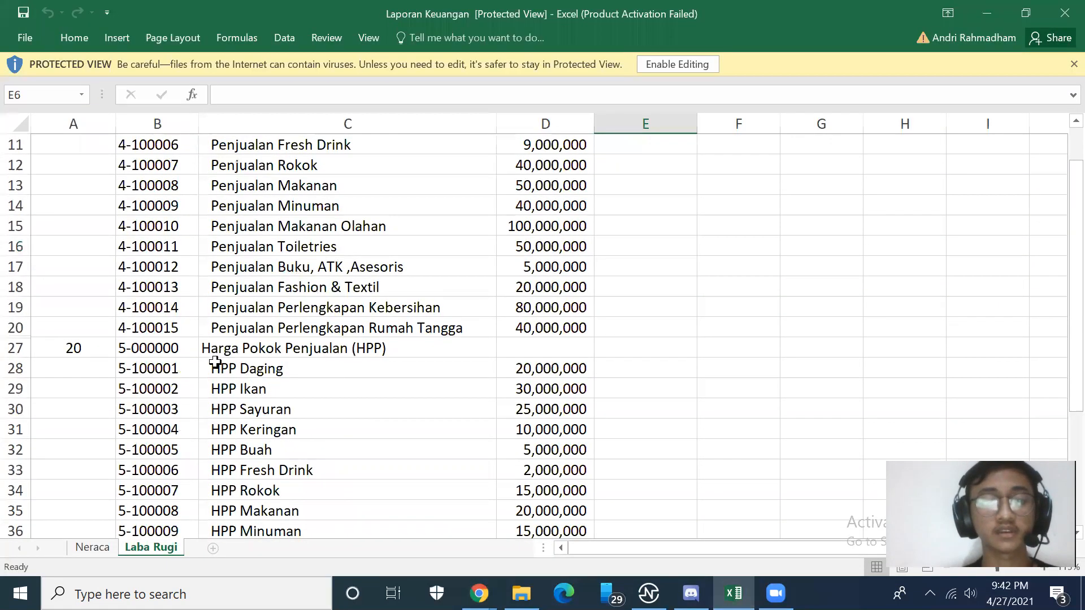
pyautogui.scroll(-6, 382, 371)
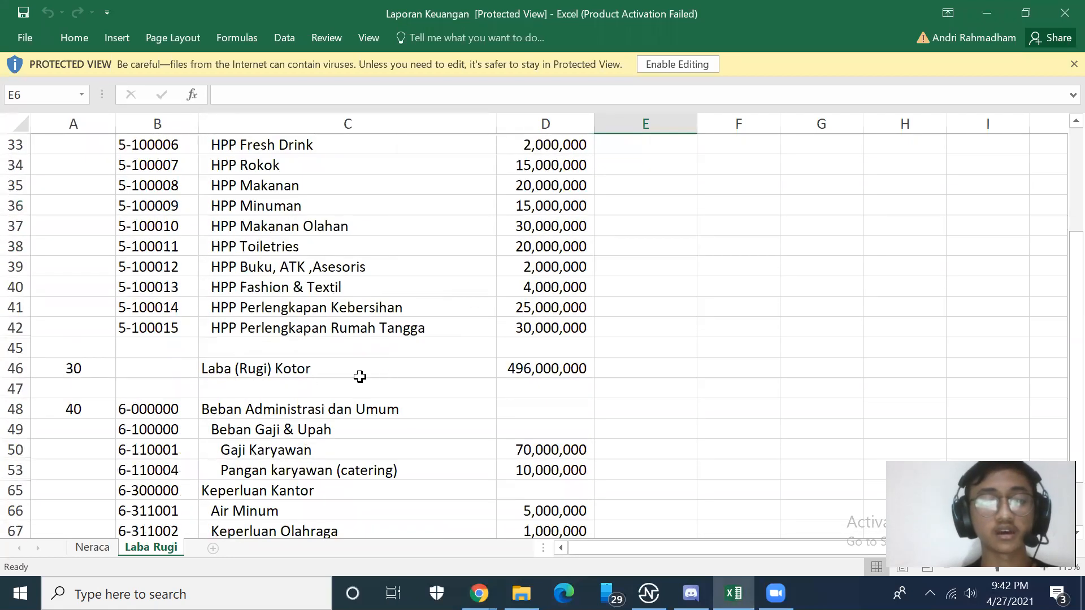
pyautogui.scroll(-2, 360, 376)
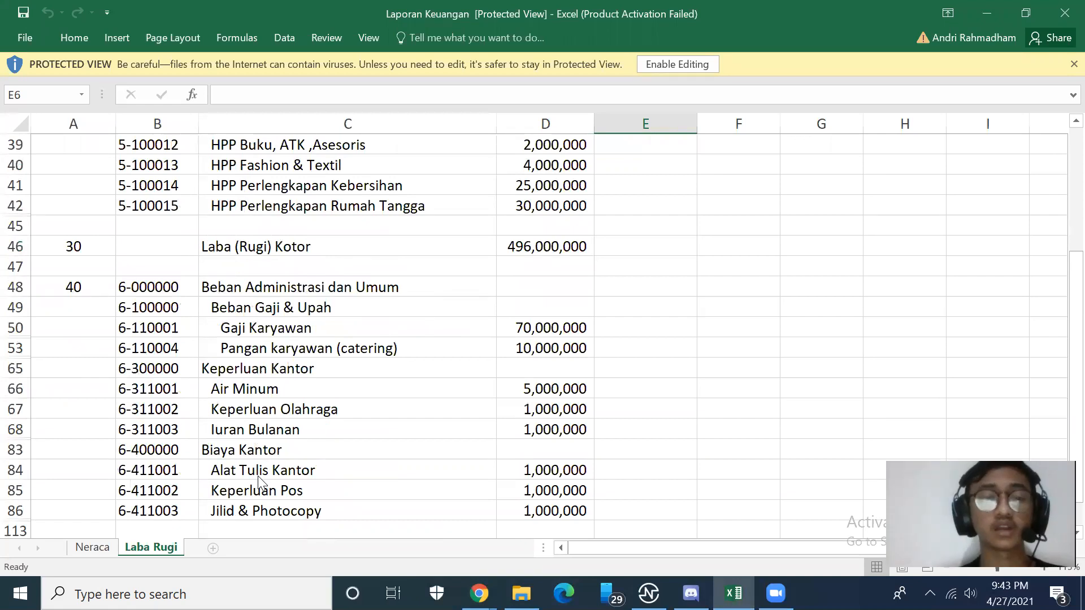
# Review the remaining expense, other income and net profit sections of the Laba Rugi sheet, and return to Odoo's Financial Reports list in Chrome.
pyautogui.scroll(-2, 258, 476)
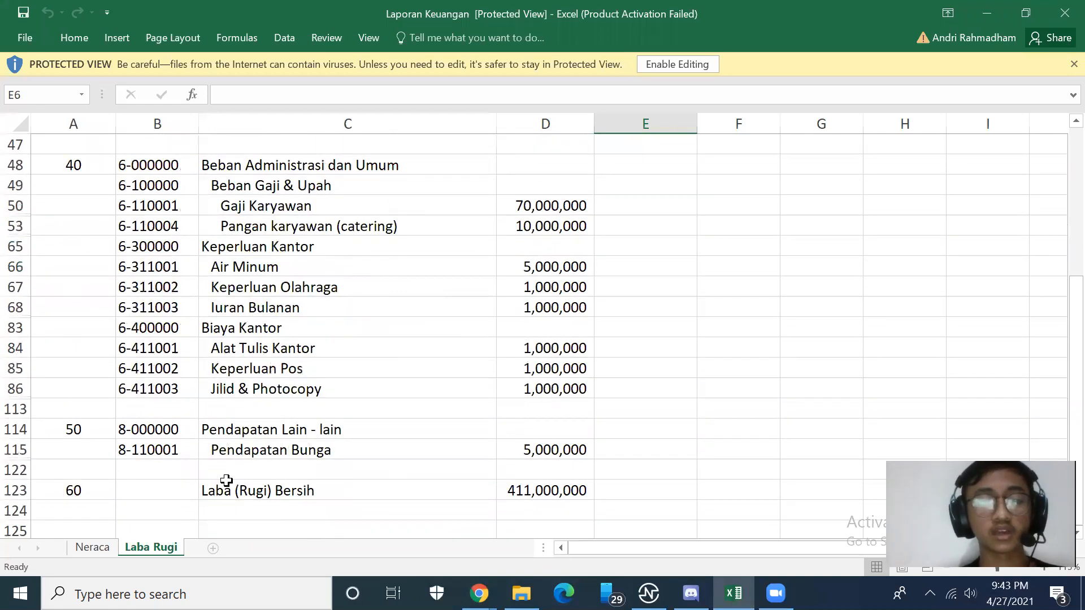
pyautogui.scroll(15, 226, 480)
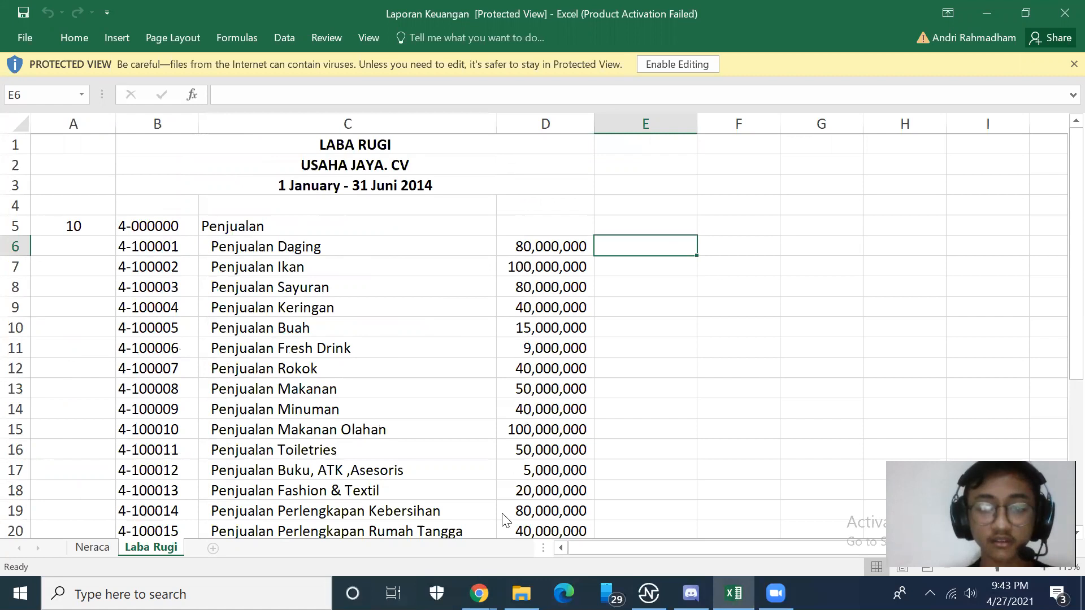
pyautogui.hotkey('alt', 'Tab')
pyautogui.click(713, 13)
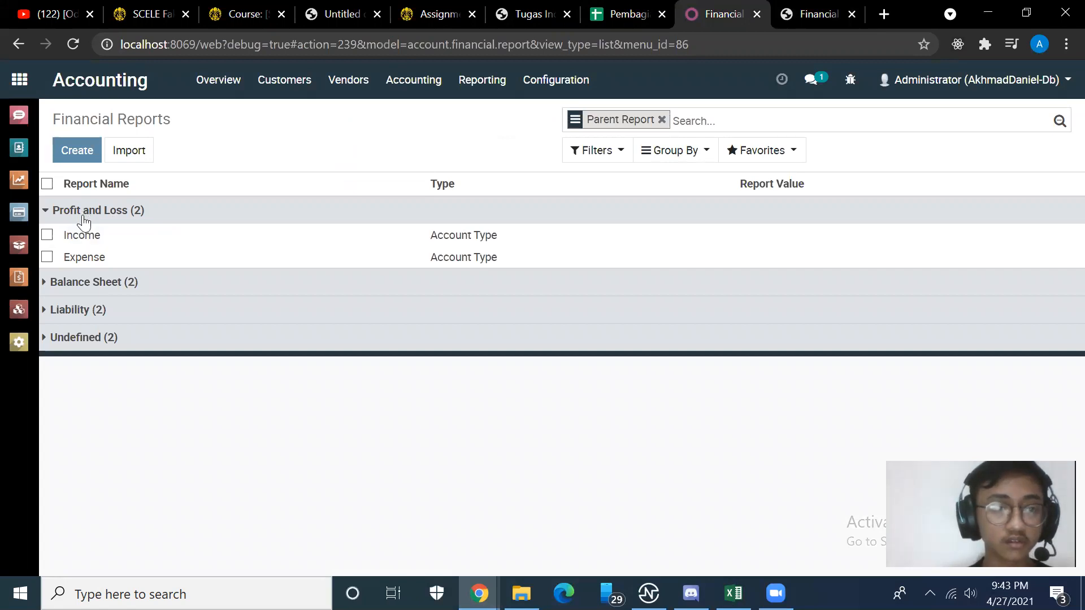
# Edit the Income report, renaming it Pendapatan and setting its sequence to 10 in line with the Laba Rugi sheet in Excel.
pyautogui.click(76, 237)
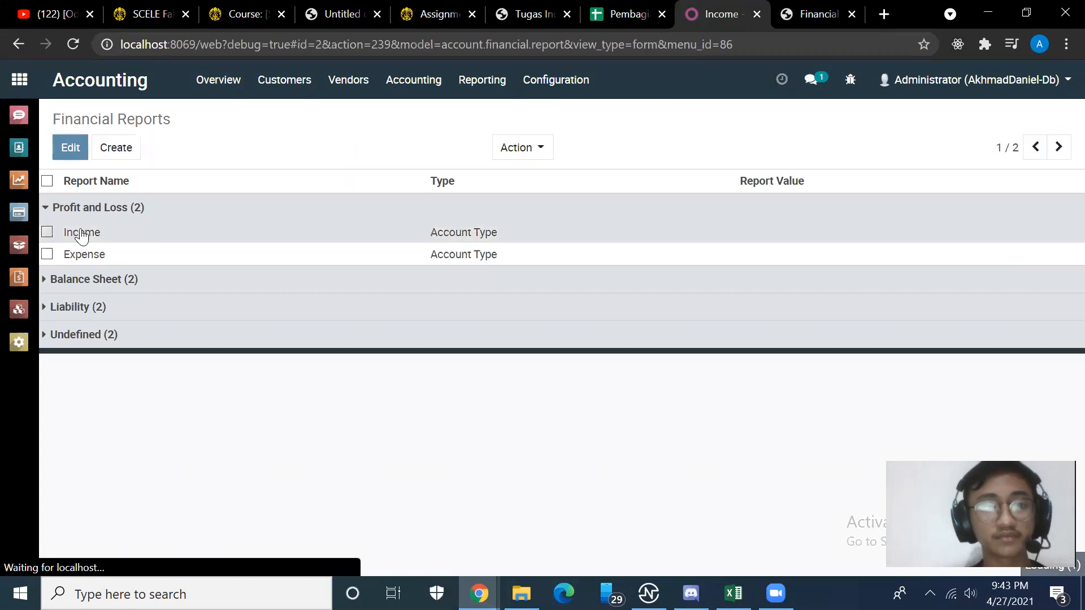
pyautogui.click(70, 158)
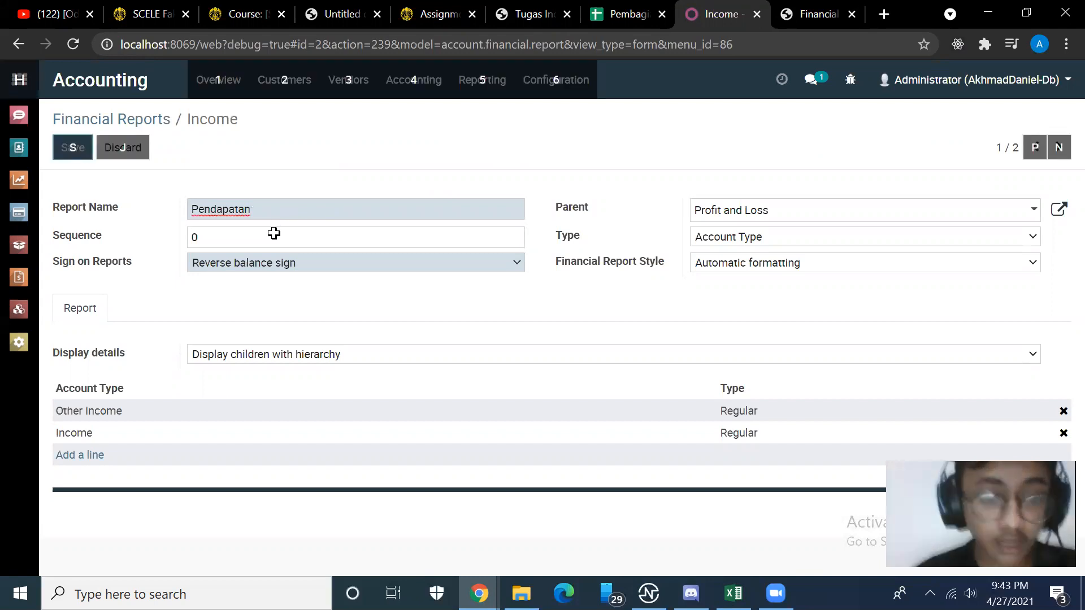
pyautogui.hotkey('alt', 'Tab')
pyautogui.hotkey('alt', 'Tab')
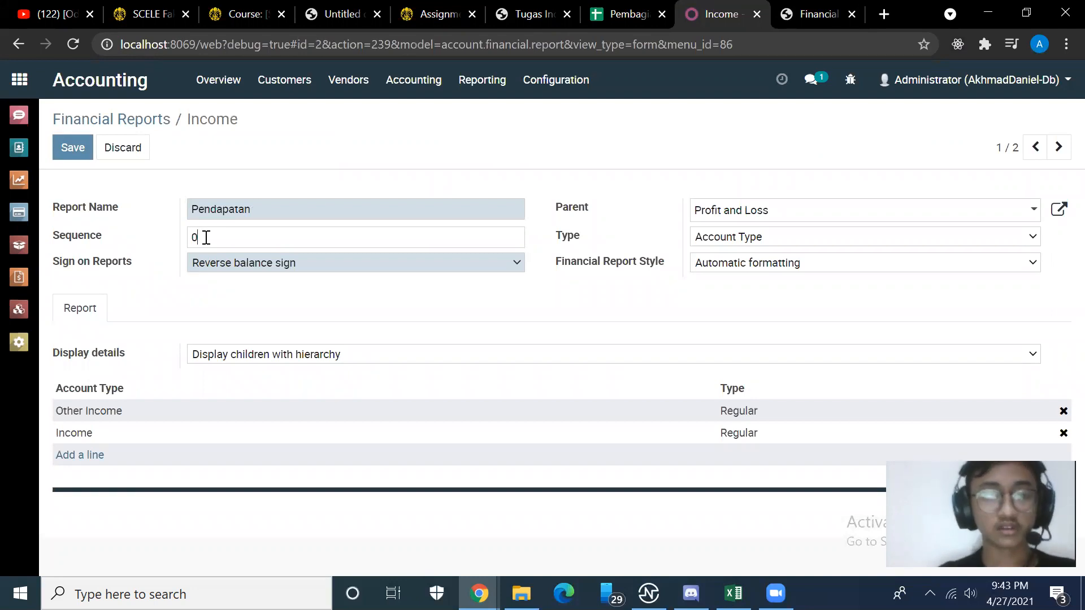
pyautogui.hotkey('alt', 'Tab')
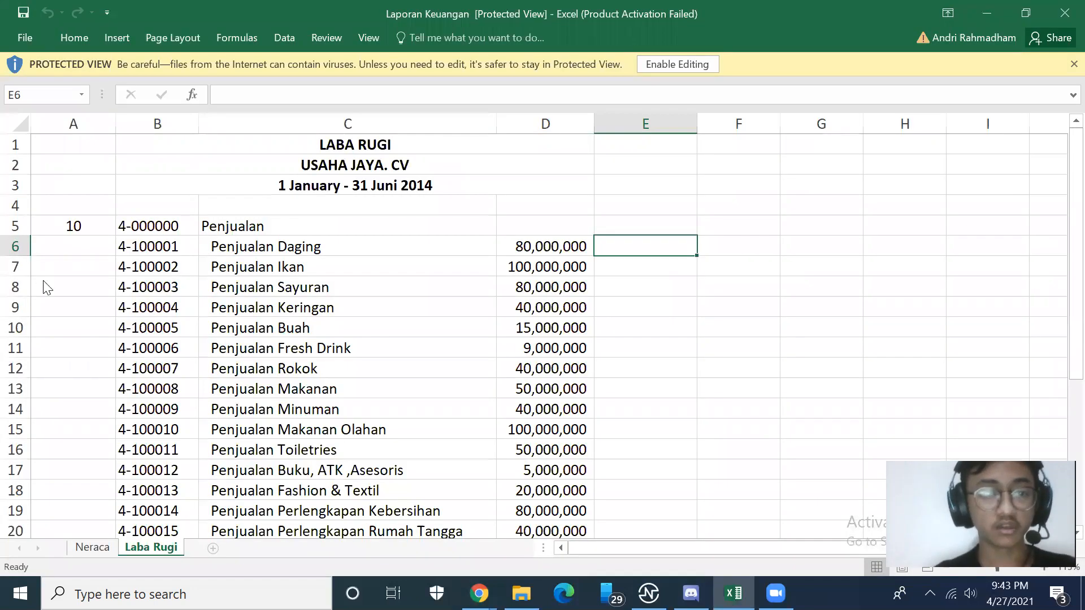
pyautogui.scroll(-3, 47, 288)
pyautogui.scroll(3, 42, 286)
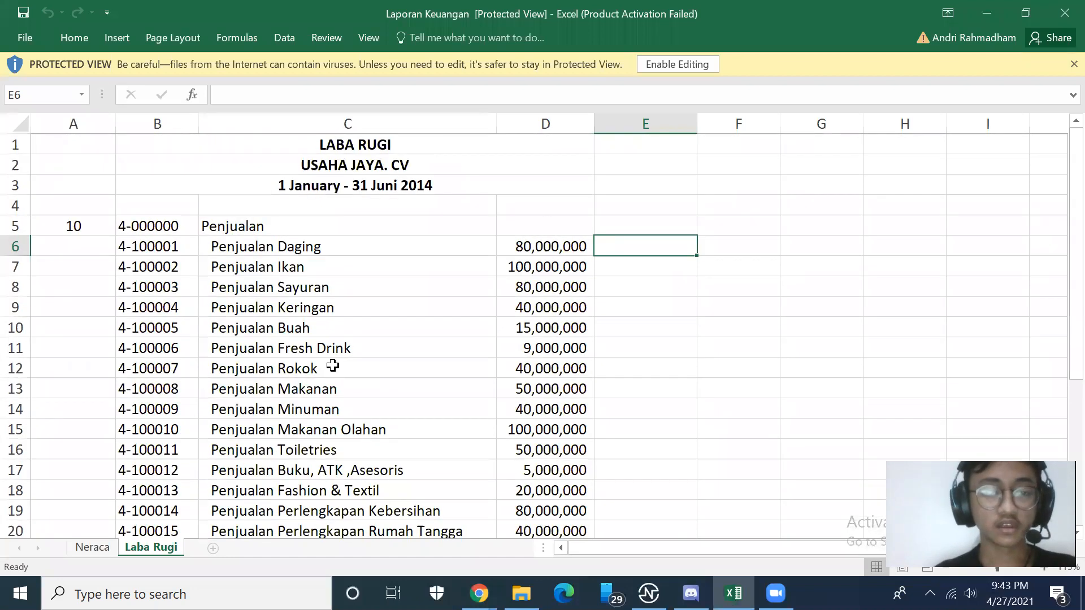
pyautogui.hotkey('alt', 'Tab')
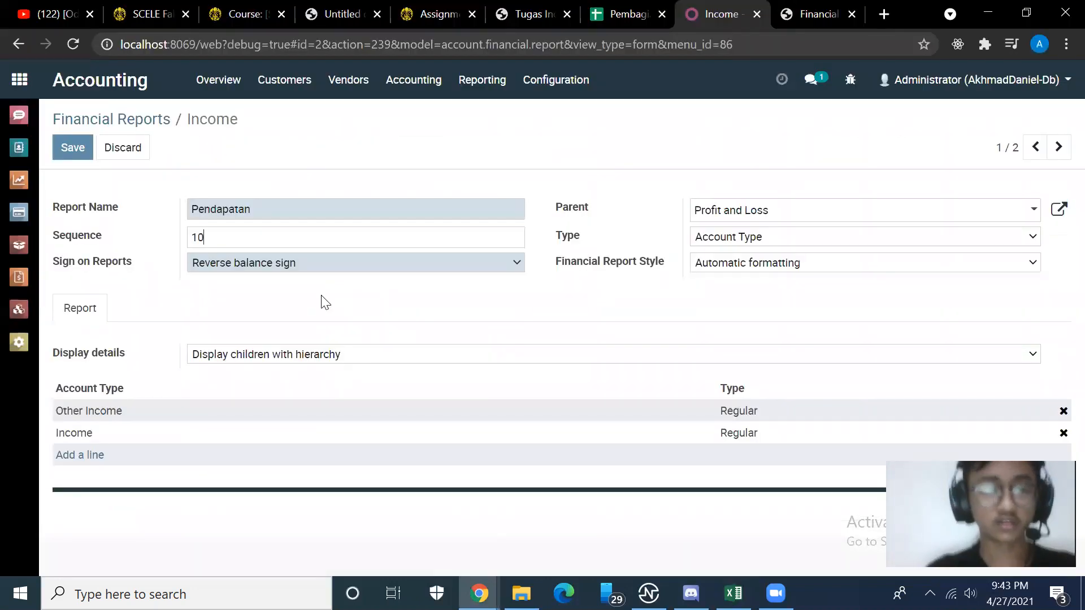
# Examine the Sign on Reports and Type options, comparing them with the Financial report PDF and the sales rows of the Excel sheet.
pyautogui.click(371, 268)
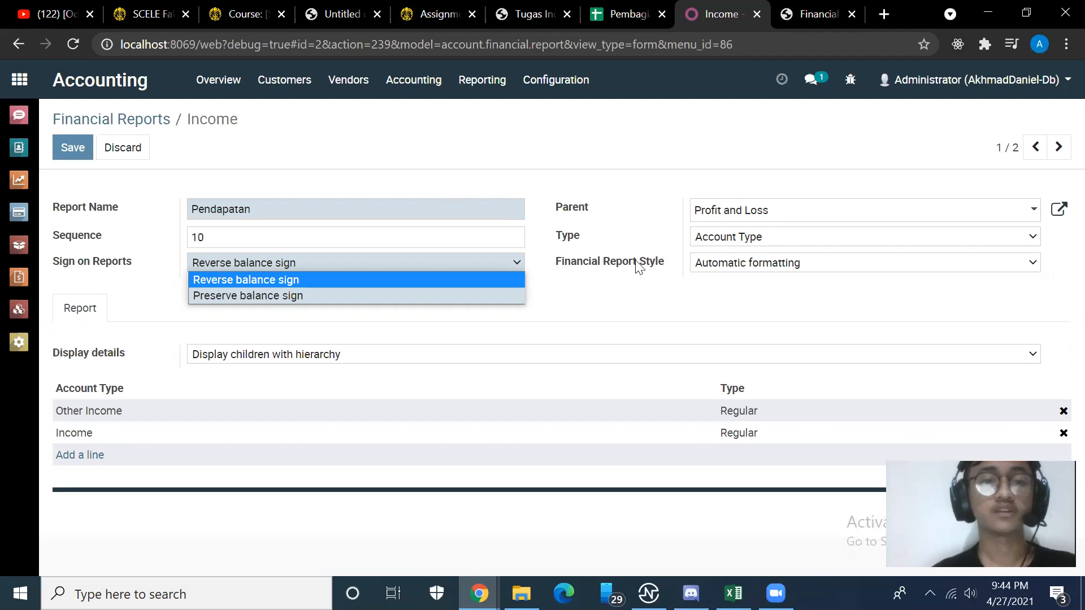
pyautogui.click(734, 237)
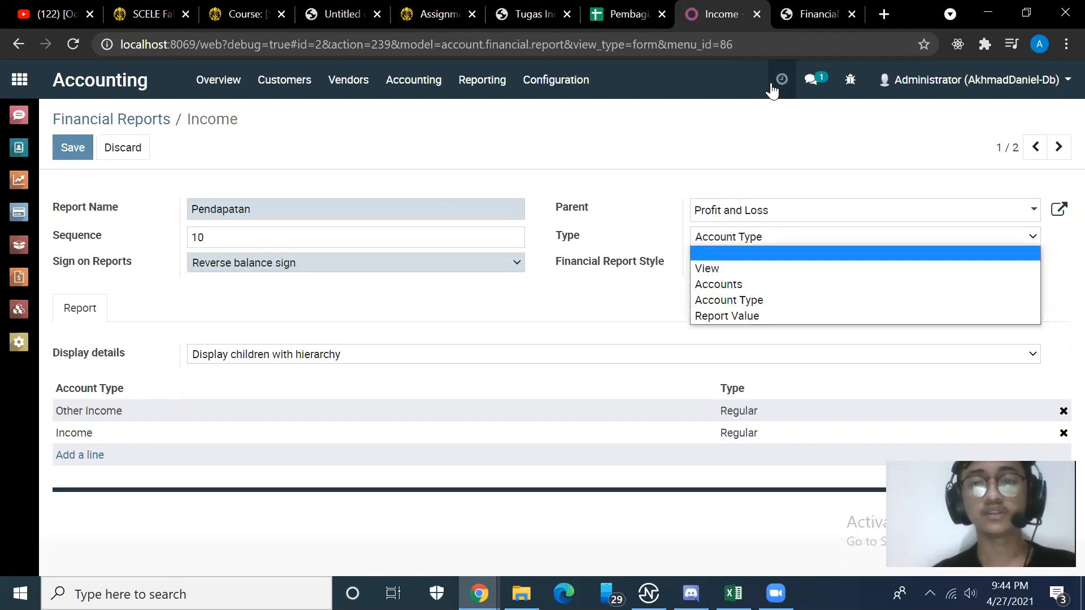
pyautogui.click(817, 14)
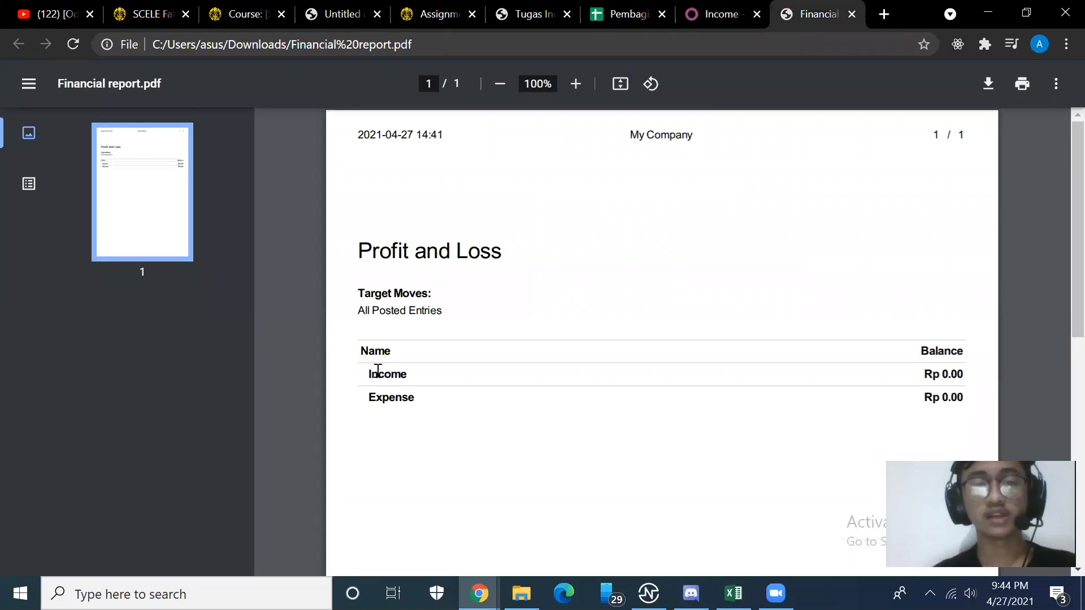
pyautogui.click(721, 14)
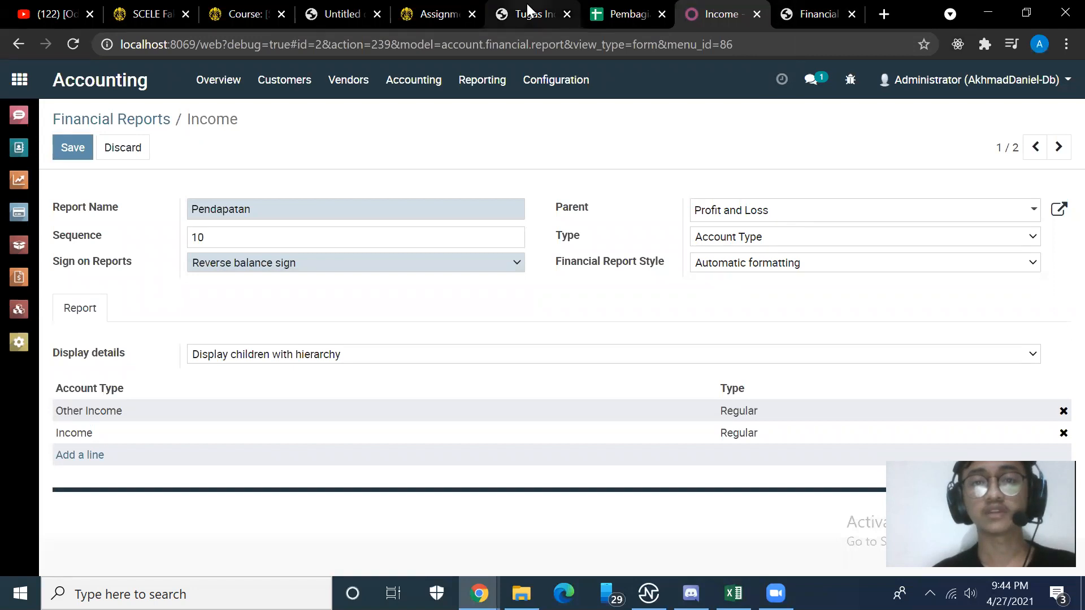
pyautogui.click(732, 593)
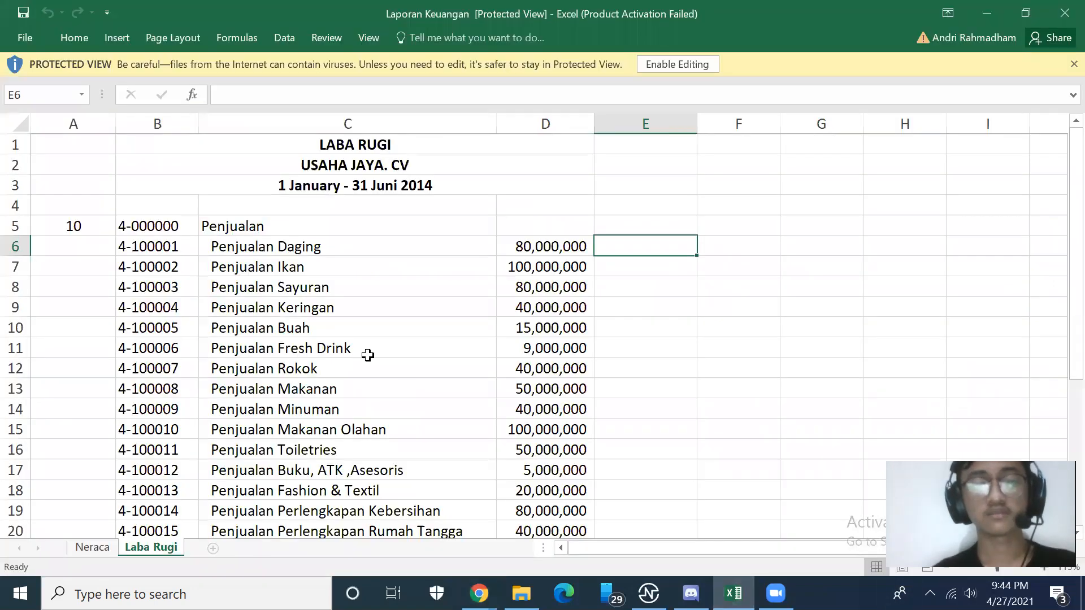
pyautogui.moveTo(201, 283); pyautogui.dragTo(334, 395)
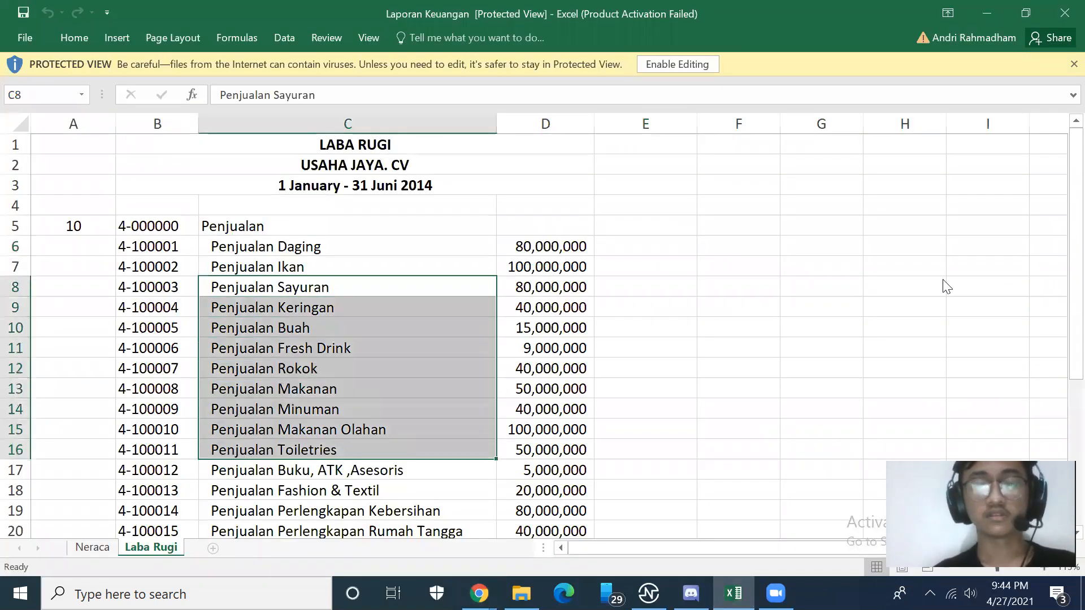
pyautogui.hotkey('alt', 'Tab')
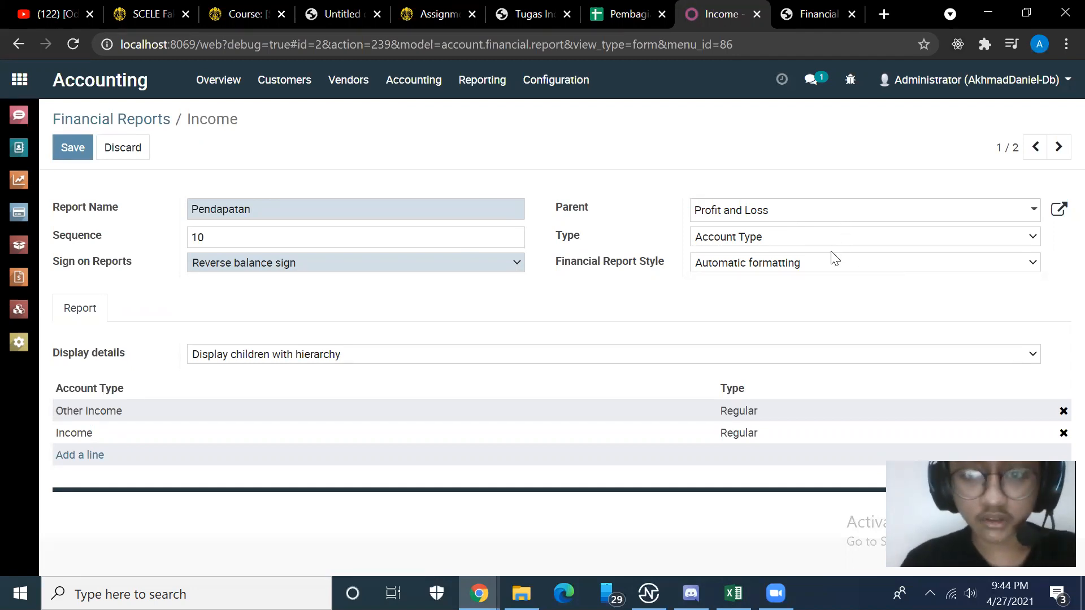
# Examine the Financial Report Style options, and compare the PDF layout with the Penjualan heading and its account rows in Excel.
pyautogui.click(782, 267)
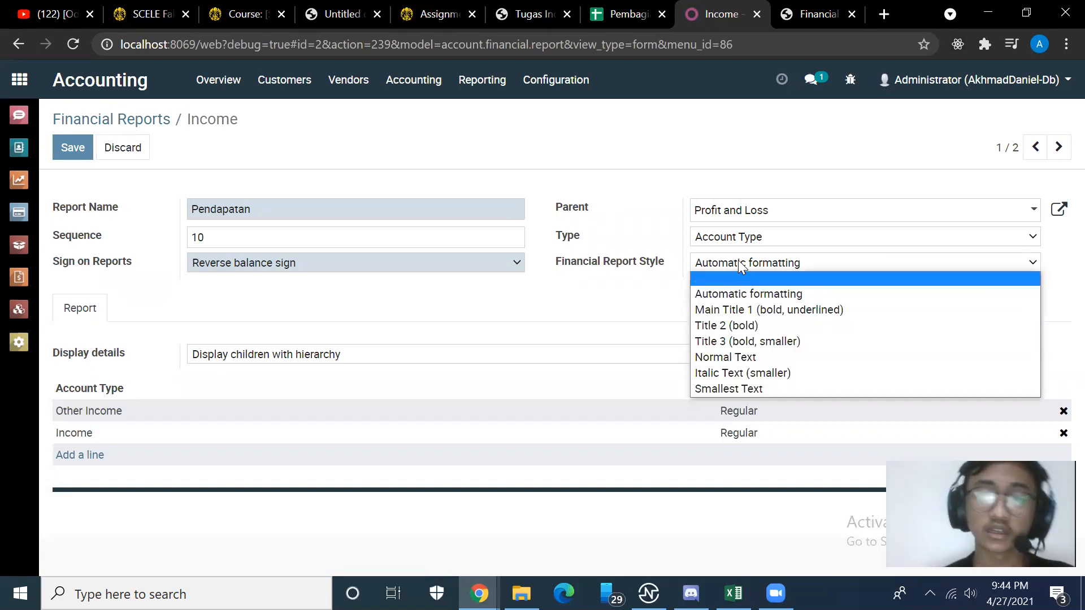
pyautogui.click(621, 295)
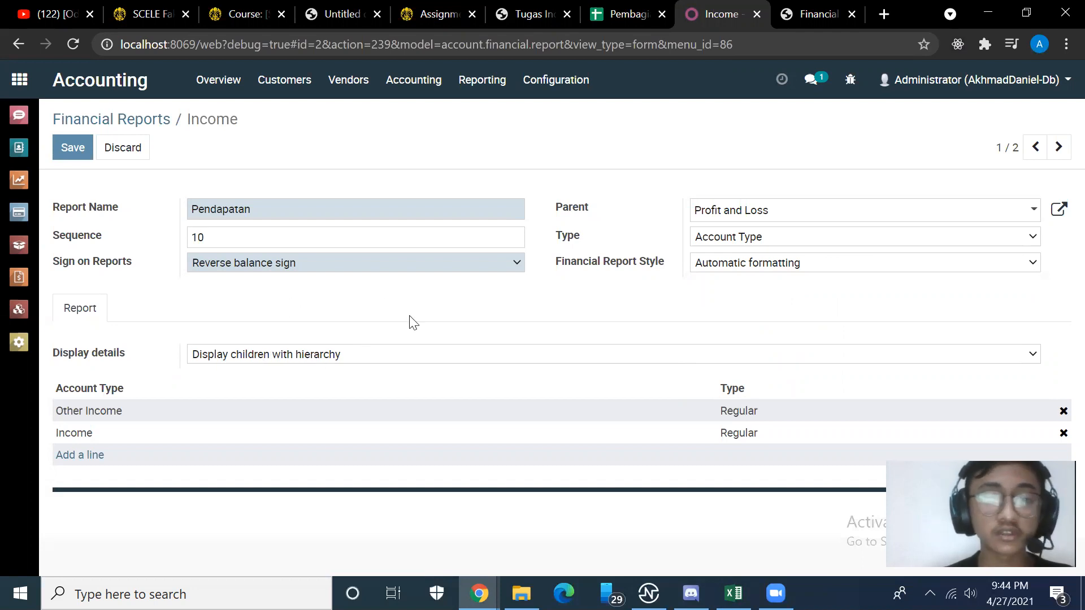
pyautogui.click(817, 13)
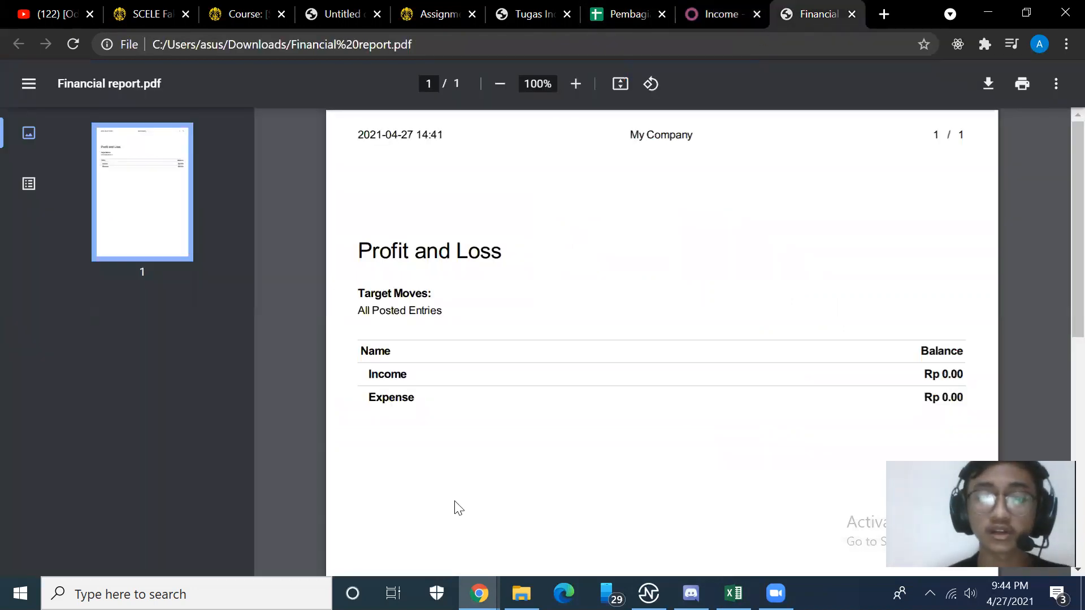
pyautogui.click(733, 593)
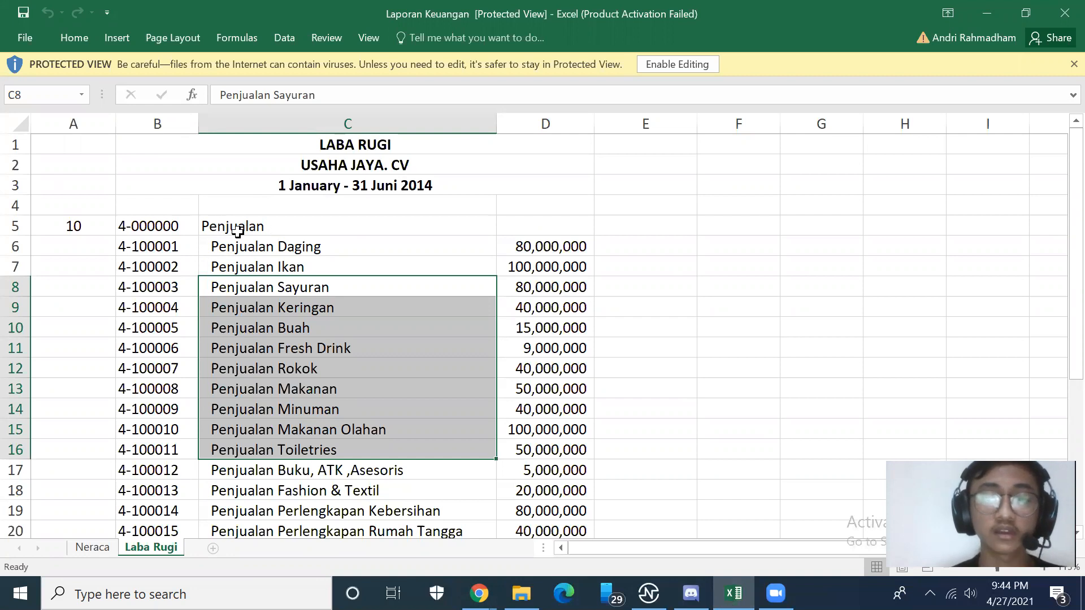
pyautogui.moveTo(120, 226); pyautogui.dragTo(254, 226)
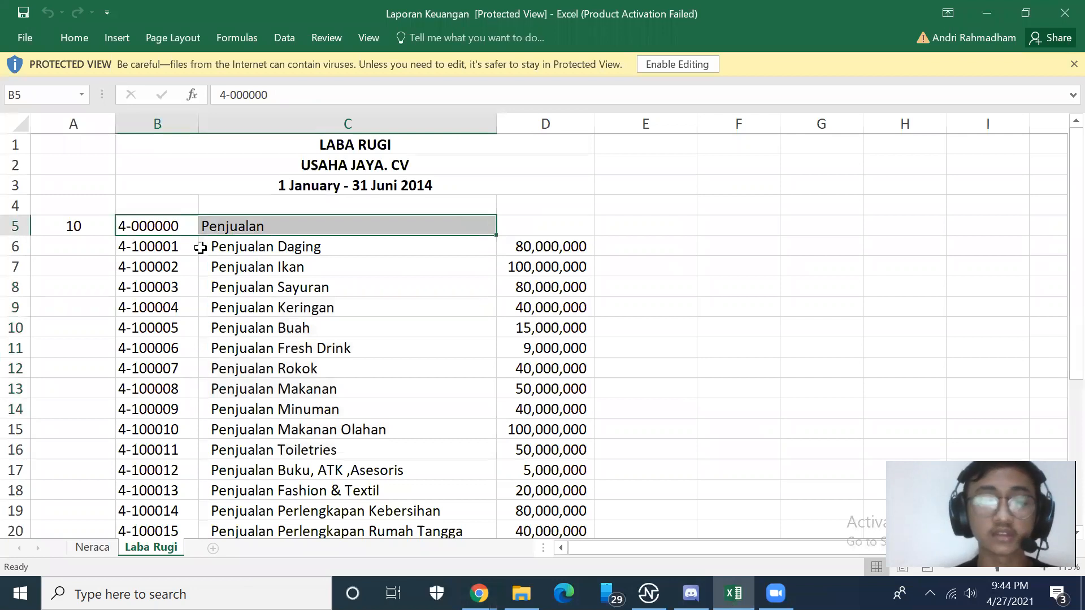
pyautogui.click(154, 248)
pyautogui.moveTo(154, 247); pyautogui.dragTo(251, 462)
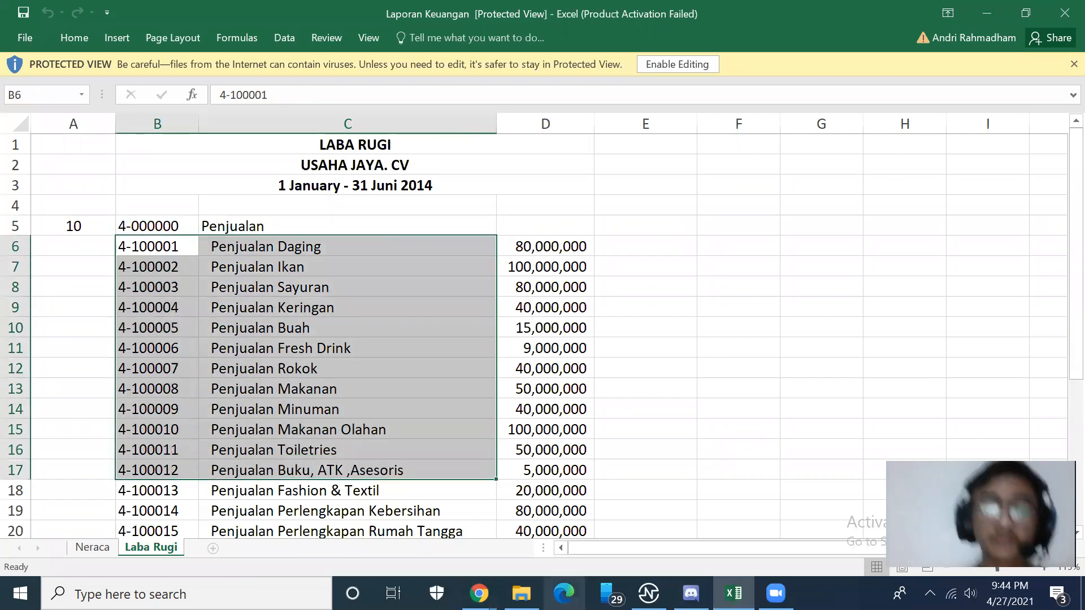
# Back in Odoo in Chrome, remove the Other Income account type from the Pendapatan report, save it and return to the reports list.
pyautogui.click(479, 593)
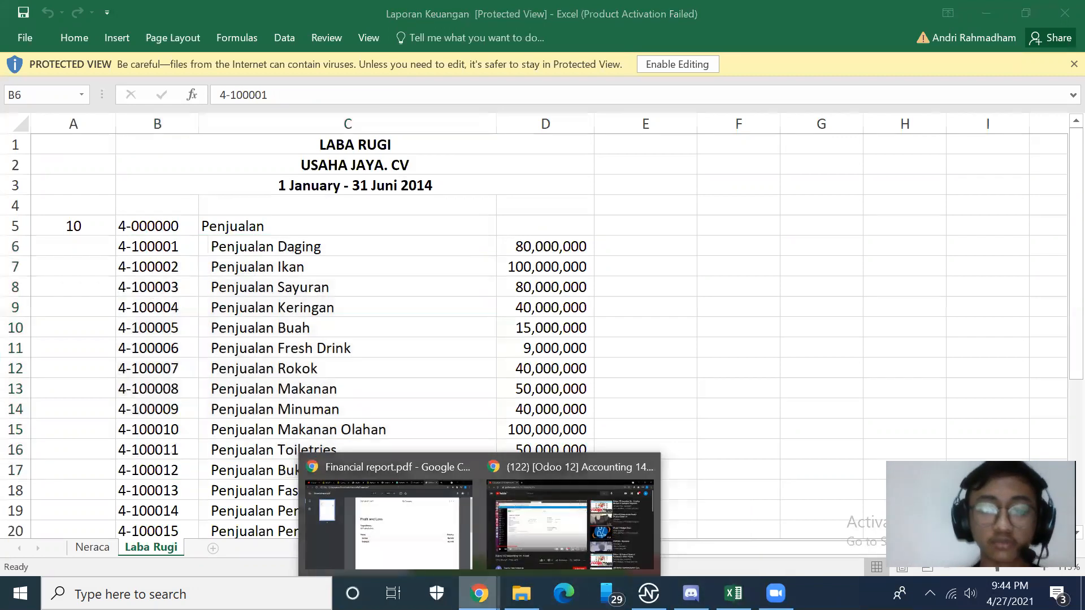
pyautogui.click(387, 510)
pyautogui.click(730, 16)
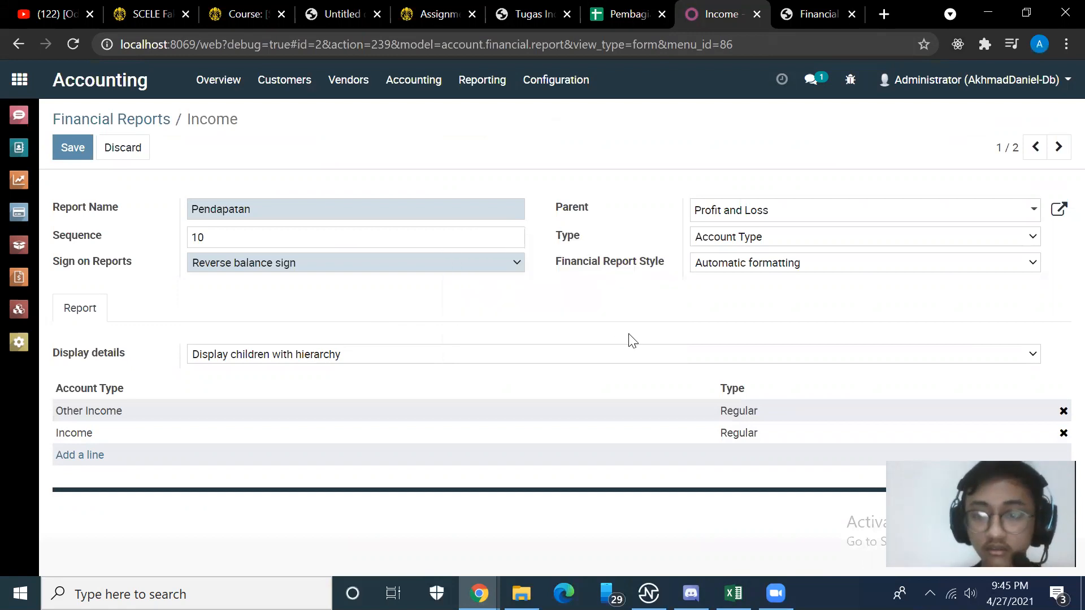
pyautogui.click(1062, 412)
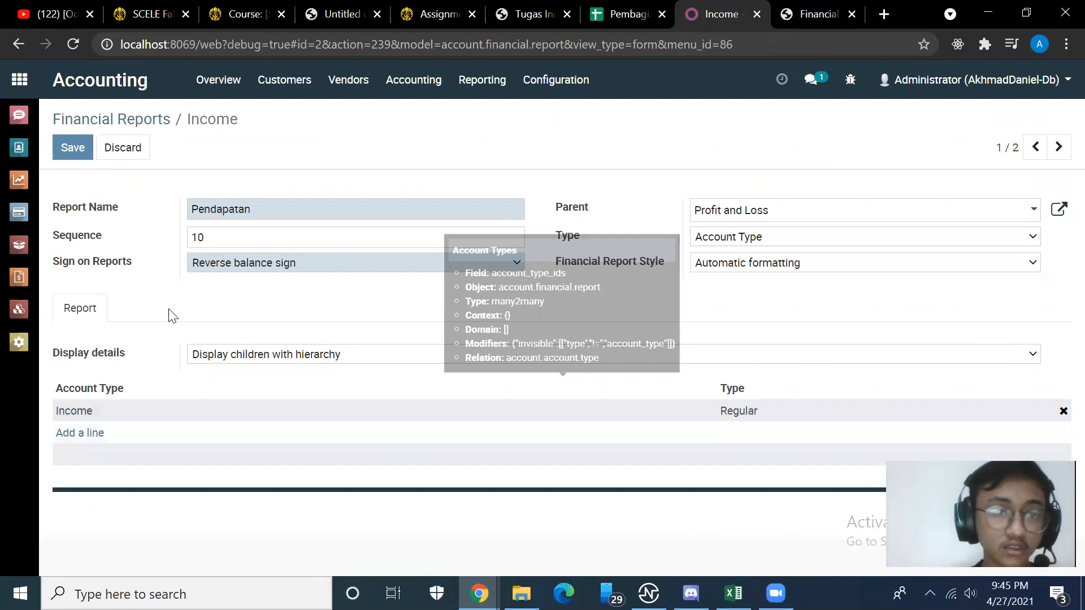
pyautogui.click(68, 148)
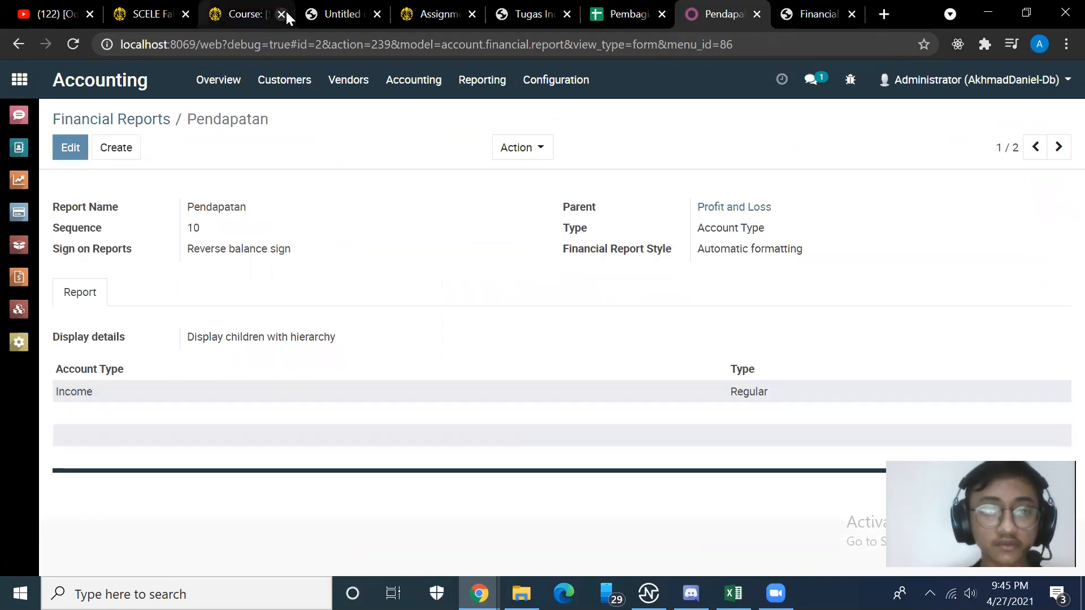
pyautogui.click(116, 115)
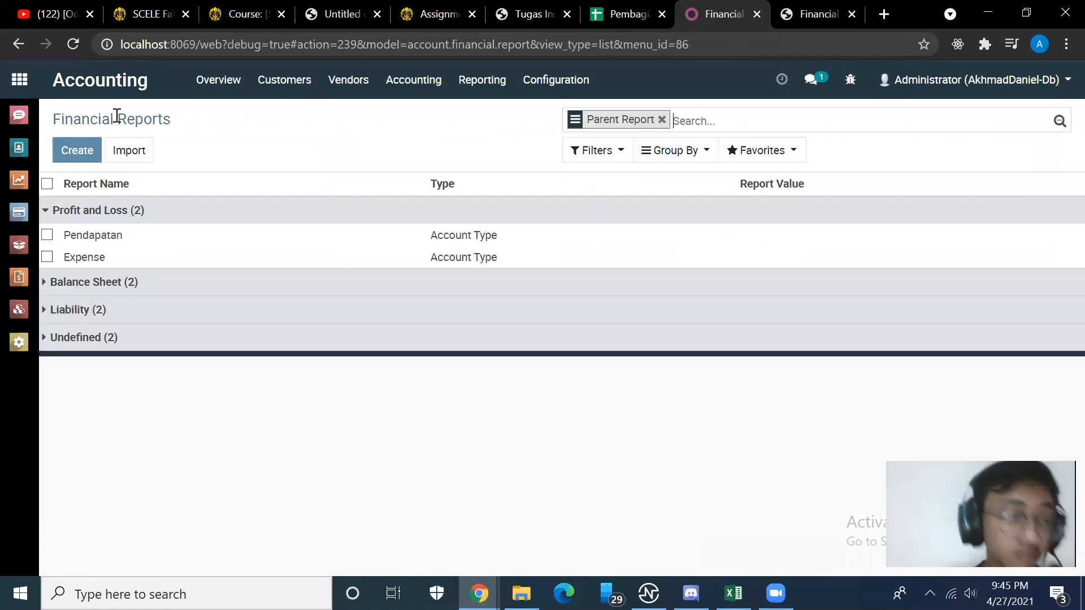
# Rename the Pendapatan report as Penjualan, save it and return to the Financial Reports list.
pyautogui.click(91, 236)
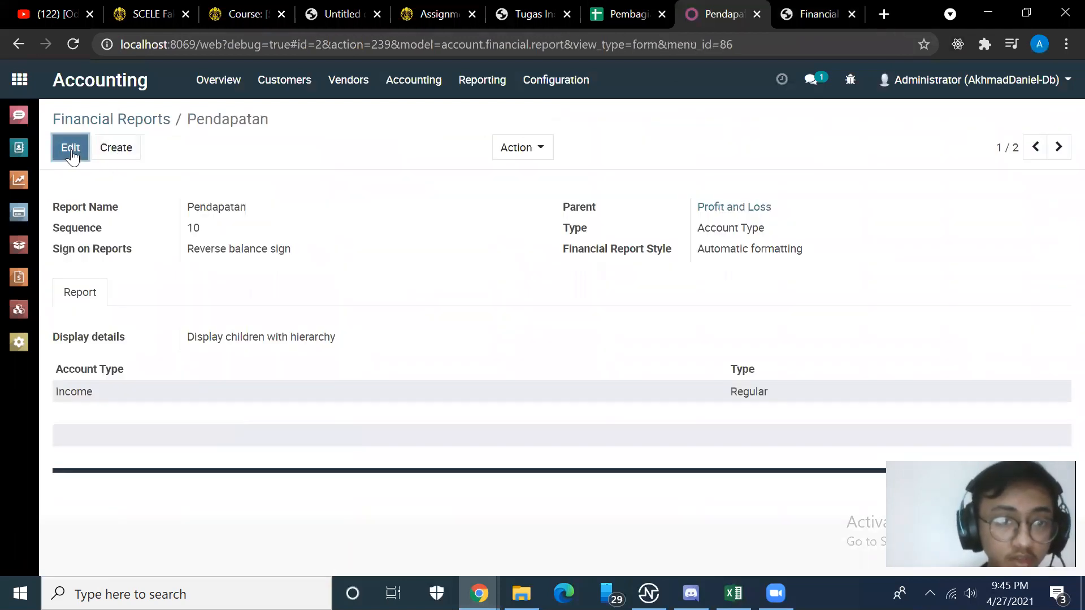
pyautogui.click(70, 149)
pyautogui.press('BackSpace')
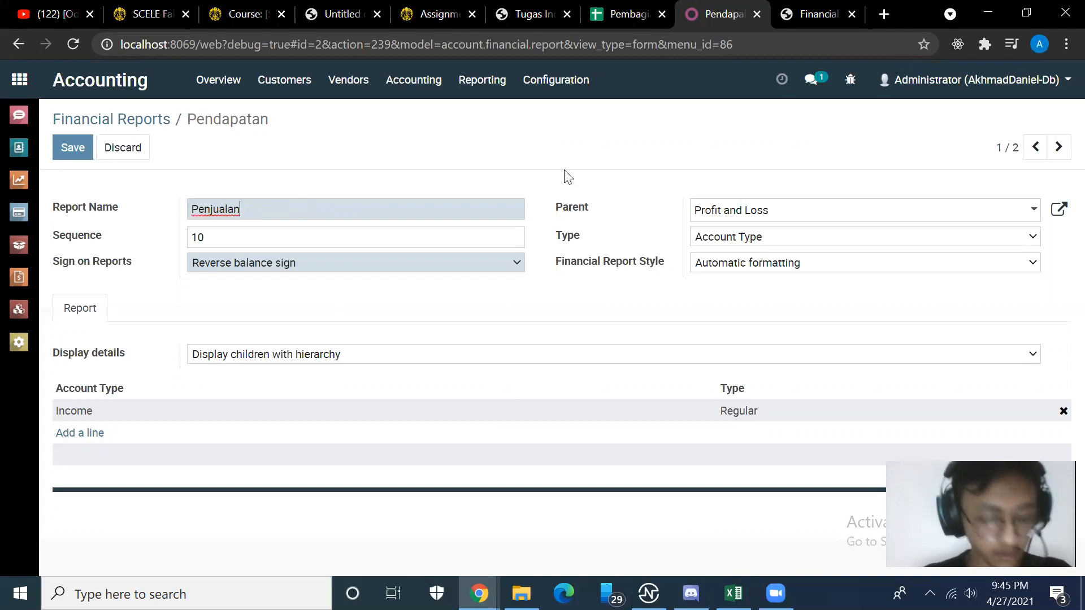
pyautogui.click(66, 149)
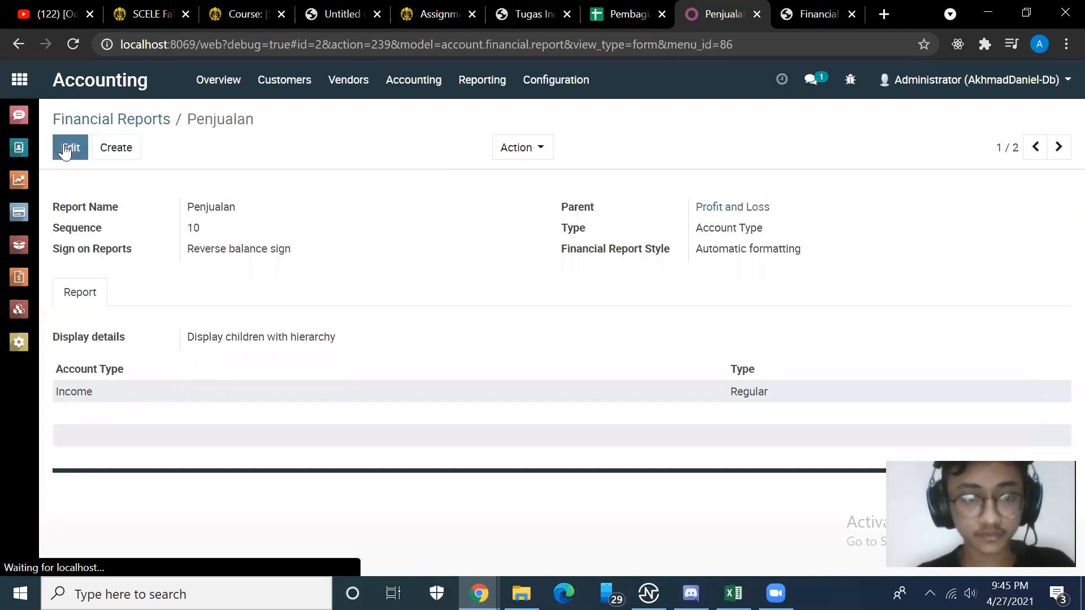
pyautogui.click(96, 122)
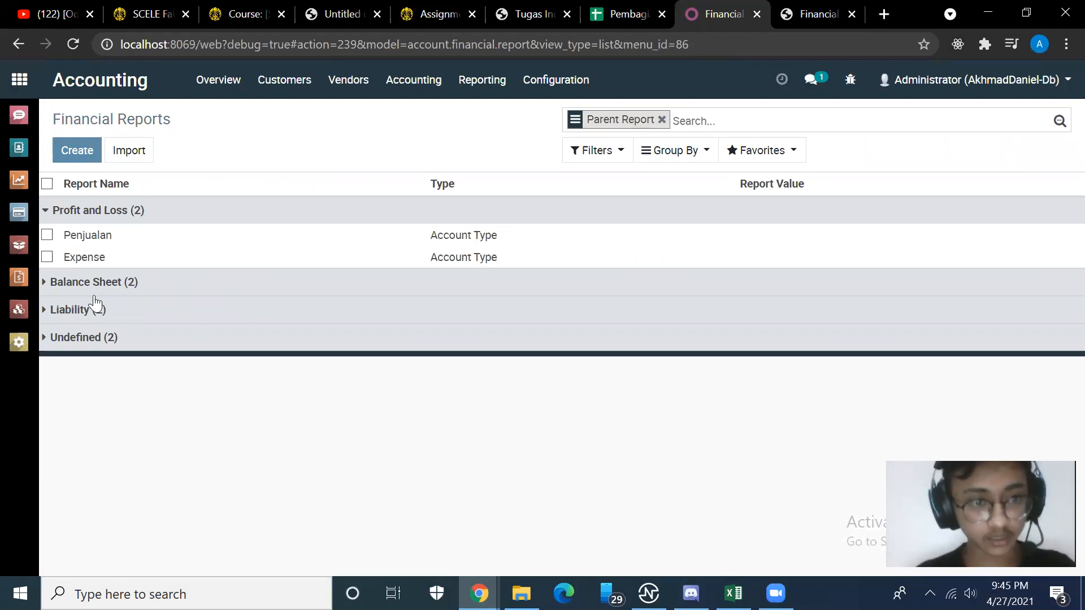
# Rename the Expense report under Profit and Loss as HPP and set its sequence to 20, following the numbering in the Excel sheet.
pyautogui.rightClick(78, 265)
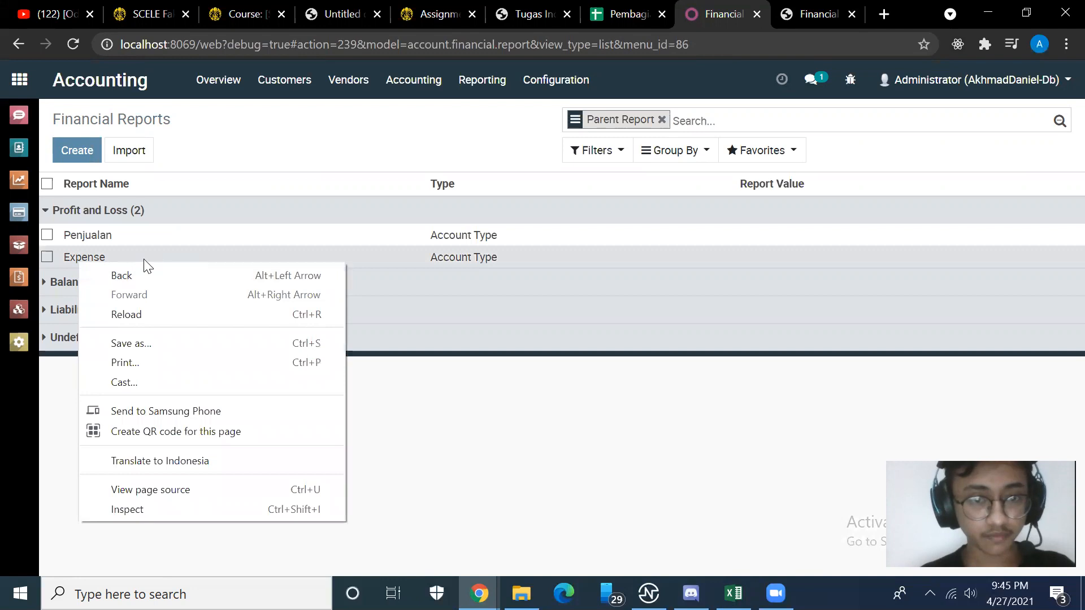
pyautogui.doubleClick(75, 261)
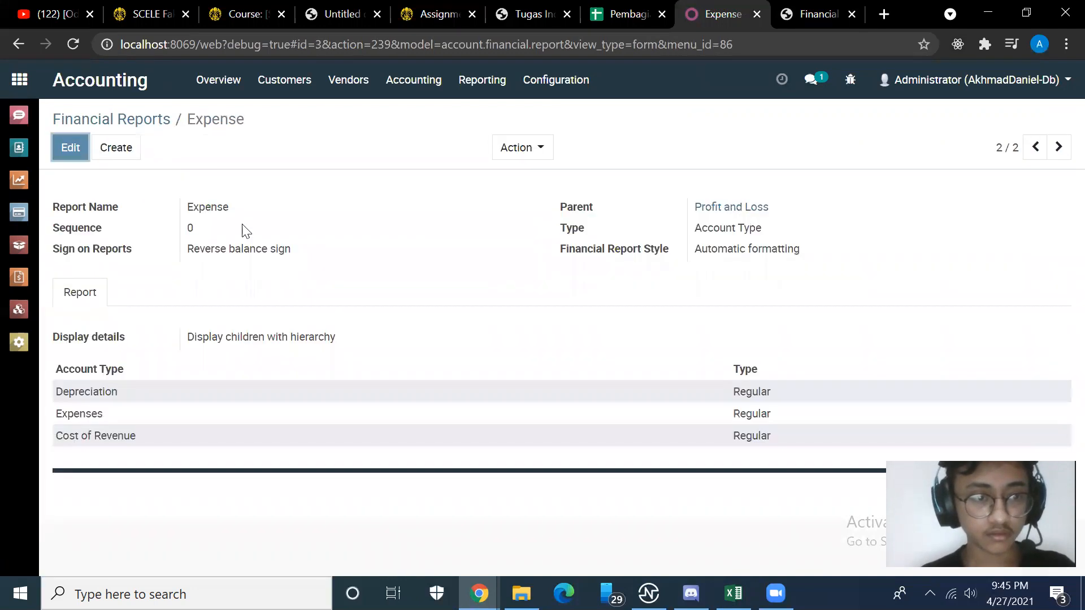
pyautogui.click(75, 149)
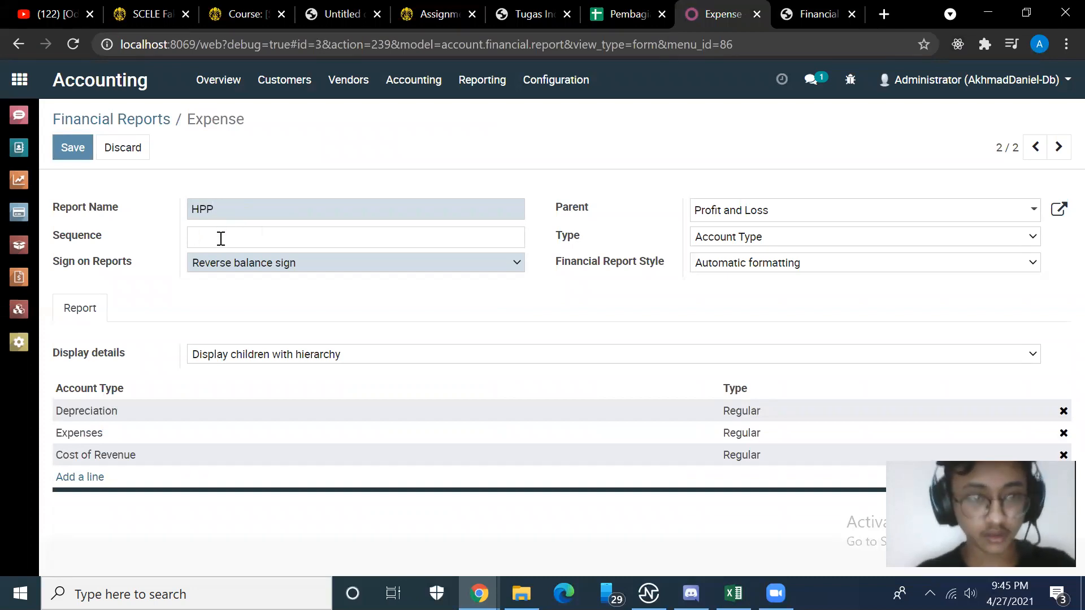
pyautogui.hotkey('alt', 'Tab')
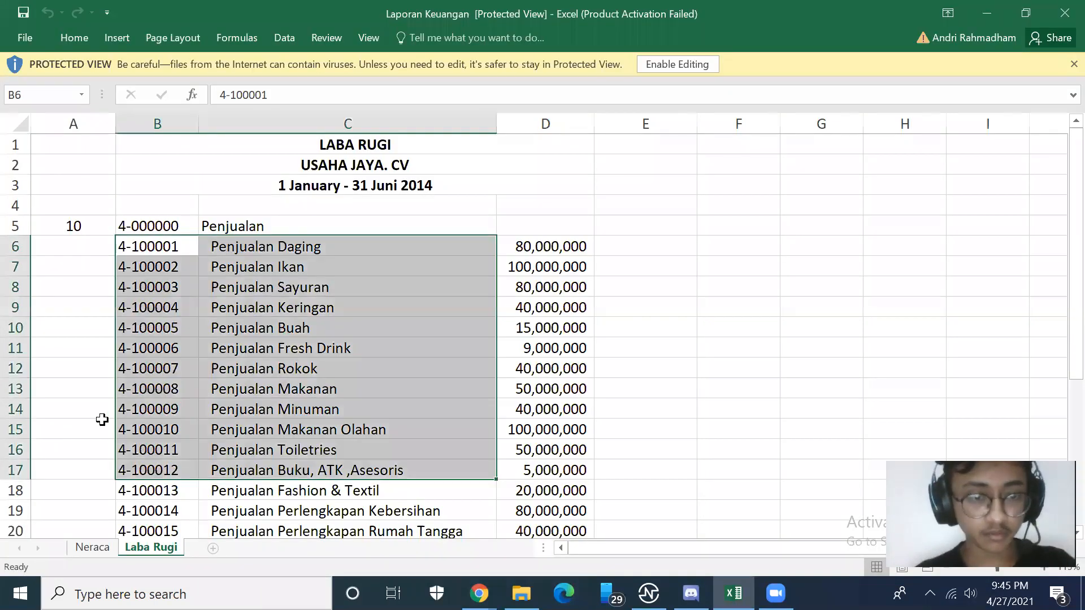
pyautogui.scroll(-4, 101, 427)
pyautogui.hotkey('alt', 'Tab')
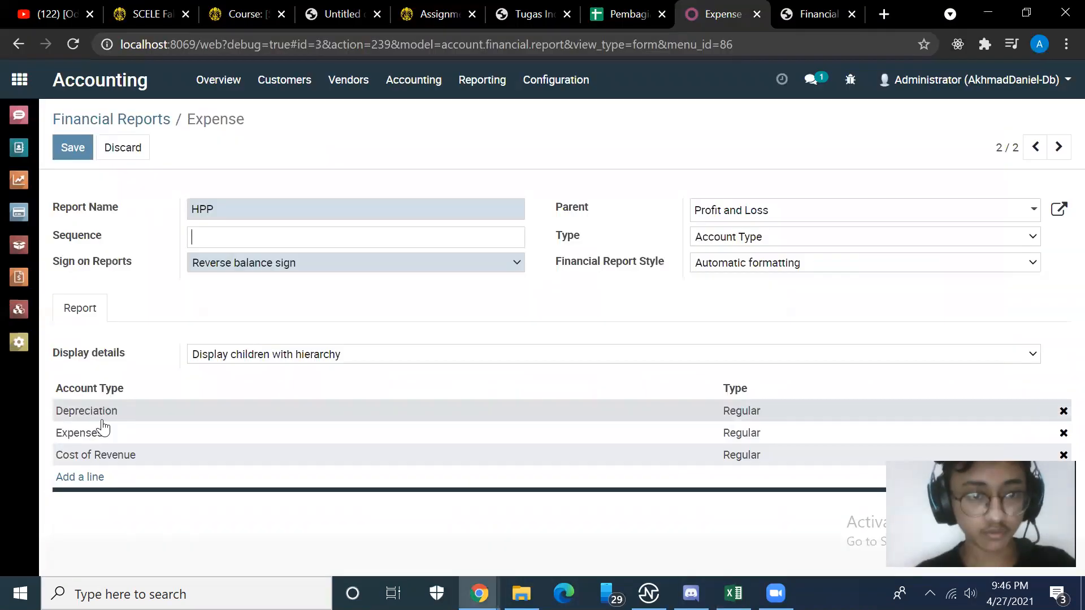
pyautogui.write('20')
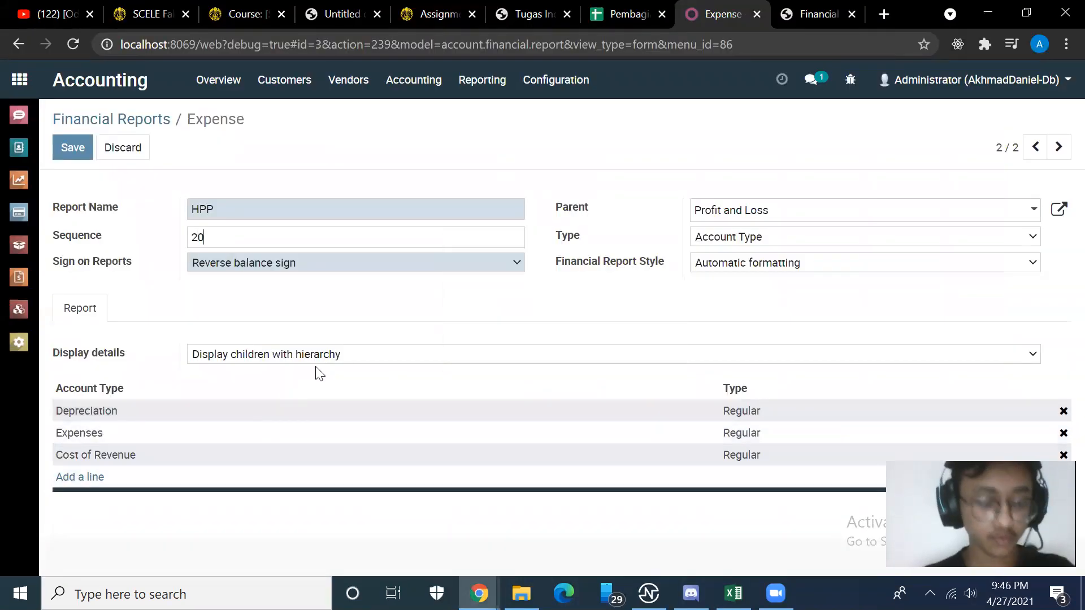
# Set the HPP report's Sign on Reports to Preserve balance sign, and check the HPP account rows in Excel before returning to Odoo in Chrome.
pyautogui.click(365, 261)
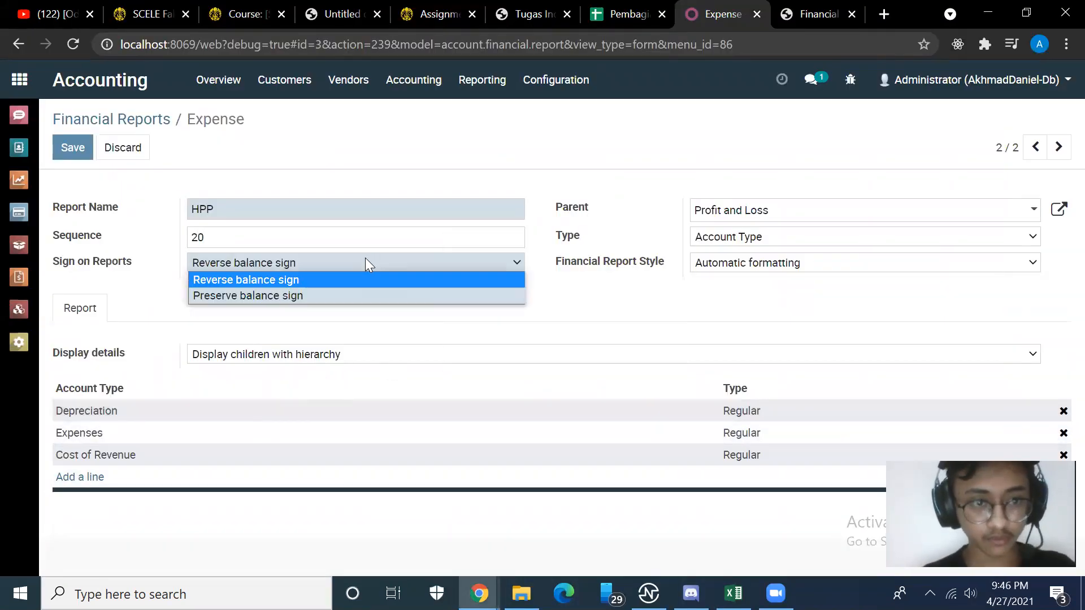
pyautogui.click(324, 294)
pyautogui.hotkey('alt', 'Tab')
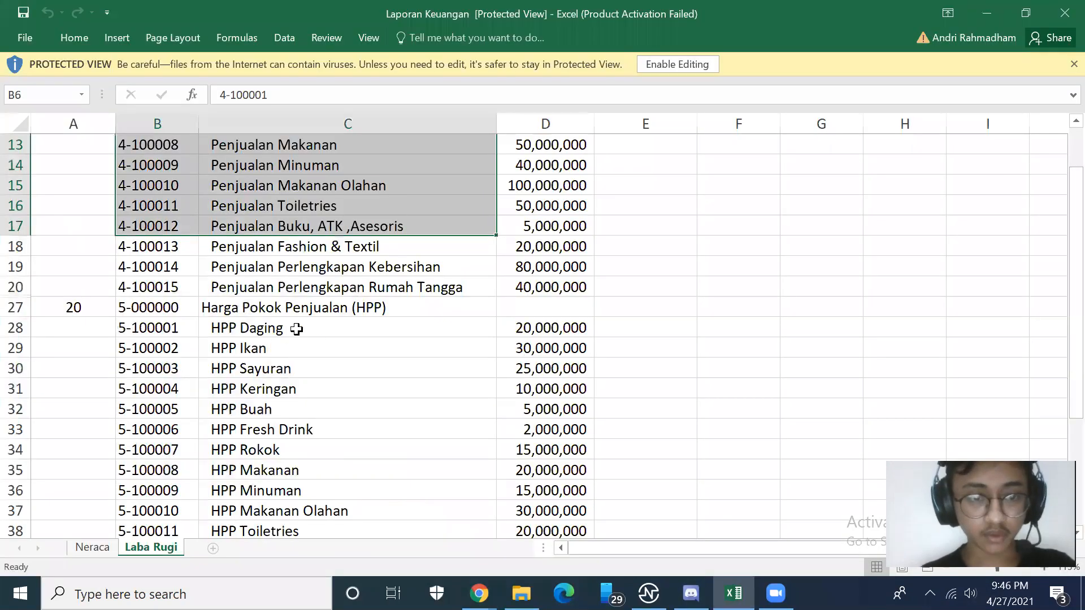
pyautogui.hotkey('alt', 'Tab')
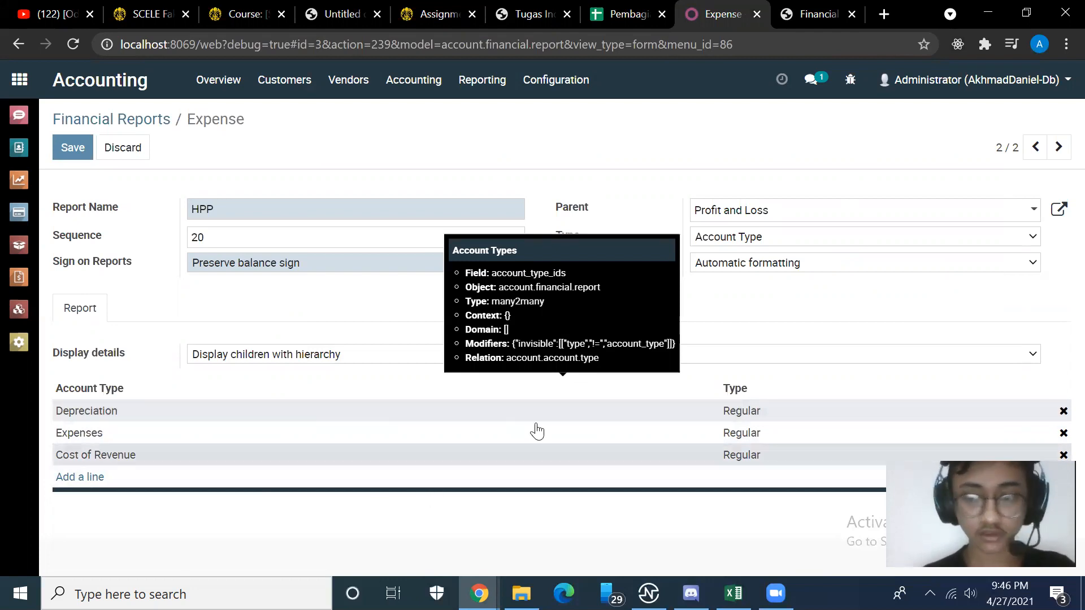
# Remove the Depreciation and Expenses account types from the HPP report, save it and return to the Financial Reports list.
pyautogui.click(1063, 411)
pyautogui.click(1063, 411)
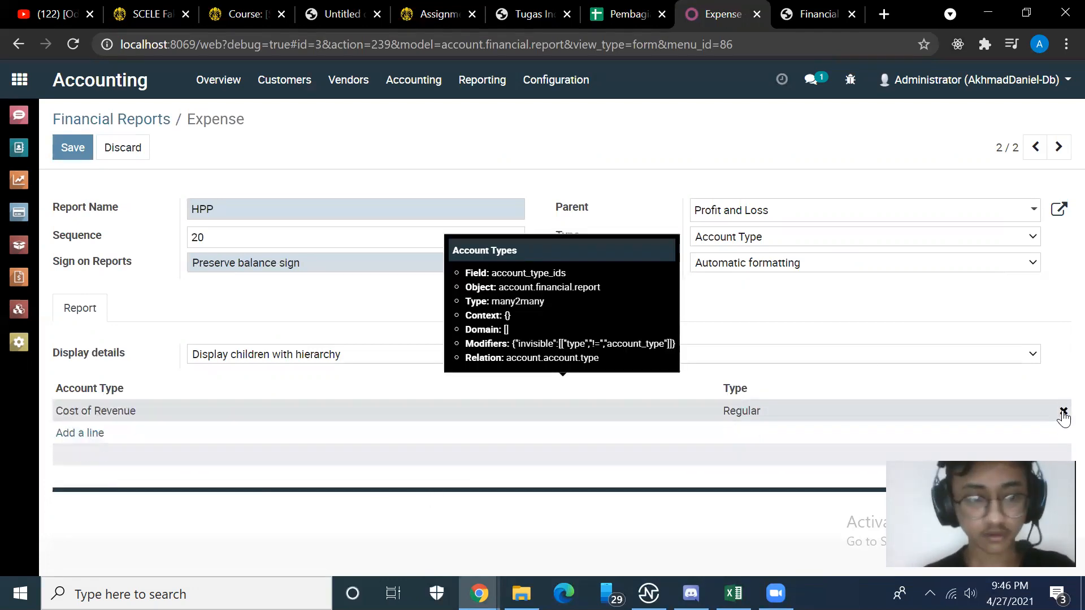
pyautogui.click(75, 146)
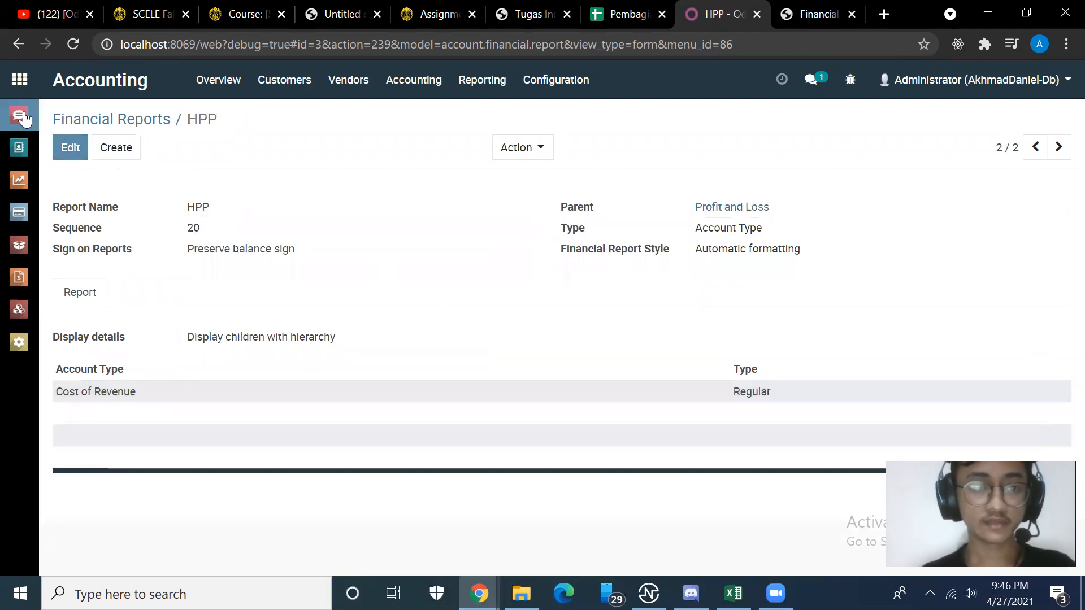
pyautogui.click(119, 120)
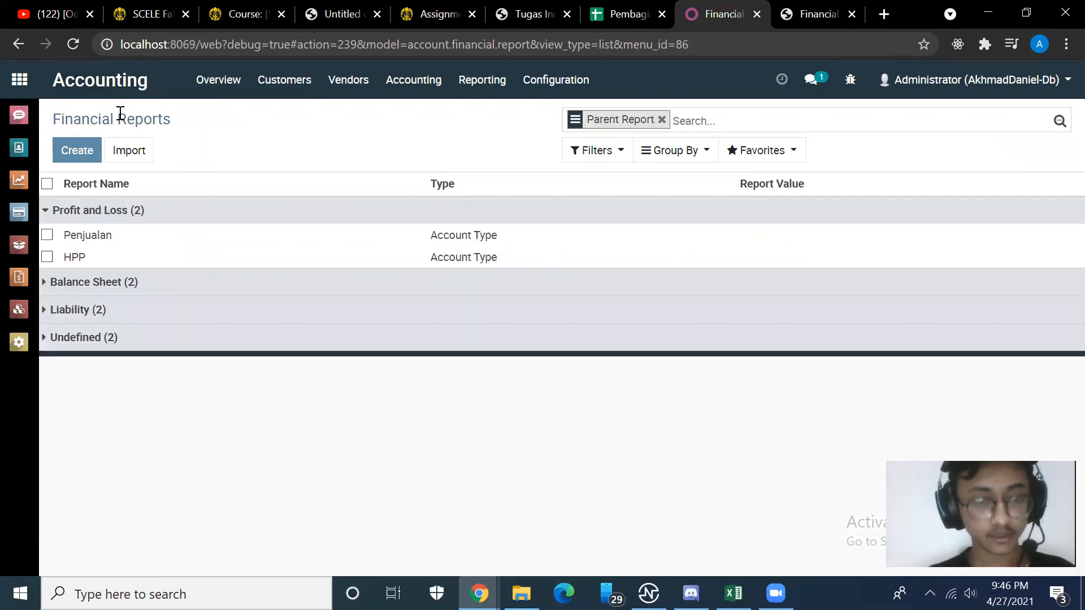
# Switch to Excel and examine the Laba Rugi rows around the Laba (Rugi) Kotor line, then return to Odoo in Chrome.
pyautogui.hotkey('alt', 'Tab')
pyautogui.scroll(-5, 291, 373)
pyautogui.scroll(-1, 291, 369)
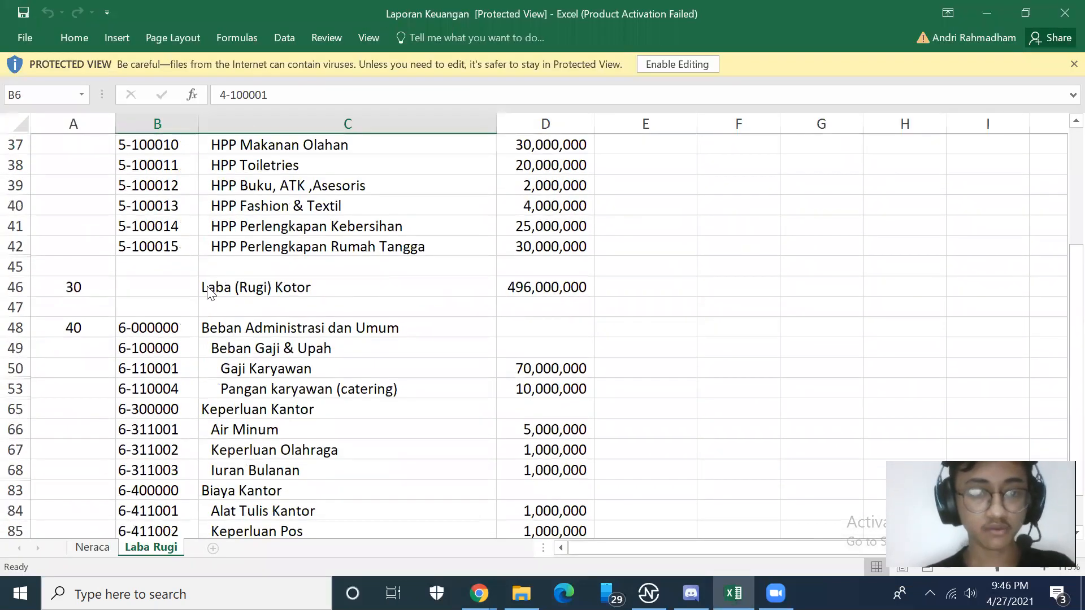
pyautogui.hotkey('alt', 'Tab')
pyautogui.hotkey('alt', 'Tab')
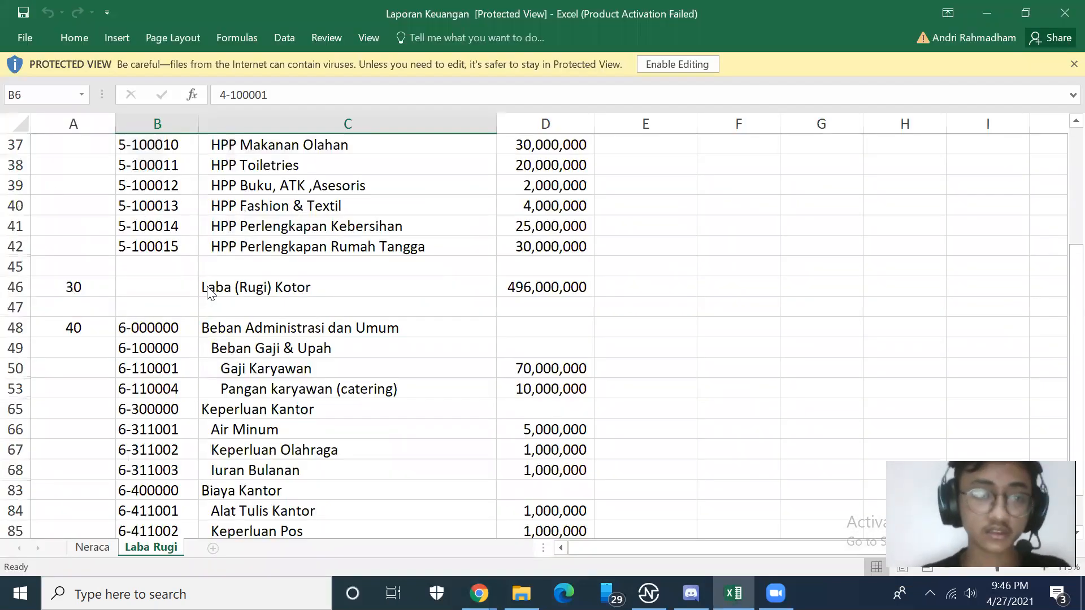
pyautogui.scroll(12, 206, 288)
pyautogui.scroll(-12, 207, 288)
pyautogui.scroll(4, 206, 286)
pyautogui.scroll(-3, 207, 288)
pyautogui.hotkey('alt', 'Tab')
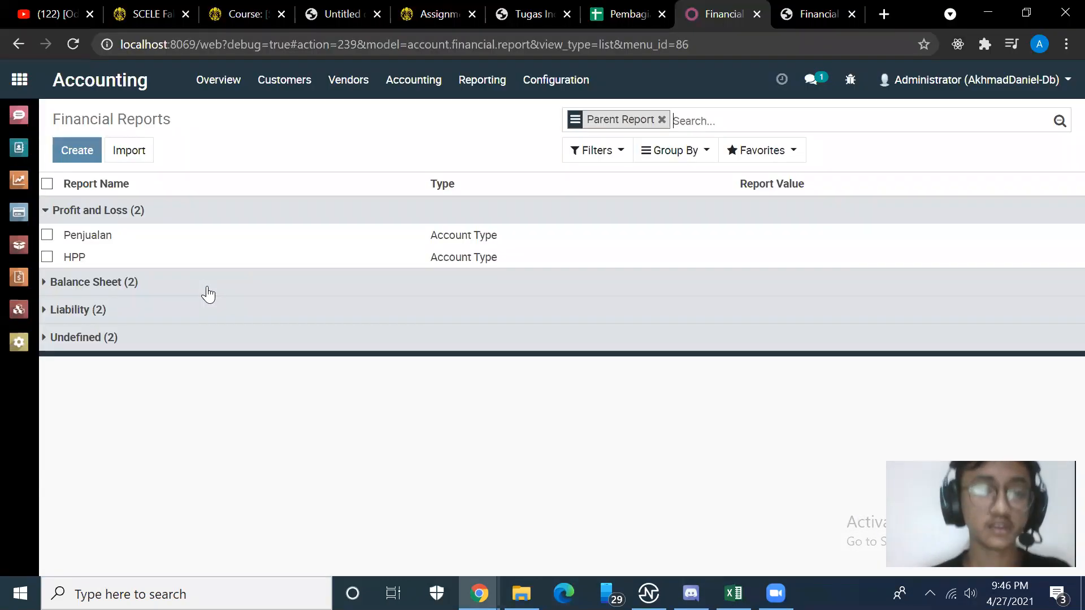
# Create a new financial report named Laba Rugi Kotor with Profit and Loss as its parent.
pyautogui.click(80, 151)
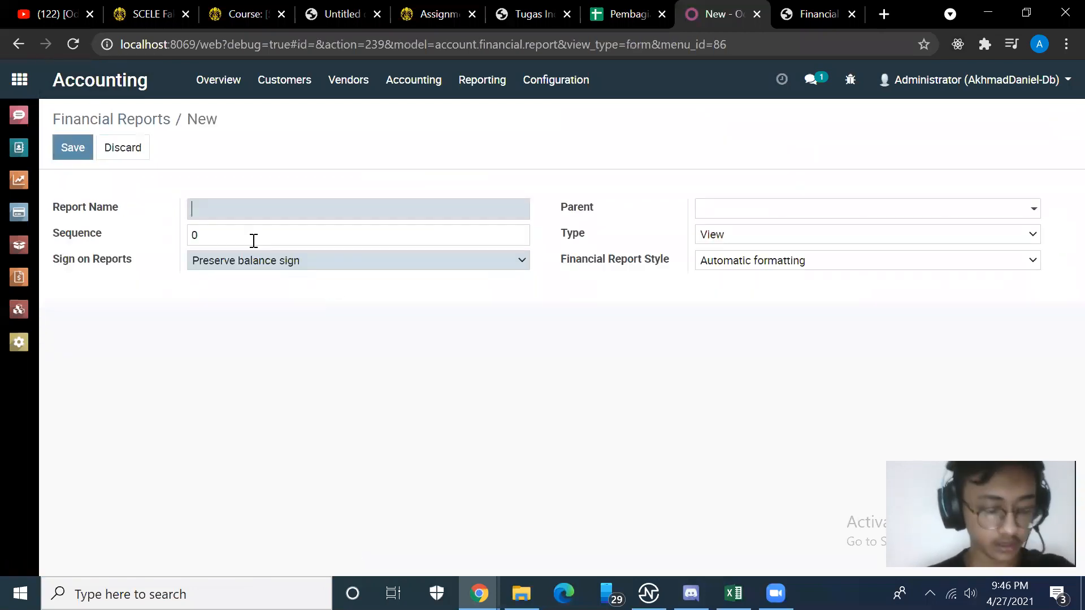
pyautogui.write('lA')
pyautogui.press('BackSpace')
pyautogui.press('BackSpace')
pyautogui.write('Laba Rugi Kotor')
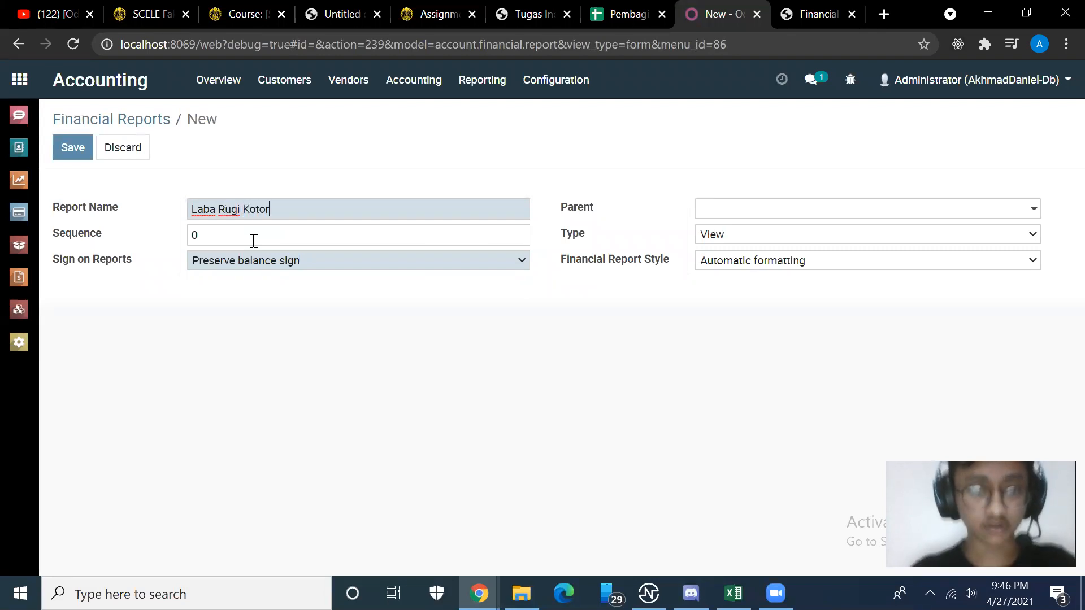
pyautogui.click(732, 210)
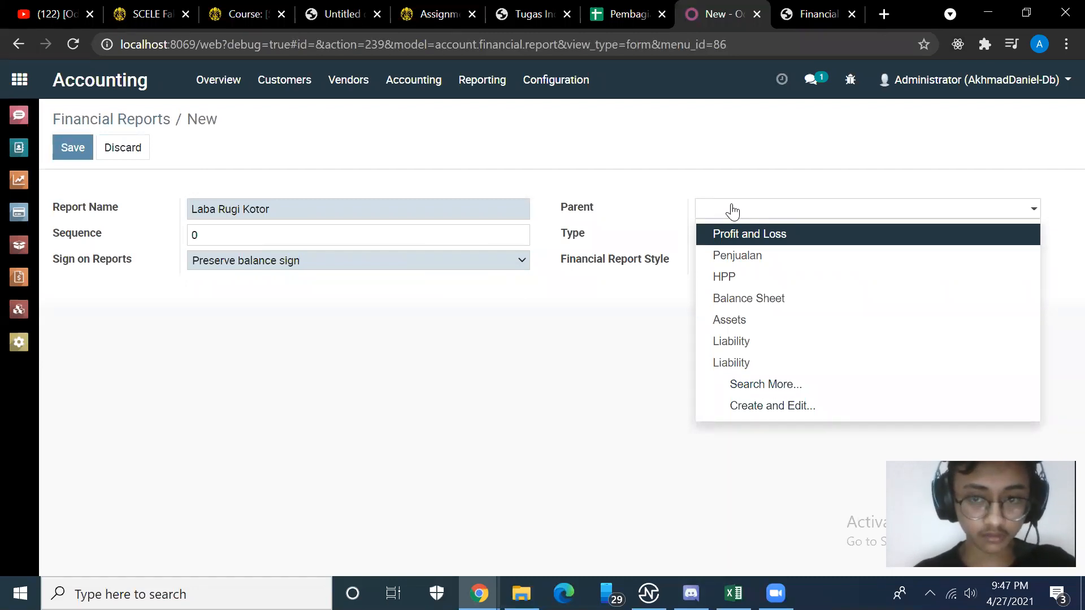
pyautogui.click(740, 235)
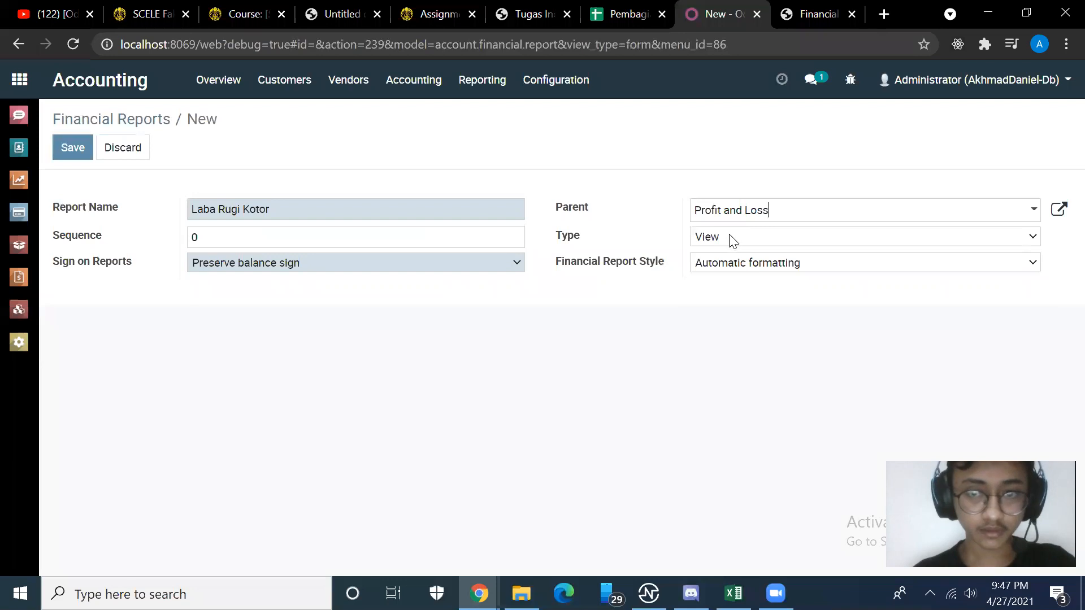
# Set the Laba Rugi Kotor report's type to Account Type and its display details to No detail.
pyautogui.click(733, 237)
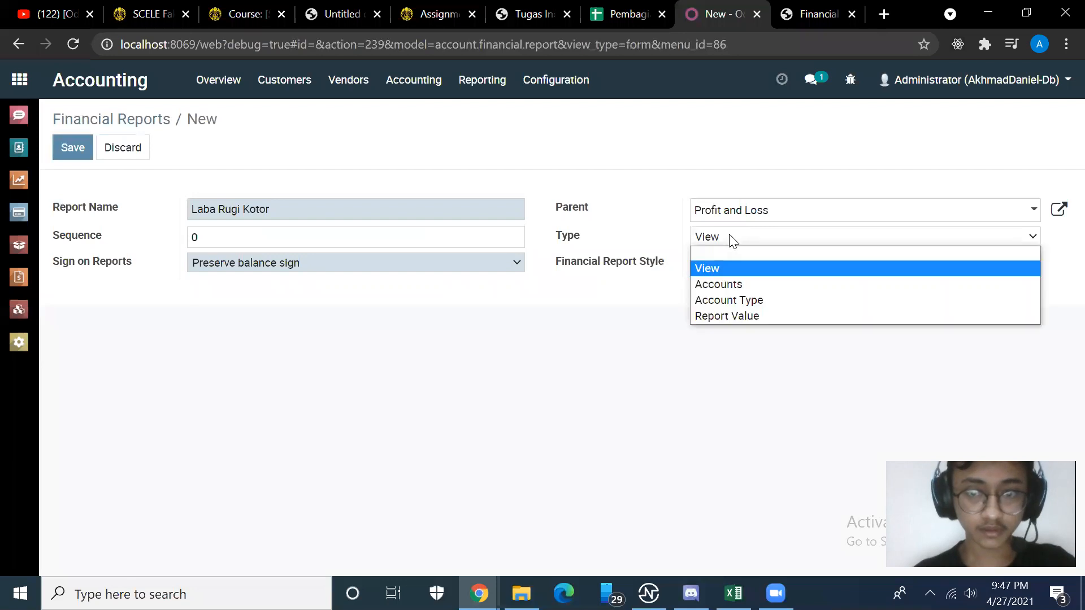
pyautogui.click(734, 300)
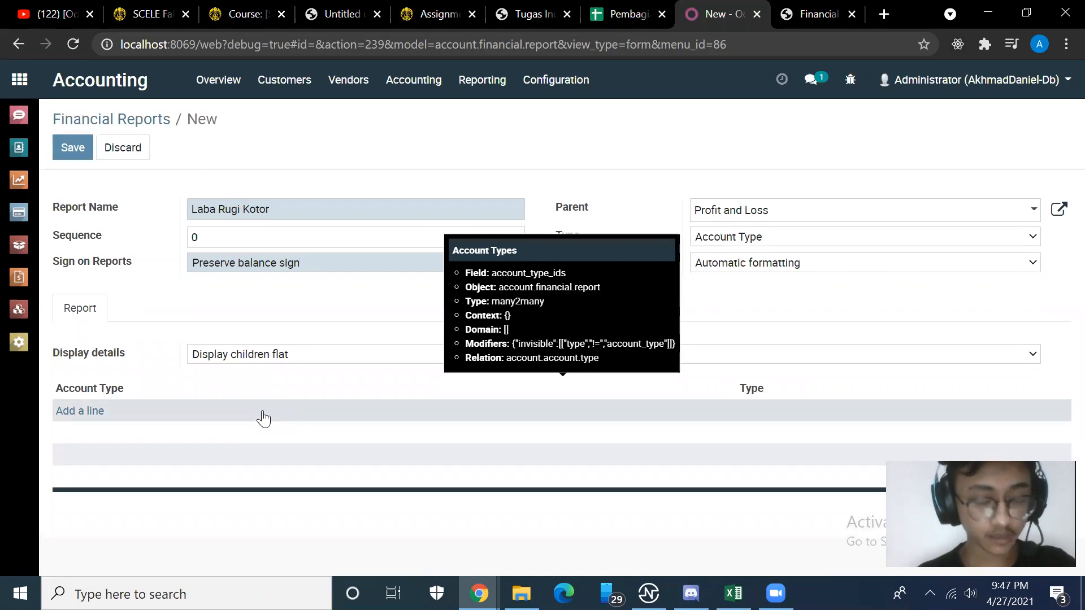
pyautogui.click(220, 363)
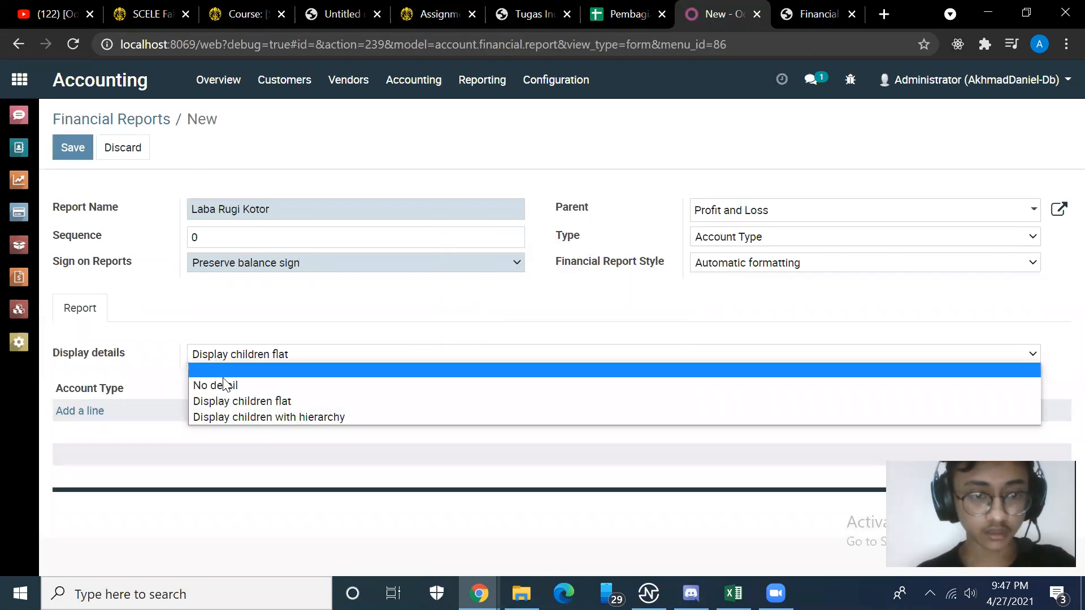
pyautogui.click(223, 384)
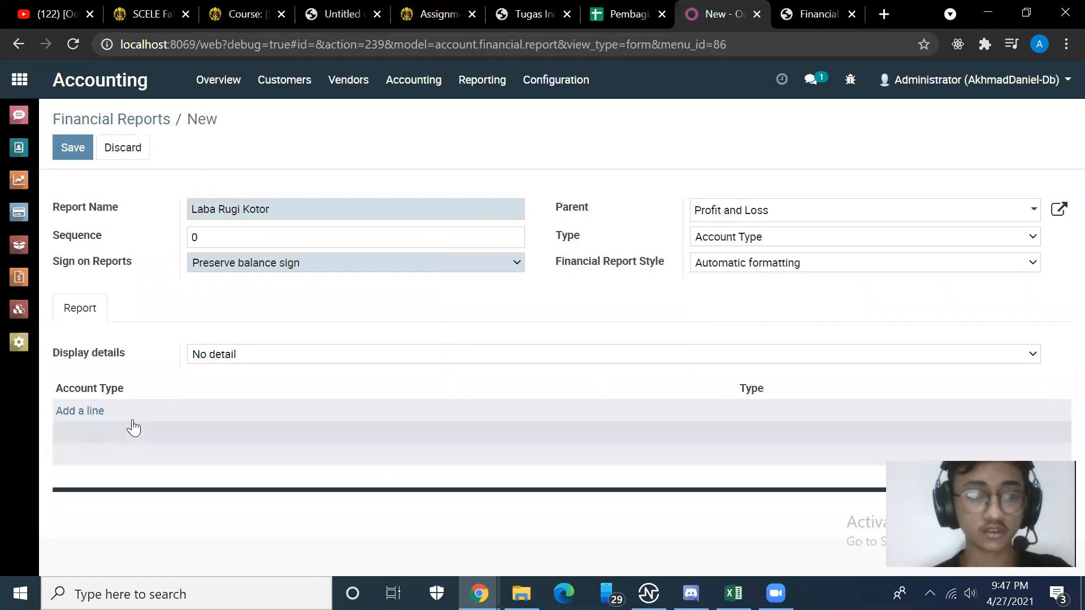
# Add the Income and Cost of Revenue account types to the Laba Rugi Kotor report and save it.
pyautogui.click(97, 411)
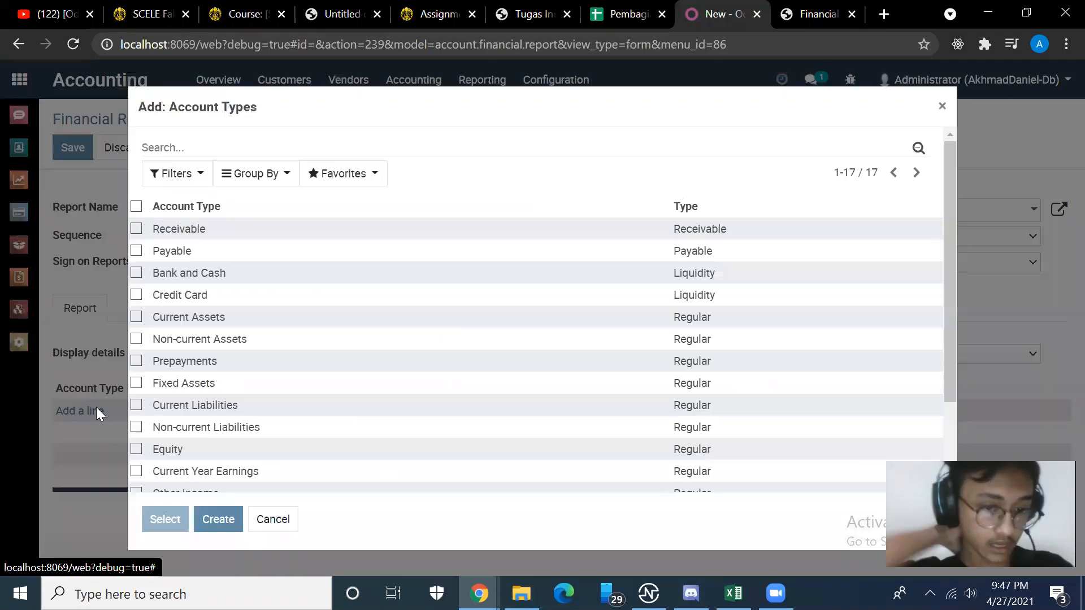
pyautogui.scroll(-2, 192, 405)
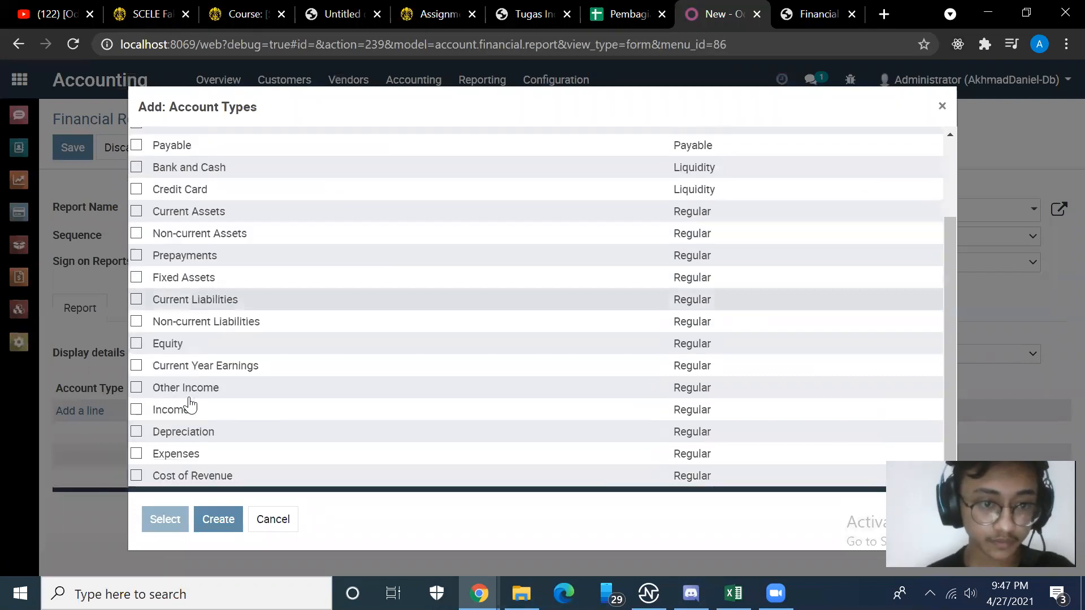
pyautogui.click(136, 409)
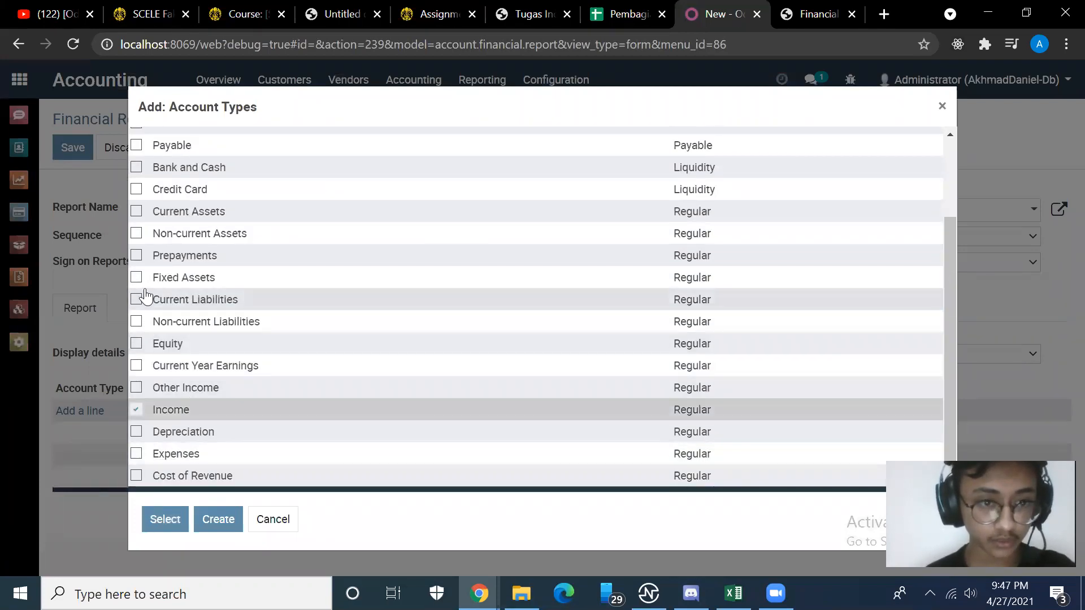
pyautogui.scroll(3, 144, 294)
pyautogui.scroll(-3, 139, 293)
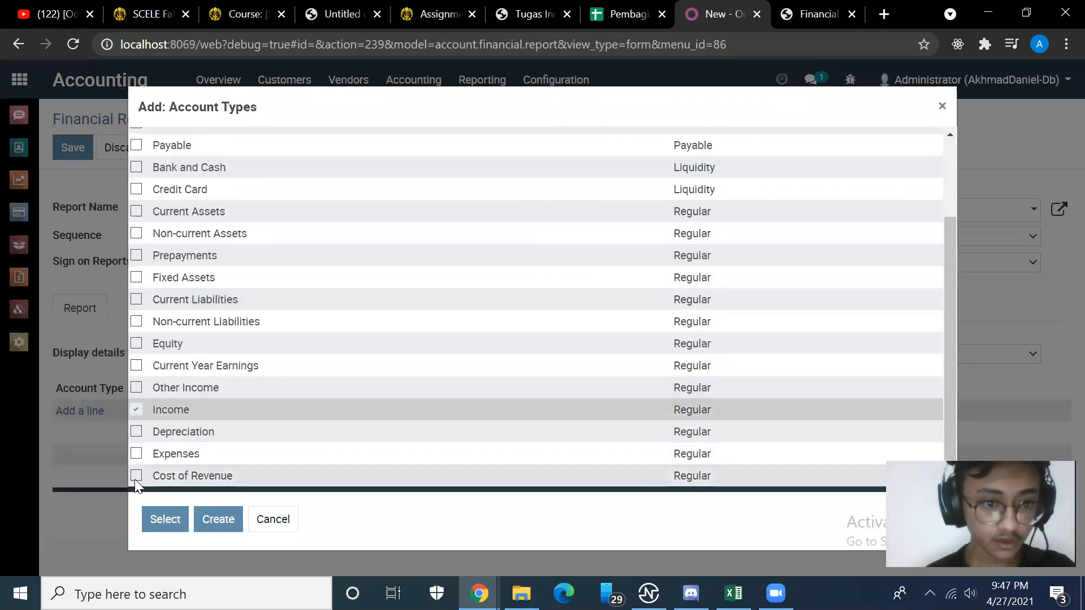
pyautogui.click(136, 476)
pyautogui.click(169, 517)
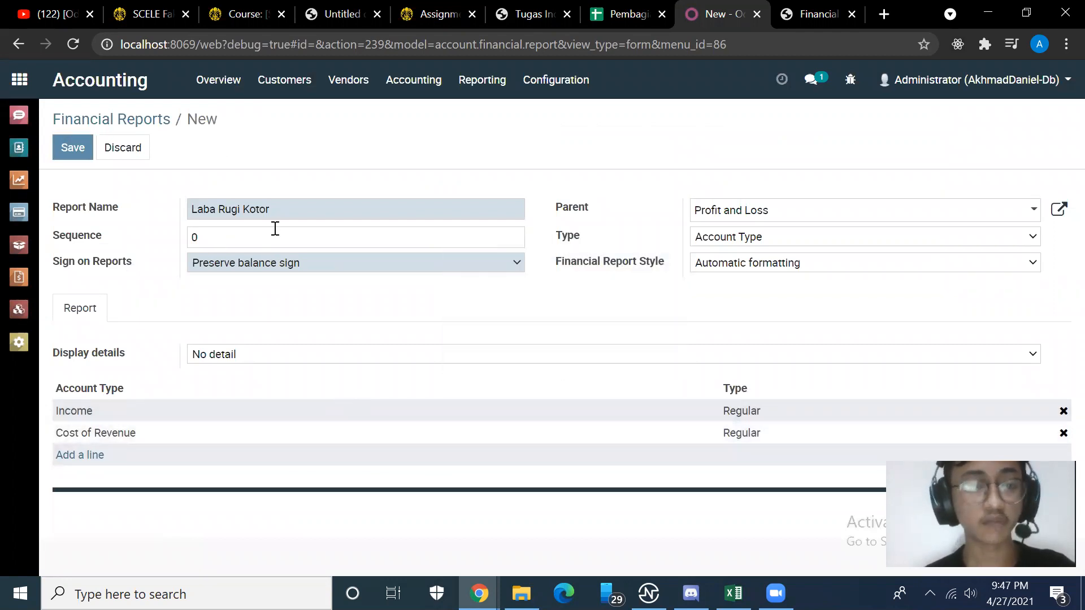
pyautogui.click(75, 148)
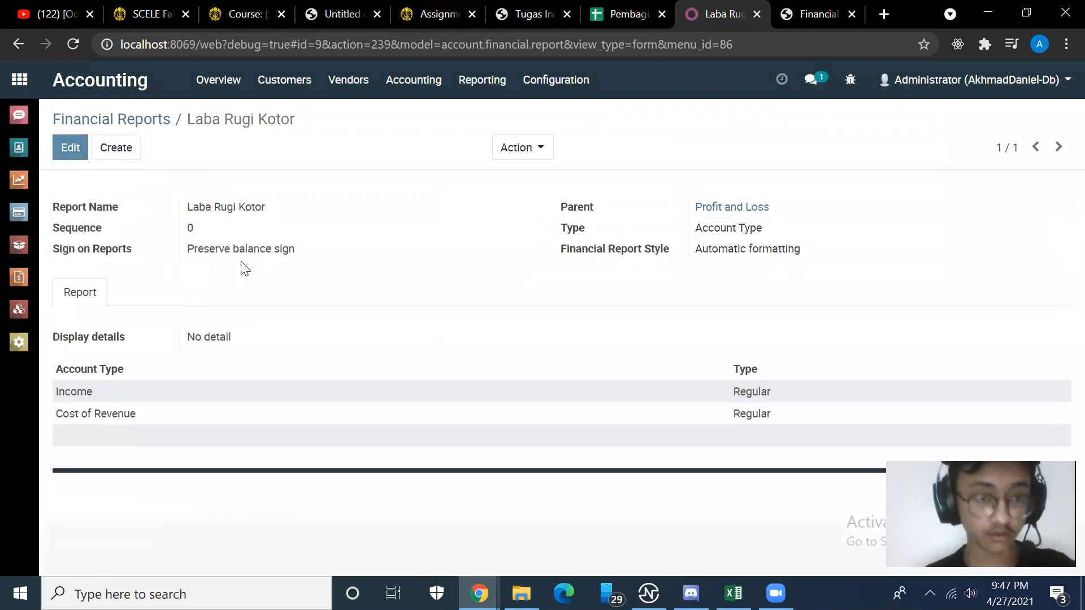
# Set the Laba Rugi Kotor report's sequence to 30 and sign to Reverse balance sign, save it and return to the reports list.
pyautogui.click(70, 147)
pyautogui.click(254, 232)
pyautogui.write('30')
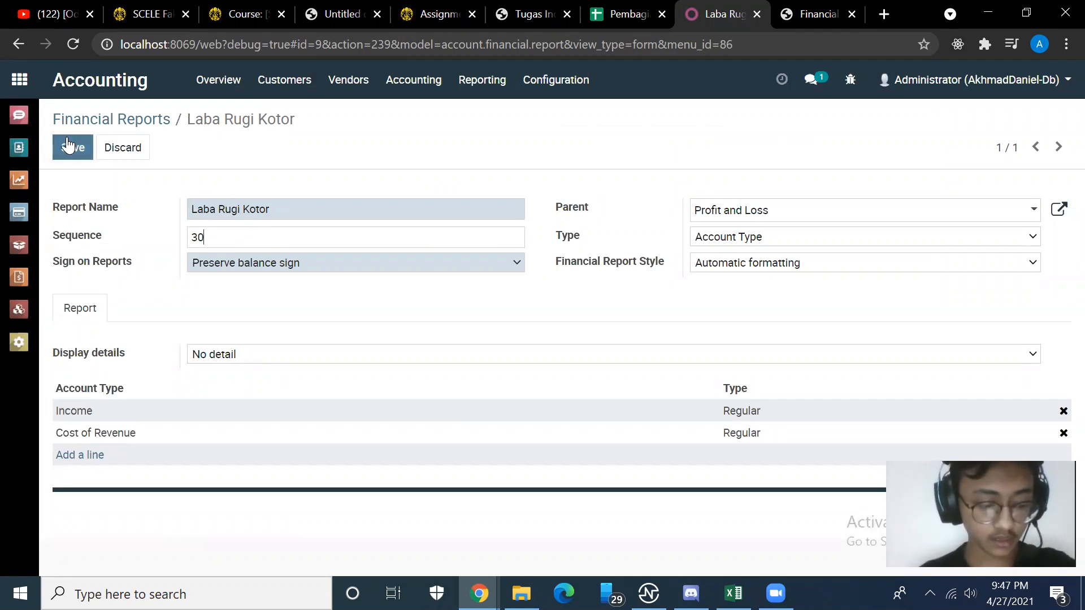
pyautogui.click(293, 266)
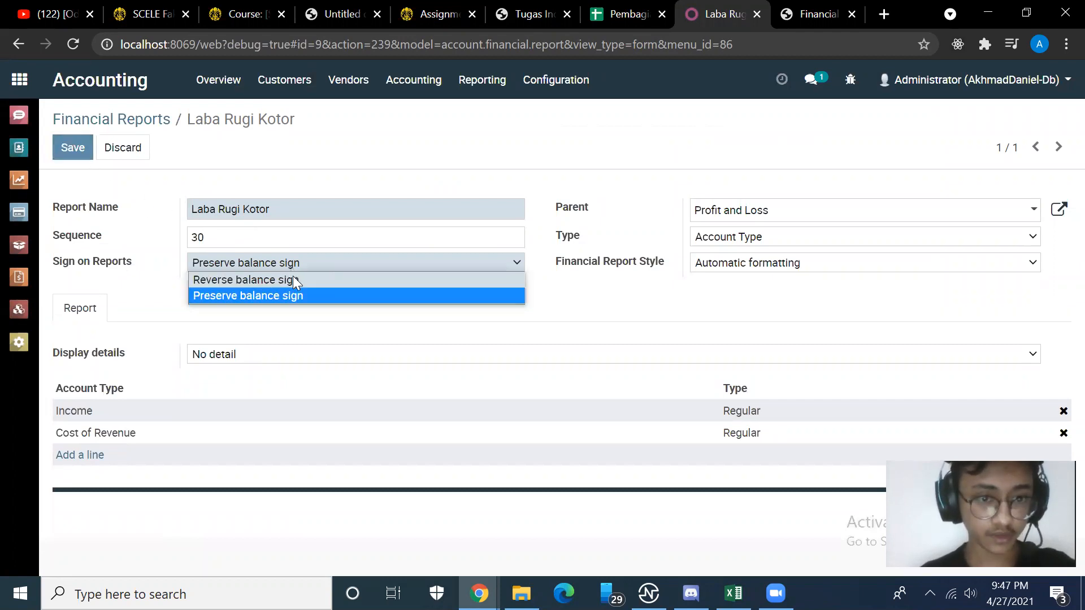
pyautogui.click(290, 277)
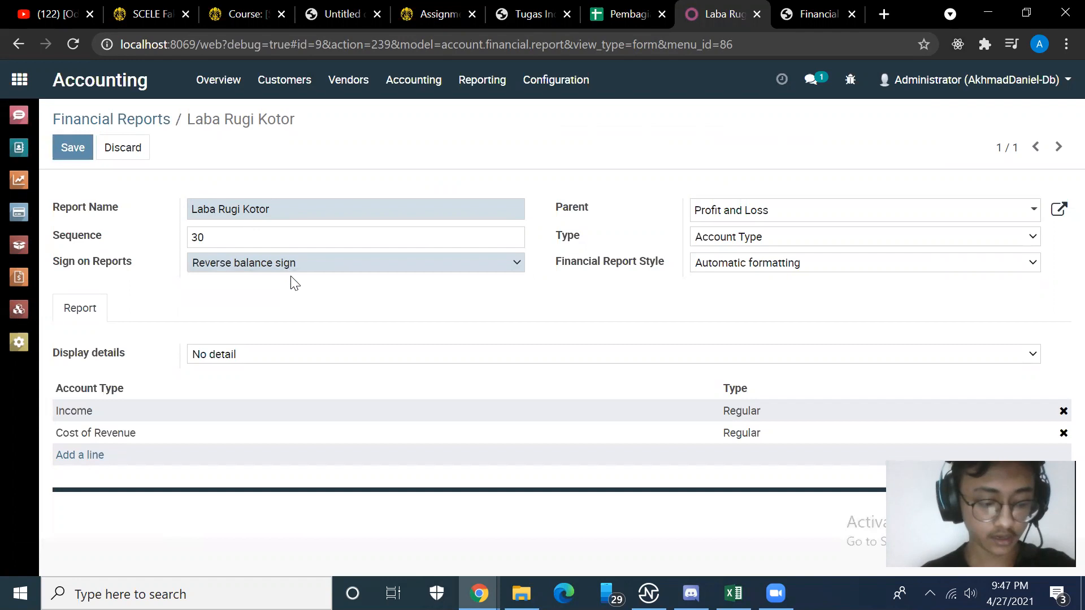
pyautogui.click(70, 151)
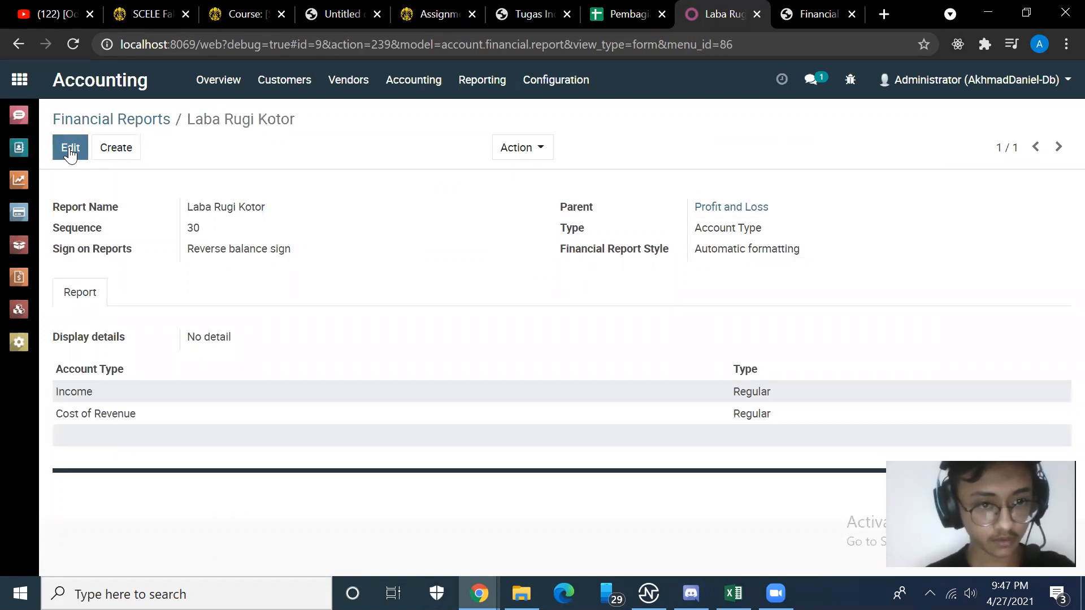
pyautogui.click(114, 127)
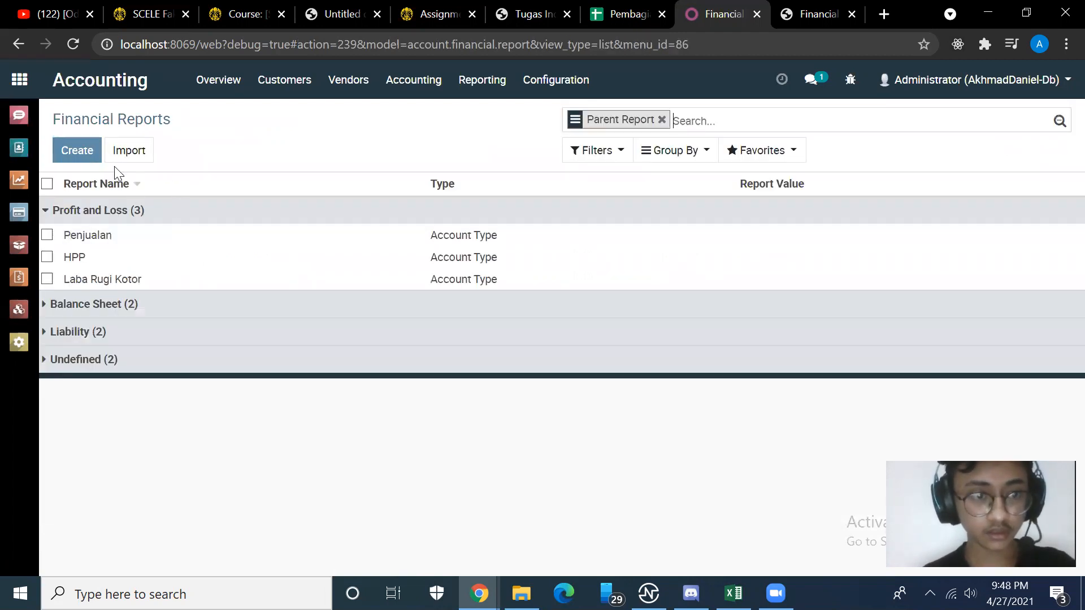
# Start a new financial report and begin its name with "Pengeluaran Lain", checking Excel's Laba Rugi sheet for the section following Laba (Rugi) Kotor.
pyautogui.click(85, 155)
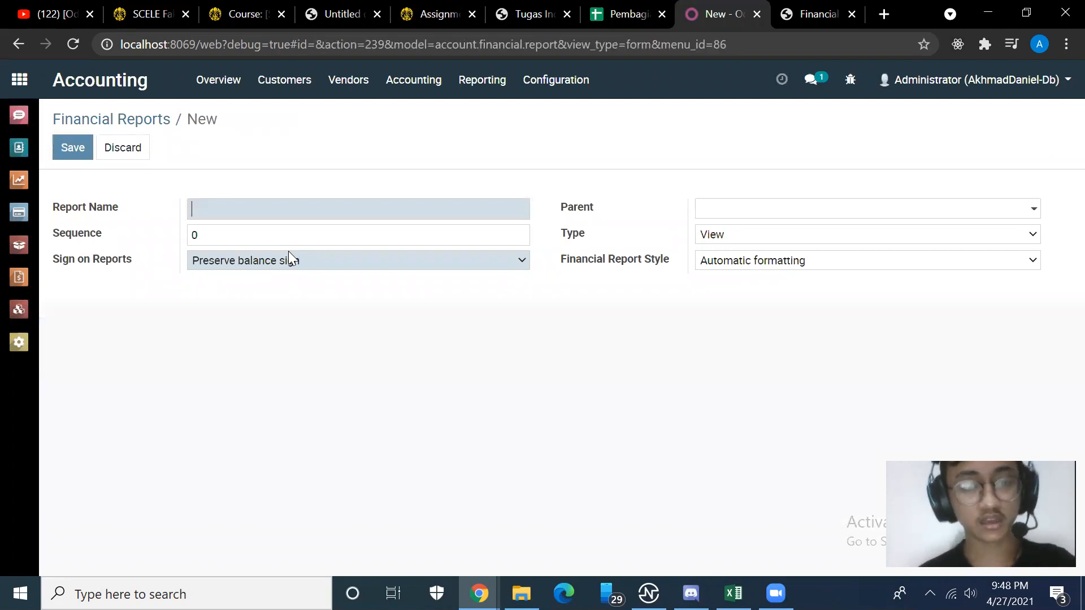
pyautogui.hotkey('alt', 'Tab')
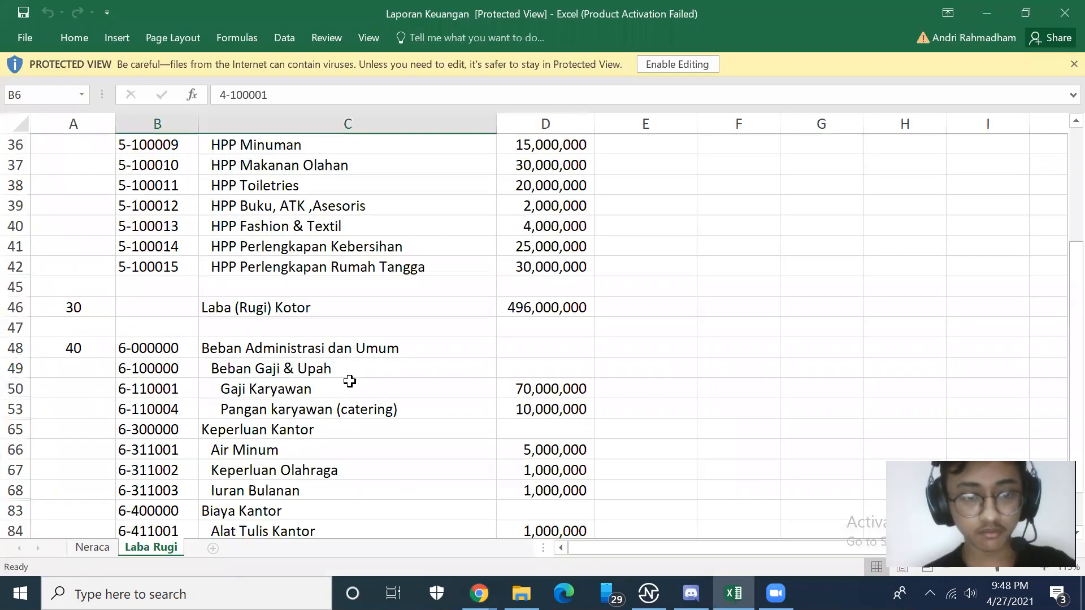
pyautogui.scroll(-1, 349, 381)
pyautogui.hotkey('alt', 'Tab')
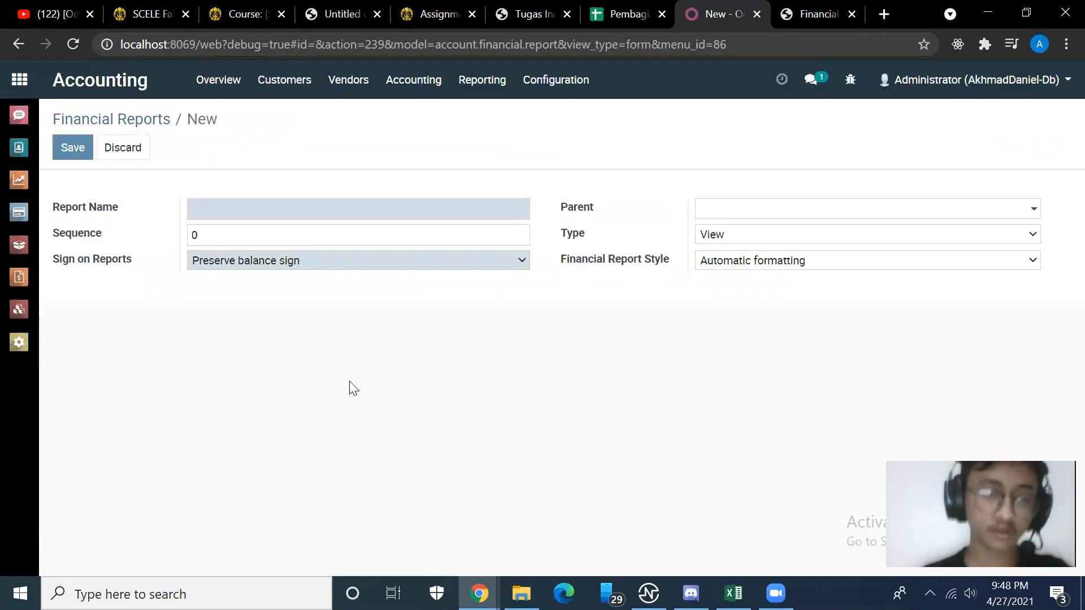
pyautogui.write('Pengeluaran Lai')
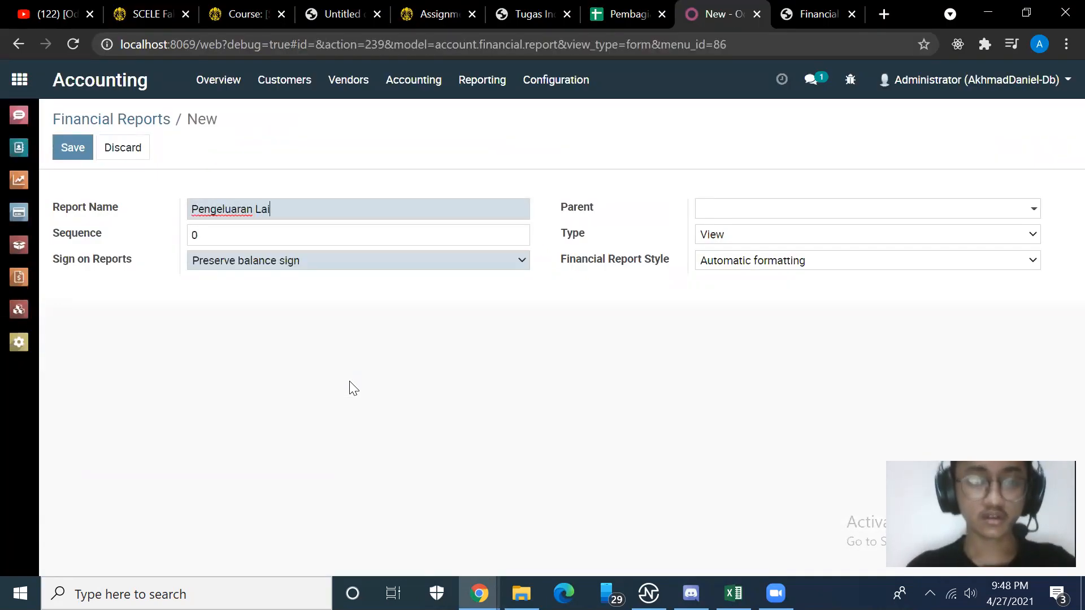
pyautogui.hotkey('alt', 'Tab')
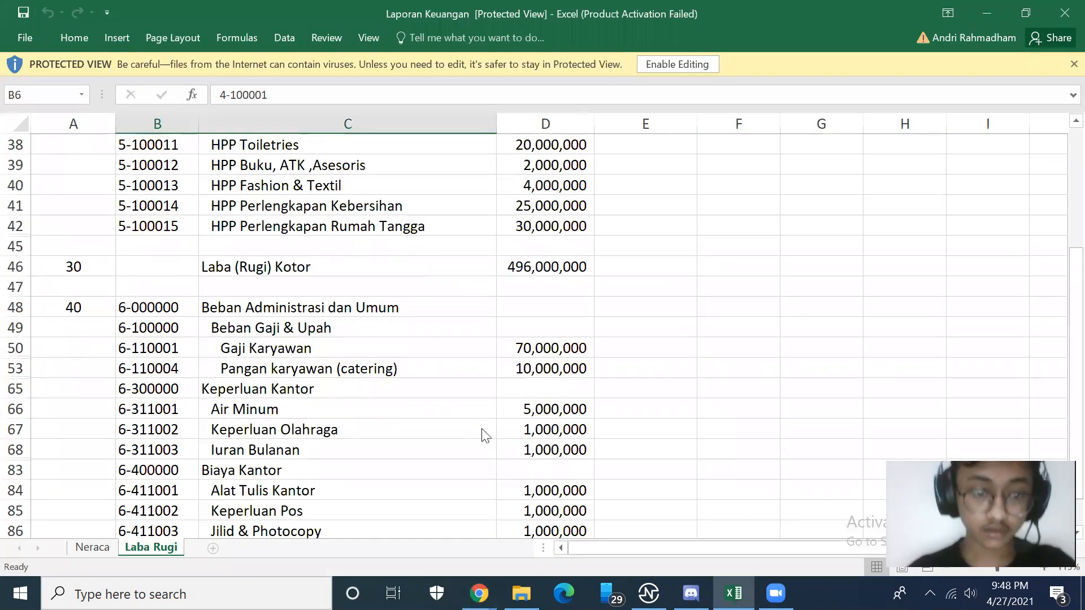
pyautogui.scroll(-5, 484, 436)
pyautogui.scroll(2, 485, 435)
pyautogui.hotkey('alt', 'Tab')
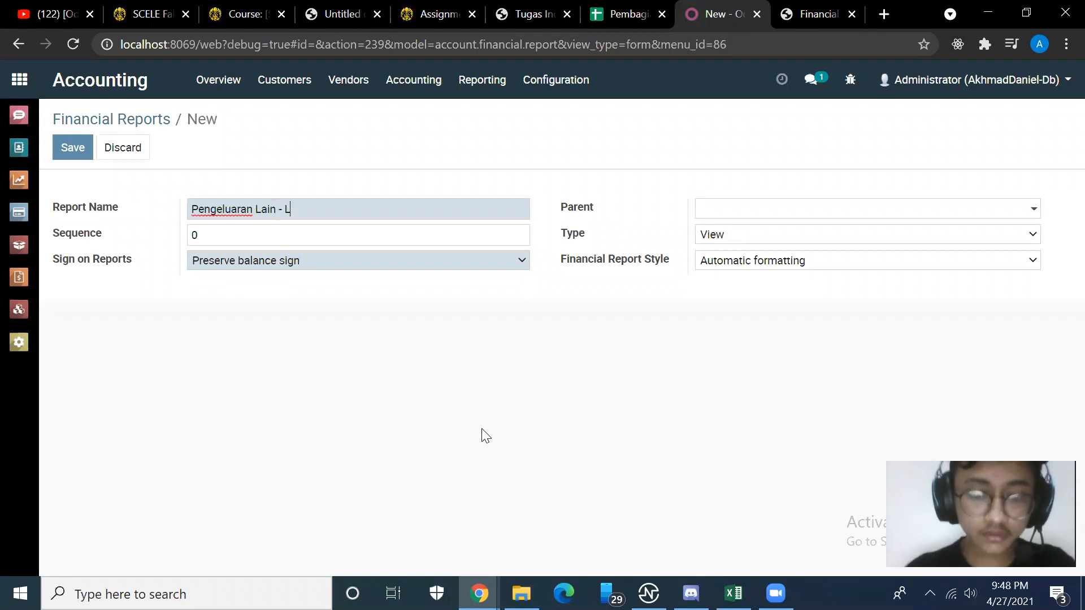
pyautogui.press('Tab')
pyautogui.write('A')
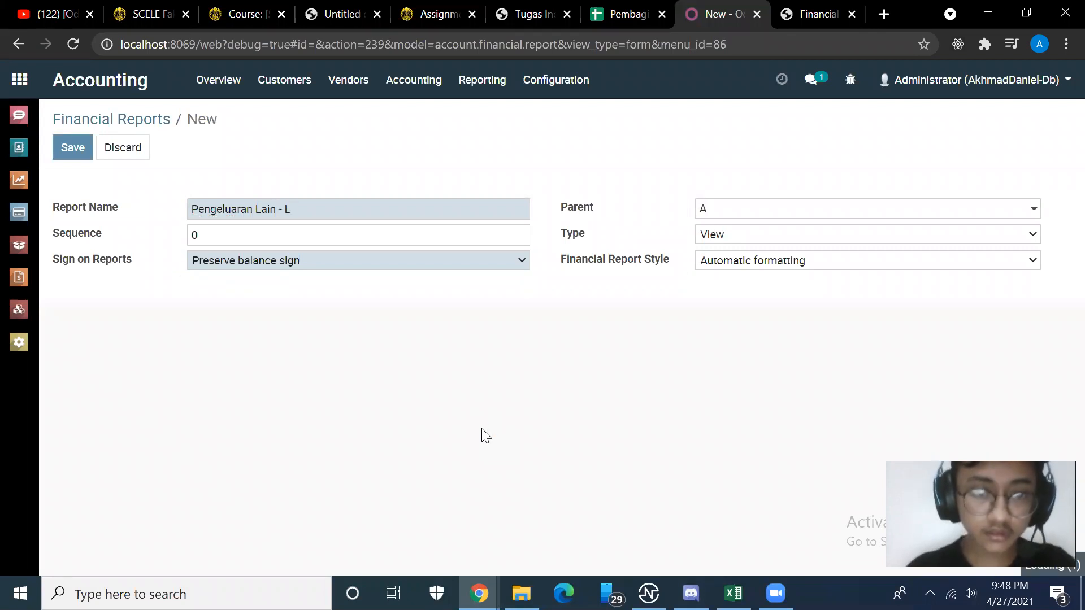
pyautogui.click(322, 212)
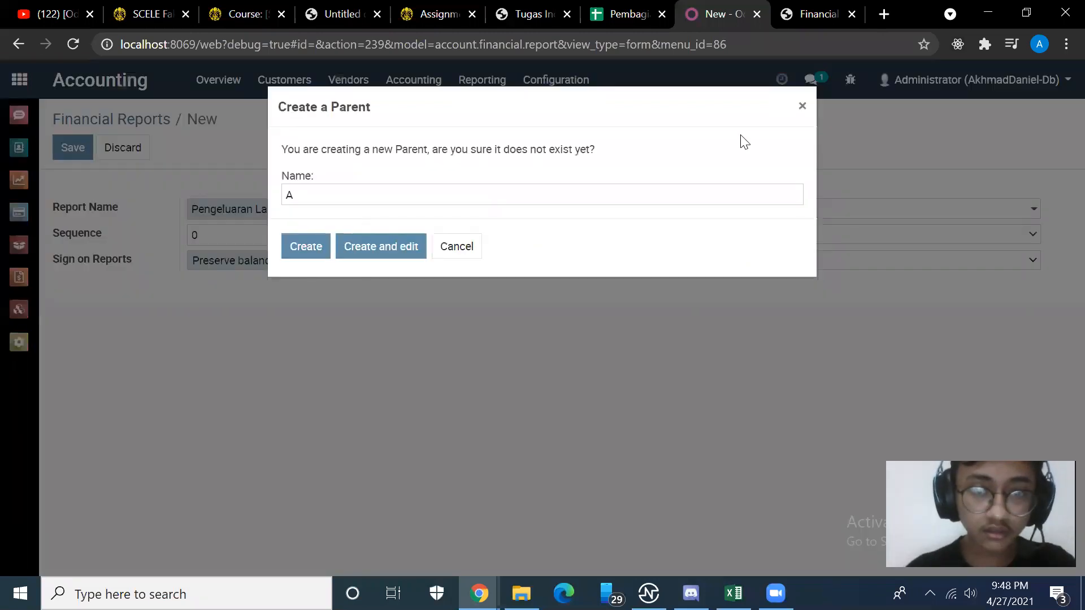
pyautogui.click(801, 107)
# Complete the report name as Pengeluaran Lain - Lain and set its sequence to 40, following the numbering in the Excel sheet.
pyautogui.click(340, 205)
pyautogui.write('A')
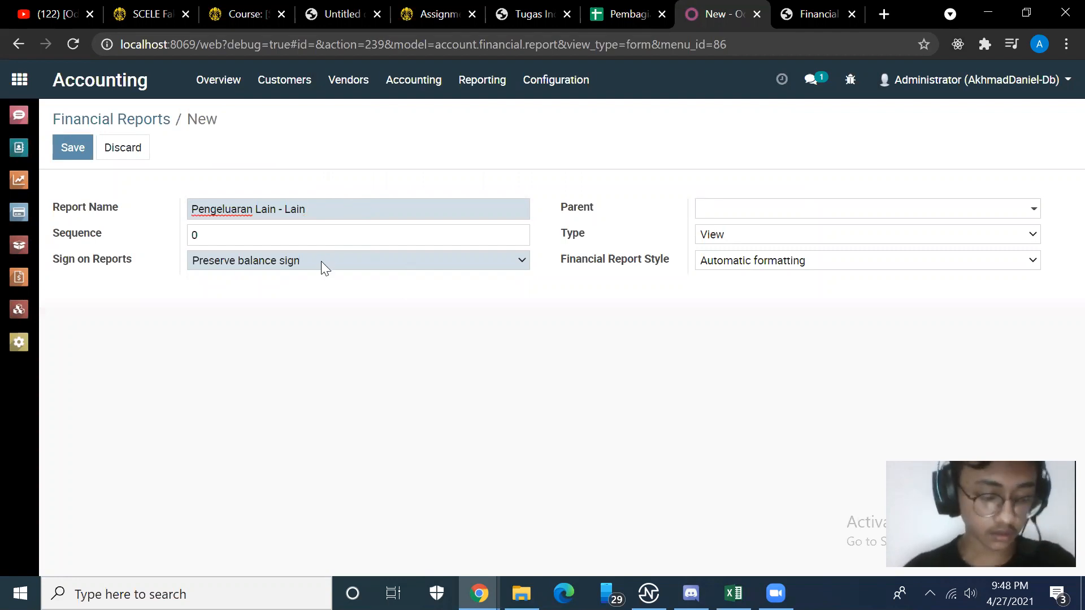
pyautogui.click(244, 235)
pyautogui.press('alt')
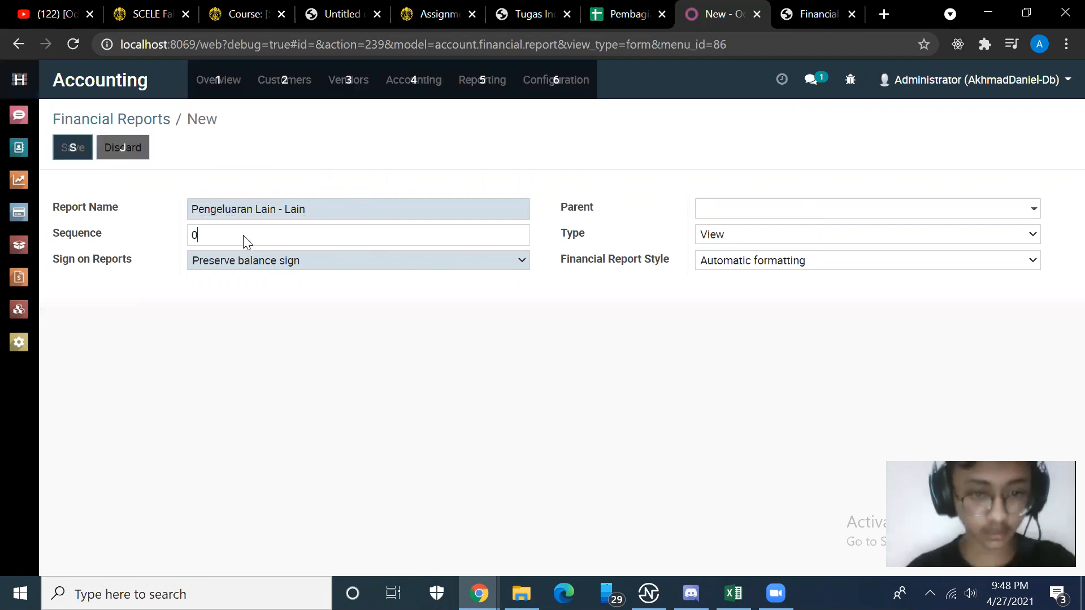
pyautogui.hotkey('alt', 'Tab')
pyautogui.scroll(3, 197, 385)
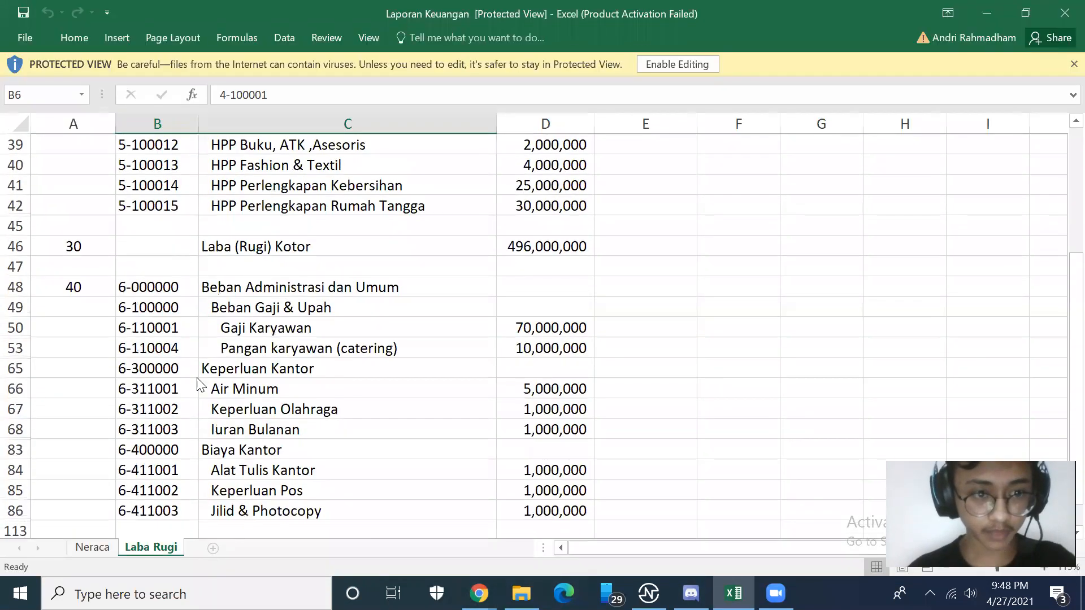
pyautogui.hotkey('alt', 'Tab')
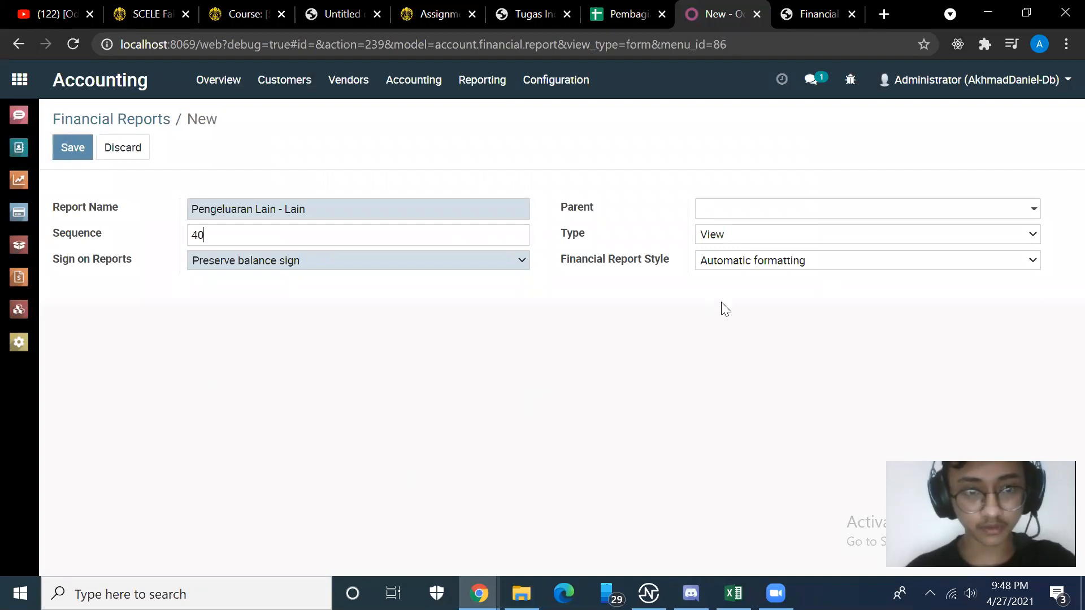
# Set the Pengeluaran Lain - Lain report's parent to Profit and Loss and its type to Account Type, consulting the Excel Laba Rugi sheet.
pyautogui.click(761, 212)
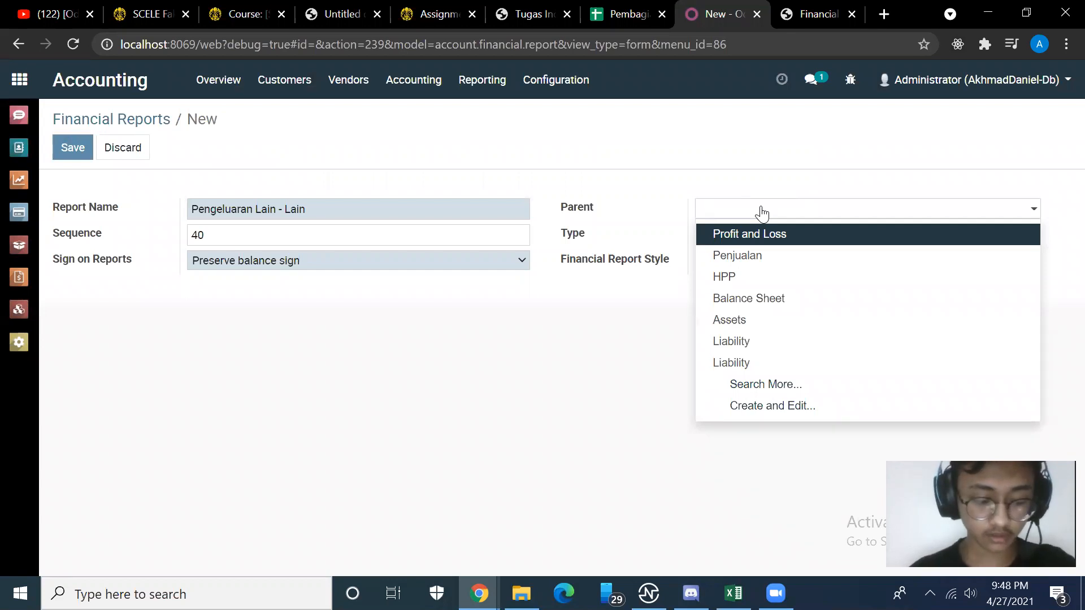
pyautogui.click(781, 238)
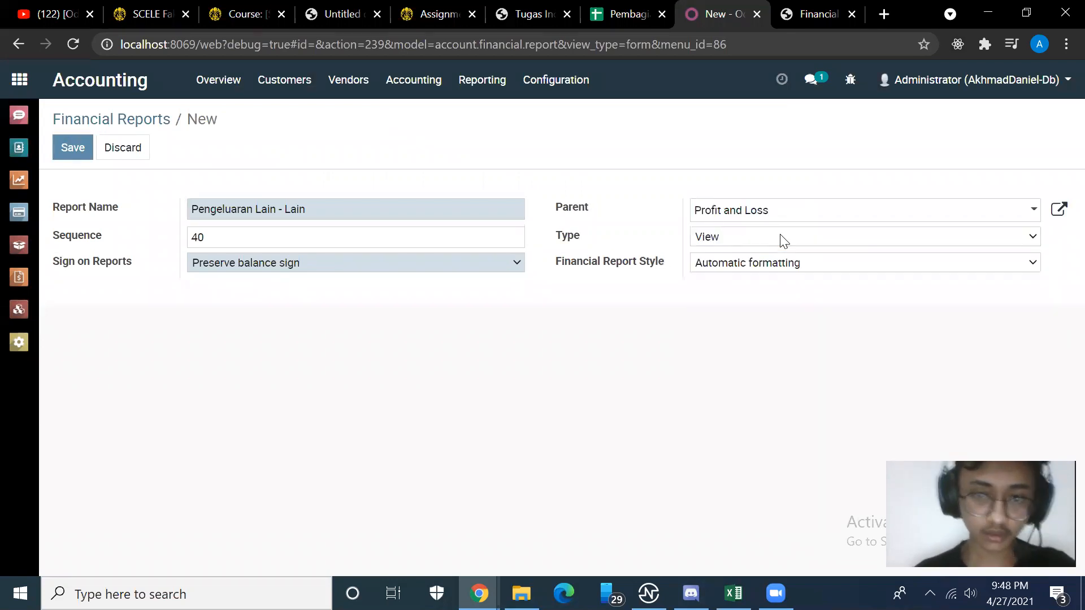
pyautogui.hotkey('alt', 'Tab')
pyautogui.scroll(1, 336, 330)
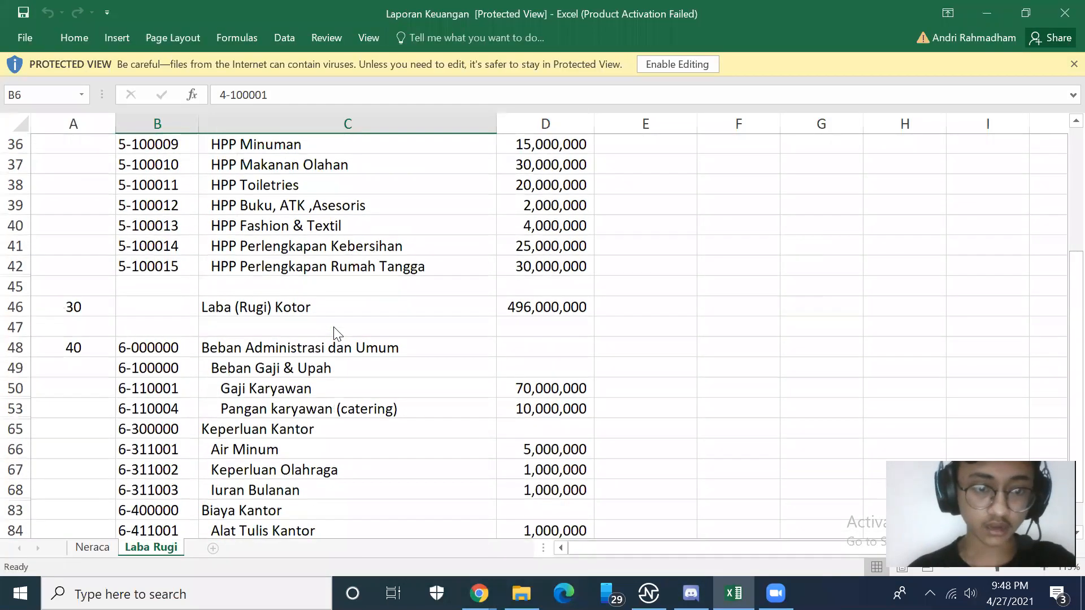
pyautogui.scroll(1, 305, 356)
pyautogui.scroll(-3, 347, 452)
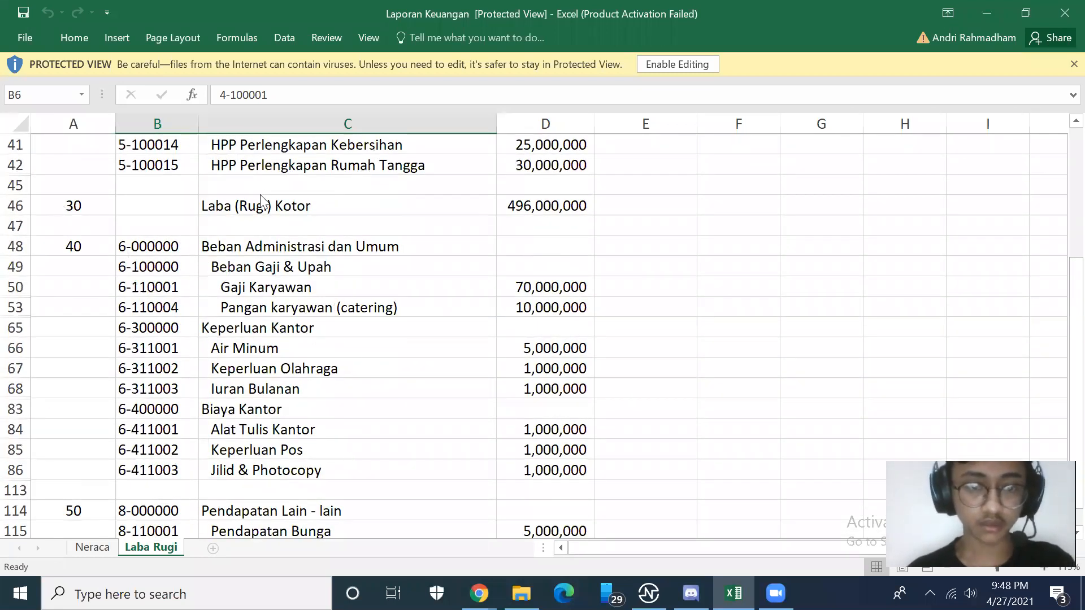
pyautogui.hotkey('alt', 'Tab')
pyautogui.click(743, 237)
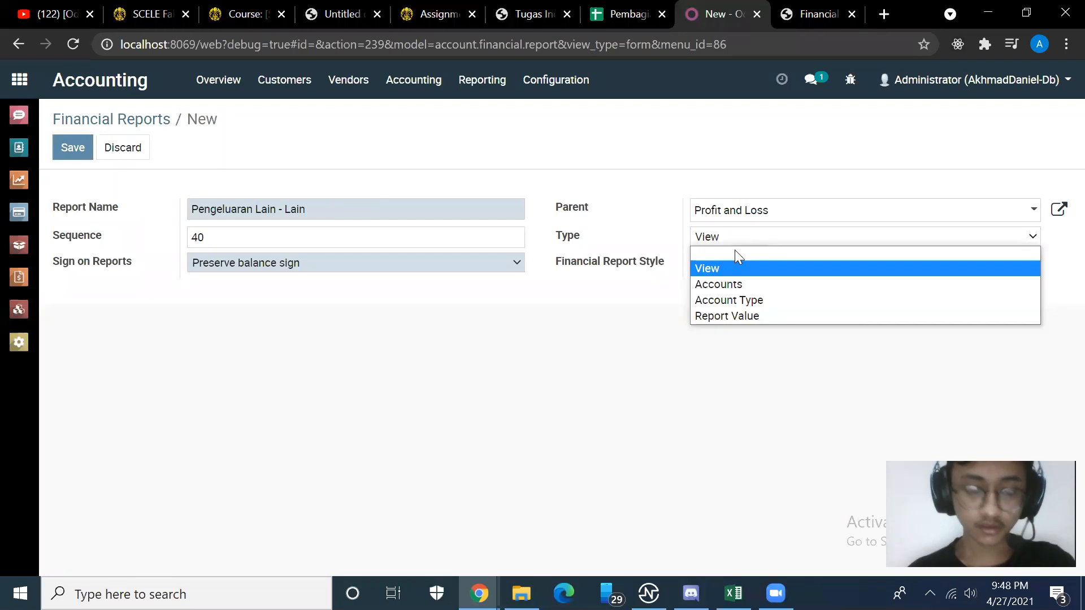
pyautogui.click(737, 300)
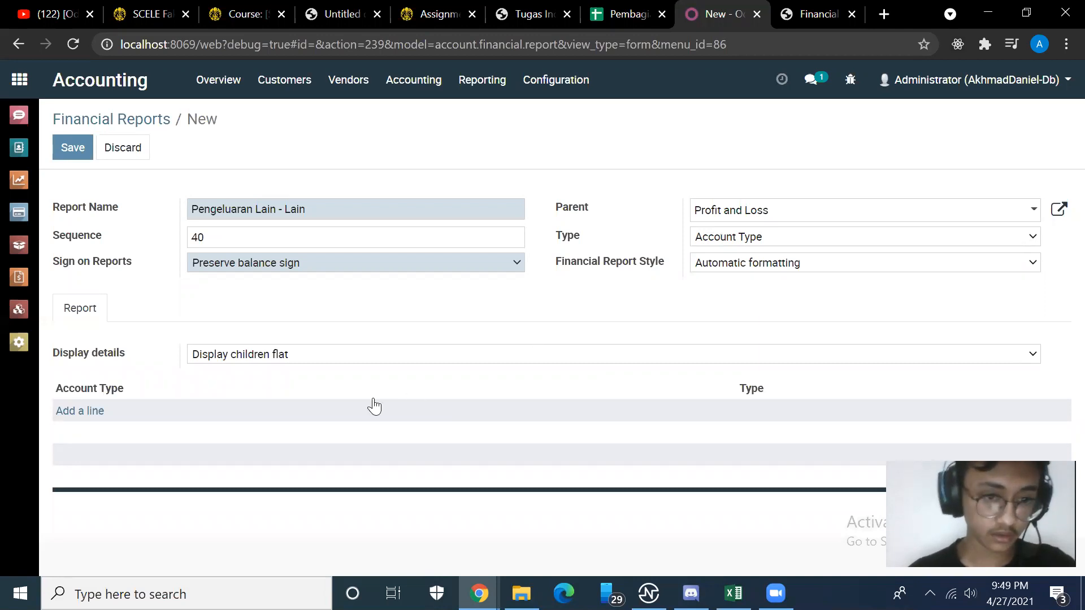
# Set display details to Display children with hierarchy, add the Expenses account type, save the report and return to the reports list.
pyautogui.click(322, 360)
pyautogui.click(289, 418)
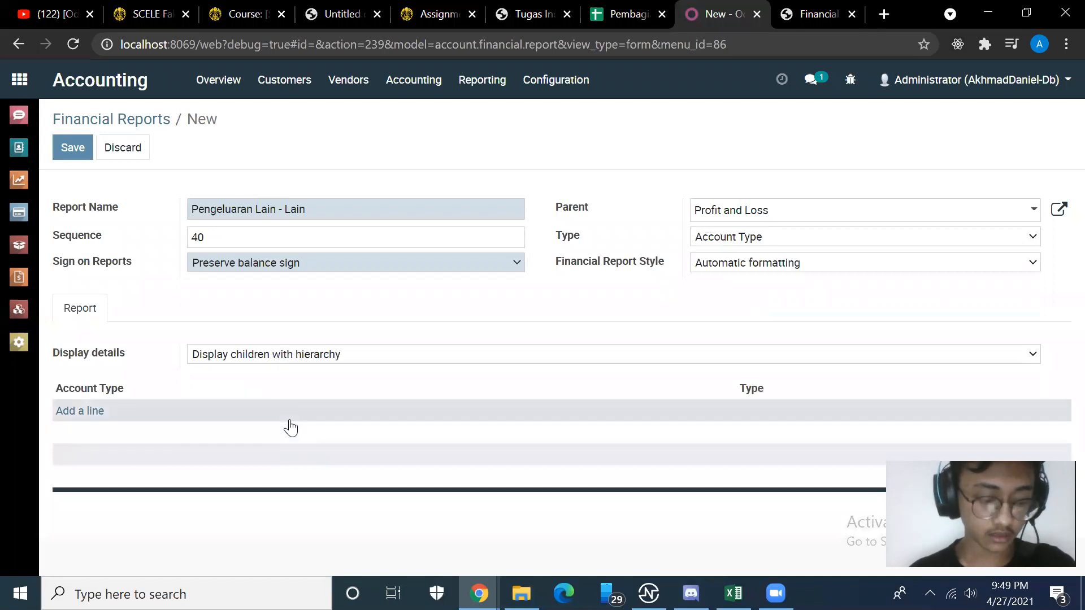
pyautogui.click(74, 416)
pyautogui.scroll(-2, 213, 426)
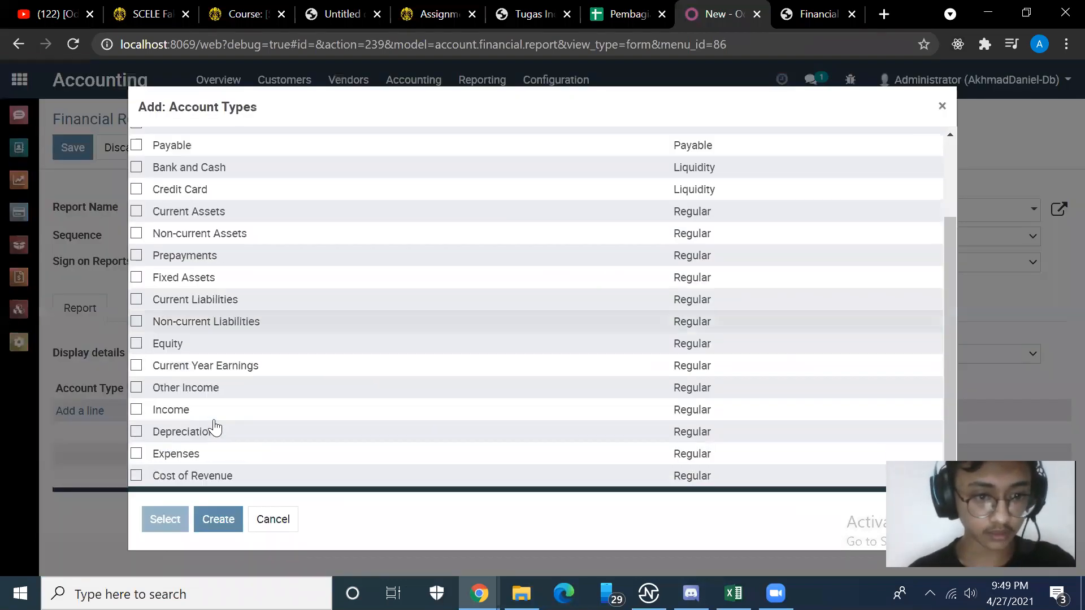
pyautogui.click(138, 452)
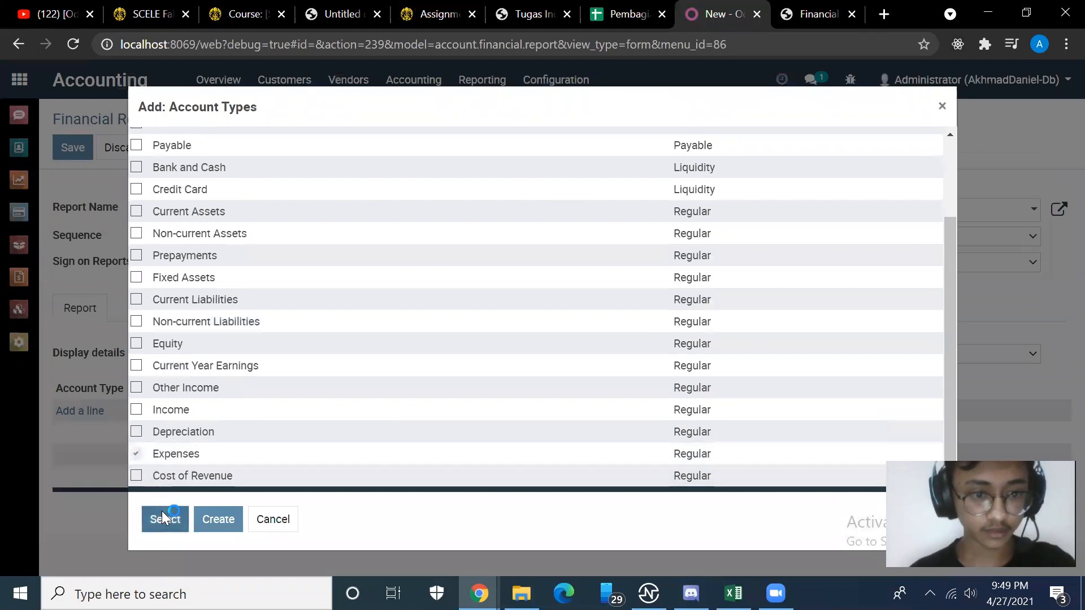
pyautogui.click(162, 512)
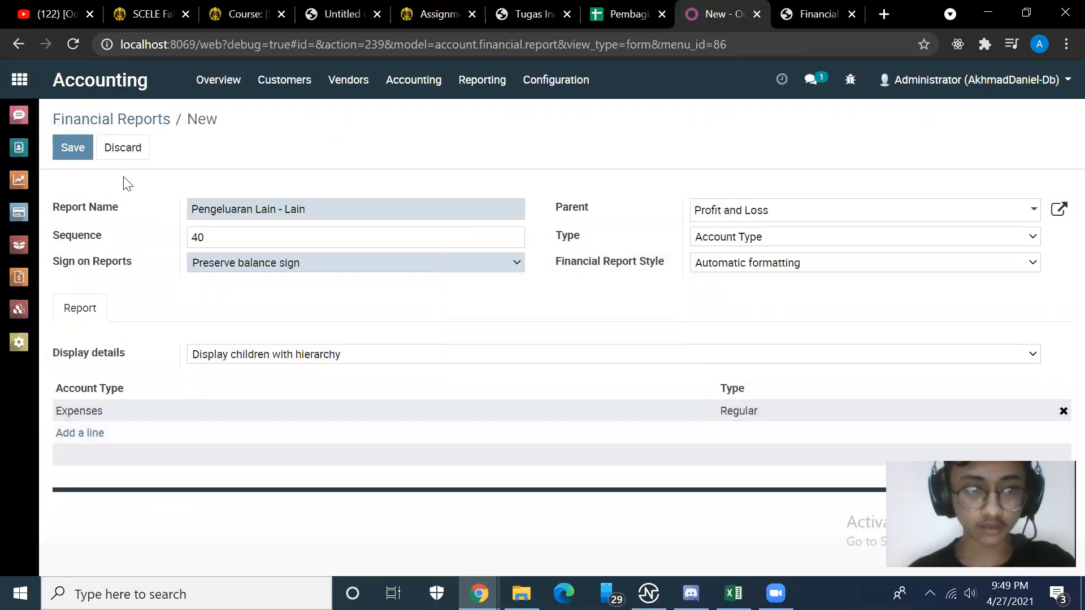
pyautogui.click(72, 149)
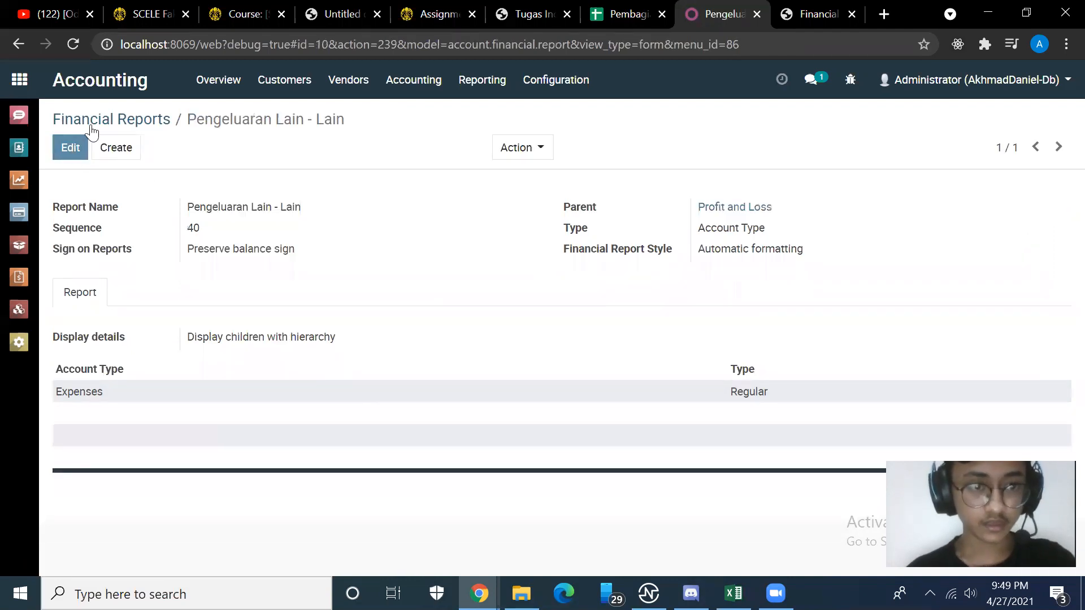
pyautogui.click(126, 119)
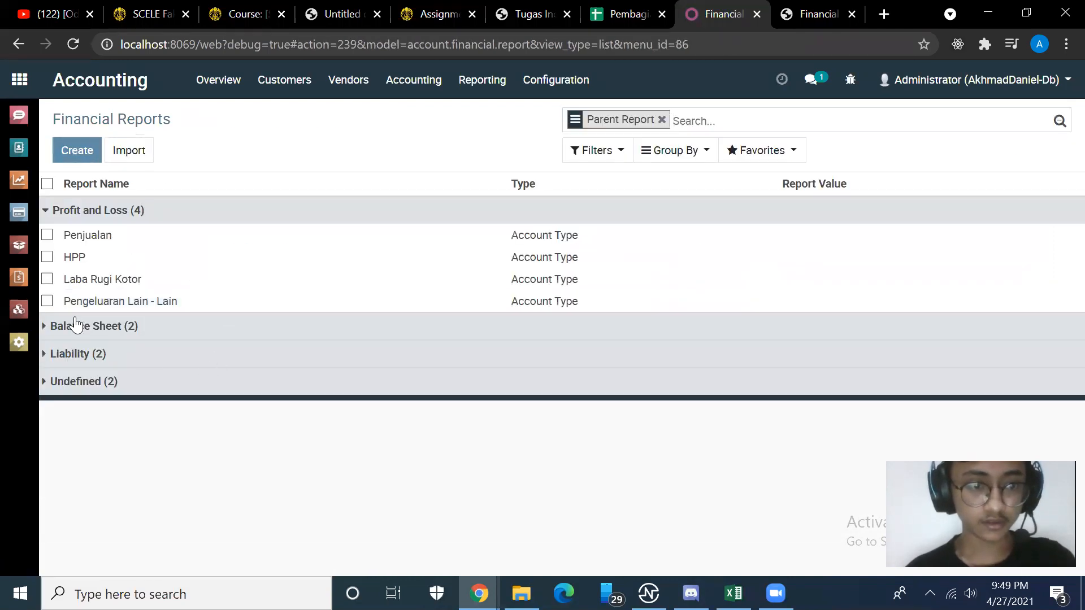
# Create a new financial report named Pendapatan Lain - Lain, following the next section of the Excel Laba Rugi sheet.
pyautogui.click(70, 152)
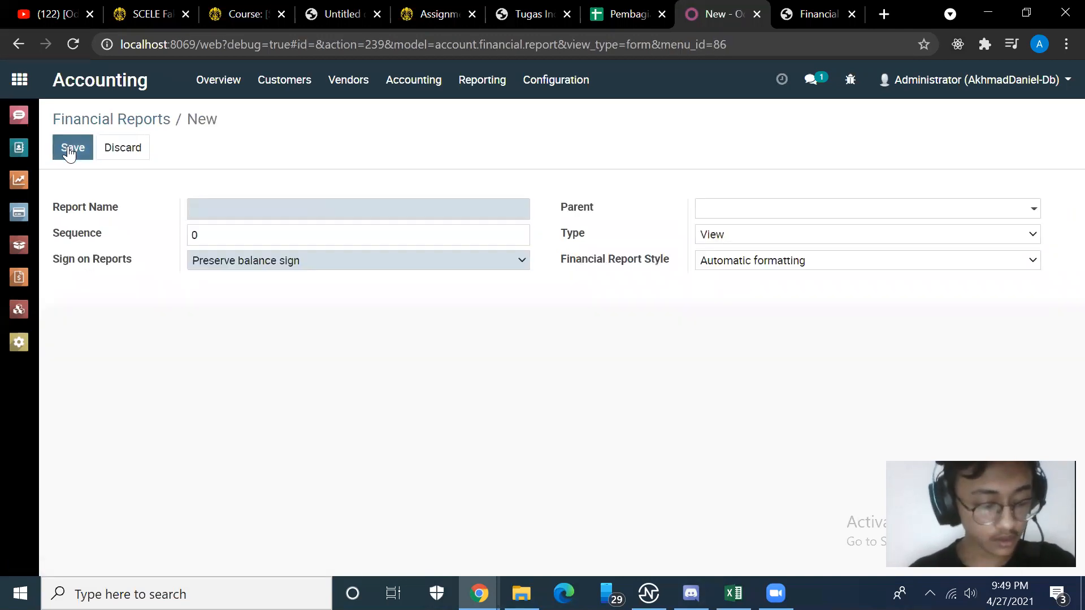
pyautogui.hotkey('alt', 'Tab')
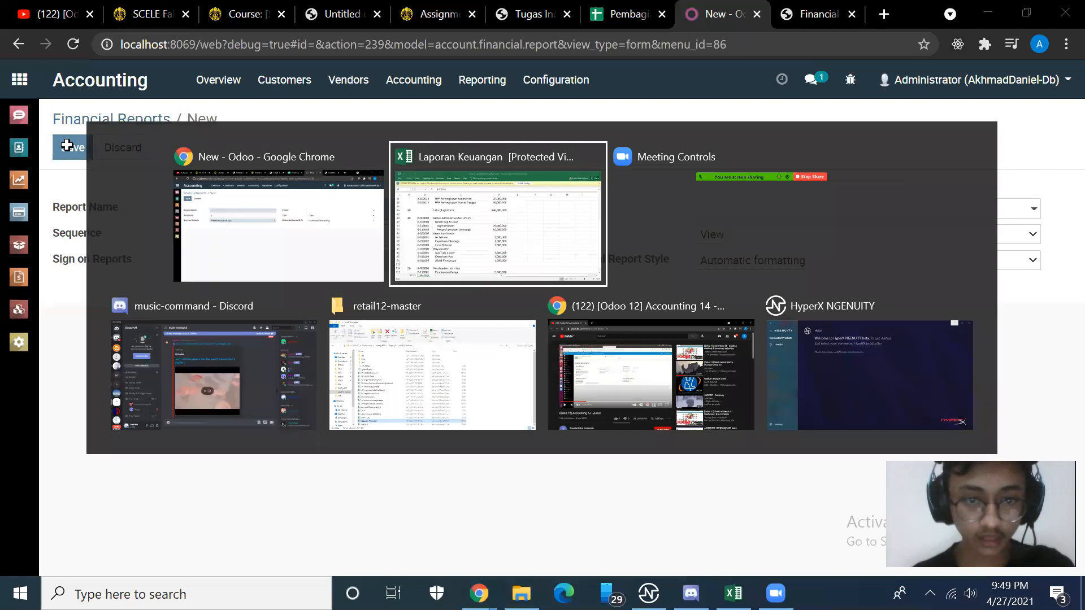
pyautogui.scroll(-2, 243, 348)
pyautogui.hotkey('alt', 'Tab')
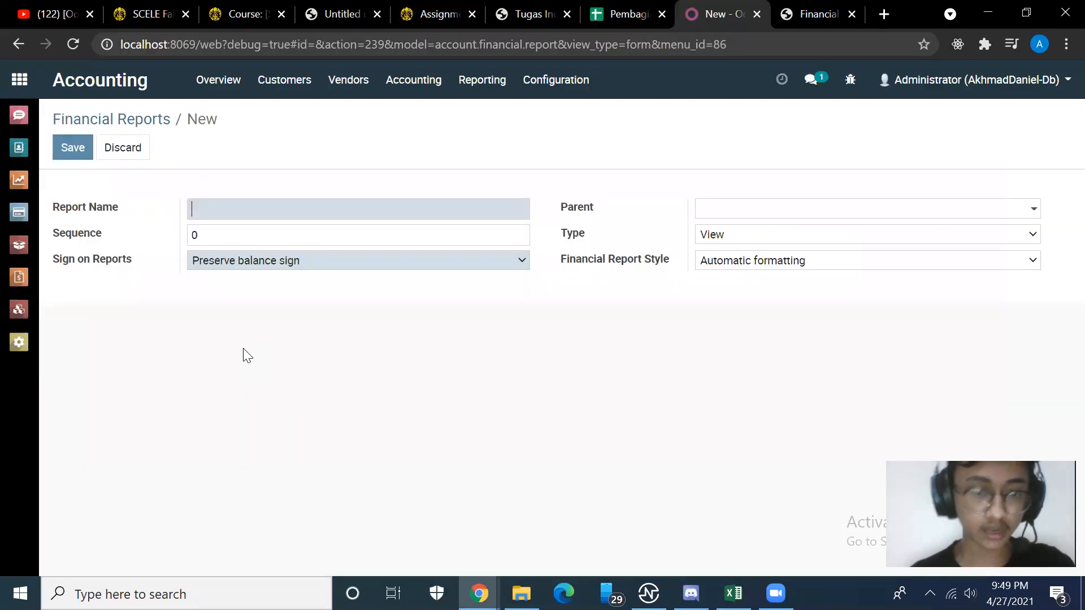
pyautogui.write('Pendapatan Lai')
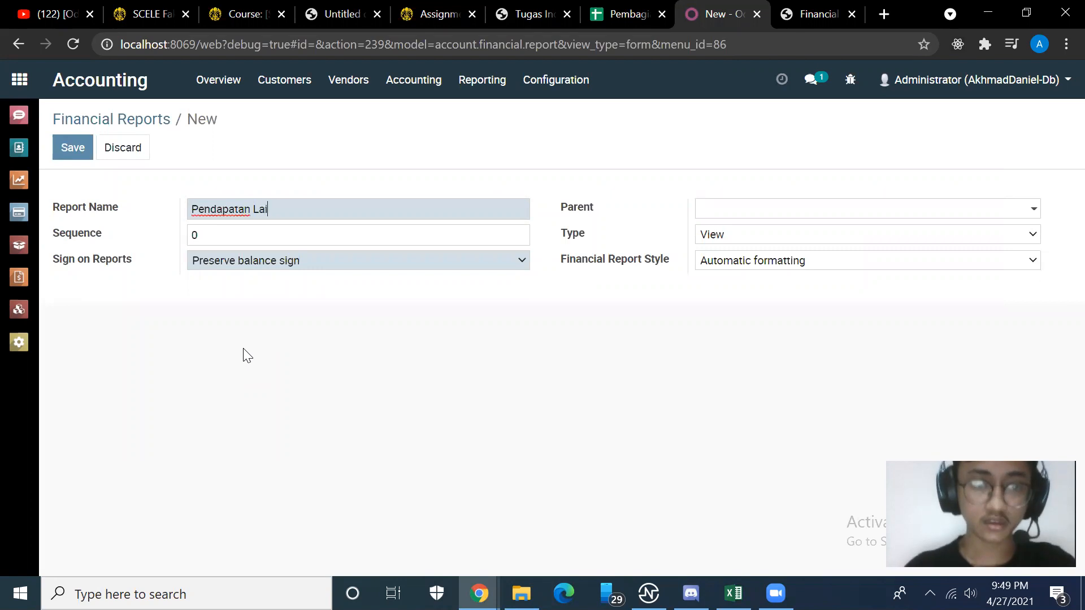
pyautogui.write('n - Lain')
# Set the Pendapatan Lain - Lain report's sequence to 50 and its sign to Reverse balance sign.
pyautogui.click(307, 238)
pyautogui.hotkey('alt', 'Tab')
pyautogui.hotkey('alt', 'Tab')
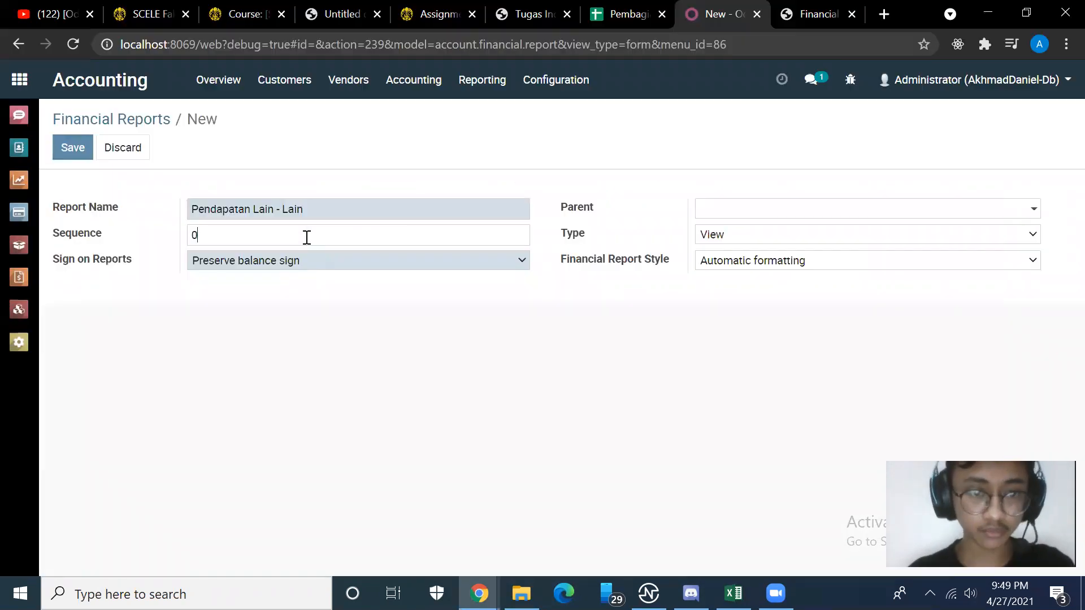
pyautogui.write('50')
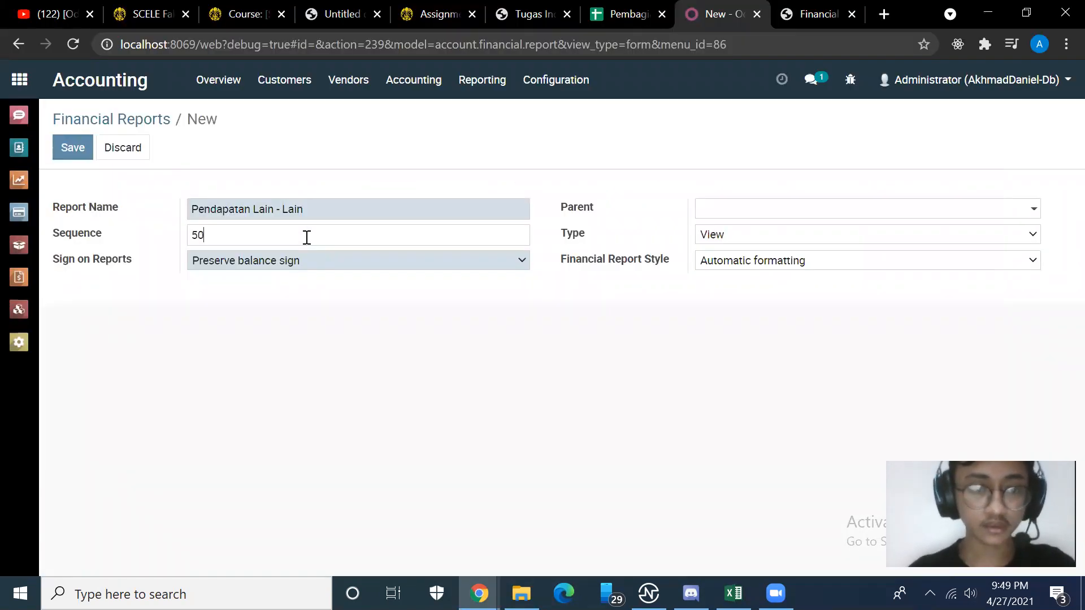
pyautogui.click(317, 265)
pyautogui.click(293, 279)
# Assign Profit and Loss as the parent, with type Account Type and display details Display children with hierarchy, for the Pendapatan Lain - Lain report.
pyautogui.click(737, 213)
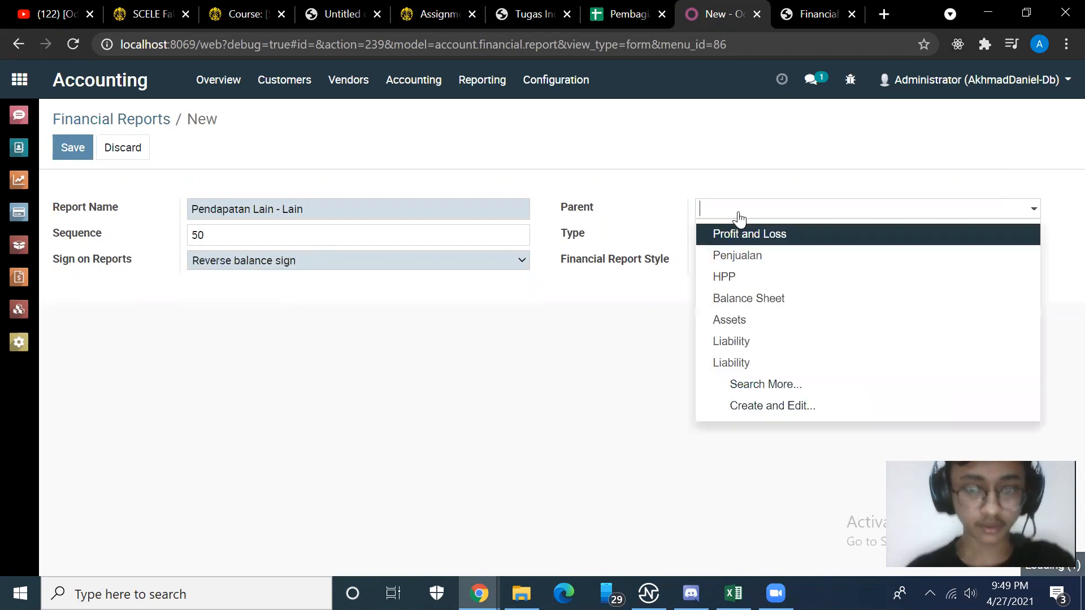
pyautogui.click(739, 233)
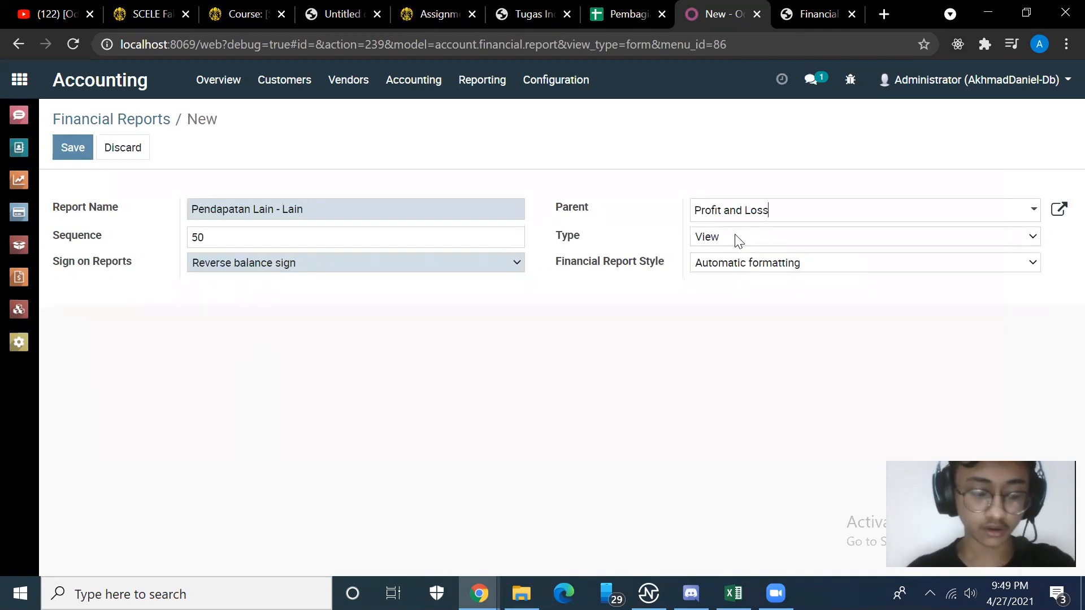
pyautogui.click(739, 239)
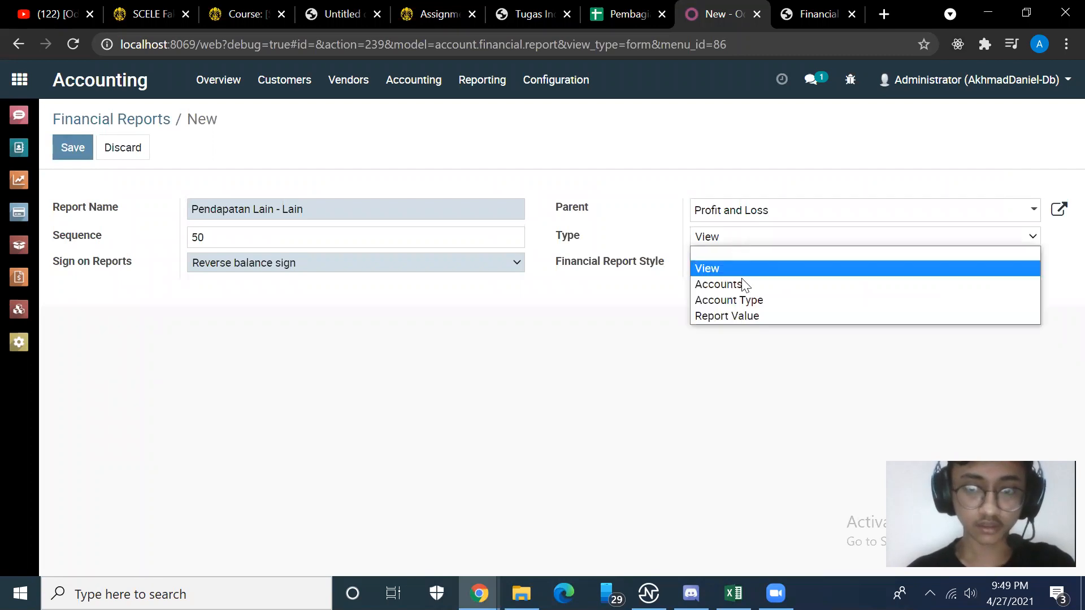
pyautogui.click(741, 293)
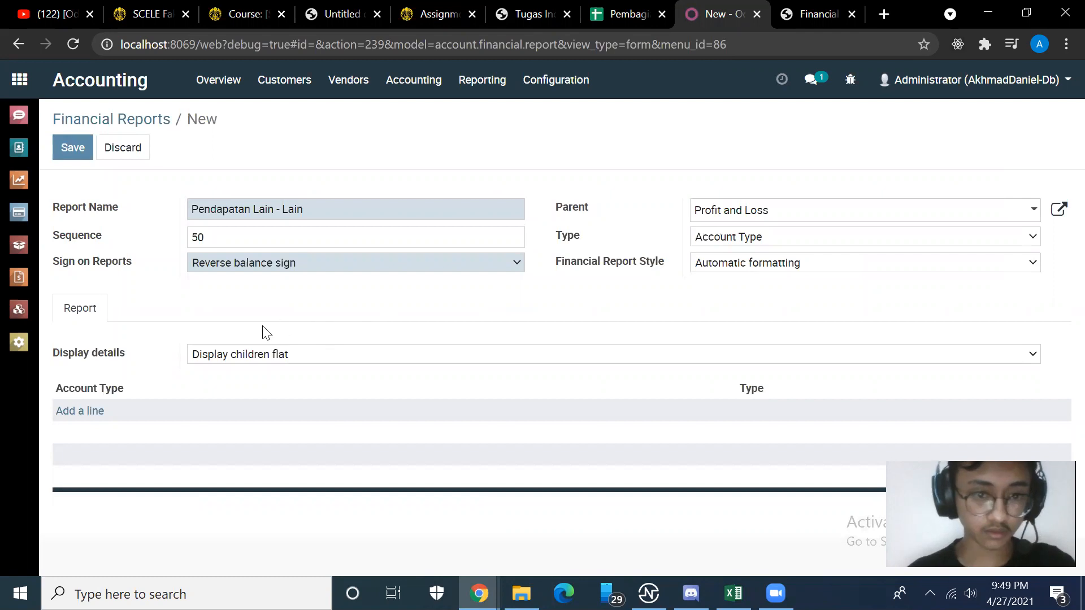
pyautogui.click(266, 354)
pyautogui.click(267, 418)
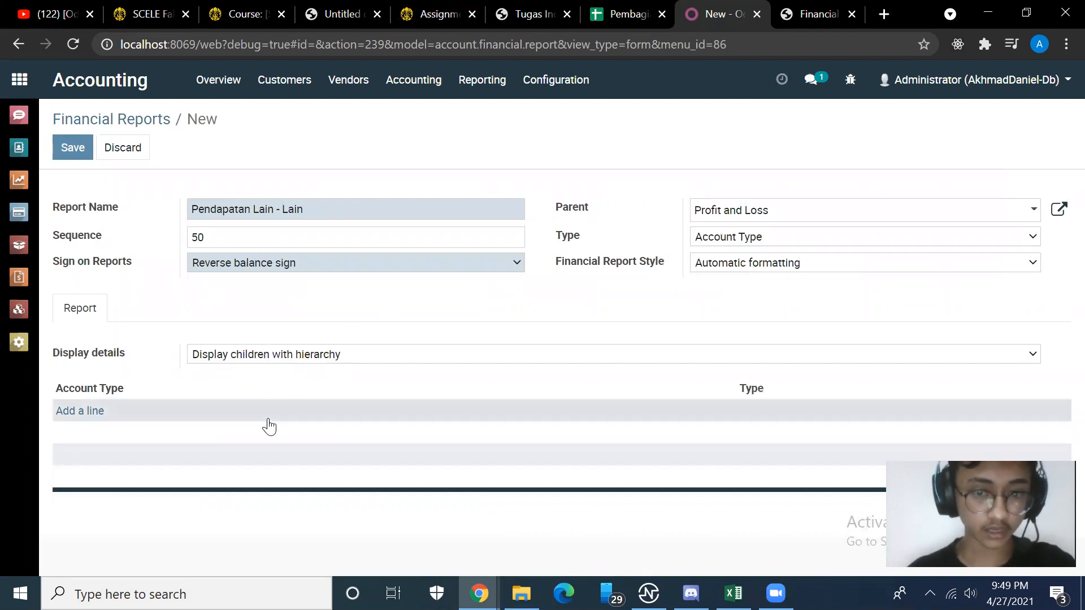
# Add the Other Income account type to the Pendapatan Lain - Lain report, save it and return to the reports list.
pyautogui.click(96, 408)
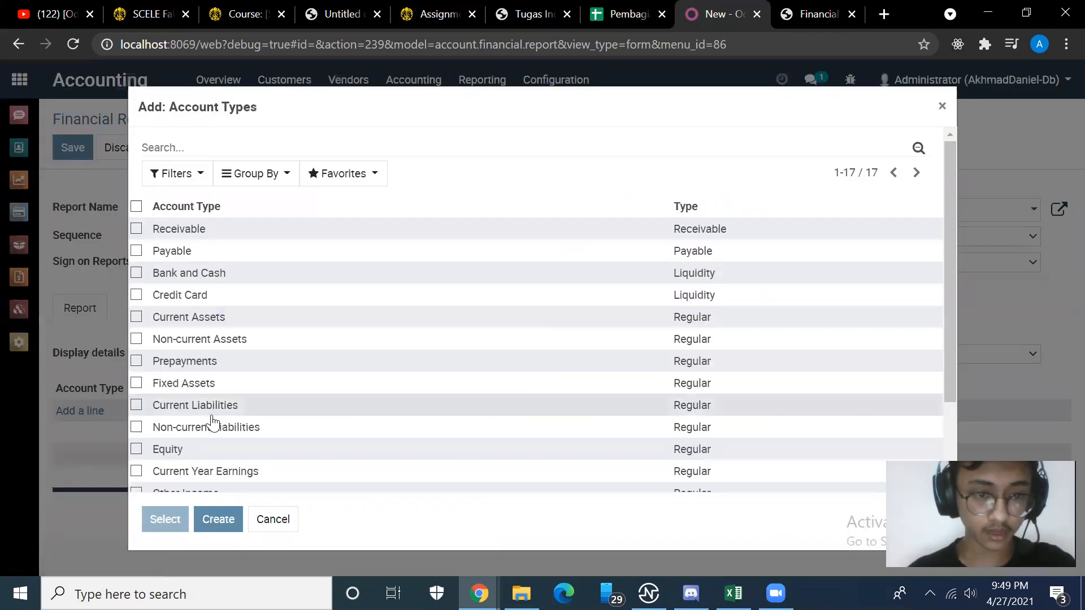
pyautogui.scroll(-2, 252, 428)
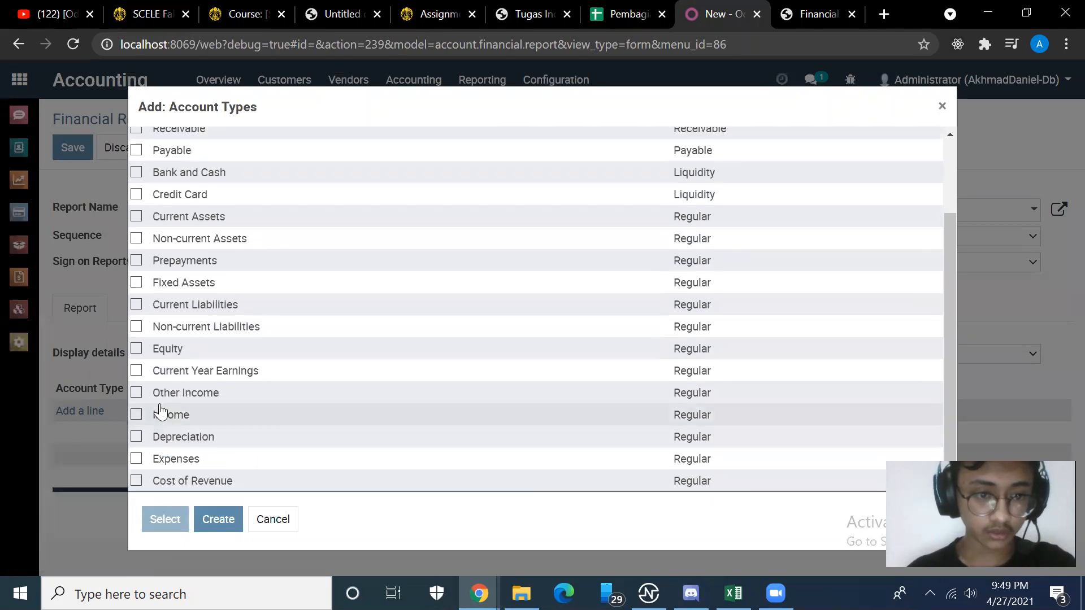
pyautogui.click(136, 392)
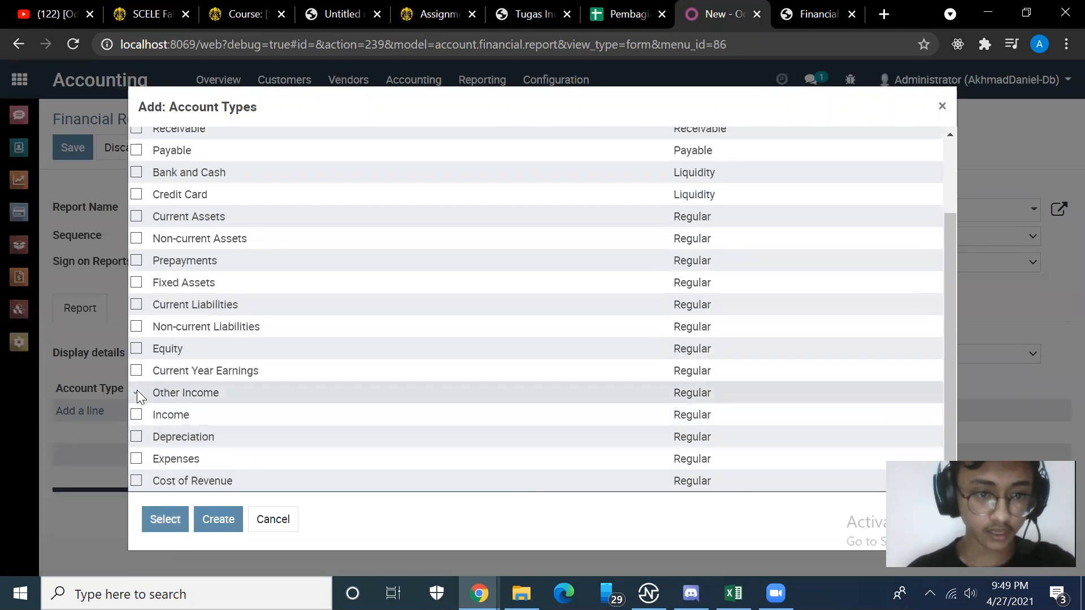
pyautogui.click(172, 519)
pyautogui.click(77, 150)
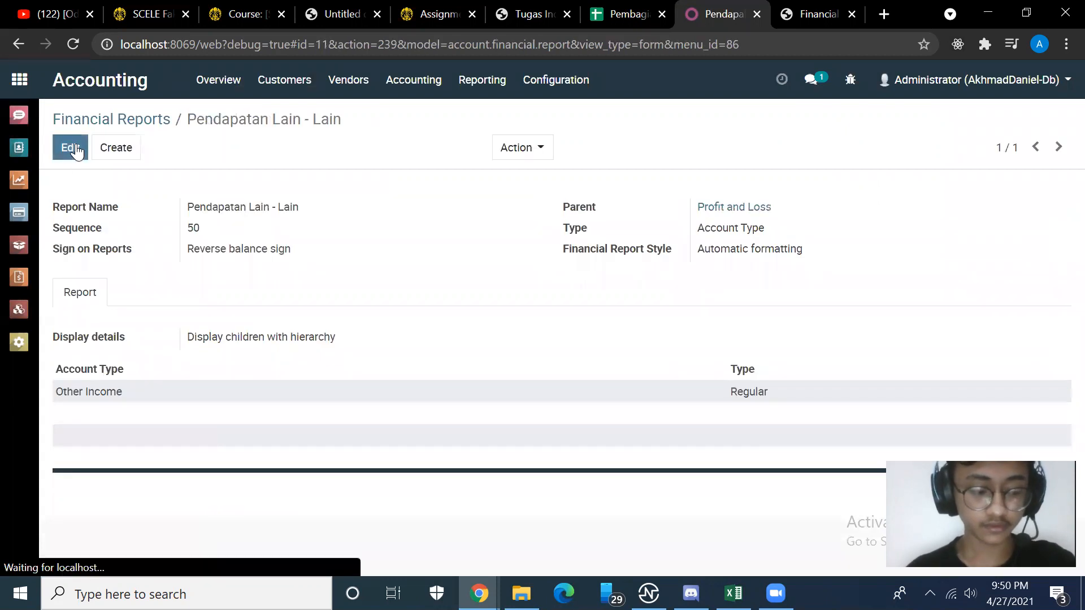
pyautogui.click(122, 118)
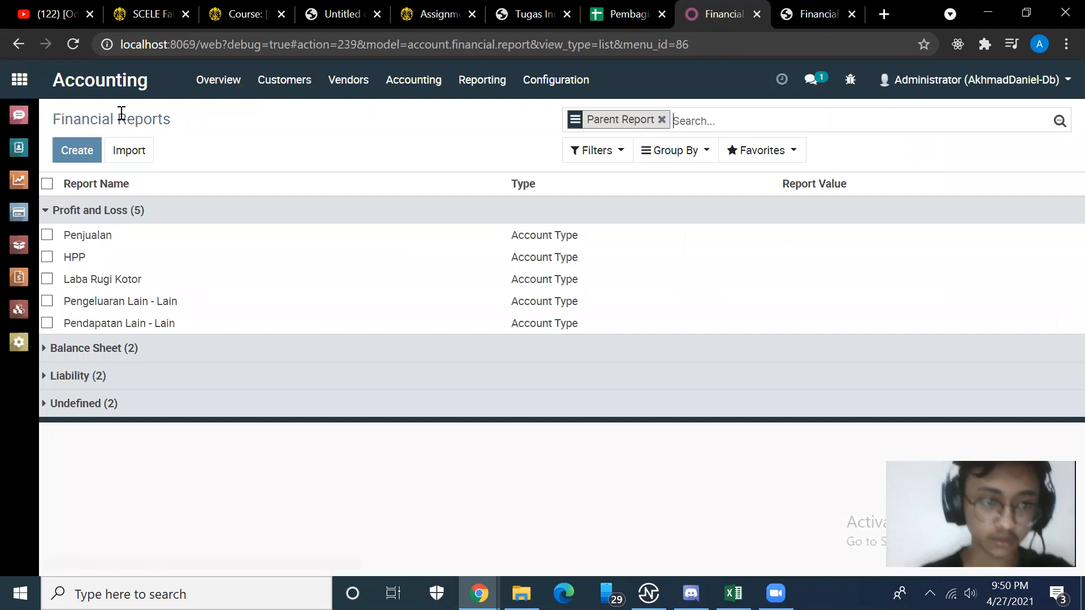
# Create a new financial report named Laba Rugi Bersih, following the last section of the Excel Laba Rugi sheet.
pyautogui.hotkey('alt', 'Tab')
pyautogui.hotkey('alt', 'Tab')
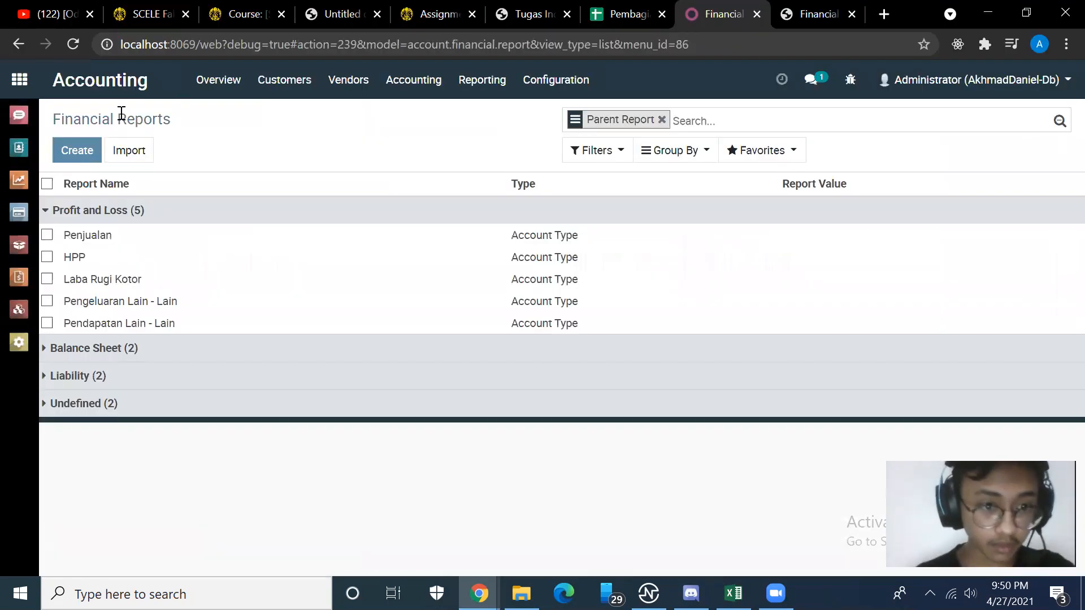
pyautogui.hotkey('alt', 'Tab')
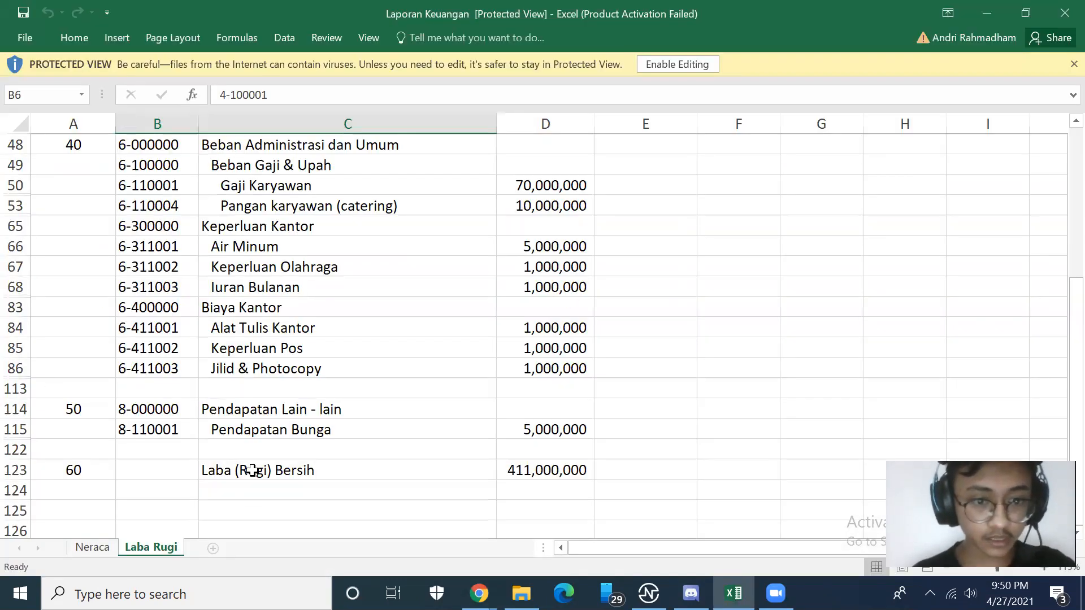
pyautogui.hotkey('alt', 'Tab')
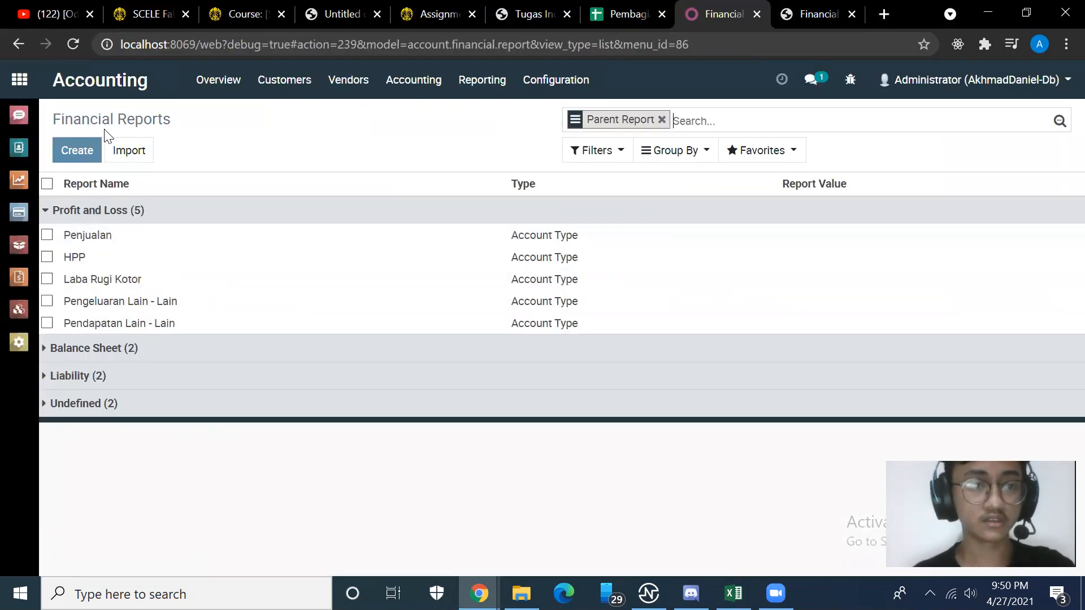
pyautogui.click(76, 150)
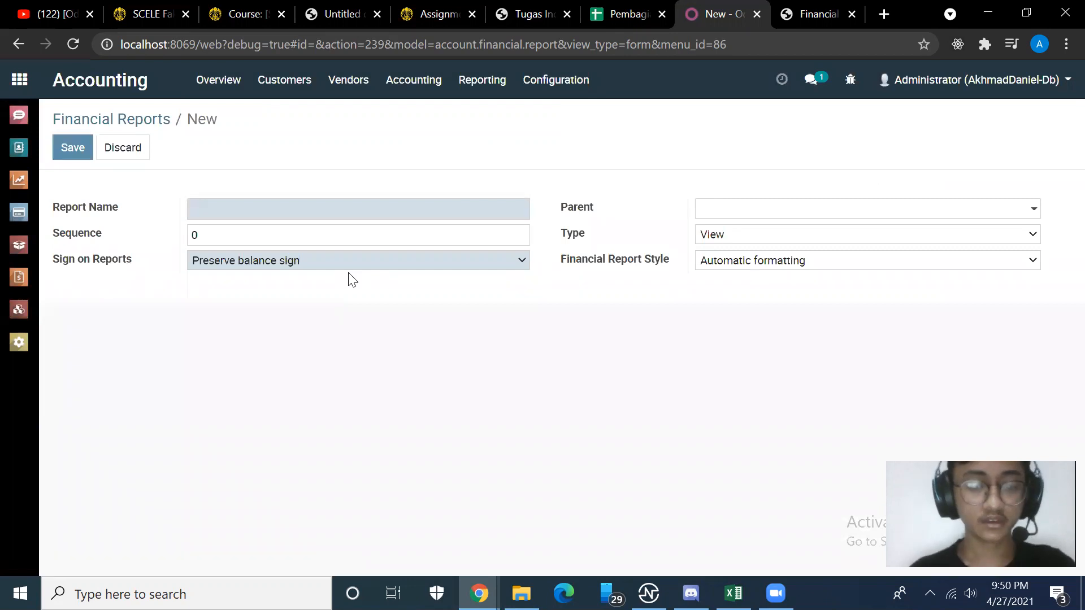
pyautogui.write('Laba ')
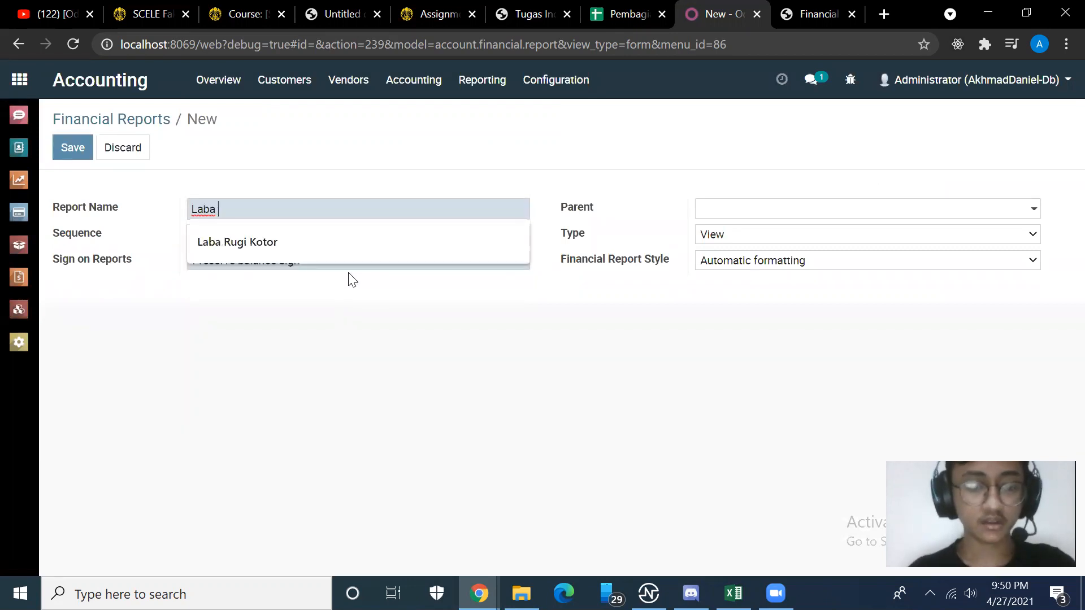
pyautogui.write('Rugi Bersih')
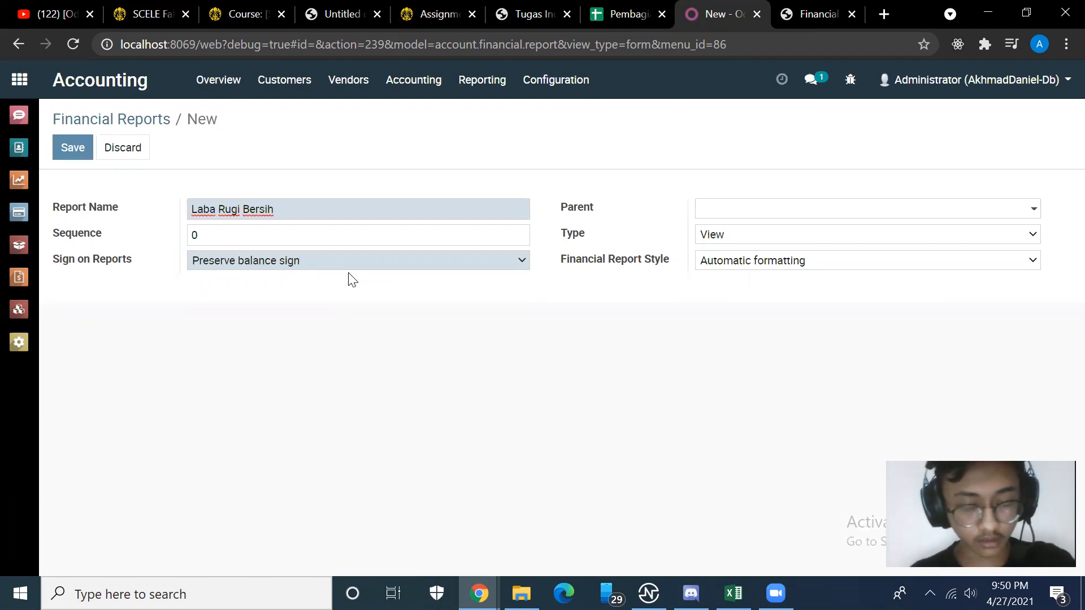
# Set the Laba Rugi Bersih report's sequence to 60, as in the Excel sheet, and its sign to Reverse balance sign.
pyautogui.hotkey('alt', 'Tab')
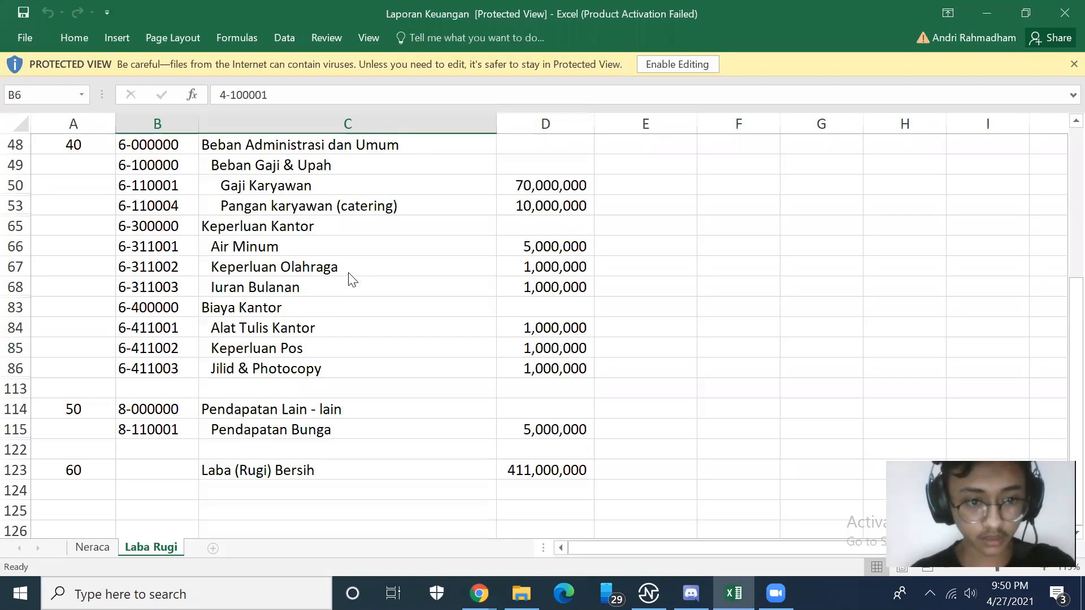
pyautogui.hotkey('alt', 'Tab')
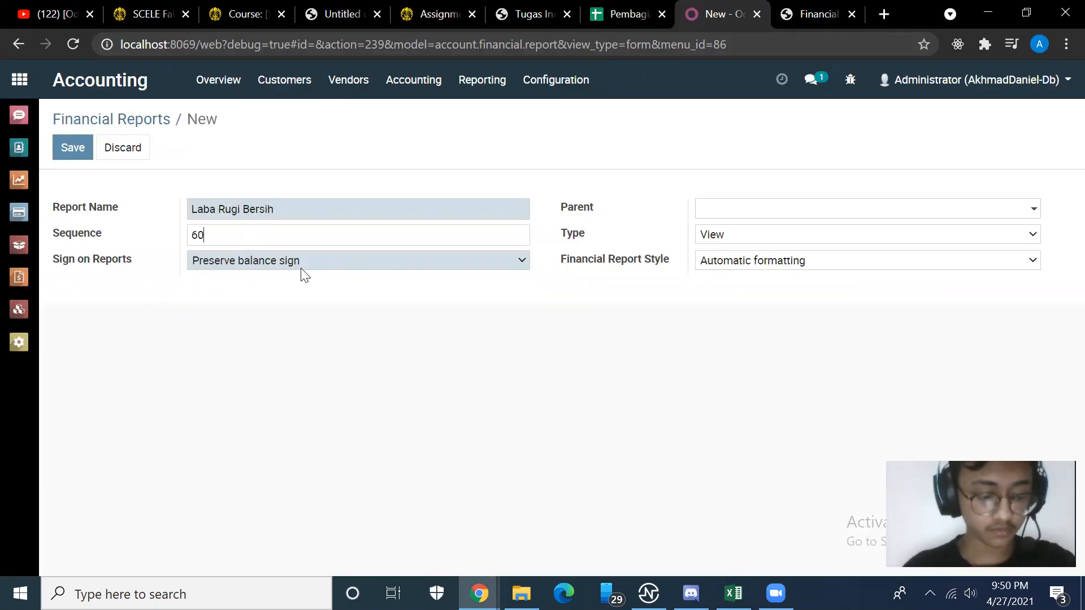
pyautogui.click(321, 277)
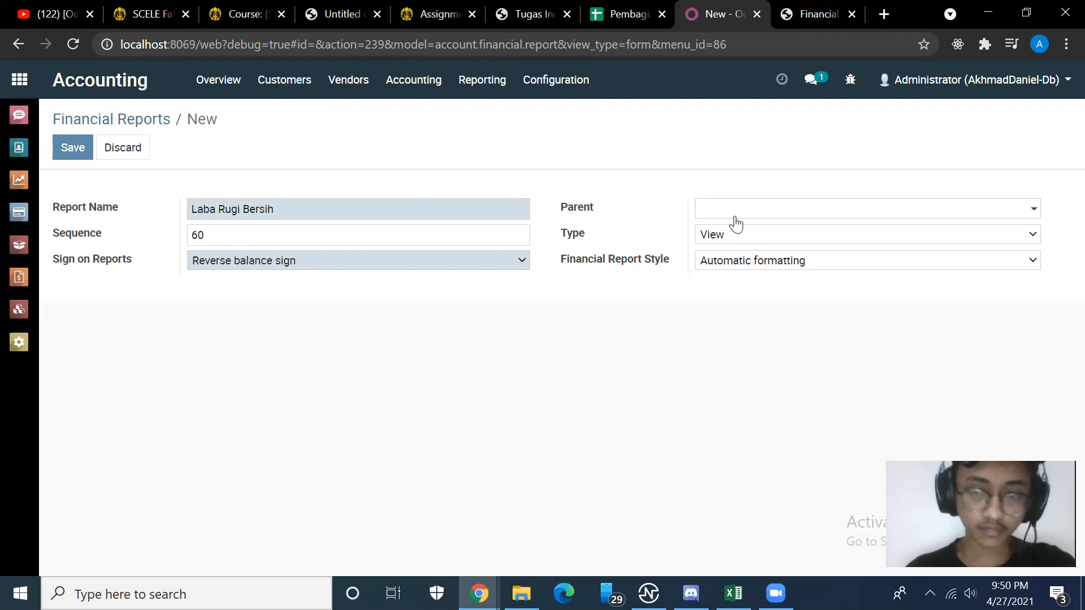
# Assign Profit and Loss as the parent of the Laba Rugi Bersih report and set its type to Account Type.
pyautogui.click(737, 218)
pyautogui.click(753, 237)
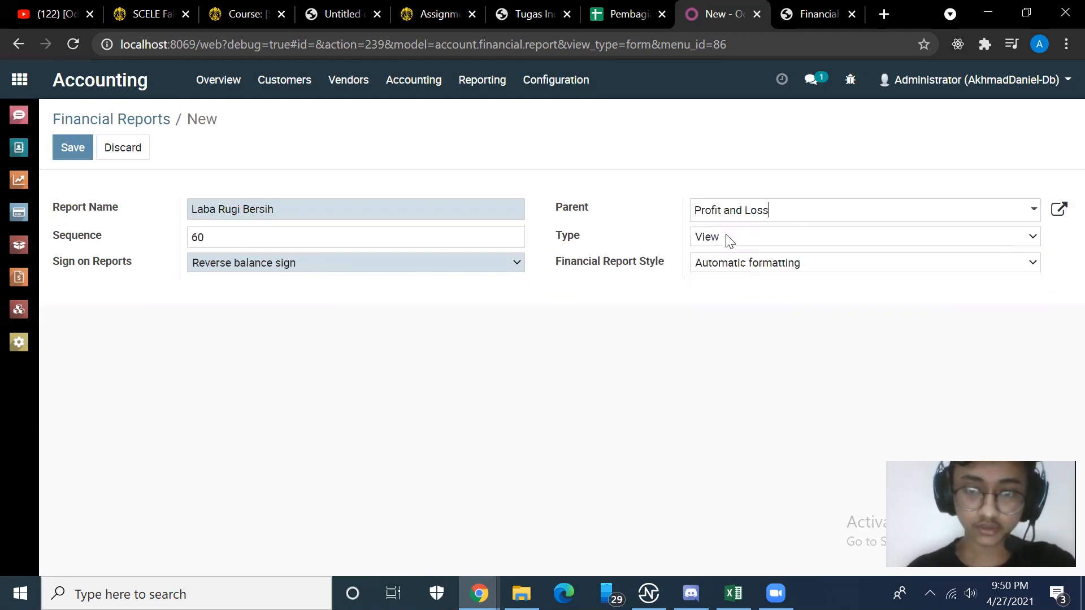
pyautogui.click(725, 238)
pyautogui.click(716, 300)
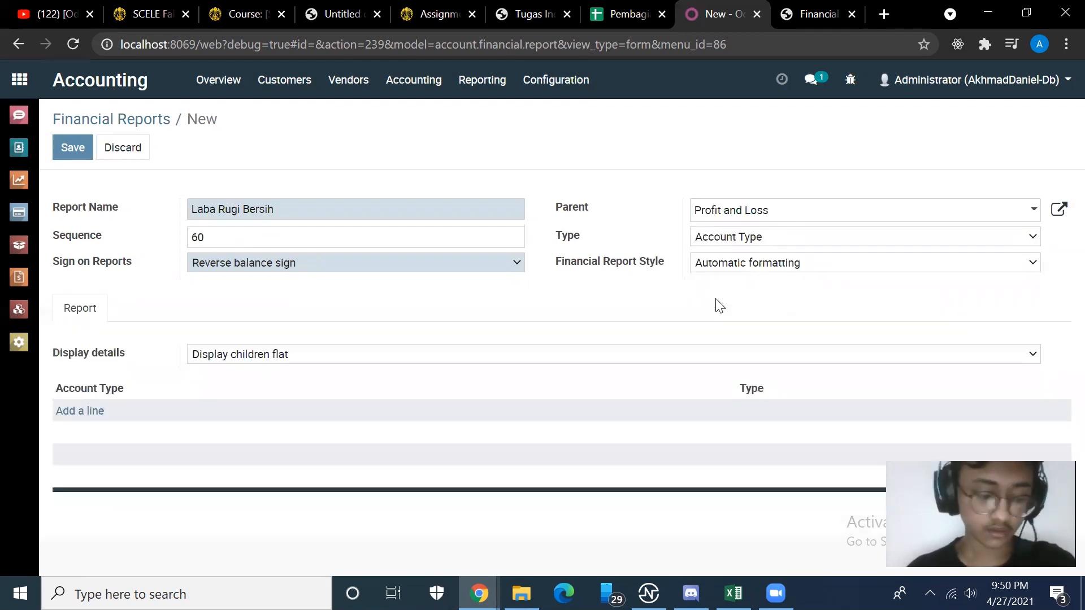
# Consult the Excel Laba Rugi sheet and set the Laba Rugi Bersih report's display details to No detail.
pyautogui.click(263, 362)
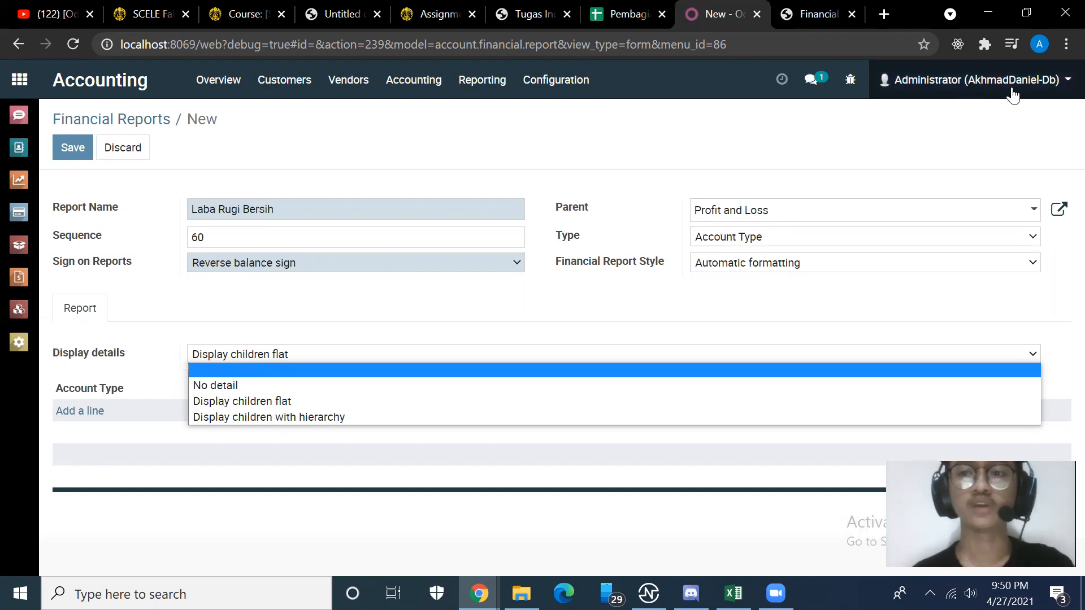
pyautogui.click(733, 593)
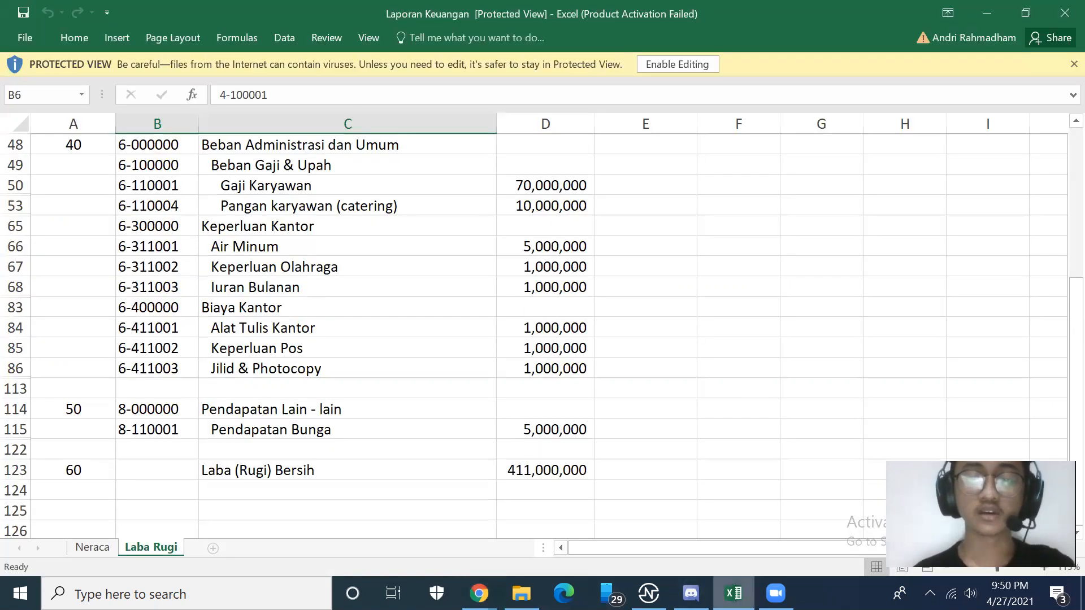
pyautogui.scroll(15, 314, 204)
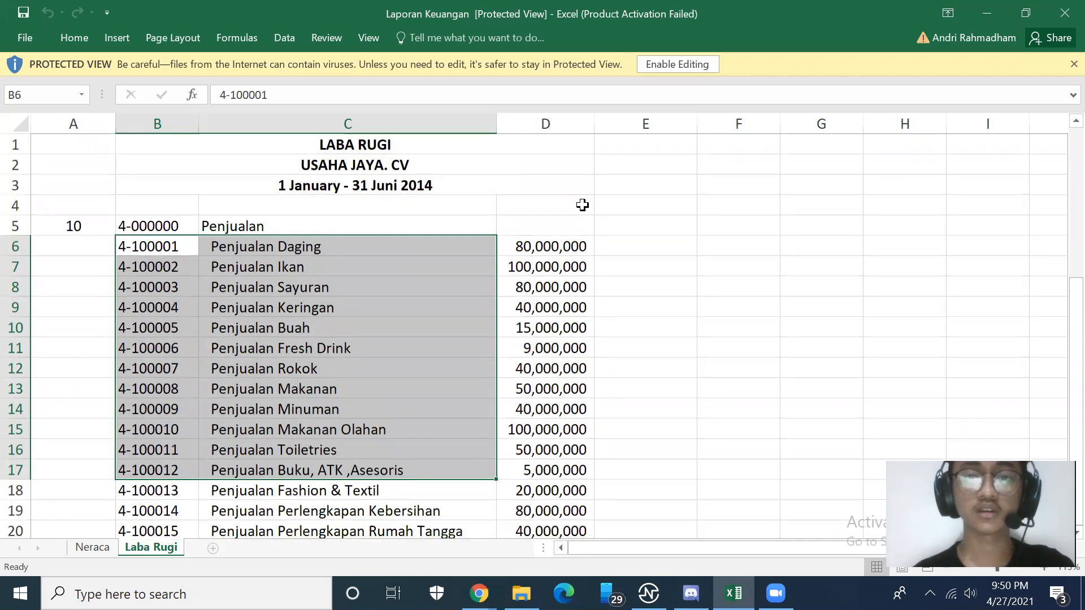
pyautogui.hotkey('alt', 'Tab')
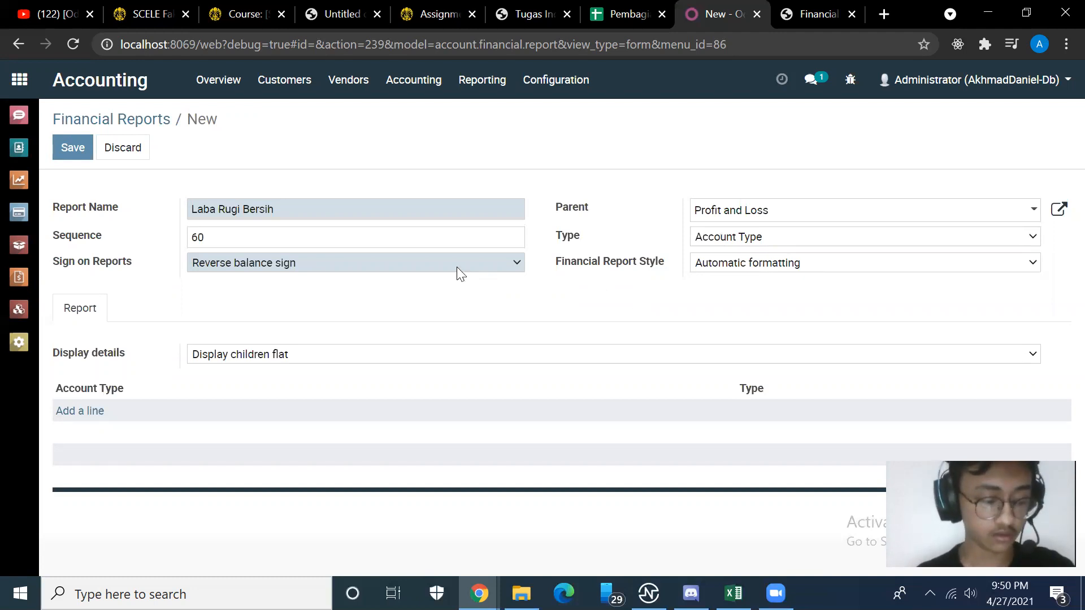
pyautogui.click(273, 355)
pyautogui.click(264, 369)
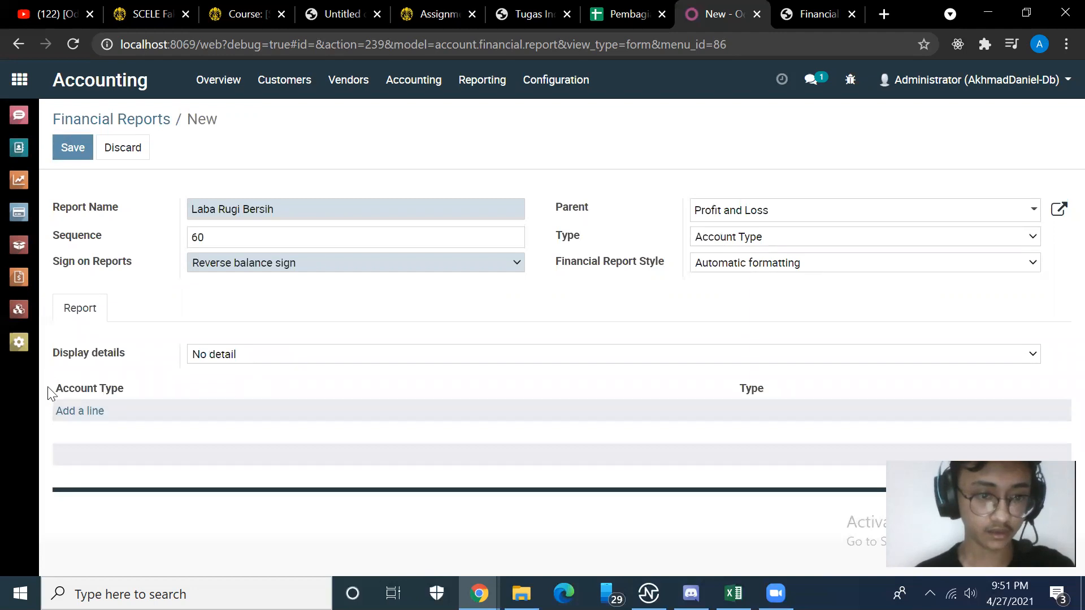
# Add the account types Other Income, Income, Expenses and Cost of Revenue to Laba Rugi Bersih, save it and return to the reports list.
pyautogui.click(61, 409)
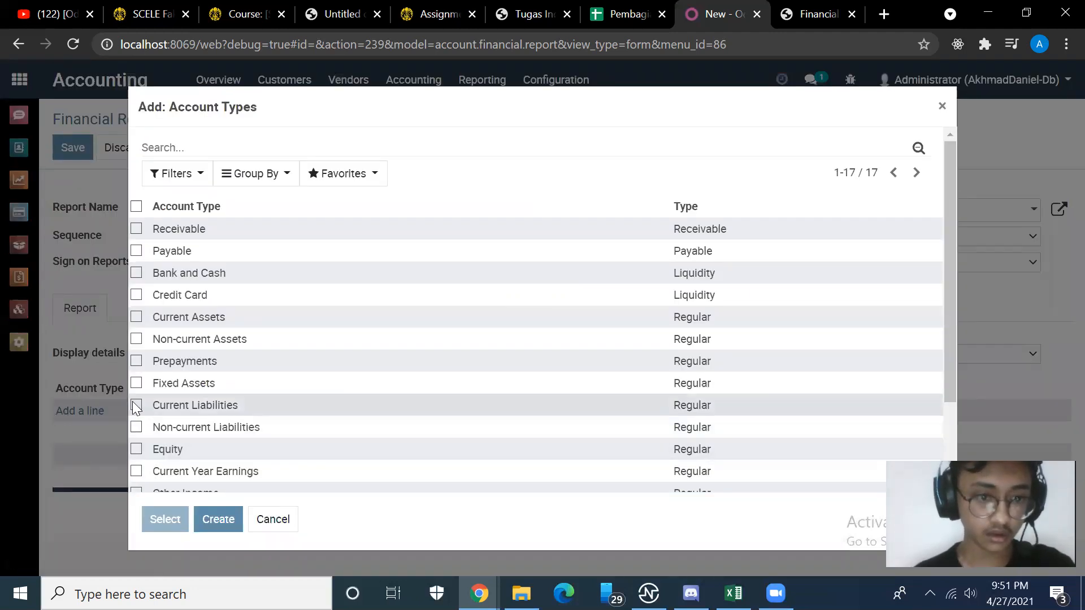
pyautogui.scroll(-2, 150, 429)
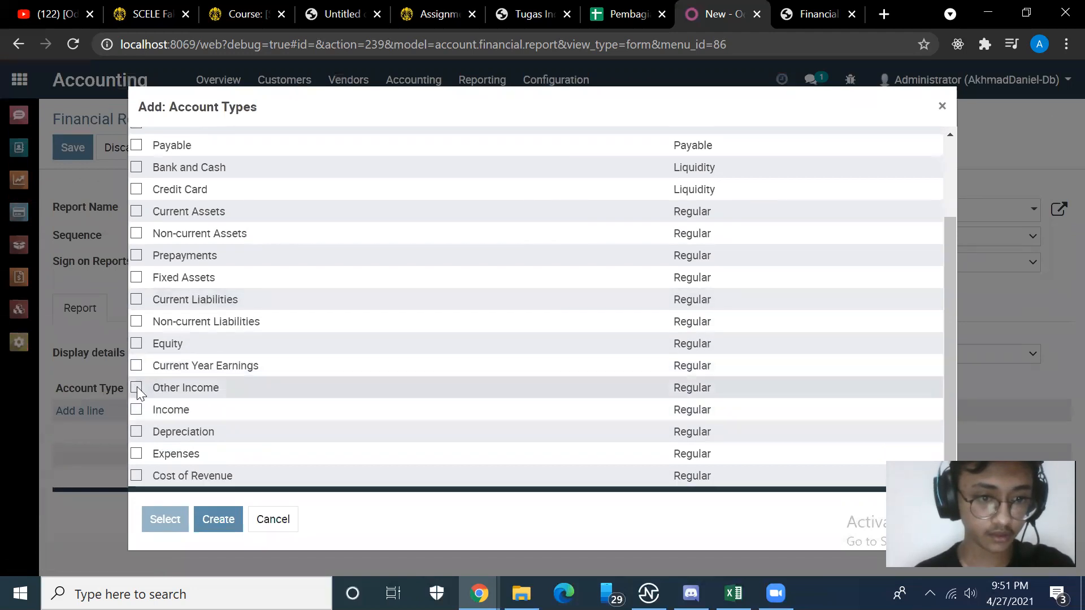
pyautogui.click(137, 387)
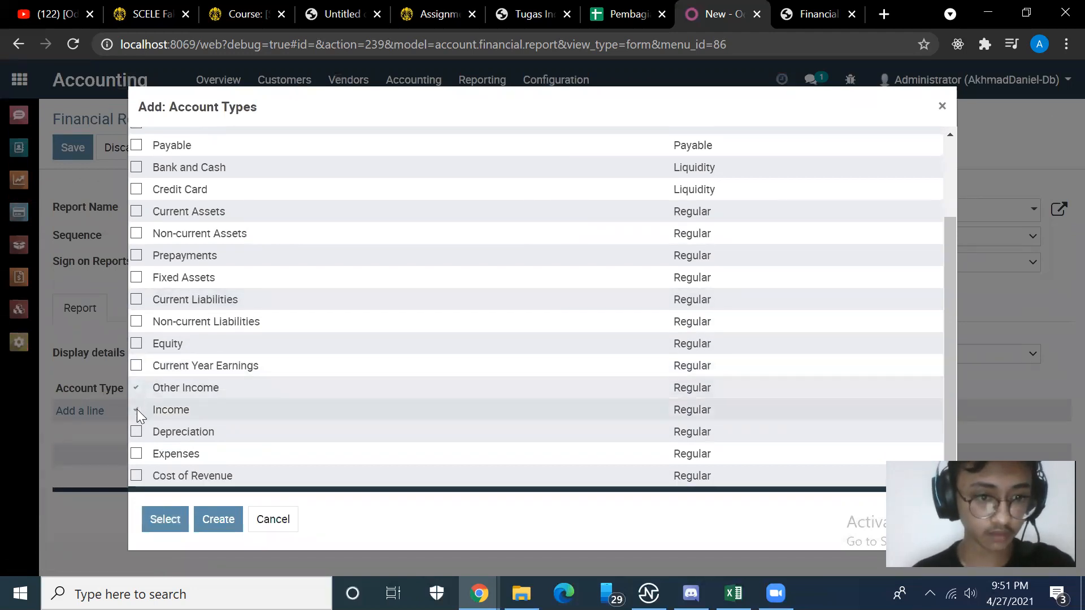
pyautogui.click(134, 453)
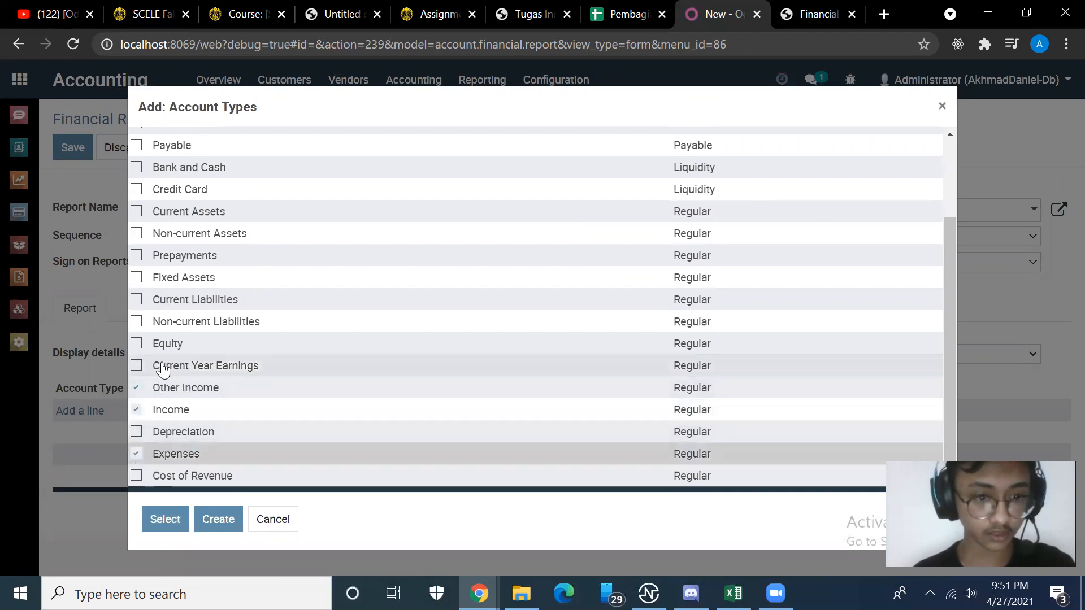
pyautogui.click(135, 476)
pyautogui.click(165, 518)
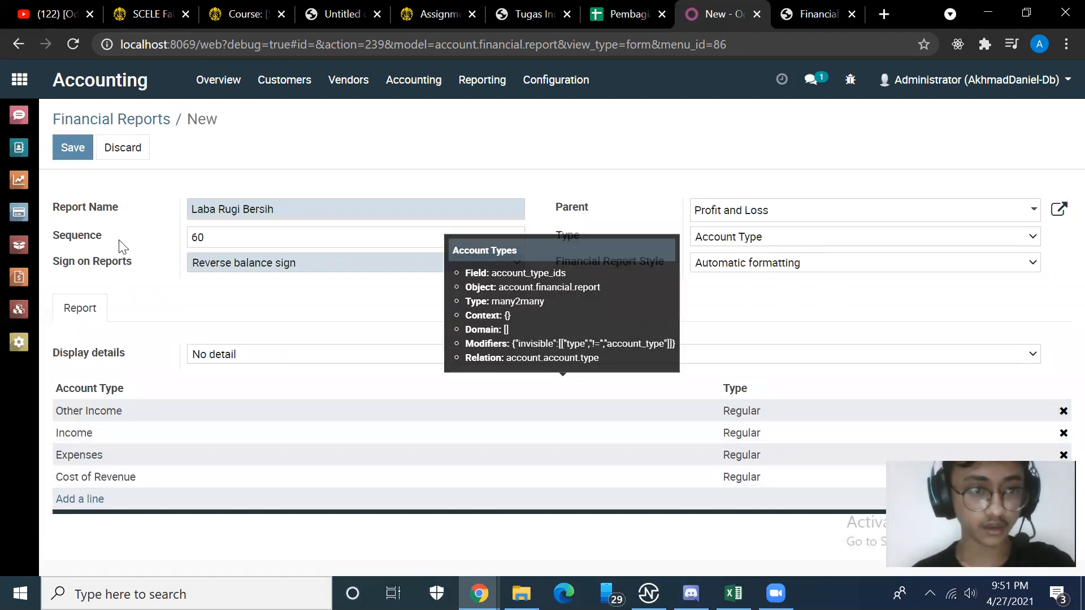
pyautogui.click(76, 150)
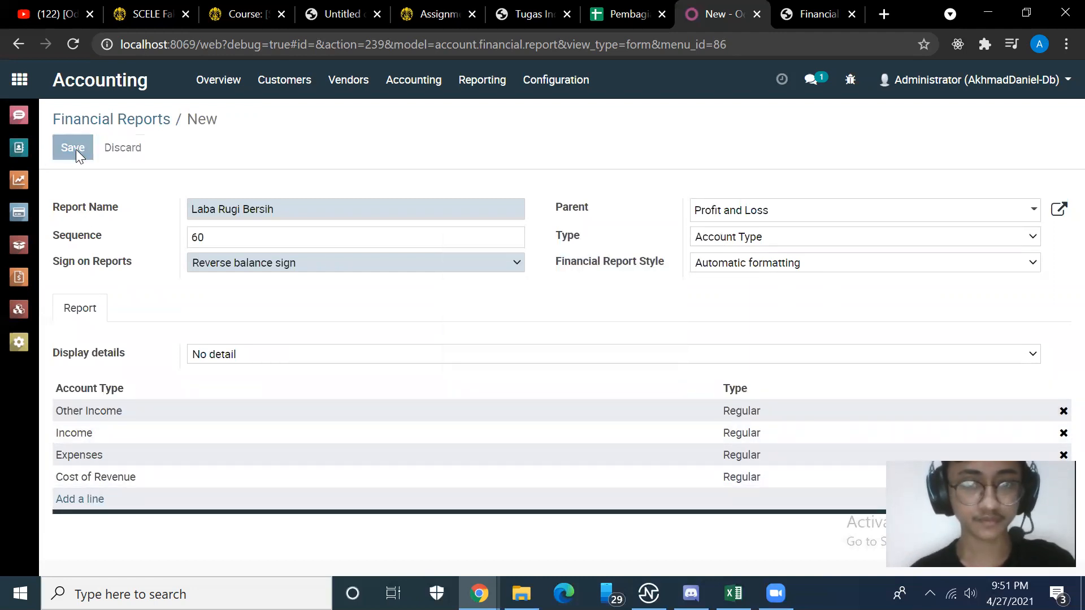
pyautogui.click(119, 120)
# Reload the financial reports list and look over the Penjualan and HPP sections of the Laba Rugi sheet in Excel.
pyautogui.click(479, 95)
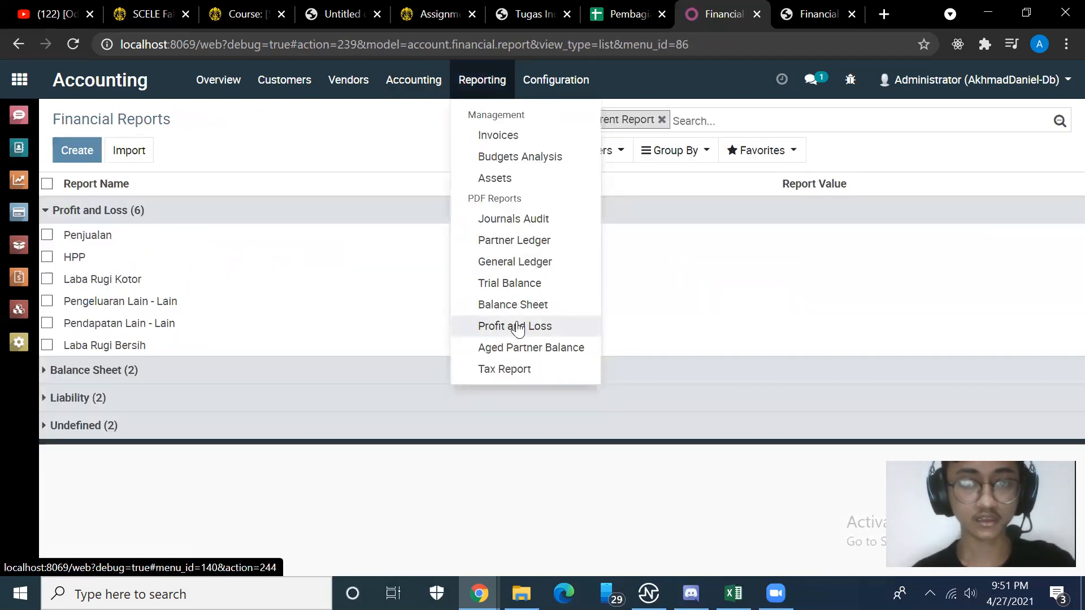
pyautogui.click(73, 44)
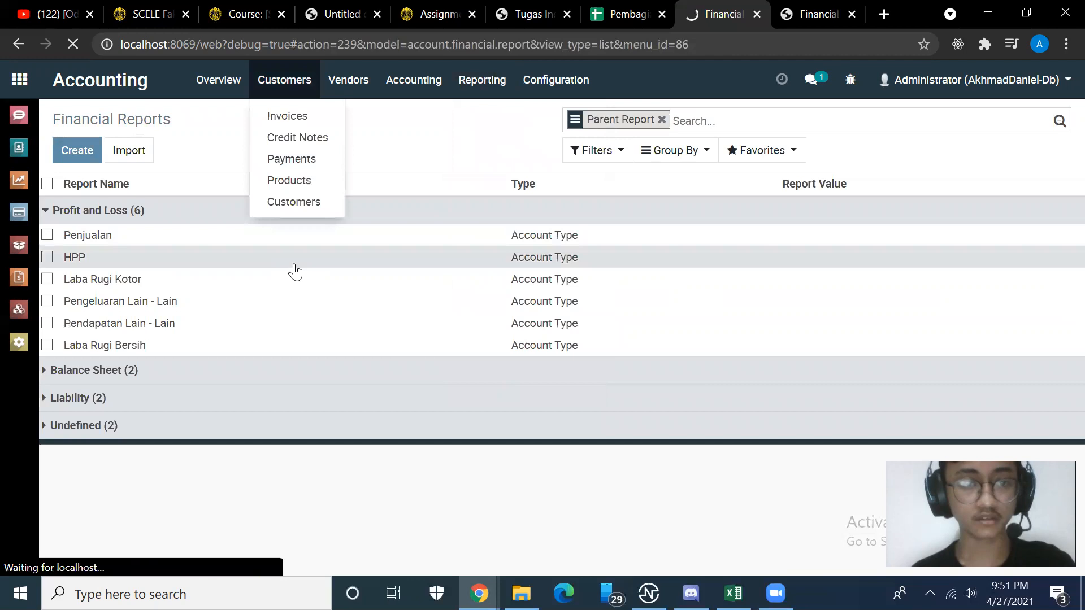
pyautogui.hotkey('alt', 'Tab')
pyautogui.scroll(-10, 222, 266)
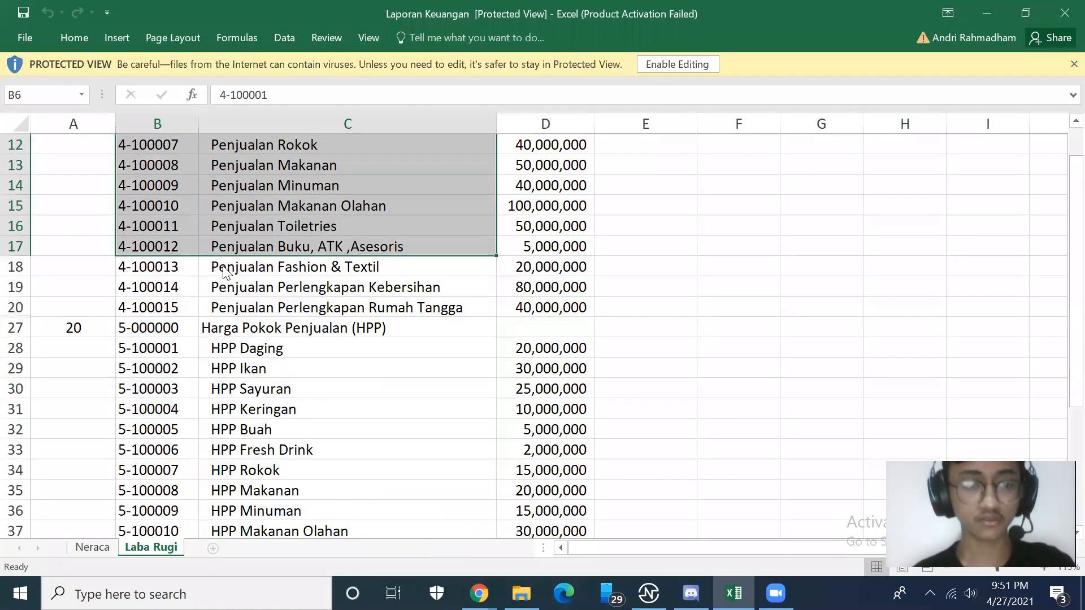
pyautogui.scroll(-1, 223, 265)
pyautogui.hotkey('alt', 'Tab')
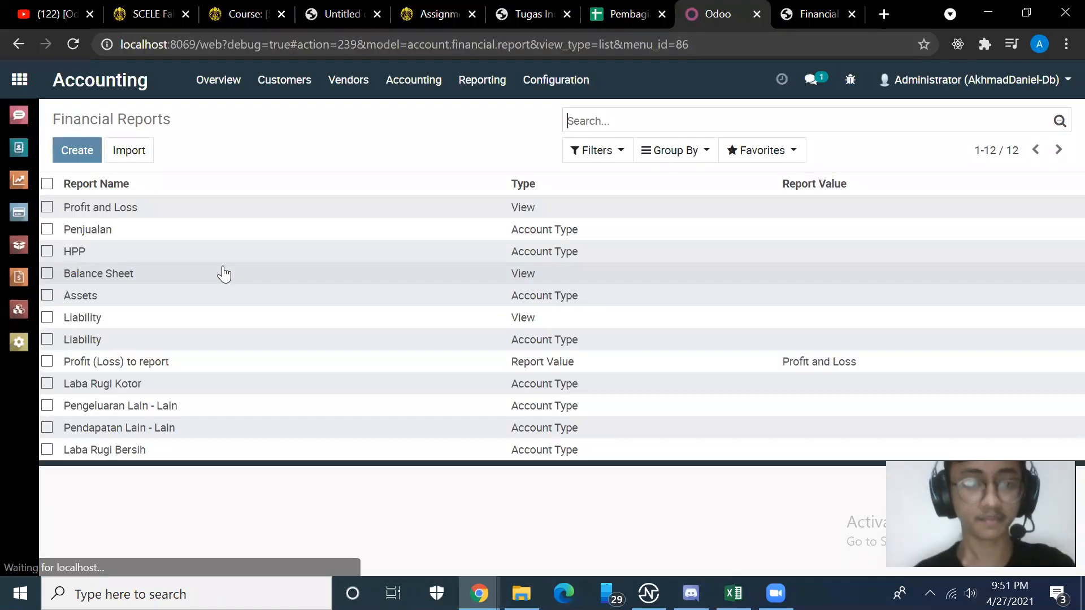
# Print the Profit and Loss report for All Entries, save it as Financial report (1) in Downloads and open the PDF.
pyautogui.click(613, 124)
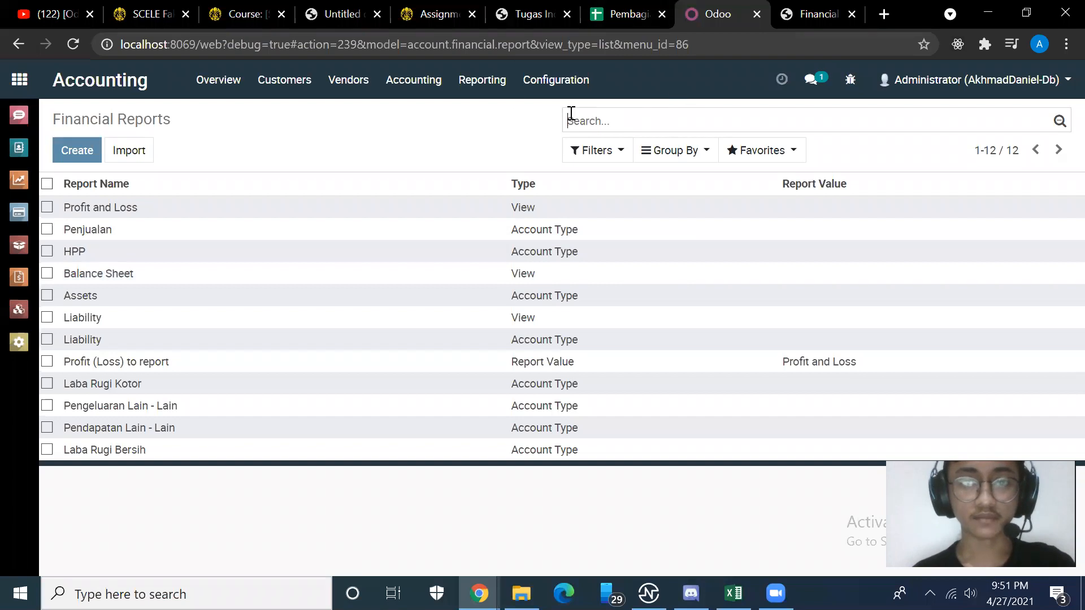
pyautogui.click(472, 86)
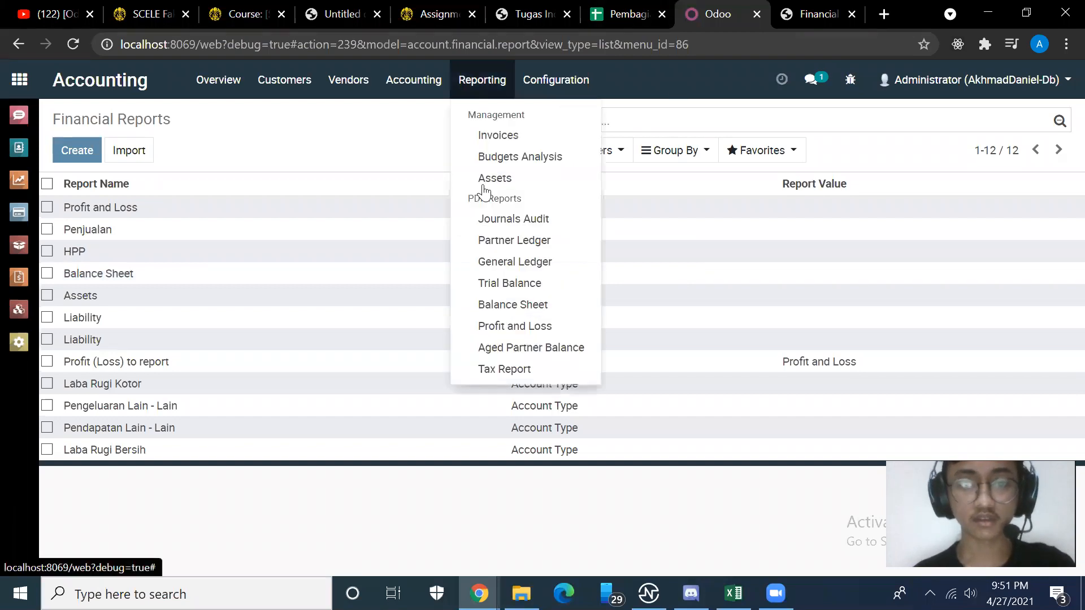
pyautogui.click(507, 327)
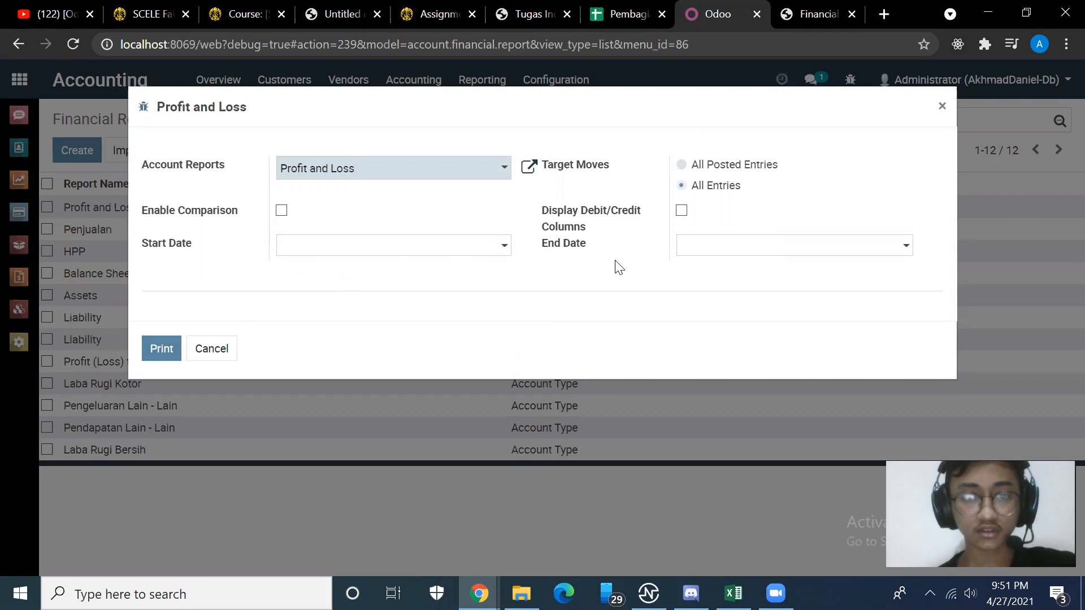
pyautogui.click(149, 348)
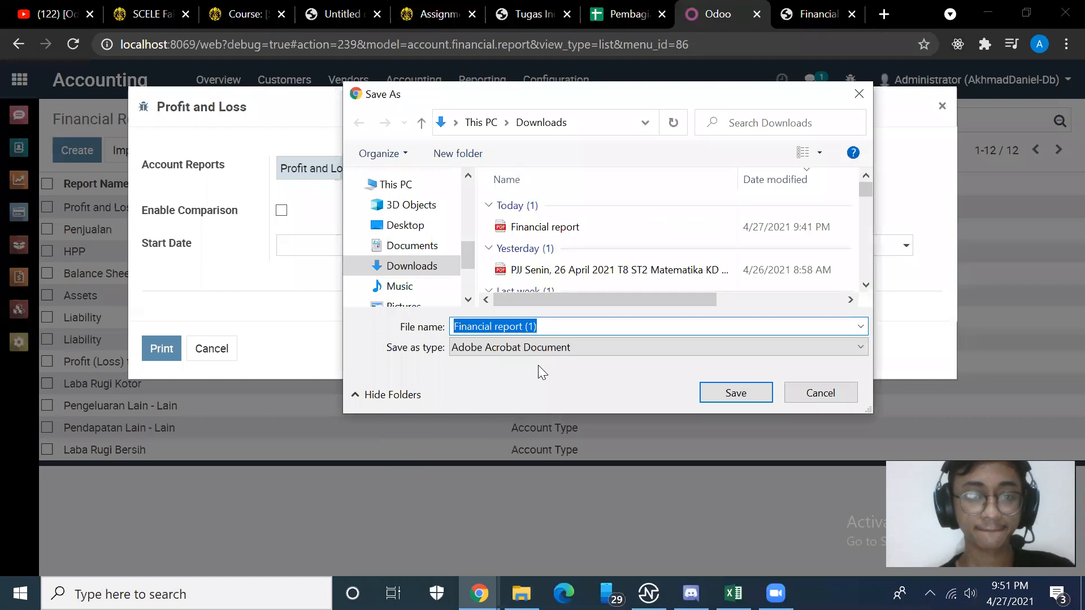
pyautogui.click(727, 393)
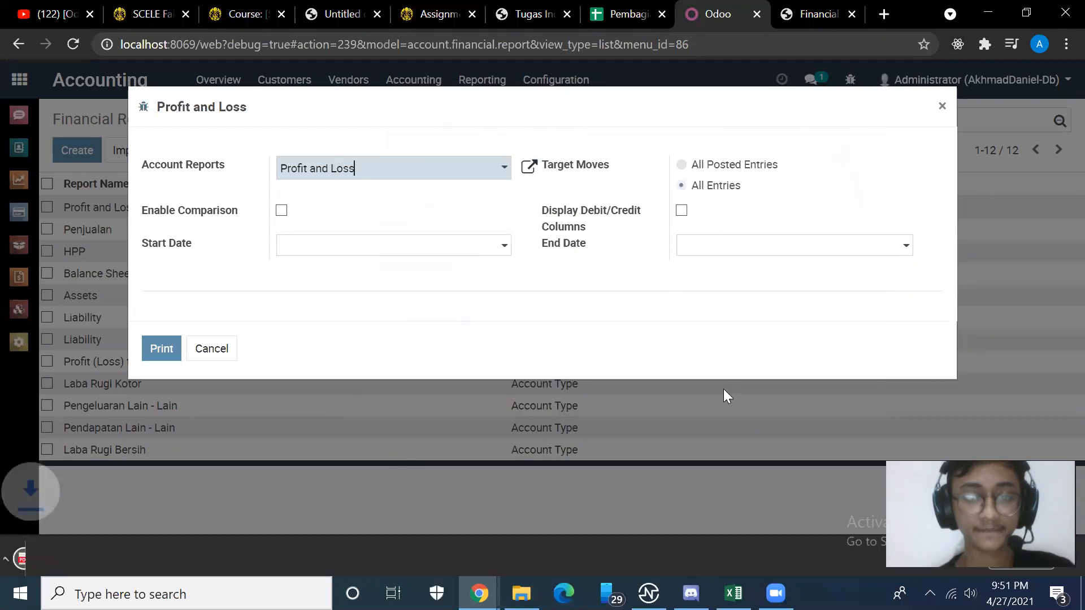
pyautogui.click(118, 557)
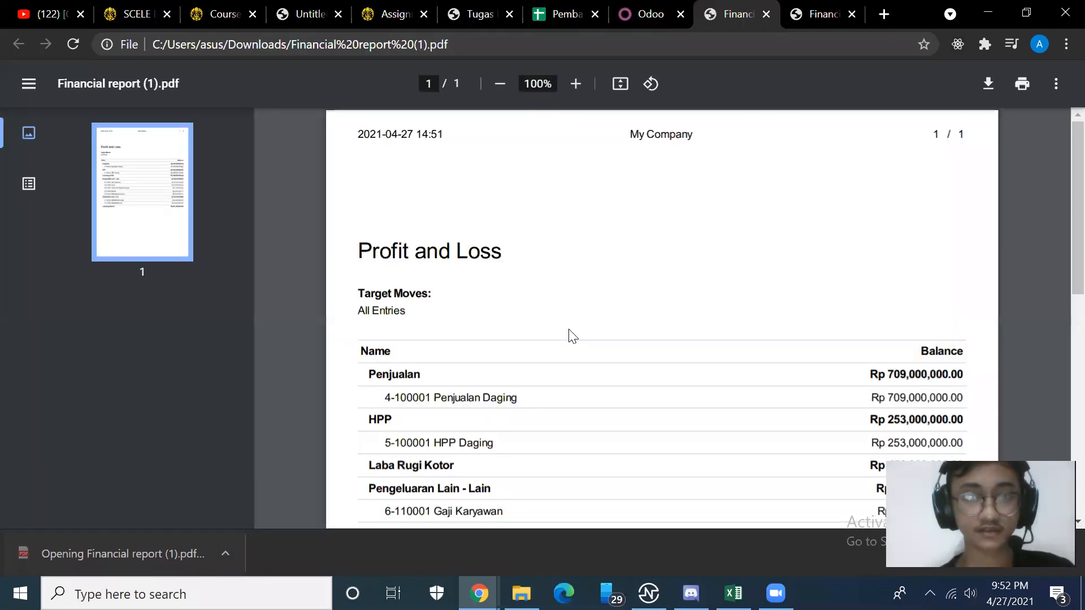
# Read through the printed Profit and Loss and compare its Penjualan section with the Excel Laba Rugi sheet.
pyautogui.scroll(-4, 586, 392)
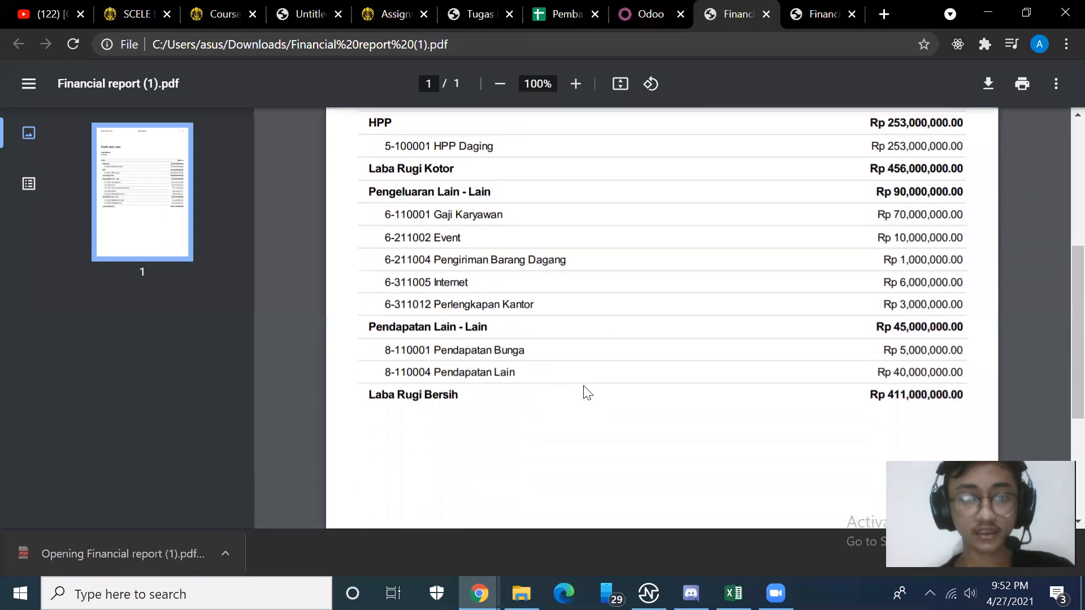
pyautogui.scroll(1, 585, 390)
pyautogui.hotkey('alt', 'Tab')
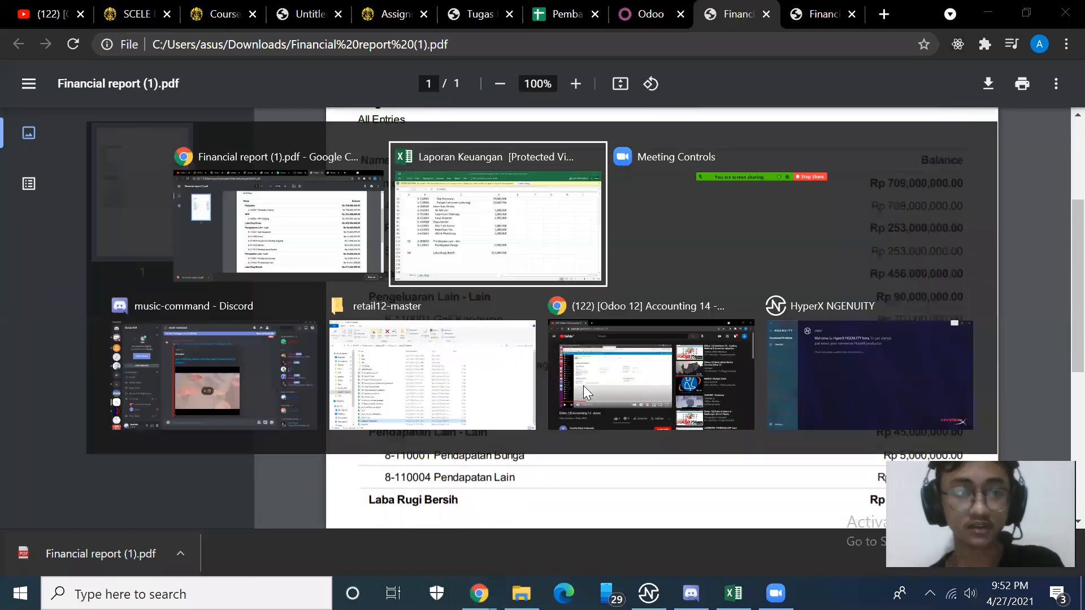
pyautogui.scroll(10, 416, 374)
pyautogui.hotkey('alt', 'Tab')
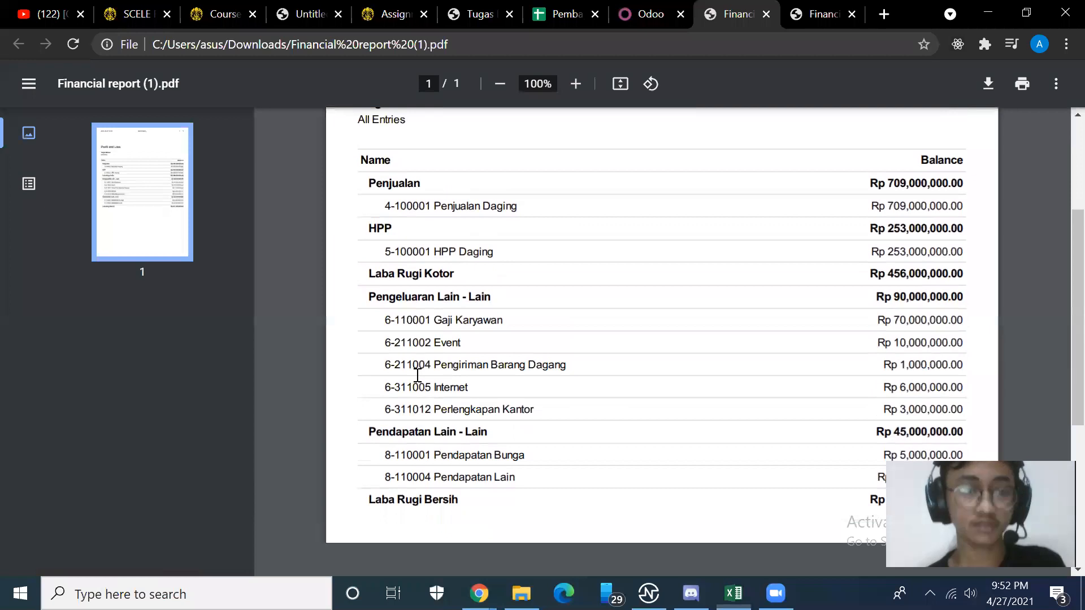
pyautogui.hotkey('alt', 'Tab')
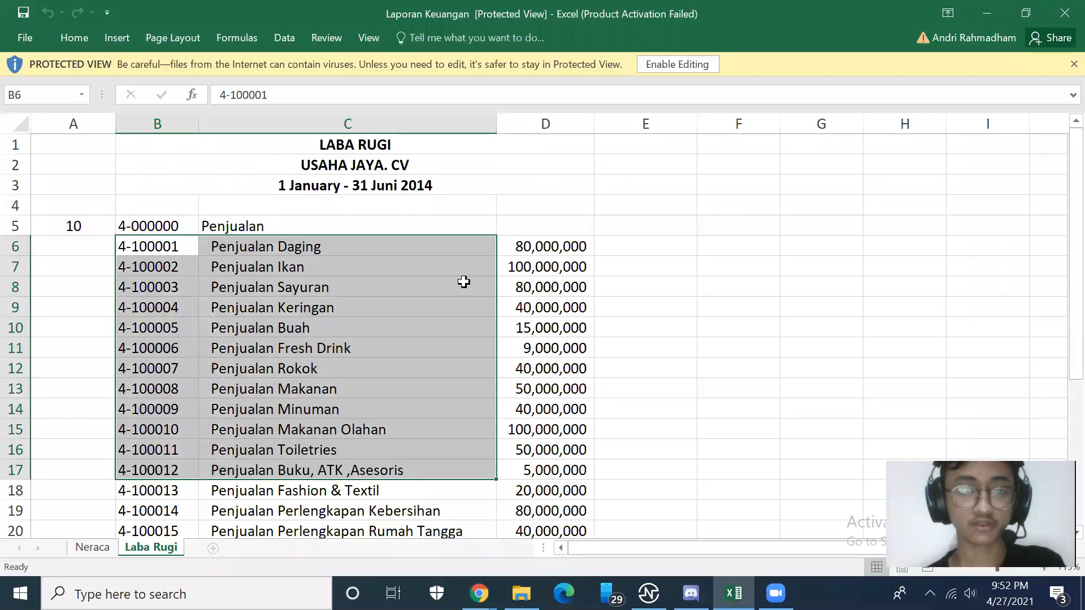
pyautogui.scroll(-1, 457, 288)
pyautogui.hotkey('alt', 'Tab')
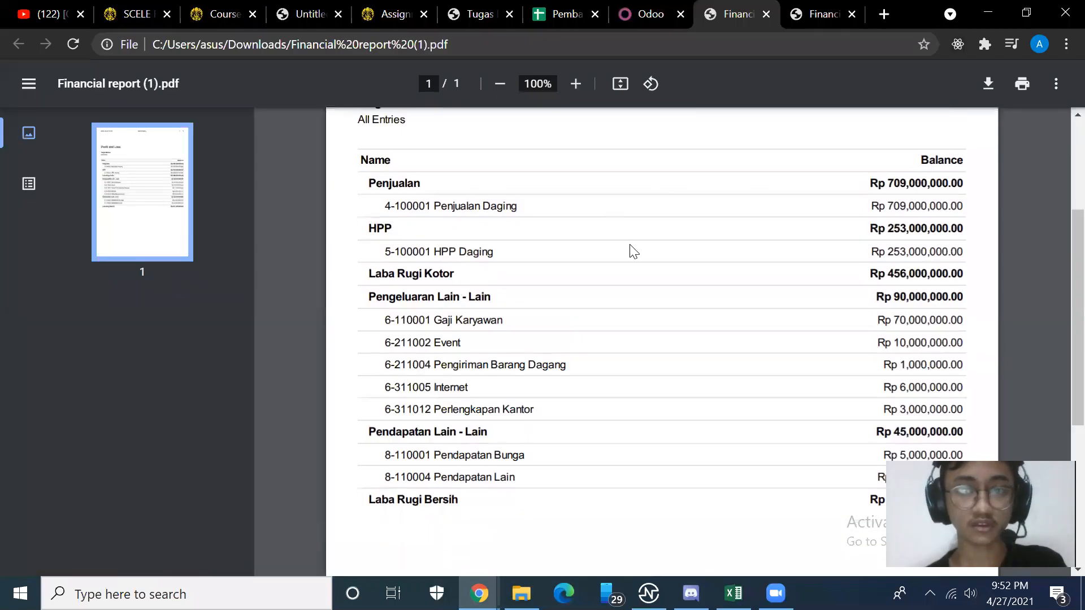
pyautogui.hotkey('alt', 'Tab')
pyautogui.hotkey('alt', 'Tab')
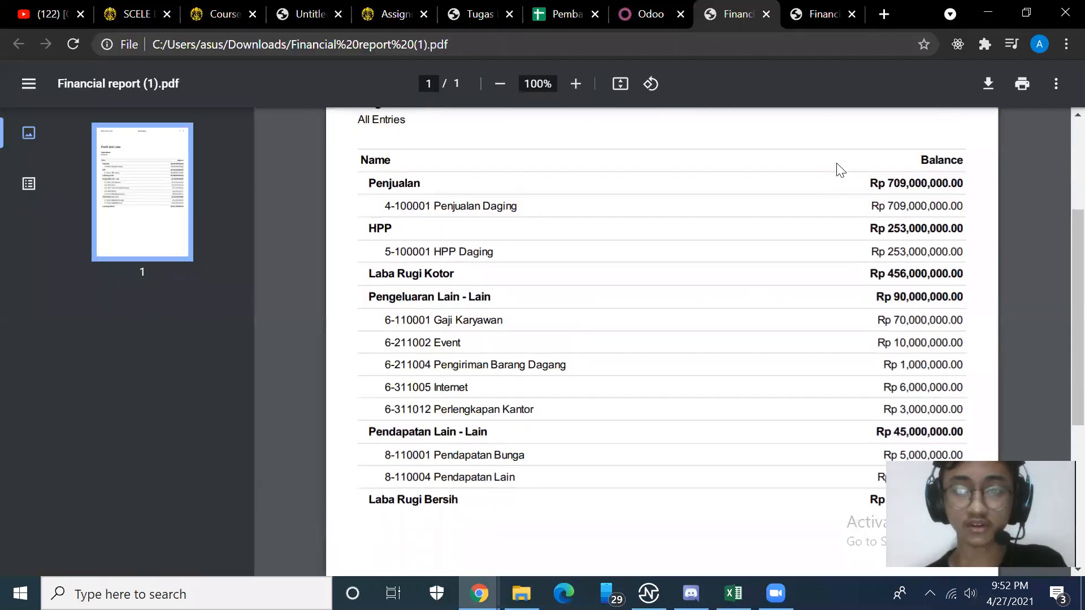
# Check the HPP section of the printed report against the Harga Pokok Penjualan rows in Excel.
pyautogui.scroll(-1, 882, 234)
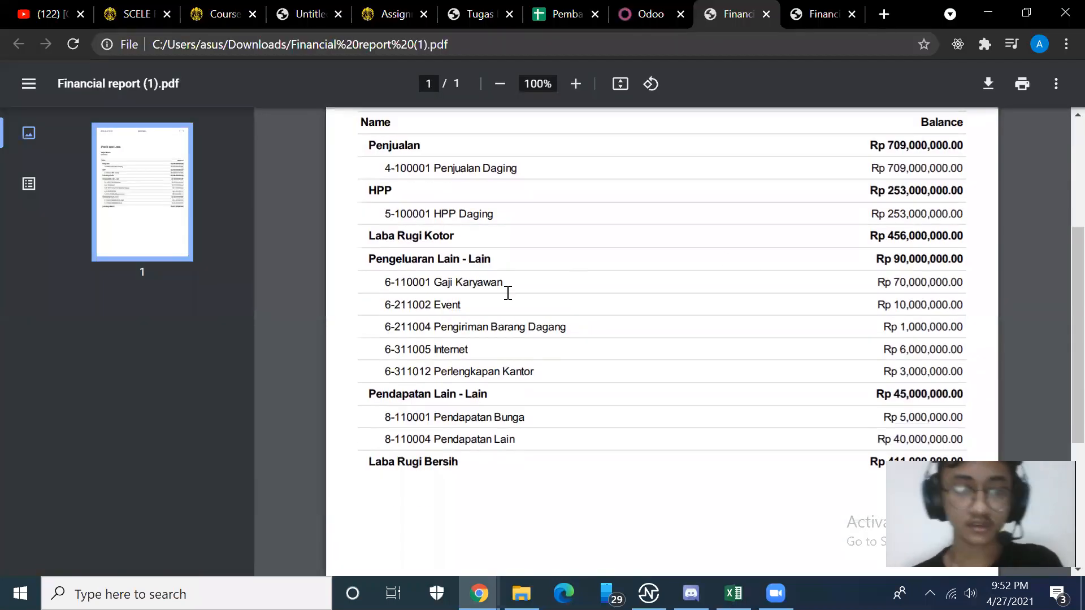
pyautogui.hotkey('alt', 'Tab')
pyautogui.scroll(-2, 445, 548)
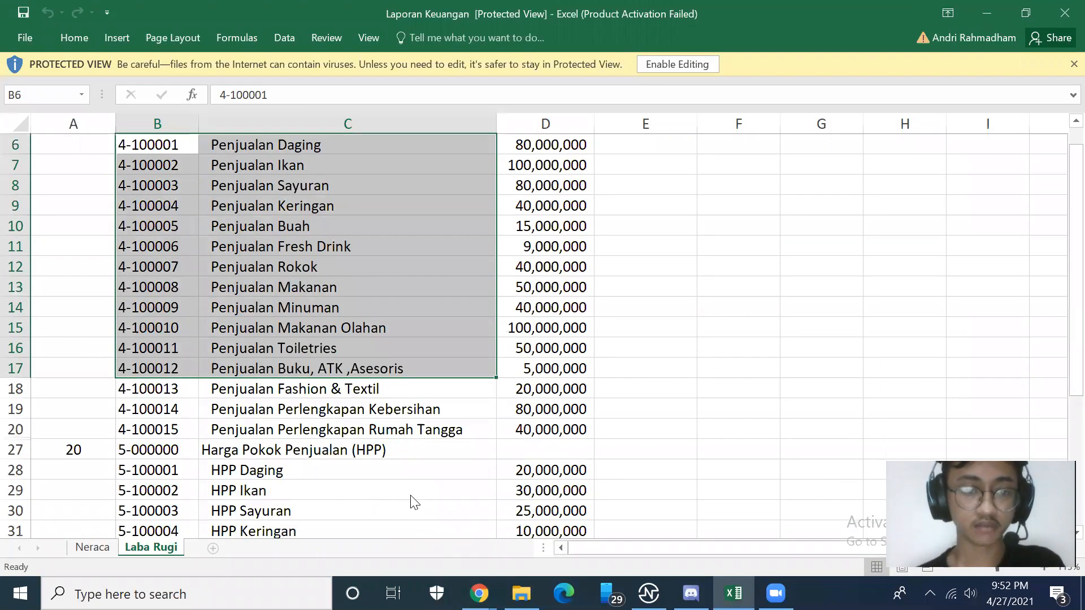
pyautogui.hotkey('alt', 'Tab')
pyautogui.scroll(1, 413, 258)
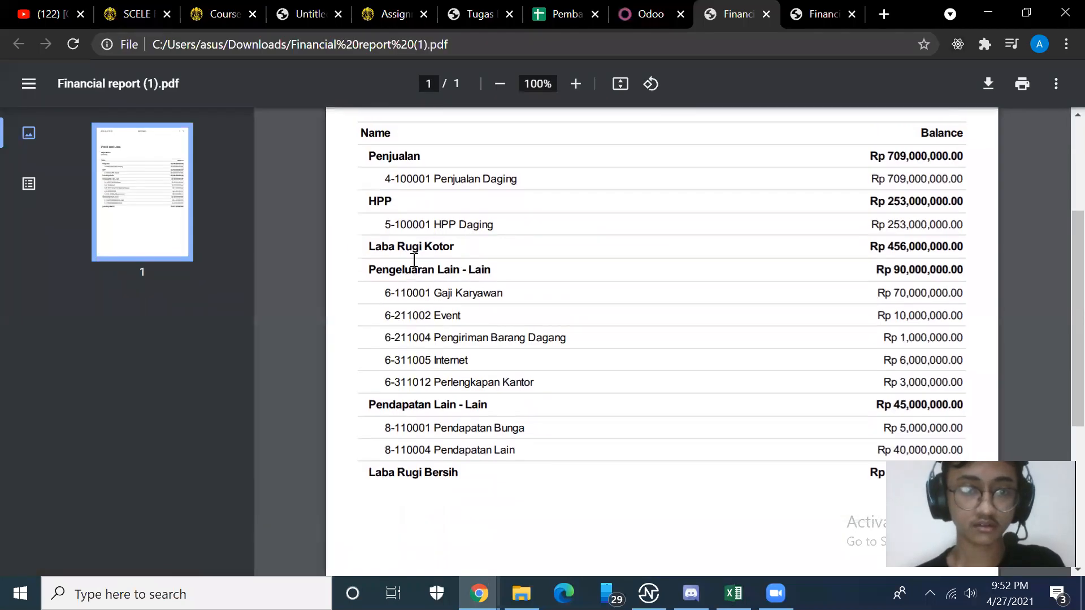
pyautogui.hotkey('alt', 'Tab')
pyautogui.scroll(-3, 463, 300)
pyautogui.hotkey('alt', 'Tab')
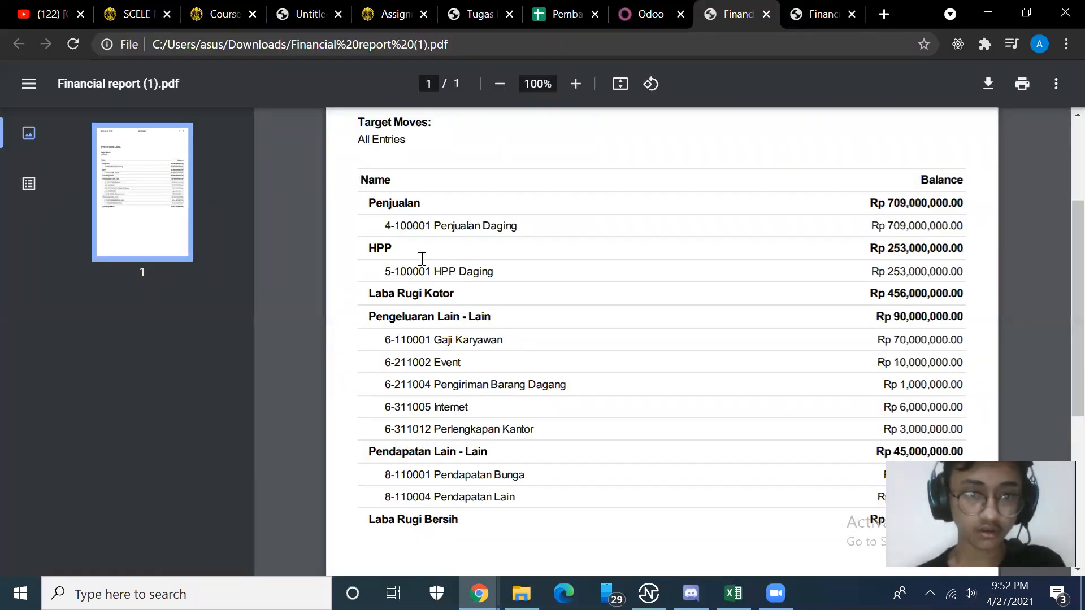
# Compare Laba Rugi Kotor and Pengeluaran Lain - Lain in the PDF with the gross profit and expense rows in Excel.
pyautogui.hotkey('alt', 'Tab')
pyautogui.scroll(-7, 423, 279)
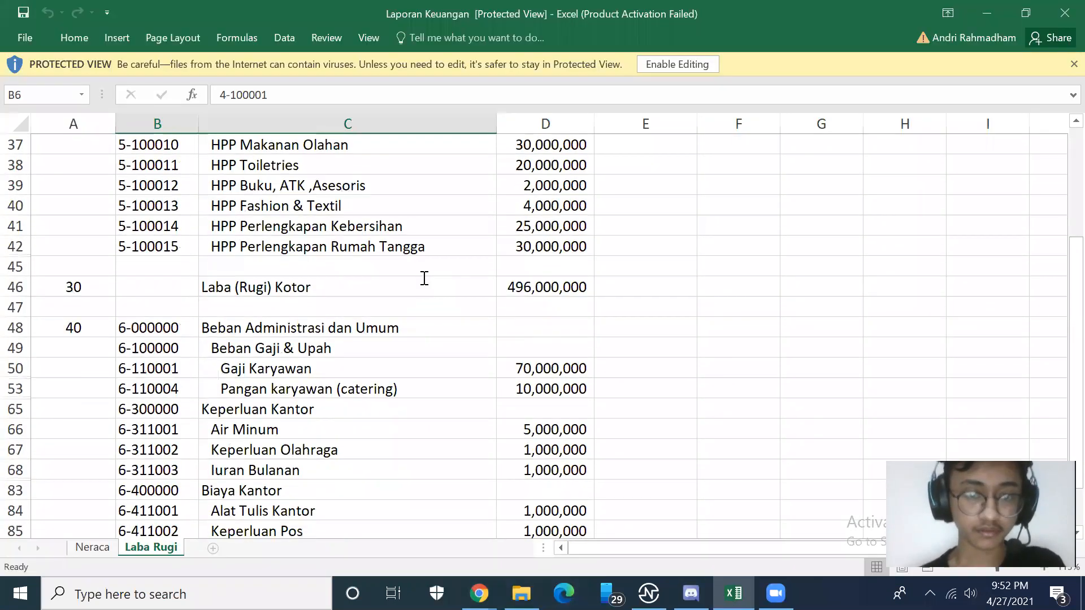
pyautogui.hotkey('alt', 'Tab')
pyautogui.hotkey('alt', 'Tab')
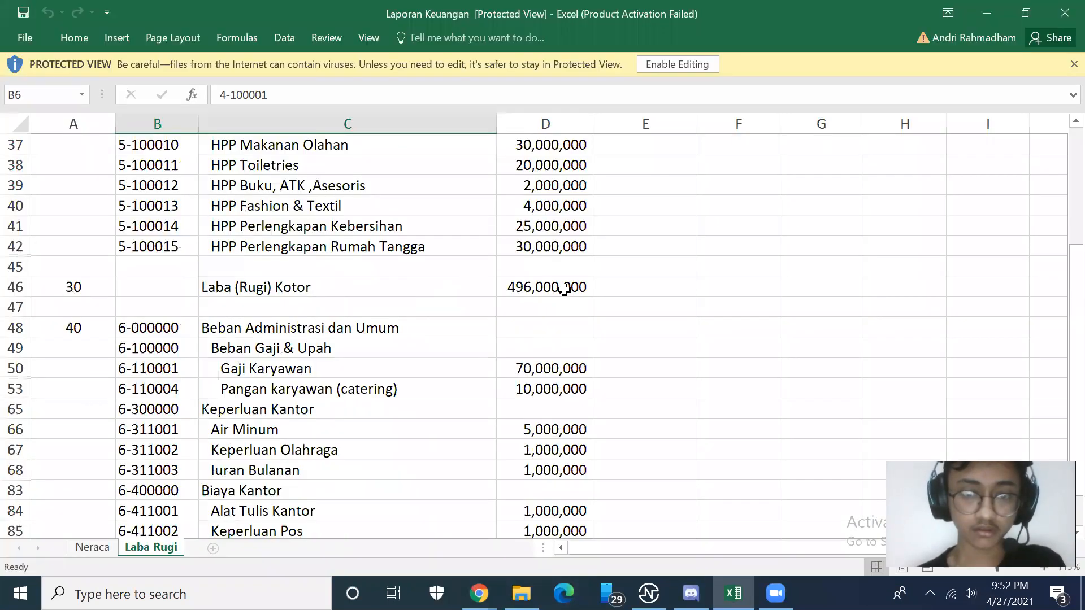
pyautogui.hotkey('alt', 'Tab')
pyautogui.hotkey('alt', 'Tab')
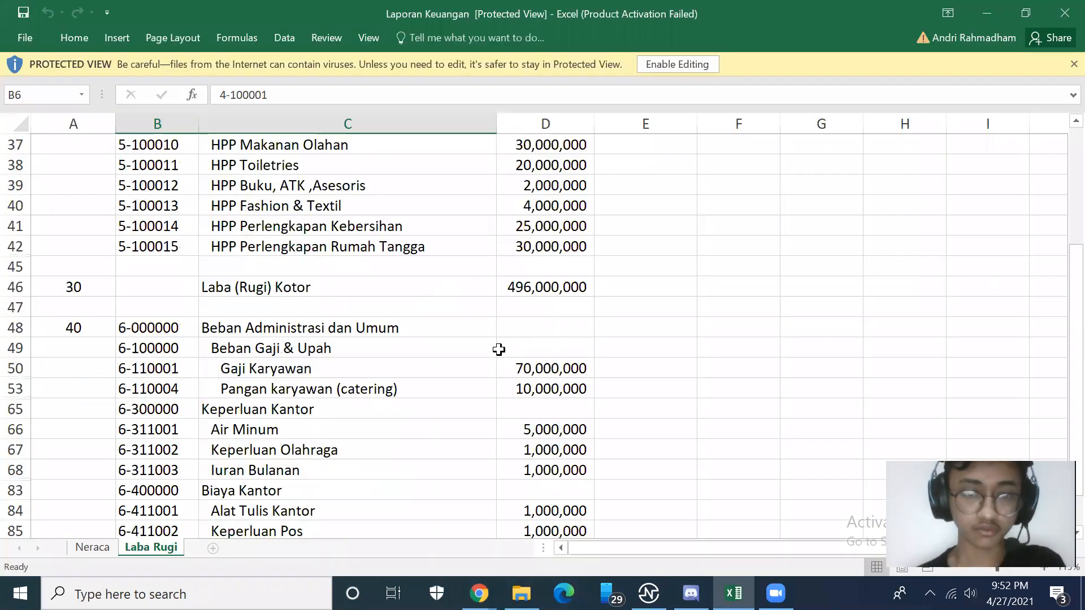
pyautogui.scroll(-1, 501, 351)
pyautogui.hotkey('alt', 'Tab')
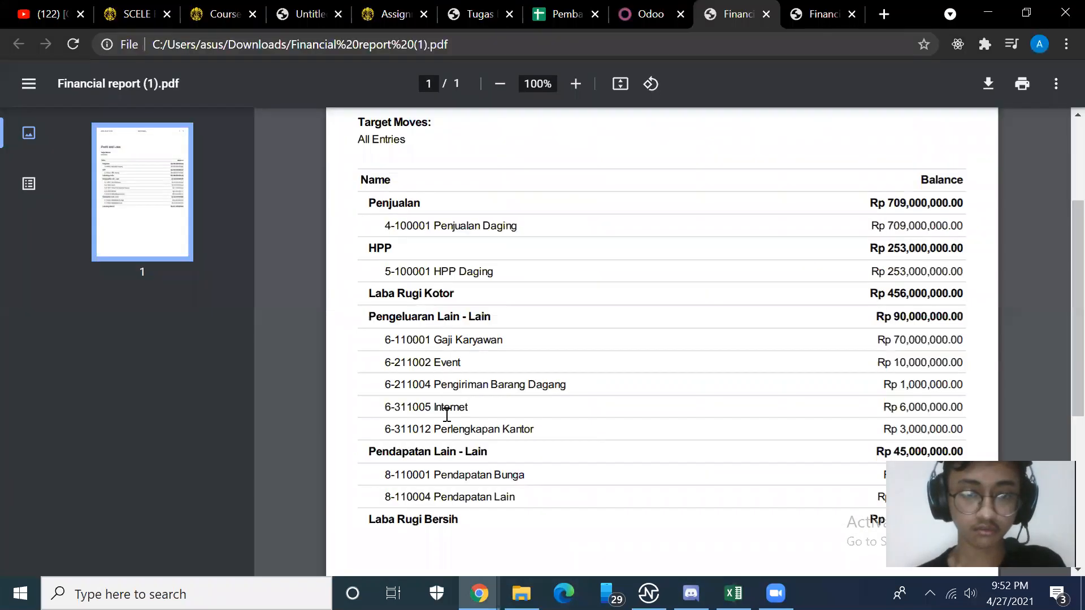
pyautogui.hotkey('alt', 'Tab')
pyautogui.hotkey('alt', 'Tab')
# Compare Pendapatan Lain - Lain and Laba Rugi Bersih in the PDF with the closing rows of the Excel sheet.
pyautogui.scroll(-2, 305, 387)
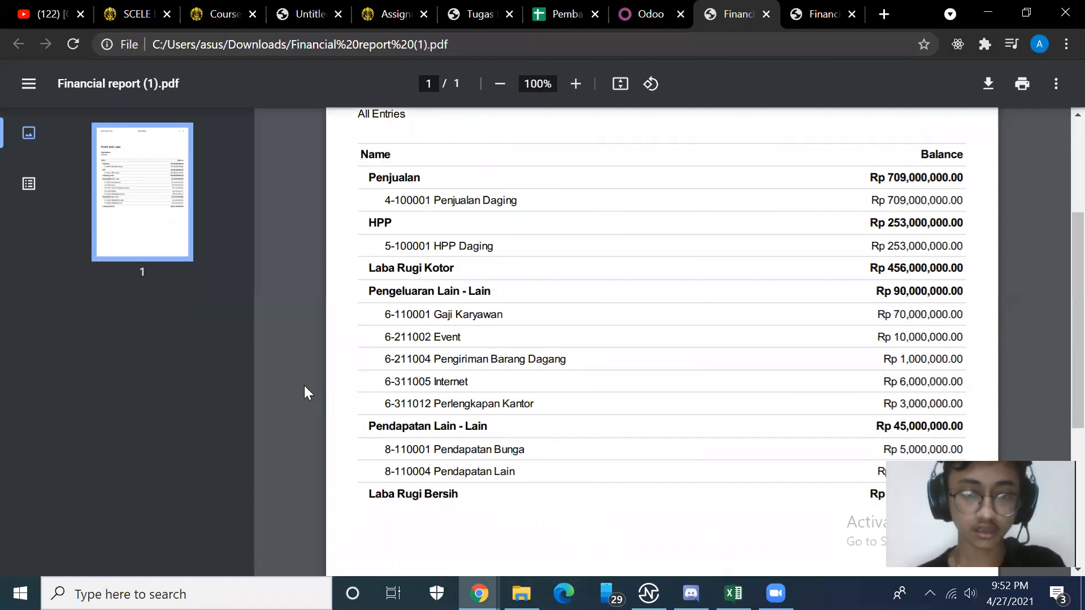
pyautogui.scroll(-3, 449, 389)
pyautogui.hotkey('alt', 'Tab')
pyautogui.scroll(-2, 359, 443)
pyautogui.scroll(-1, 308, 453)
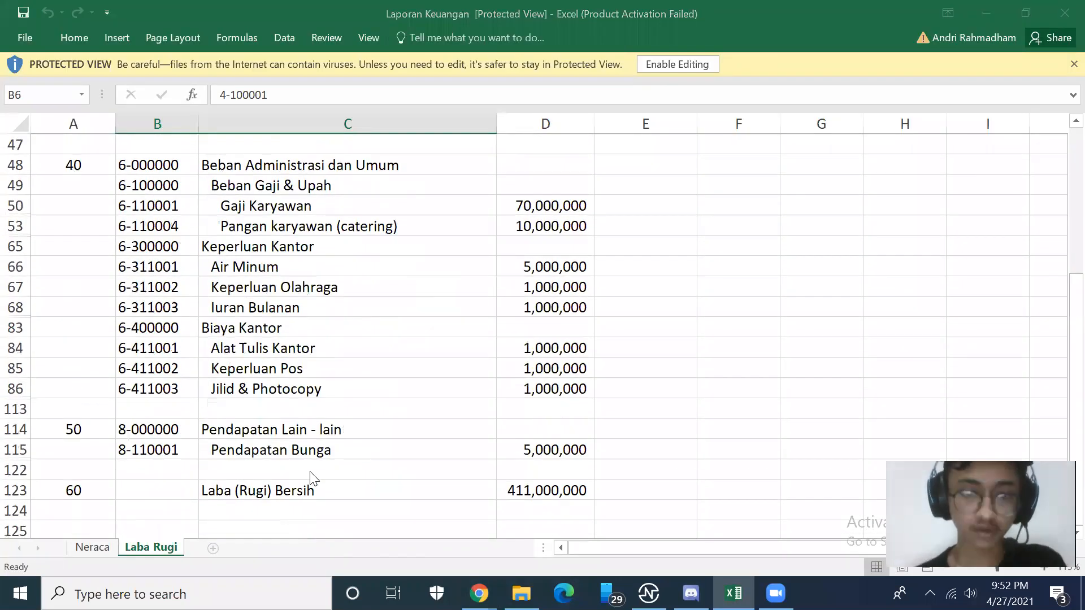
pyautogui.hotkey('alt', 'Tab')
pyautogui.hotkey('alt', 'Tab')
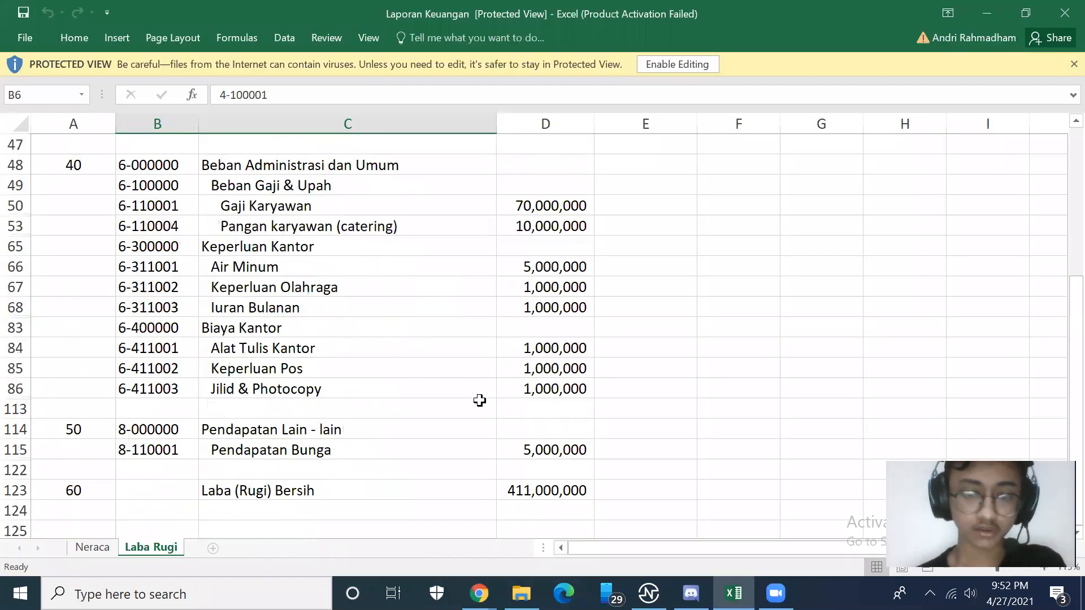
pyautogui.hotkey('alt', 'Tab')
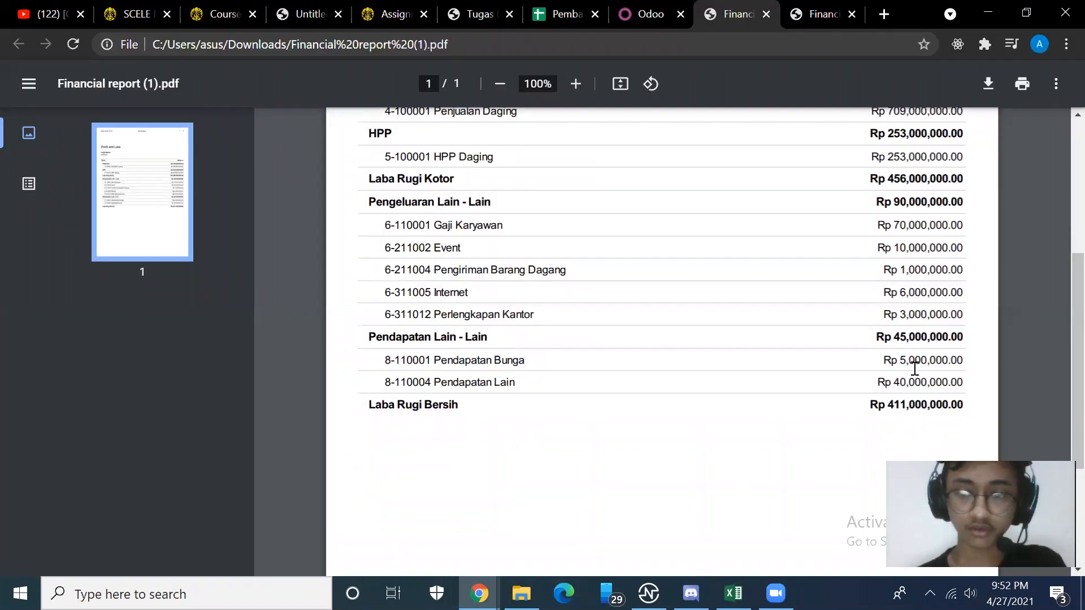
pyautogui.hotkey('alt', 'Tab')
pyautogui.hotkey('alt', 'Tab')
pyautogui.scroll(4, 605, 170)
# Compare the earlier Financial report PDF with the new Financial report (1) PDF.
pyautogui.click(808, 3)
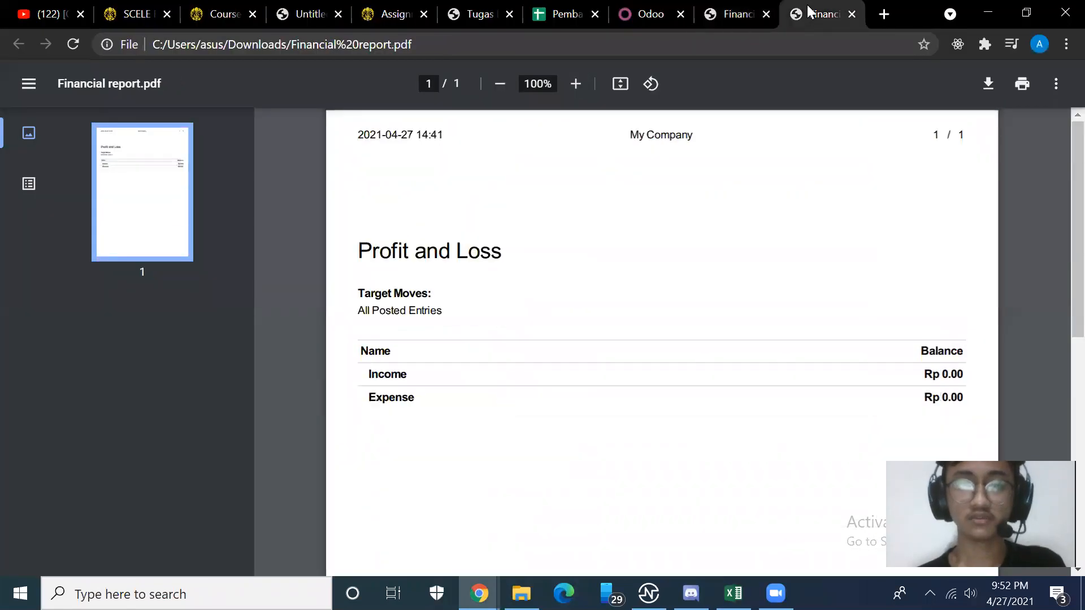
pyautogui.scroll(-3, 571, 329)
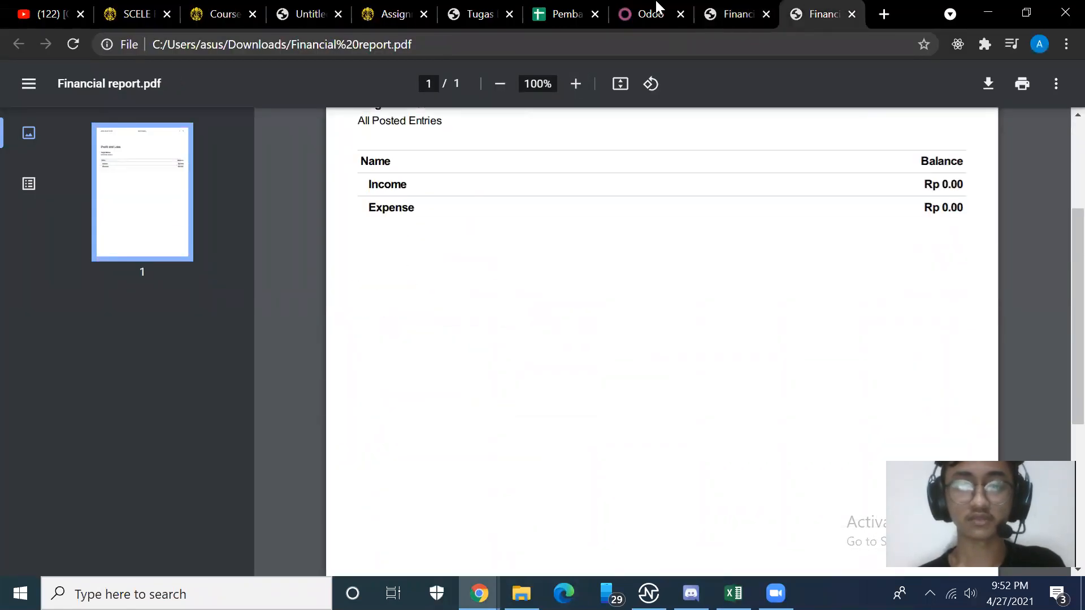
pyautogui.click(728, 14)
pyautogui.scroll(-2, 597, 443)
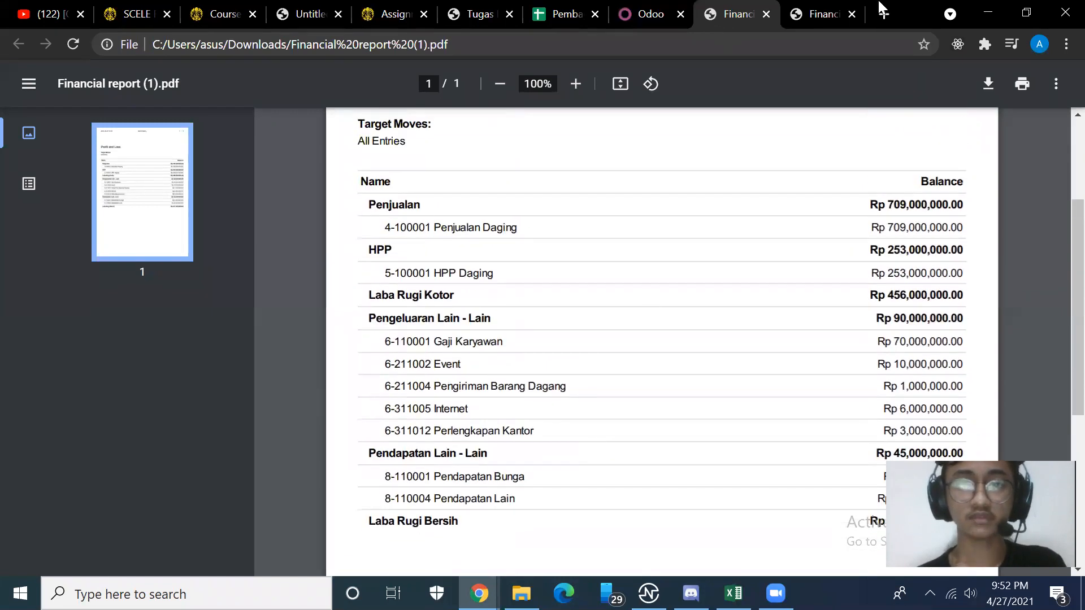
pyautogui.click(794, 12)
# Return to Odoo, dismiss the Profit and Loss dialog, open the Balance Sheet report dialog and close both financial report PDFs.
pyautogui.click(640, 17)
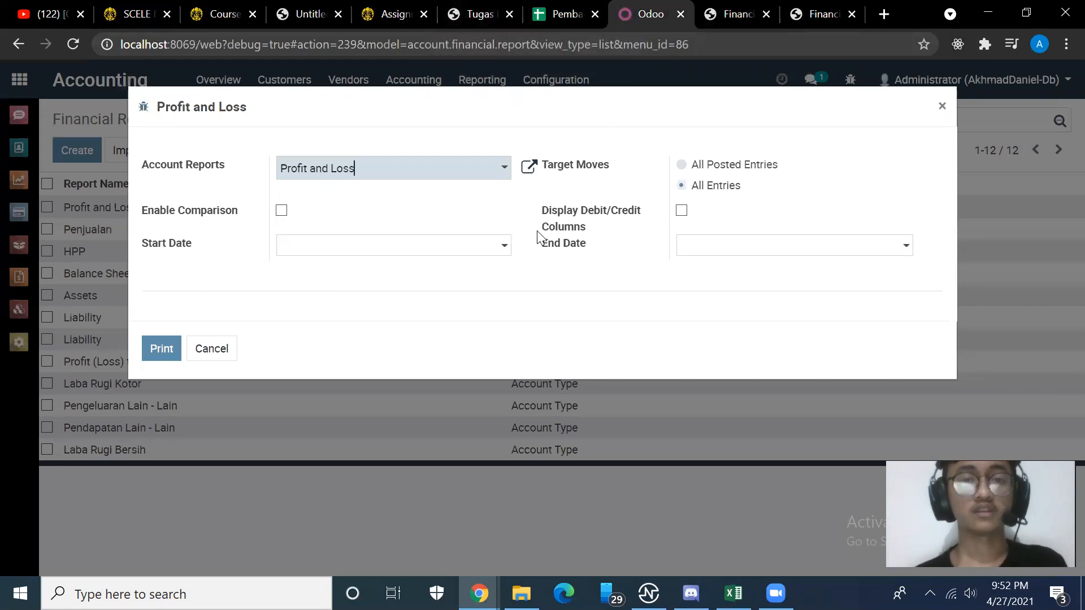
pyautogui.click(942, 107)
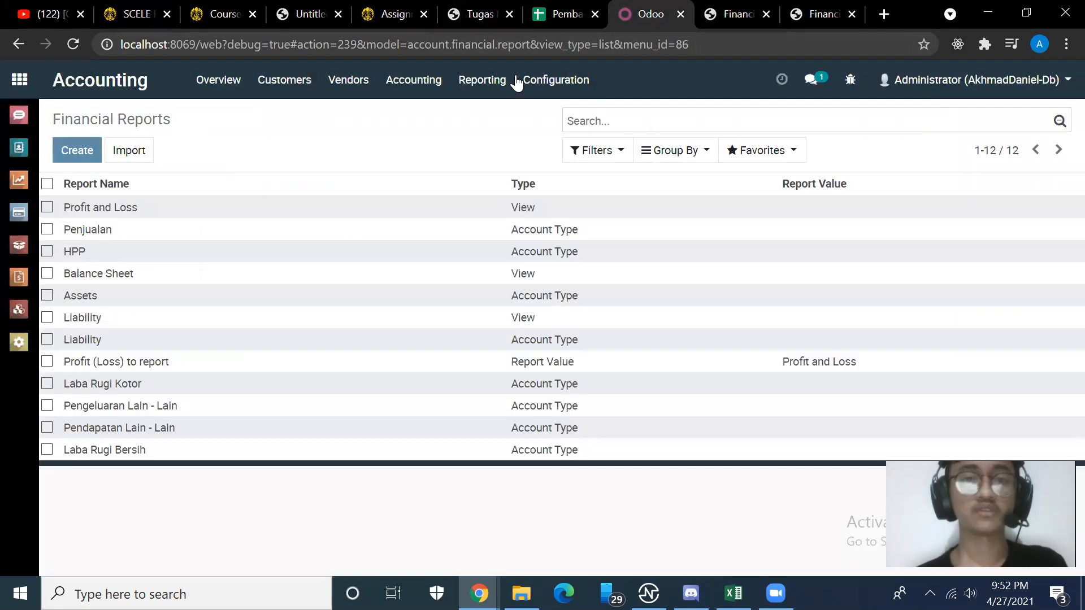
pyautogui.click(481, 80)
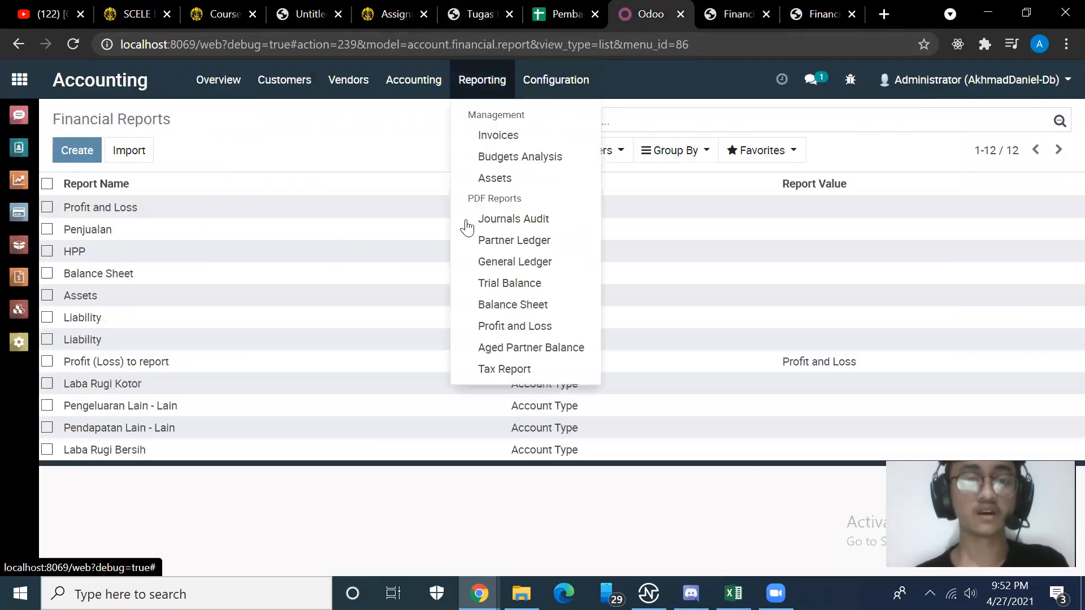
pyautogui.click(513, 309)
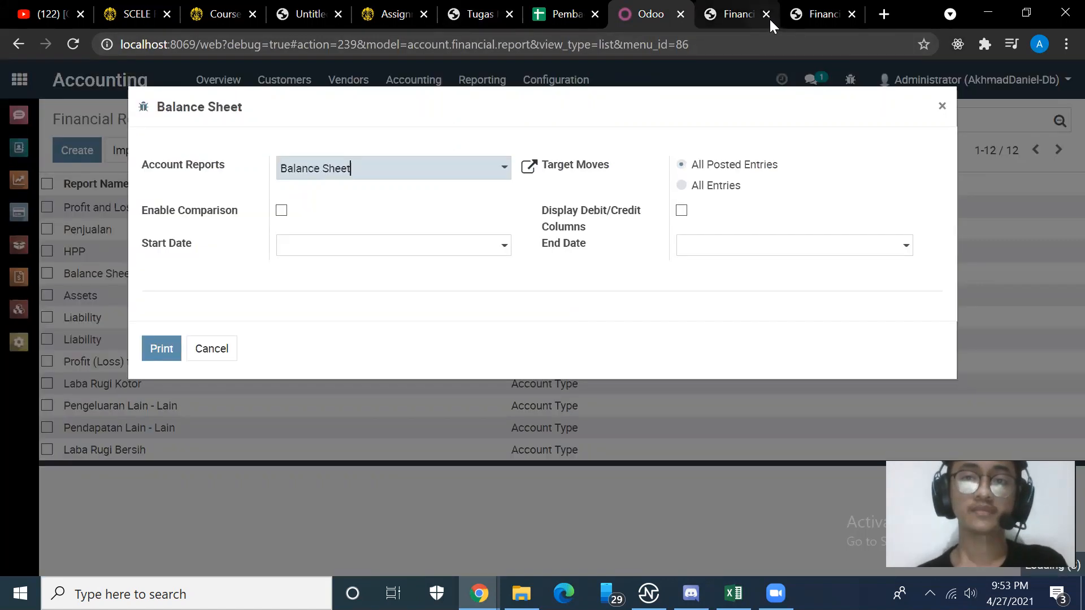
pyautogui.click(766, 13)
pyautogui.click(768, 12)
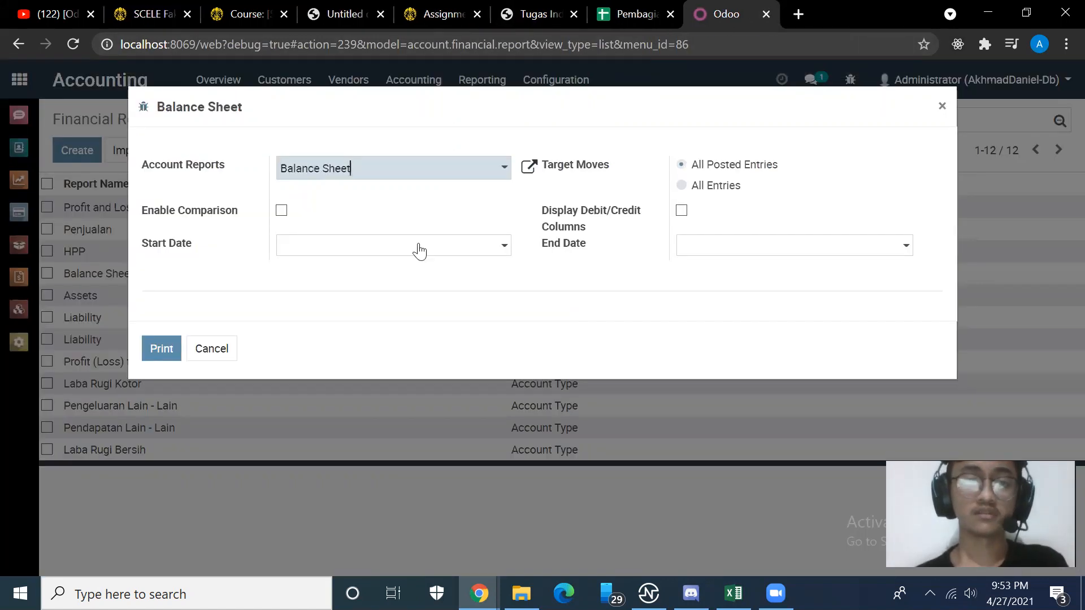
# Print the Balance Sheet for All Posted Entries, save it as Financial report (2) in Downloads and open the PDF.
pyautogui.click(148, 350)
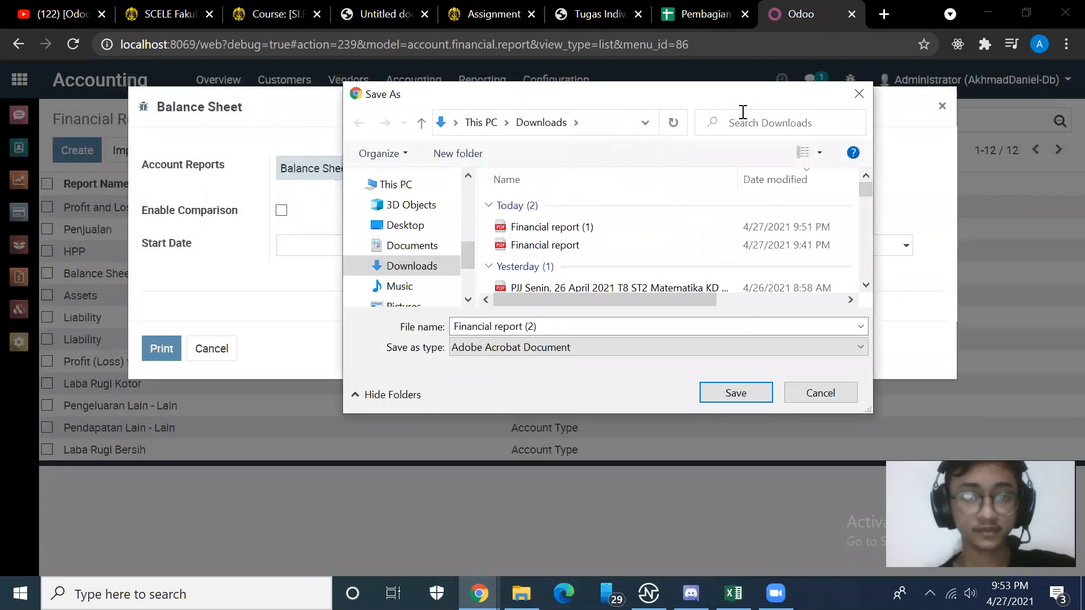
pyautogui.click(735, 392)
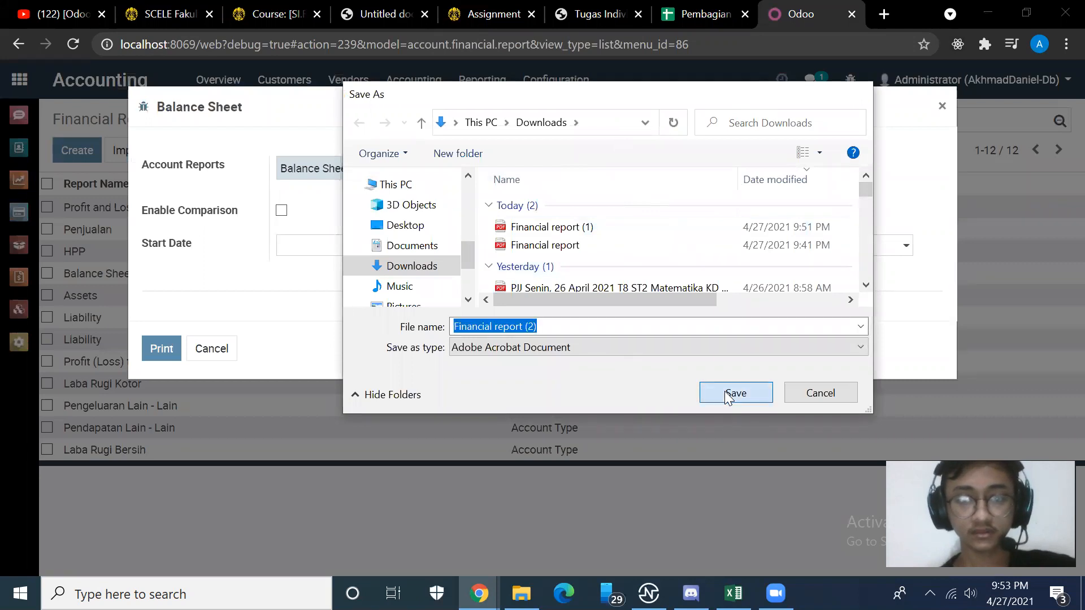
pyautogui.click(119, 548)
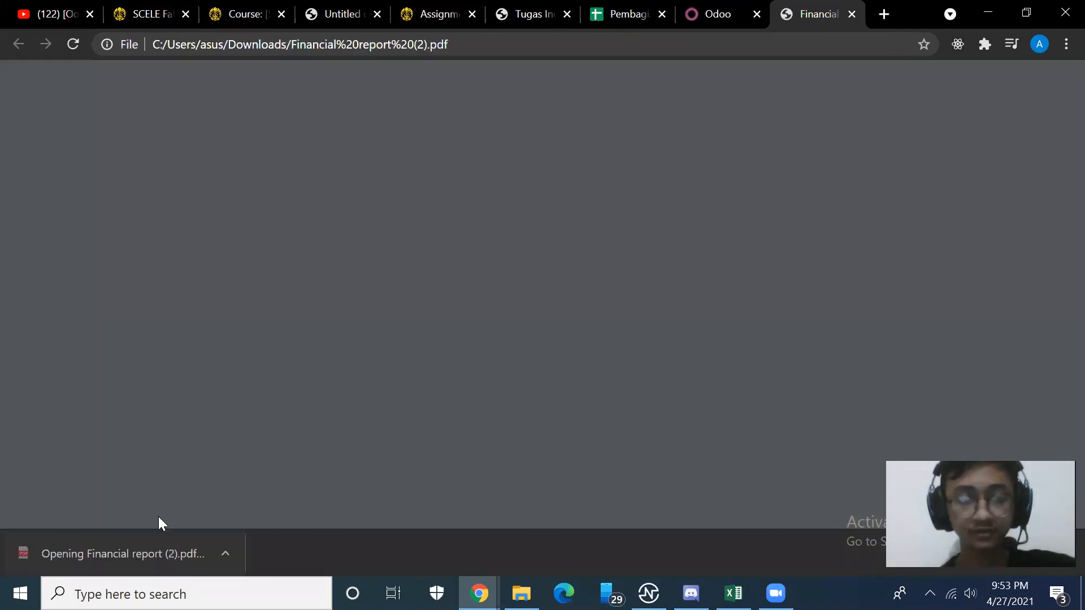
# Review the Assets and Liability sections of the Balance Sheet in the Financial report (2) PDF.
pyautogui.scroll(-6, 649, 343)
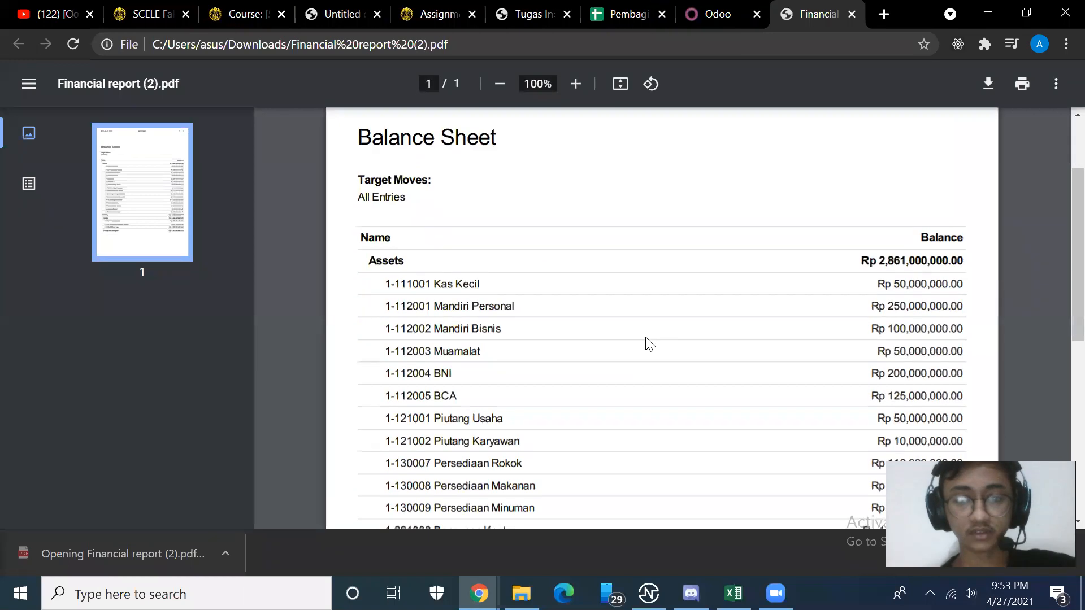
pyautogui.scroll(-2, 648, 343)
pyautogui.scroll(9, 648, 343)
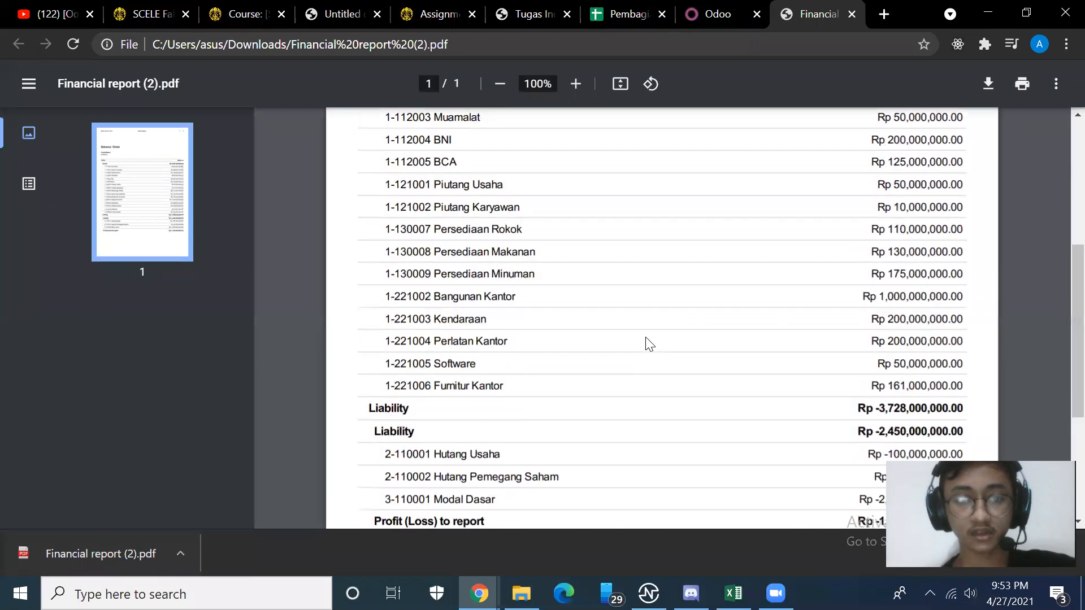
pyautogui.scroll(-1, 648, 342)
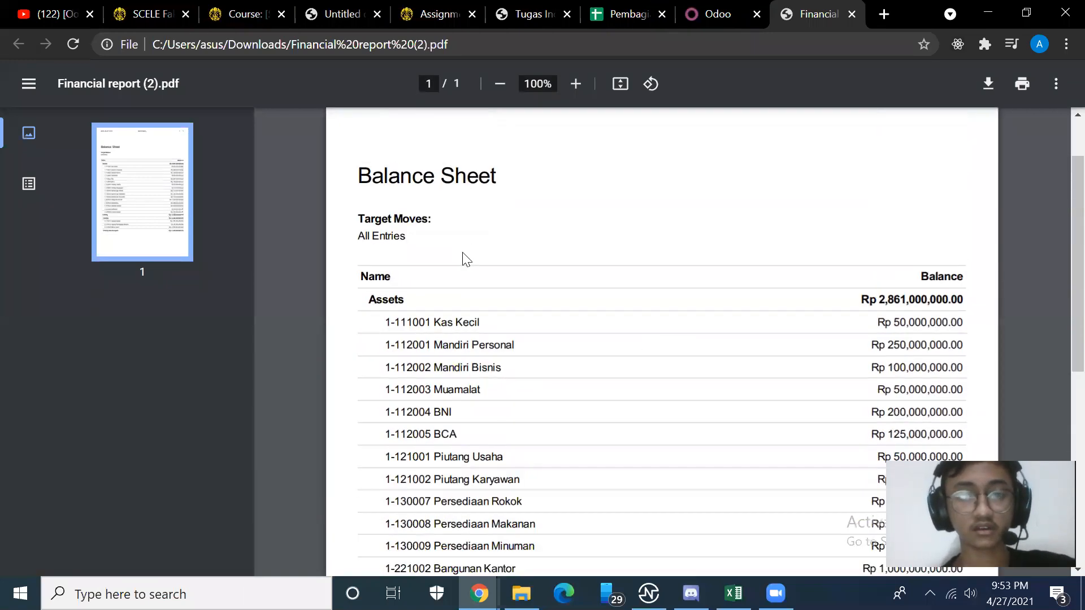
pyautogui.scroll(-3, 678, 440)
pyautogui.scroll(3, 689, 439)
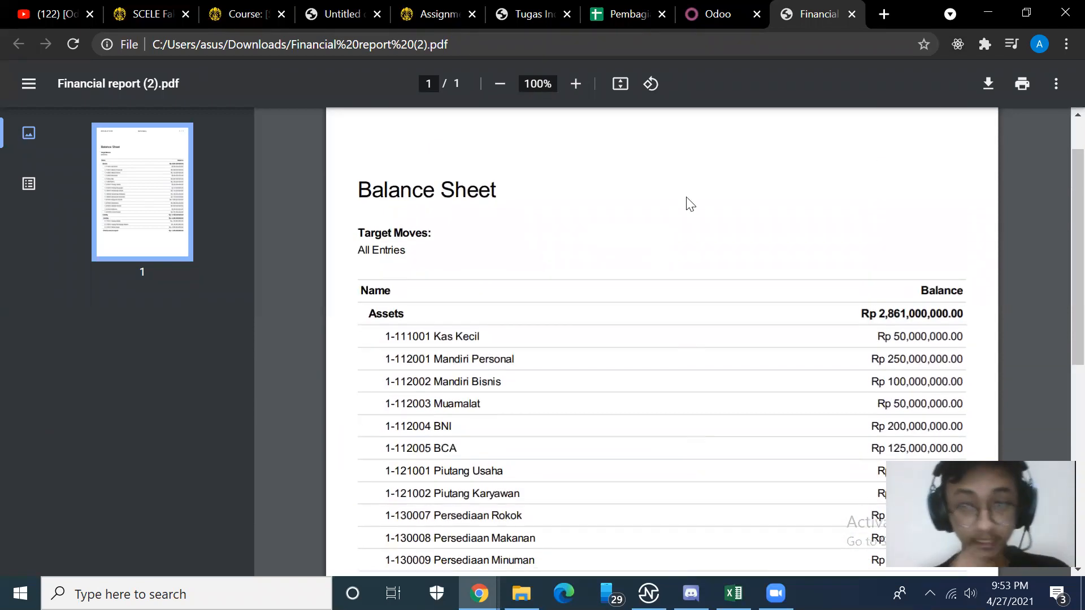
# Return to Odoo, dismiss the Balance Sheet report dialog and reload the Account Reports configuration list.
pyautogui.click(691, 2)
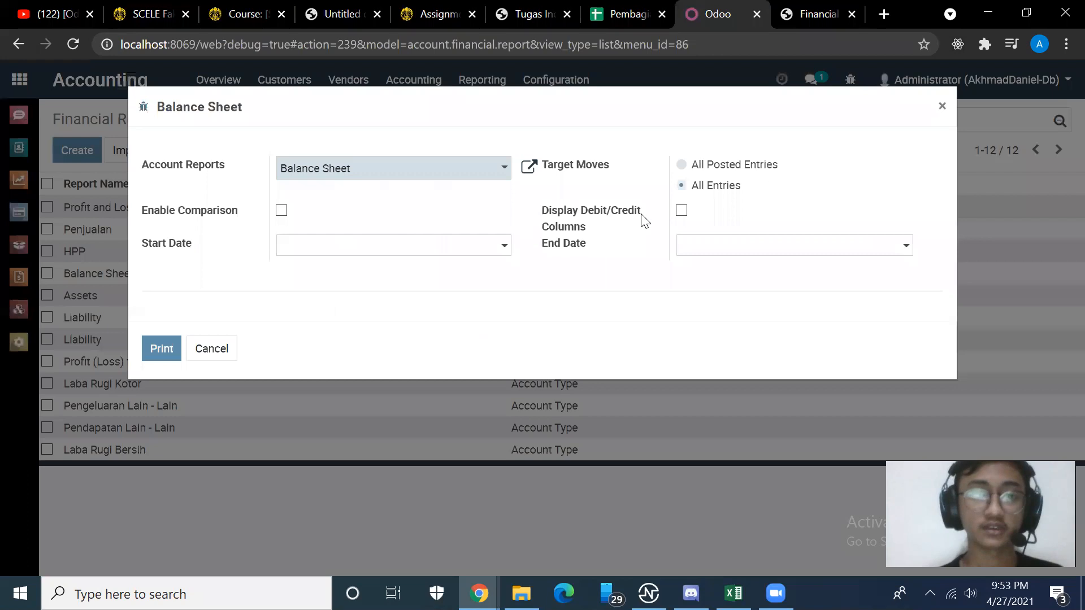
pyautogui.click(941, 106)
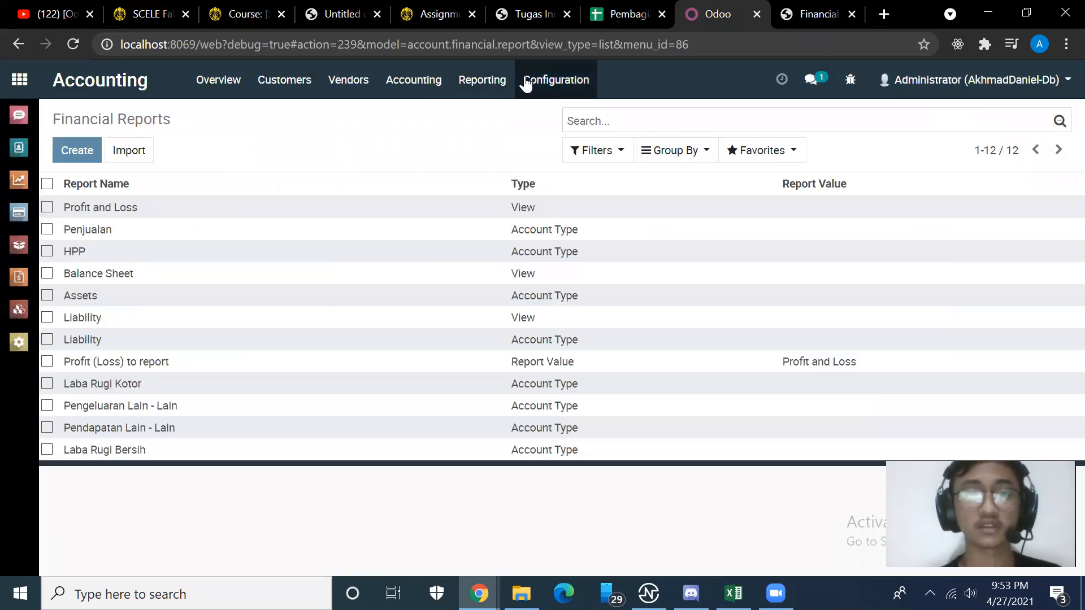
pyautogui.click(520, 83)
pyautogui.scroll(-1, 579, 314)
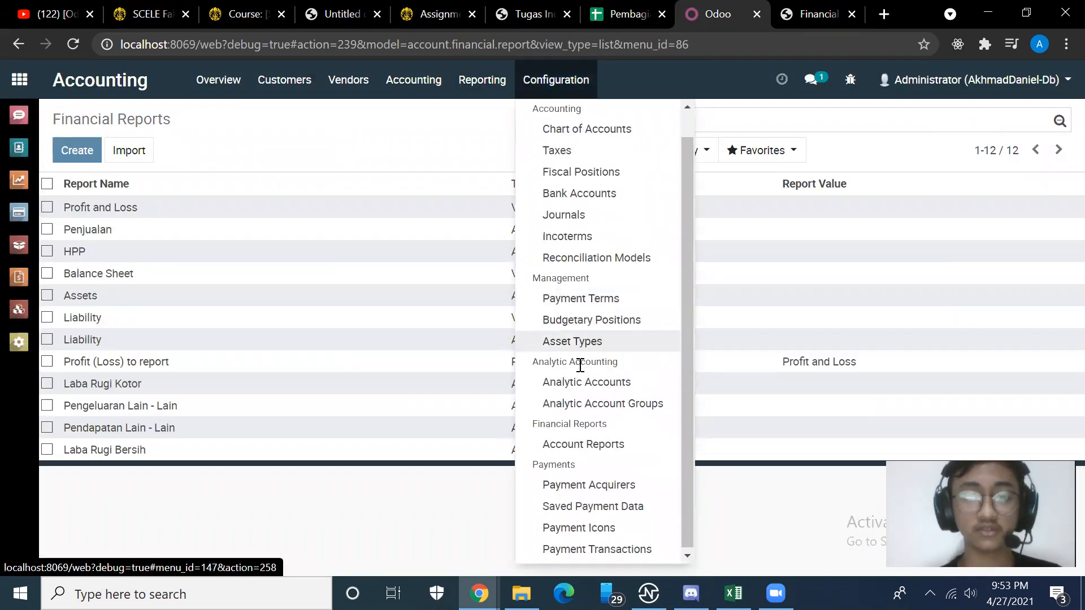
pyautogui.click(577, 447)
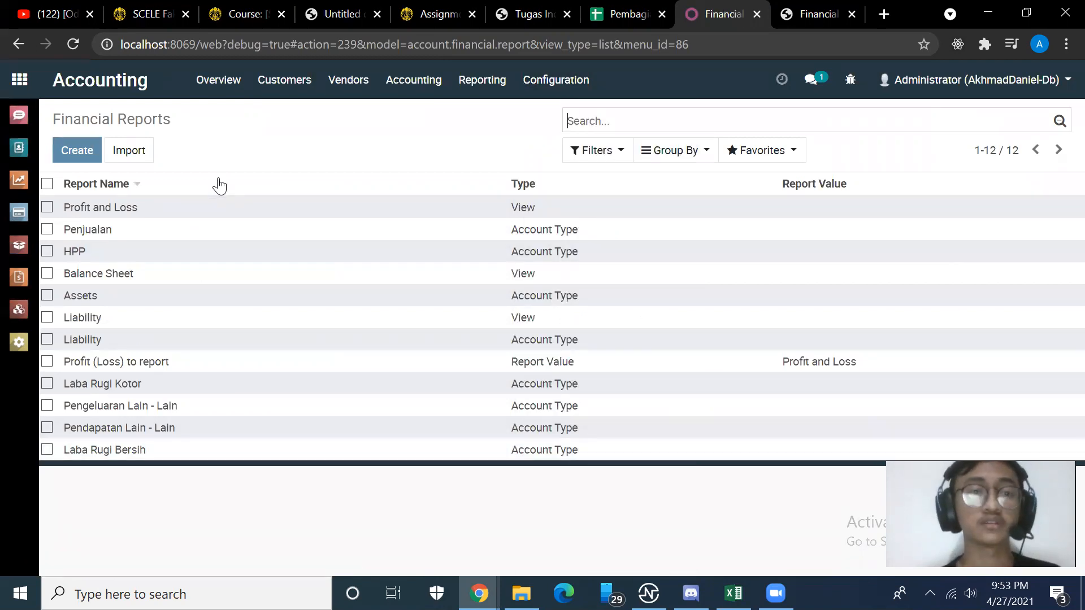
# Group the financial reports by Parent Report and expand the Balance Sheet group.
pyautogui.click(639, 151)
pyautogui.click(672, 183)
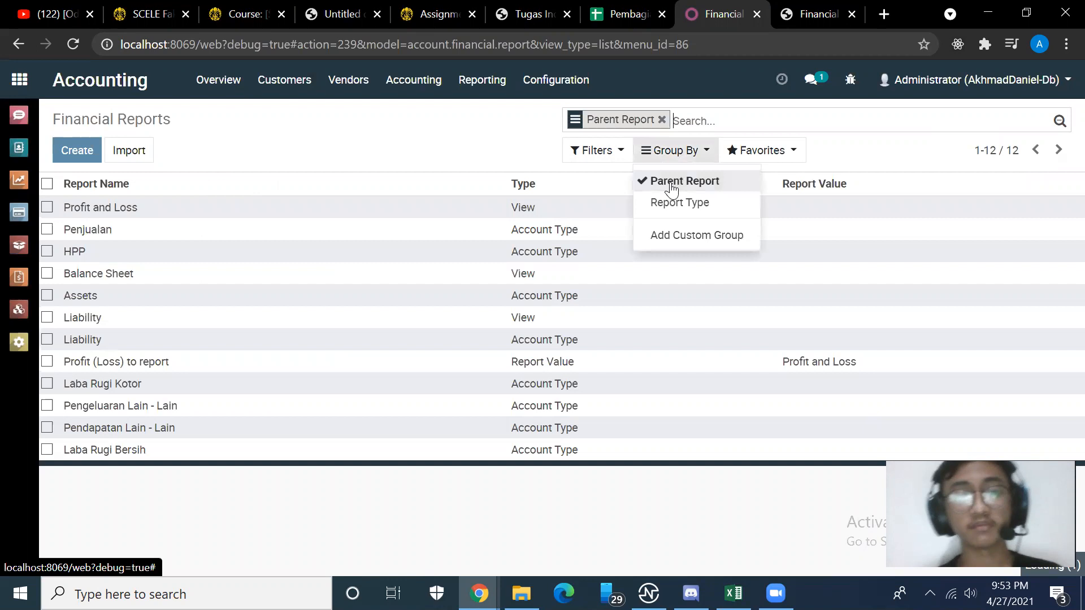
pyautogui.click(56, 241)
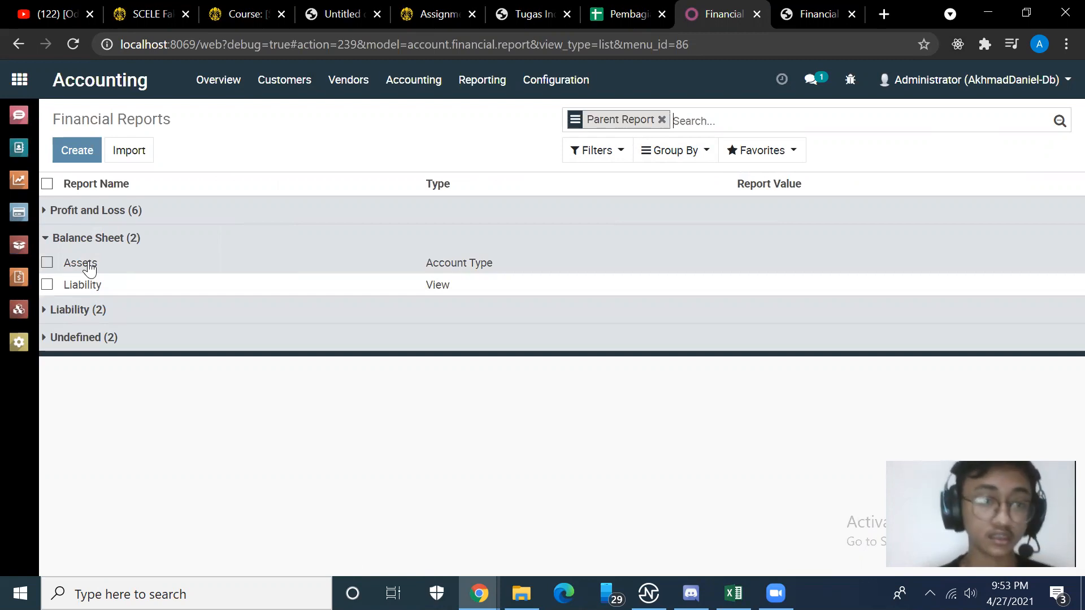
# Switch to the Laporan Keuangan workbook in Excel, examine the account hierarchy on the Neraca sheet and return to Odoo.
pyautogui.hotkey('alt', 'Tab')
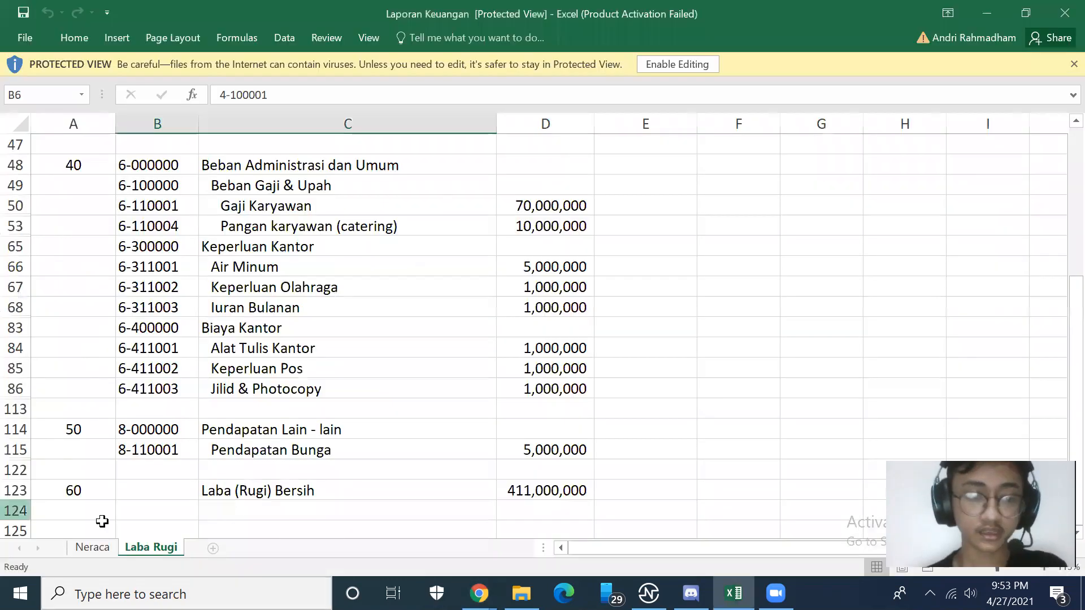
pyautogui.click(92, 547)
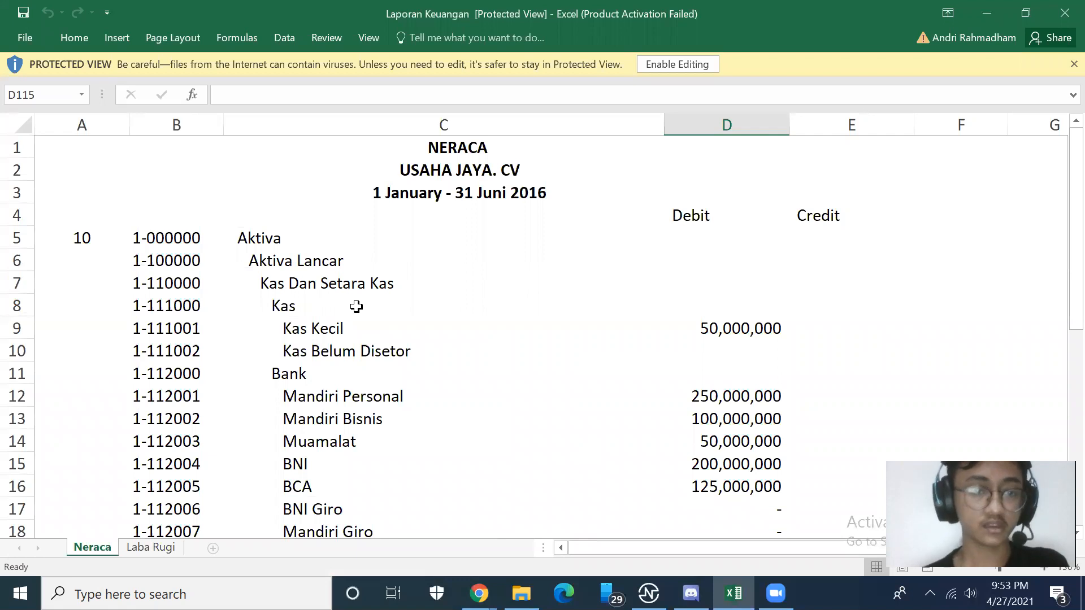
pyautogui.hotkey('alt', 'Tab')
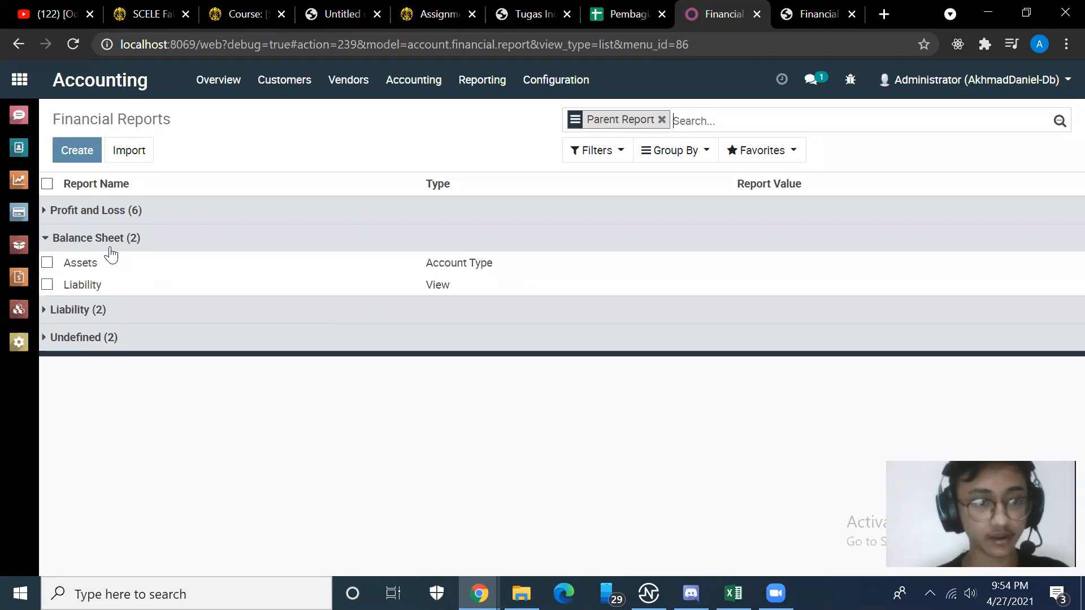
# Create a financial report named Aktiva with parent Balance Sheet, type View and sequence 10.
pyautogui.click(72, 150)
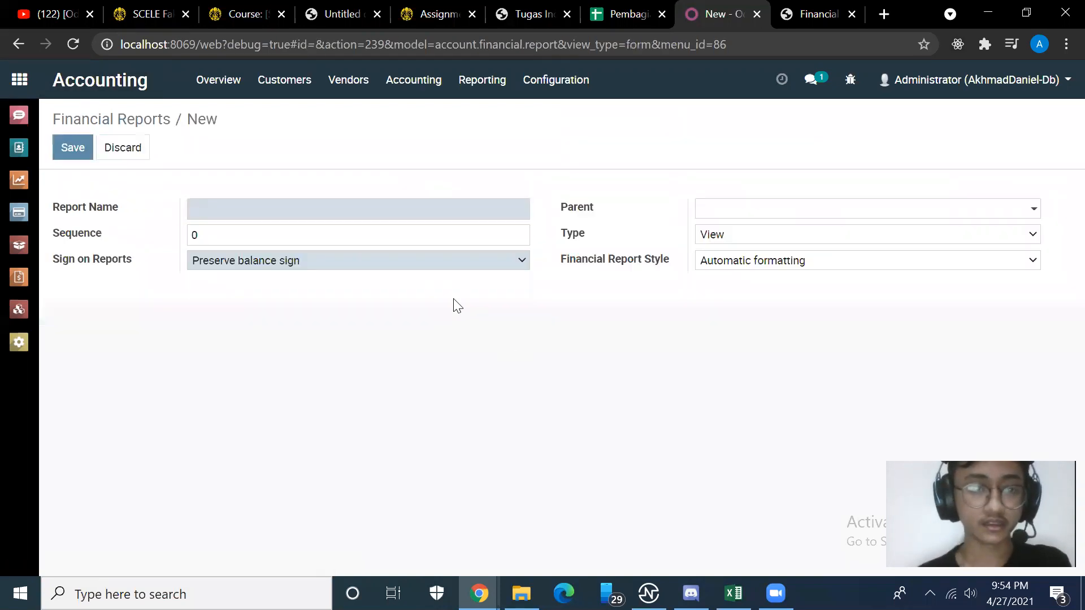
pyautogui.write('Aktiva')
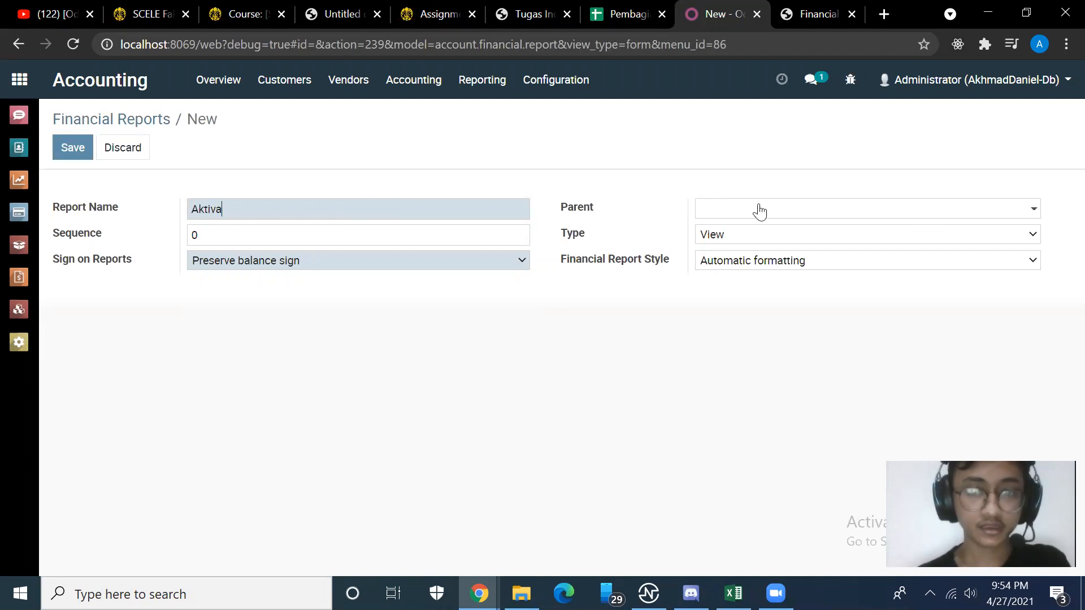
pyautogui.click(791, 212)
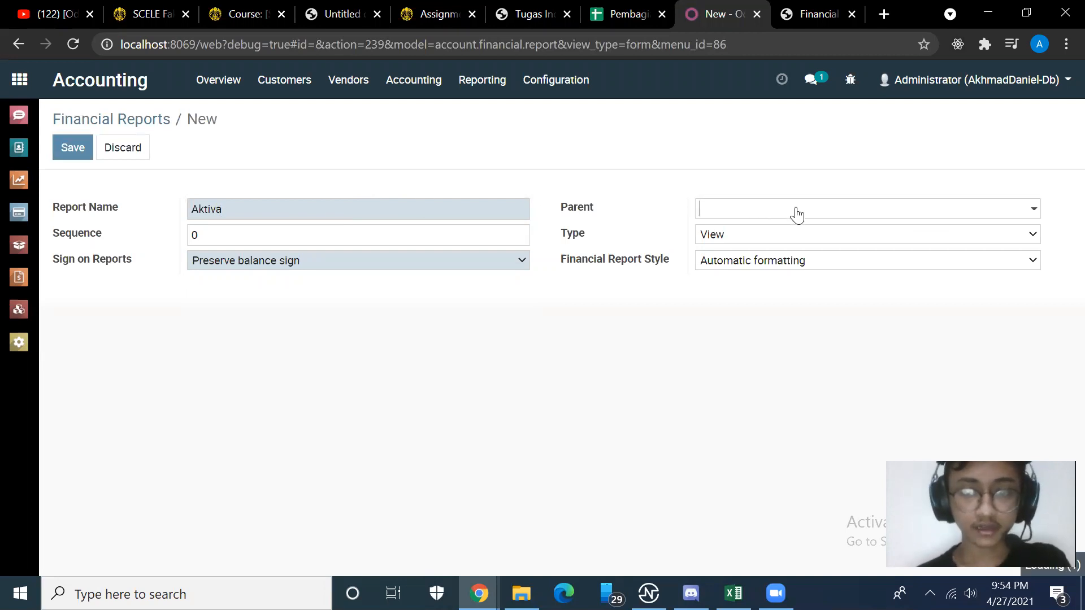
pyautogui.click(763, 298)
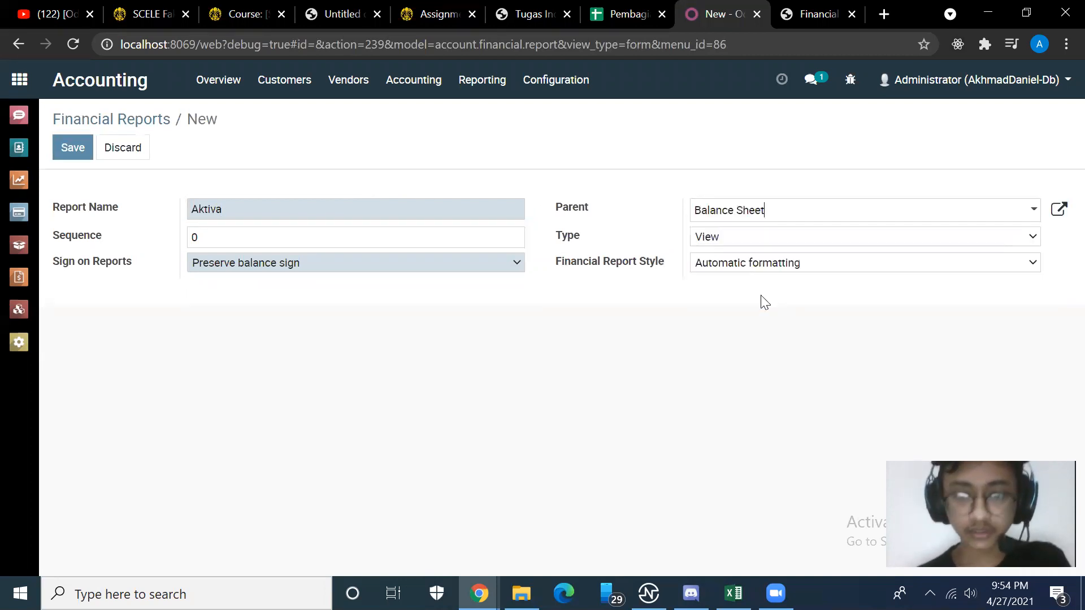
pyautogui.click(723, 239)
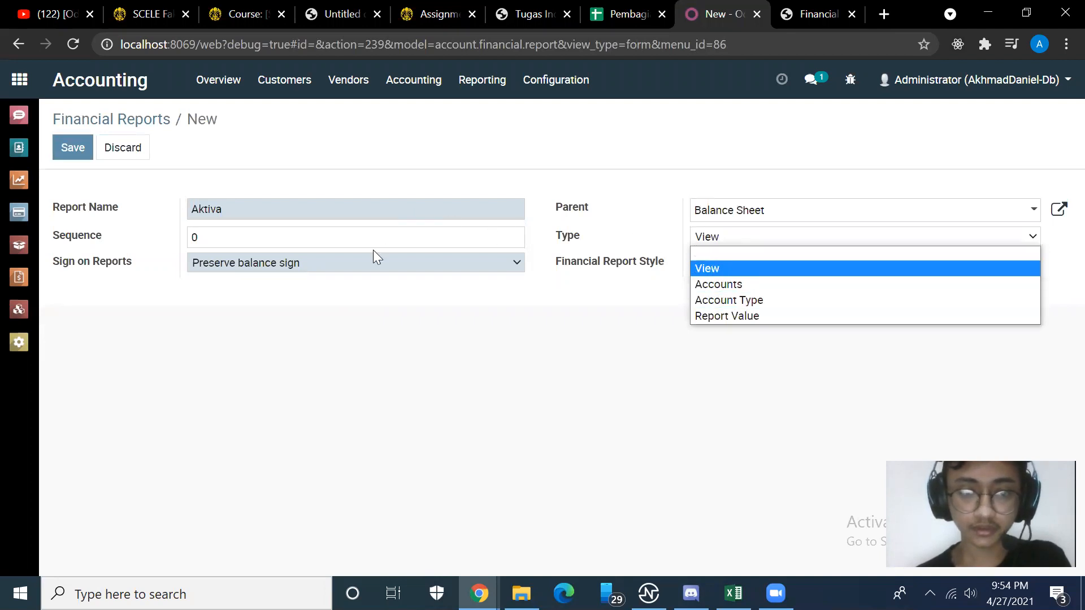
pyautogui.click(317, 229)
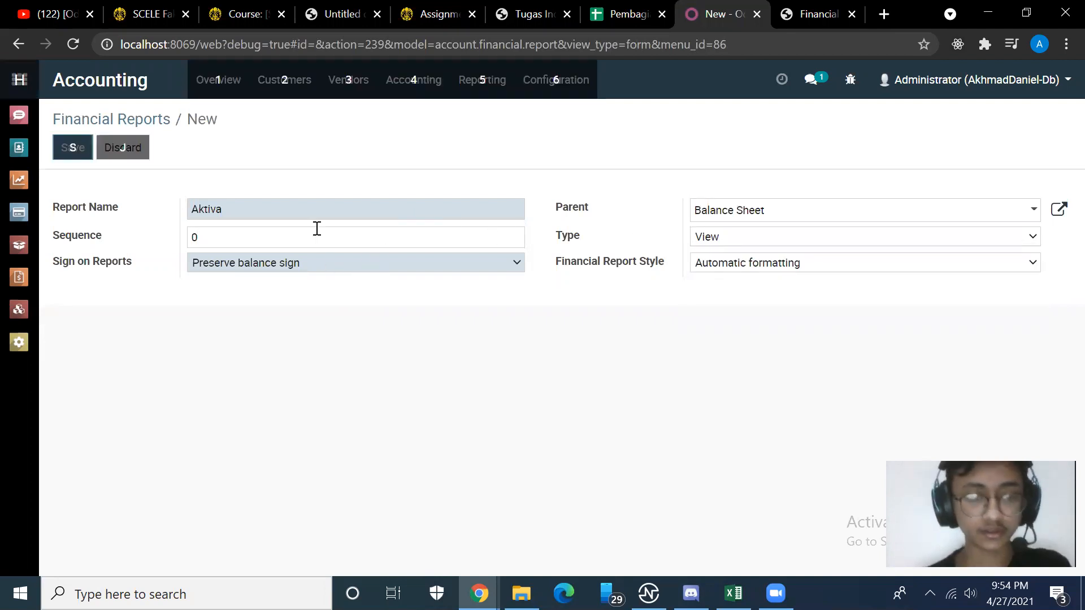
pyautogui.hotkey('alt', 'Tab')
pyautogui.hotkey('alt', 'Tab')
pyautogui.press('BackSpace')
pyautogui.write('10')
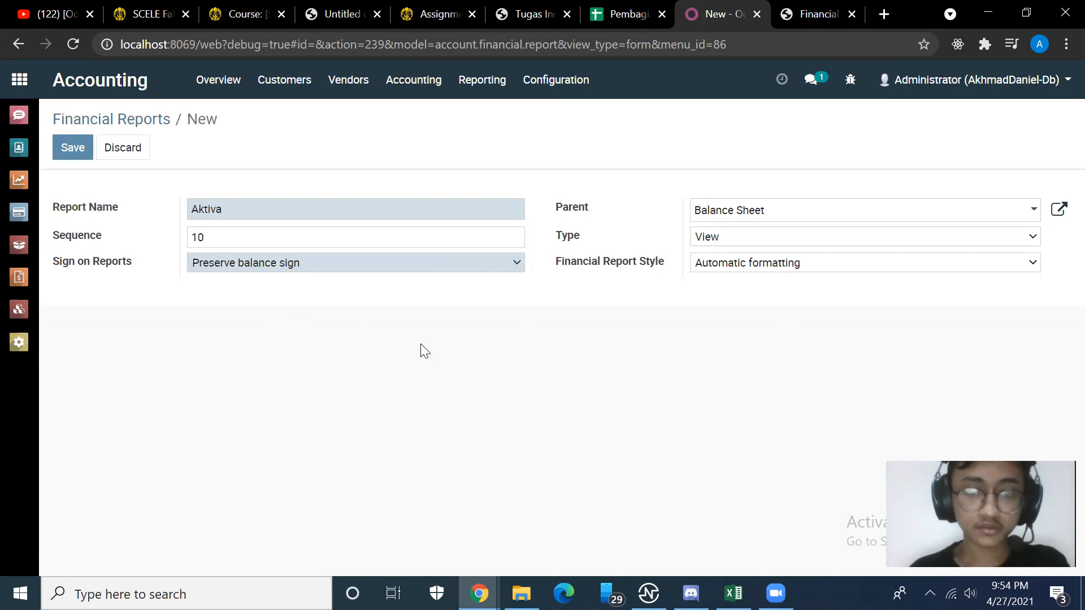
# Compare the new Aktiva report form with the Aktiva rows on the Excel Neraca sheet.
pyautogui.hotkey('alt', 'Tab')
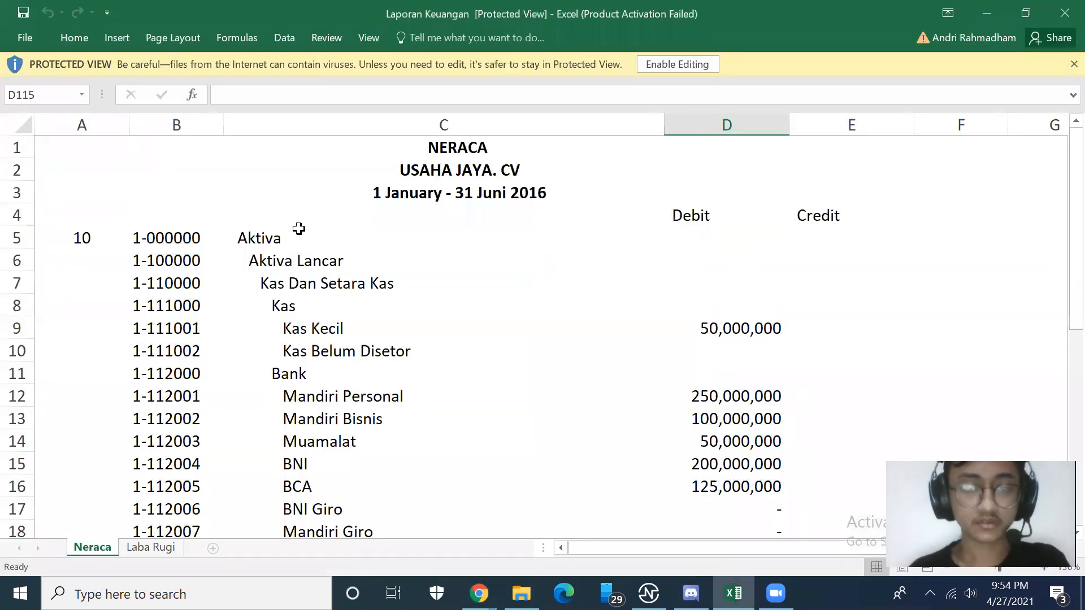
pyautogui.hotkey('alt', 'Tab')
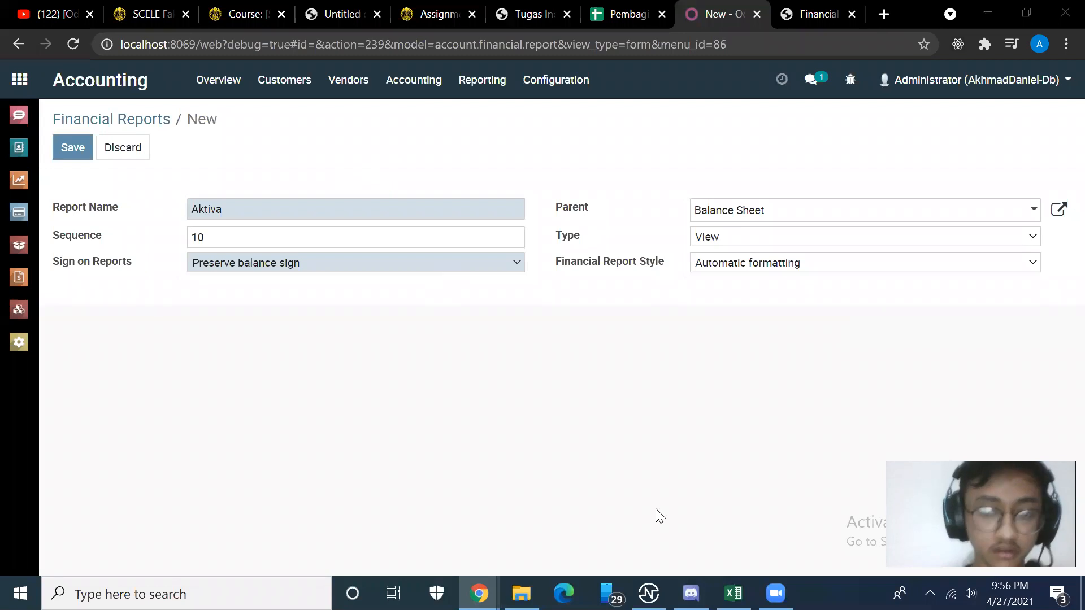
pyautogui.click(733, 593)
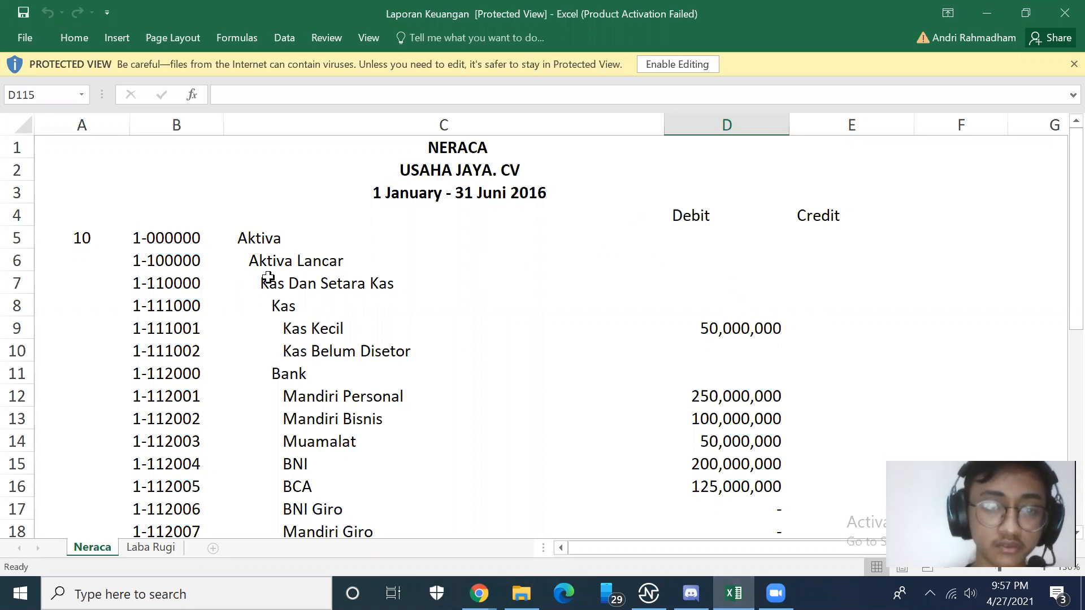
pyautogui.scroll(-1, 271, 282)
pyautogui.scroll(-1, 271, 283)
pyautogui.scroll(2, 271, 285)
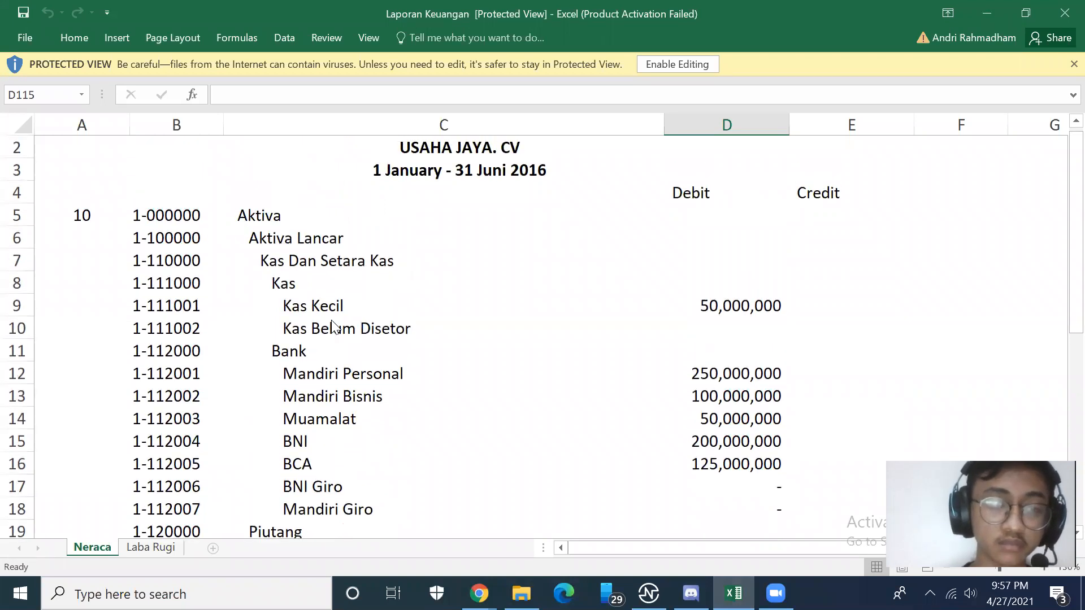
pyautogui.hotkey('alt', 'Tab')
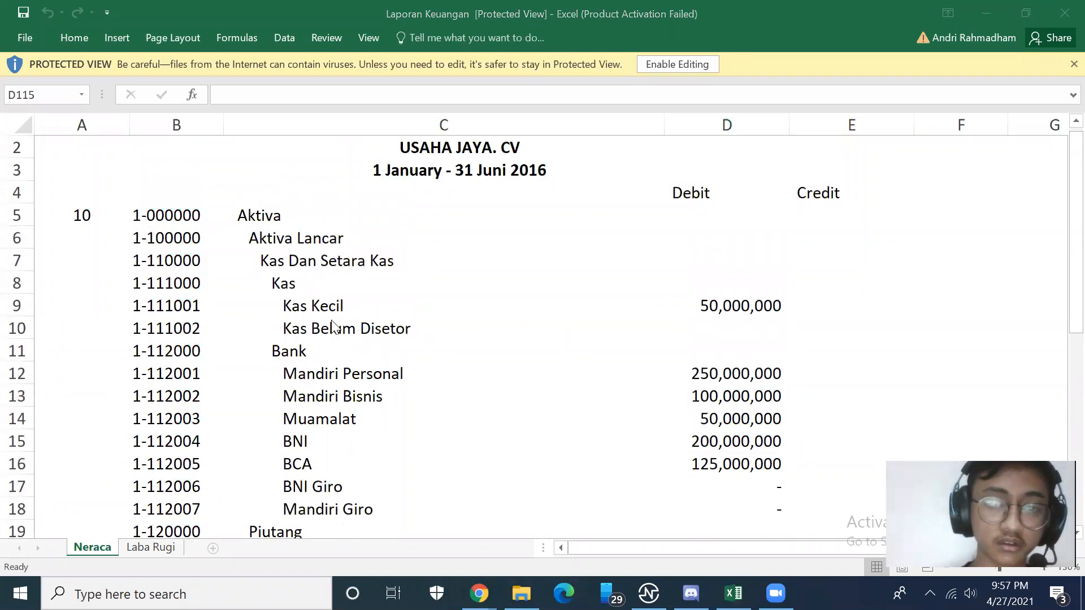
pyautogui.hotkey('alt', 'Tab')
pyautogui.press('Tab')
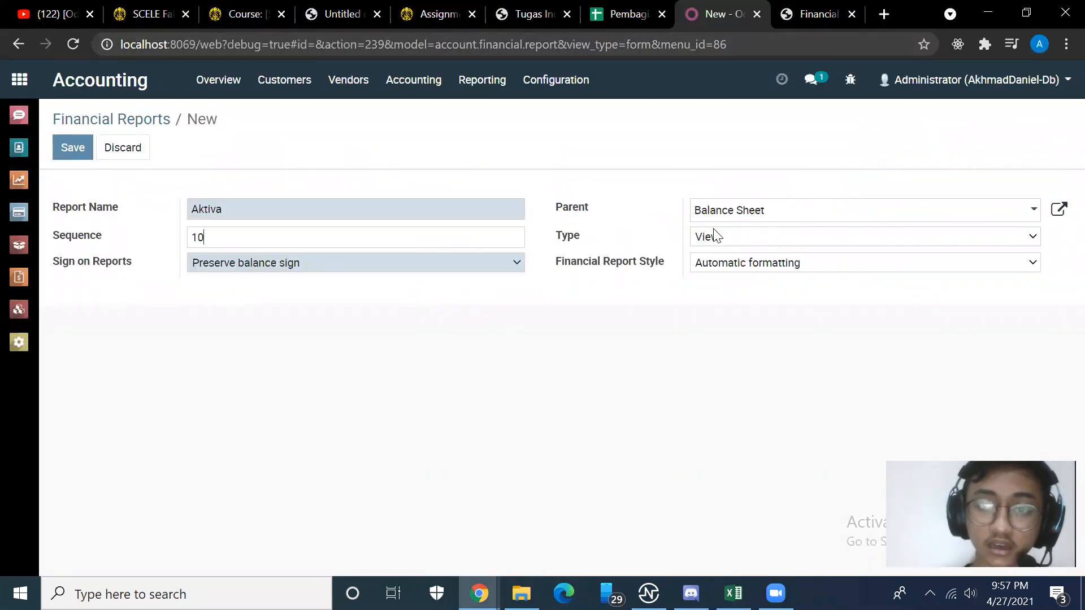
pyautogui.hotkey('alt', 'Tab')
pyautogui.hotkey('alt', 'Tab')
pyautogui.hotkey('alt', 'Tab')
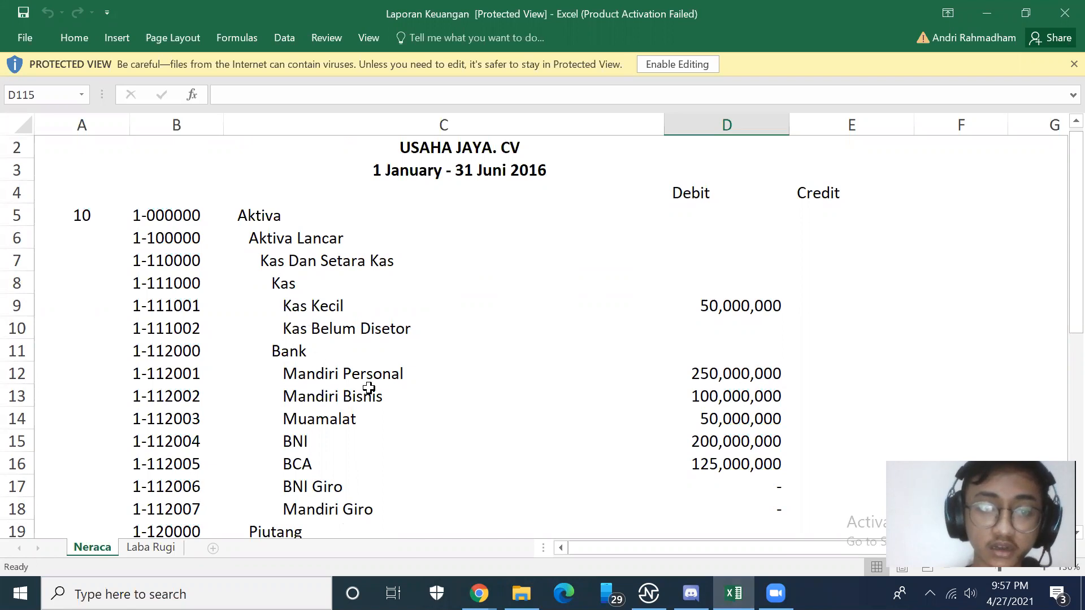
pyautogui.hotkey('alt', 'Tab')
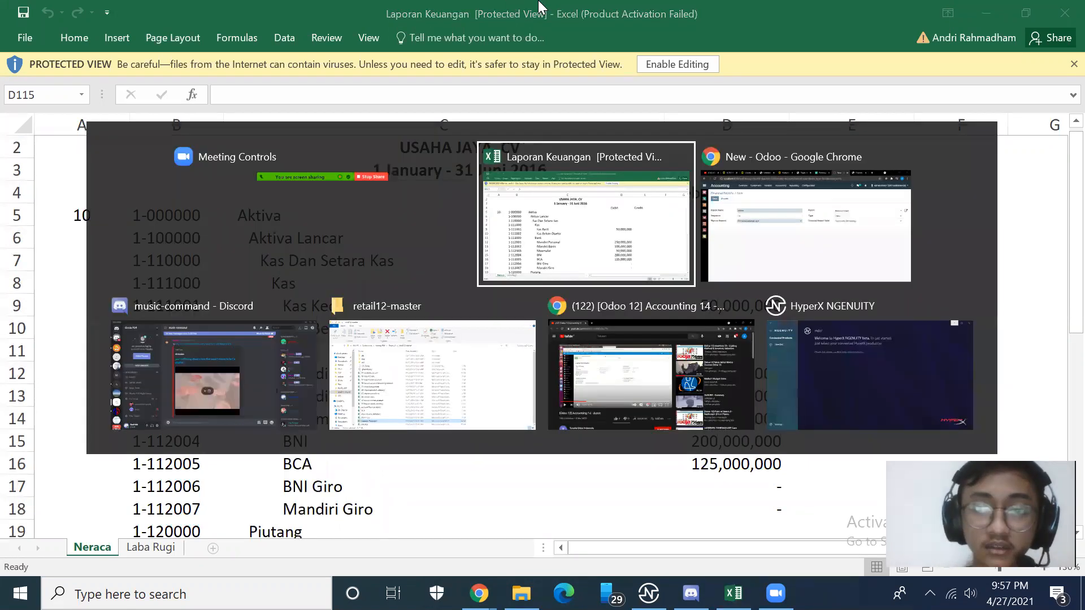
pyautogui.hotkey('alt', 'Tab')
# Keep the Aktiva report's type as View and save the report.
pyautogui.click(724, 236)
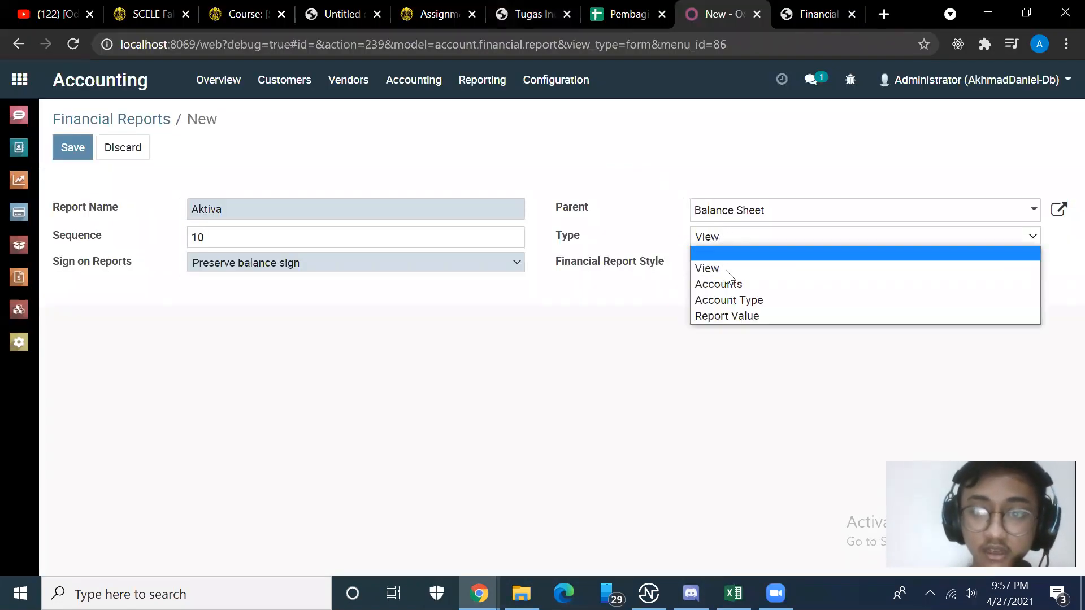
pyautogui.click(602, 314)
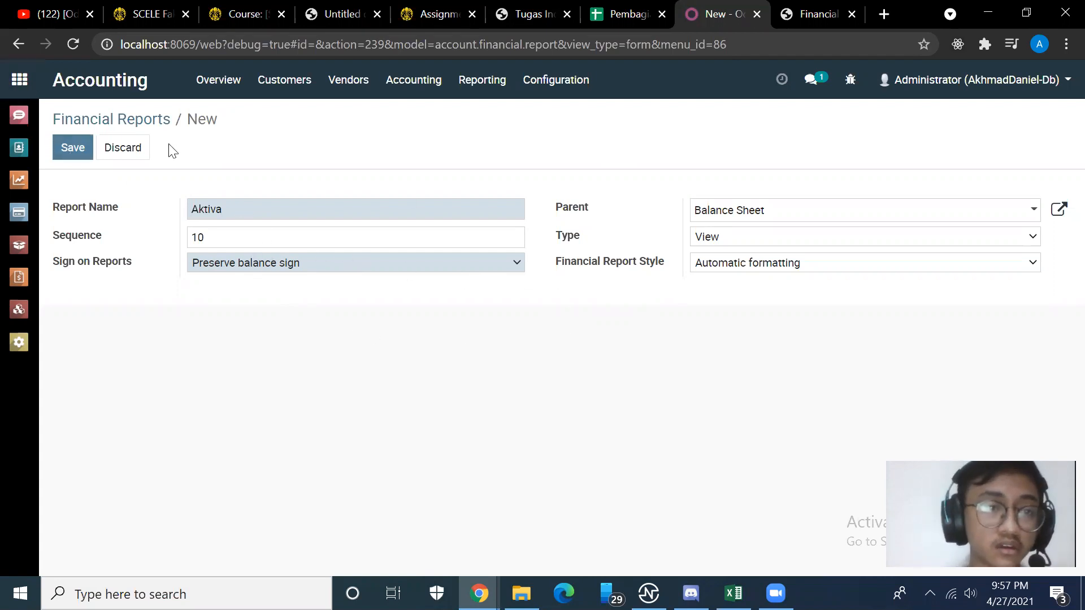
pyautogui.click(65, 147)
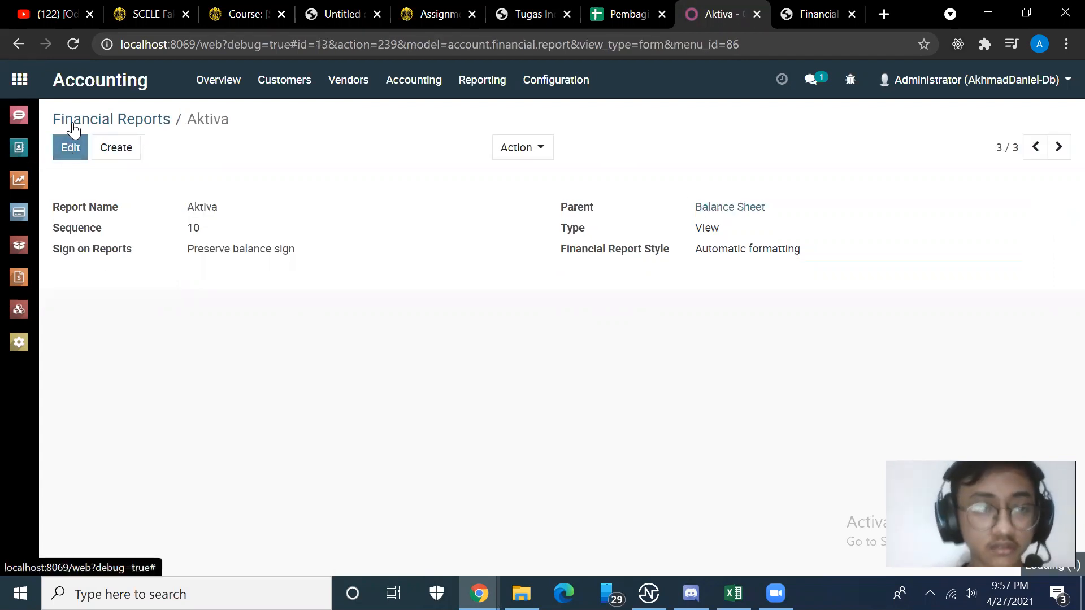
# Start a new financial report and check the Neraca sheet in Excel for the level below Aktiva.
pyautogui.click(74, 121)
pyautogui.click(77, 150)
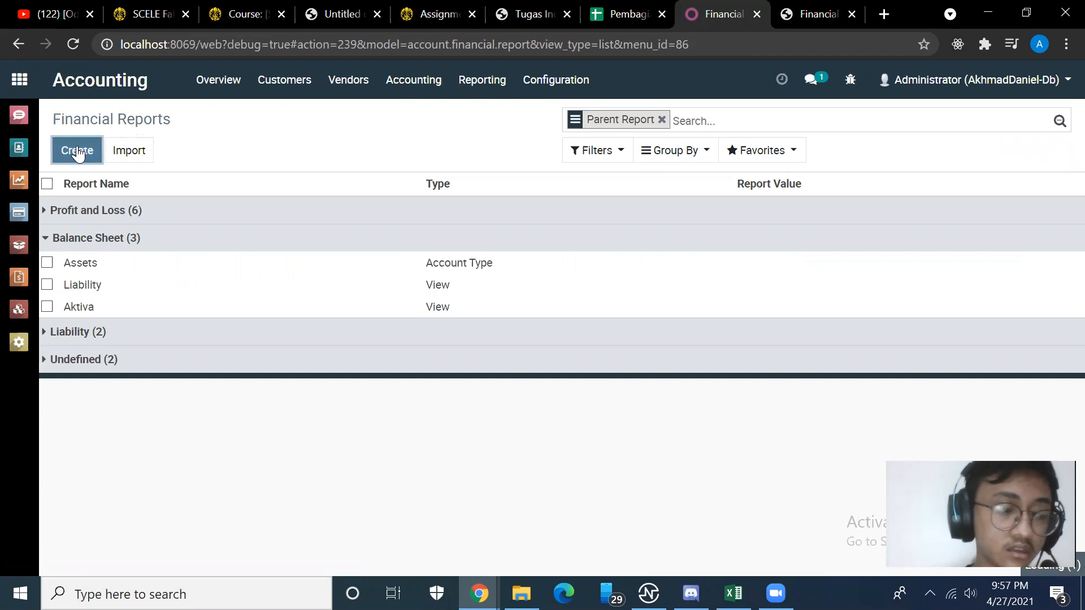
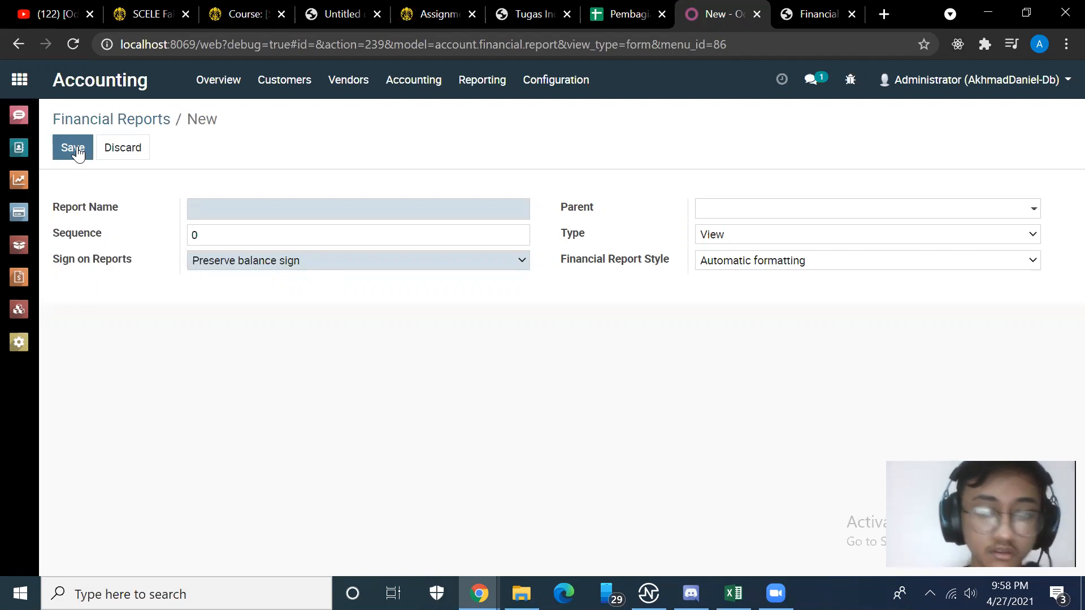
pyautogui.hotkey('alt', 'Tab')
pyautogui.hotkey('alt', 'Tab')
pyautogui.press('Tab')
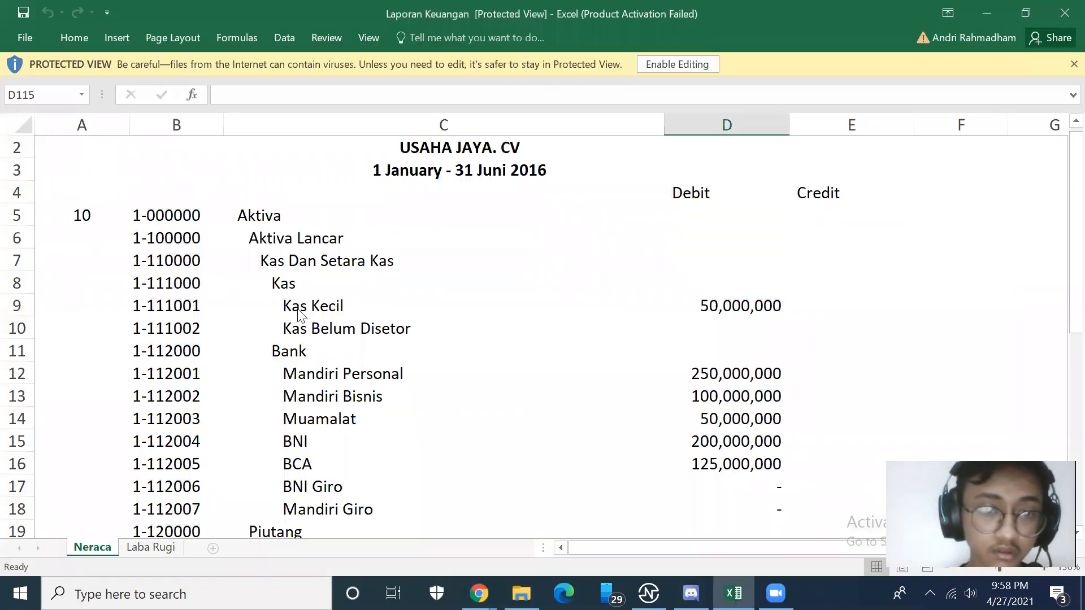
pyautogui.hotkey('alt', 'Tab')
pyautogui.hotkey('alt', 'Tab')
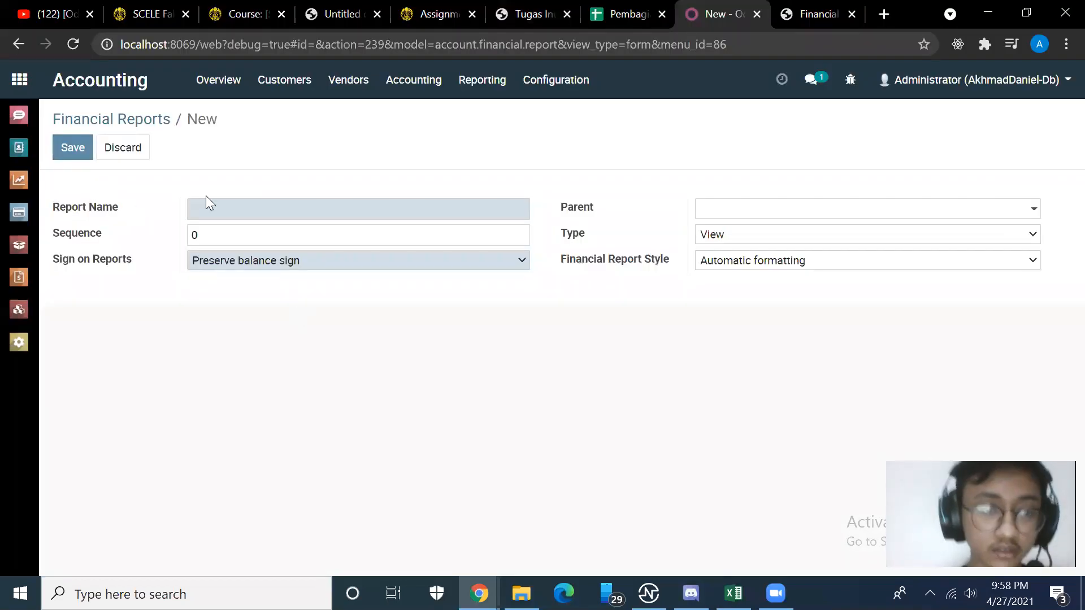
# Name the new financial report Aktiva Lancar.
pyautogui.write('A')
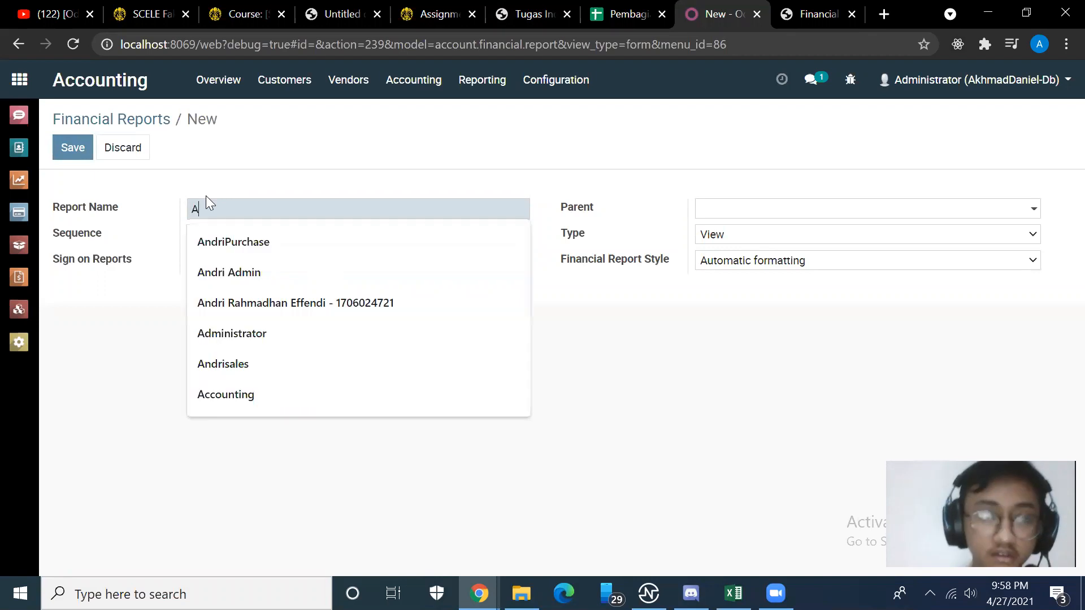
pyautogui.write('kt')
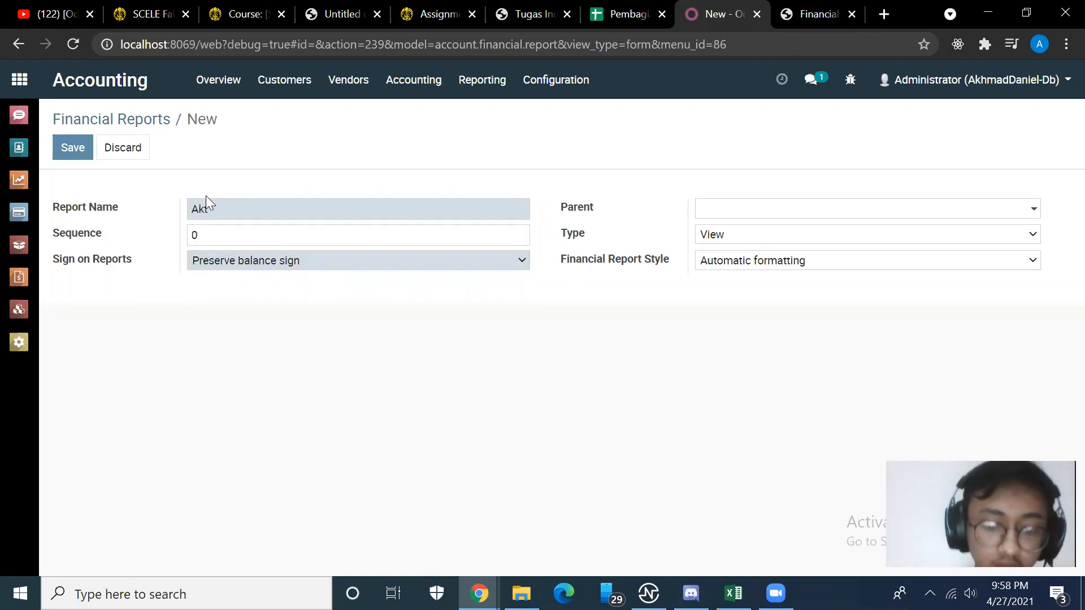
pyautogui.write('iva L')
pyautogui.hotkey('alt', 'Tab')
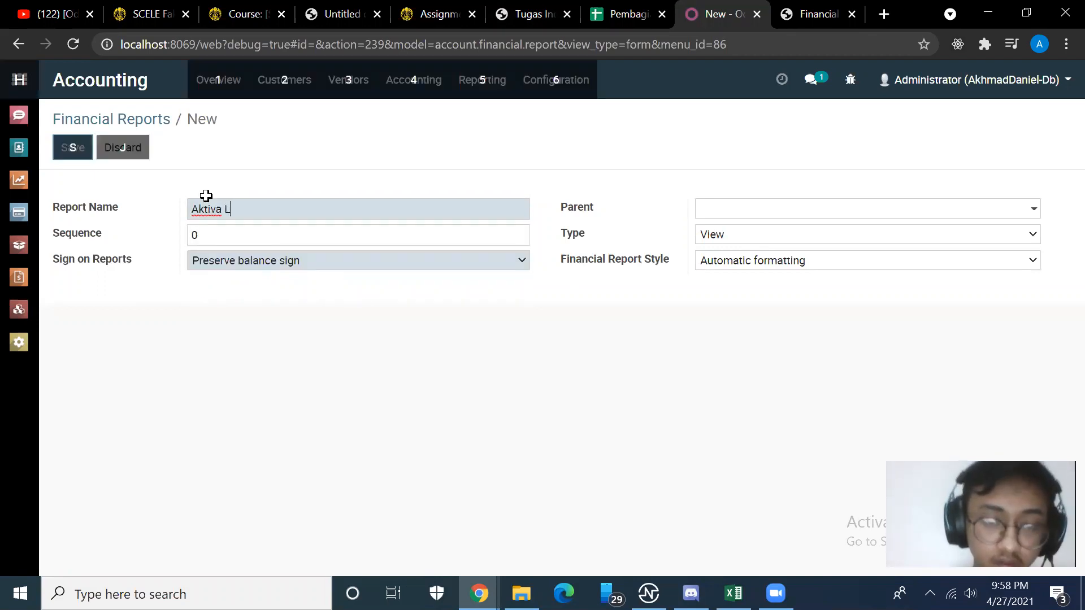
pyautogui.hotkey('alt', 'Tab')
pyautogui.write('a')
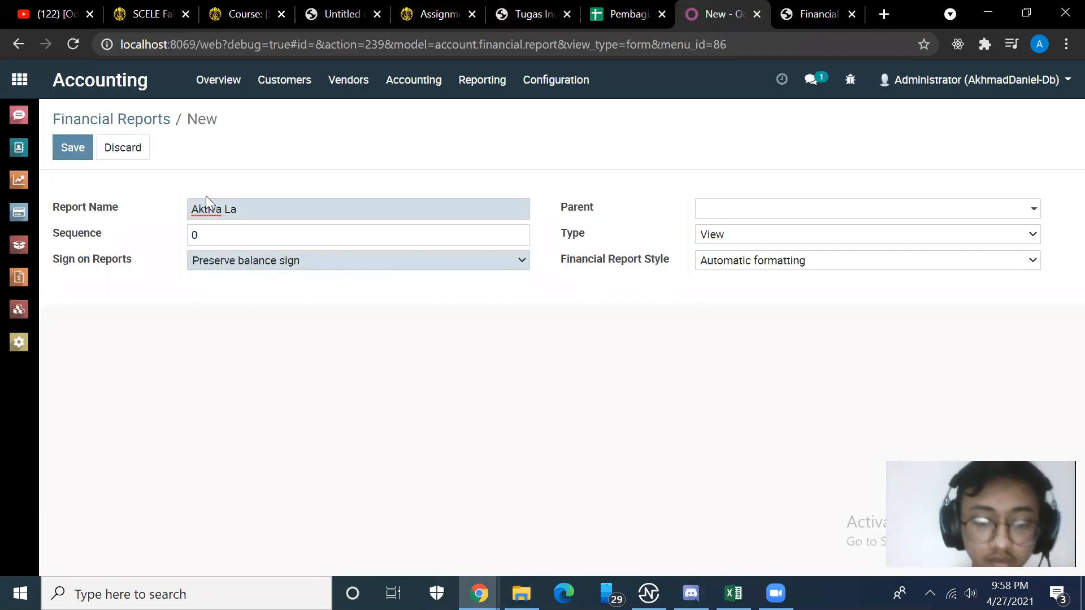
pyautogui.write('ncar')
# Set the Aktiva Lancar report's parent to Aktiva and its type to Account Type.
pyautogui.click(875, 211)
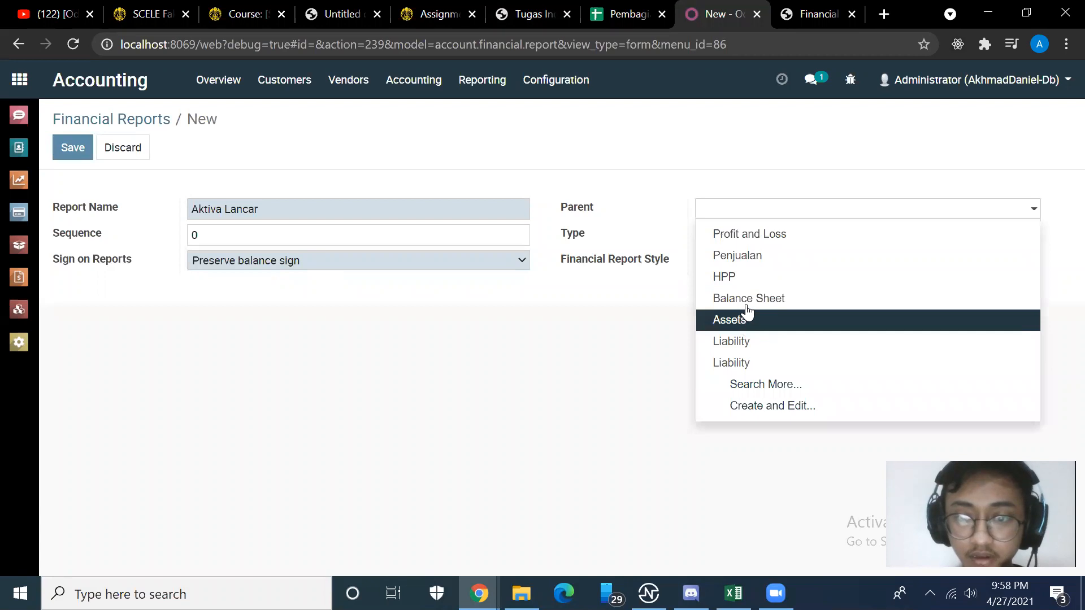
pyautogui.write('a')
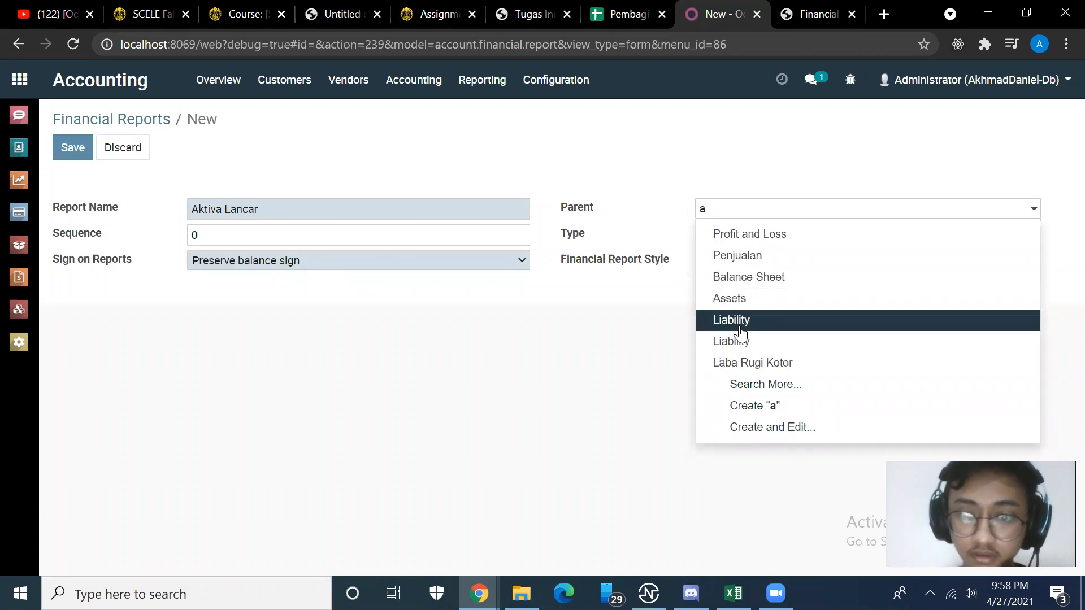
pyautogui.press('BackSpace')
pyautogui.write('A')
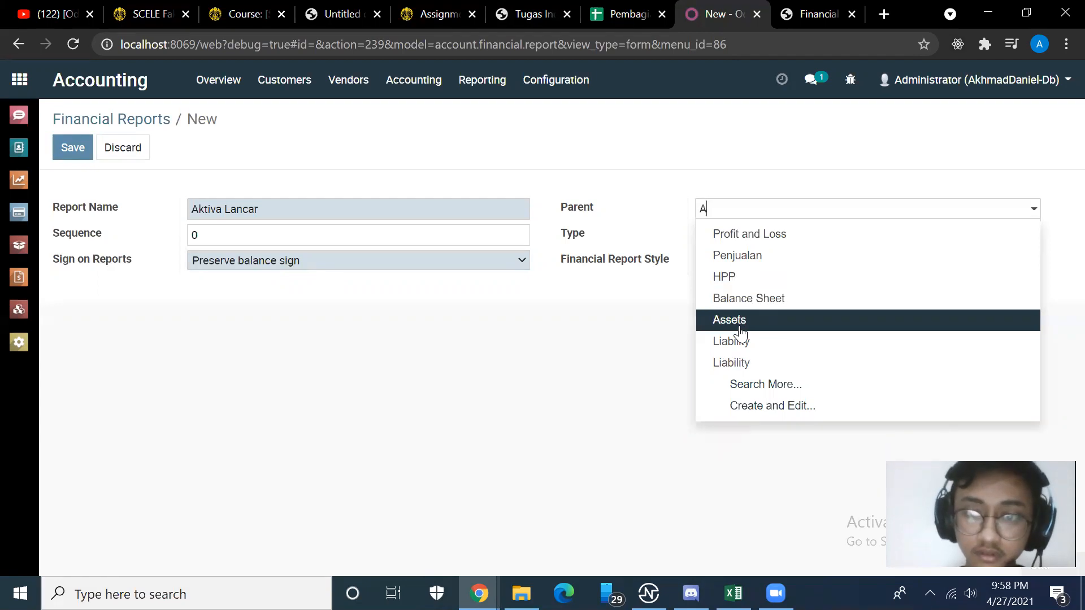
pyautogui.write('k')
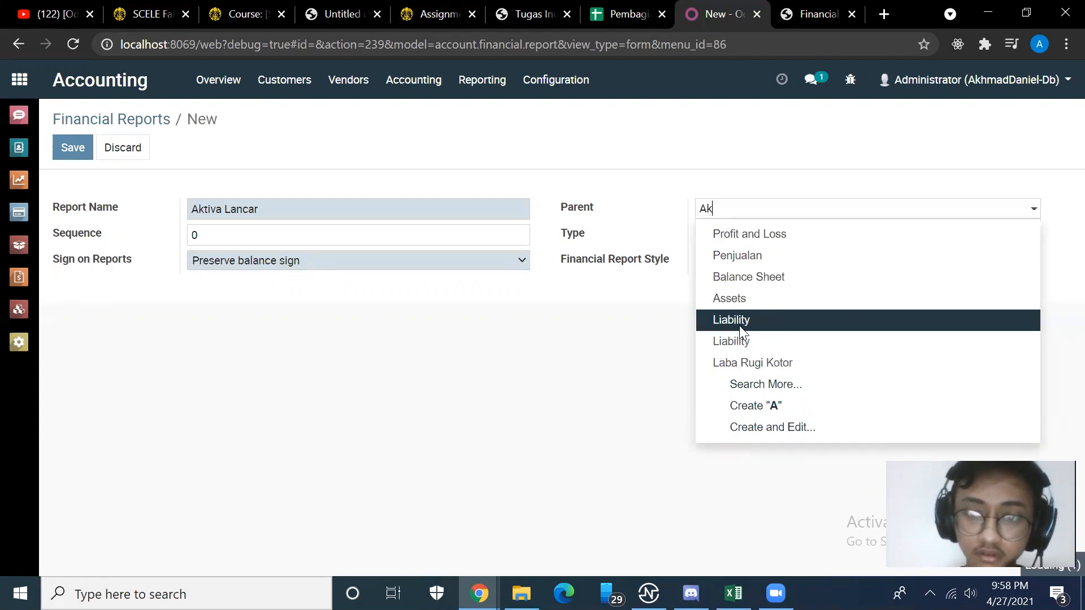
pyautogui.click(733, 240)
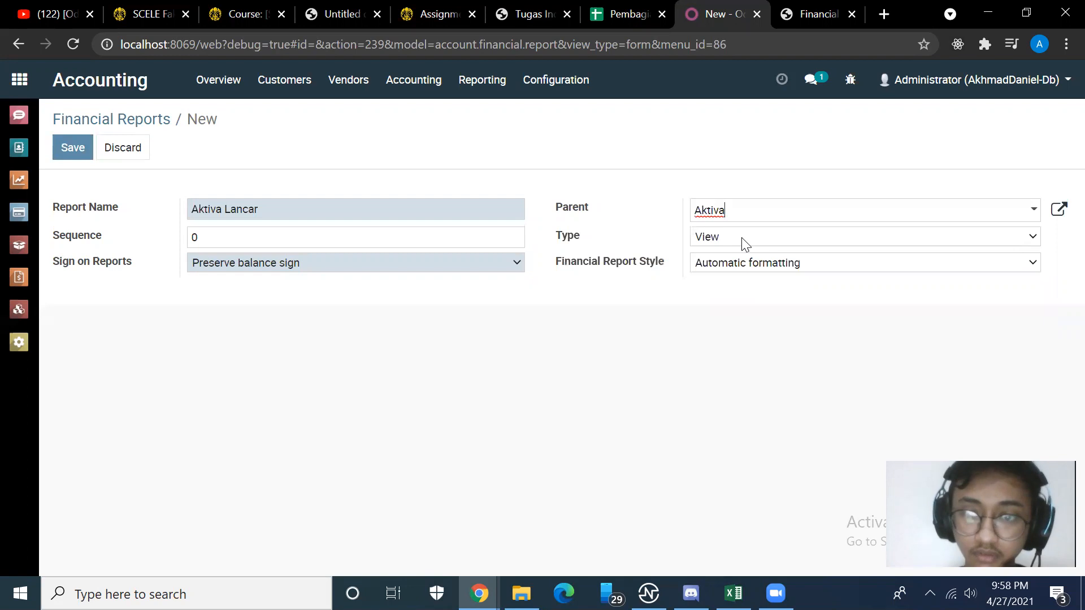
pyautogui.click(706, 238)
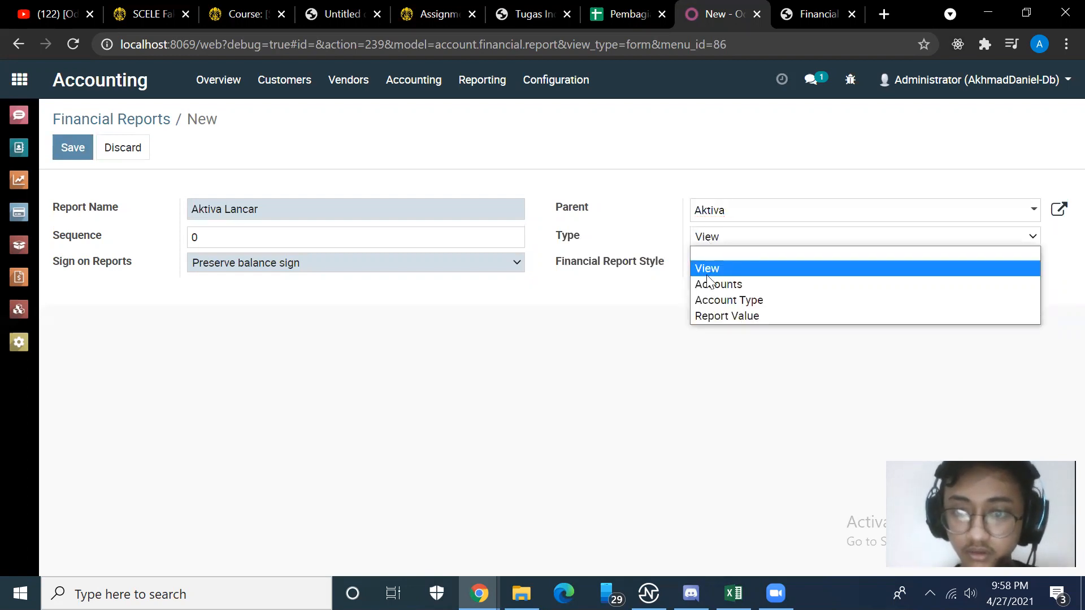
pyautogui.click(711, 299)
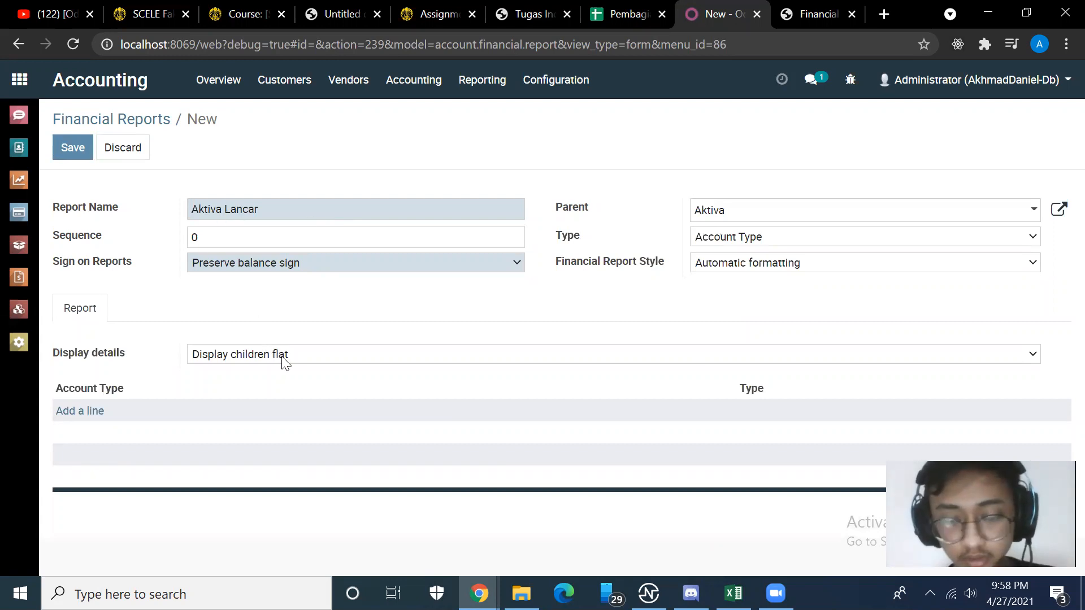
# Compare the account types available for Aktiva Lancar with the rows on the Excel Neraca sheet, without adding any.
pyautogui.click(88, 411)
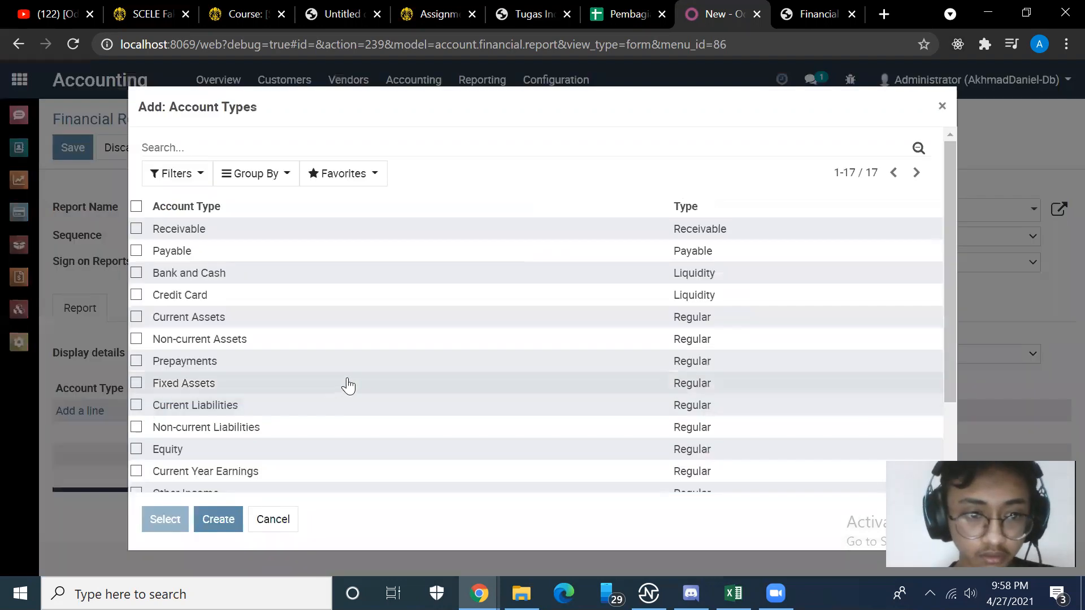
pyautogui.scroll(-2, 348, 385)
pyautogui.hotkey('alt', 'Tab')
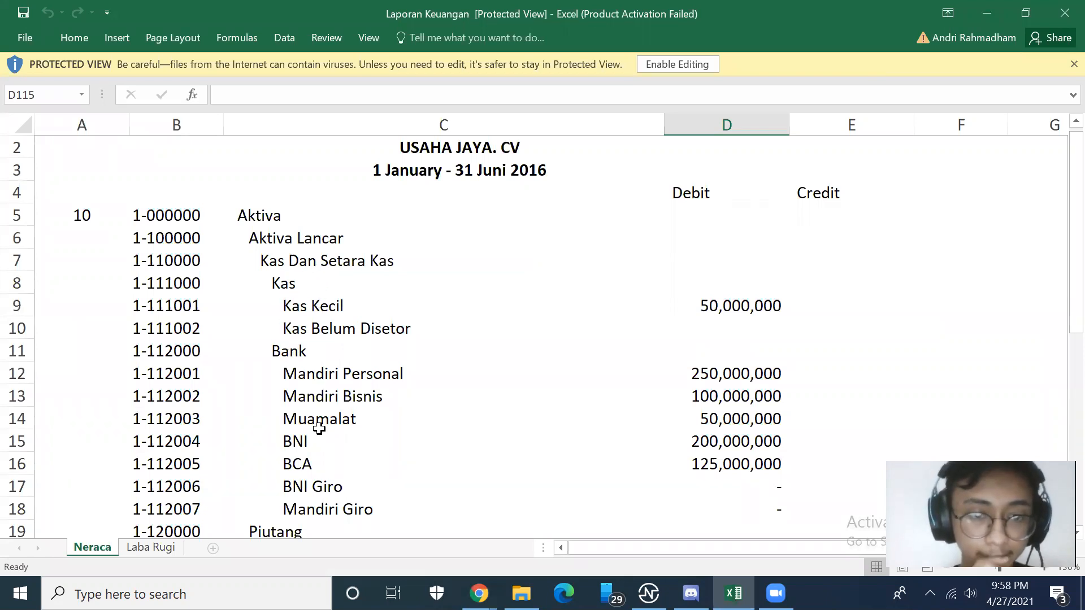
pyautogui.hotkey('alt', 'Tab')
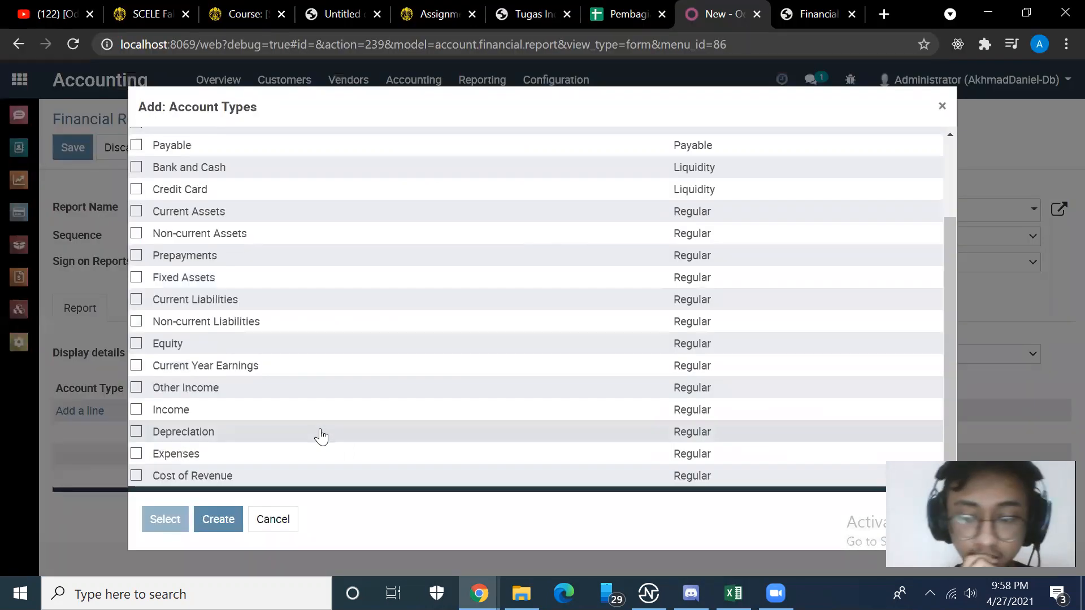
pyautogui.hotkey('alt', 'Tab')
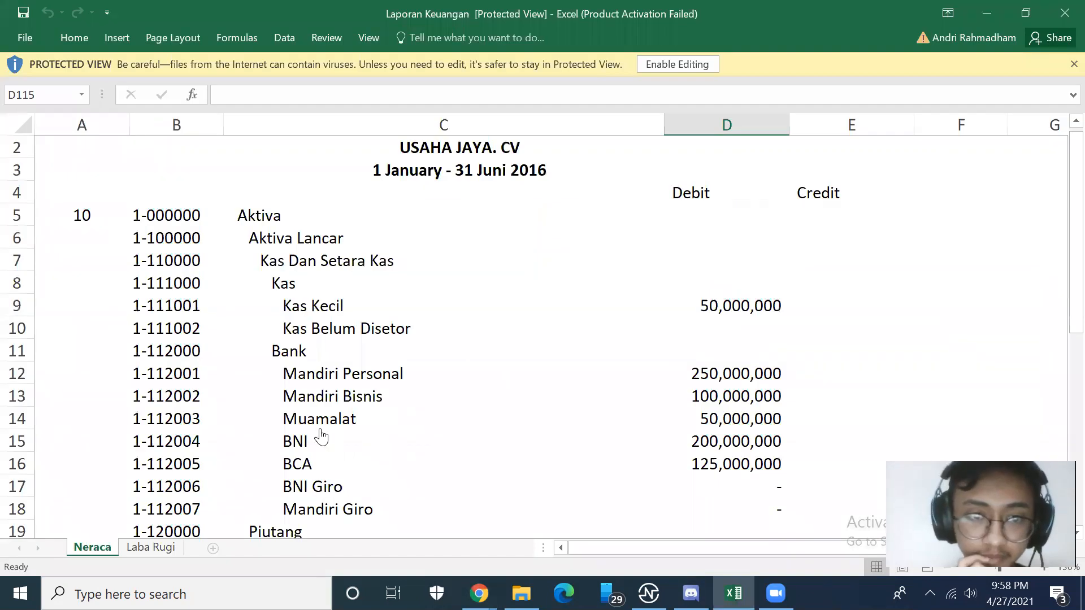
pyautogui.hotkey('alt', 'Tab')
pyautogui.hotkey('alt', 'Tab')
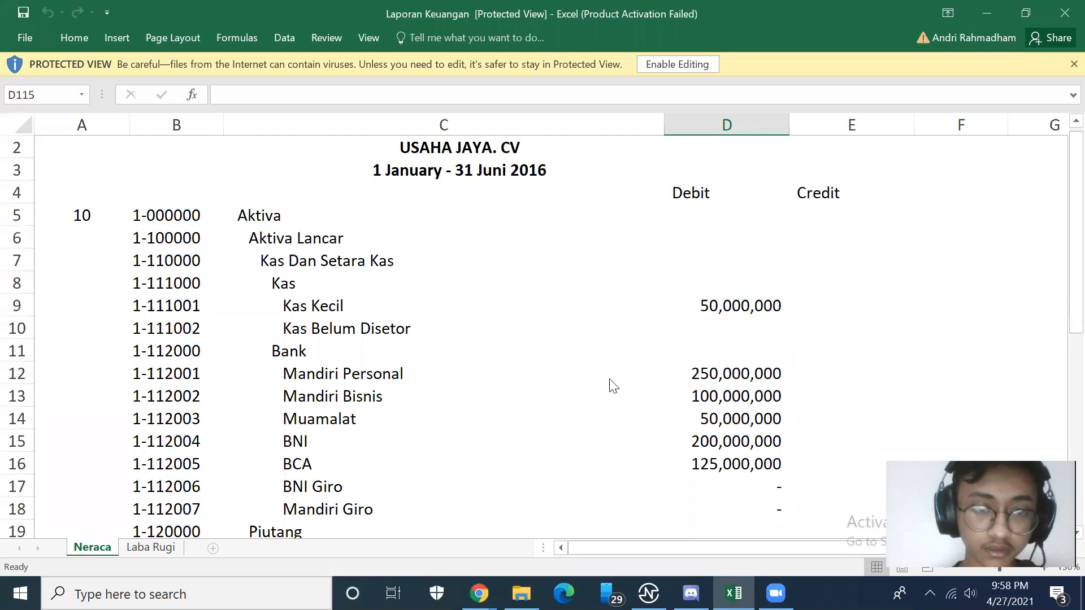
pyautogui.hotkey('alt', 'Tab')
pyautogui.click(941, 107)
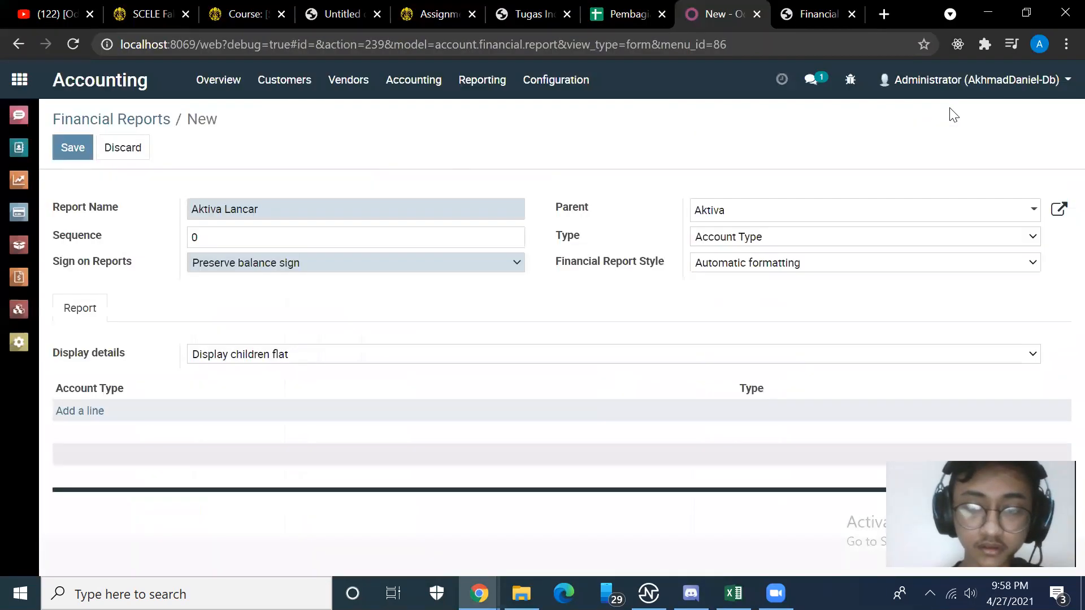
# Check the display detail options against the Neraca sheet, keep Display children flat and save the Aktiva Lancar report.
pyautogui.click(314, 356)
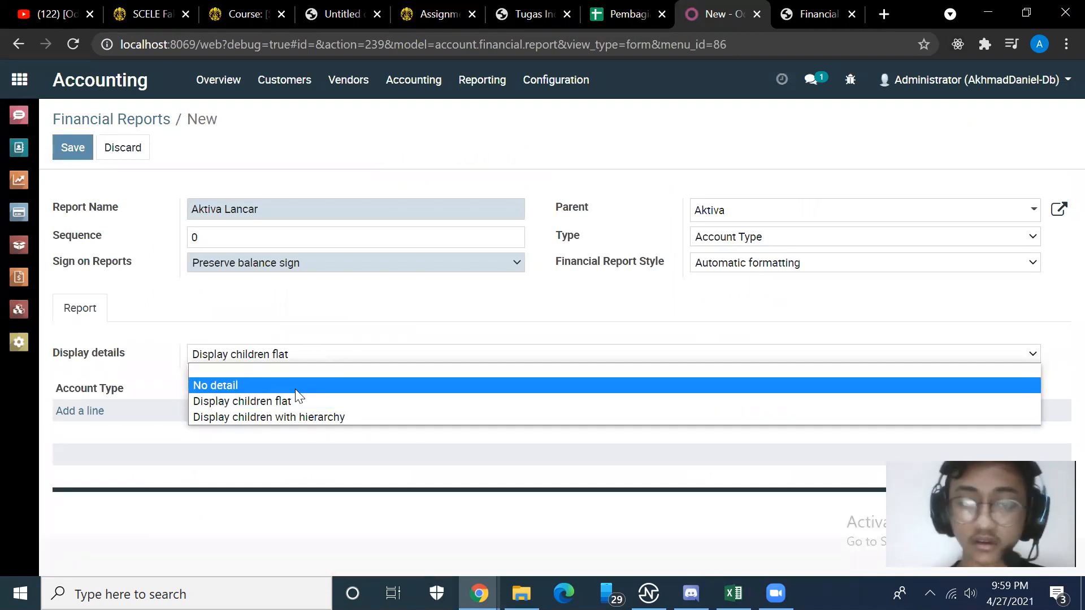
pyautogui.hotkey('alt', 'Tab')
pyautogui.scroll(-1, 309, 322)
pyautogui.scroll(1, 308, 322)
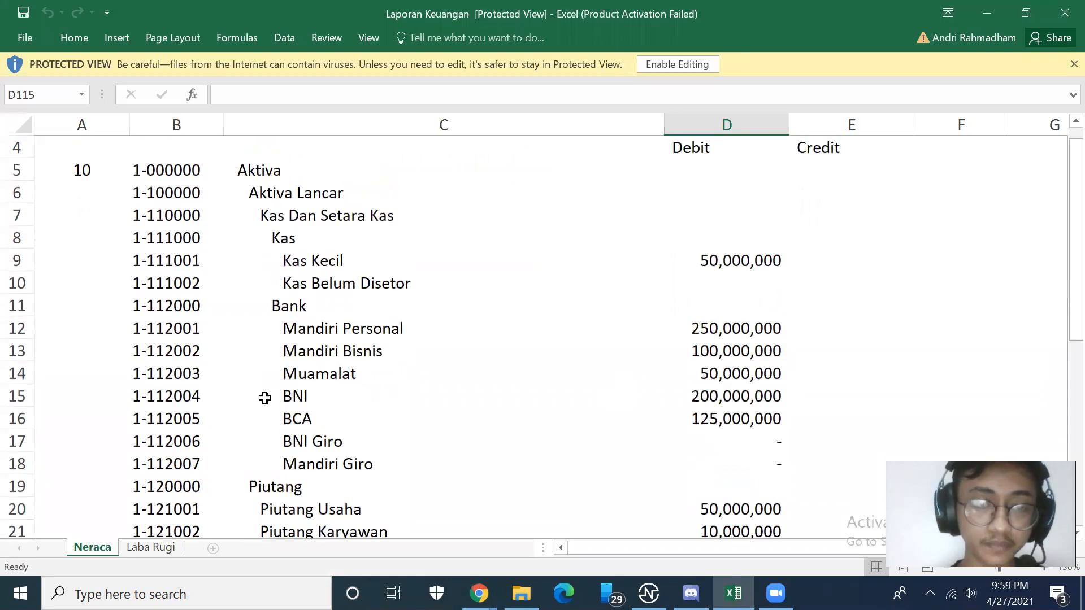
pyautogui.hotkey('alt', 'Tab')
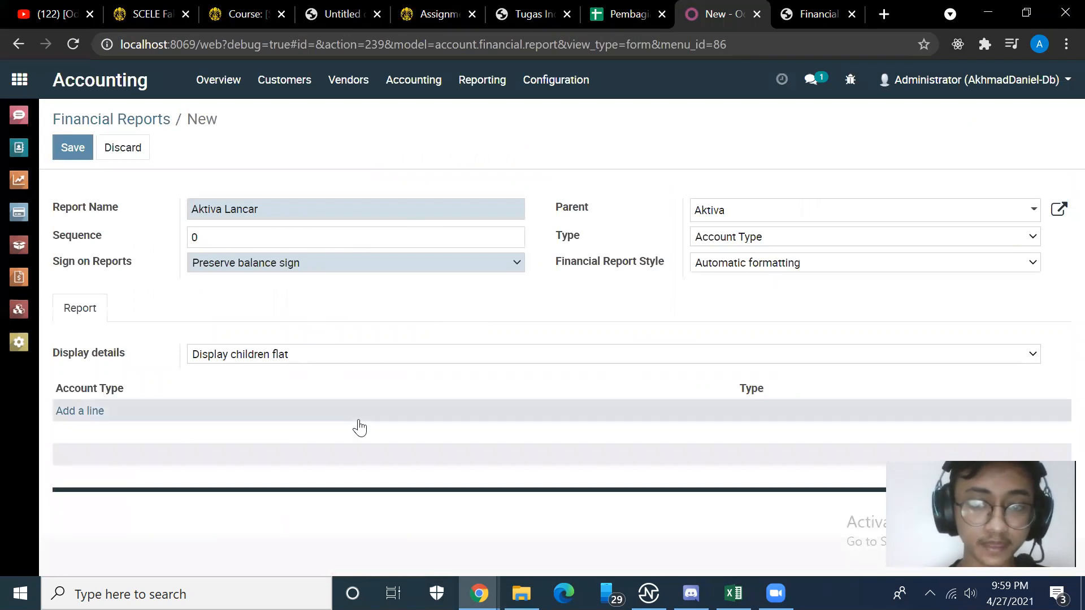
pyautogui.click(84, 148)
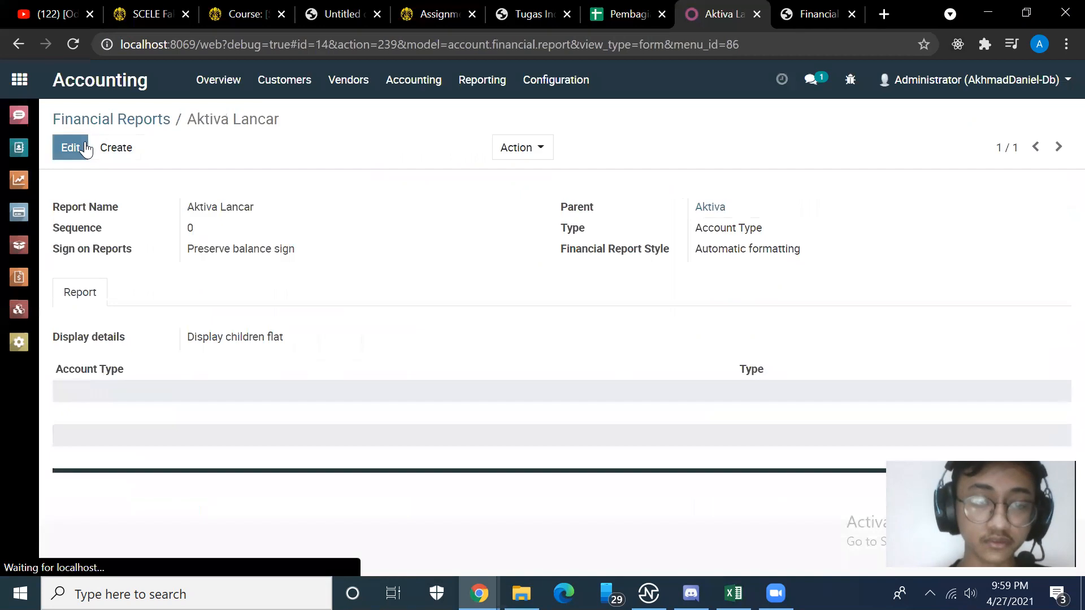
# Expand the Aktiva group in the financial reports list and start another new report.
pyautogui.click(110, 119)
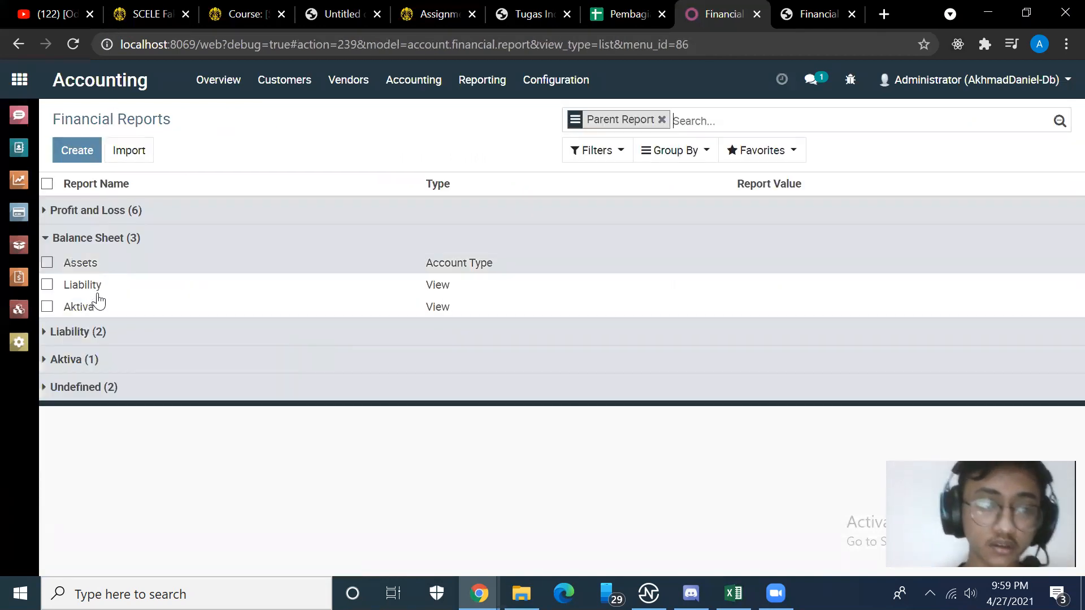
pyautogui.click(65, 362)
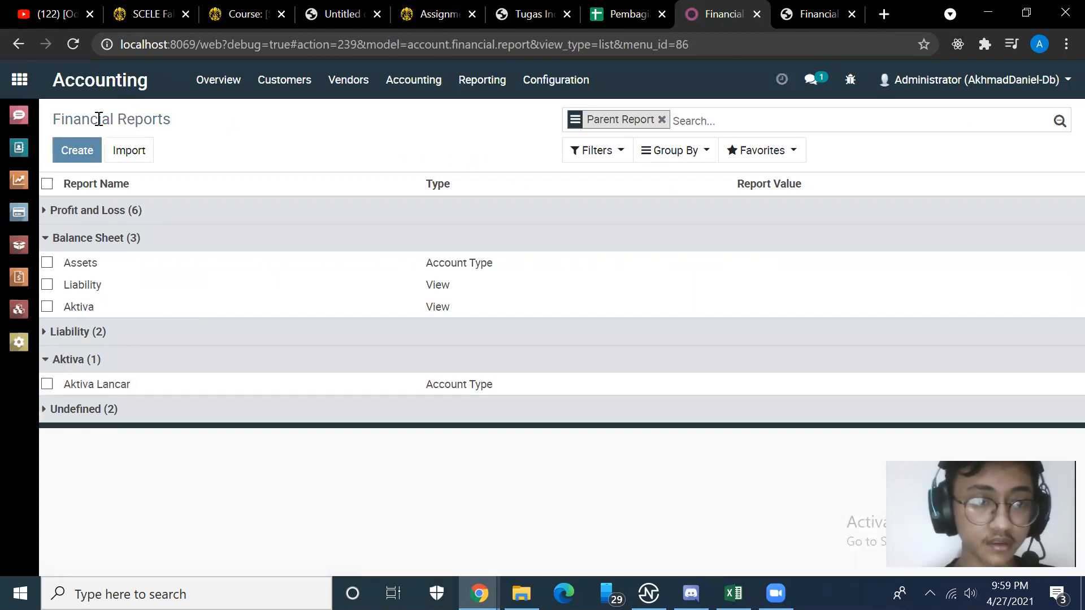
pyautogui.click(76, 155)
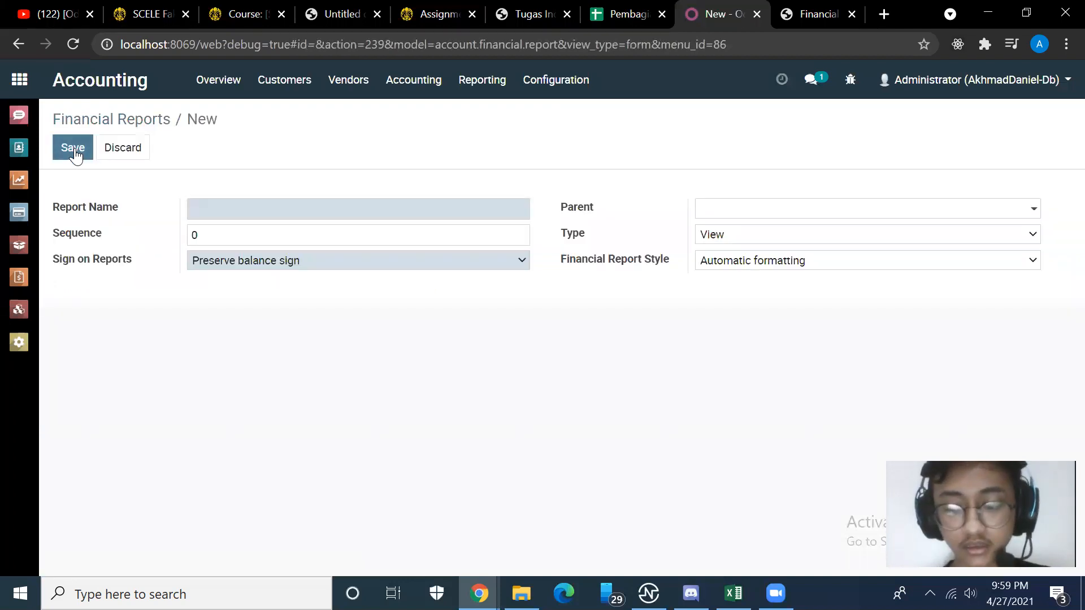
# Name the new report Kas dan Setara Kas, following the account below Aktiva Lancar on the Excel Neraca sheet.
pyautogui.hotkey('alt', 'Tab')
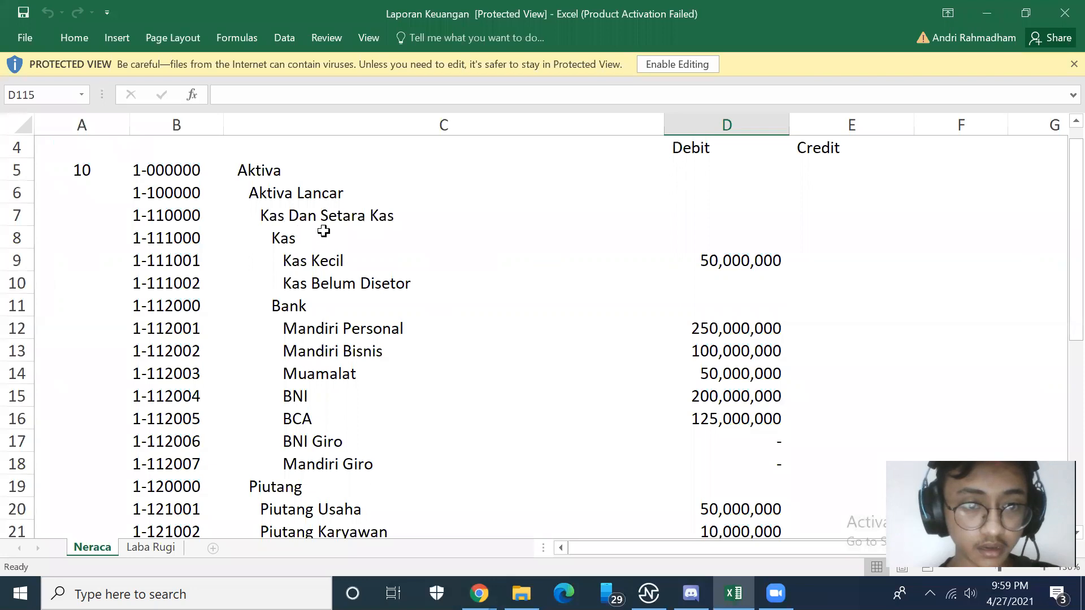
pyautogui.hotkey('alt', 'Tab')
pyautogui.write('Kas D')
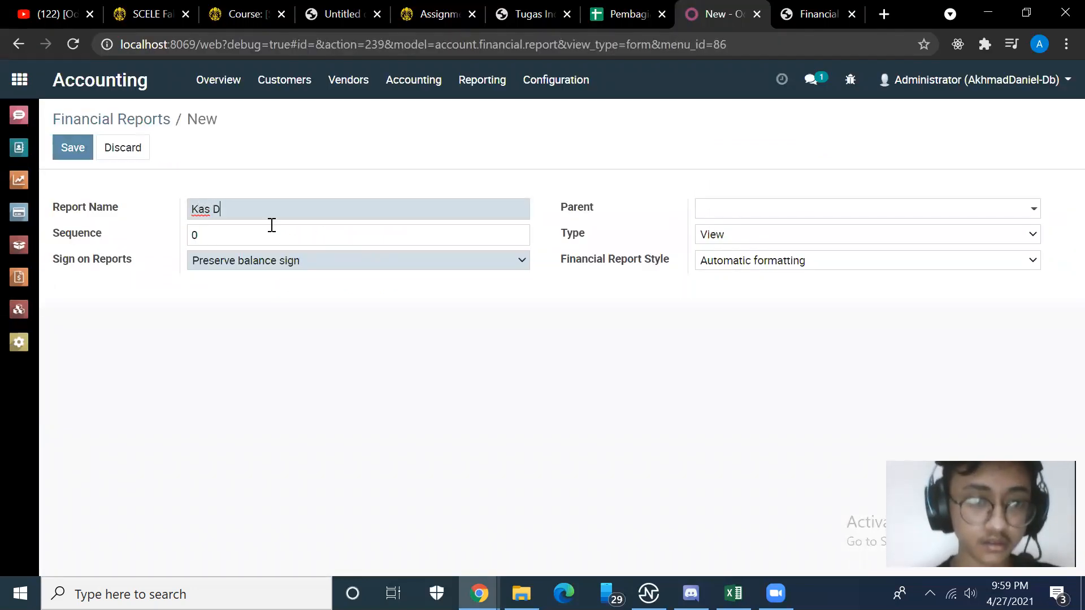
pyautogui.press('BackSpace')
pyautogui.write('dan ')
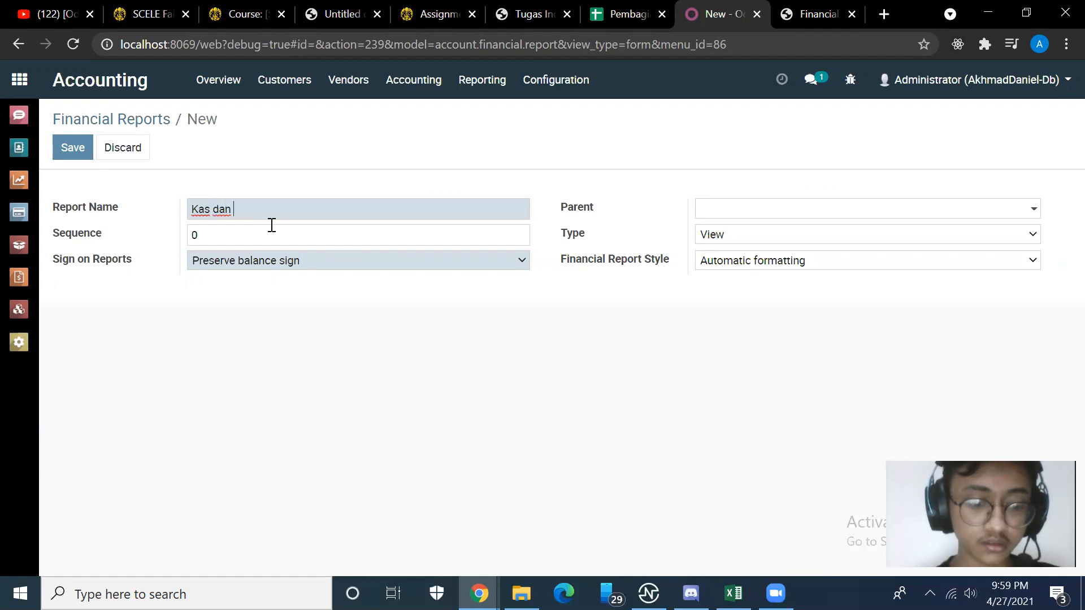
pyautogui.write('Setara')
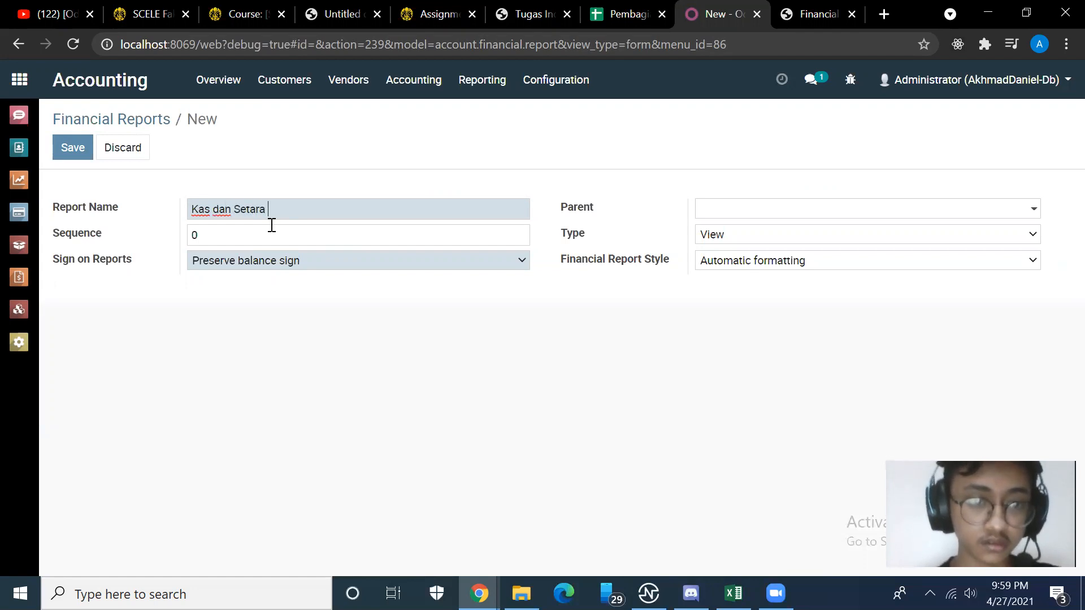
pyautogui.hotkey('alt', 'Tab')
pyautogui.hotkey('alt', 'Tab')
pyautogui.write('Kas')
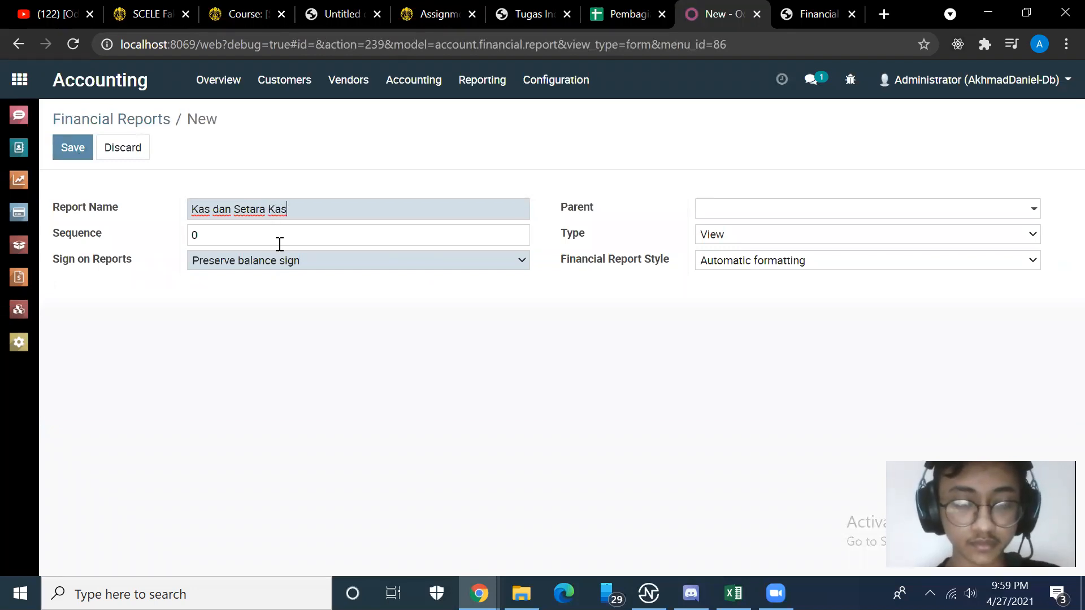
# Try sequence 3 for the Kas dan Setara Kas report and reset it to 0.
pyautogui.click(279, 244)
pyautogui.press('BackSpace')
pyautogui.write('3')
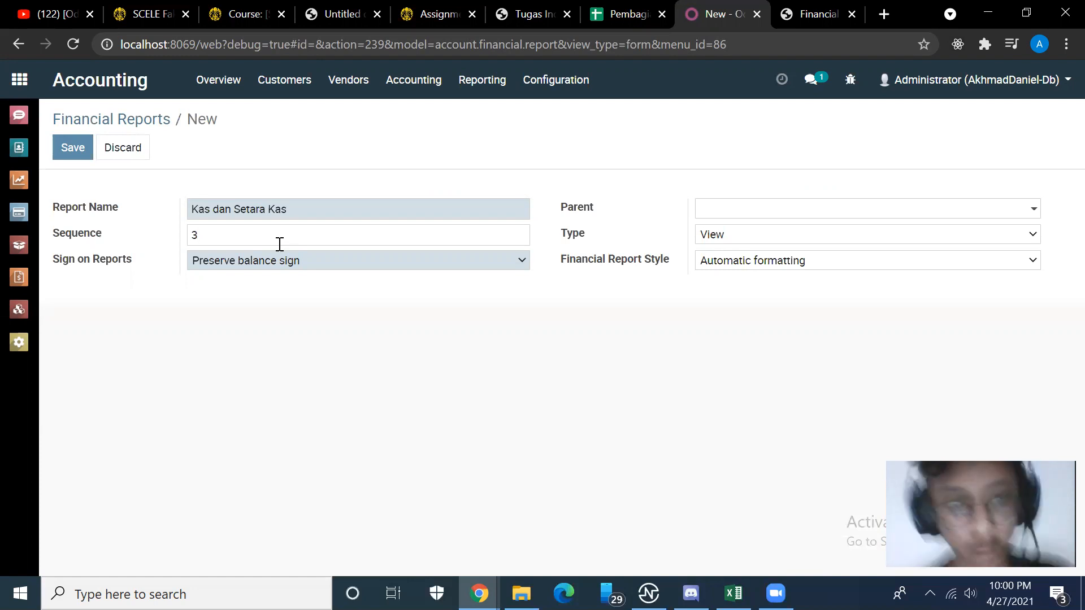
pyautogui.press('BackSpace')
pyautogui.write('0')
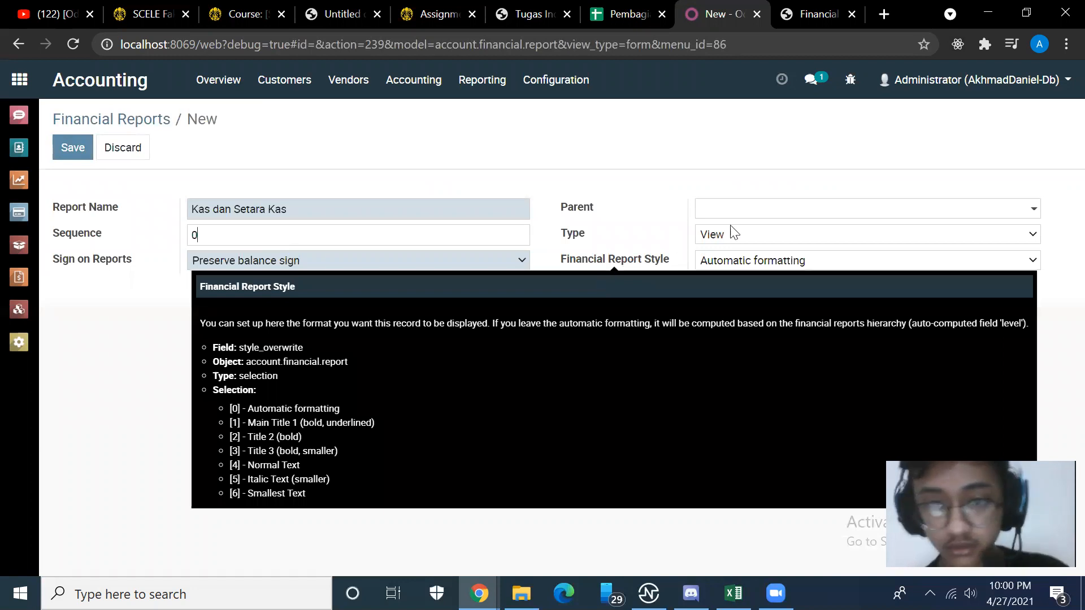
# Set the Kas dan Setara Kas report's parent to Aktiva Lancar and its type to Account Type.
pyautogui.click(773, 218)
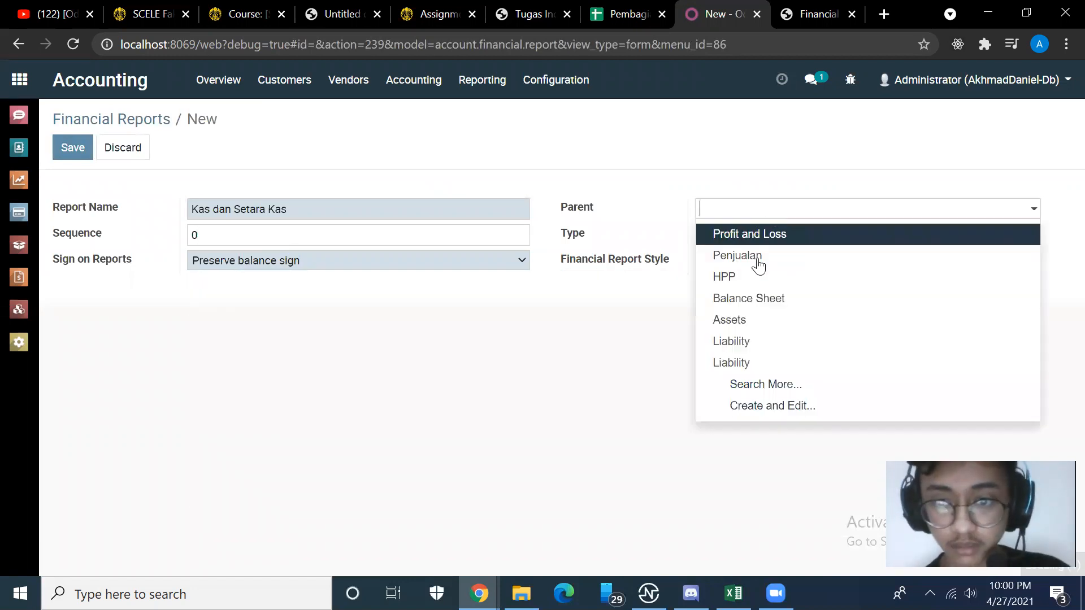
pyautogui.write('Aktiva')
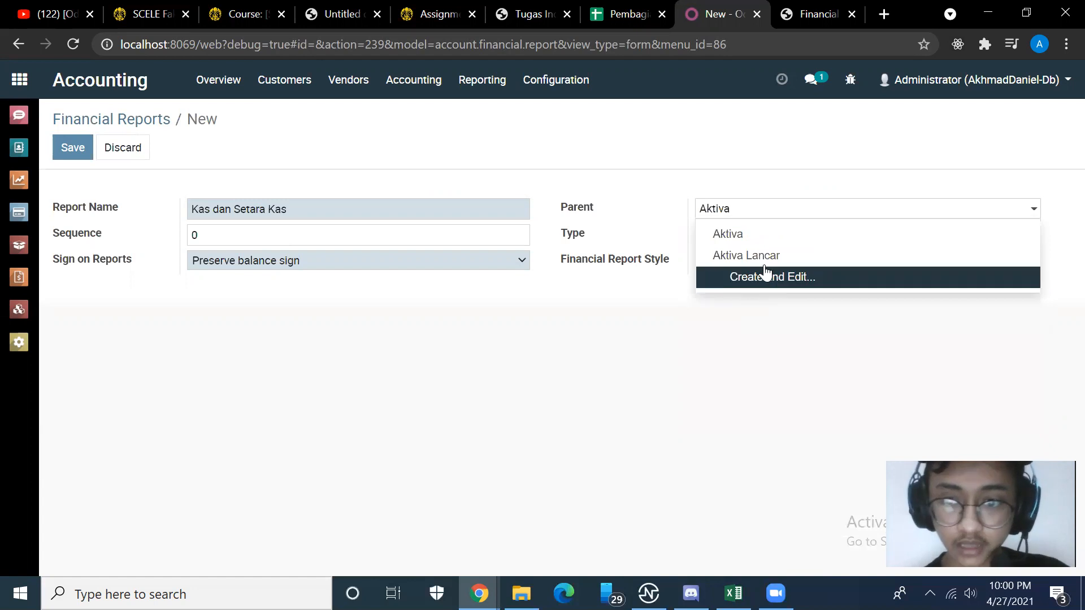
pyautogui.click(757, 256)
pyautogui.click(731, 242)
pyautogui.click(735, 298)
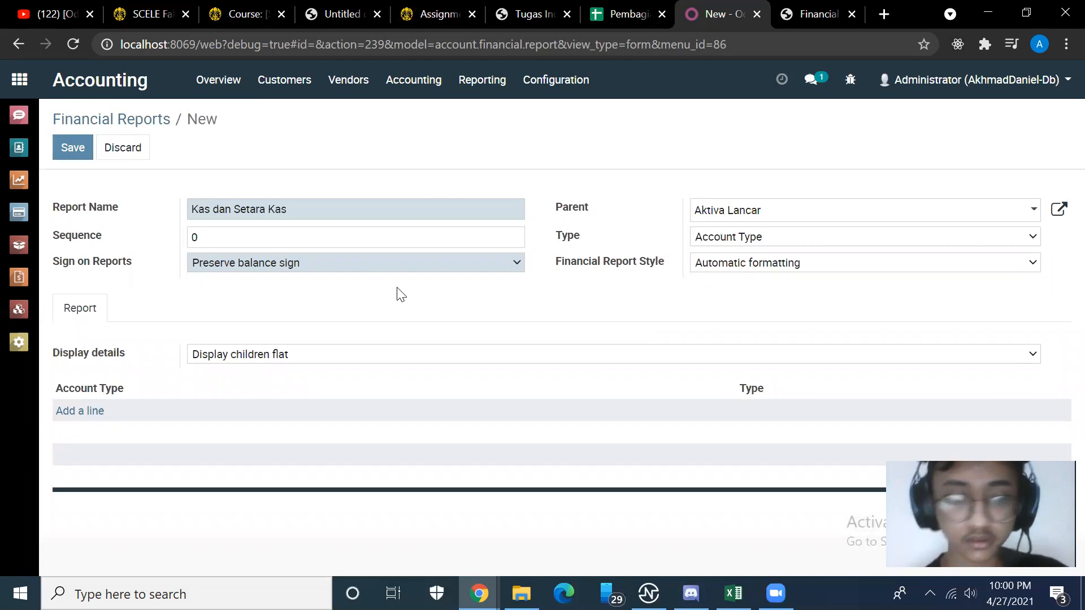
# Set the details to Display children with hierarchy, add the Bank and Cash account type and save the Kas dan Setara Kas report.
pyautogui.click(269, 353)
pyautogui.click(269, 418)
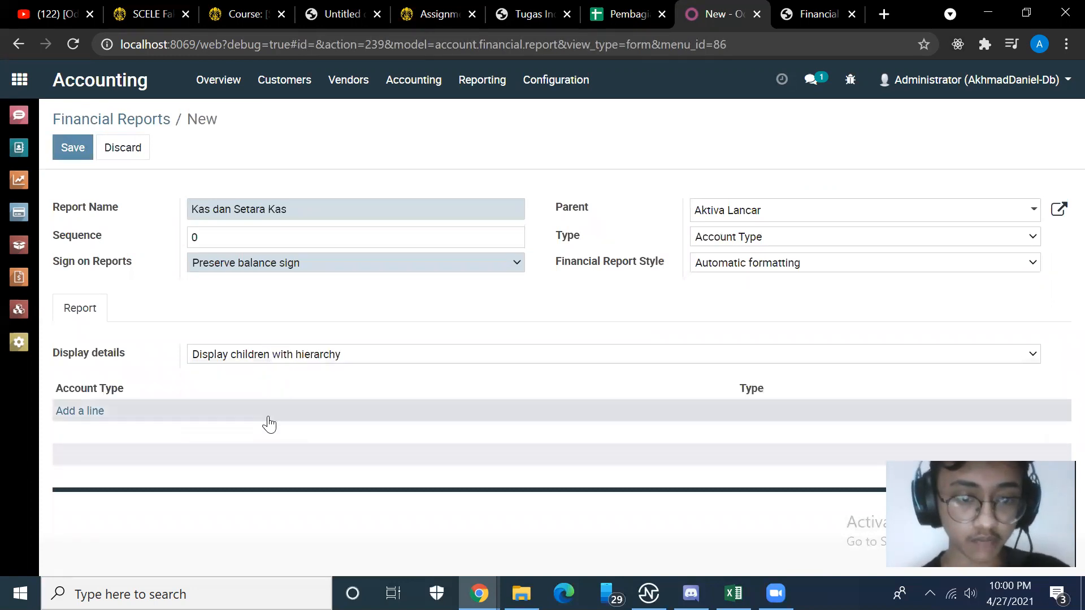
pyautogui.click(87, 410)
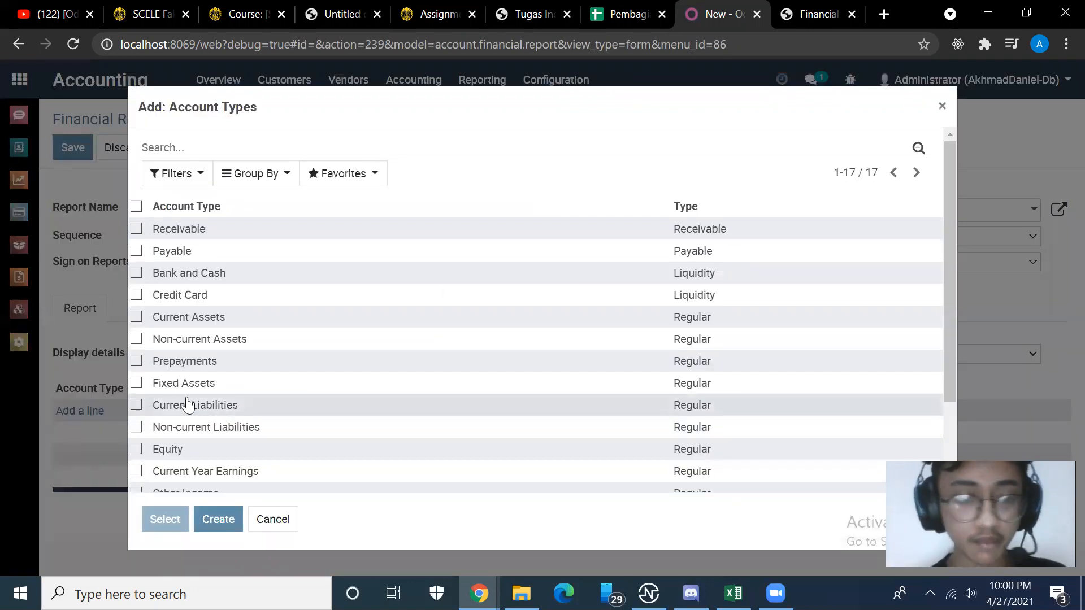
pyautogui.scroll(-2, 141, 367)
pyautogui.scroll(2, 196, 412)
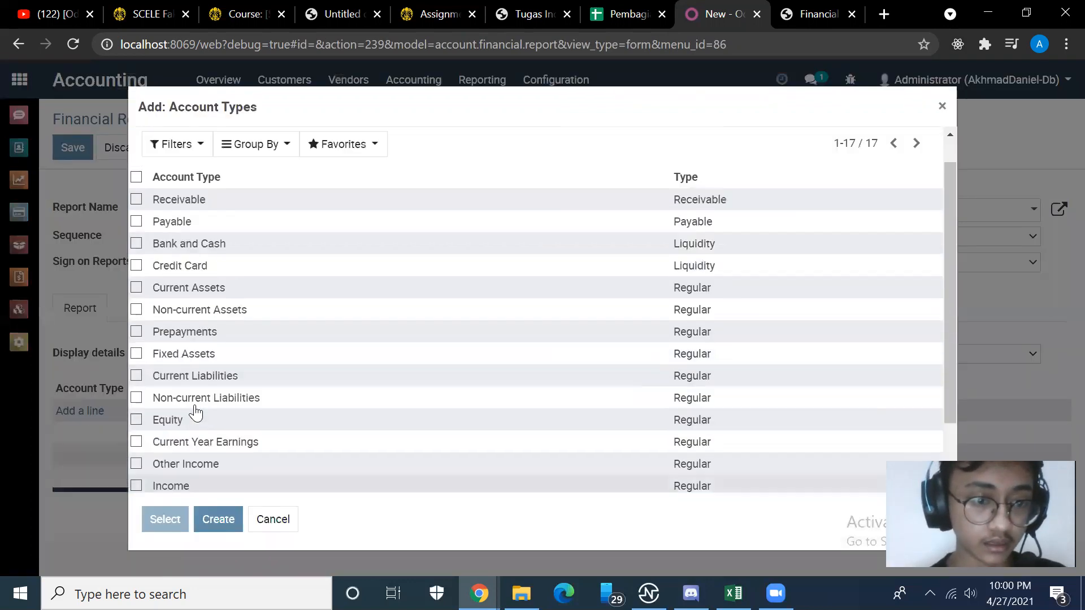
pyautogui.click(137, 273)
pyautogui.click(169, 519)
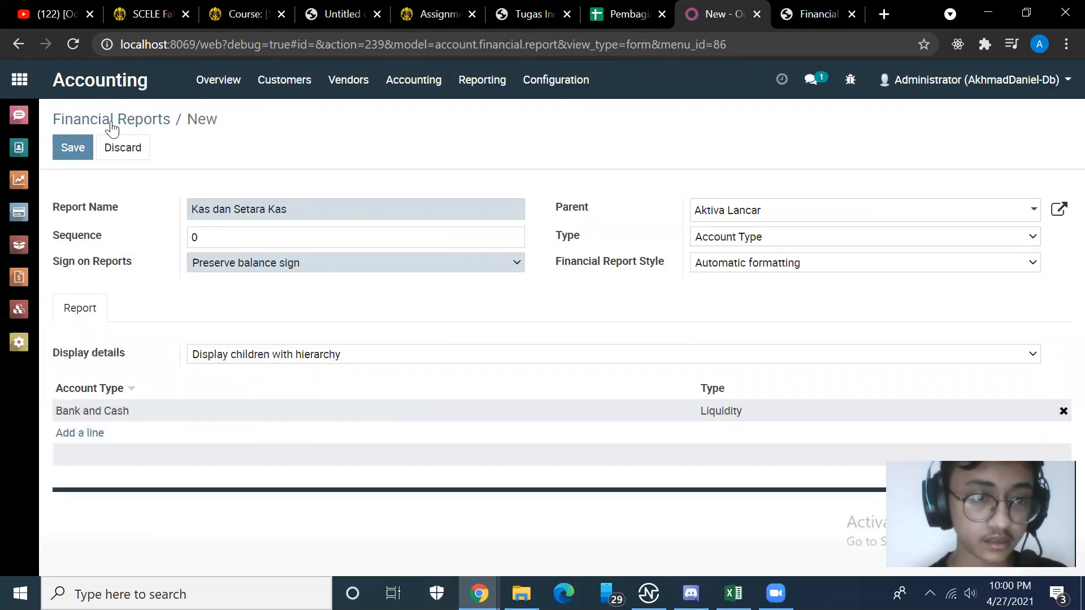
pyautogui.click(83, 150)
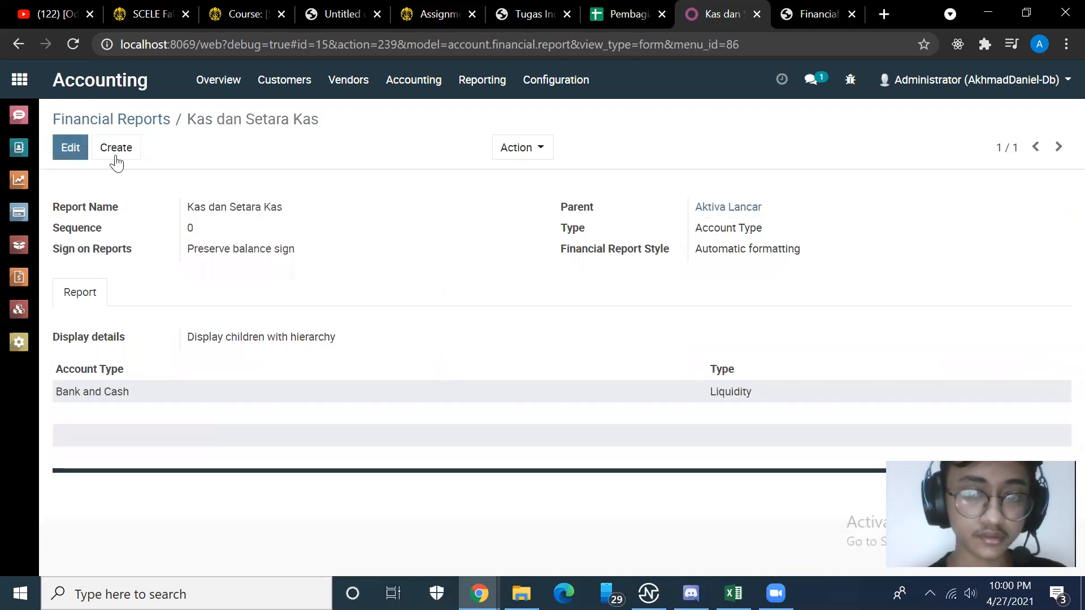
# Expand the Aktiva Lancar group in the financial reports list and compare the hierarchy with the accounts on the Excel Neraca sheet.
pyautogui.click(74, 118)
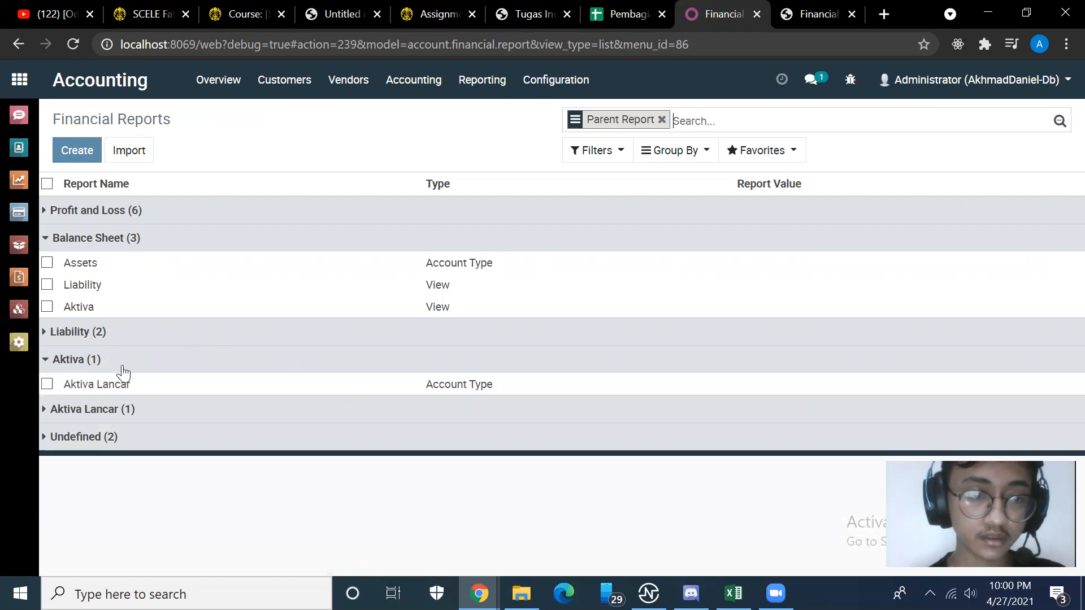
pyautogui.click(114, 416)
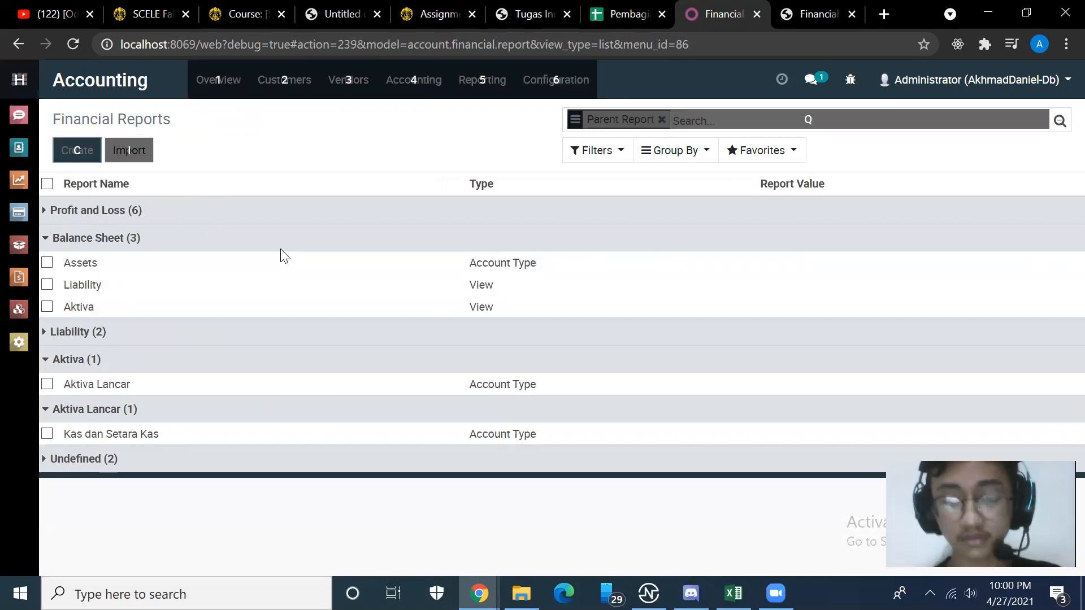
pyautogui.hotkey('alt', 'Tab')
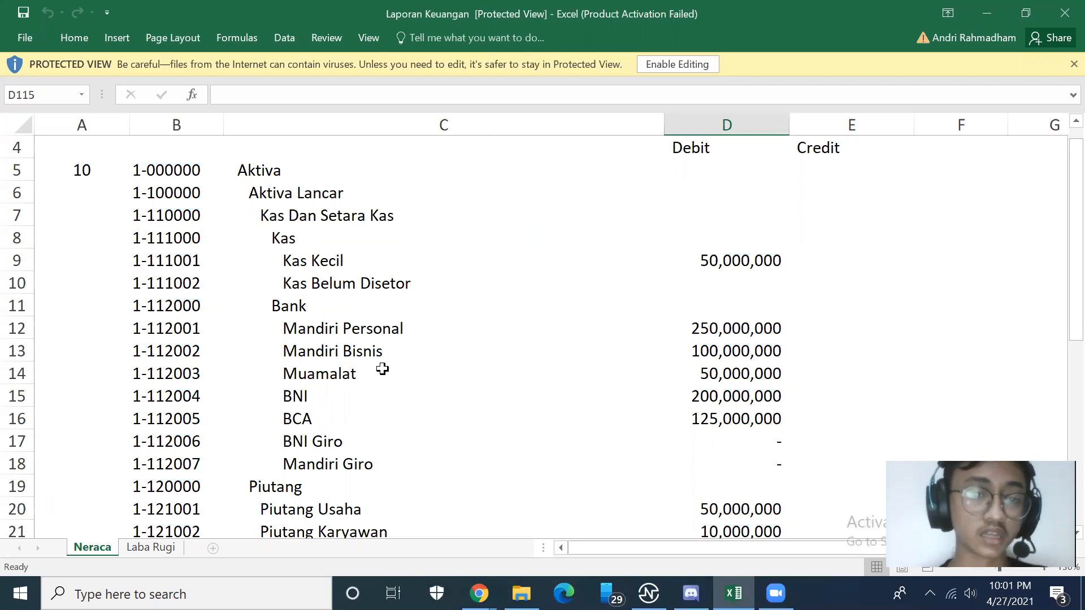
pyautogui.scroll(-1, 381, 372)
pyautogui.scroll(-2, 384, 374)
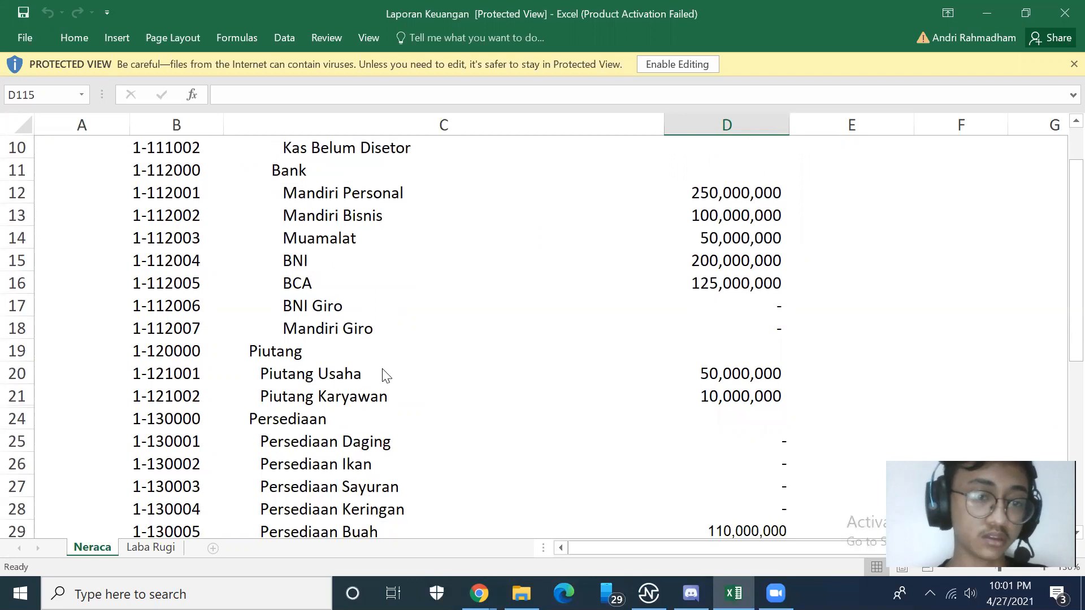
pyautogui.hotkey('alt', 'Tab')
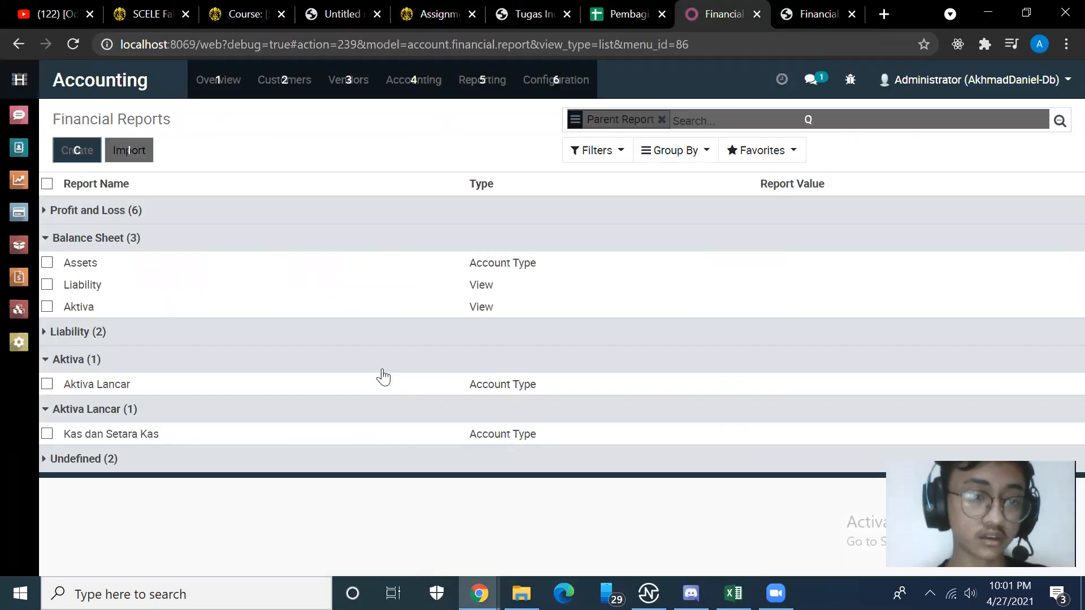
pyautogui.hotkey('alt', 'Tab')
pyautogui.scroll(2, 382, 288)
pyautogui.scroll(-1, 381, 289)
pyautogui.hotkey('alt', 'Tab')
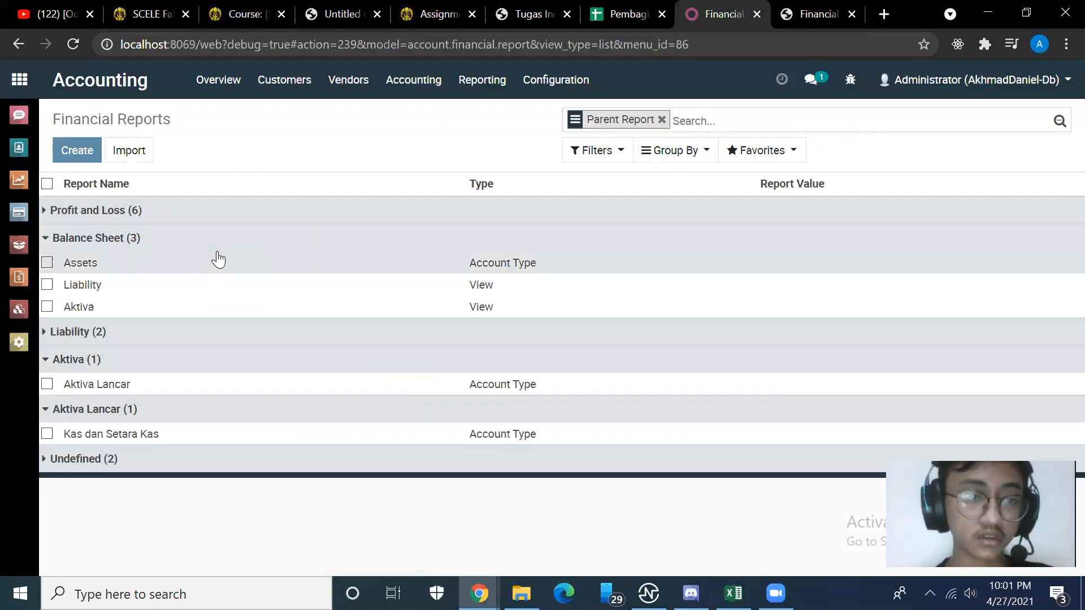
pyautogui.hotkey('alt', 'Tab')
pyautogui.scroll(1, 322, 238)
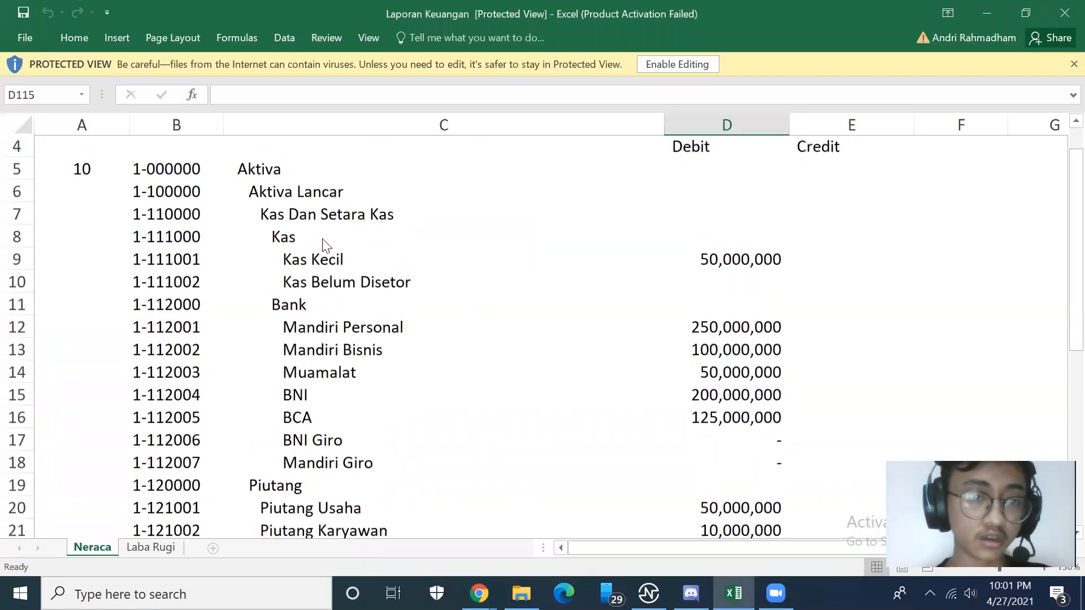
pyautogui.hotkey('alt', 'Tab')
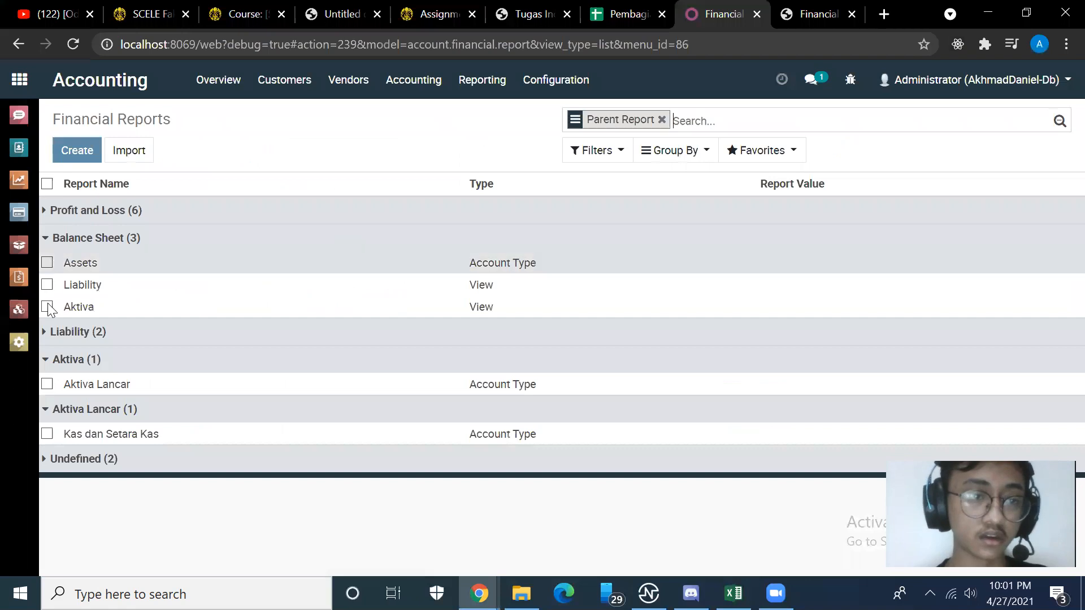
# Create a new financial report named Piutang with Aktiva Lancar as its parent.
pyautogui.click(73, 156)
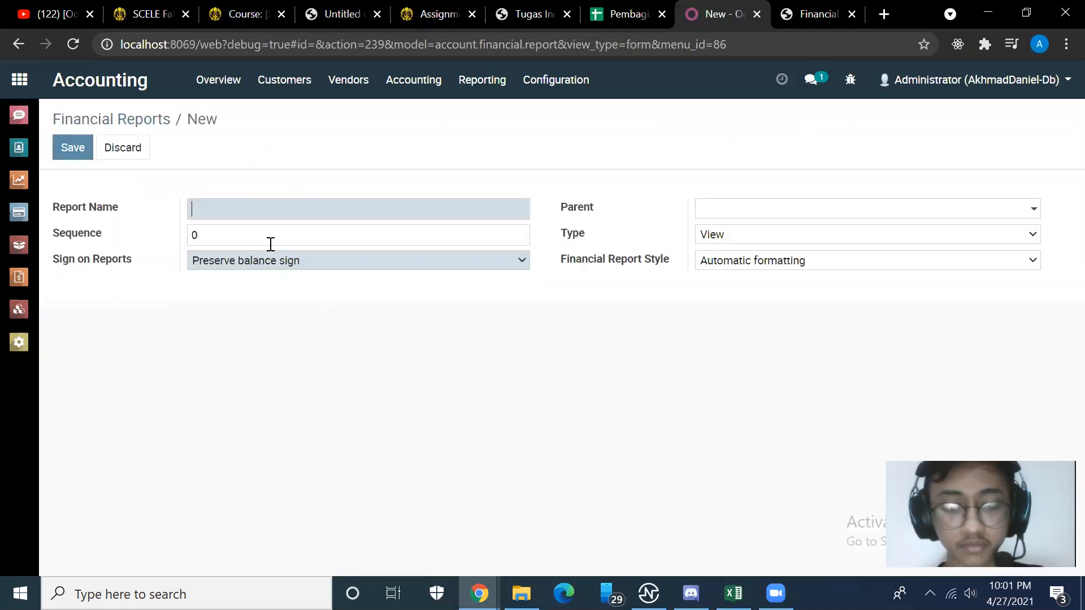
pyautogui.write('p')
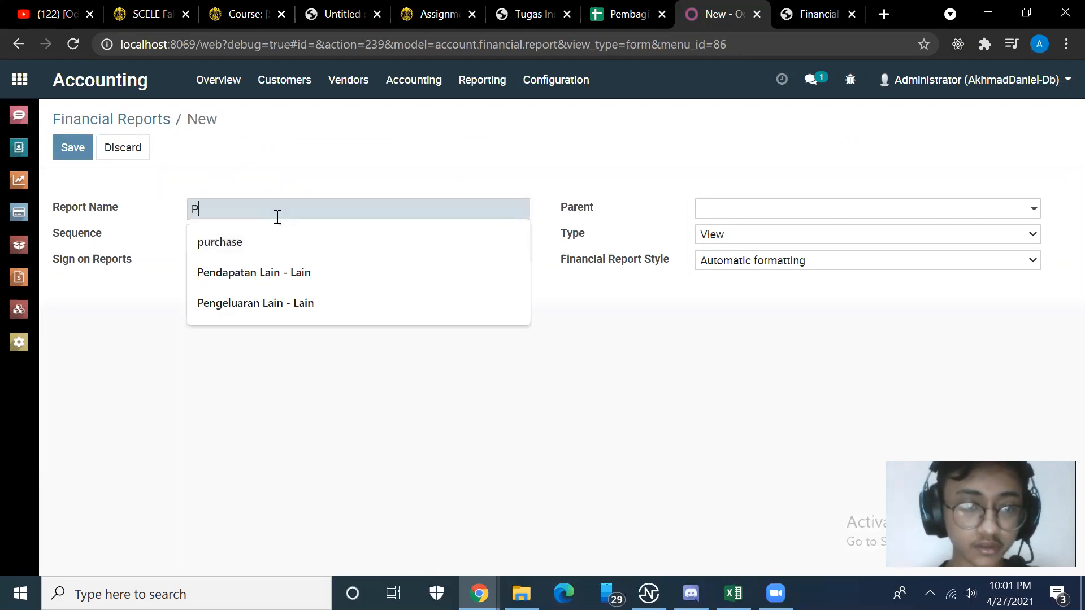
pyautogui.write('iutang')
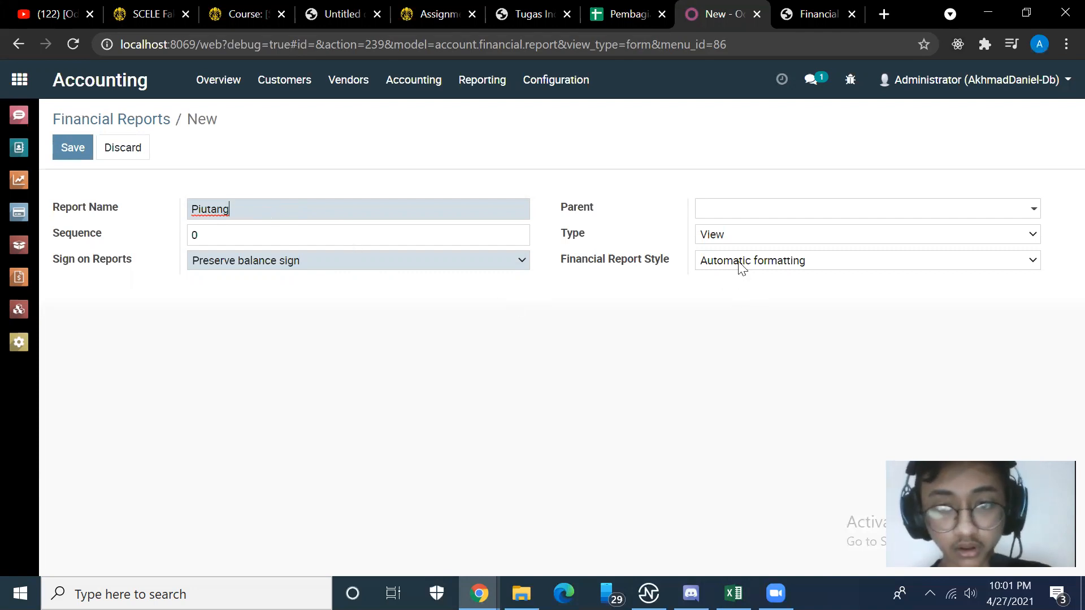
pyautogui.click(716, 215)
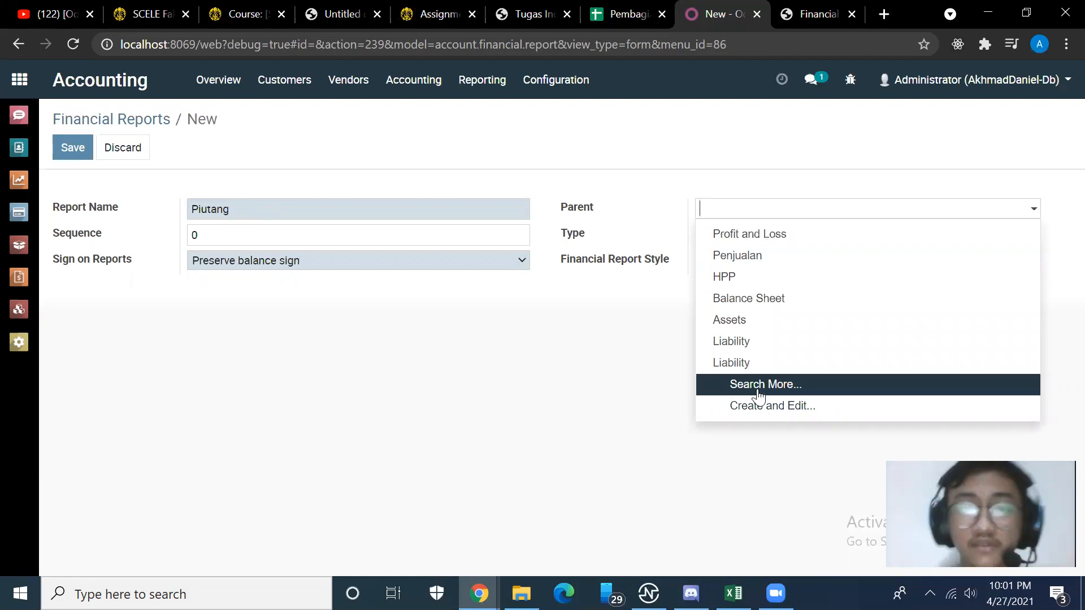
pyautogui.write('ak')
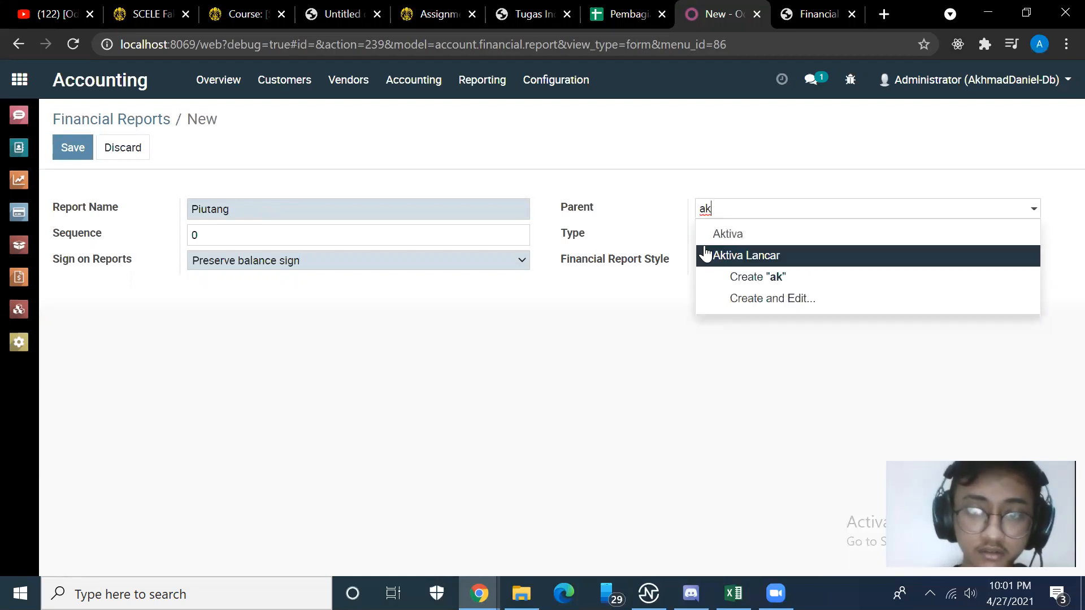
pyautogui.click(706, 252)
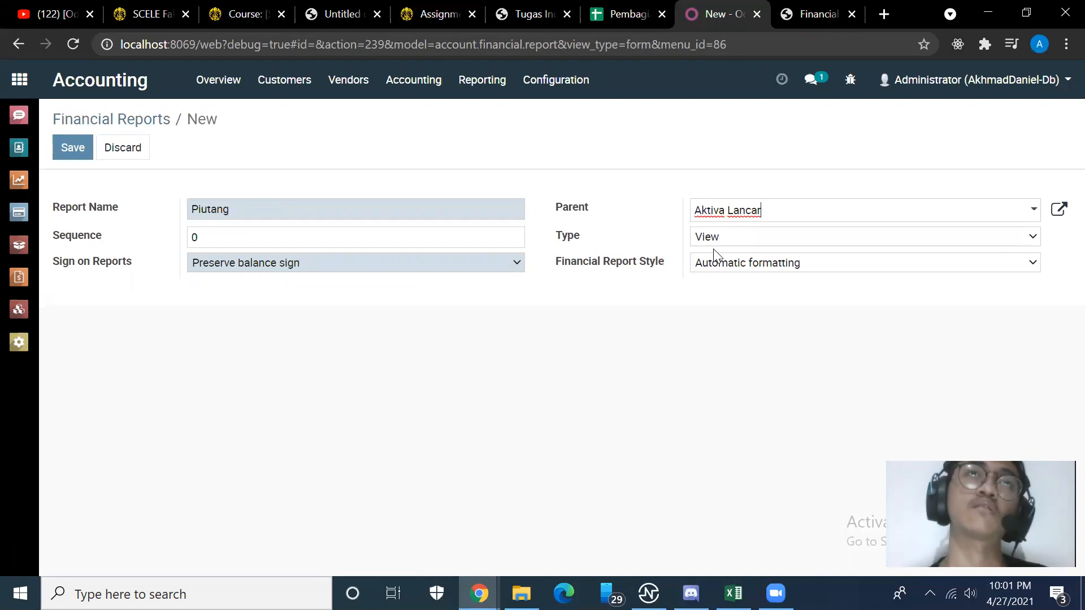
# Set the Piutang report's type to Account Type and its details to Display children with hierarchy.
pyautogui.click(728, 239)
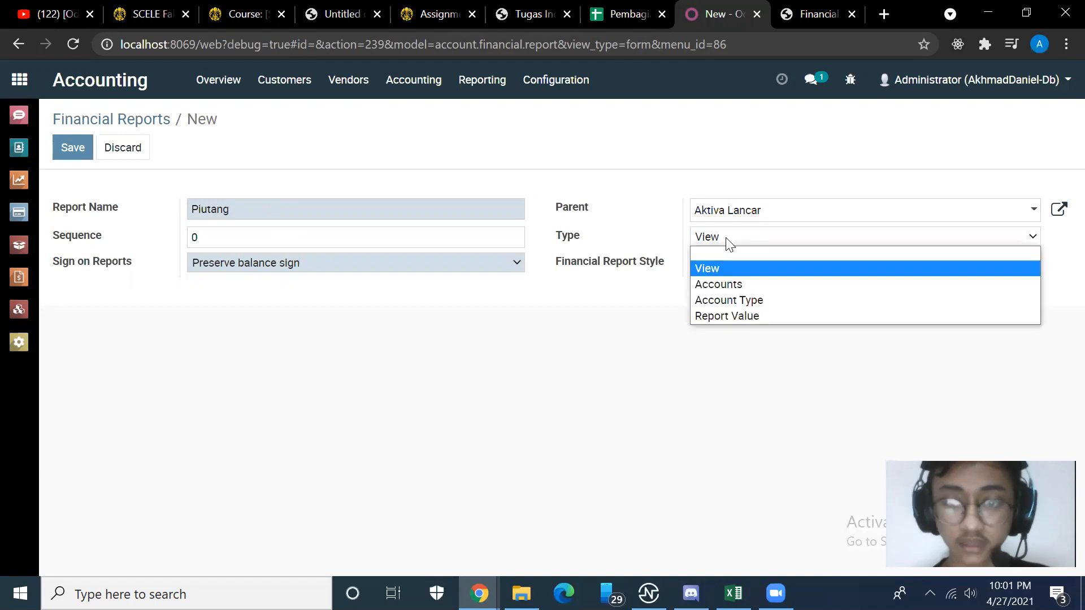
pyautogui.click(727, 299)
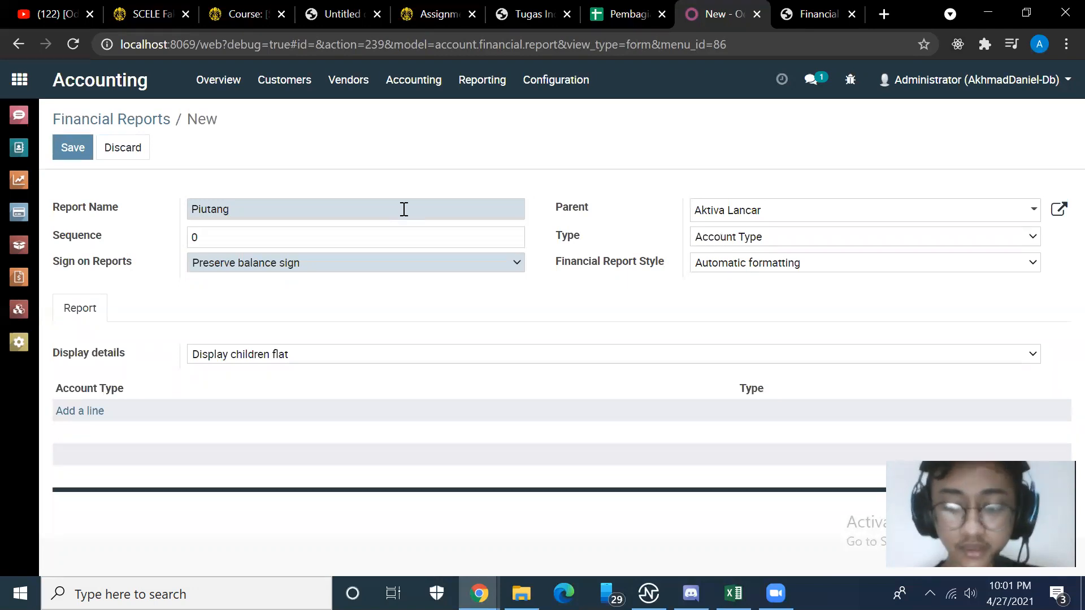
pyautogui.click(306, 356)
pyautogui.click(296, 414)
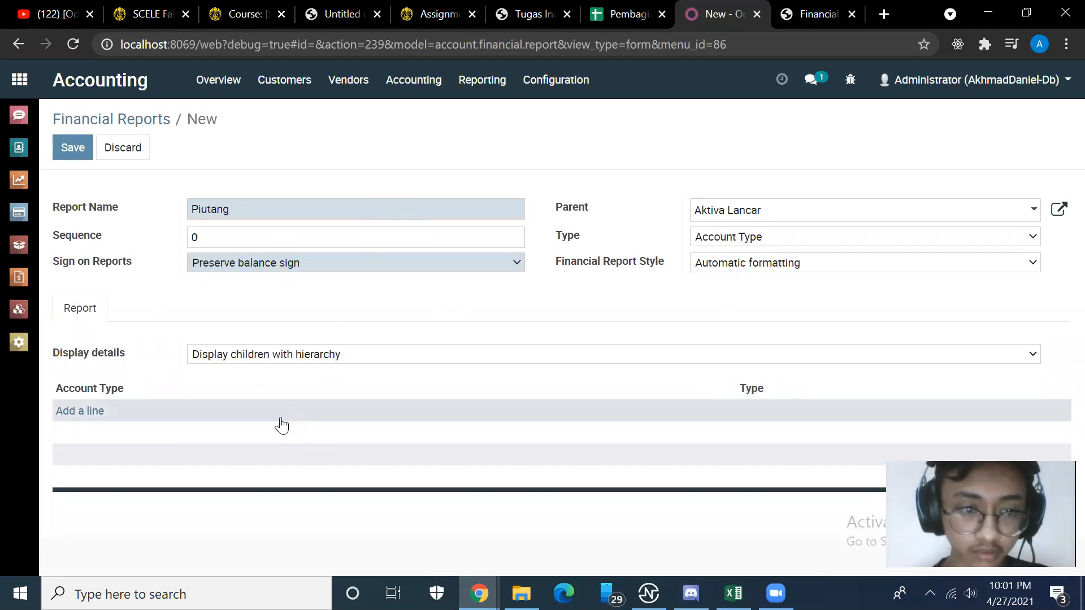
# Add the Receivable account type to the Piutang report and save it.
pyautogui.click(93, 412)
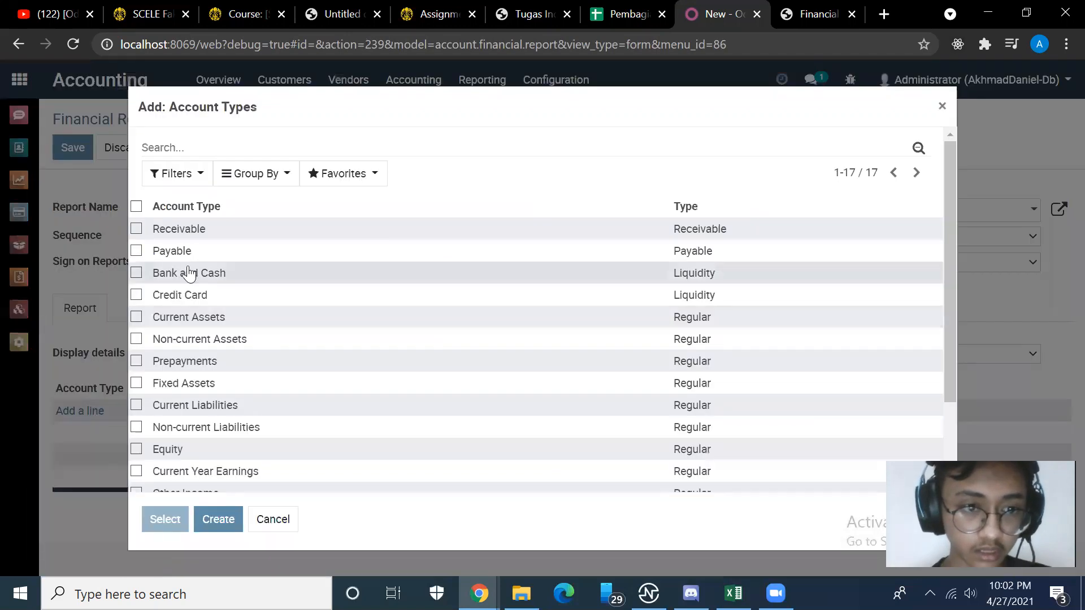
pyautogui.click(135, 226)
pyautogui.click(174, 523)
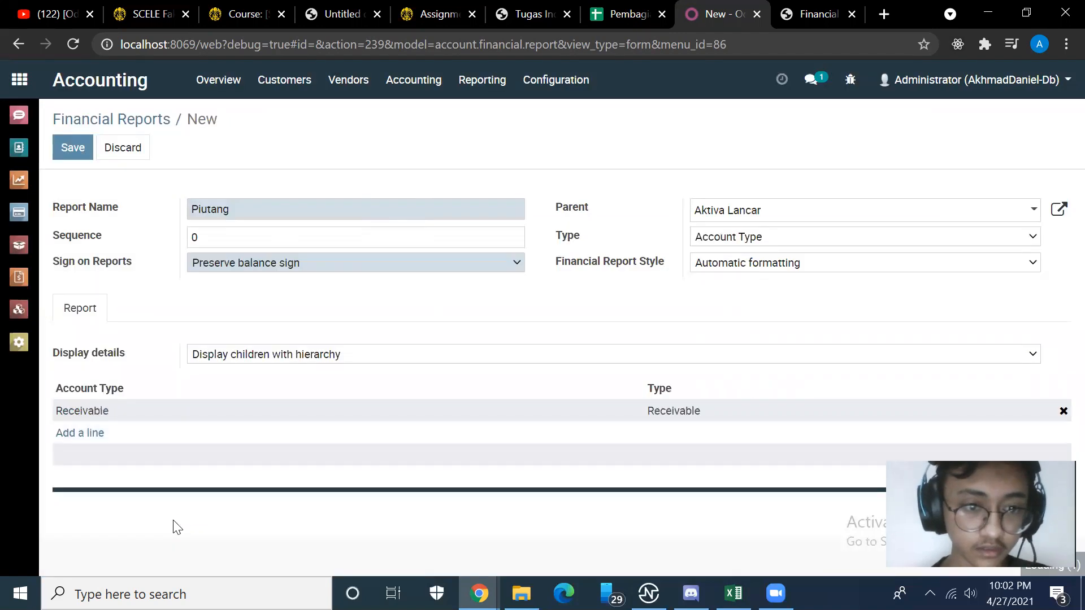
pyautogui.click(70, 145)
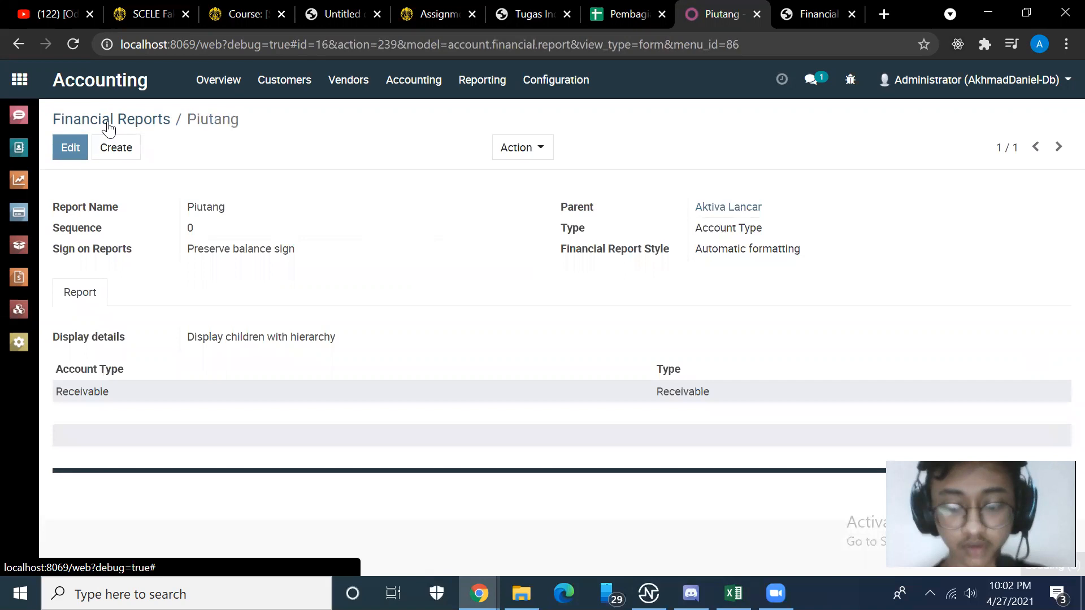
# Look up the next account group on the Excel Neraca sheet and create a financial report named Persediaan with Aktiva as its parent.
pyautogui.click(108, 121)
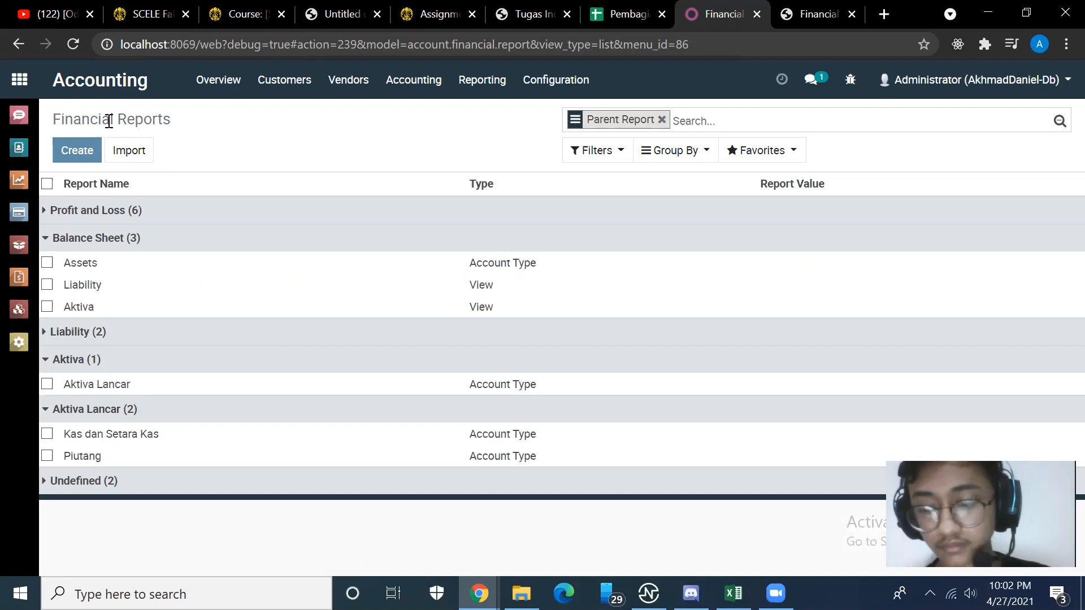
pyautogui.hotkey('alt', 'Tab')
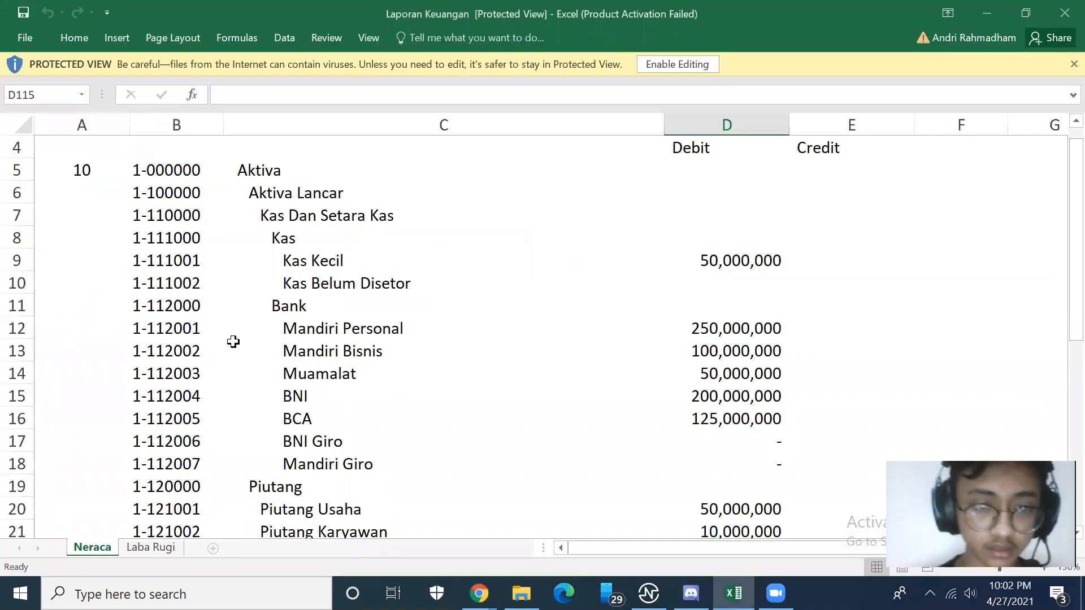
pyautogui.scroll(-3, 343, 389)
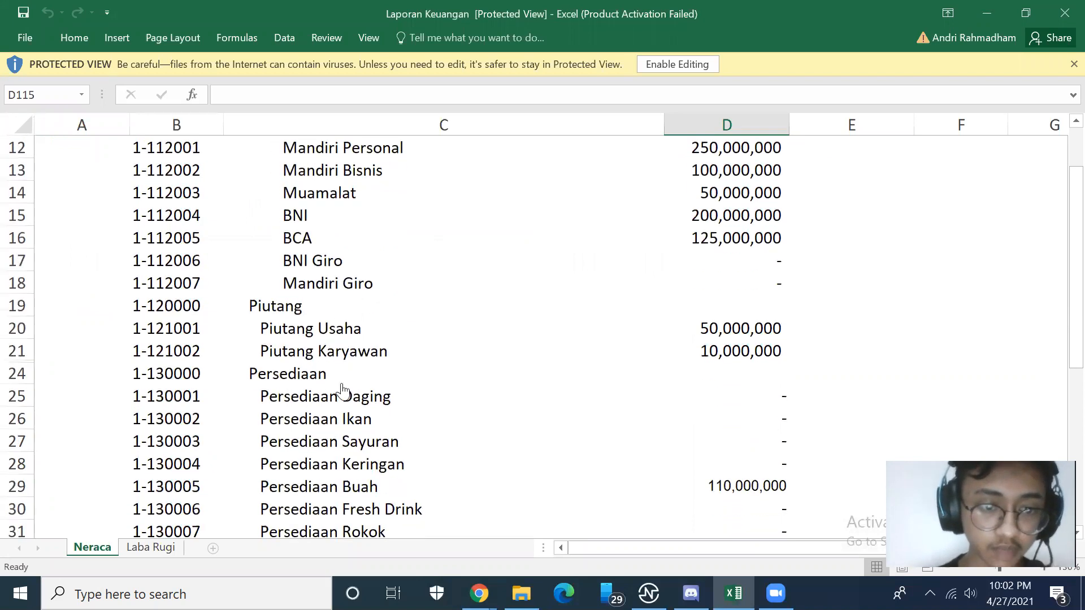
pyautogui.hotkey('alt', 'Tab')
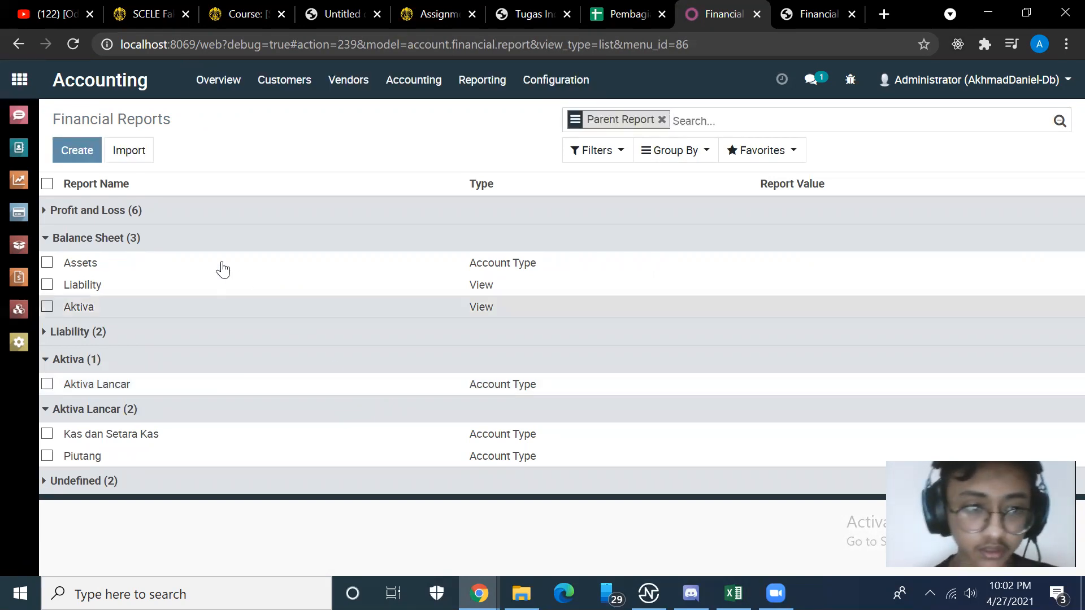
pyautogui.click(69, 150)
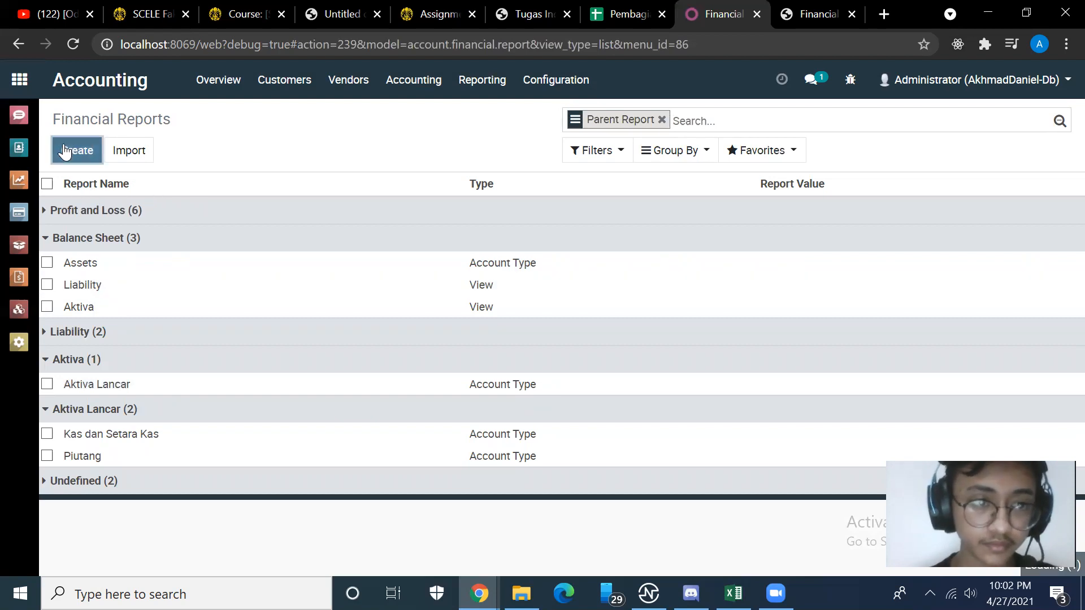
pyautogui.write('Persediaan')
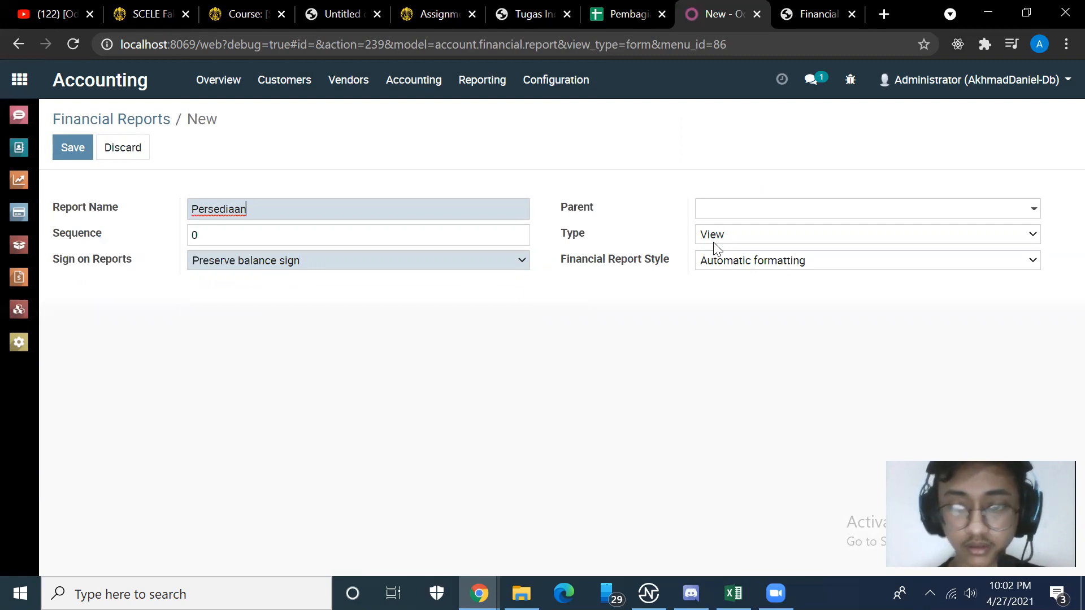
pyautogui.click(749, 216)
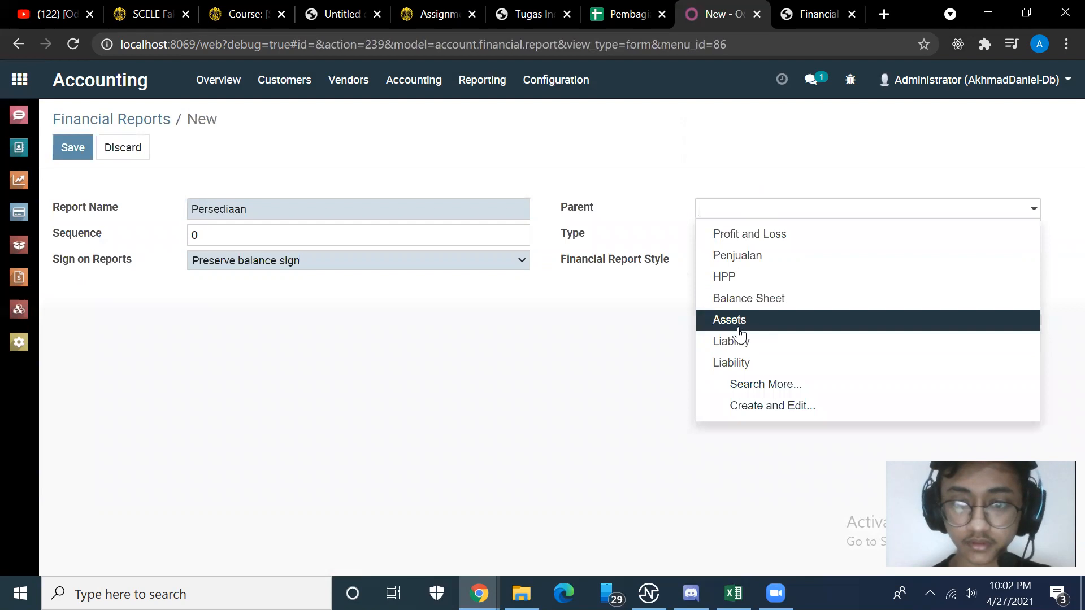
pyautogui.write('akti')
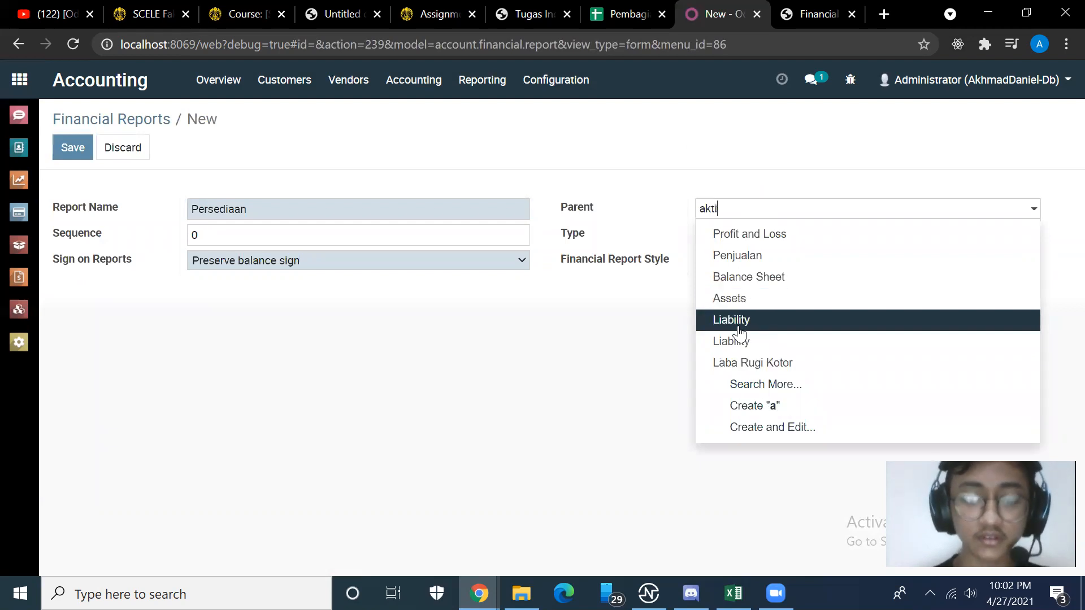
pyautogui.write('va')
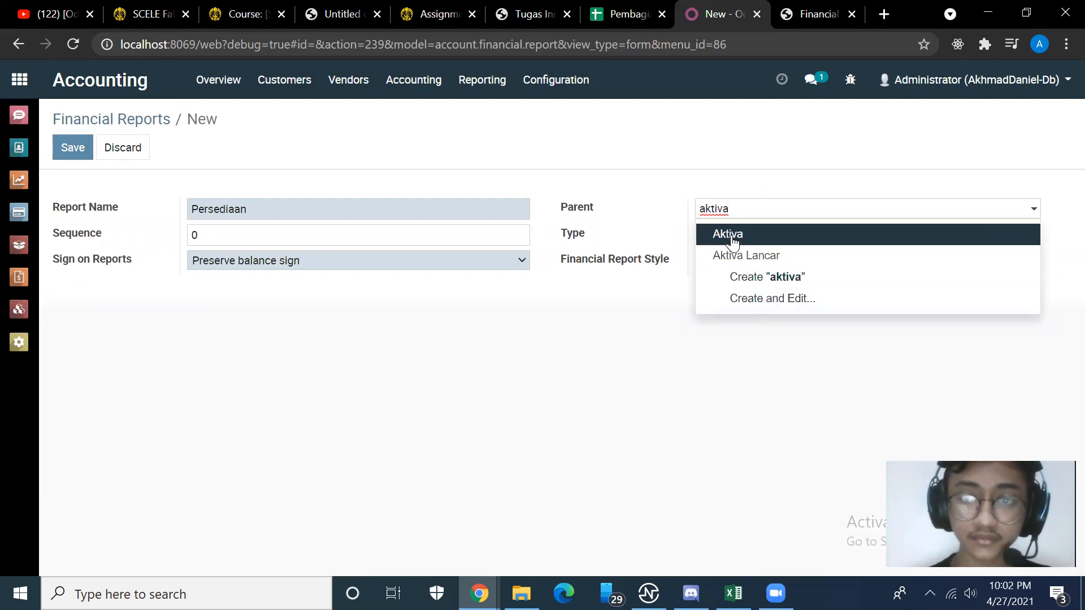
pyautogui.click(731, 235)
# Recheck the Aktiva hierarchy in Excel and set the Persediaan report's type to Account Type and its details to Display children with hierarchy.
pyautogui.hotkey('alt', 'Tab')
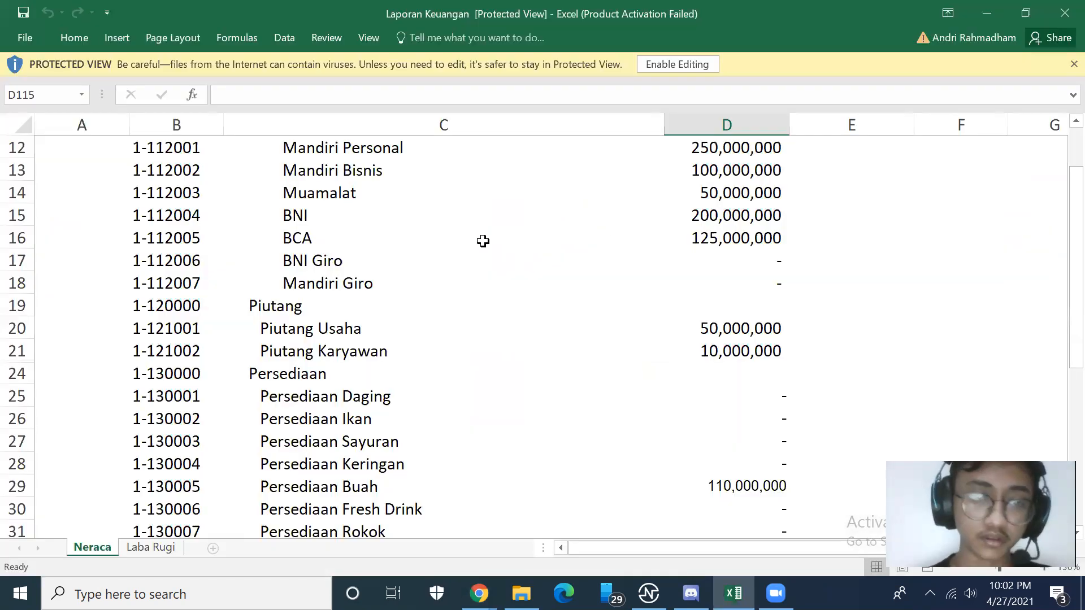
pyautogui.scroll(4, 483, 241)
pyautogui.scroll(-2, 485, 247)
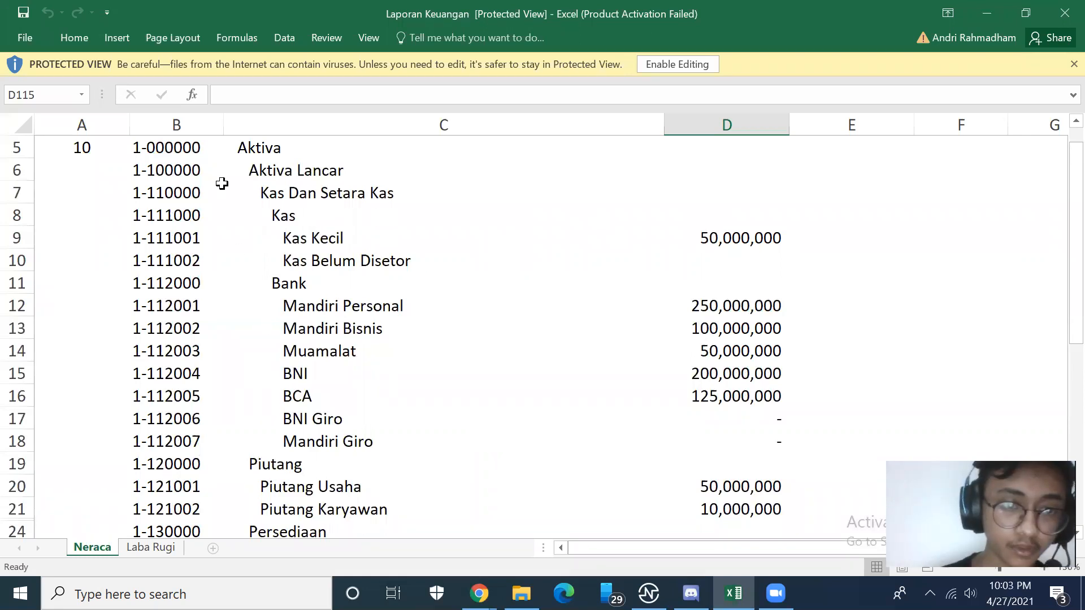
pyautogui.scroll(-1, 266, 513)
pyautogui.hotkey('alt', 'Tab')
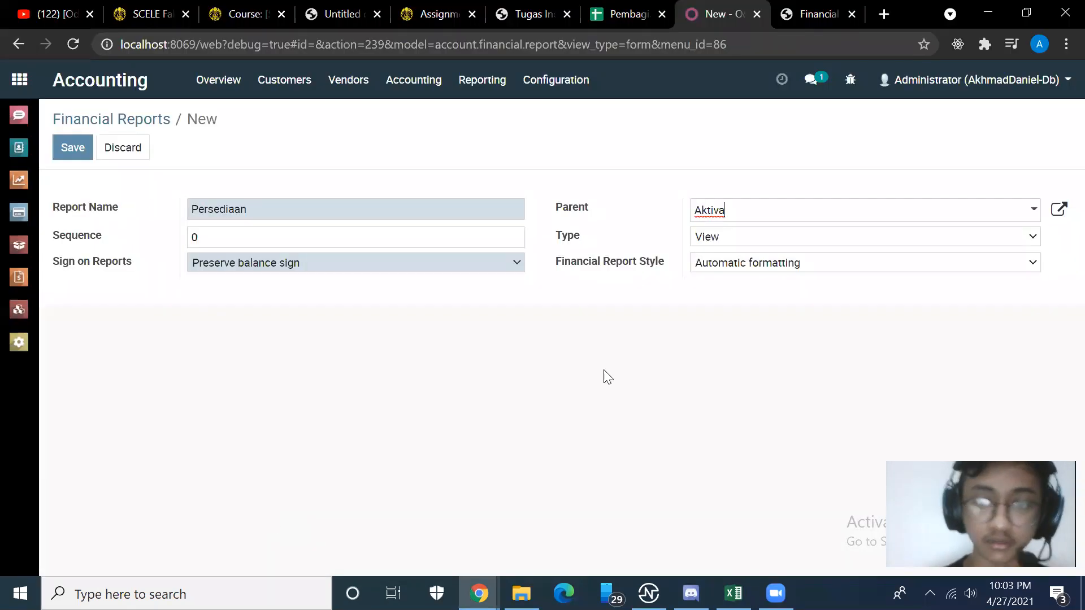
pyautogui.click(723, 235)
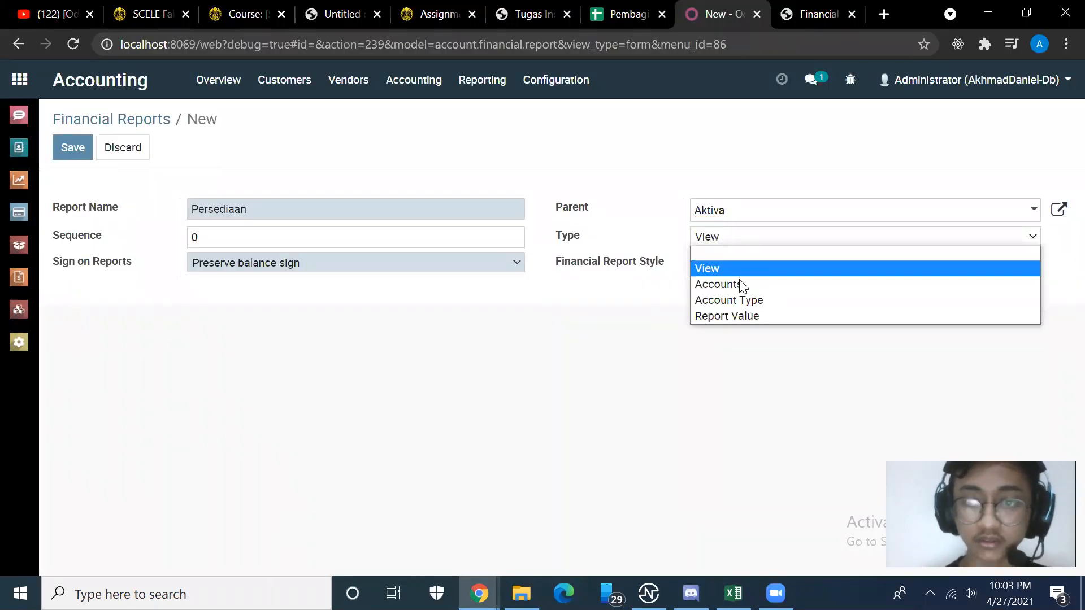
pyautogui.click(733, 316)
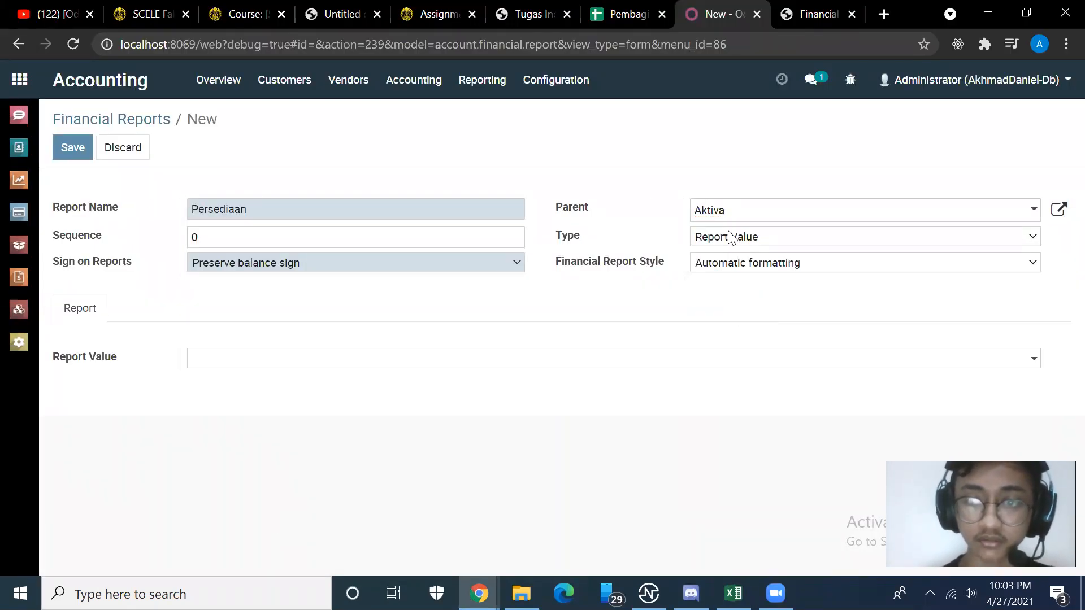
pyautogui.click(729, 238)
pyautogui.click(726, 300)
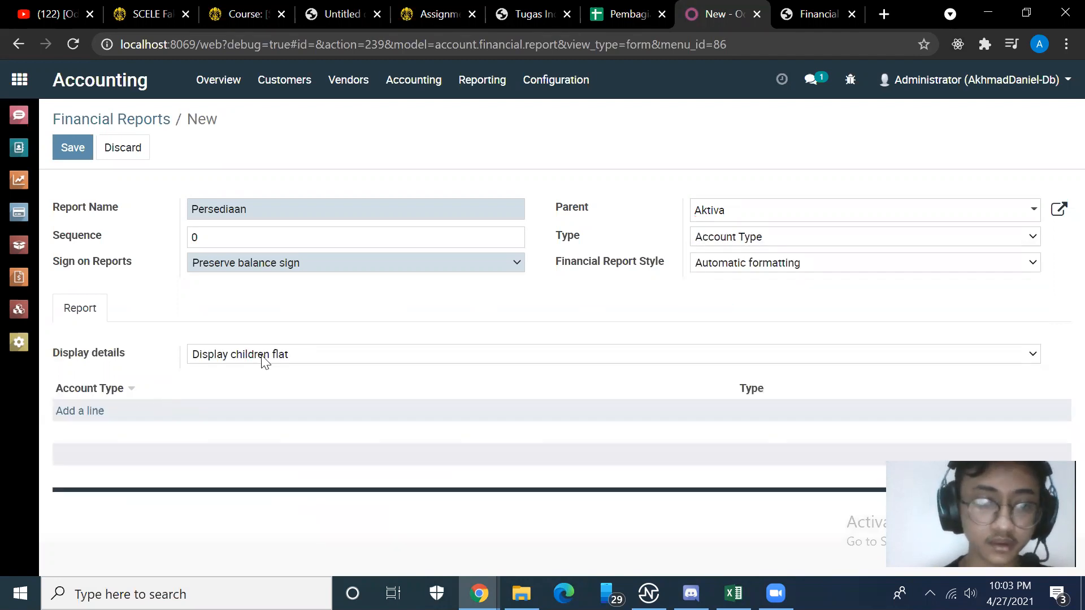
pyautogui.click(276, 358)
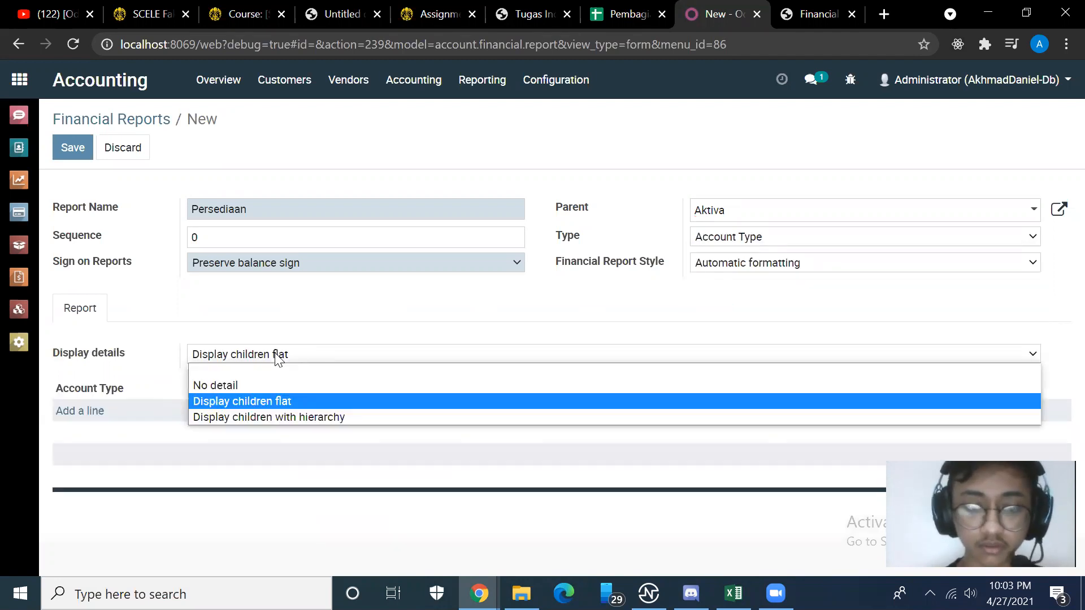
pyautogui.click(293, 421)
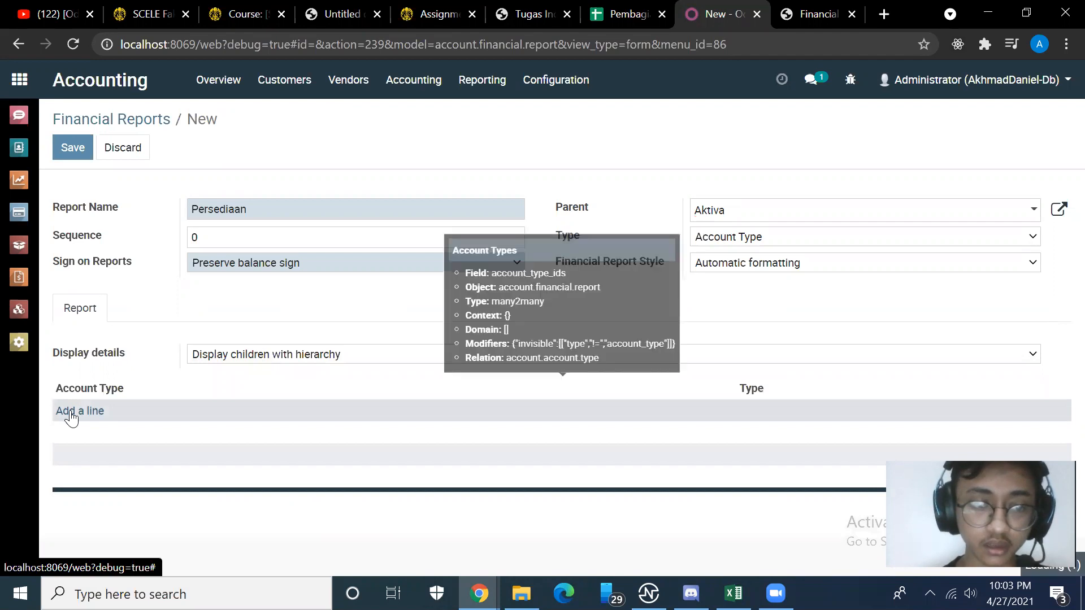
# Add the Current Assets account type to the Persediaan report and save it.
pyautogui.click(70, 417)
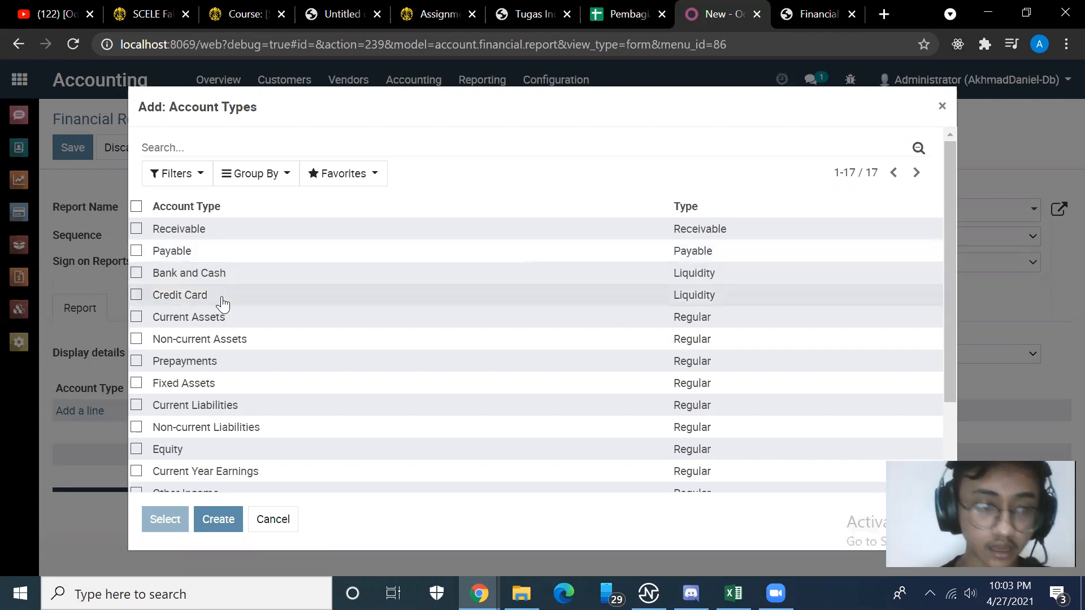
pyautogui.scroll(-1, 222, 301)
pyautogui.click(139, 308)
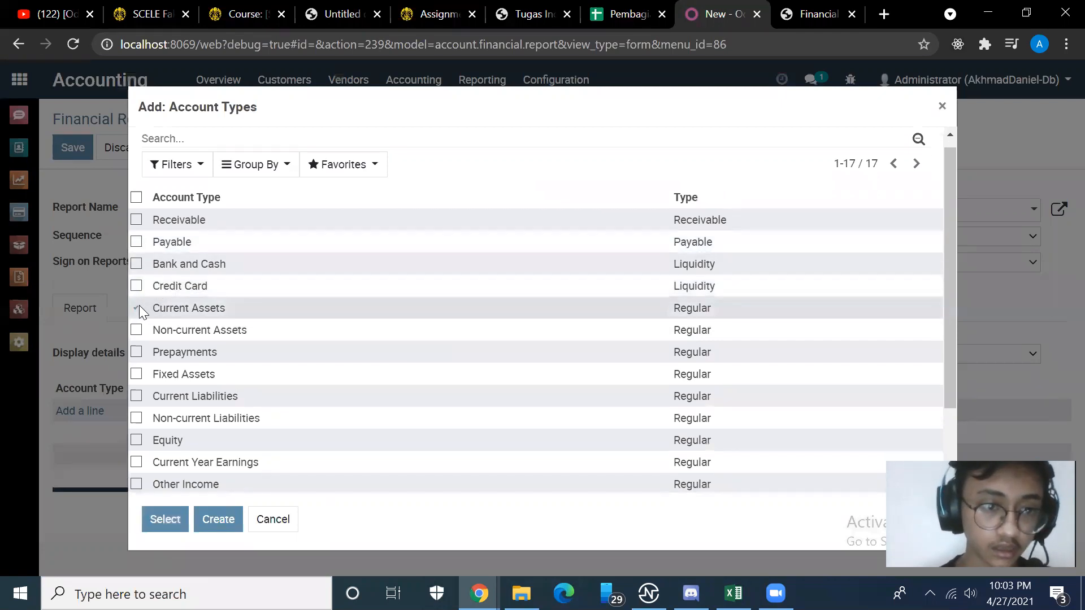
pyautogui.click(168, 519)
pyautogui.click(79, 142)
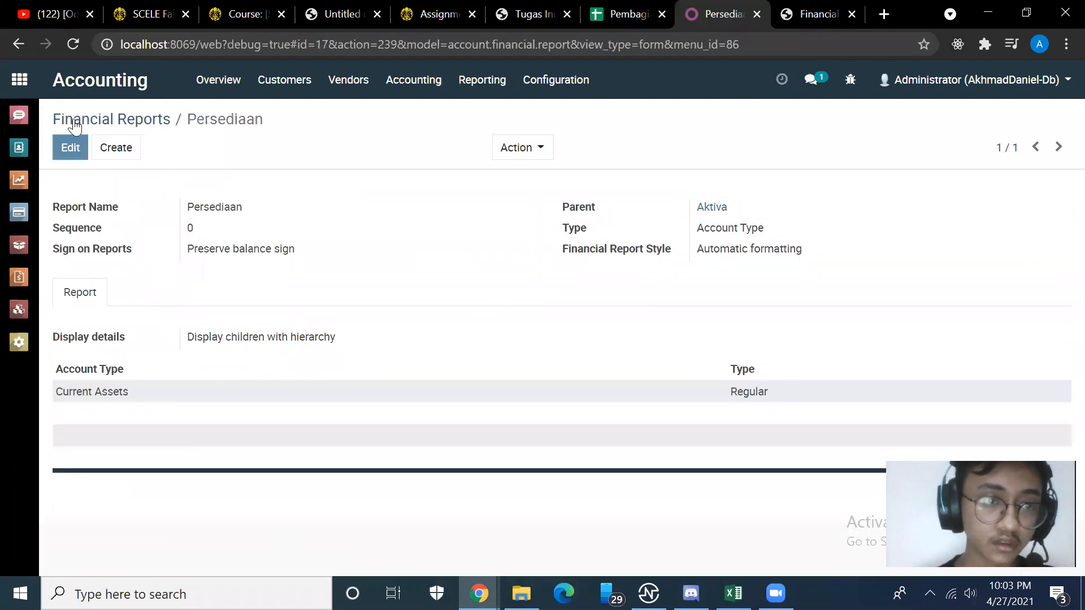
# Check Persediaan's placement in the grouped financial reports list and review its report details.
pyautogui.click(73, 121)
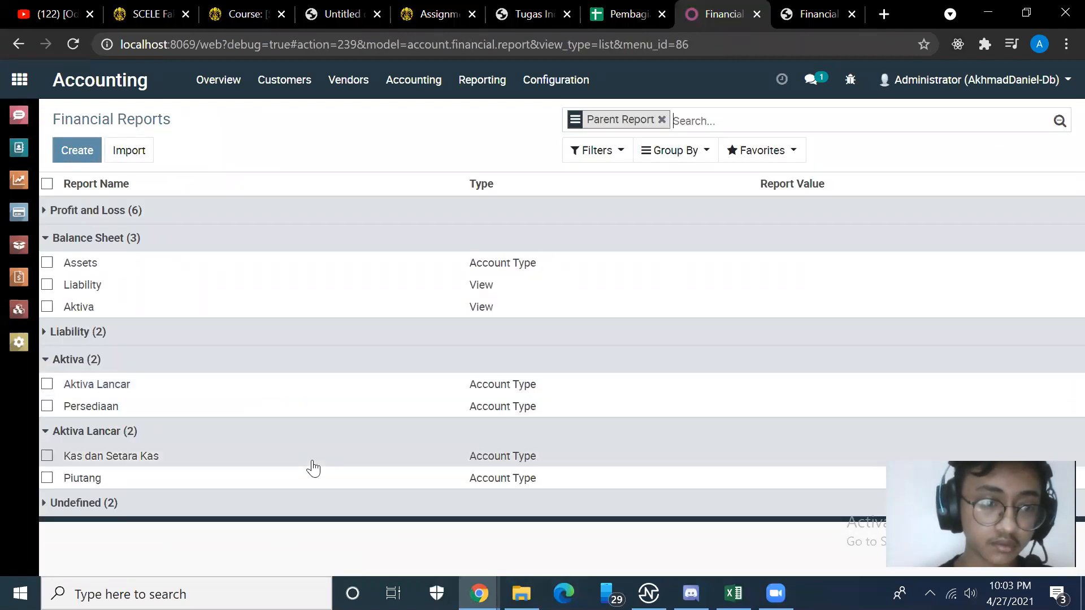
pyautogui.click(92, 403)
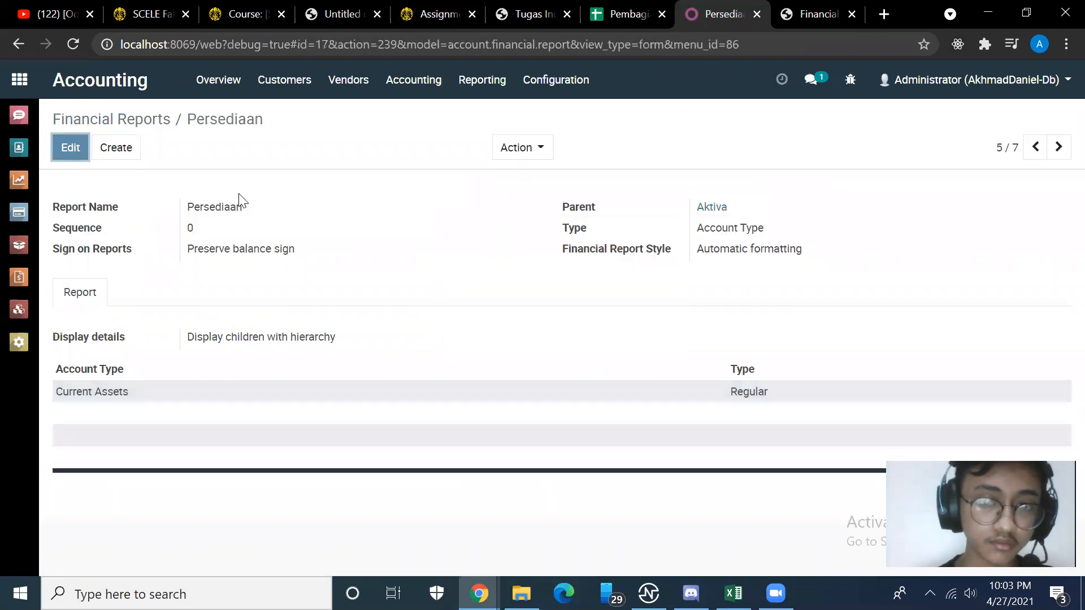
pyautogui.click(85, 120)
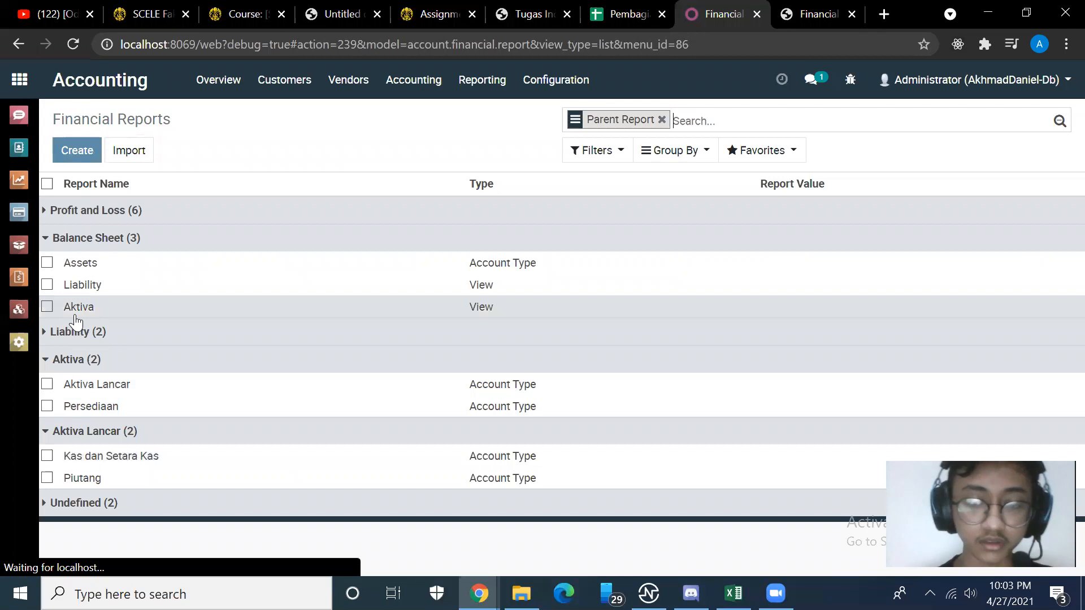
# Open the Piutang report from the Aktiva Lancar group and start editing its parent.
pyautogui.click(271, 457)
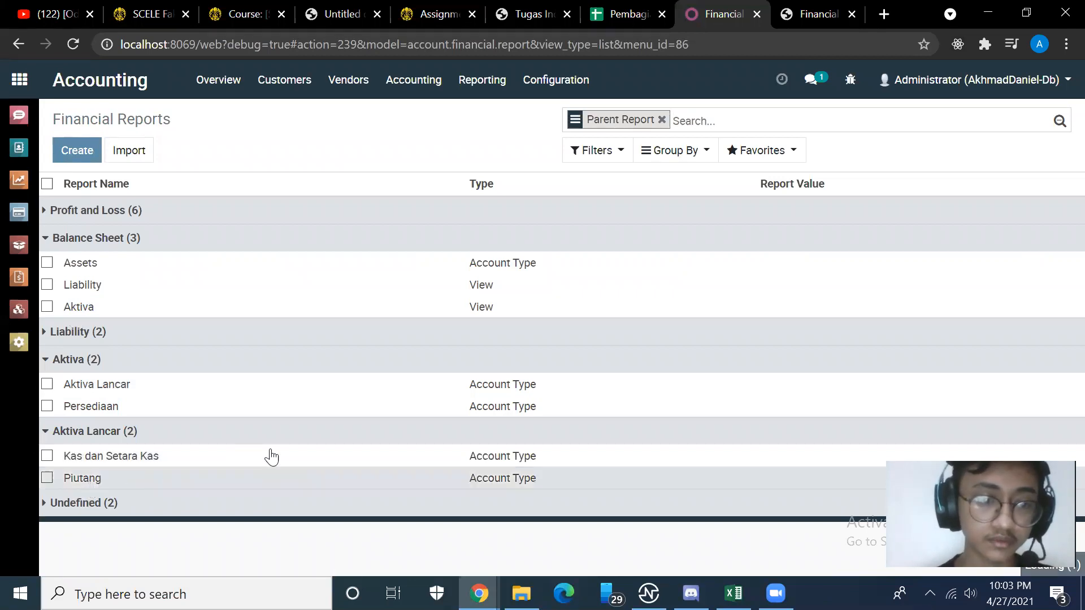
pyautogui.click(70, 147)
pyautogui.click(728, 211)
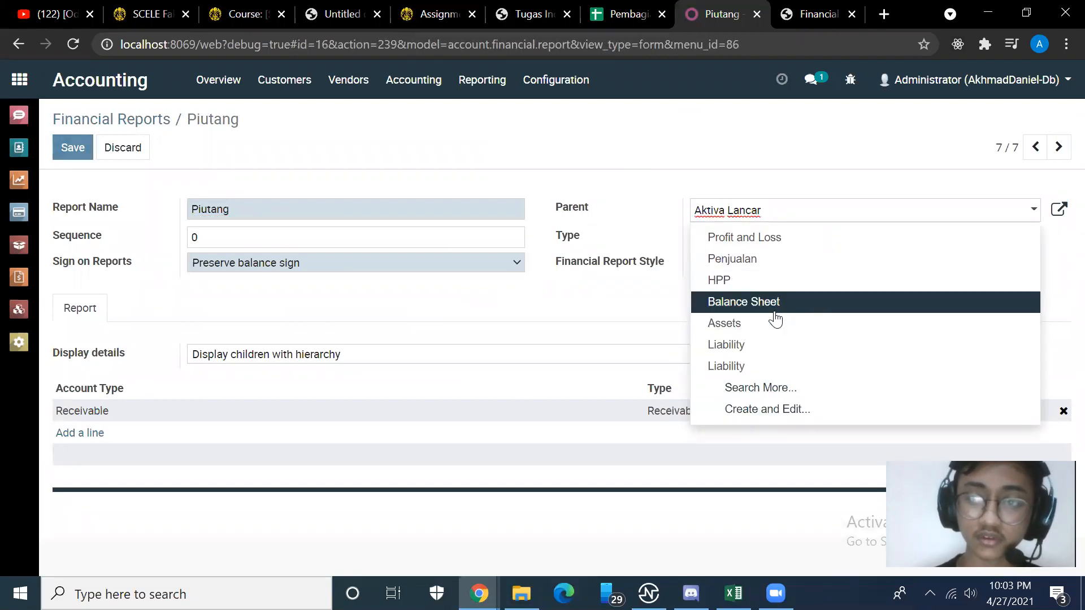
# Change the Piutang report's parent to Aktiva and save the report.
pyautogui.press('BackSpace')
pyautogui.press('BackSpace')
pyautogui.press('BackSpace')
pyautogui.press('BackSpace')
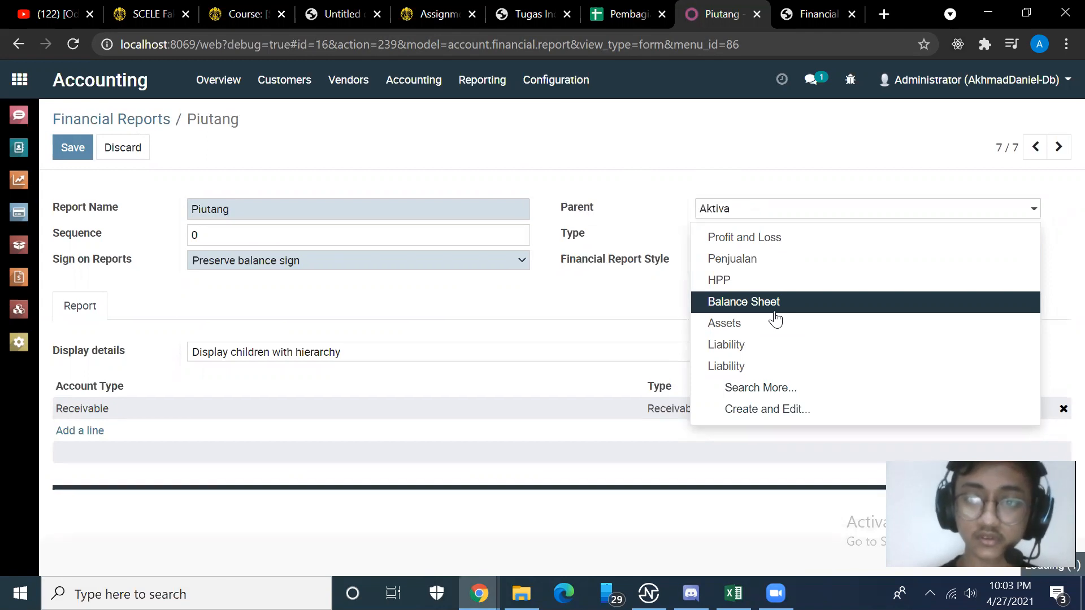
pyautogui.click(717, 236)
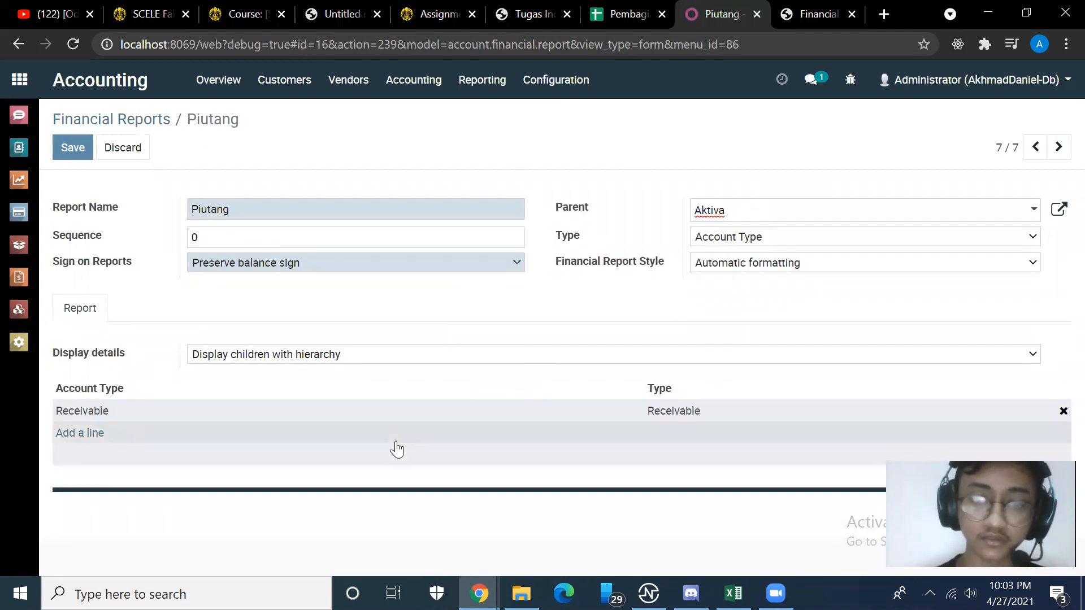
pyautogui.click(69, 146)
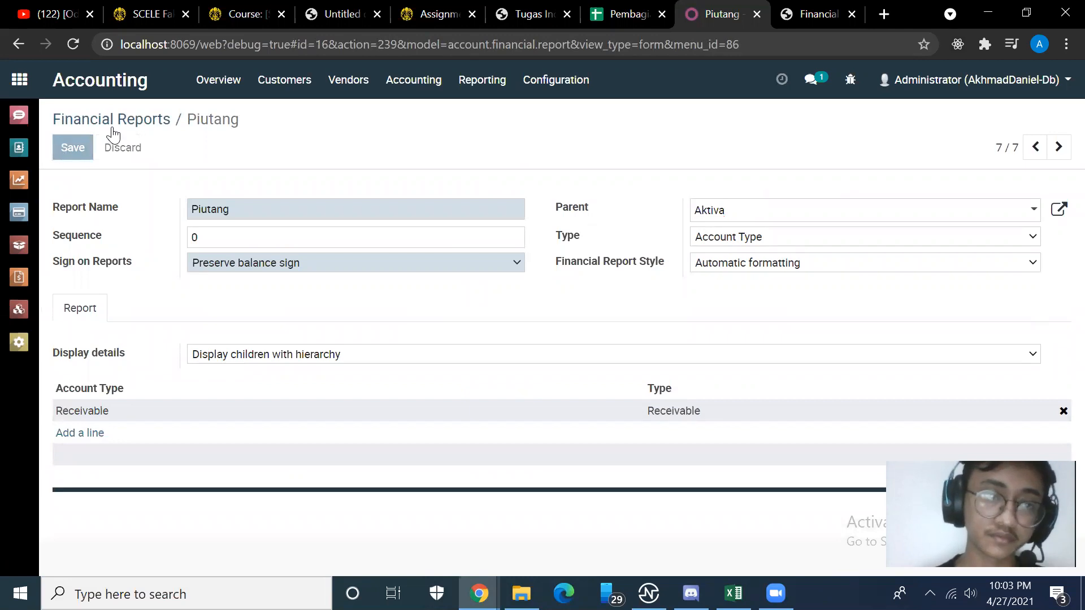
# Switch to the Laporan Keuangan workbook in Excel and check the Piutang and Persediaan groups against the financial reports list in the browser.
pyautogui.hotkey('alt', 'Tab')
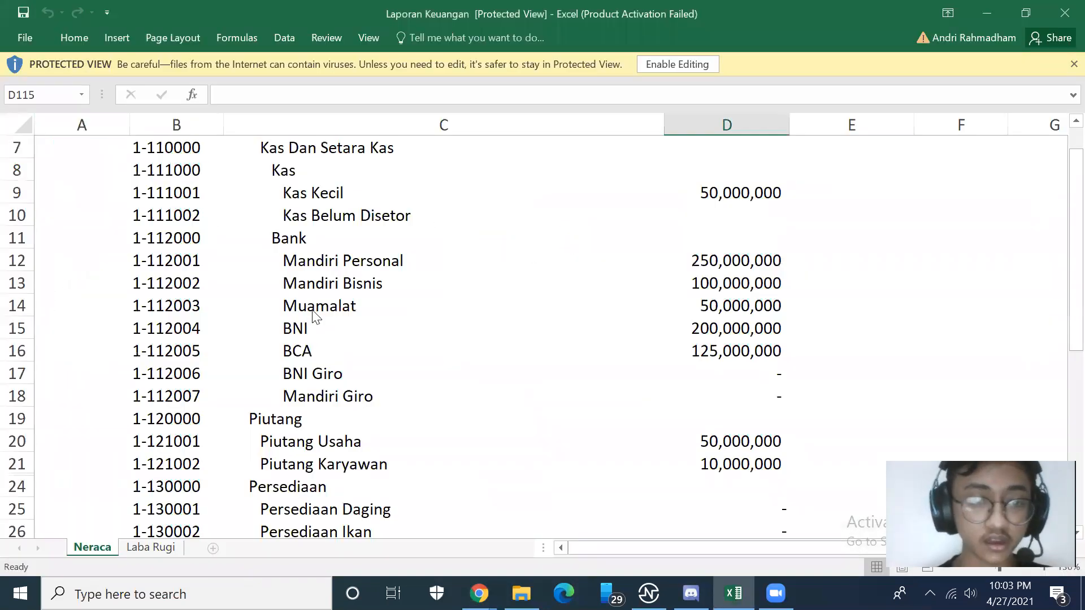
pyautogui.scroll(-7, 313, 312)
pyautogui.scroll(1, 313, 312)
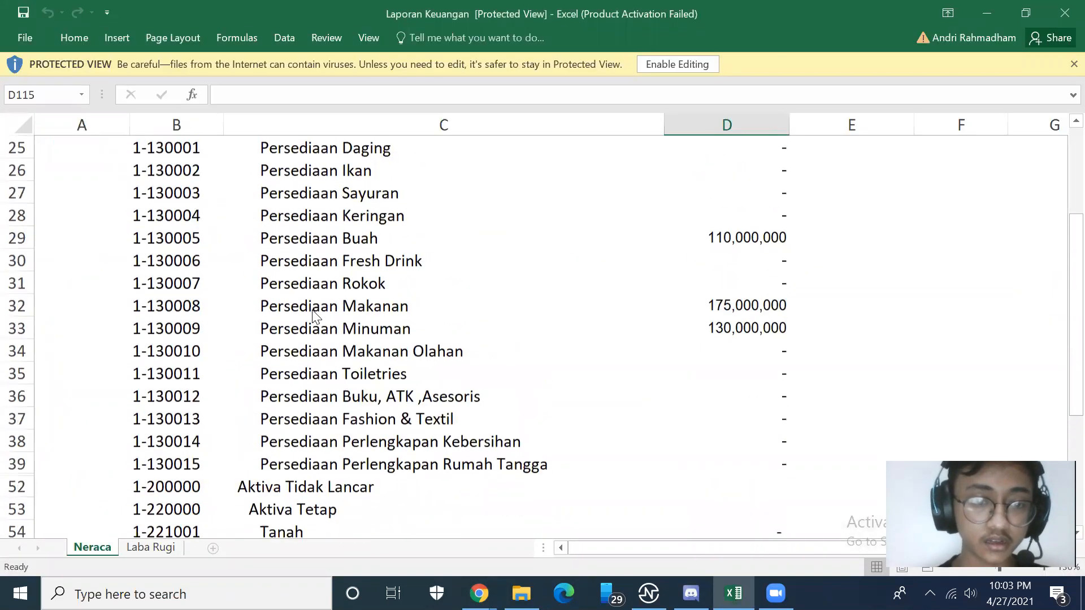
pyautogui.scroll(4, 314, 315)
pyautogui.scroll(-4, 300, 333)
pyautogui.scroll(1, 287, 349)
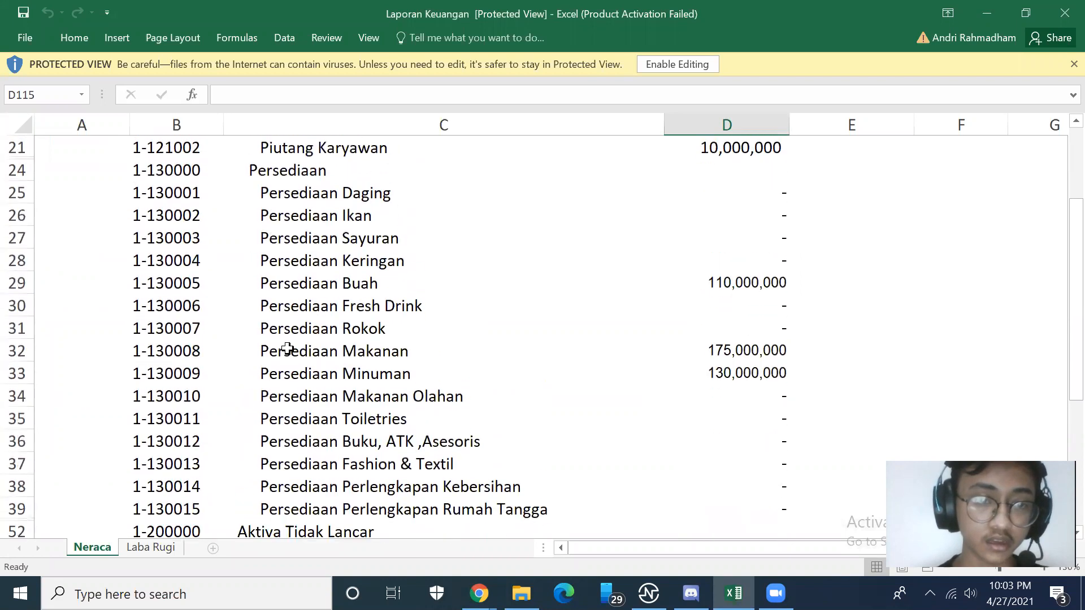
pyautogui.scroll(7, 242, 505)
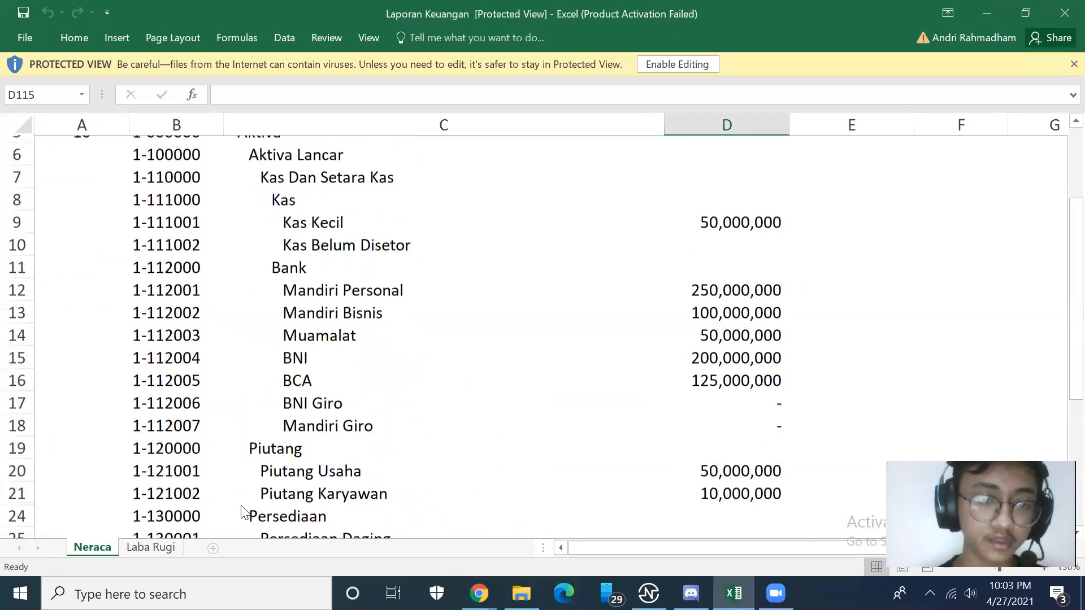
pyautogui.hotkey('alt', 'Tab')
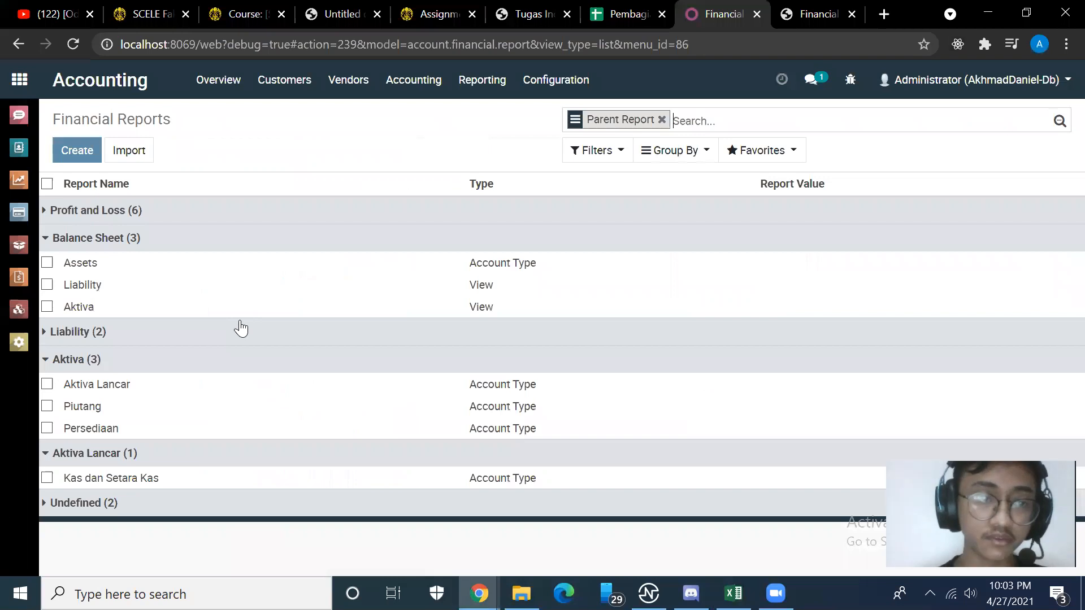
# Return to the Neraca sheet in Excel and examine the account hierarchy from Aktiva through Aktiva Tidak Lancar to Hutang dan Modal.
pyautogui.hotkey('alt', 'Tab')
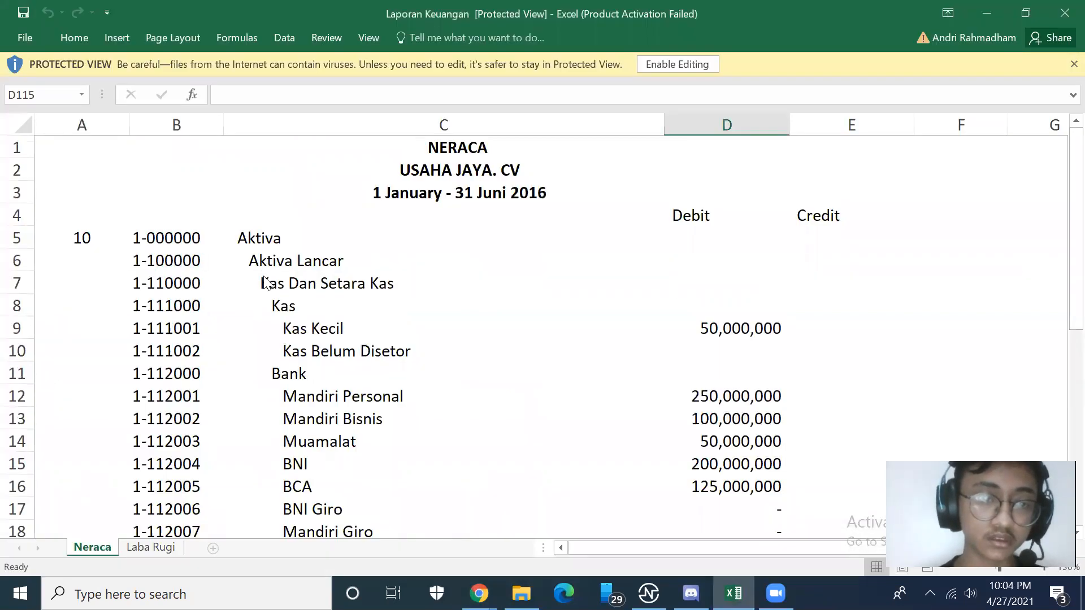
pyautogui.scroll(-8, 264, 282)
pyautogui.scroll(-2, 264, 282)
pyautogui.scroll(3, 264, 283)
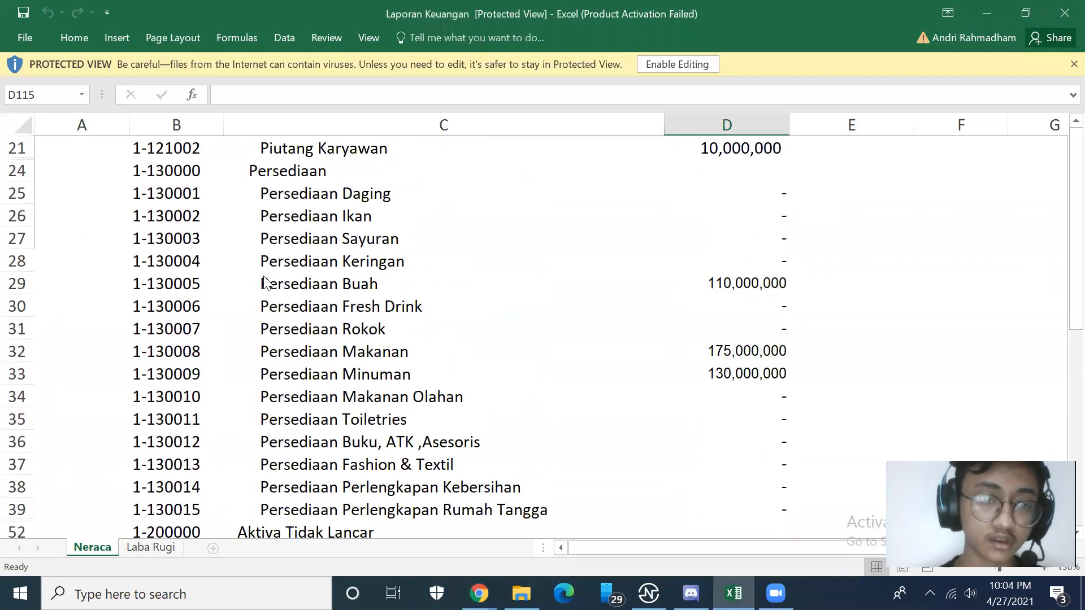
pyautogui.scroll(7, 264, 283)
pyautogui.scroll(-3, 264, 282)
pyautogui.scroll(1, 264, 282)
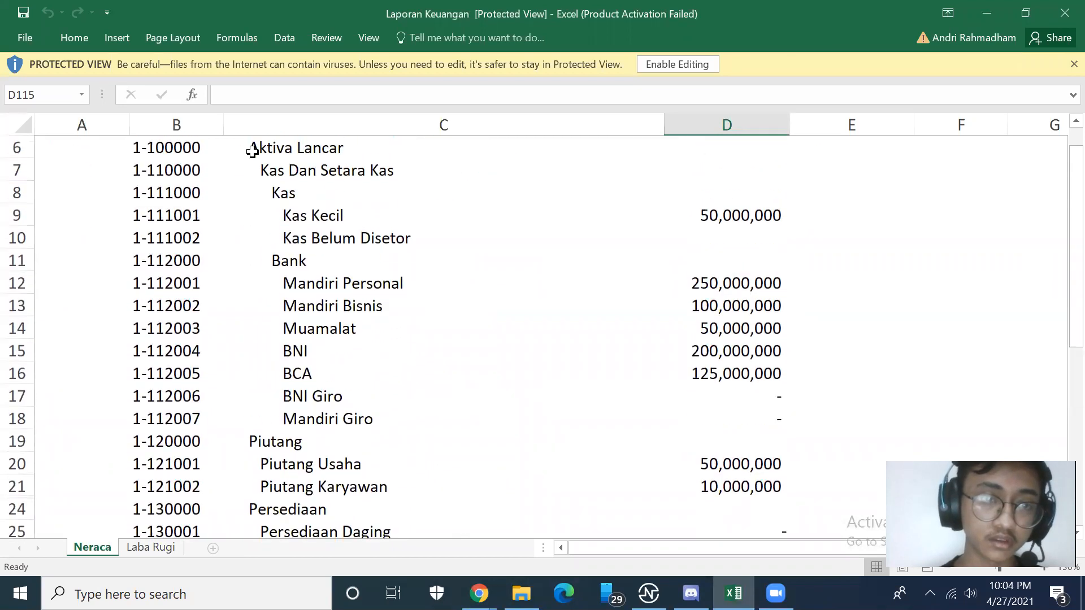
pyautogui.scroll(-3, 252, 151)
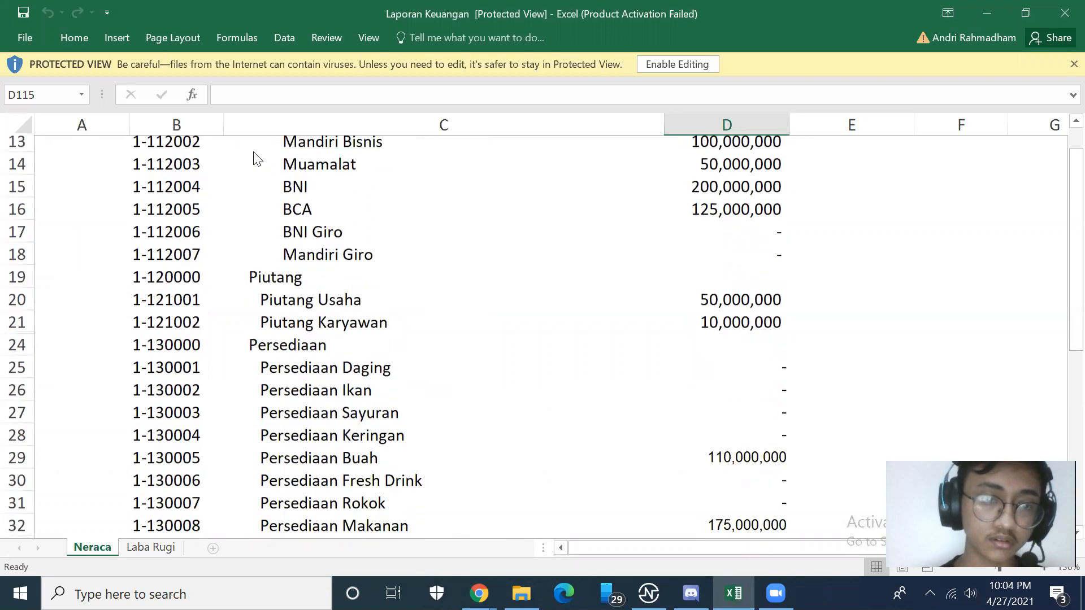
pyautogui.scroll(-5, 253, 157)
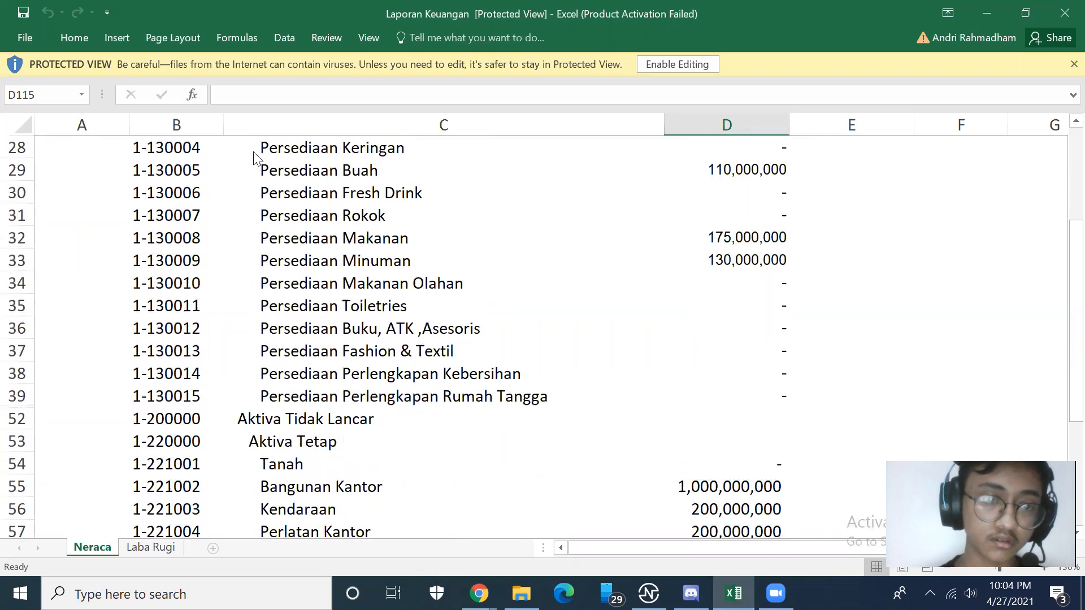
pyautogui.scroll(-2, 253, 157)
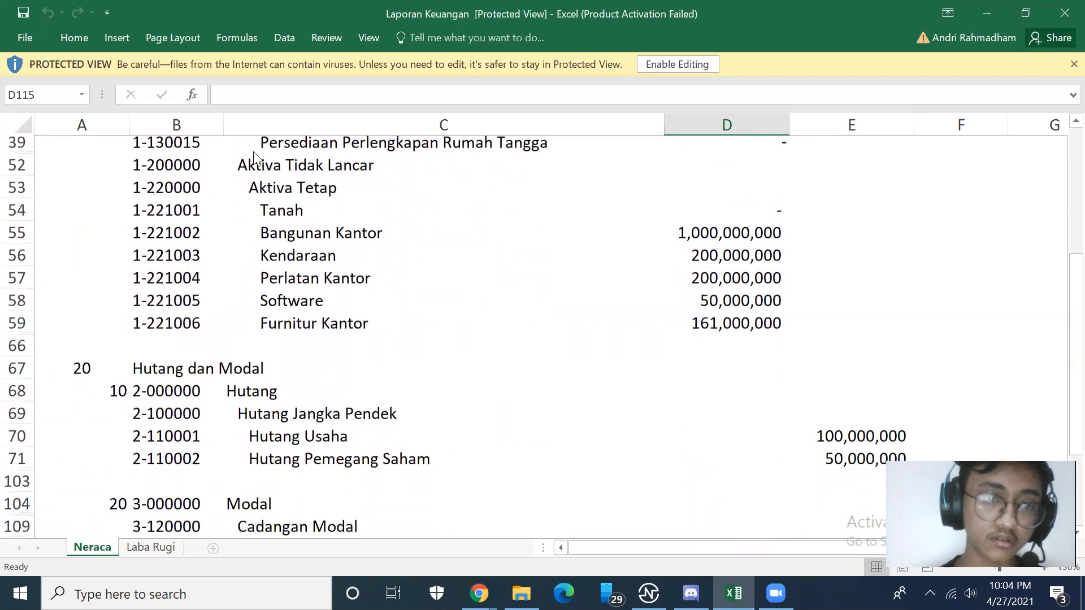
pyautogui.scroll(8, 253, 157)
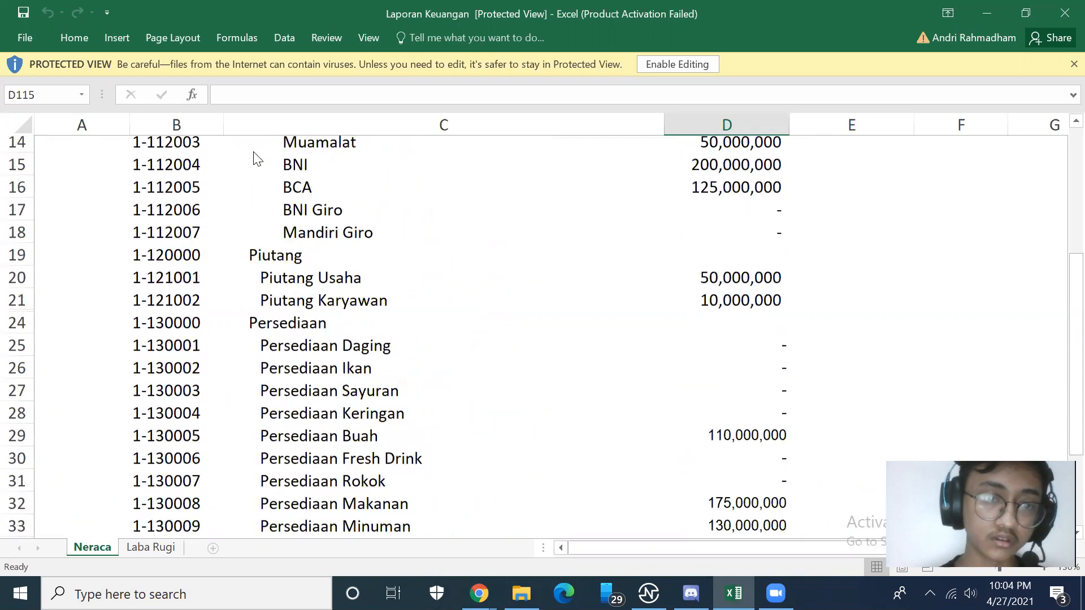
pyautogui.scroll(3, 254, 157)
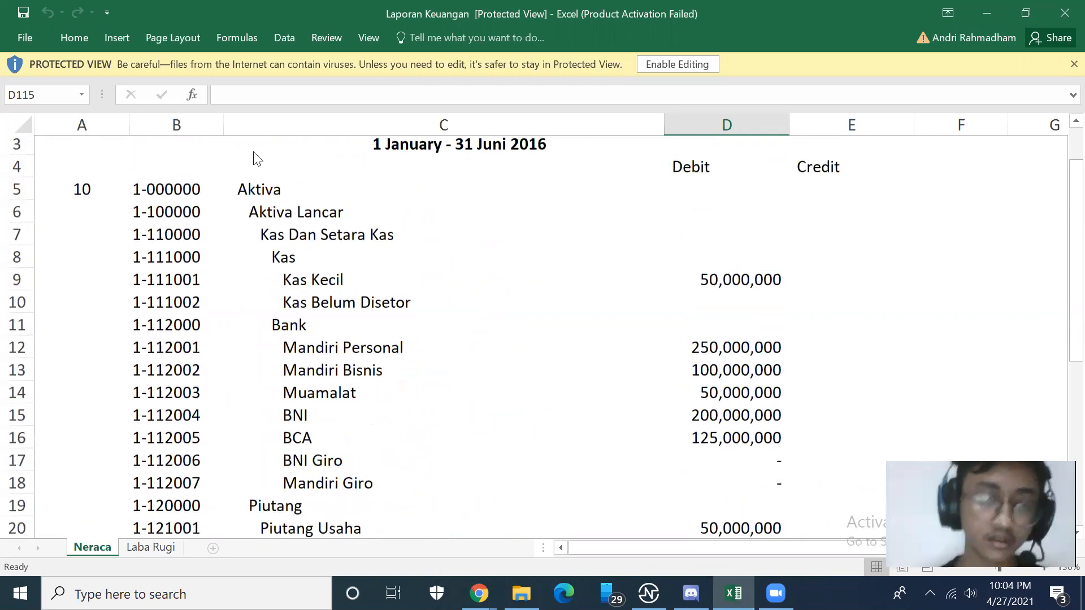
# Switch back to Odoo in the browser and create a new financial report named "Aktiva Tidak Lancar".
pyautogui.hotkey('alt', 'Tab')
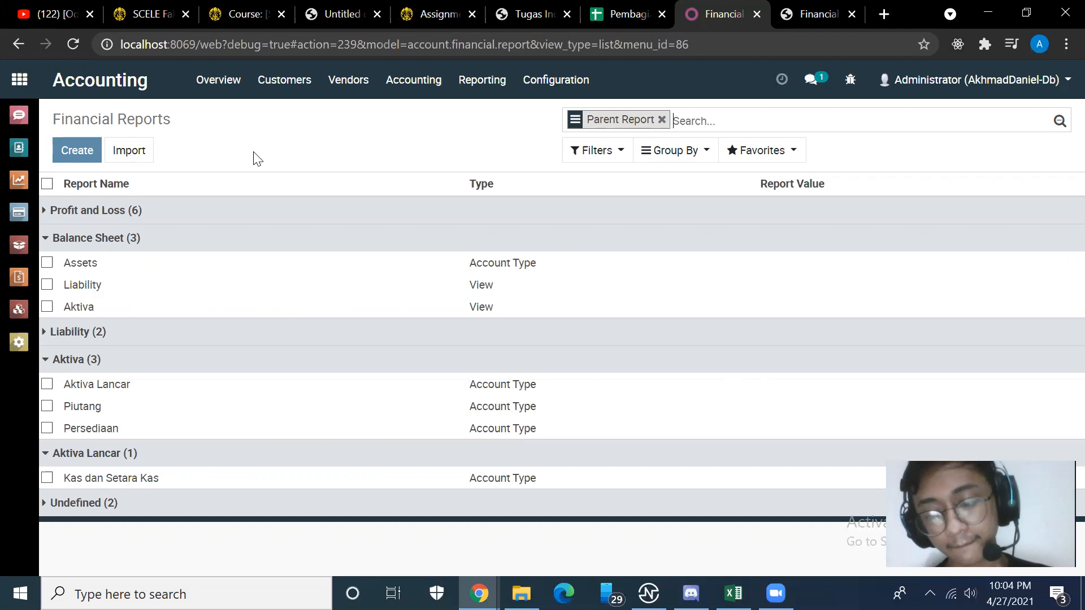
pyautogui.click(78, 150)
pyautogui.click(472, 205)
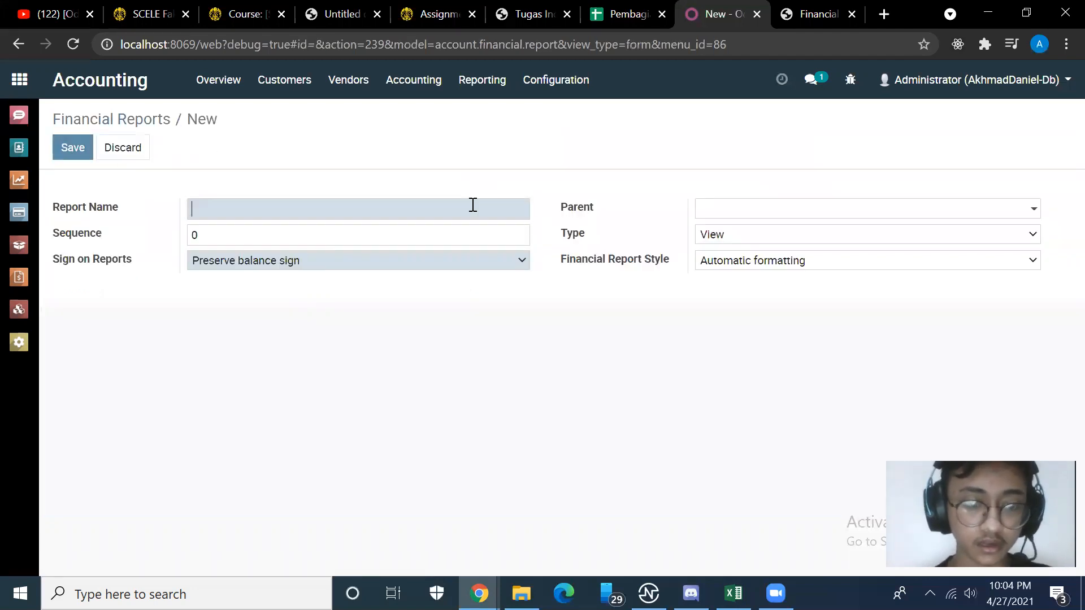
pyautogui.write('Akt')
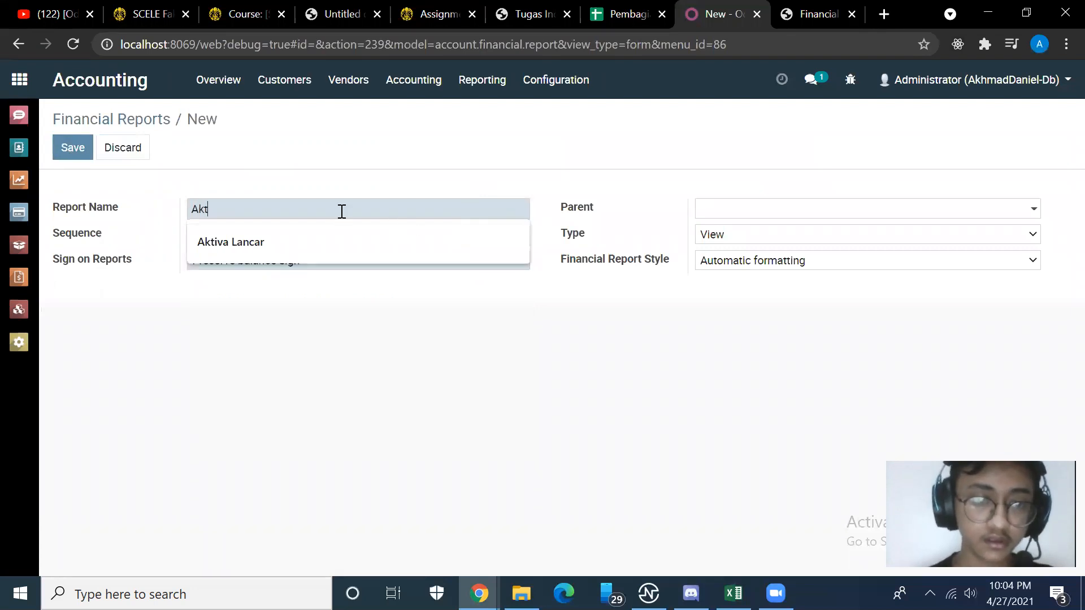
pyautogui.click(307, 241)
pyautogui.click(226, 210)
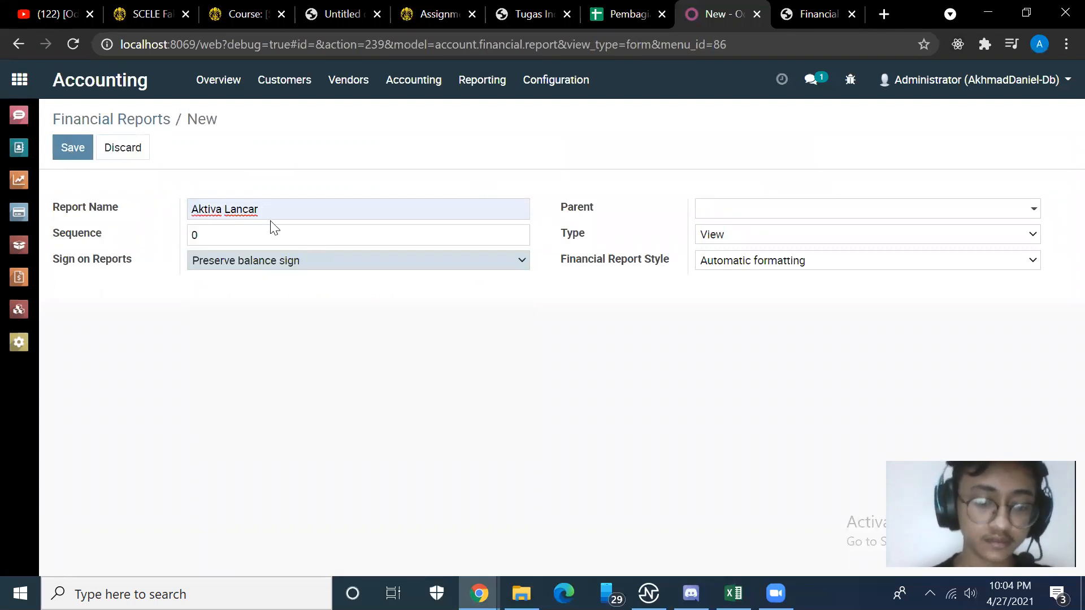
pyautogui.write('Tidak')
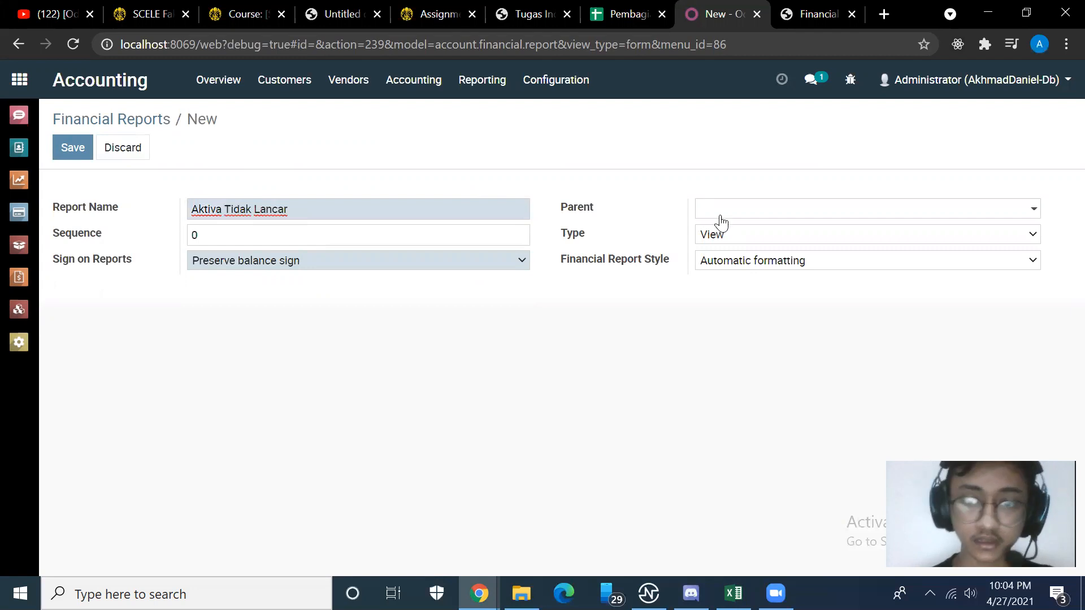
# Set the new report's parent to Aktiva and choose View as its type.
pyautogui.click(725, 214)
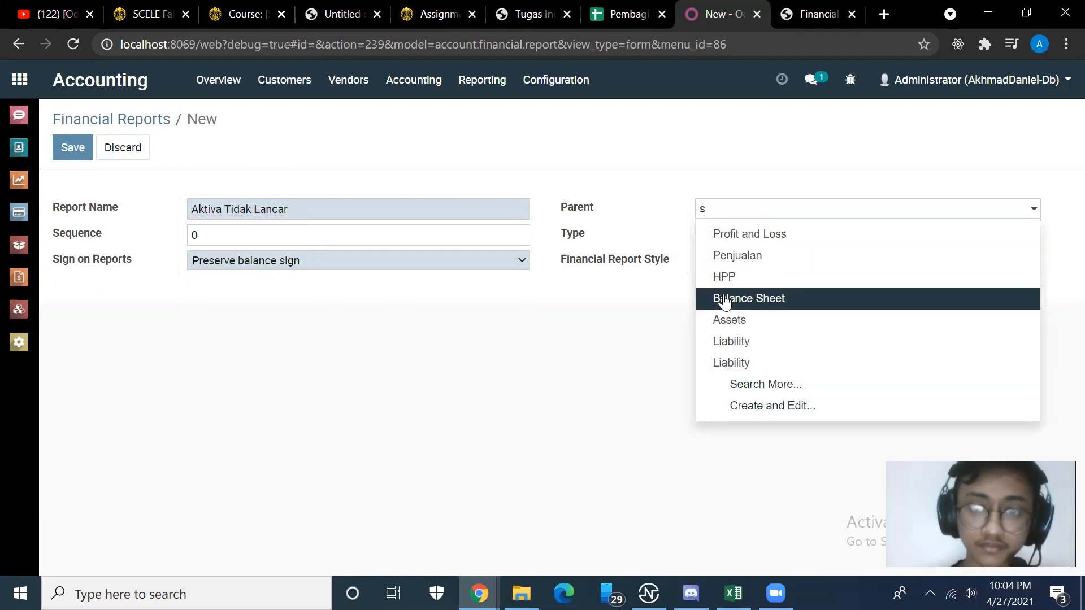
pyautogui.press('BackSpace')
pyautogui.write('aK')
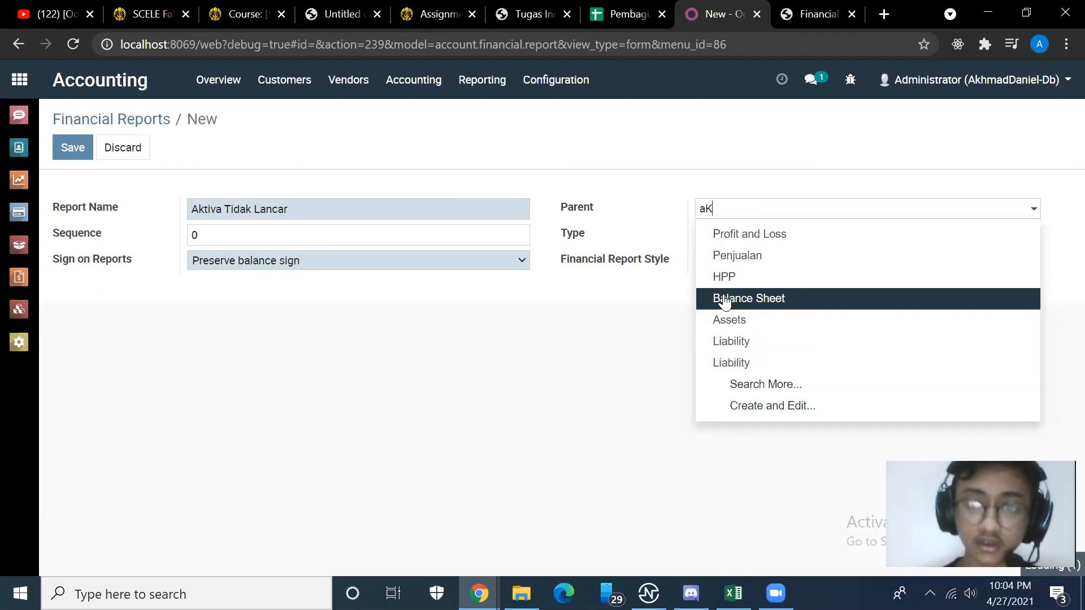
pyautogui.click(729, 229)
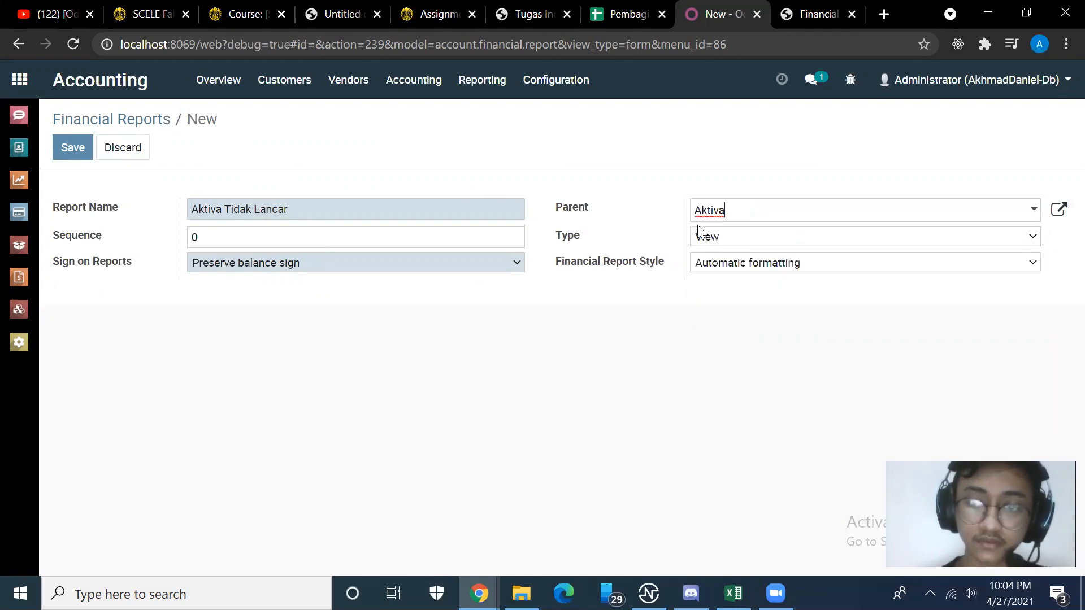
pyautogui.click(703, 237)
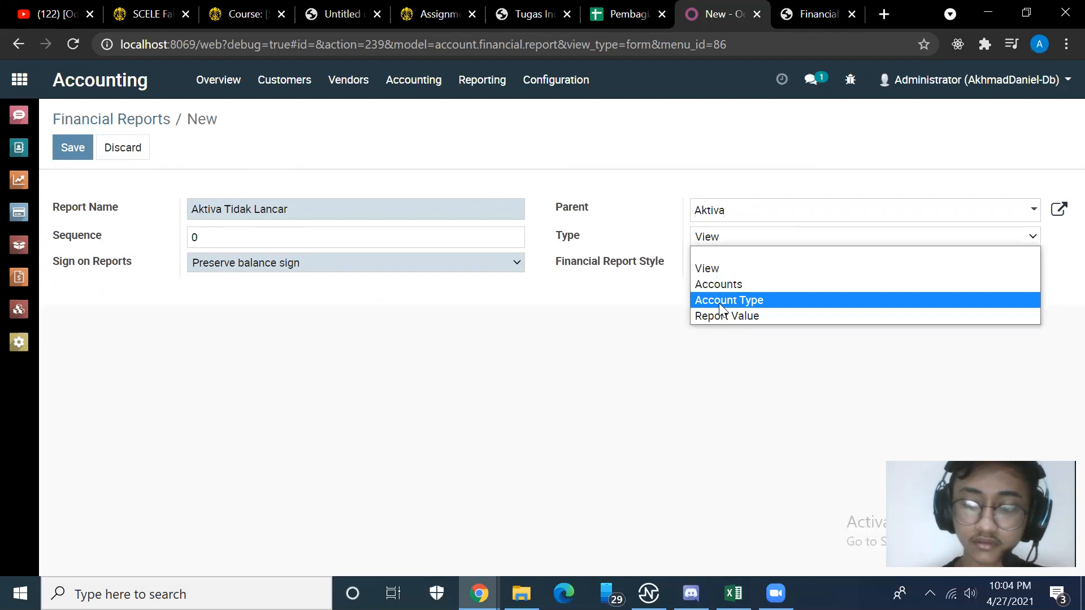
pyautogui.click(731, 270)
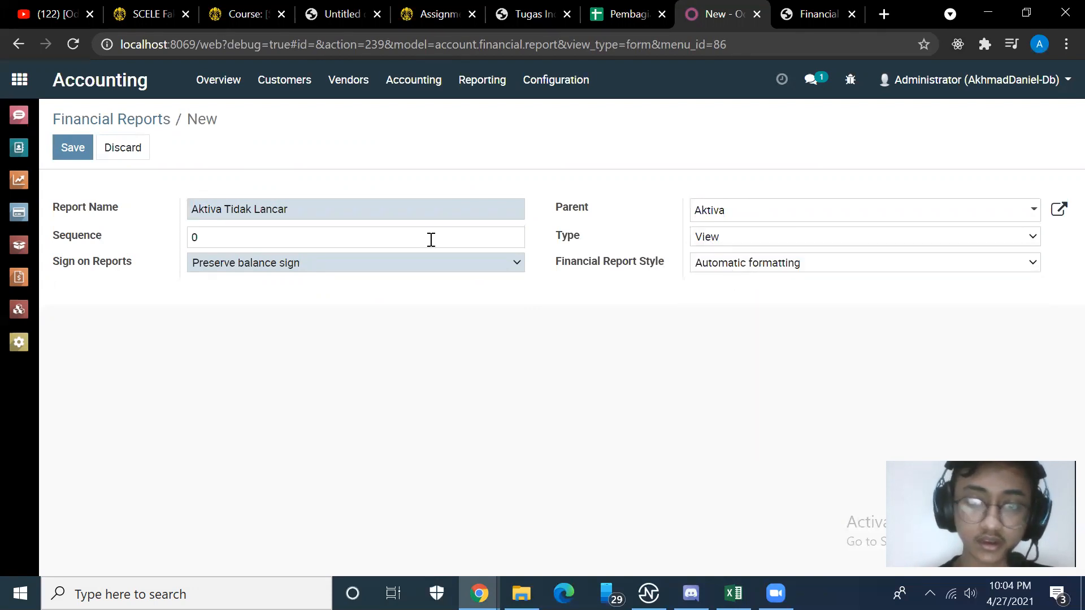
# Set the Aktiva Tidak Lancar report's sequence to 4 and save the report.
pyautogui.click(322, 239)
pyautogui.write('4')
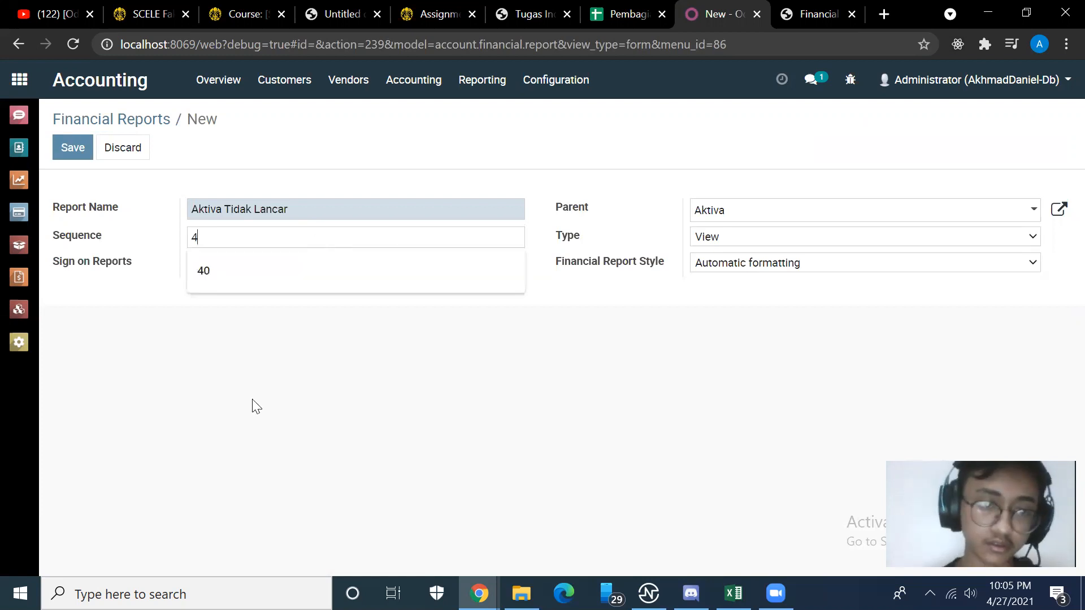
pyautogui.click(252, 400)
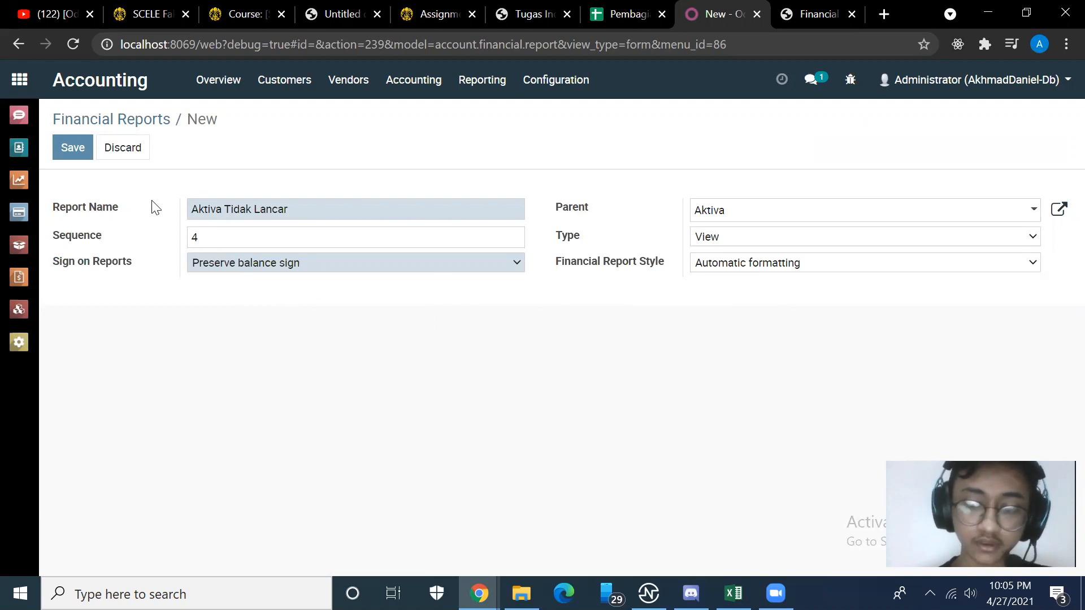
pyautogui.click(62, 146)
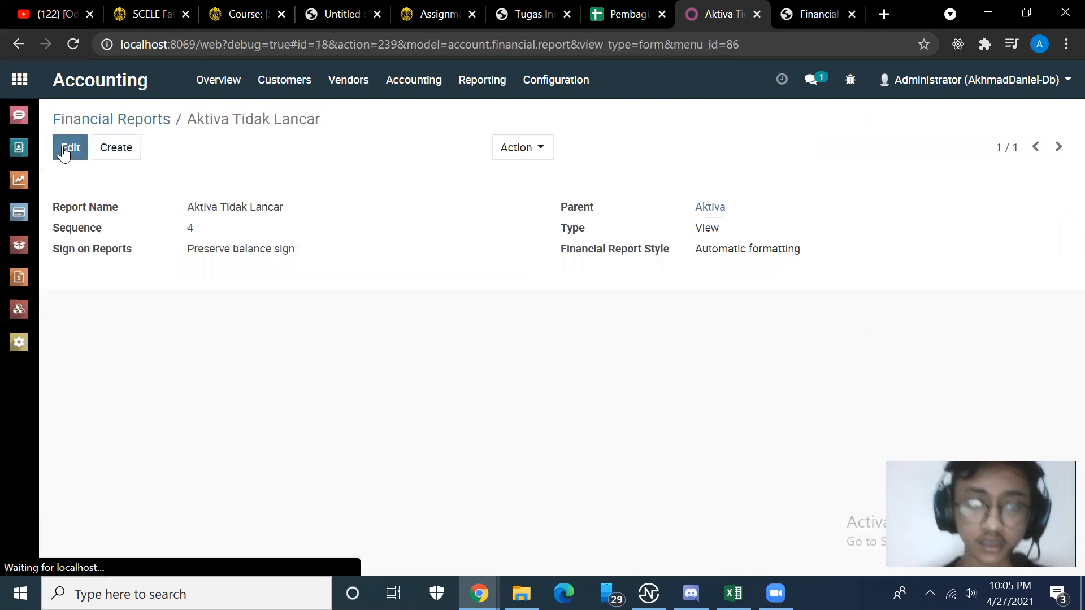
# Return to the financial reports list and check the accounts under Aktiva Tidak Lancar in the Excel Neraca sheet, then go back to Odoo.
pyautogui.click(134, 129)
pyautogui.hotkey('alt', 'Tab')
pyautogui.scroll(-3, 136, 126)
pyautogui.scroll(-6, 136, 126)
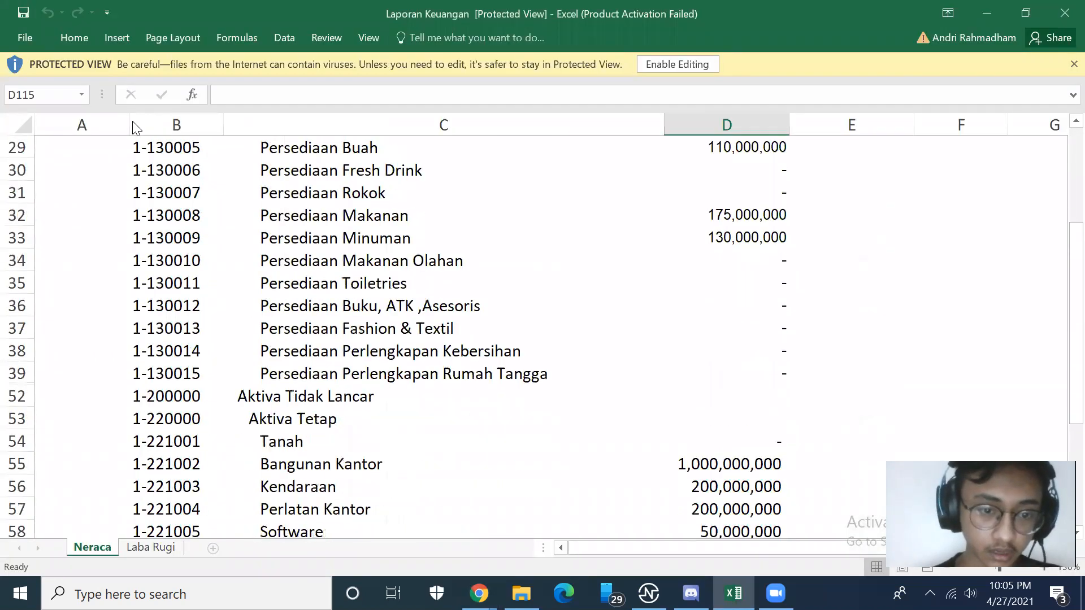
pyautogui.scroll(-3, 300, 453)
pyautogui.scroll(1, 303, 456)
pyautogui.hotkey('alt', 'Tab')
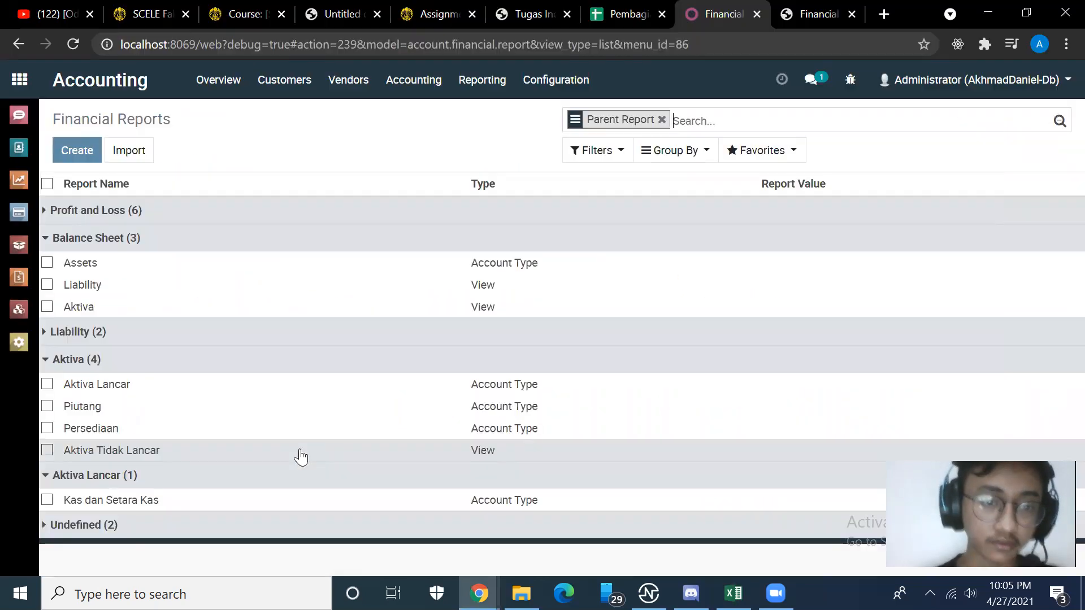
# Create a new financial report named "Aktiva Tetap", checking the name against the Neraca sheet in Excel.
pyautogui.click(86, 154)
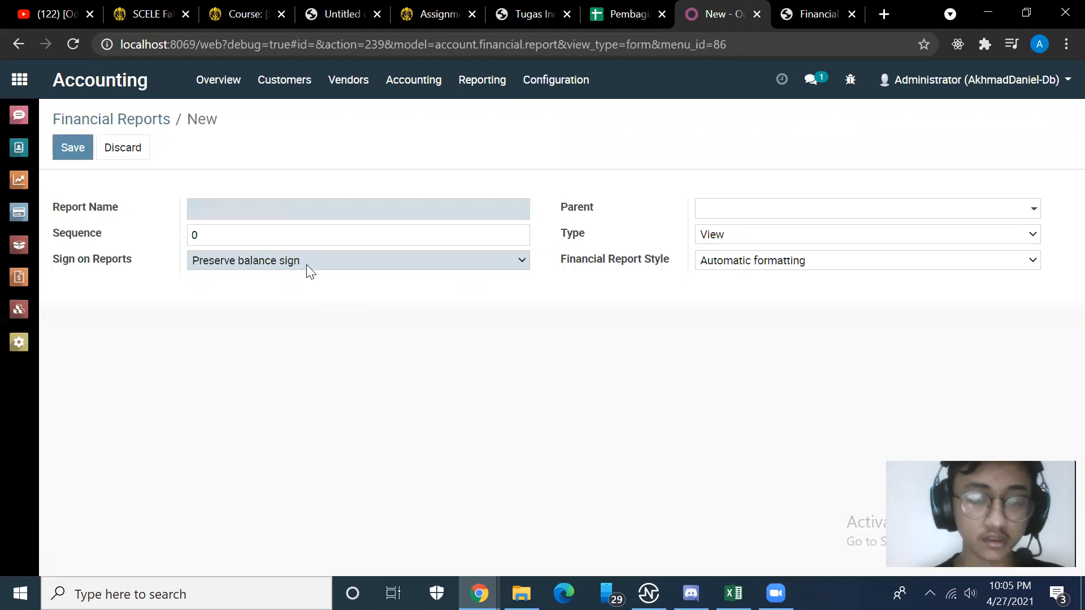
pyautogui.write('ak')
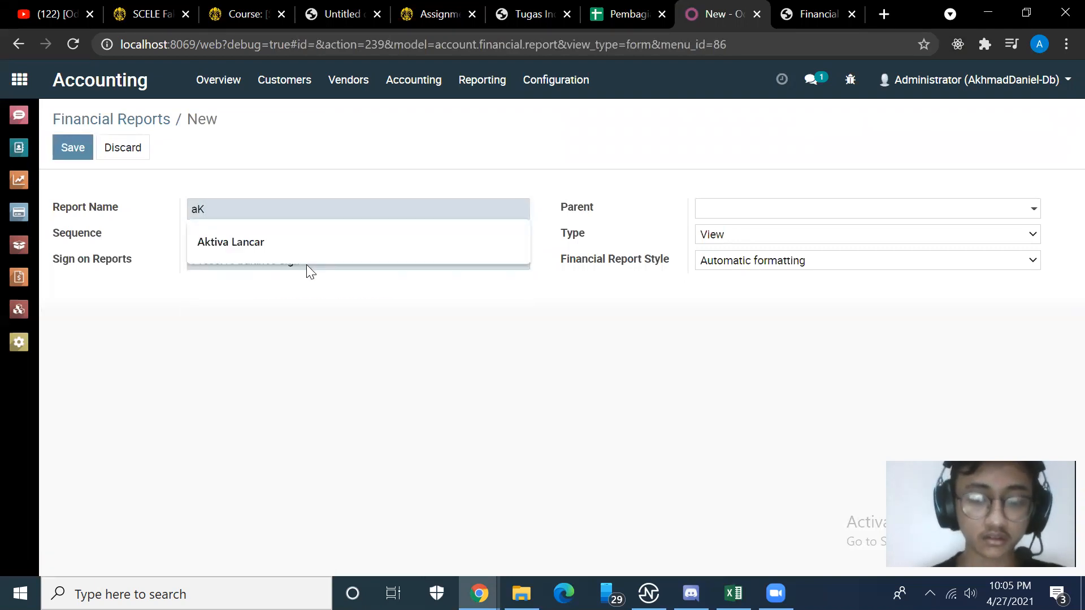
pyautogui.press('BackSpace')
pyautogui.press('BackSpace')
pyautogui.write('A')
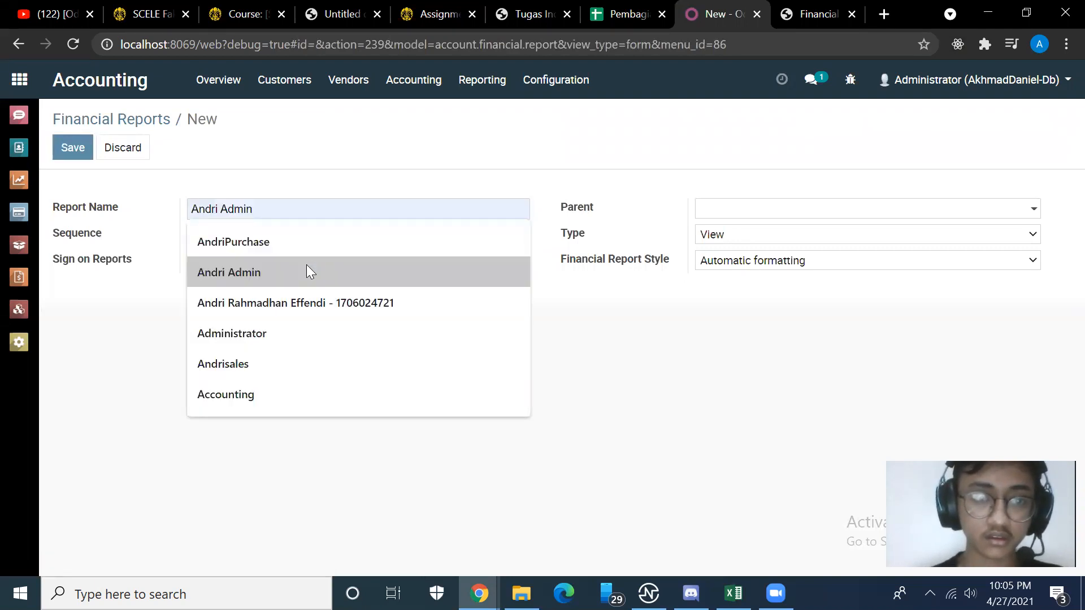
pyautogui.press('BackSpace')
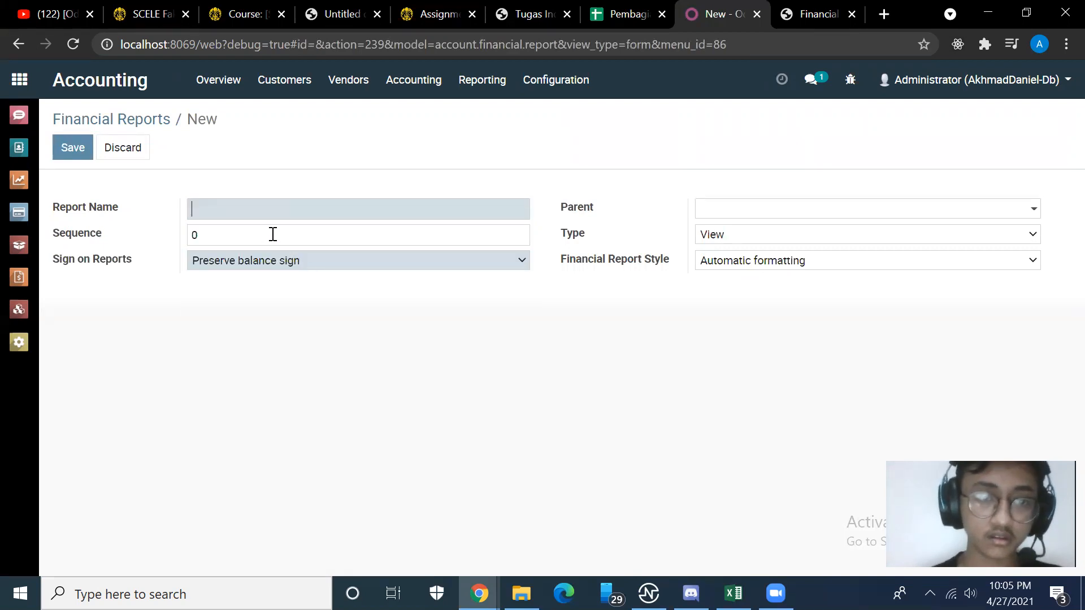
pyautogui.write('Akt')
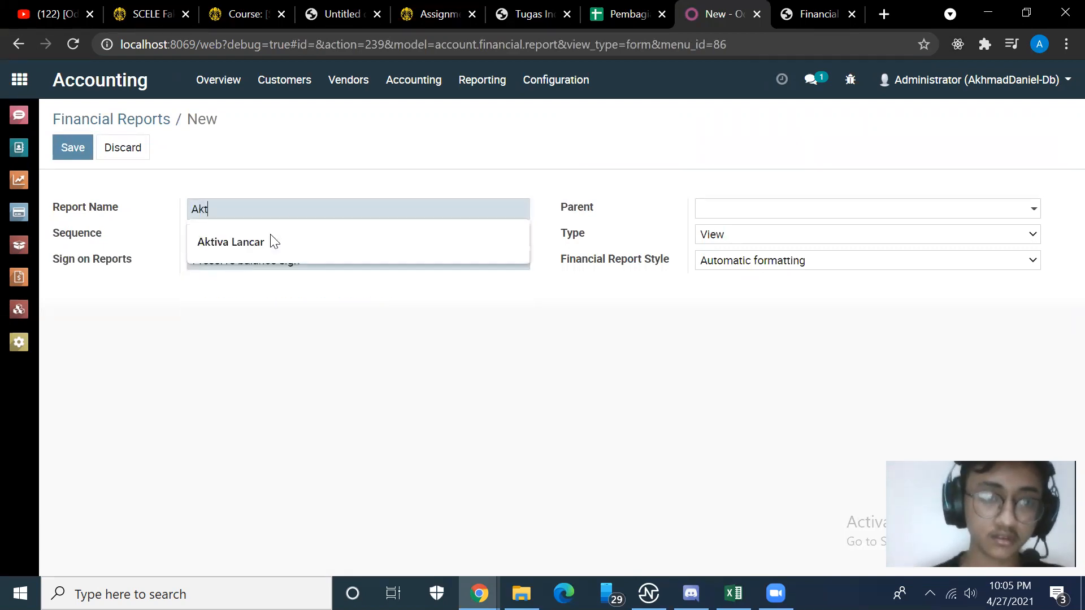
pyautogui.write('iva')
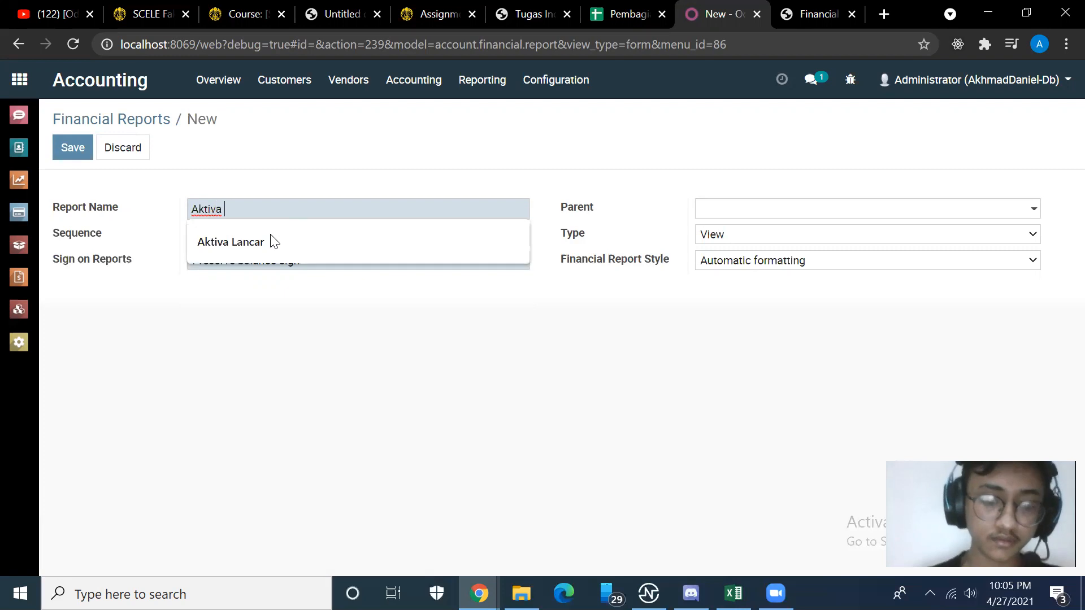
pyautogui.hotkey('alt', 'Tab')
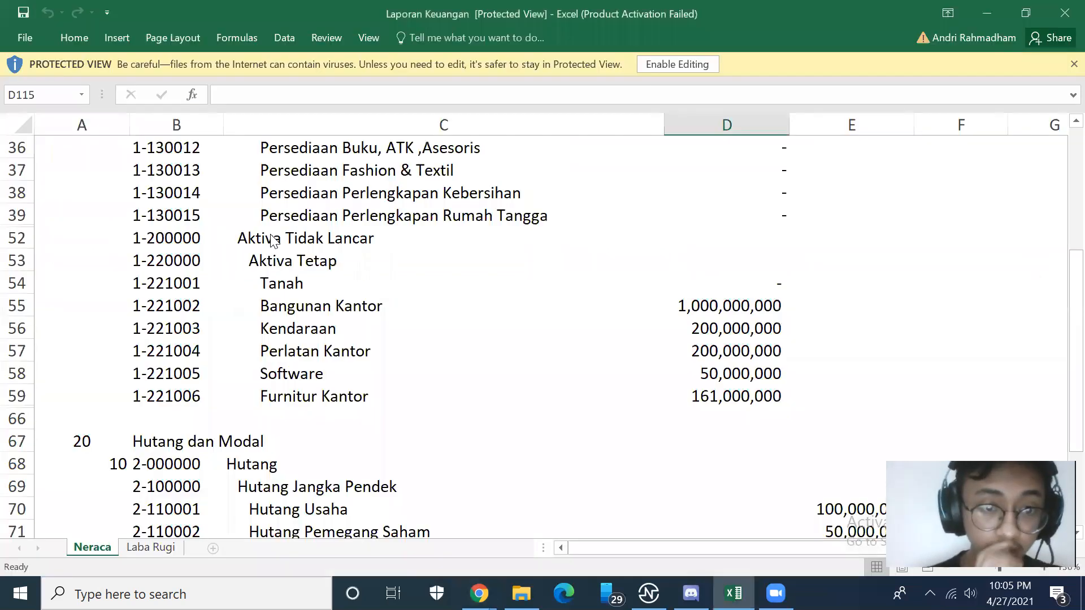
pyautogui.hotkey('alt', 'Tab')
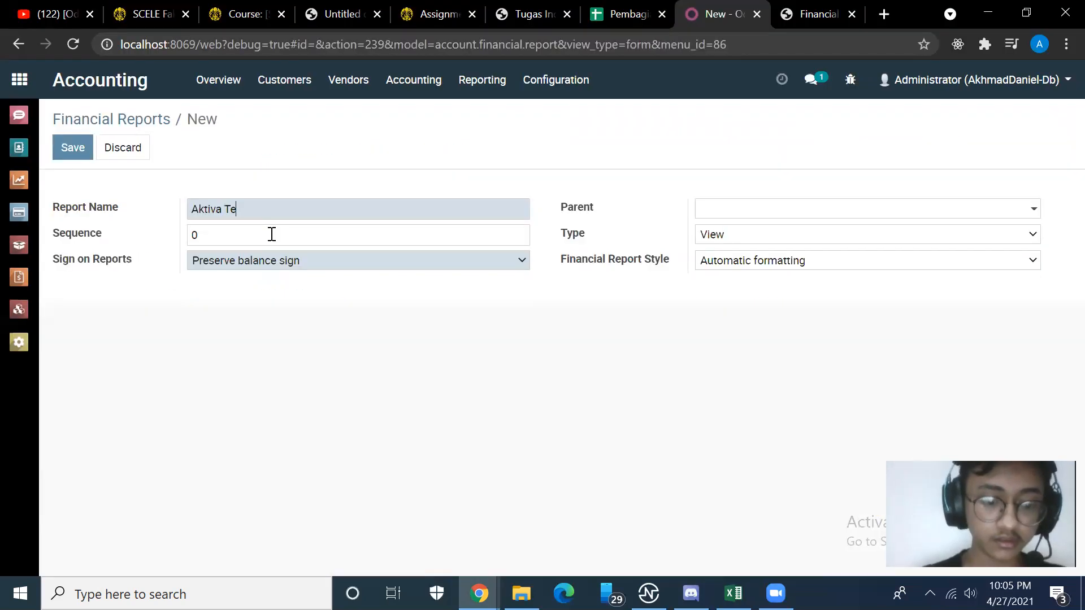
pyautogui.hotkey('alt', 'Tab')
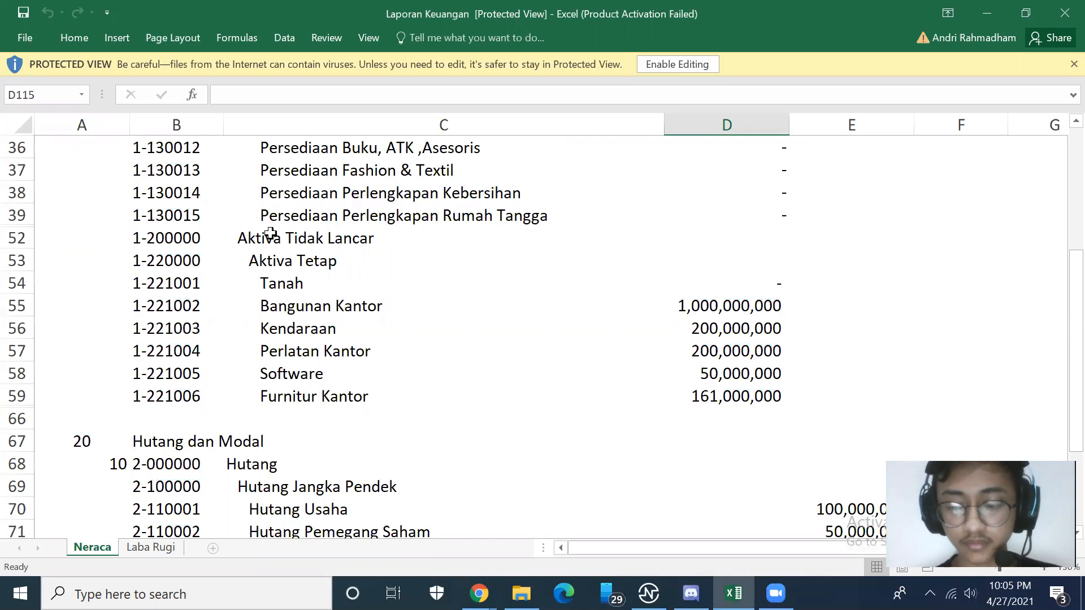
pyautogui.hotkey('alt', 'Tab')
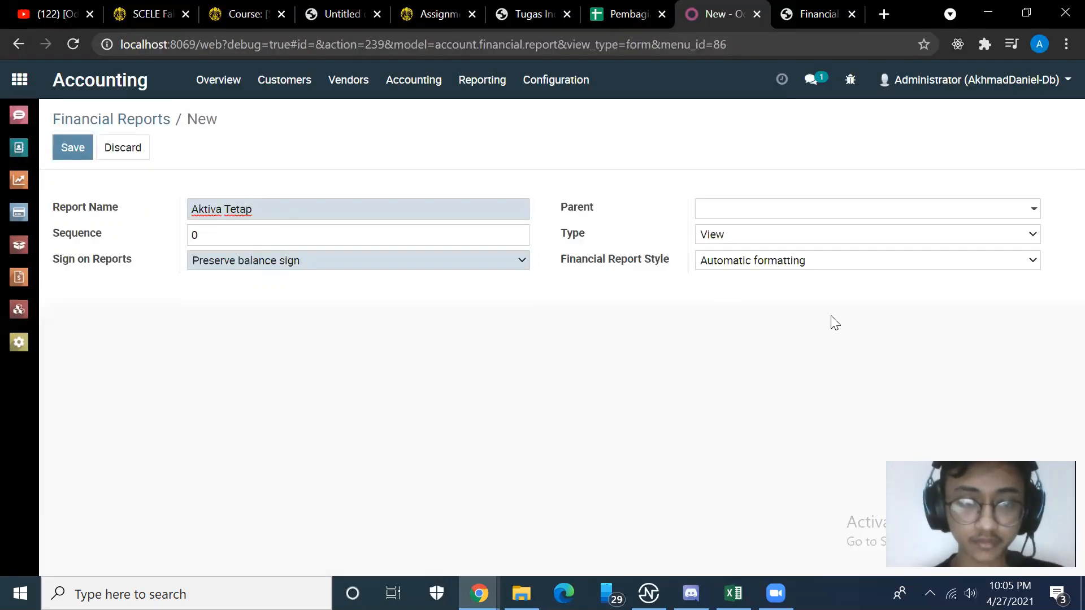
# Set the Aktiva Tetap report's parent to Aktiva Tidak Lancar and its type to Account Type, keeping the unsaved record open.
pyautogui.click(938, 215)
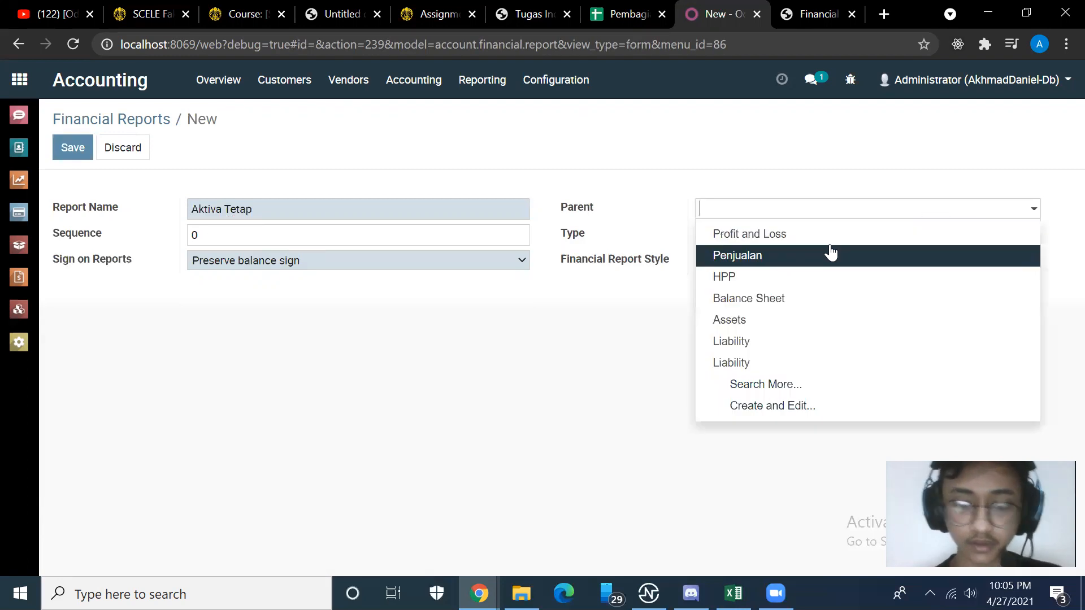
pyautogui.write('Aktiva')
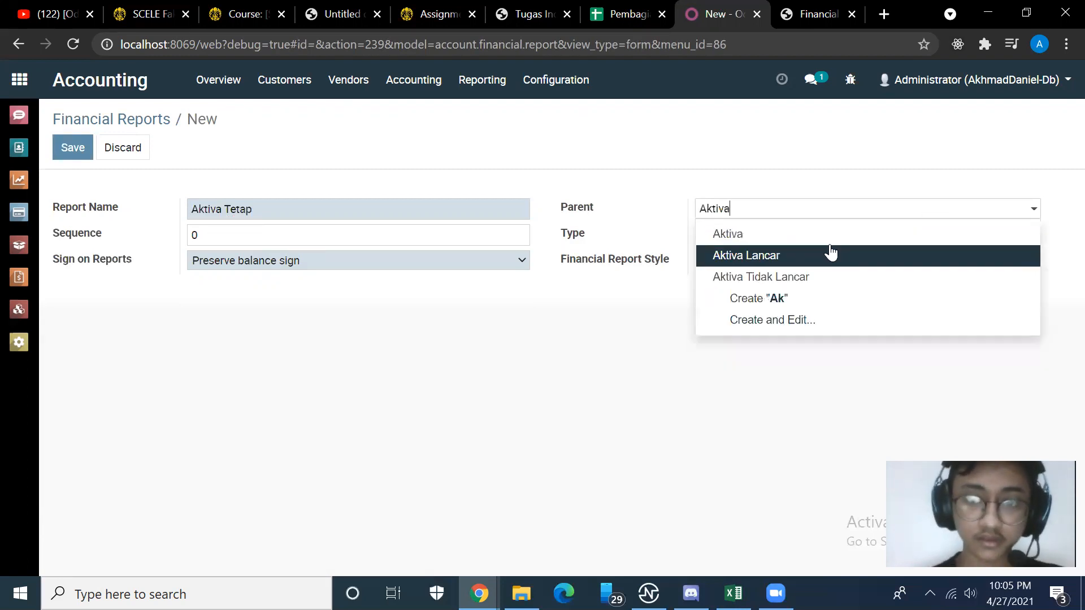
pyautogui.click(808, 257)
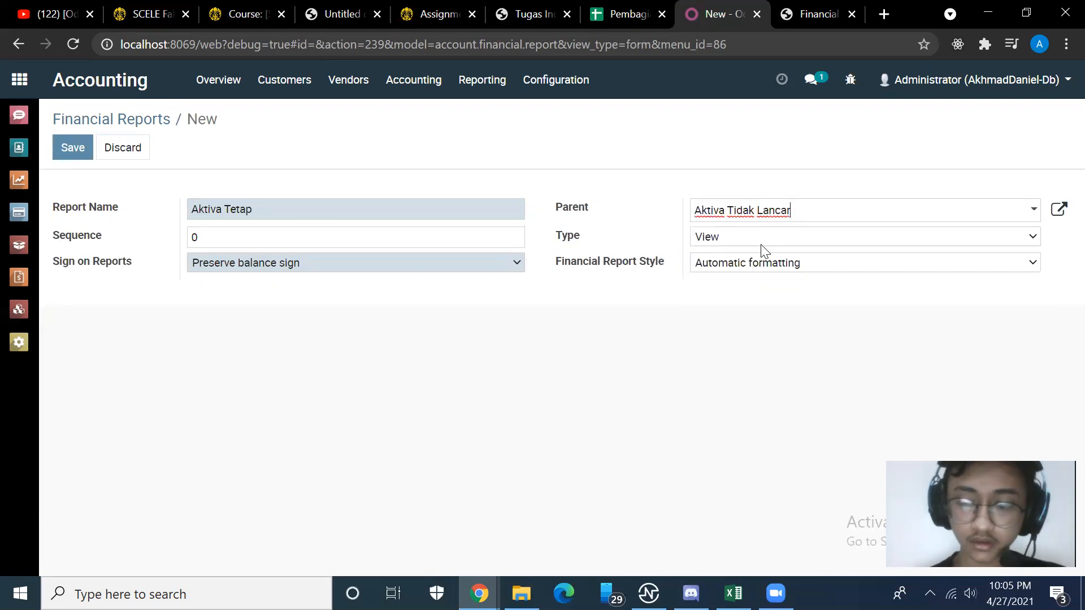
pyautogui.click(723, 237)
pyautogui.click(721, 300)
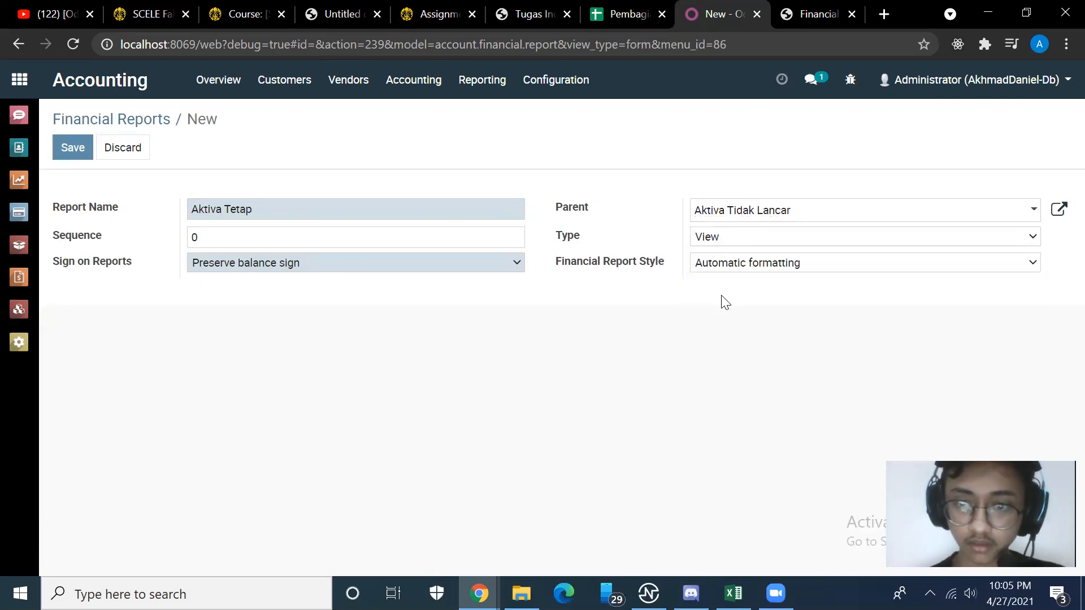
pyautogui.hscroll(-5, 430, 279)
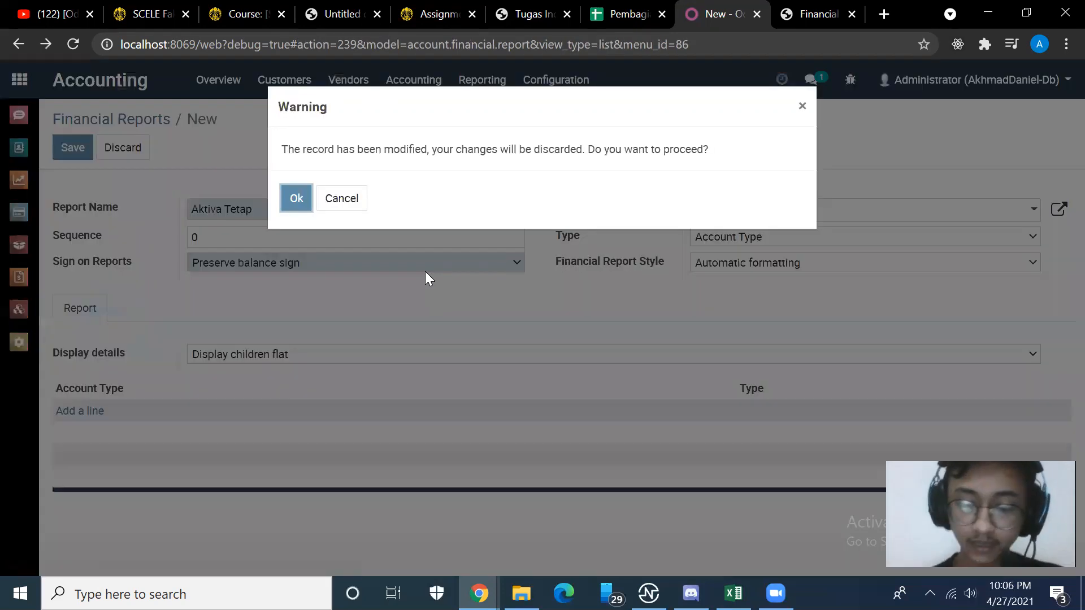
pyautogui.click(338, 206)
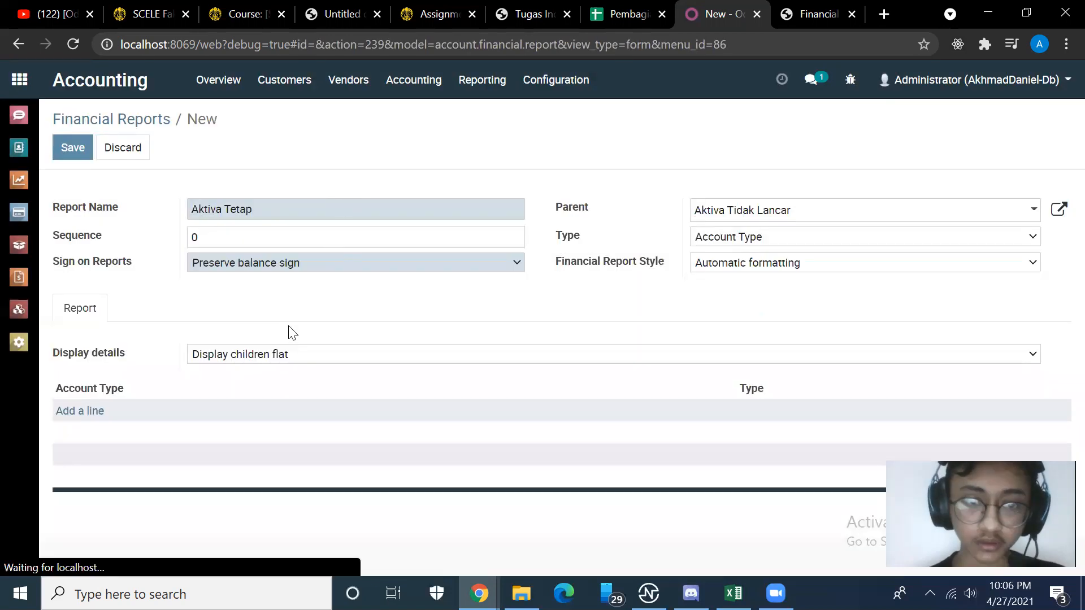
# Set the display details to "Display children with hierarchy" and add the Fixed Assets account type.
pyautogui.click(287, 354)
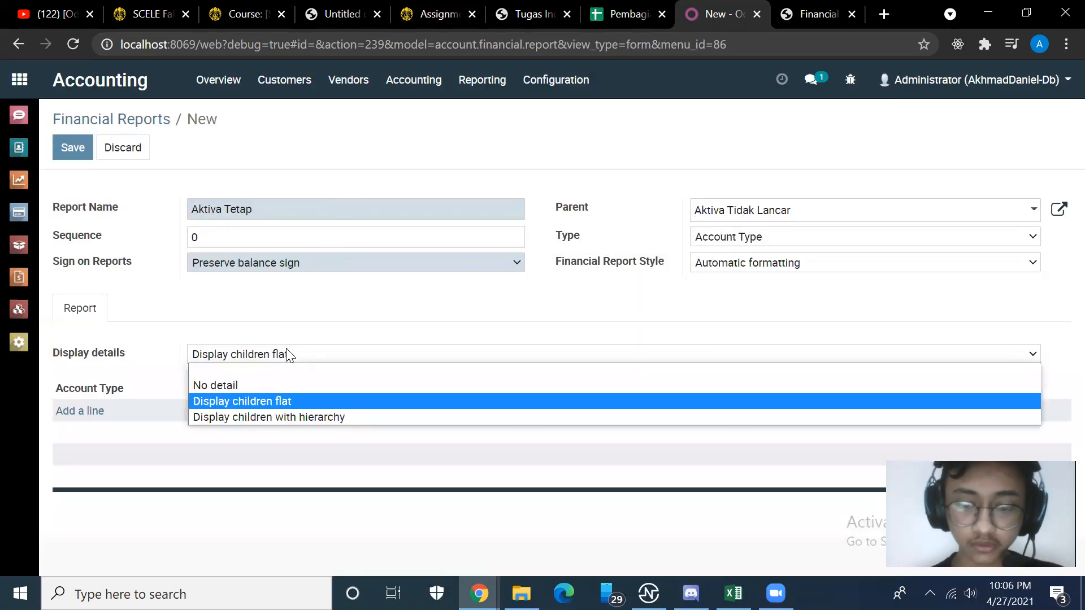
pyautogui.click(264, 417)
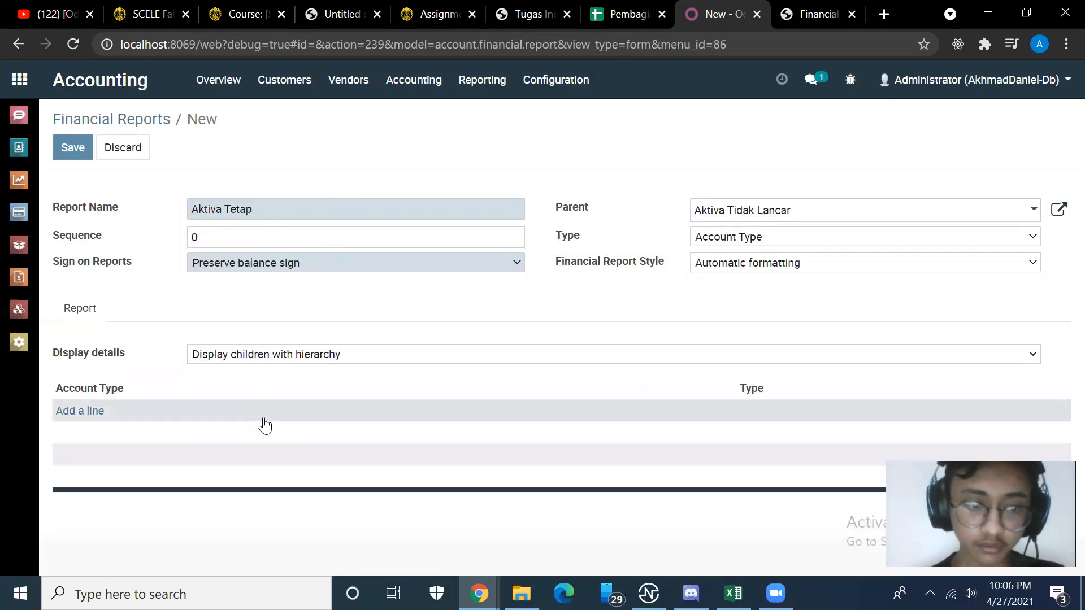
pyautogui.click(89, 417)
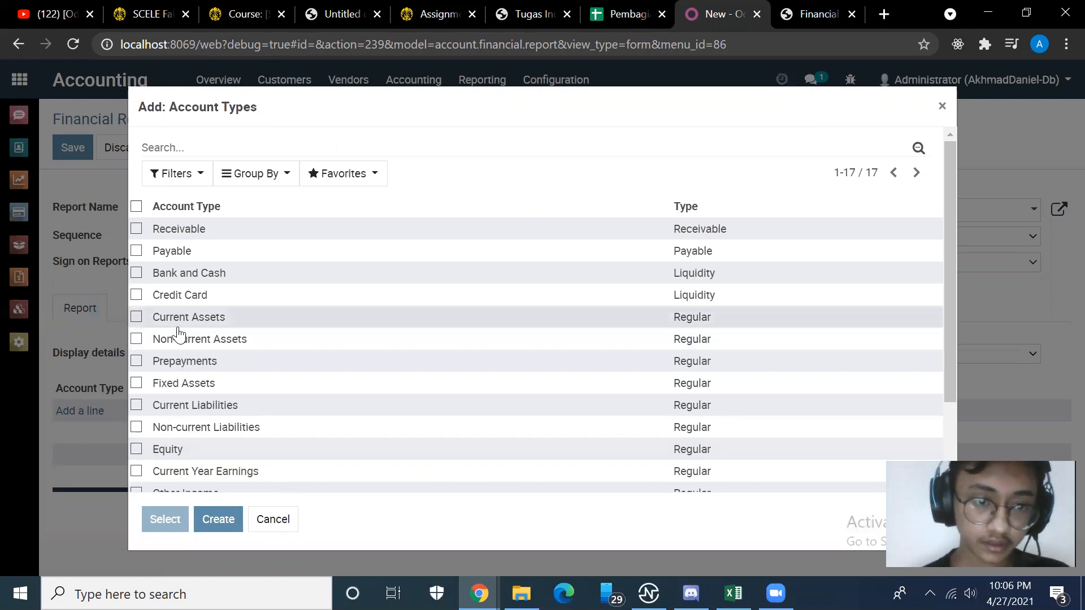
pyautogui.scroll(-1, 179, 335)
pyautogui.click(135, 333)
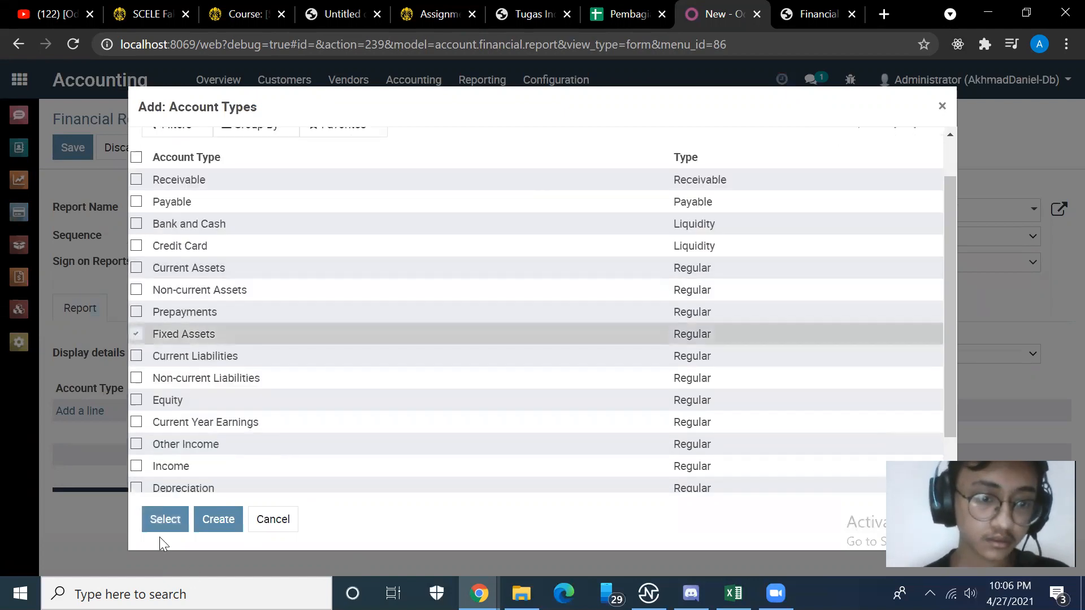
pyautogui.click(165, 519)
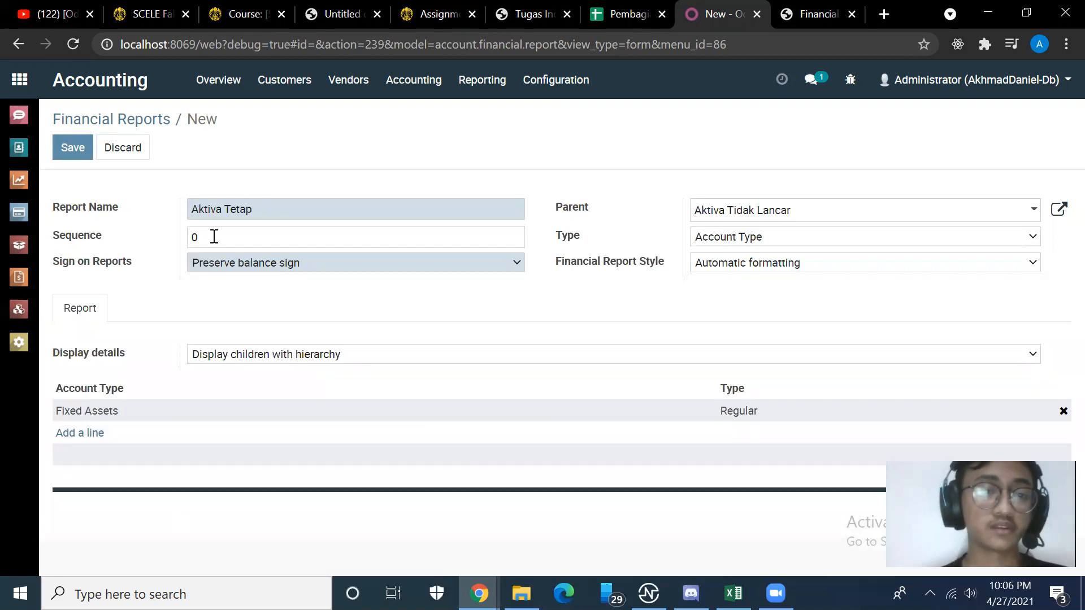
# Check Aktiva Tetap in the Excel Neraca sheet, then save the report in Odoo and return to the financial reports list.
pyautogui.hotkey('alt', 'Tab')
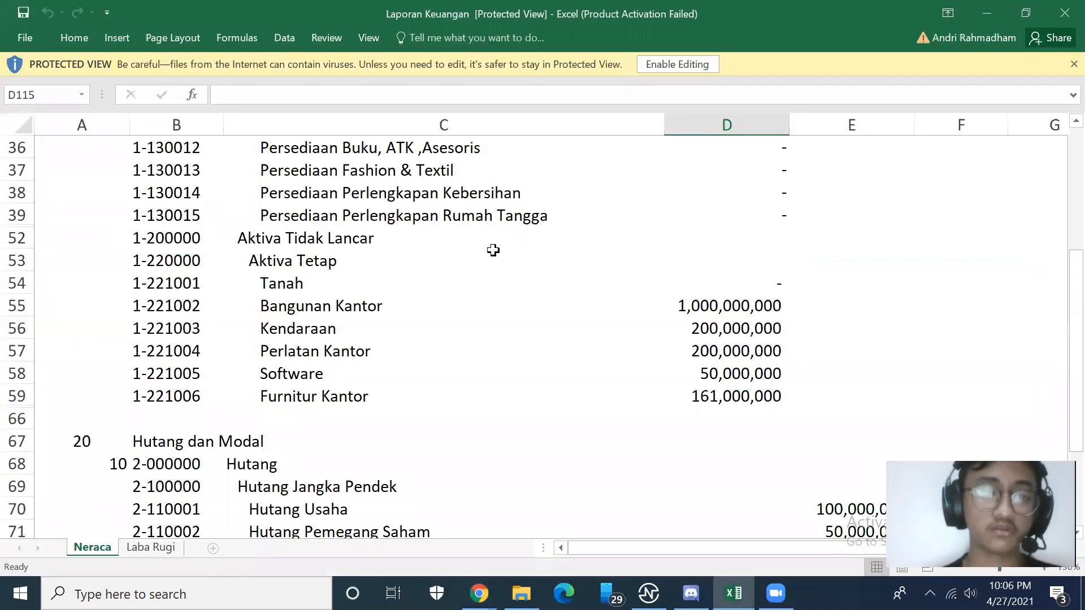
pyautogui.hotkey('alt', 'Tab')
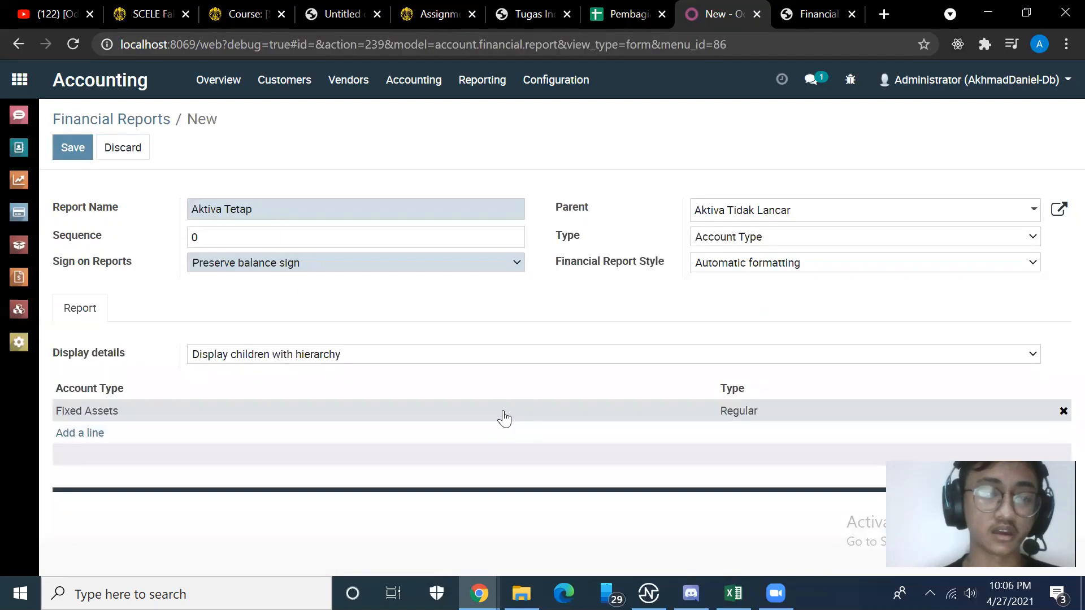
pyautogui.click(74, 146)
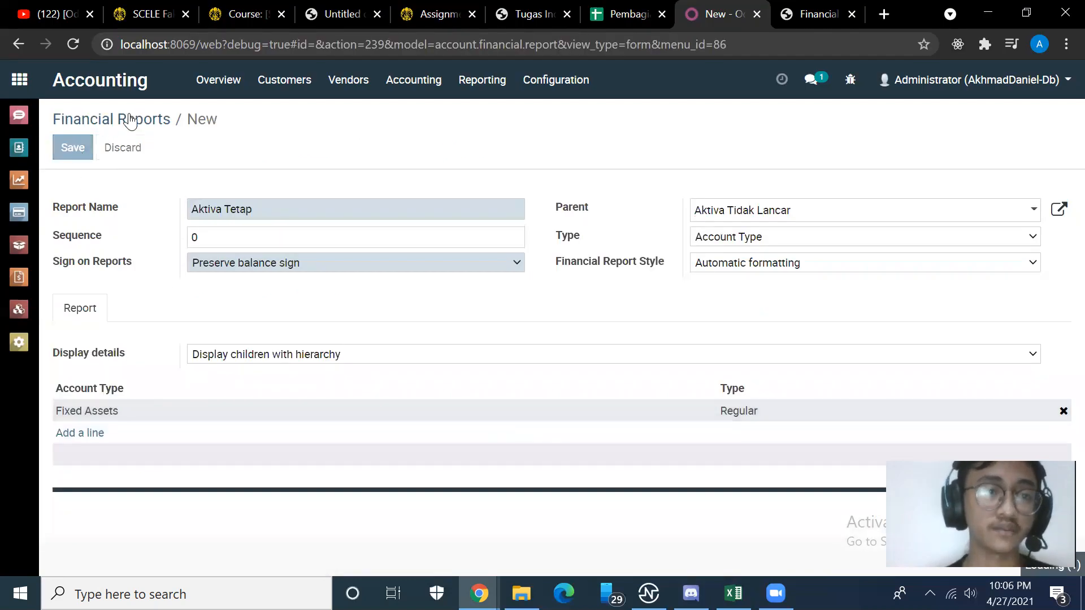
pyautogui.click(88, 119)
# Create a new financial report named "Hutang dan Modal" with sequence 20, taking both from the Excel Neraca sheet.
pyautogui.click(78, 151)
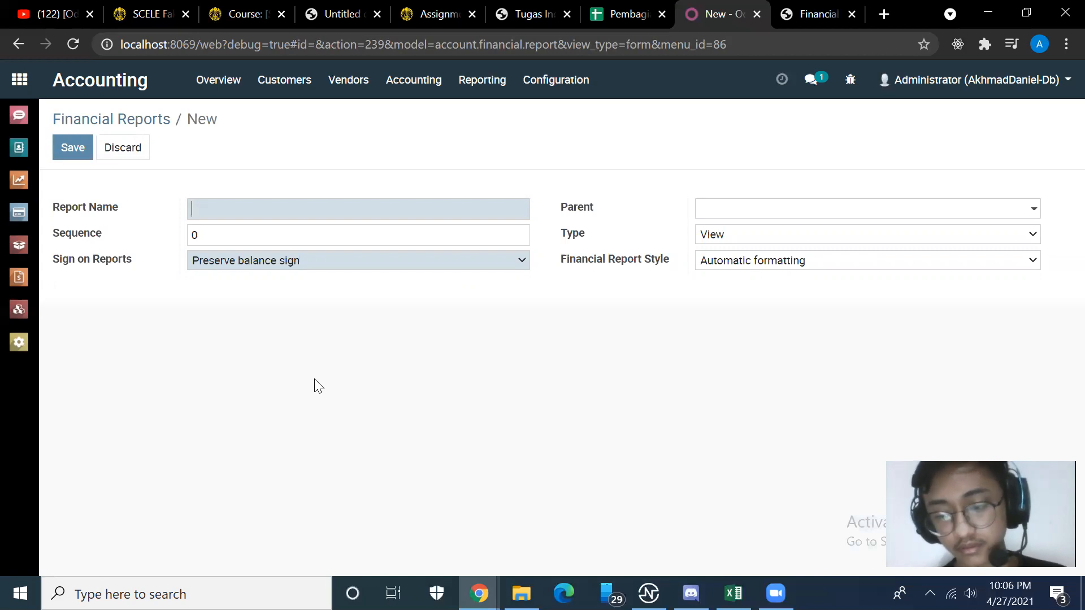
pyautogui.hotkey('alt', 'Tab')
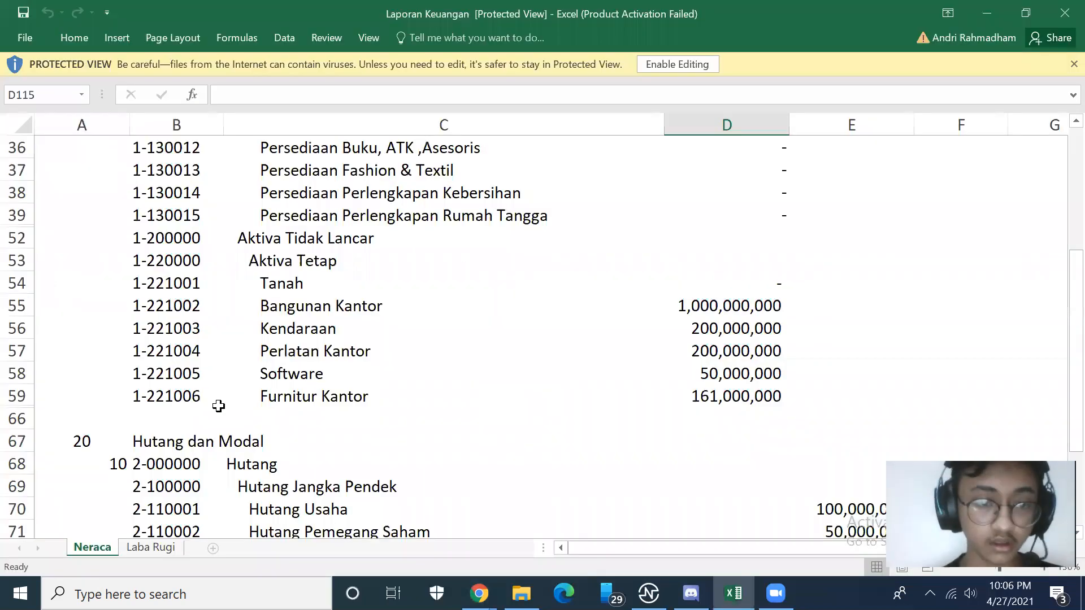
pyautogui.scroll(-1, 168, 429)
pyautogui.hotkey('alt', 'Tab')
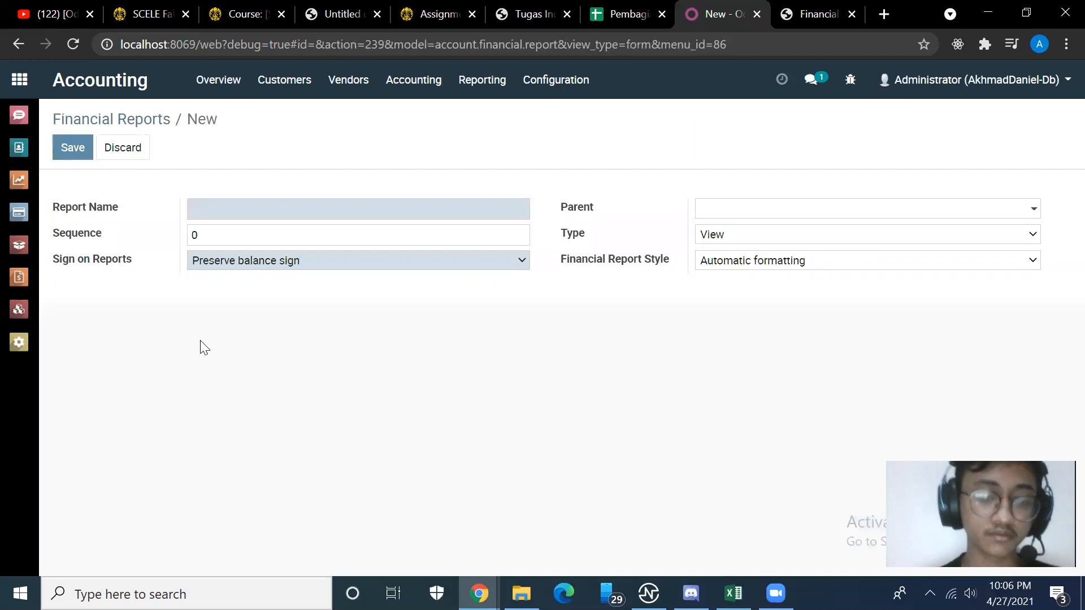
pyautogui.write('dan Modal')
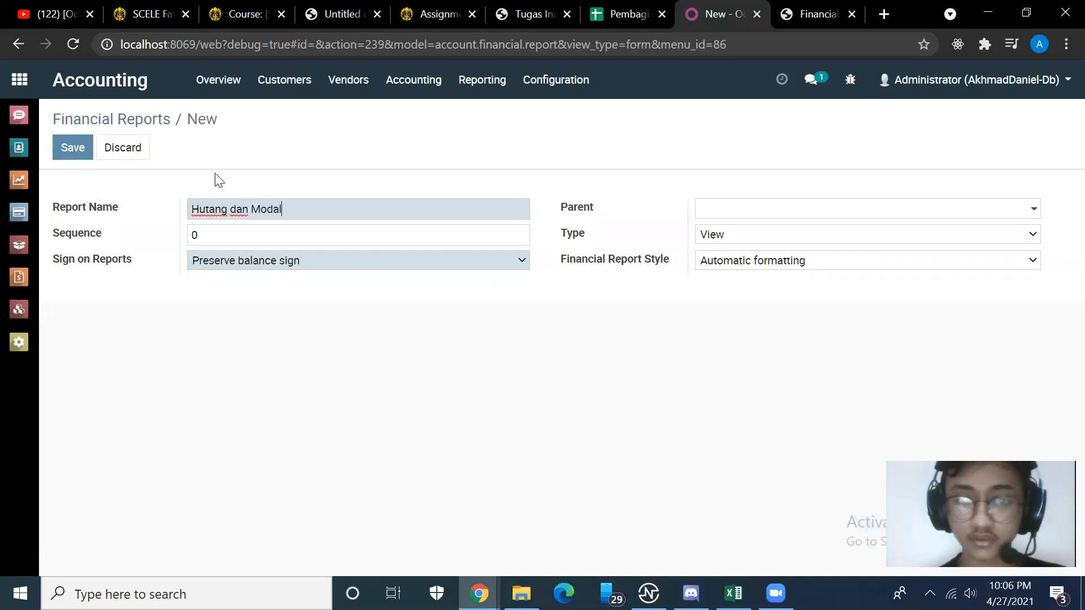
pyautogui.click(219, 234)
pyautogui.hotkey('alt', 'Tab')
pyautogui.hotkey('alt', 'Tab')
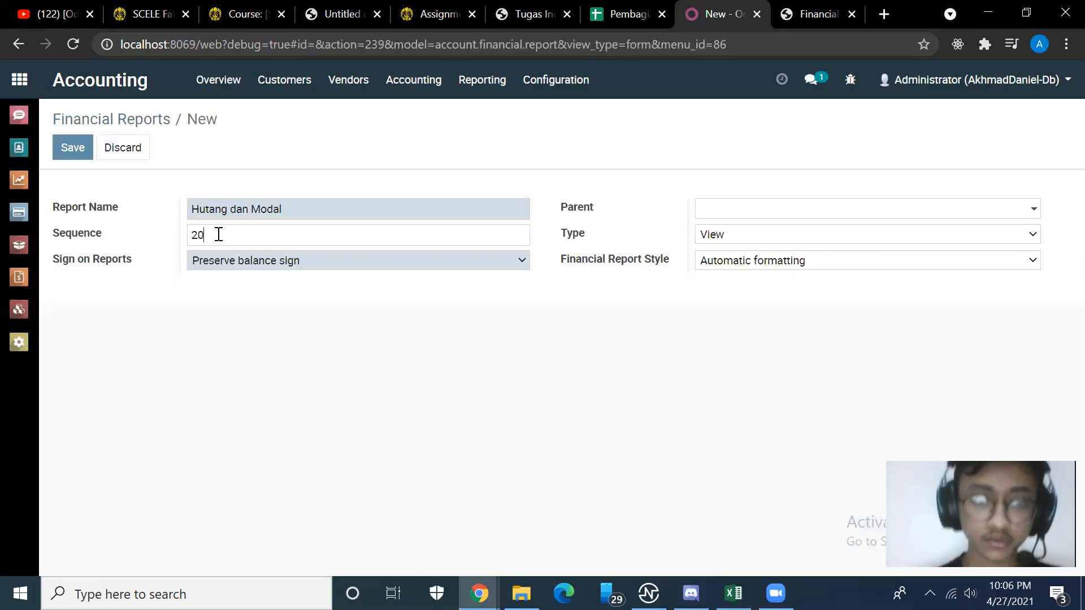
# Set the report's parent to Balance Sheet with View as its type, and save it, returning to the financial reports list.
pyautogui.click(726, 215)
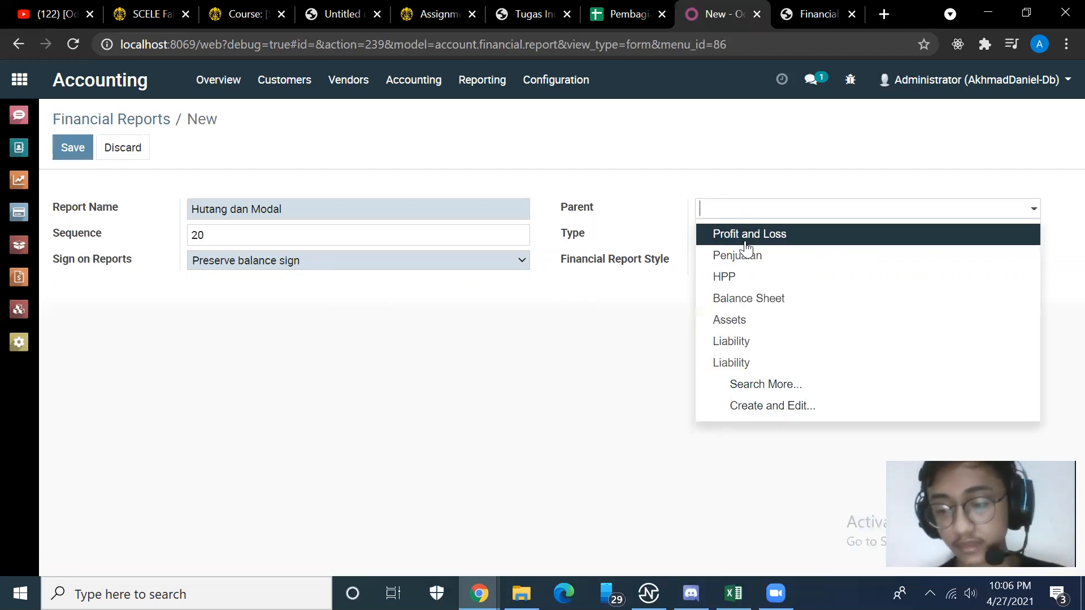
pyautogui.click(756, 305)
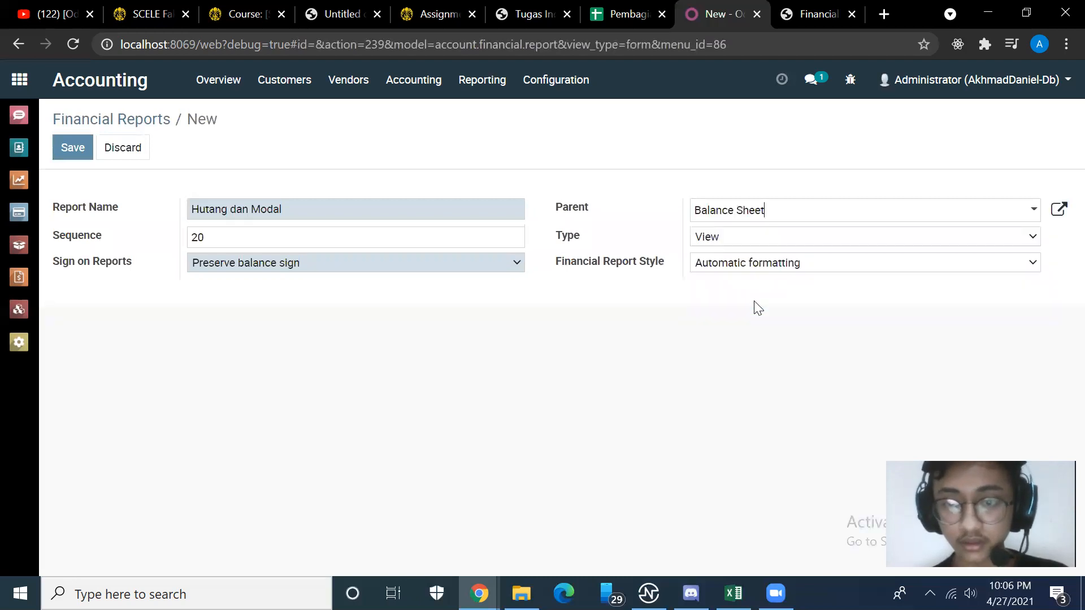
pyautogui.click(727, 241)
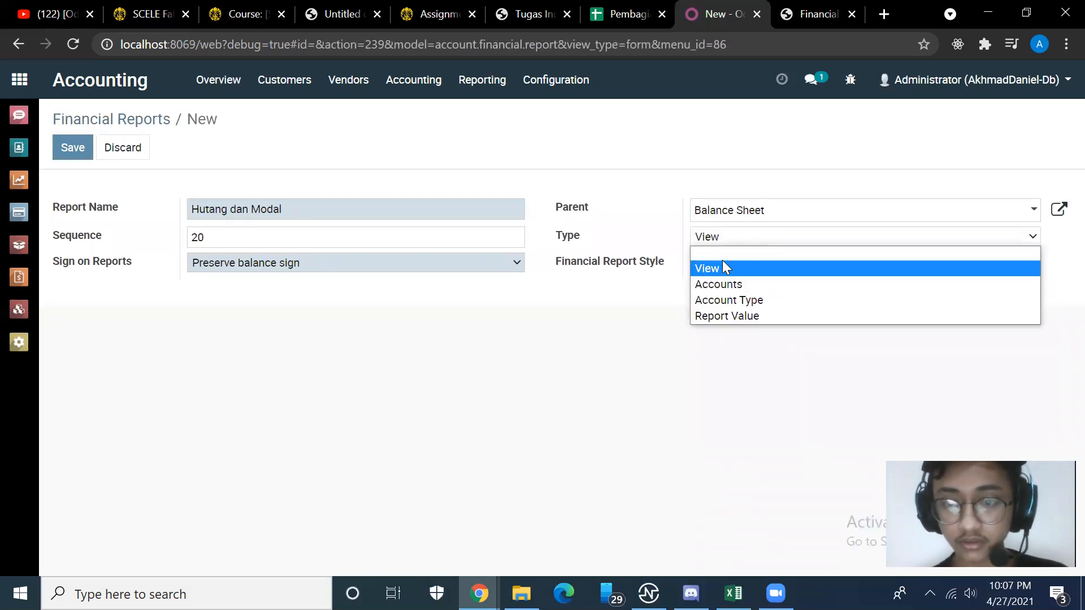
pyautogui.click(630, 353)
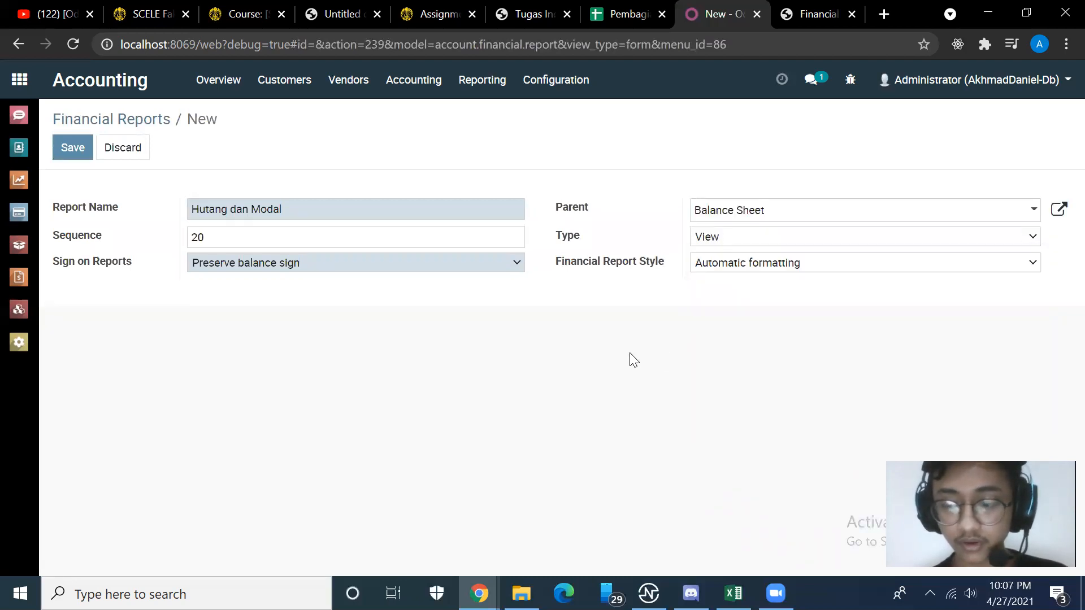
pyautogui.click(77, 145)
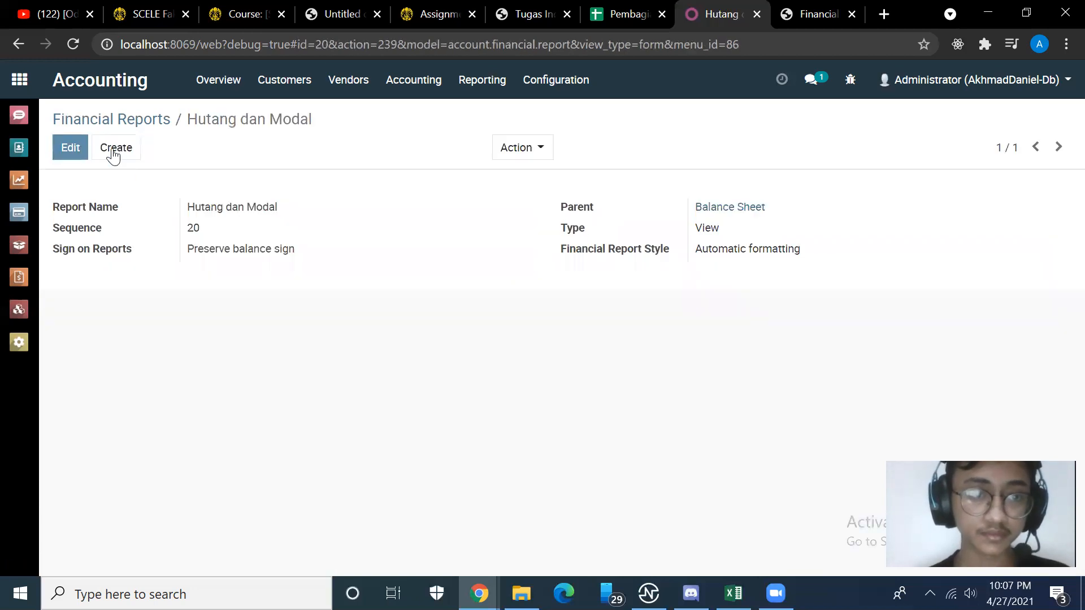
pyautogui.click(97, 126)
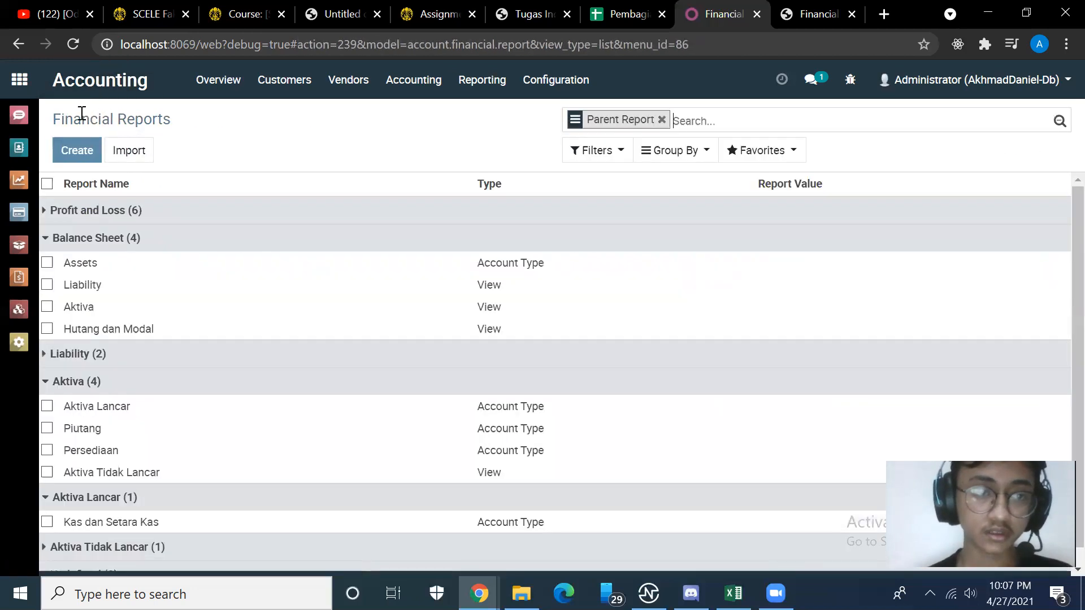
# Create a new financial report named "Hutang" with sequence 10, taking both from the Excel Neraca sheet.
pyautogui.click(77, 154)
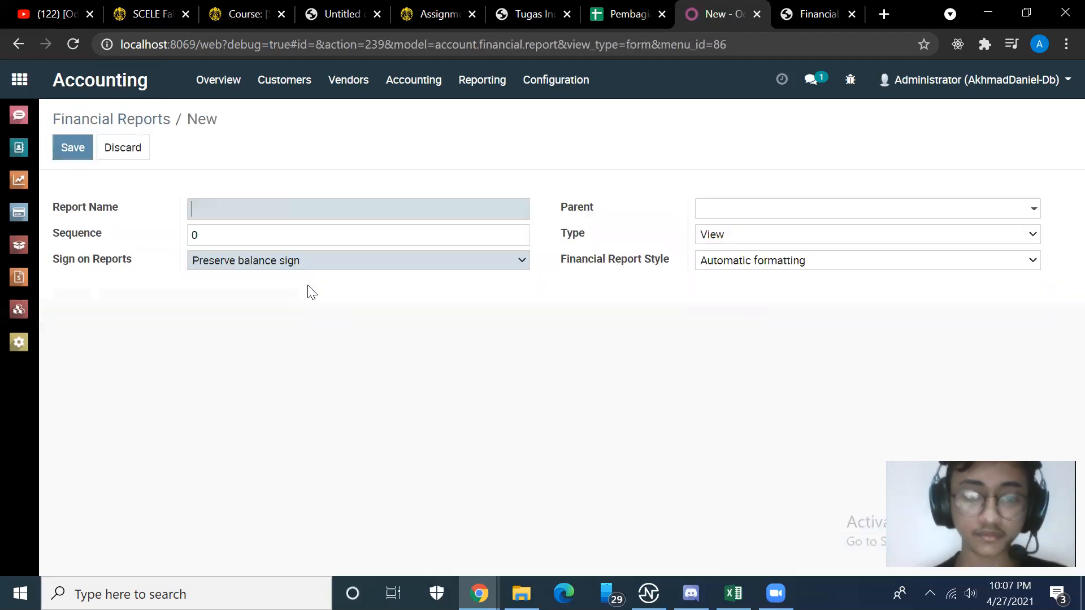
pyautogui.hotkey('alt', 'Tab')
pyautogui.scroll(-2, 404, 421)
pyautogui.scroll(-2, 404, 421)
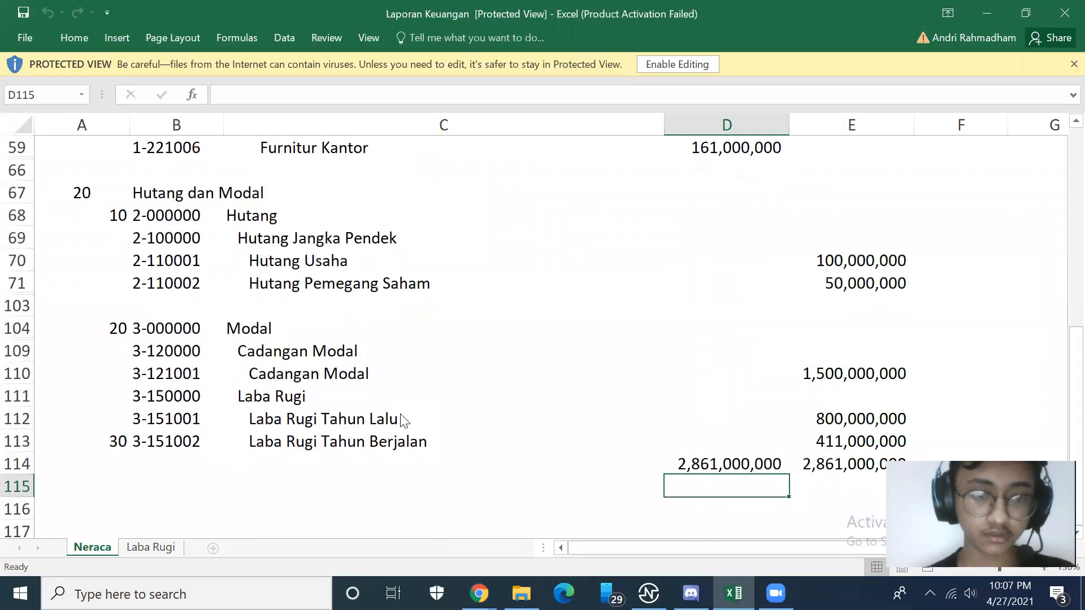
pyautogui.hotkey('alt', 'Tab')
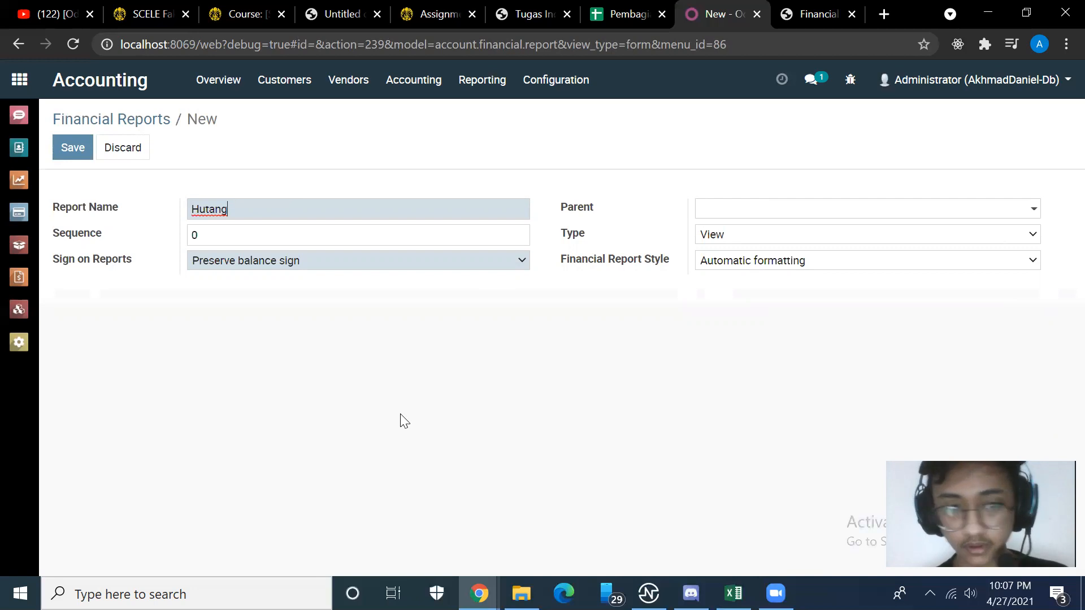
pyautogui.click(222, 228)
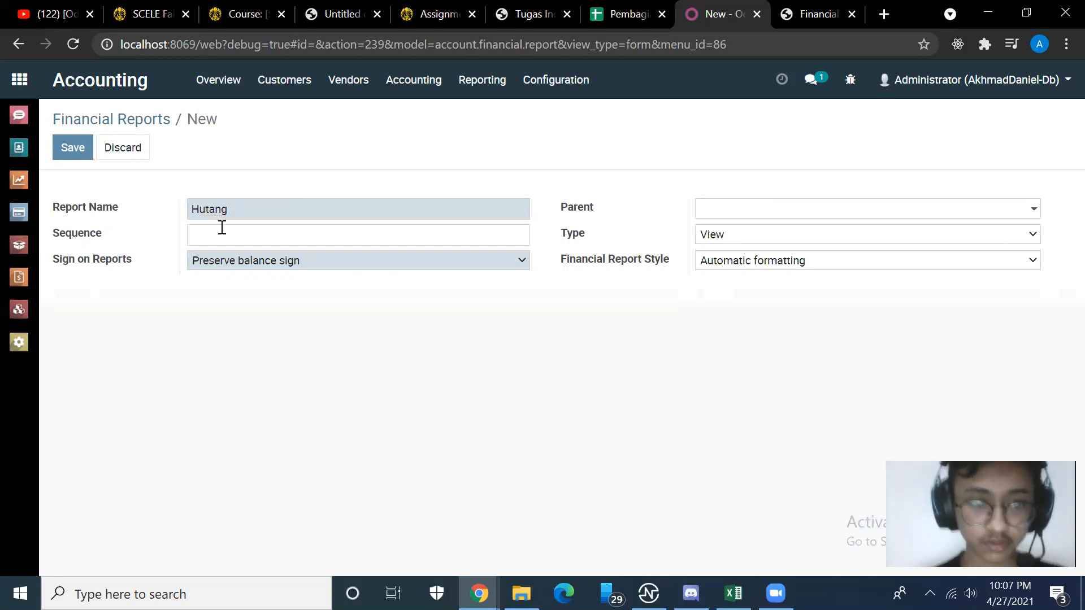
pyautogui.hotkey('alt', 'Tab')
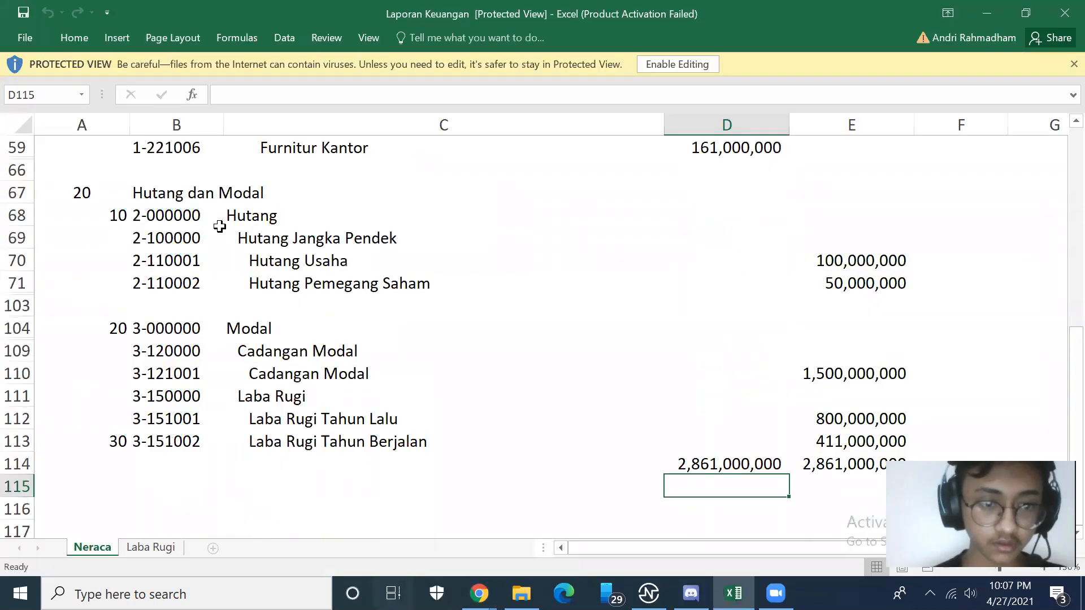
pyautogui.press('super+Tab')
pyautogui.click(221, 179)
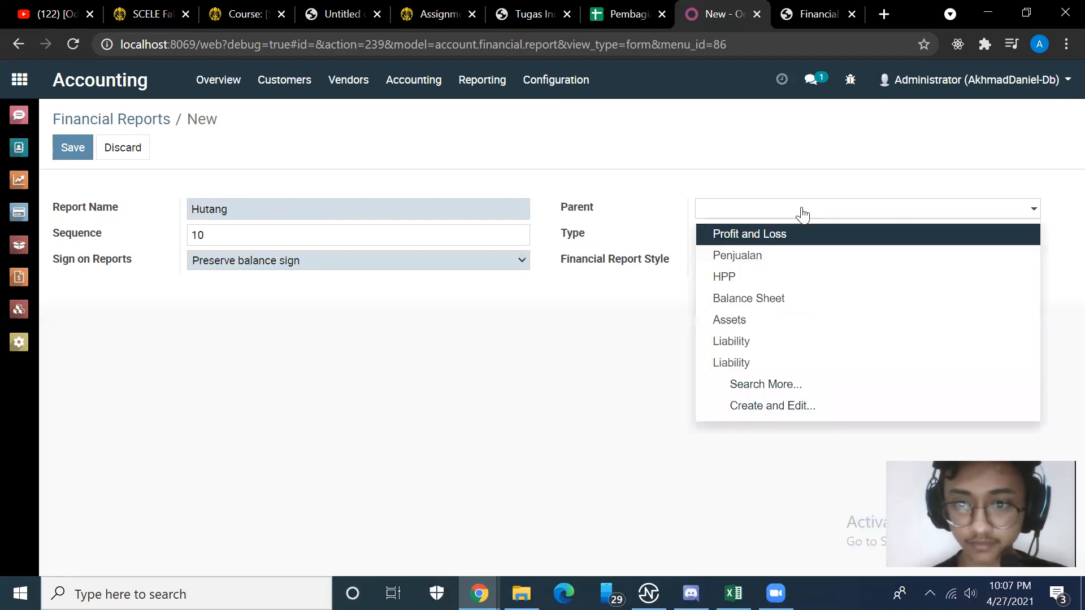
# Set the report's parent to Hutang dan Modal, its type to Account Type and its display details to "Display children with hierarchy".
pyautogui.write('ng')
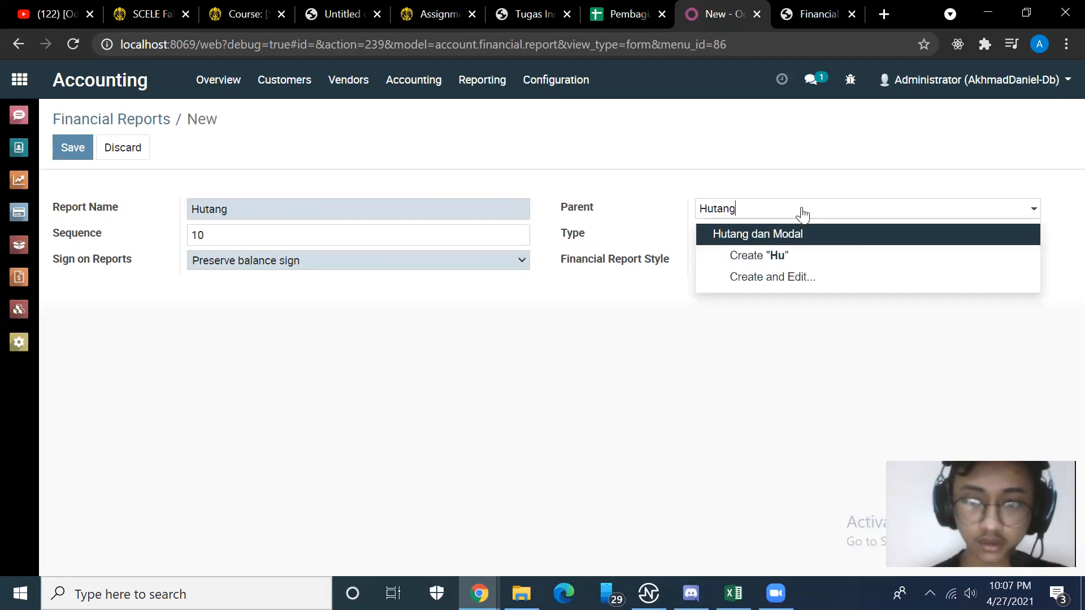
pyautogui.click(772, 232)
pyautogui.click(747, 238)
pyautogui.click(738, 298)
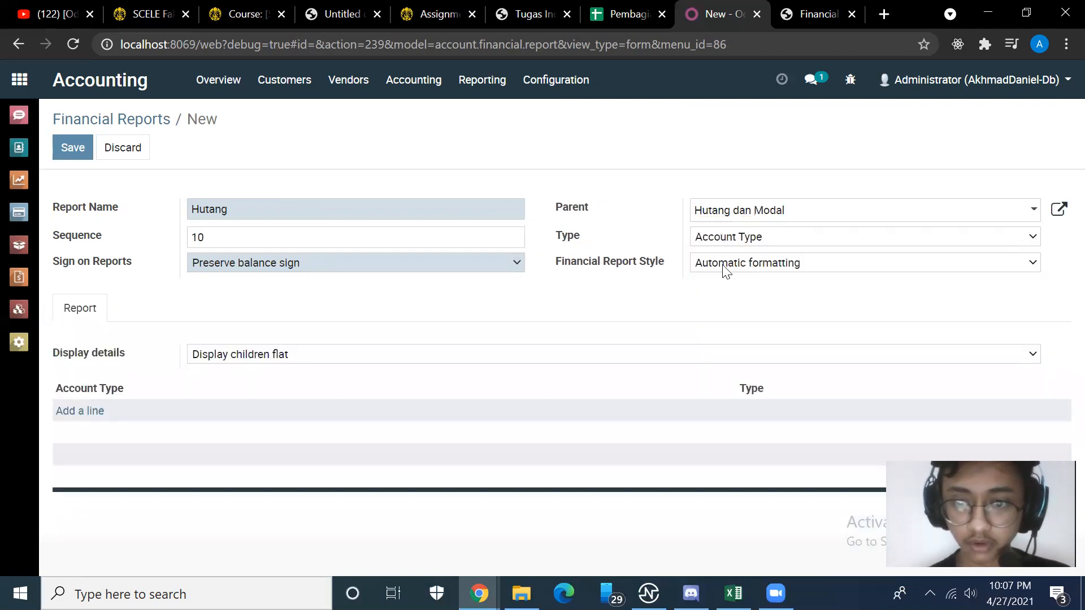
pyautogui.hscroll(-3, 619, 322)
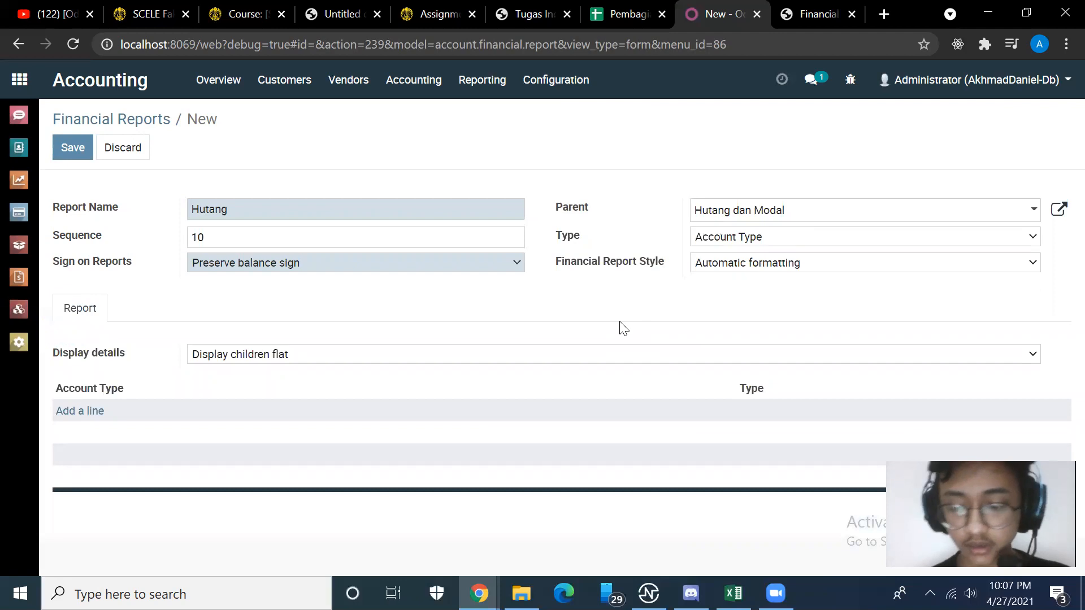
pyautogui.click(356, 354)
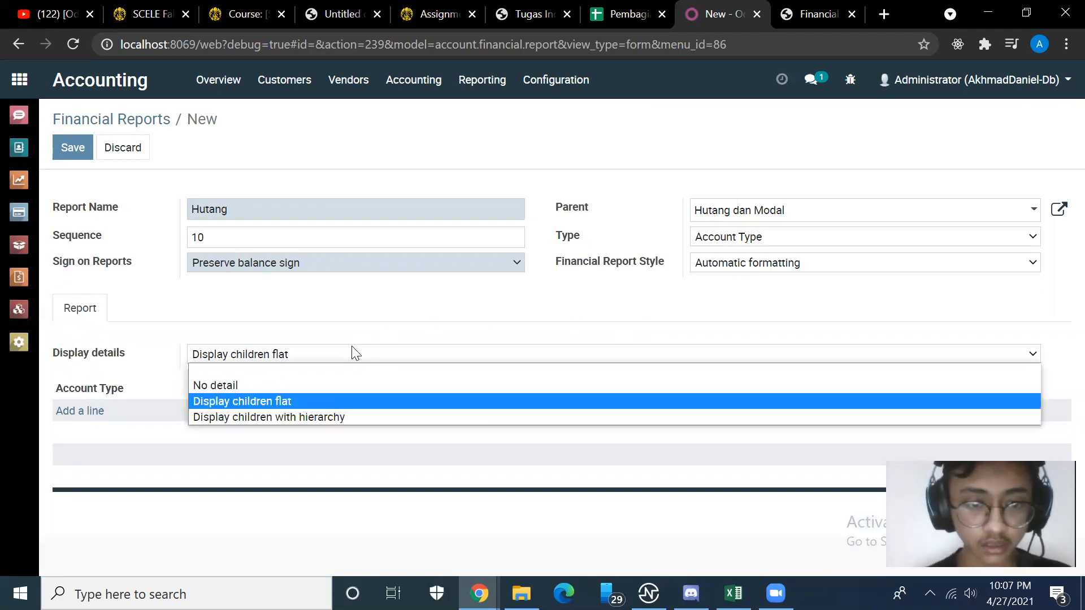
pyautogui.click(259, 413)
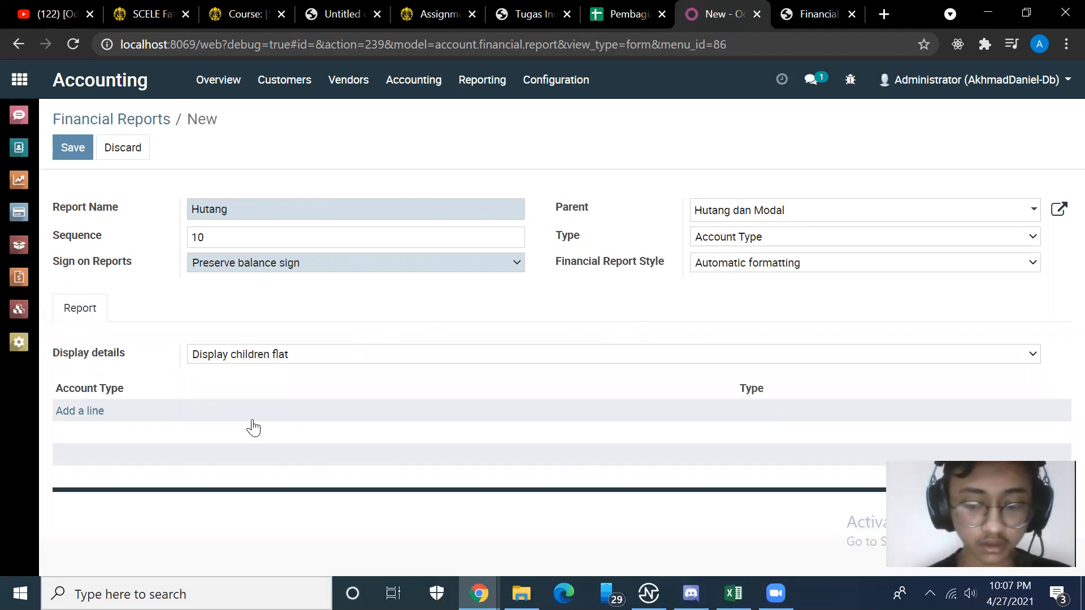
# Add the Payable and Current Liabilities account types, then save the Hutang report and return to the financial reports list.
pyautogui.click(99, 415)
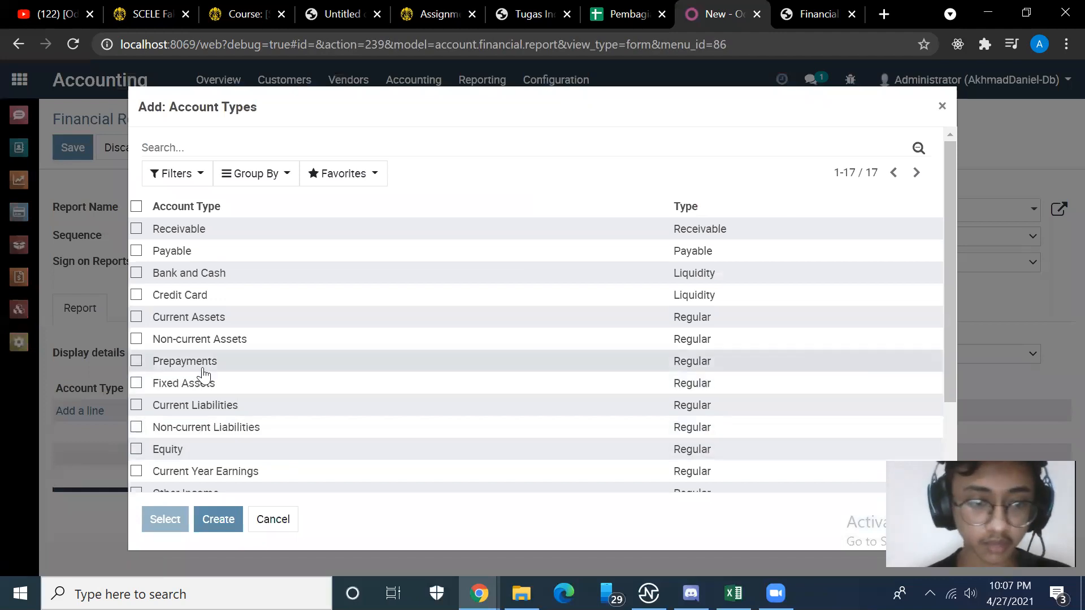
pyautogui.scroll(-2, 194, 399)
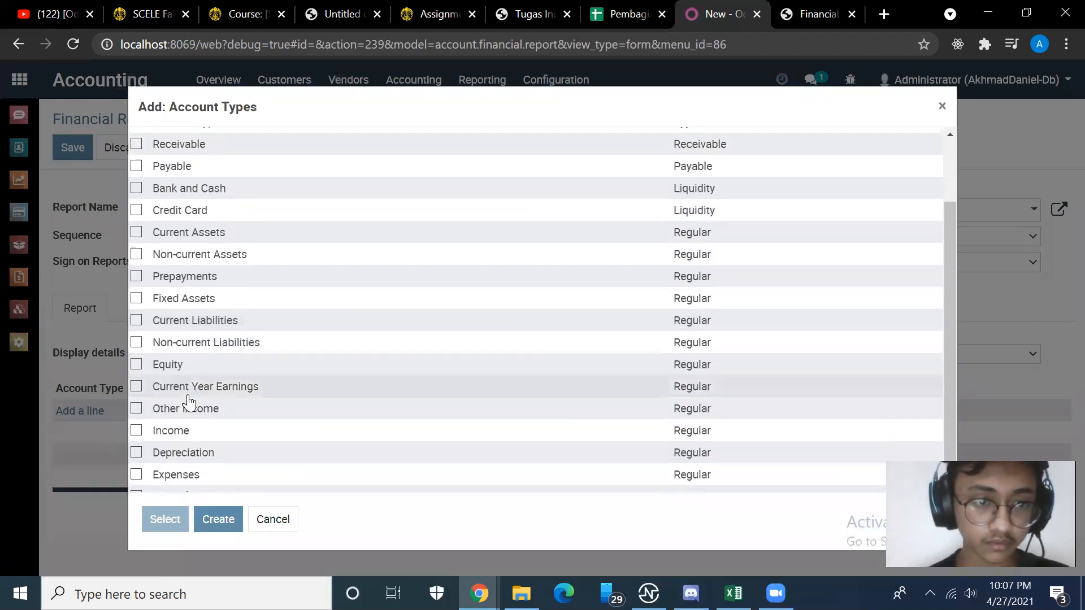
pyautogui.scroll(1, 174, 431)
pyautogui.scroll(1, 174, 431)
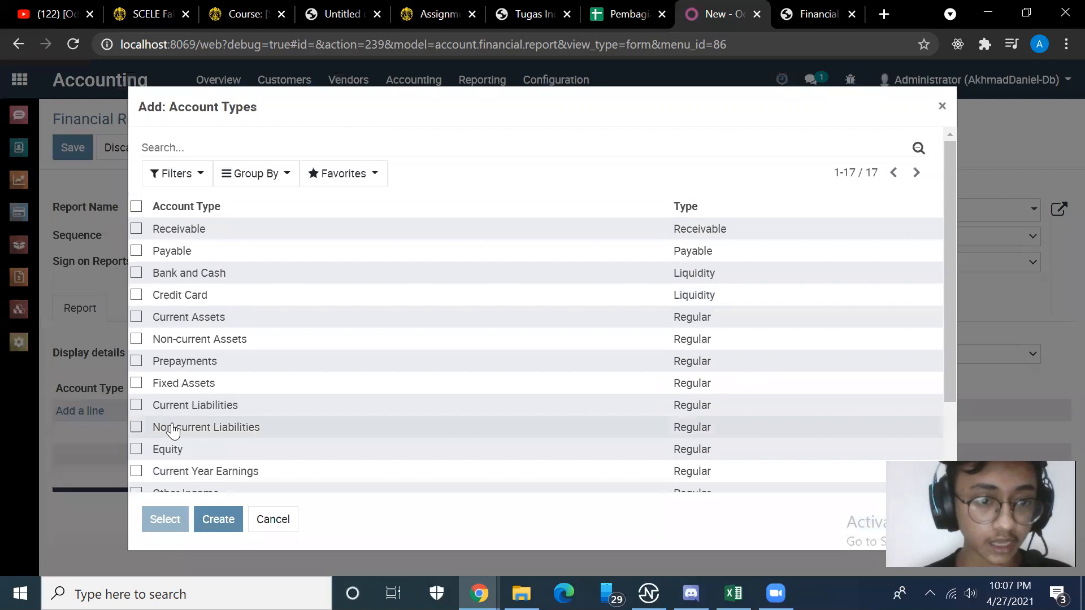
pyautogui.click(136, 251)
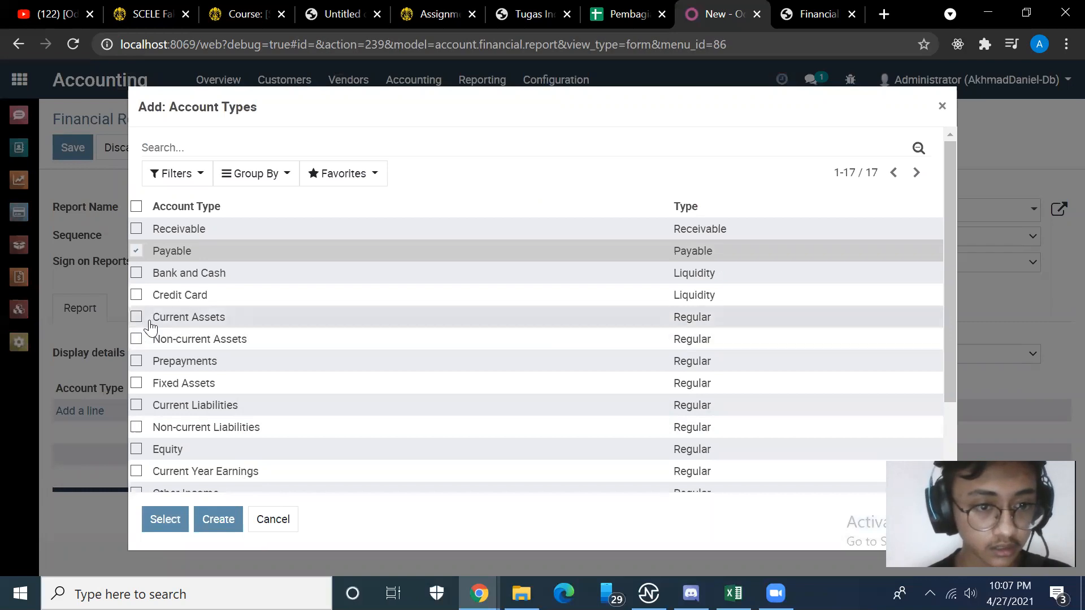
pyautogui.scroll(-2, 150, 328)
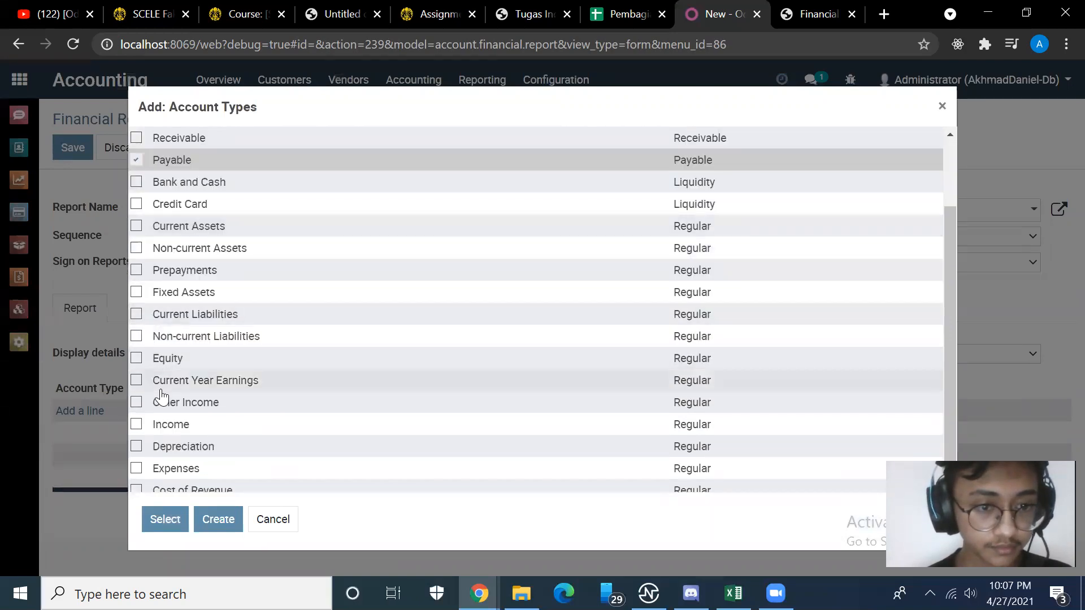
pyautogui.click(135, 297)
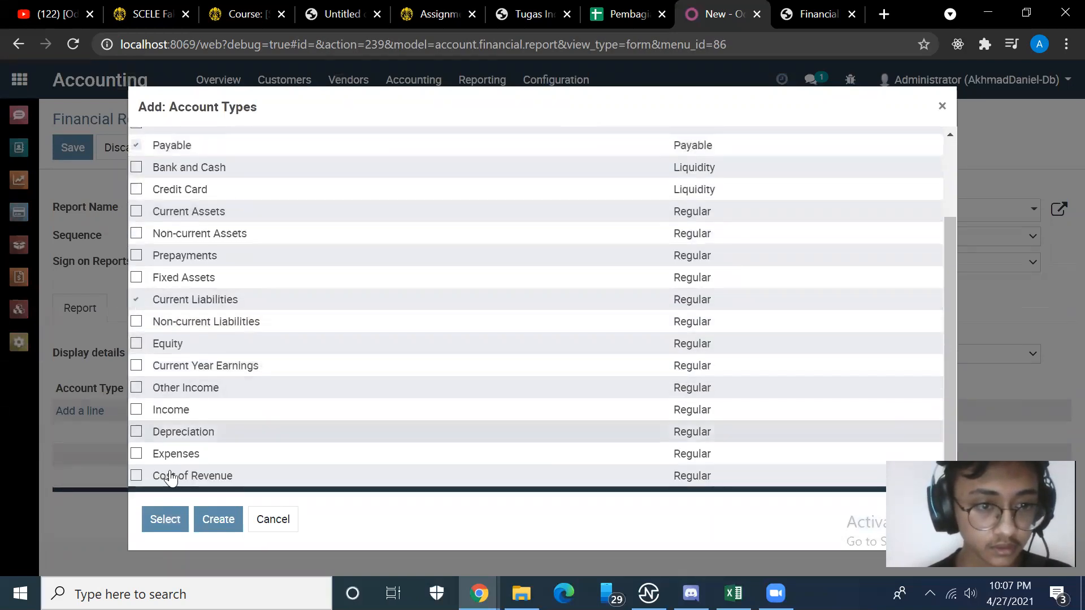
pyautogui.click(163, 517)
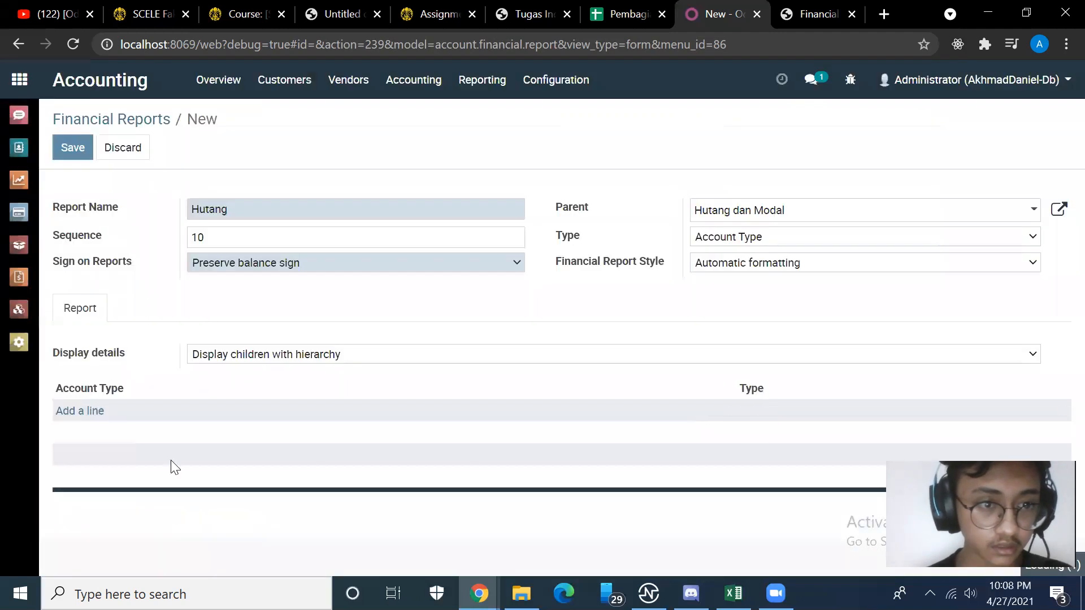
pyautogui.click(74, 147)
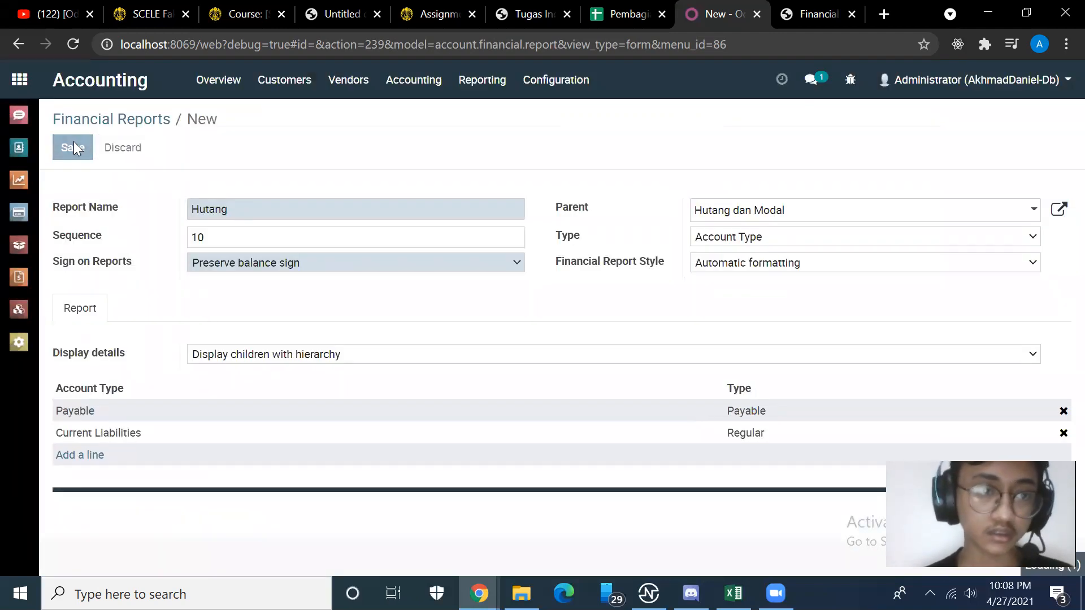
pyautogui.click(110, 120)
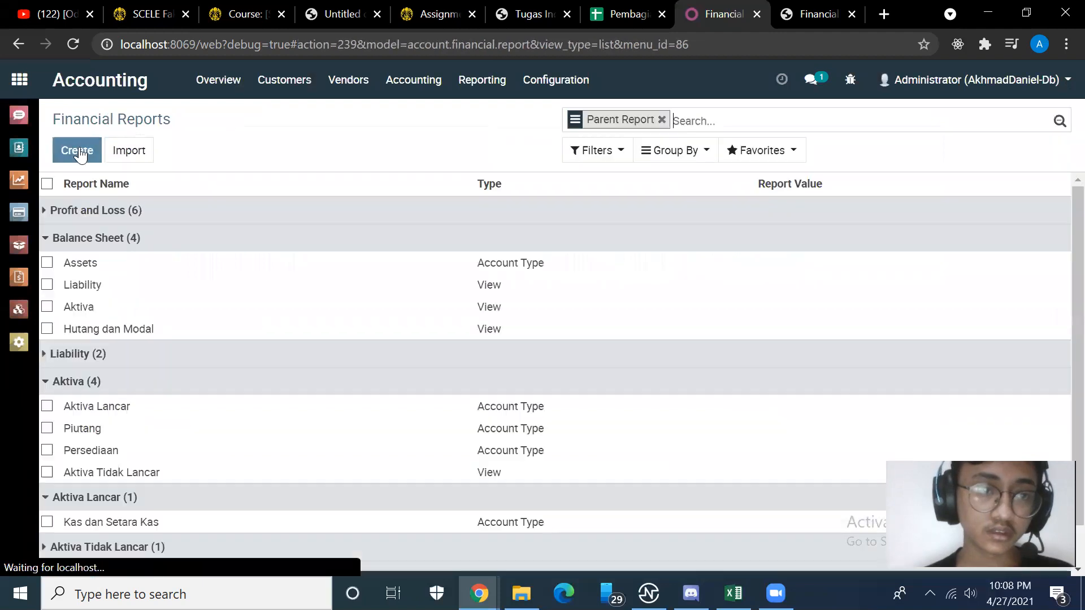
# Delete the Assets report under Balance Sheet and return to the financial reports list.
pyautogui.rightClick(81, 263)
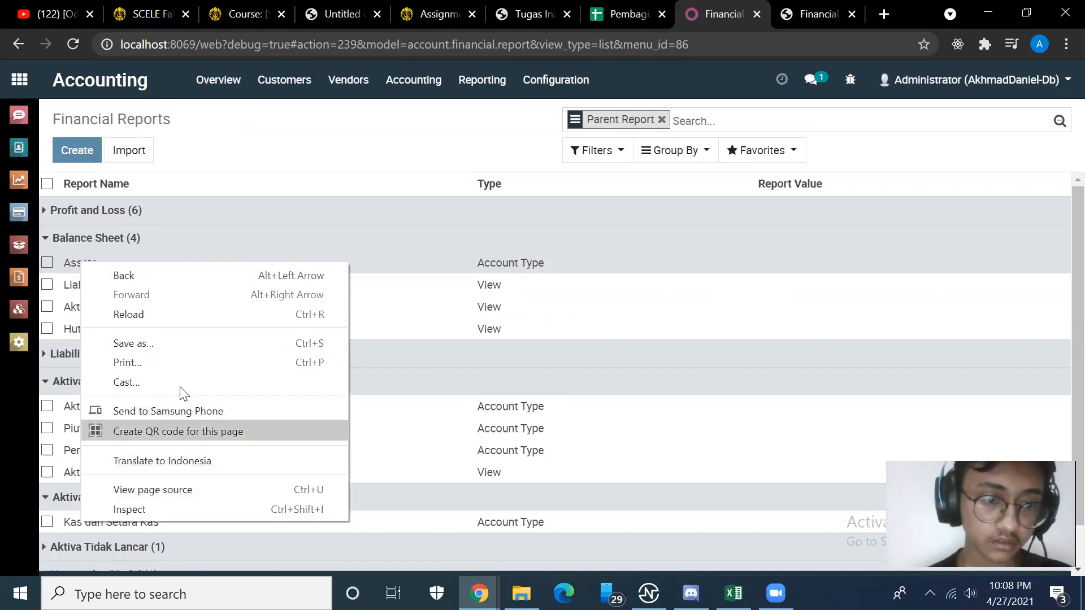
pyautogui.click(67, 261)
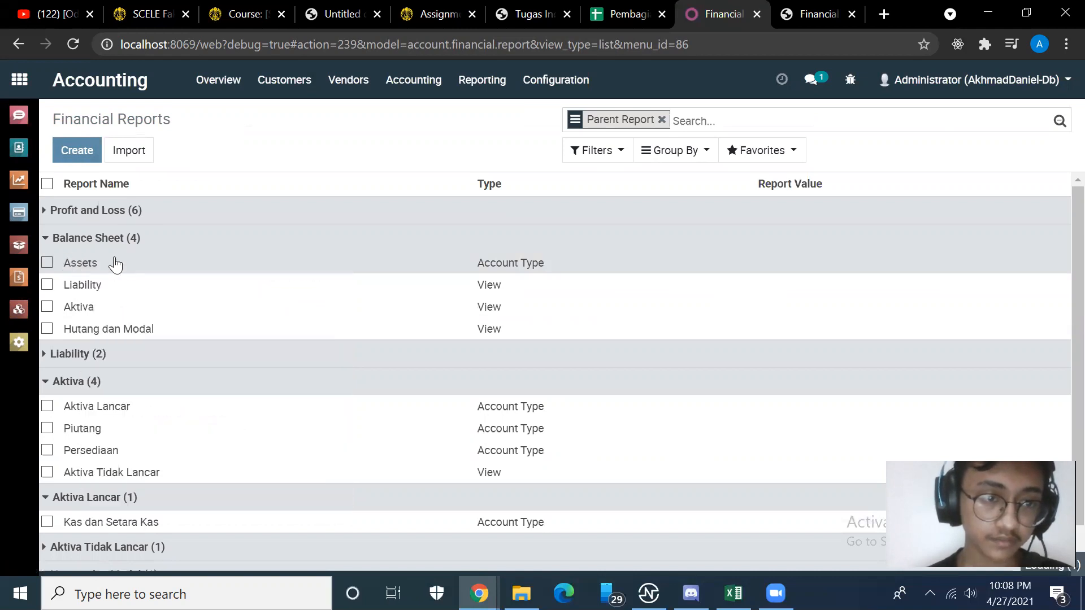
pyautogui.click(168, 269)
pyautogui.click(531, 158)
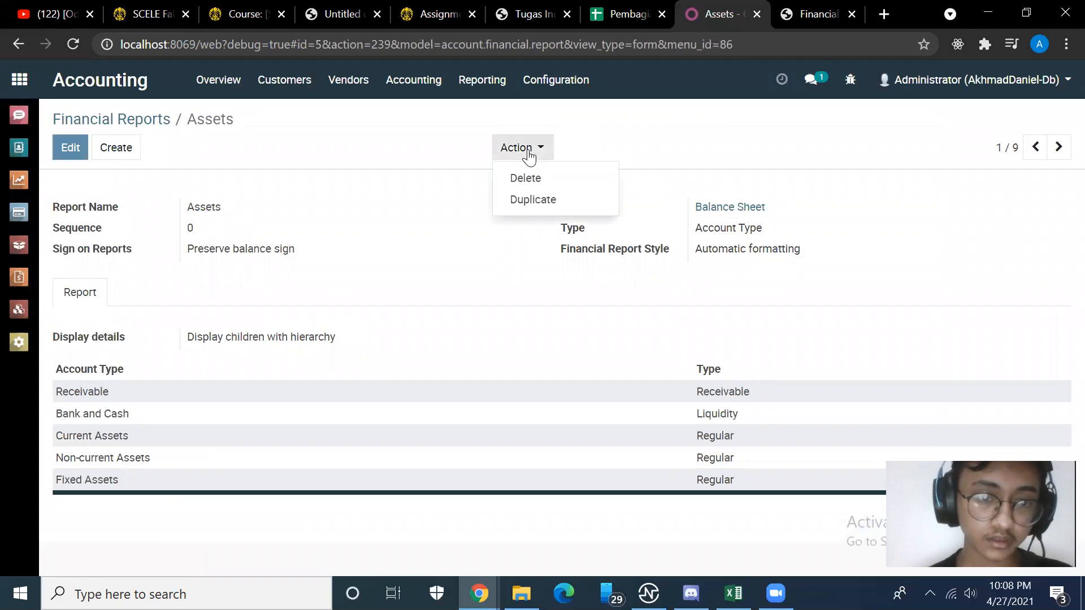
pyautogui.click(528, 178)
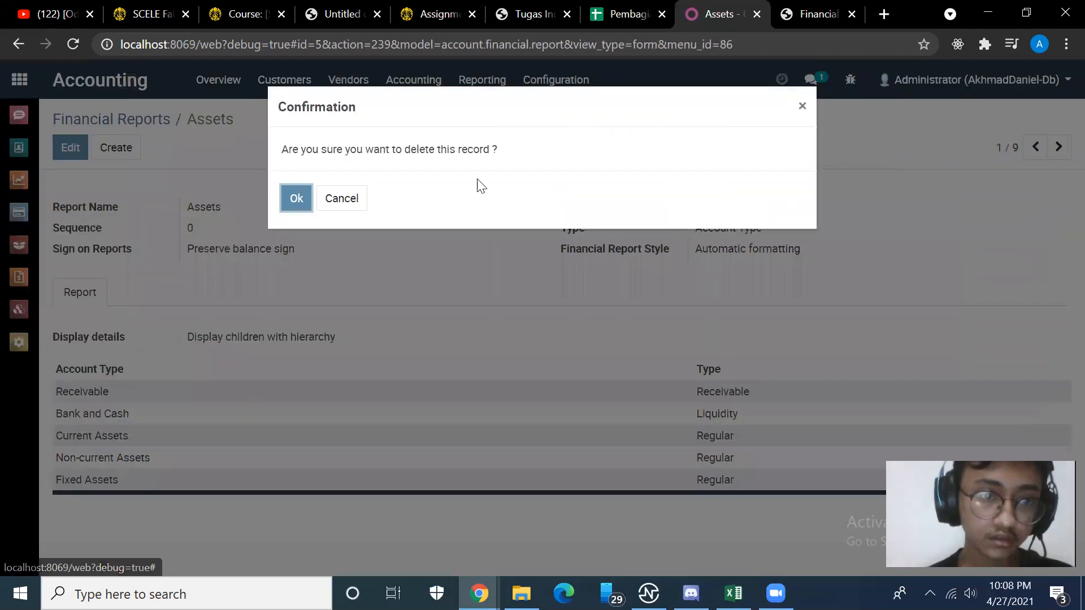
pyautogui.click(294, 199)
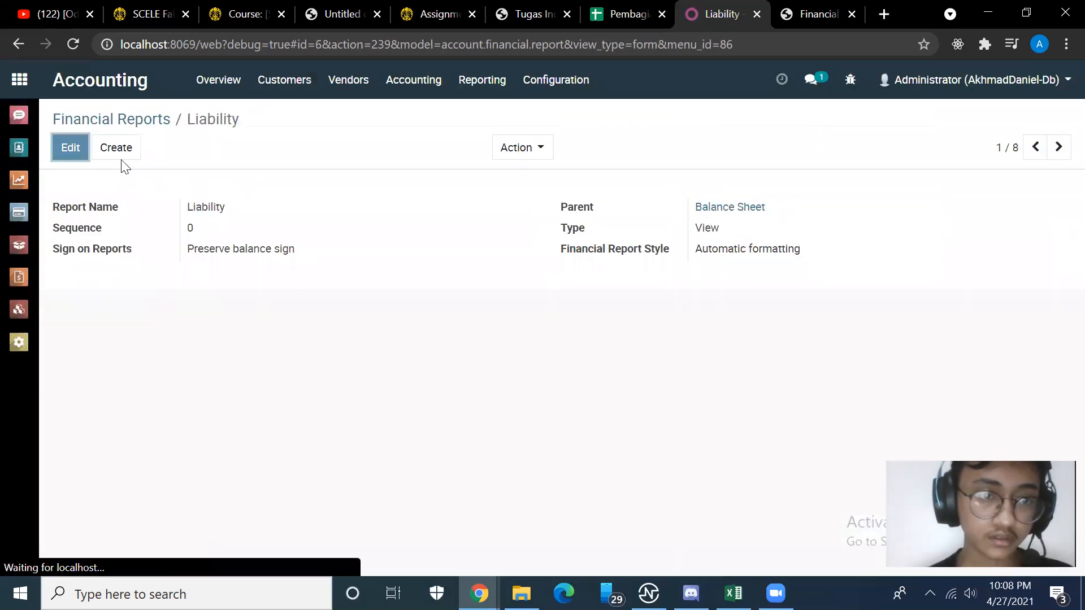
pyautogui.click(88, 117)
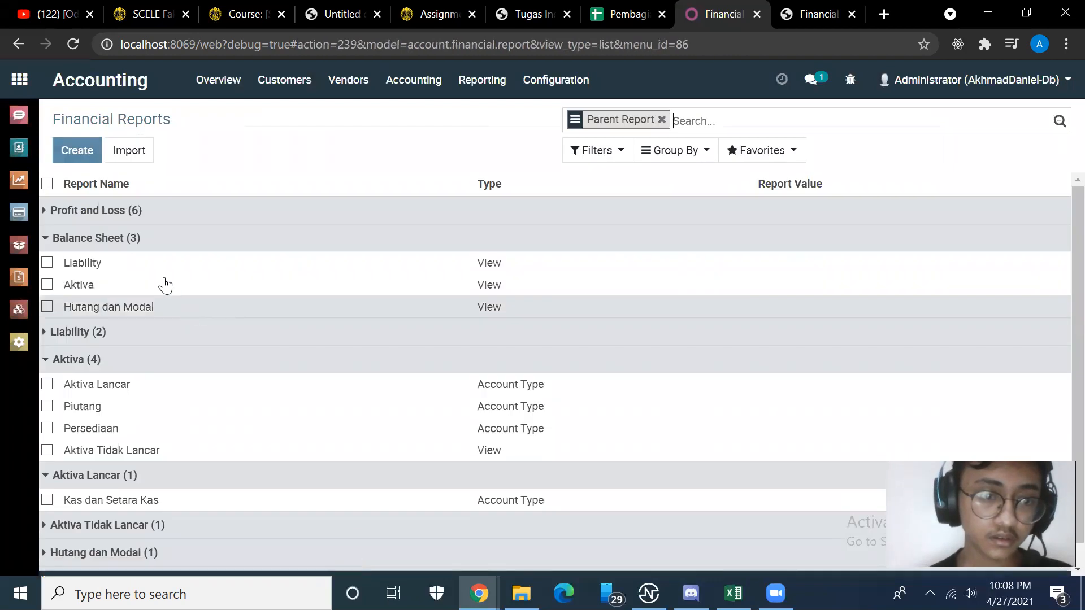
# Duplicate the Liability report under Balance Sheet and return to the financial reports list.
pyautogui.click(144, 263)
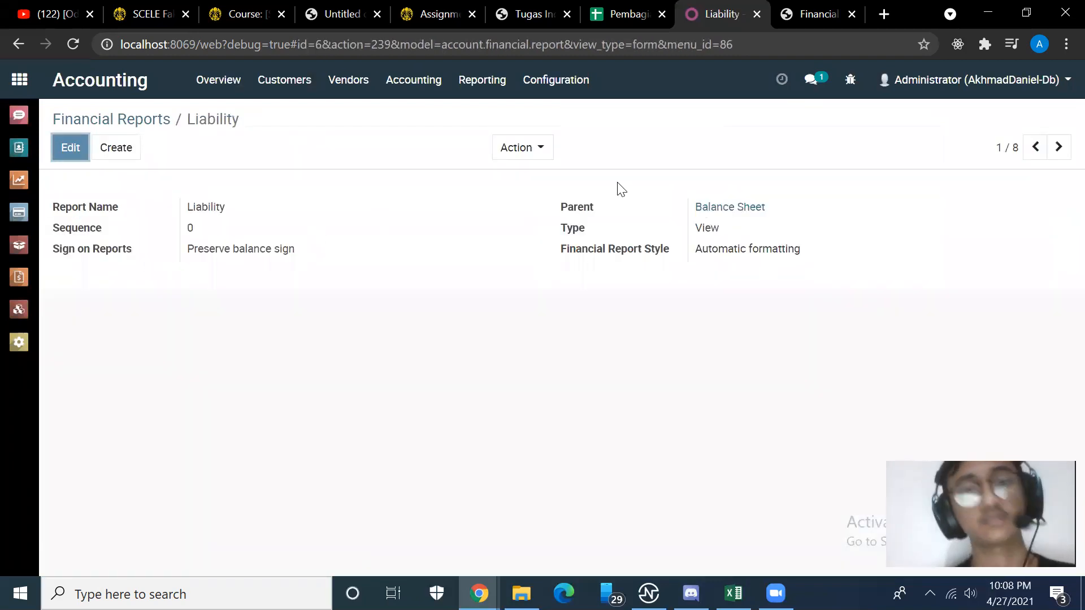
pyautogui.click(540, 155)
pyautogui.click(540, 198)
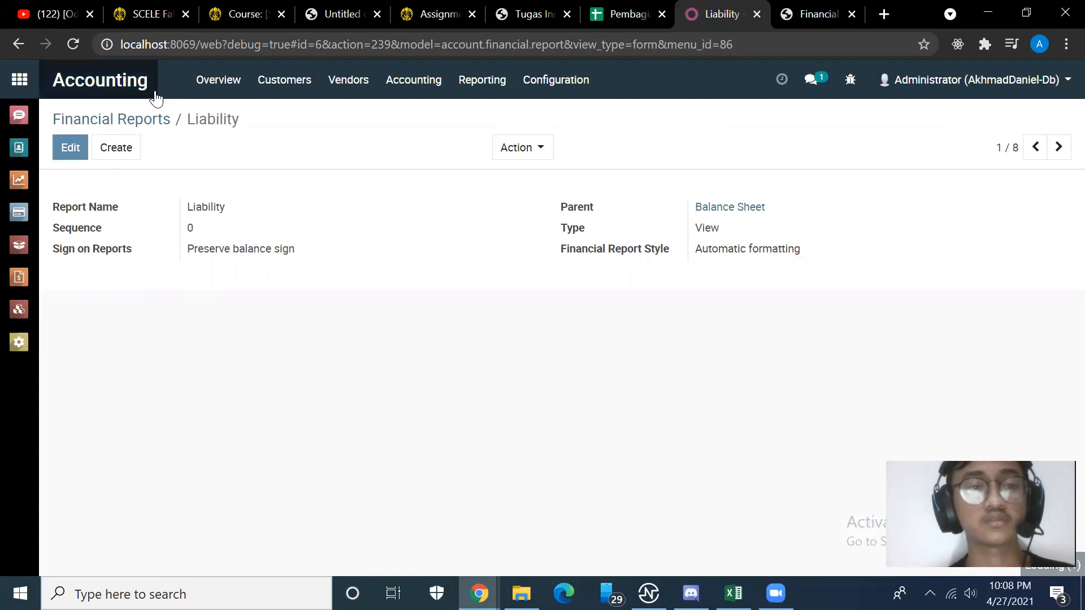
pyautogui.click(137, 157)
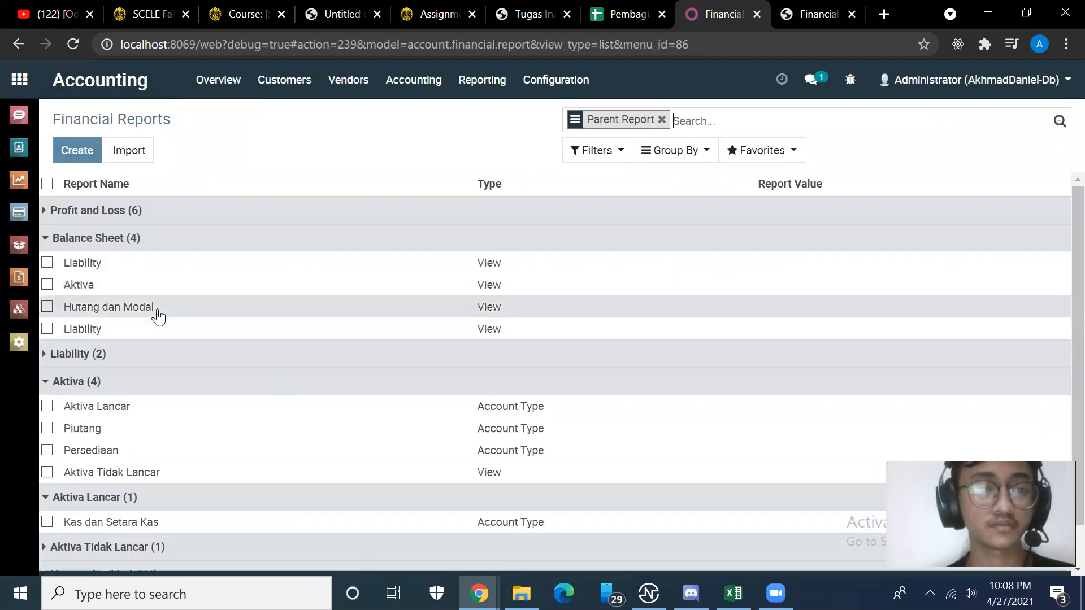
# Expand the Liability group and examine its child reports alongside the other groups in the list.
pyautogui.scroll(-1, 158, 317)
pyautogui.scroll(1, 158, 316)
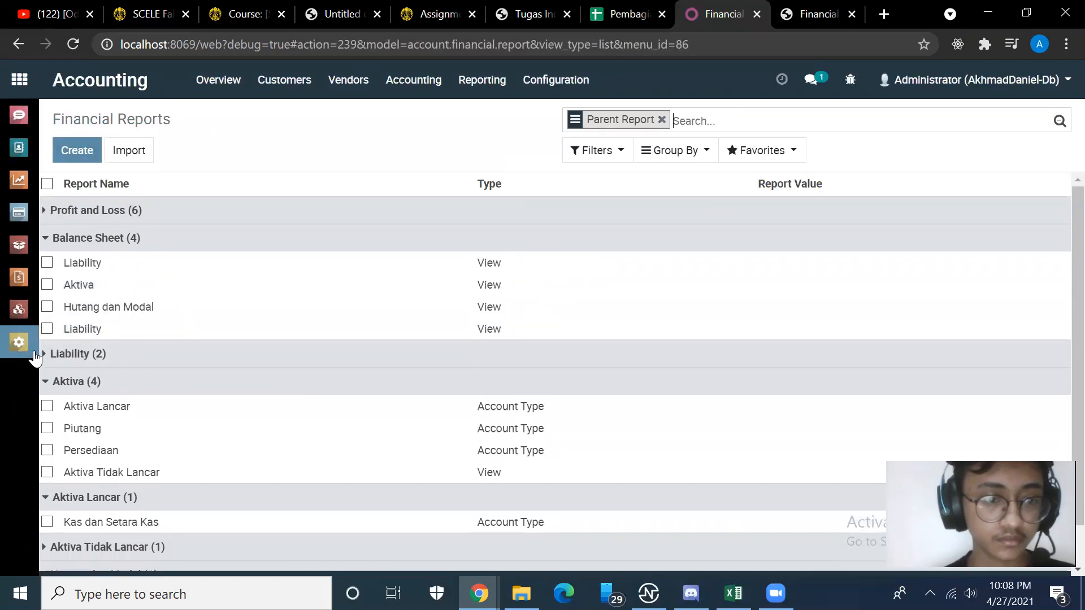
pyautogui.click(54, 354)
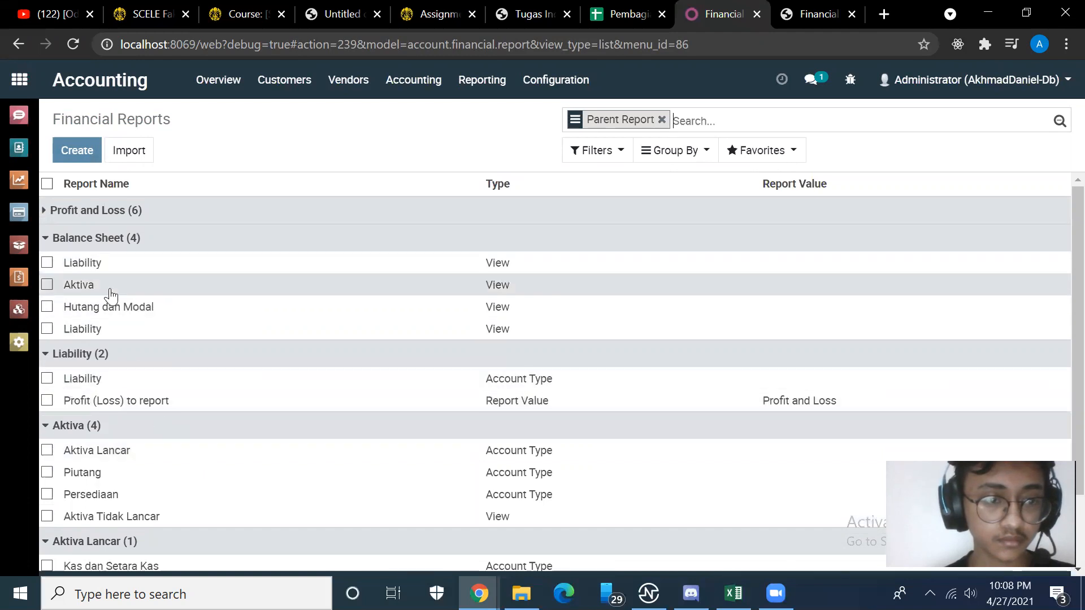
pyautogui.scroll(-2, 111, 295)
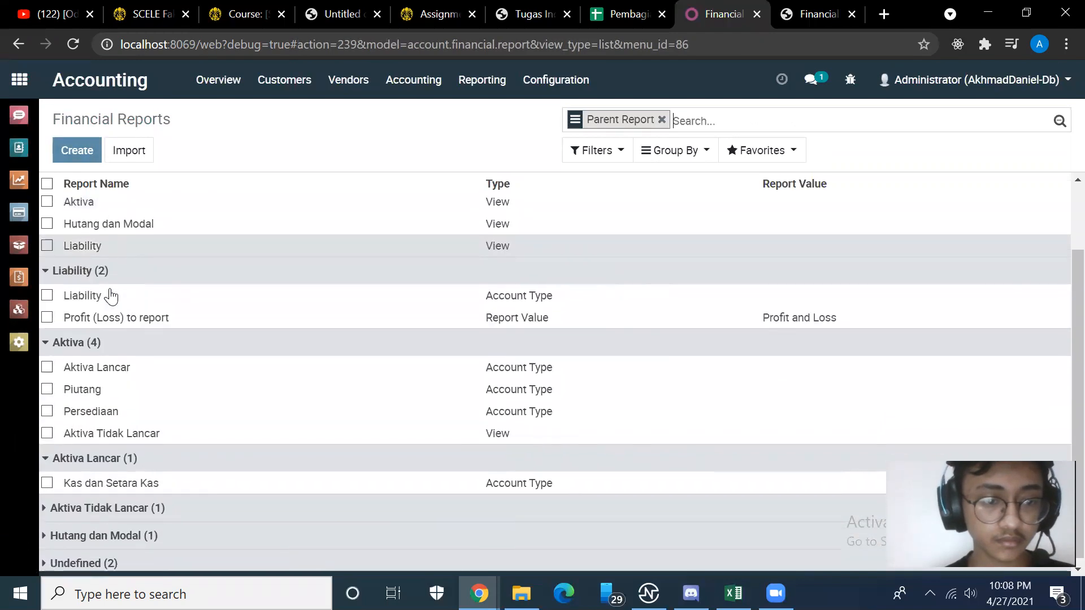
pyautogui.scroll(2, 111, 295)
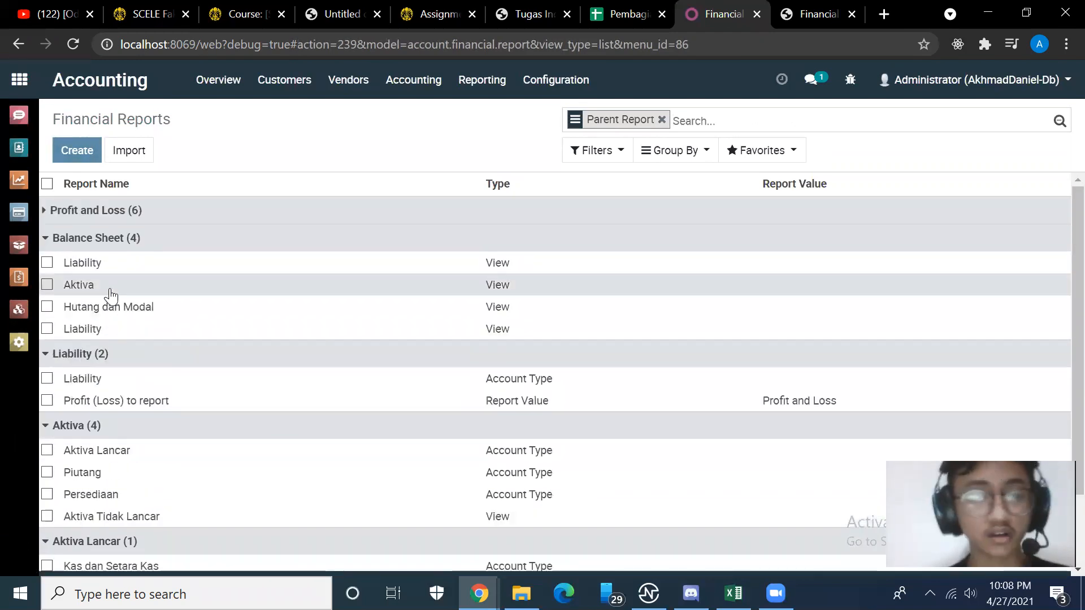
# Start a new financial report named Modal with sequence 20 and Hutang dan Modal as its parent.
pyautogui.hotkey('alt', 'Tab')
pyautogui.hotkey('alt', 'Tab')
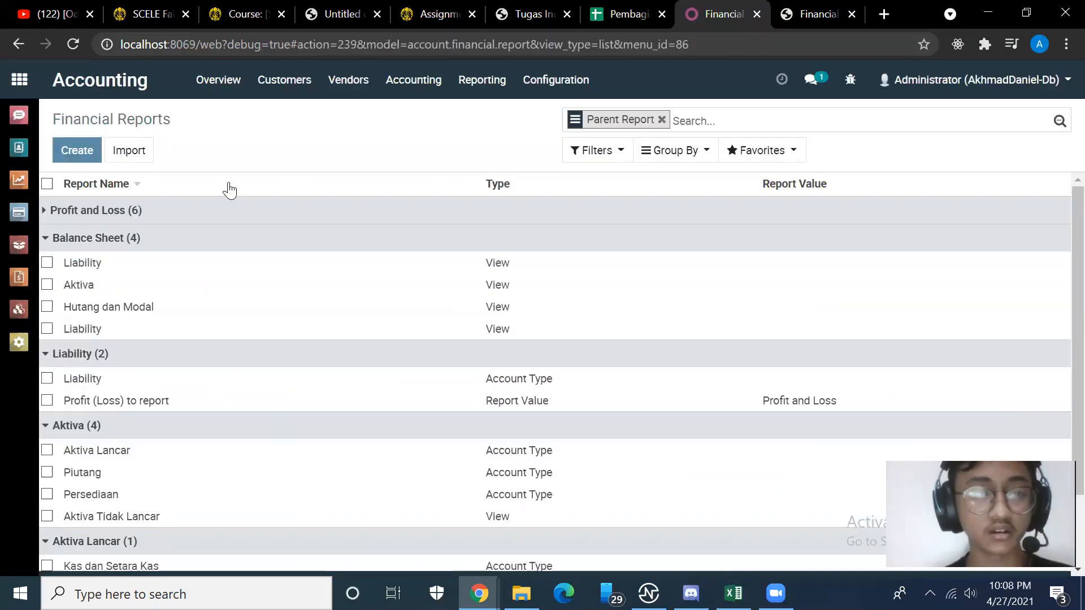
pyautogui.click(78, 150)
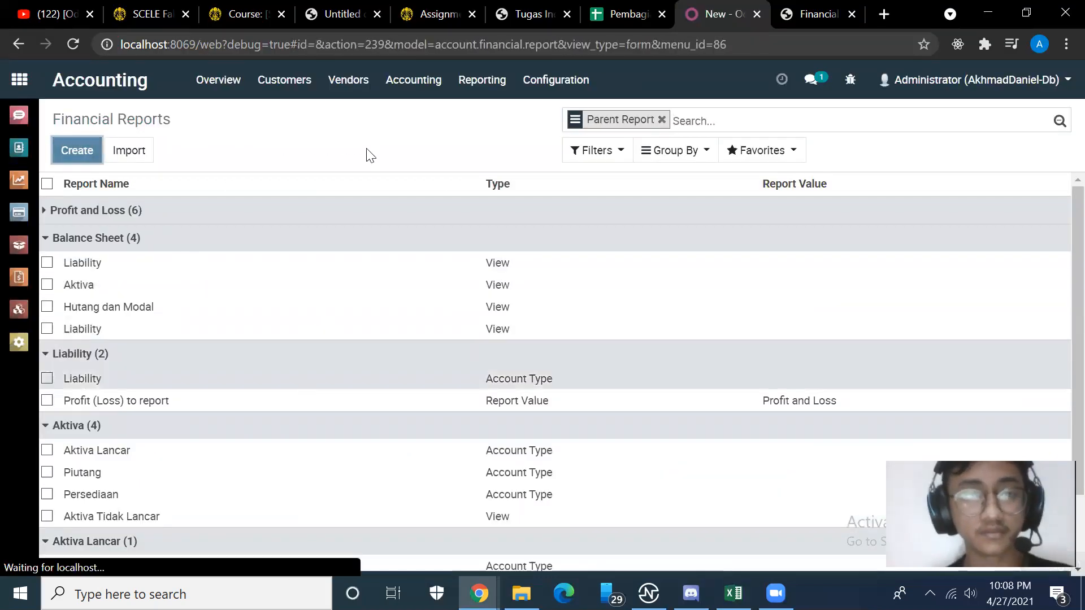
pyautogui.write('m')
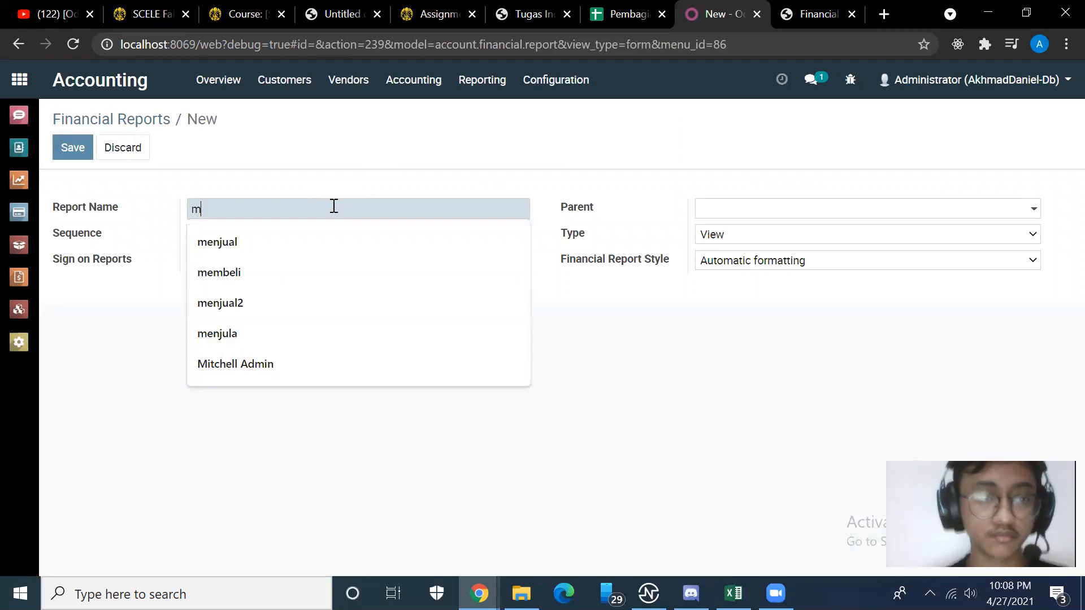
pyautogui.press('BackSpace')
pyautogui.write('Modal')
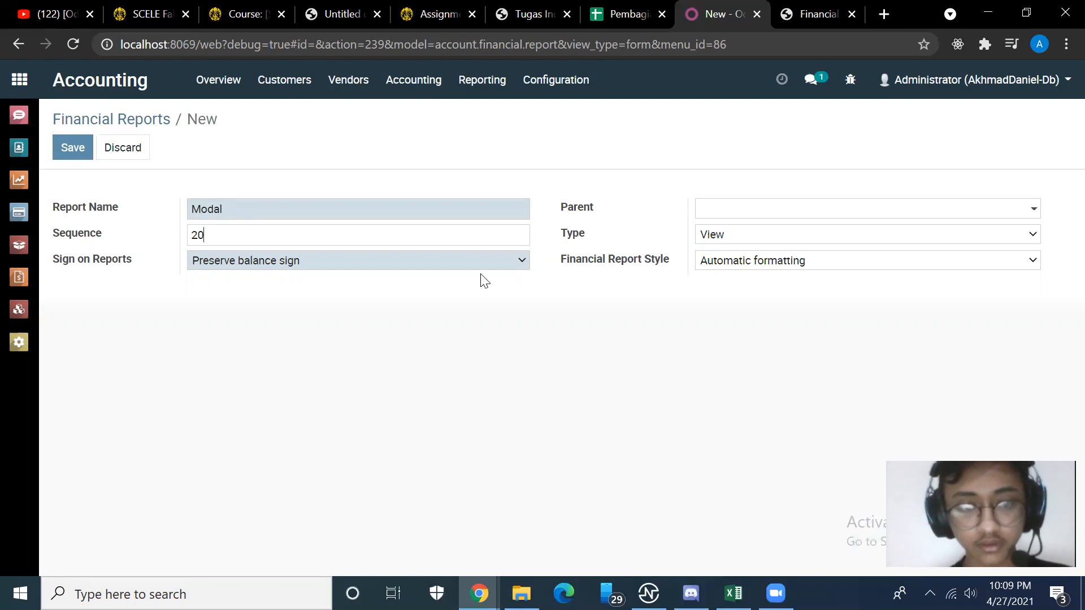
pyautogui.click(755, 218)
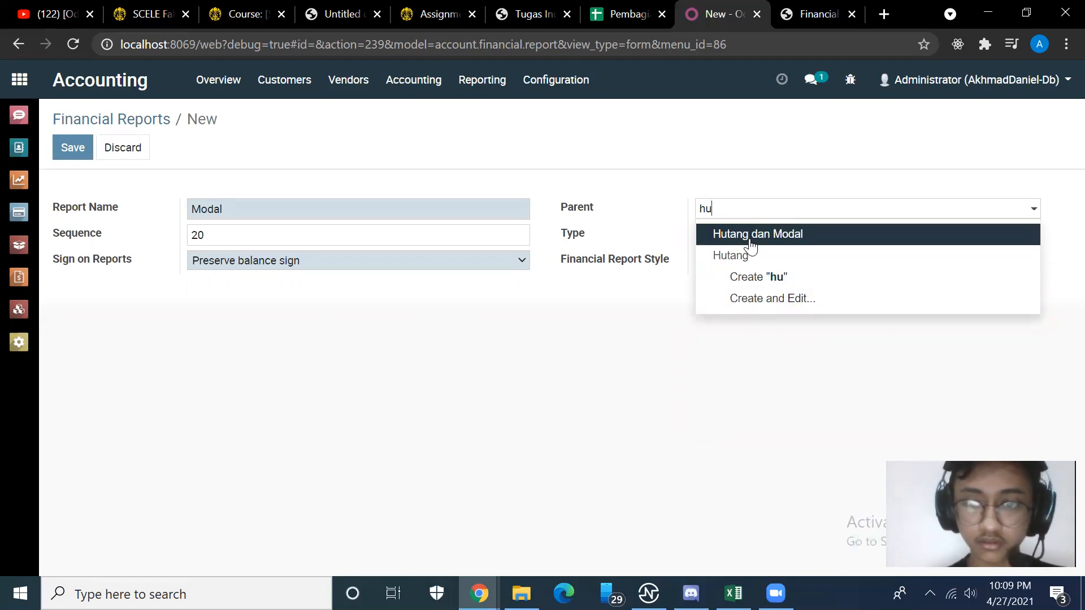
pyautogui.click(750, 240)
# Set the Modal report's type to Account Type and its display details to Display children with hierarchy.
pyautogui.click(744, 238)
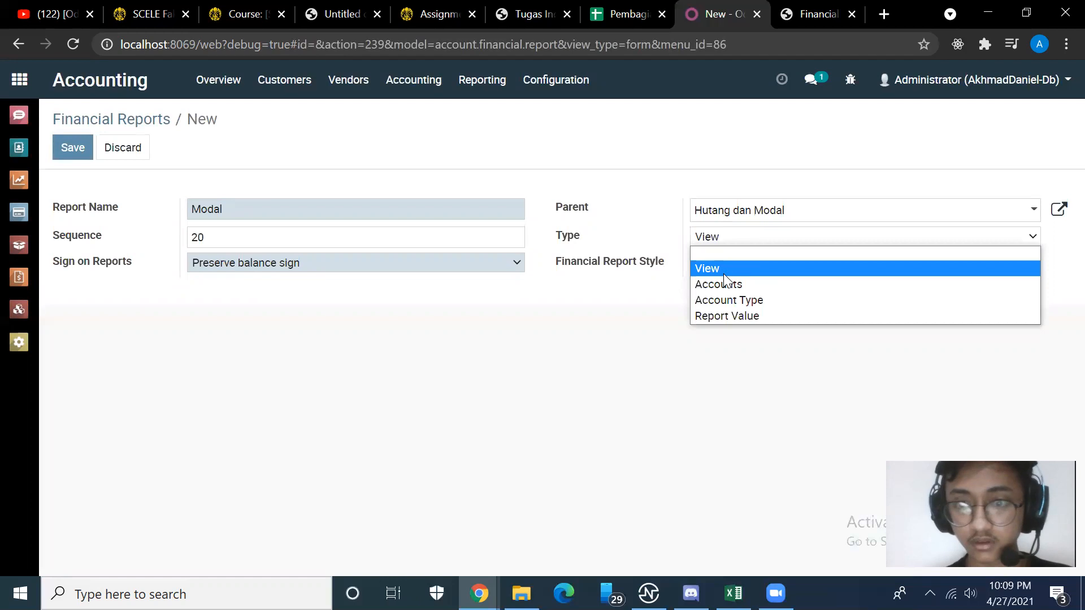
pyautogui.click(715, 300)
pyautogui.click(355, 351)
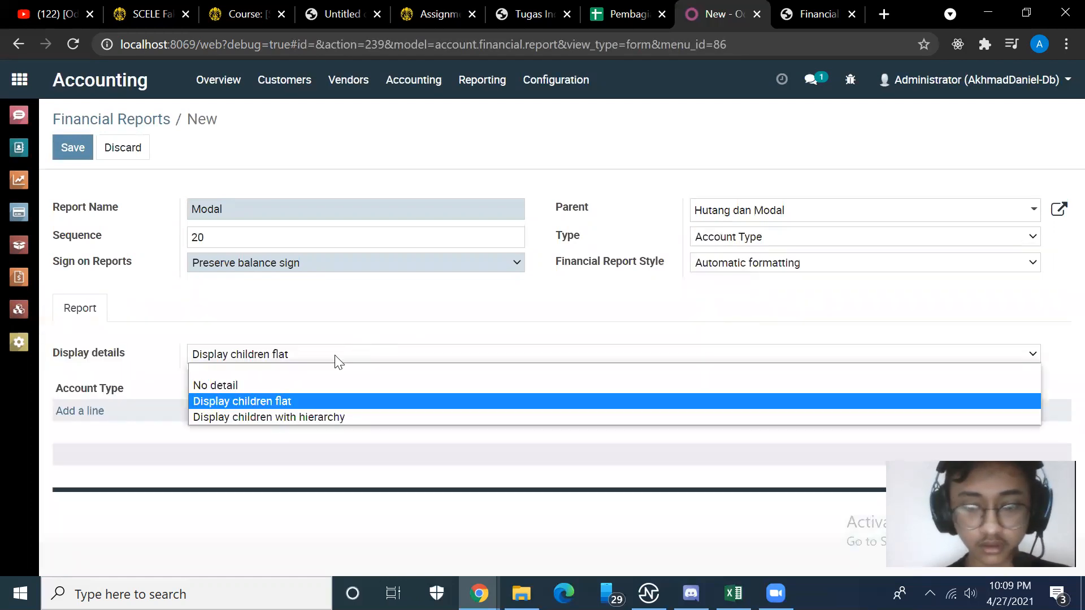
pyautogui.click(328, 417)
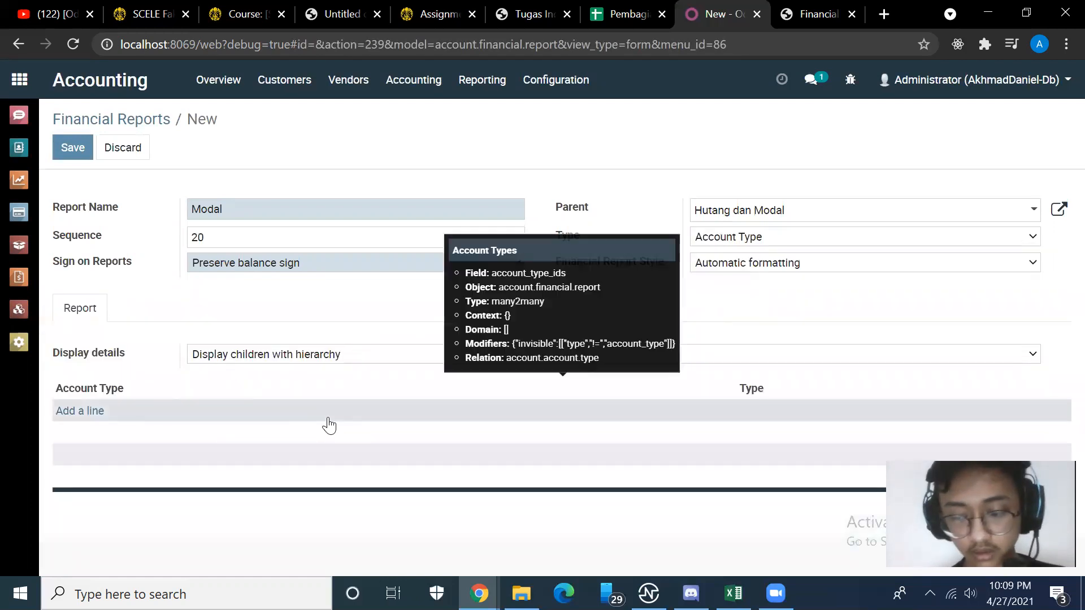
# Add the Equity account type, then save the Modal report and return to the financial reports list.
pyautogui.click(96, 411)
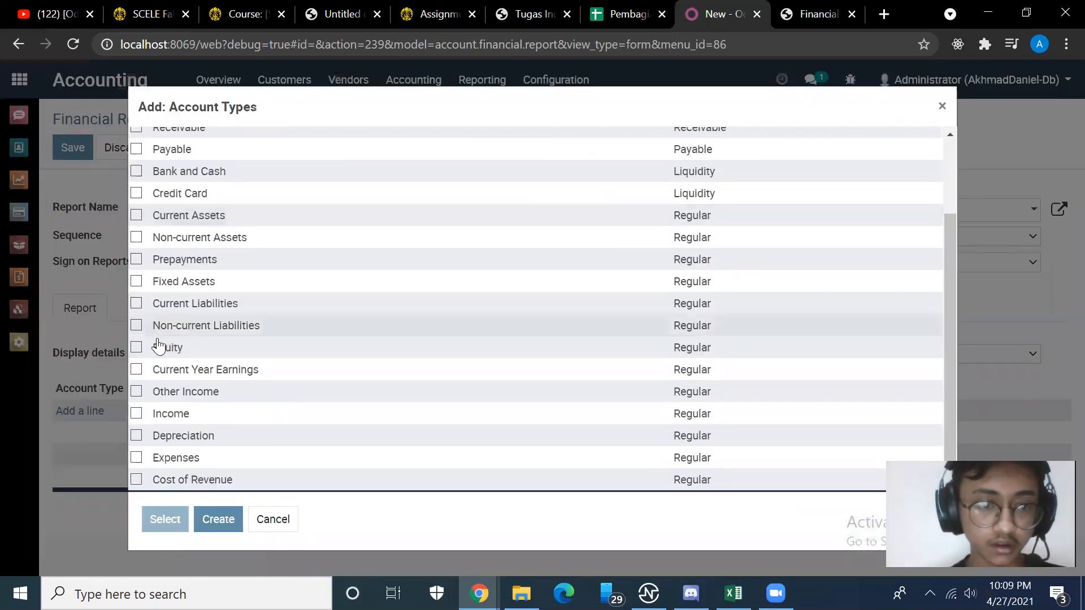
pyautogui.click(135, 348)
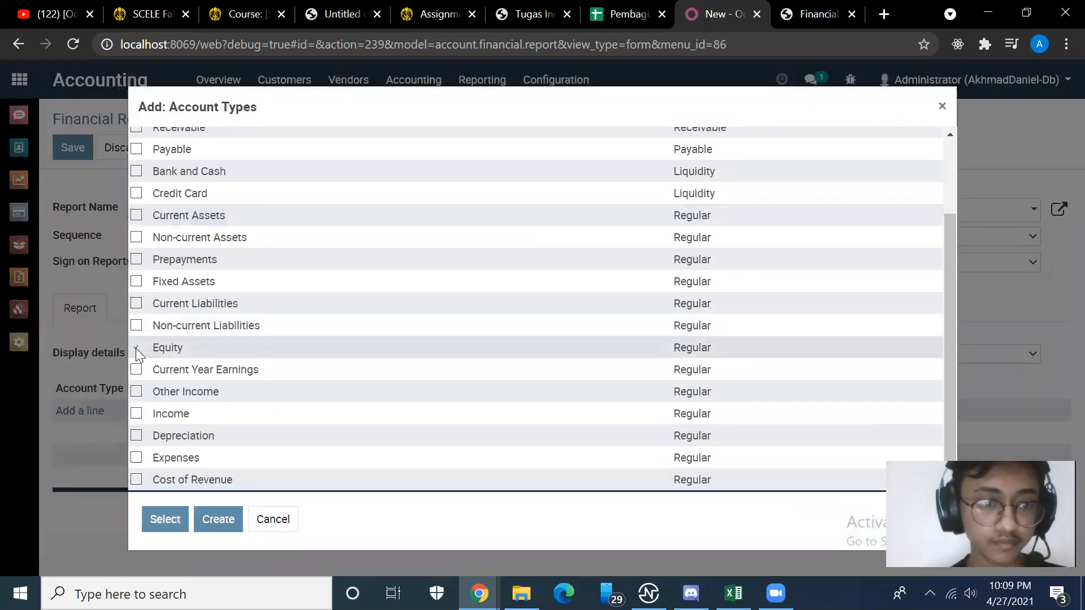
pyautogui.click(165, 518)
pyautogui.click(65, 144)
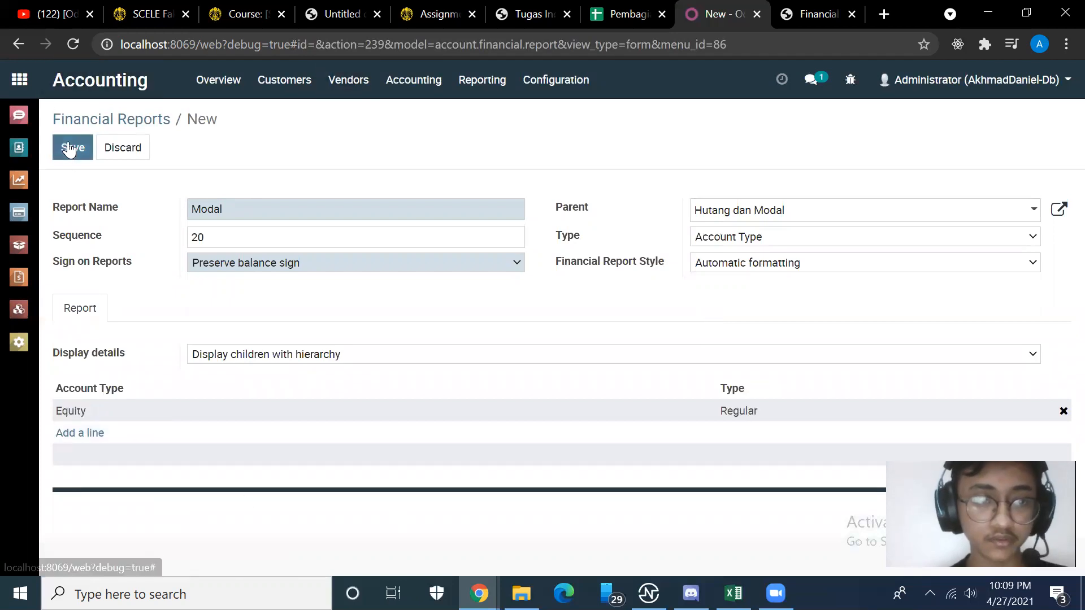
pyautogui.click(123, 130)
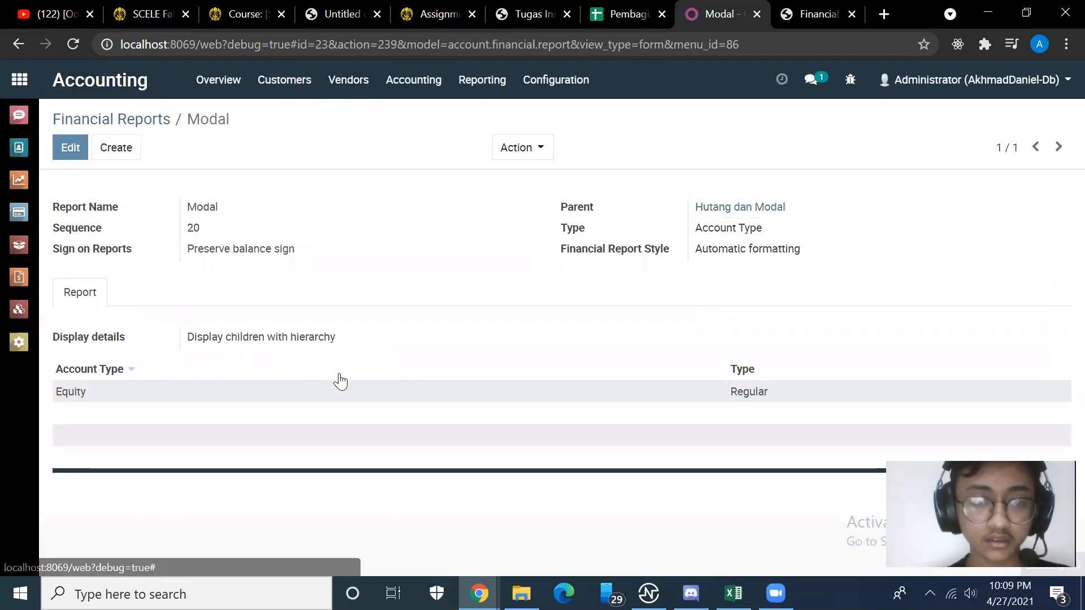
# Check the Neraca sheet in Excel, then delete the first Liability report under Balance Sheet in Odoo.
pyautogui.hotkey('alt', 'Tab')
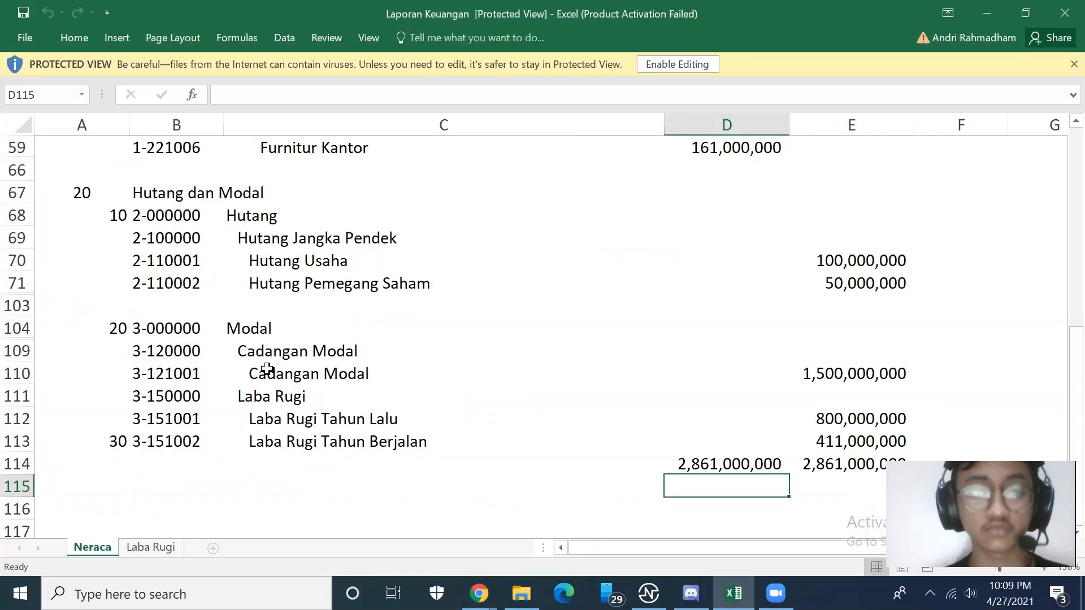
pyautogui.hotkey('alt', 'Tab')
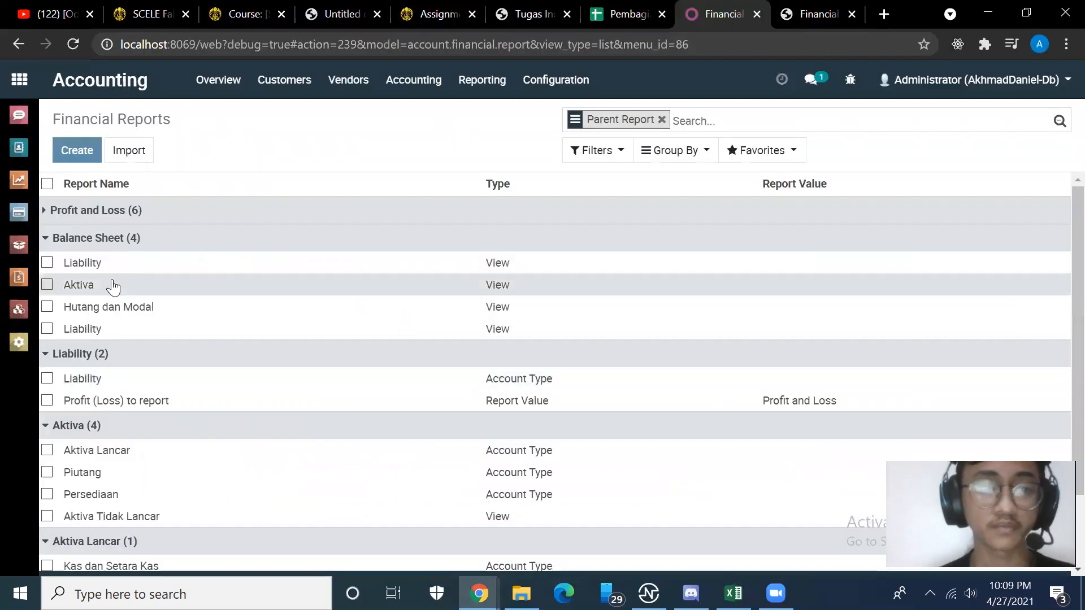
pyautogui.rightClick(85, 265)
pyautogui.click(70, 271)
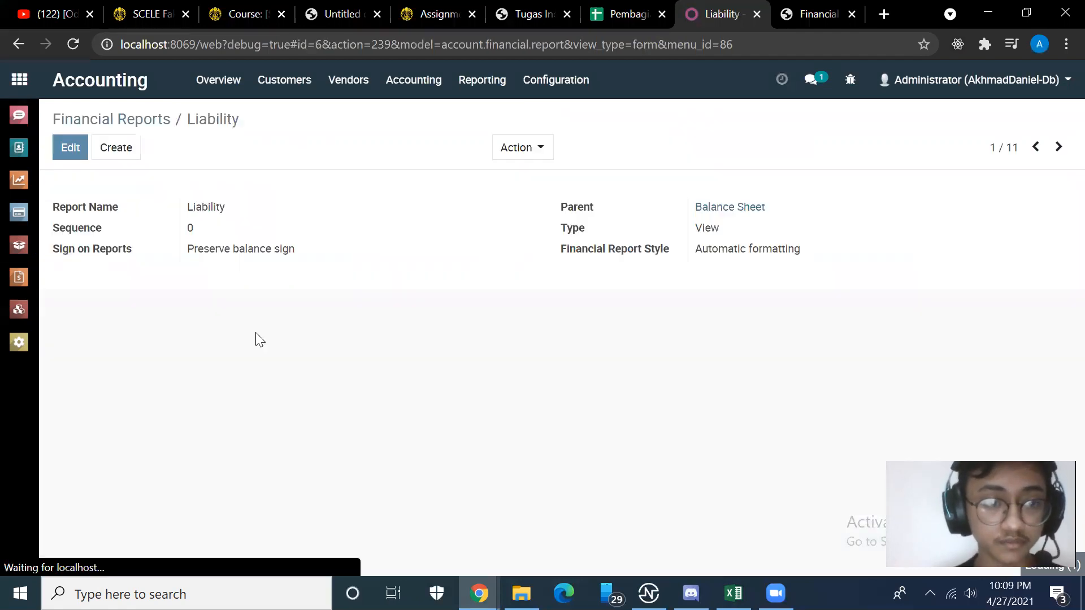
pyautogui.click(526, 153)
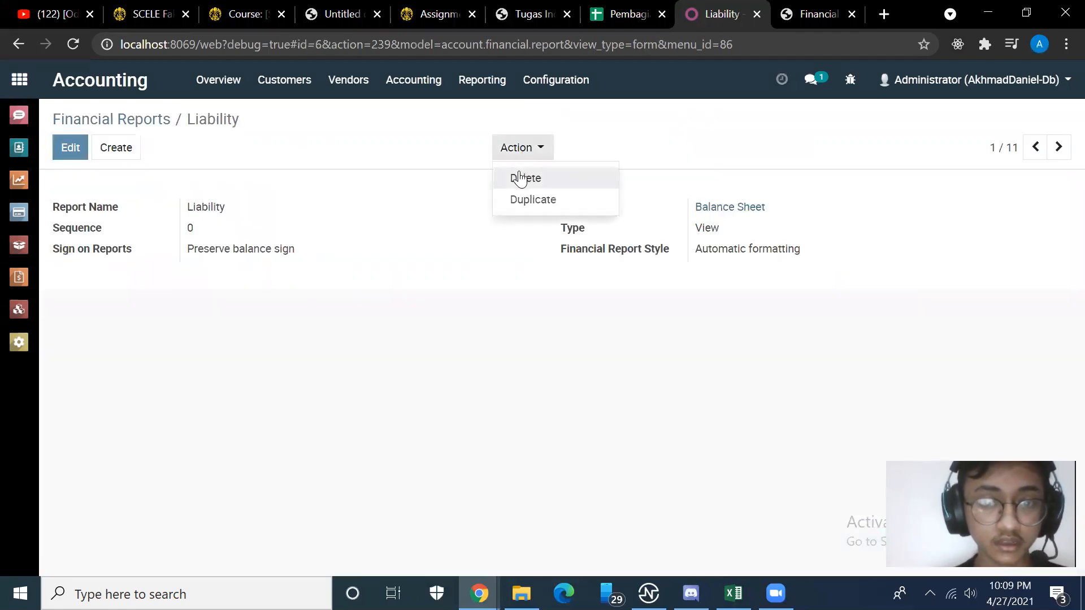
pyautogui.click(518, 178)
pyautogui.click(296, 197)
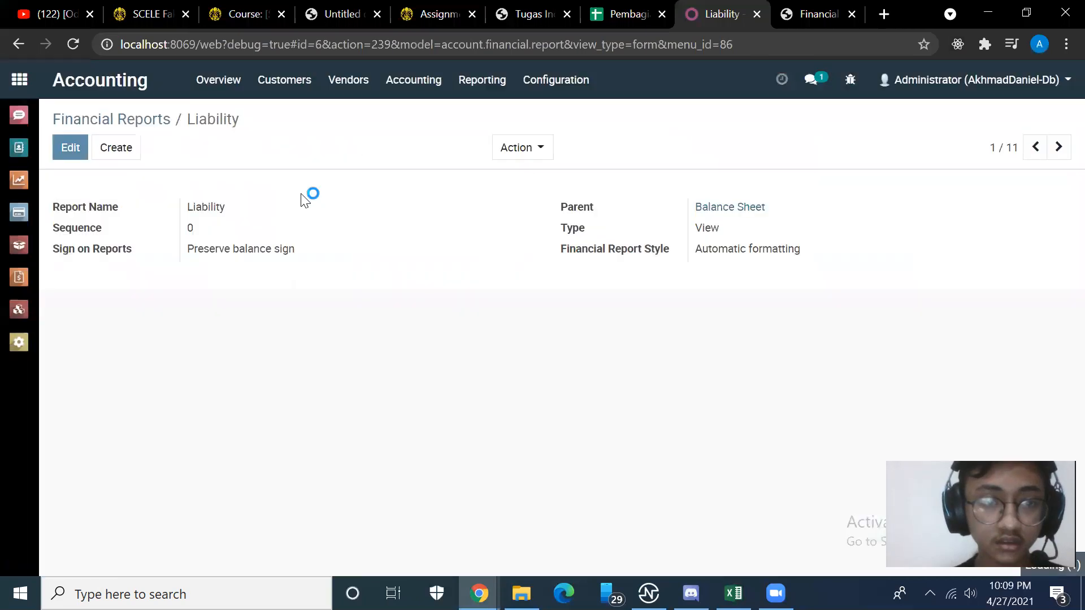
pyautogui.click(1058, 148)
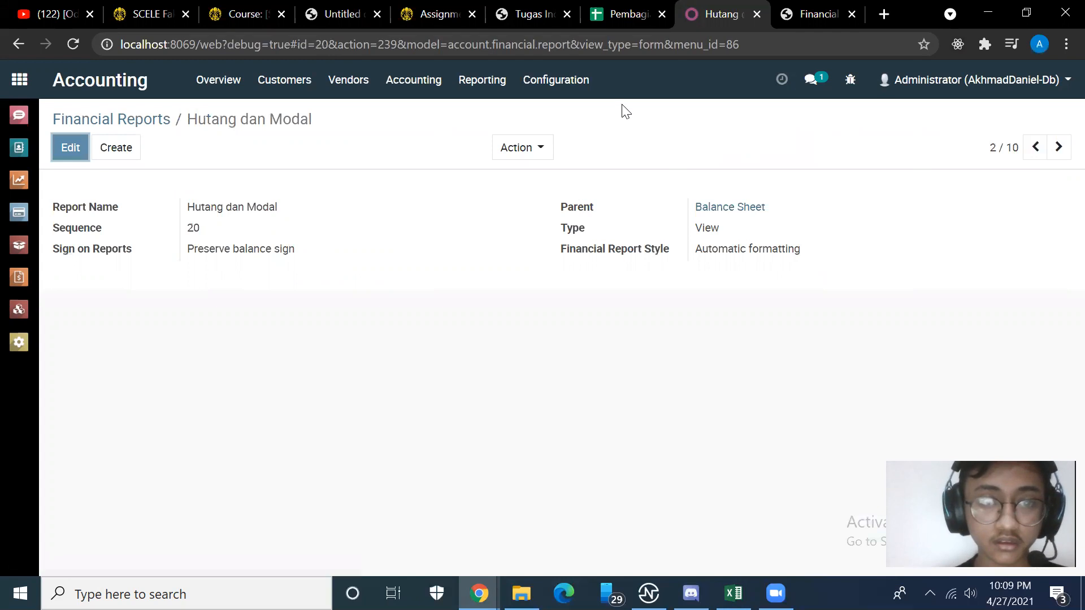
pyautogui.click(152, 118)
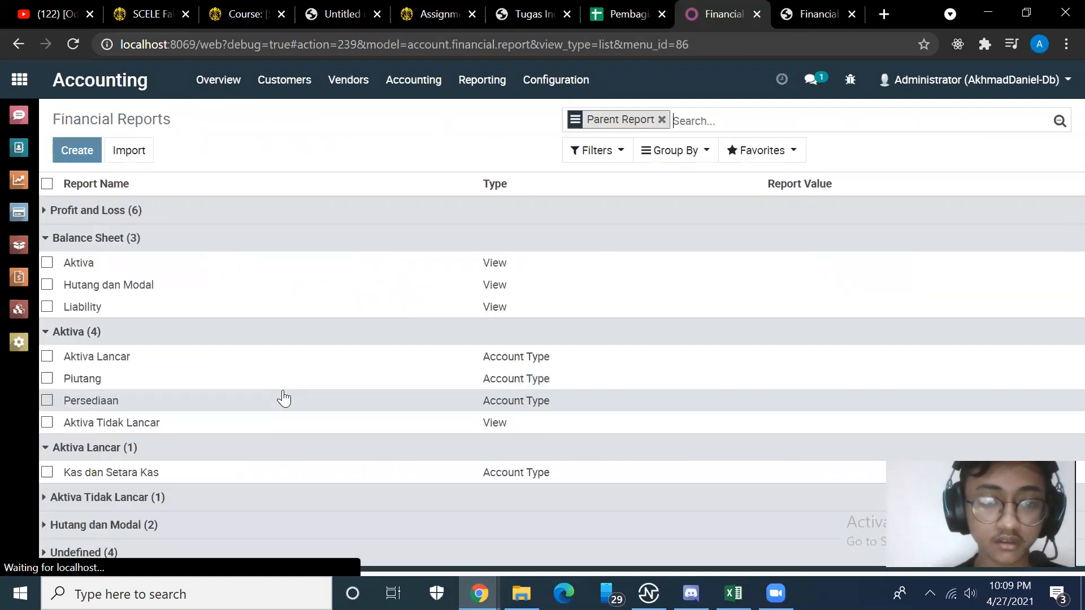
# Duplicate the remaining Liability report, then delete the copy and return to the financial reports list.
pyautogui.click(88, 313)
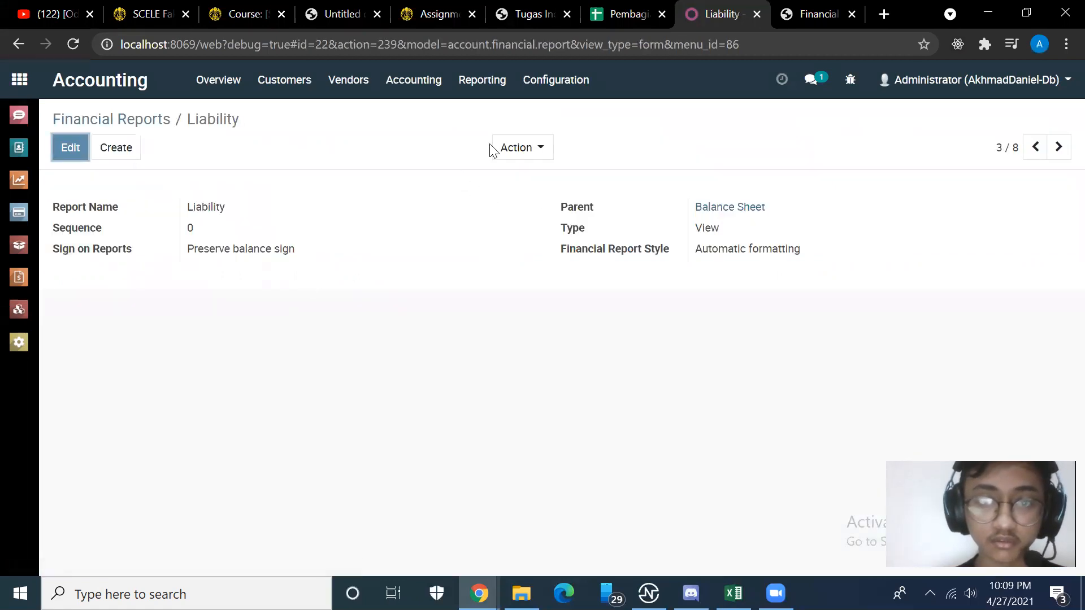
pyautogui.click(516, 147)
pyautogui.click(514, 199)
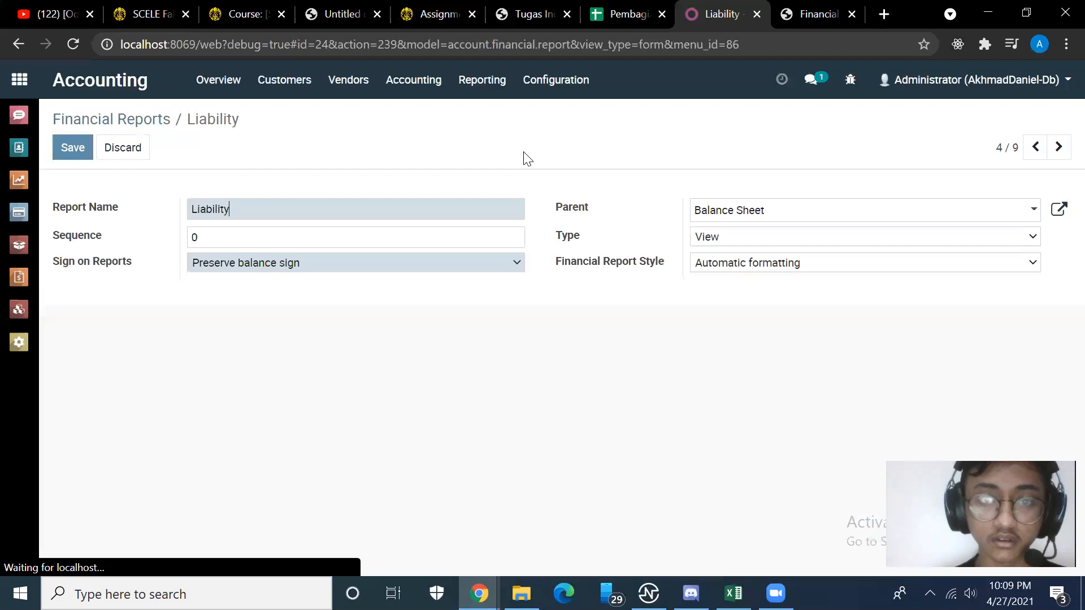
pyautogui.click(131, 148)
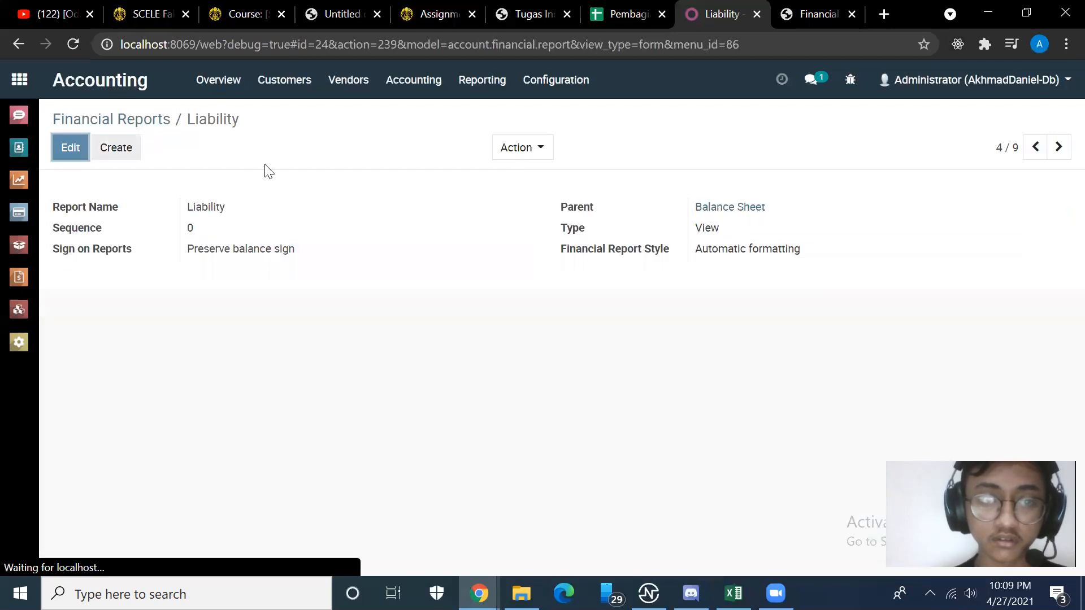
pyautogui.click(524, 151)
pyautogui.click(517, 179)
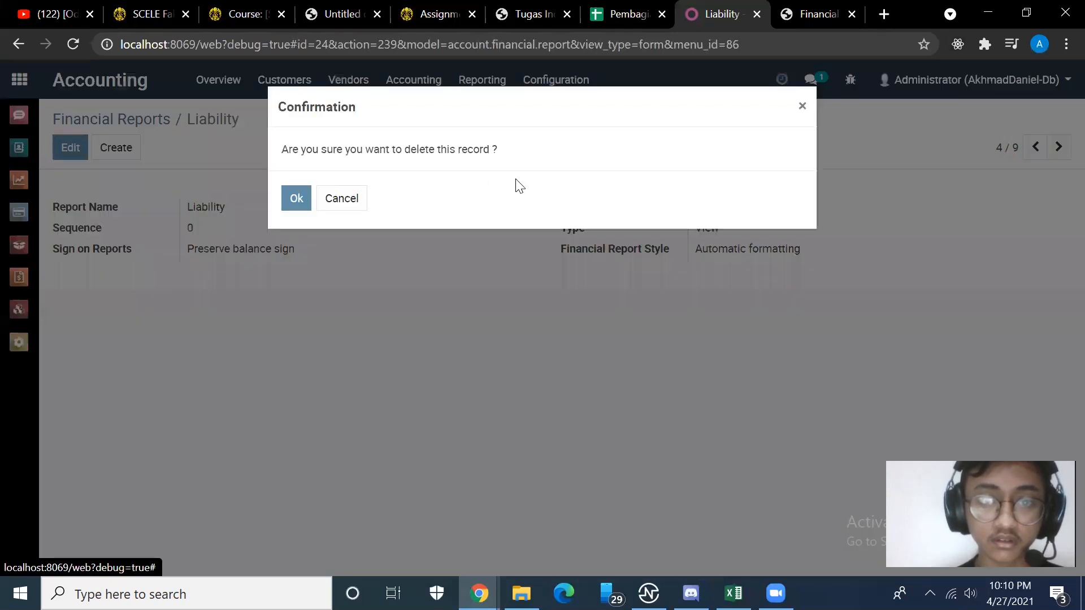
pyautogui.click(298, 199)
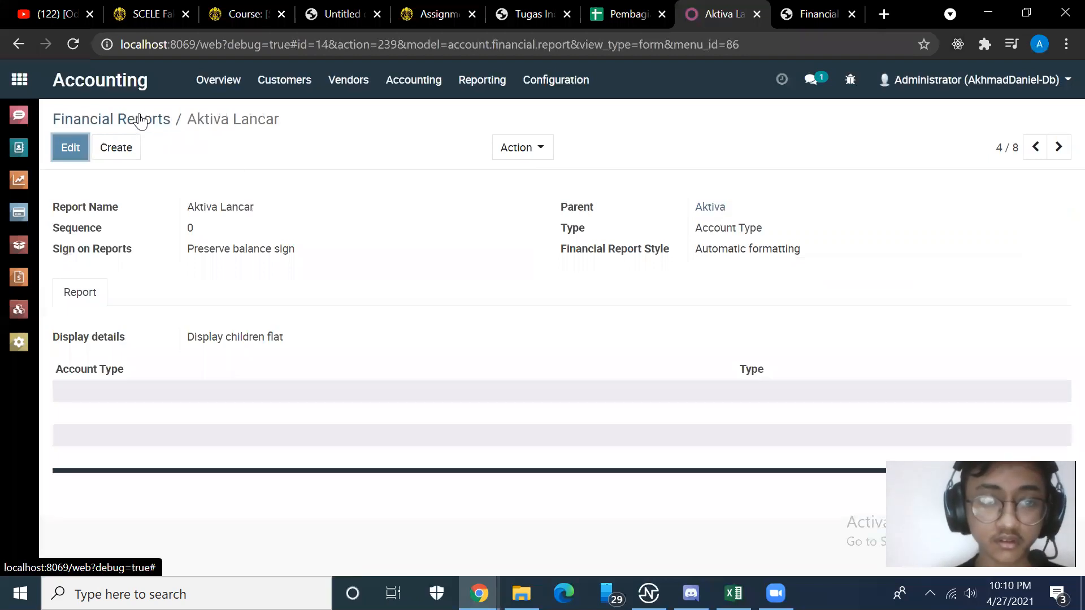
pyautogui.click(138, 117)
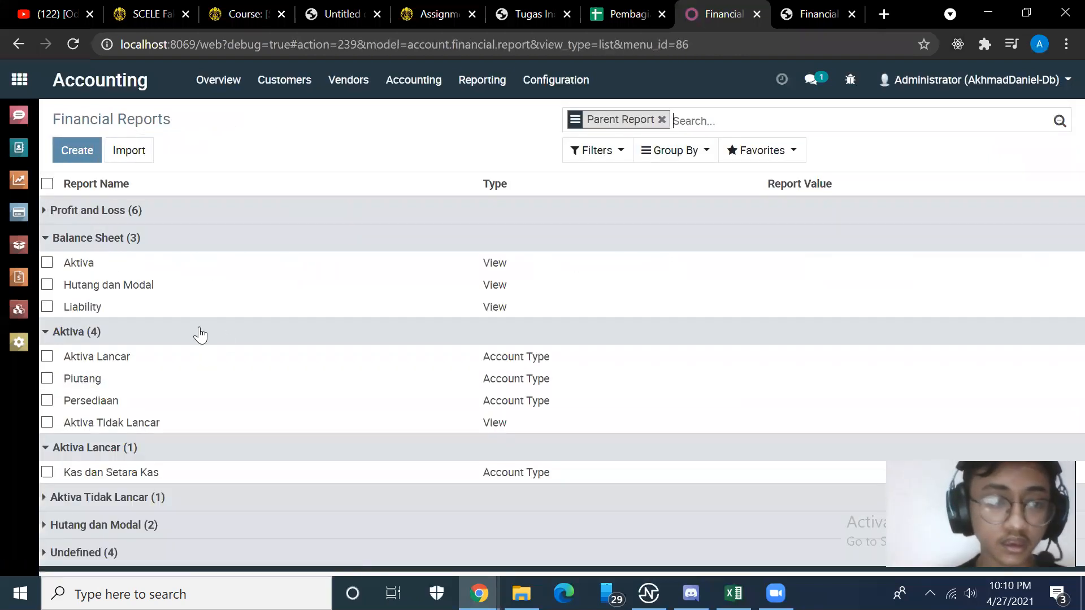
# Delete the remaining Liability report under Balance Sheet and return to the financial reports list.
pyautogui.click(79, 310)
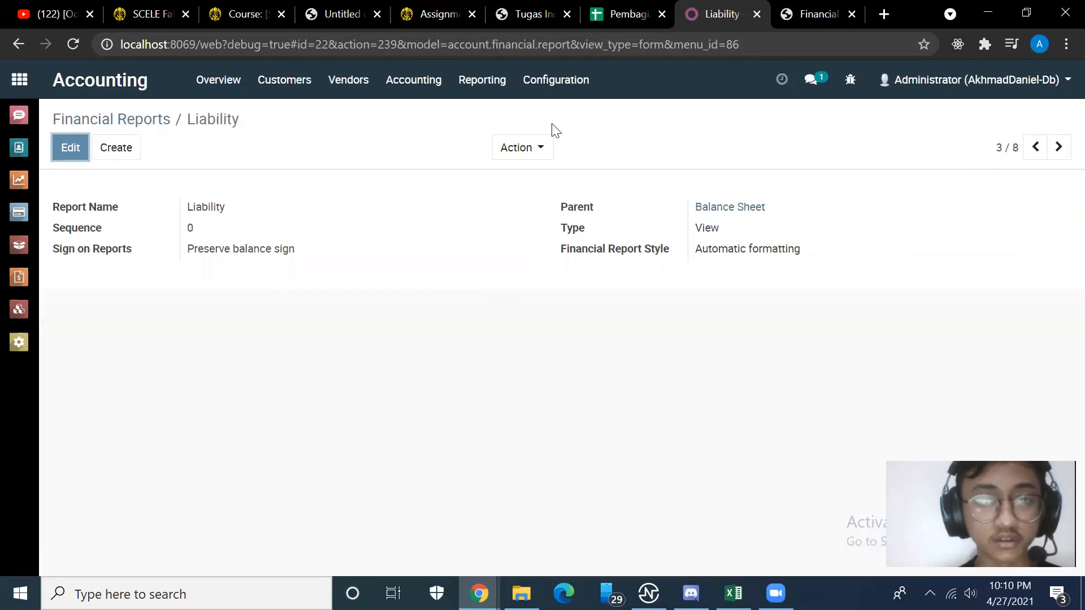
pyautogui.click(549, 148)
pyautogui.click(537, 177)
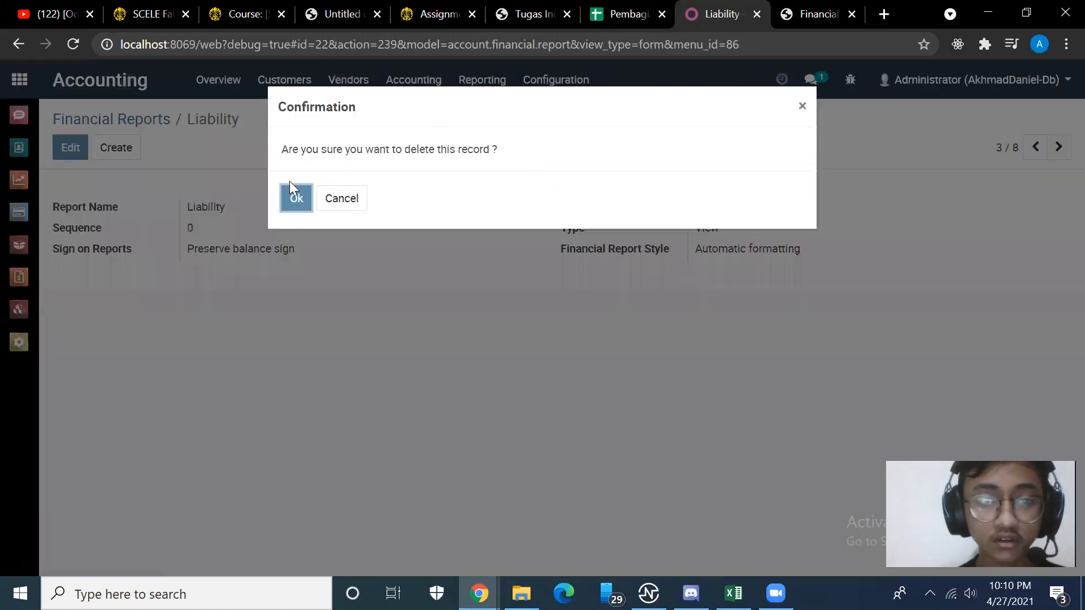
pyautogui.click(295, 196)
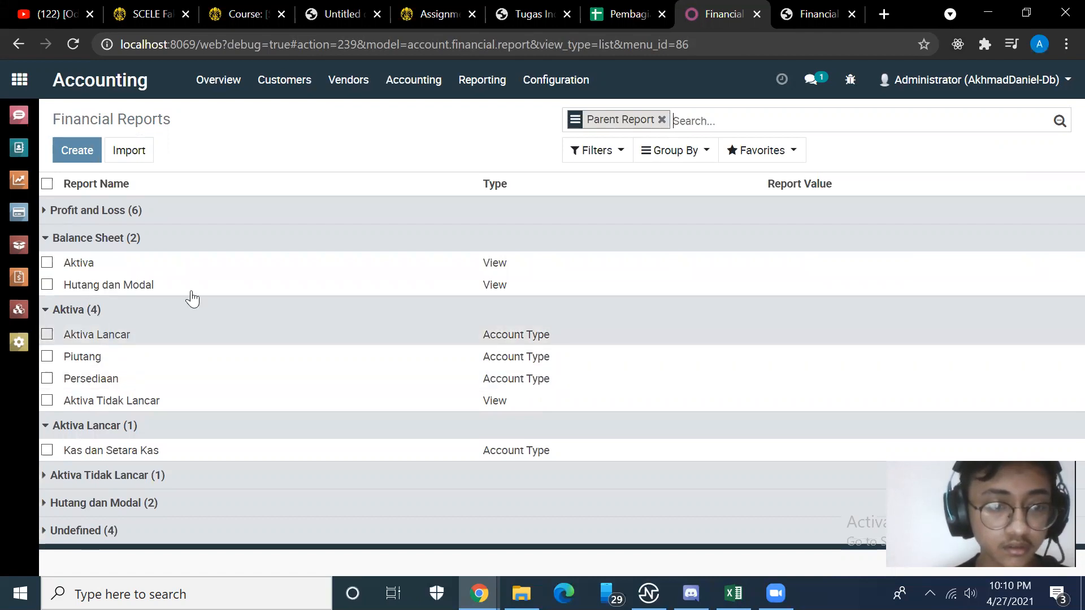
# Print the Balance Sheet report for all entries with debit/credit columns, reviewing Excel's Neraca sheet while it generates.
pyautogui.click(472, 95)
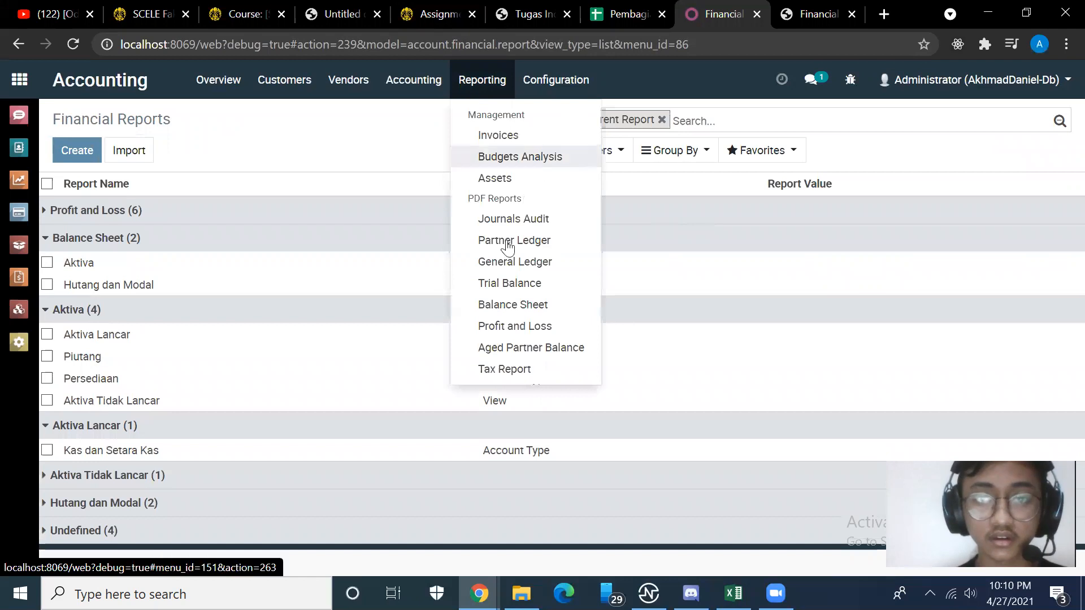
pyautogui.click(511, 306)
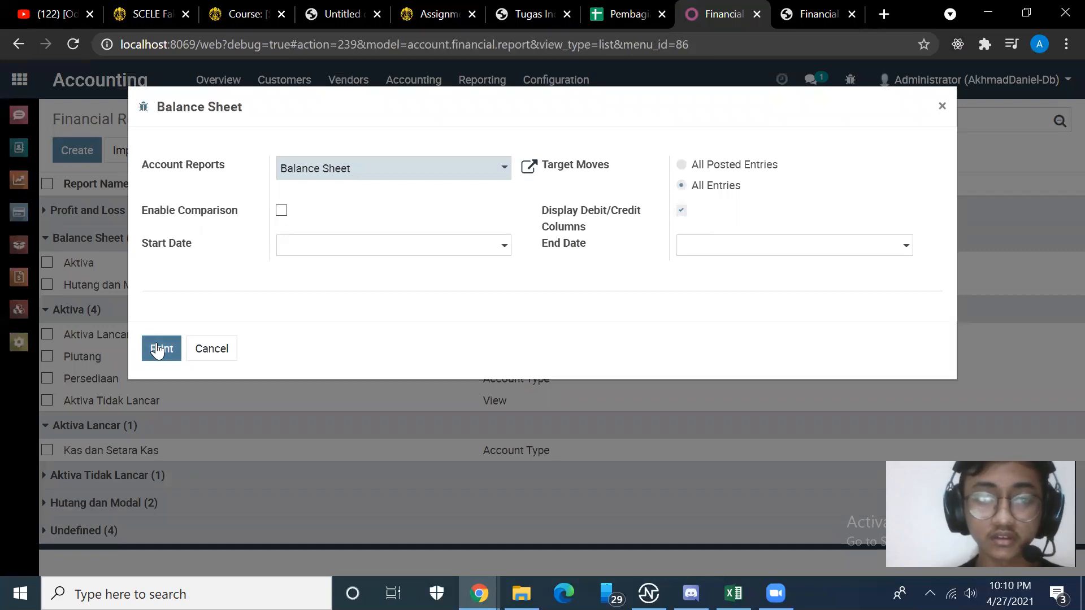
pyautogui.hotkey('alt', 'Tab')
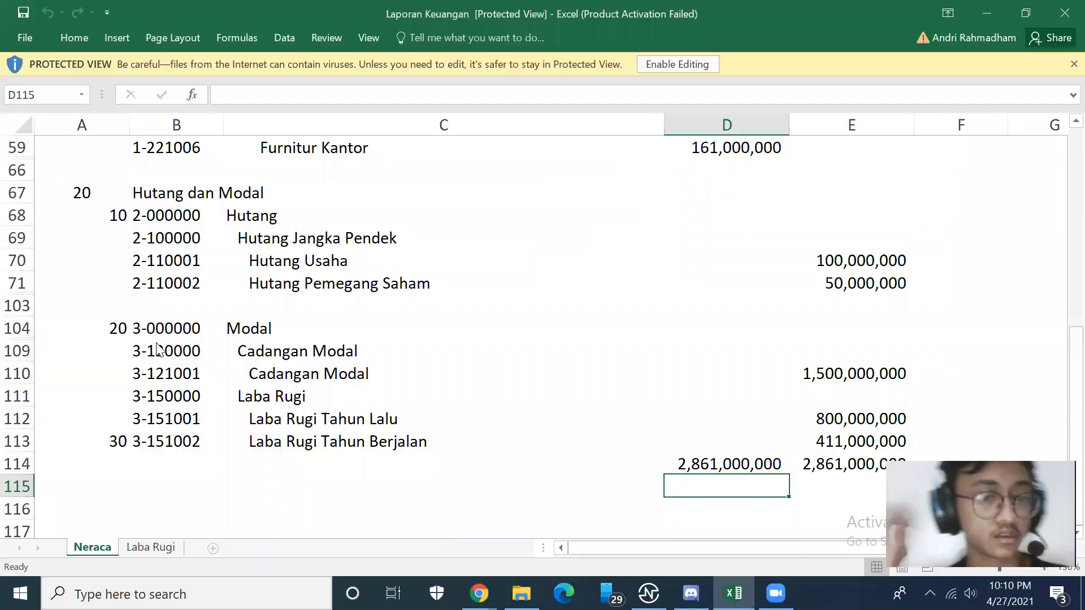
pyautogui.scroll(12, 380, 315)
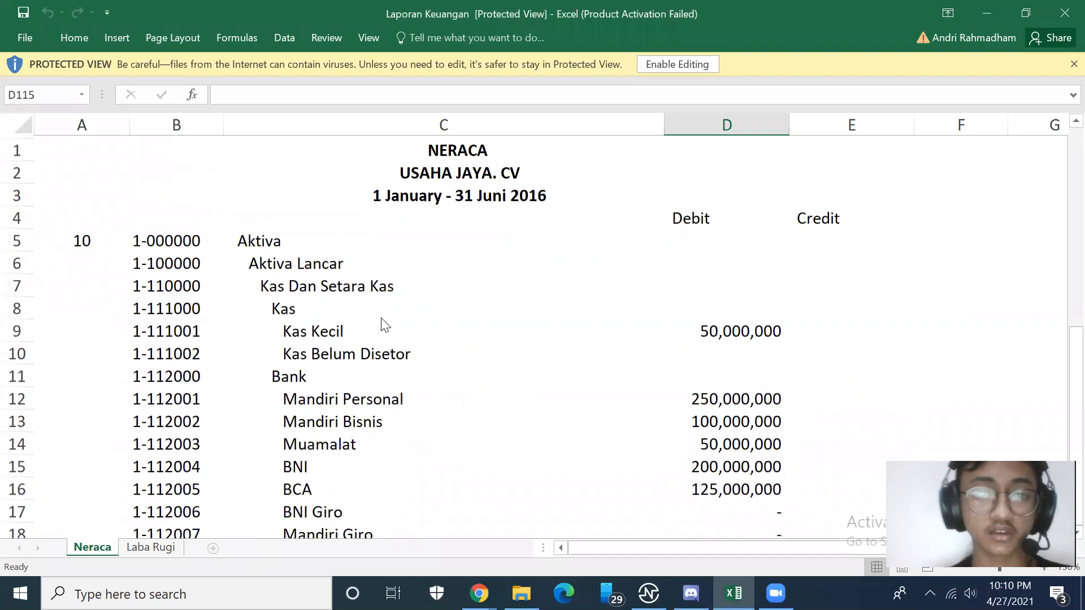
pyautogui.hotkey('alt', 'Tab')
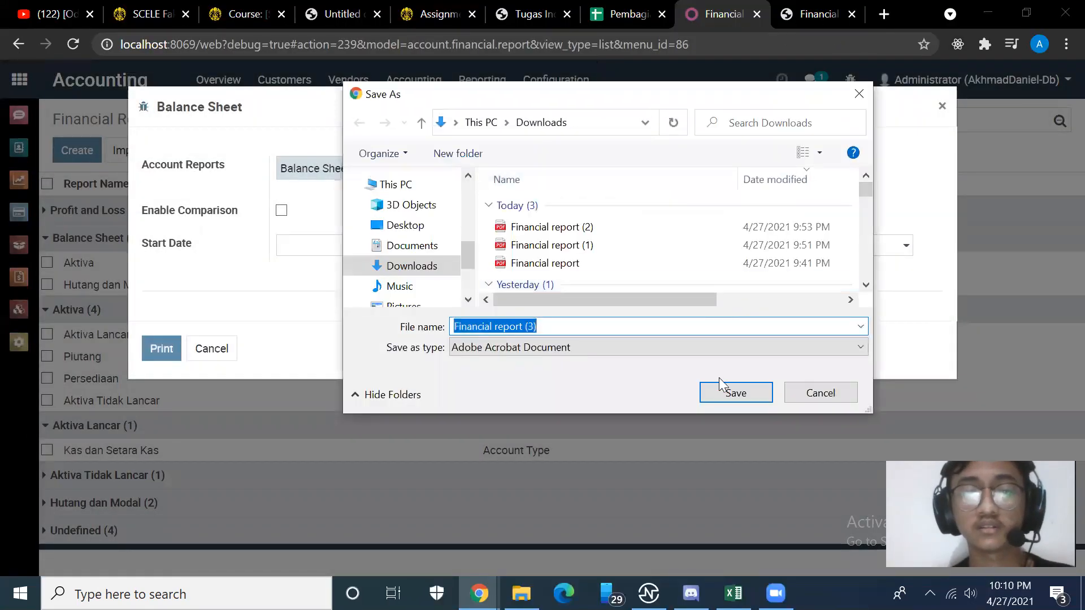
# Save and open the generated PDF as Financial report (3), and bring up the earlier Financial report (2) for comparison.
pyautogui.click(722, 391)
pyautogui.click(64, 549)
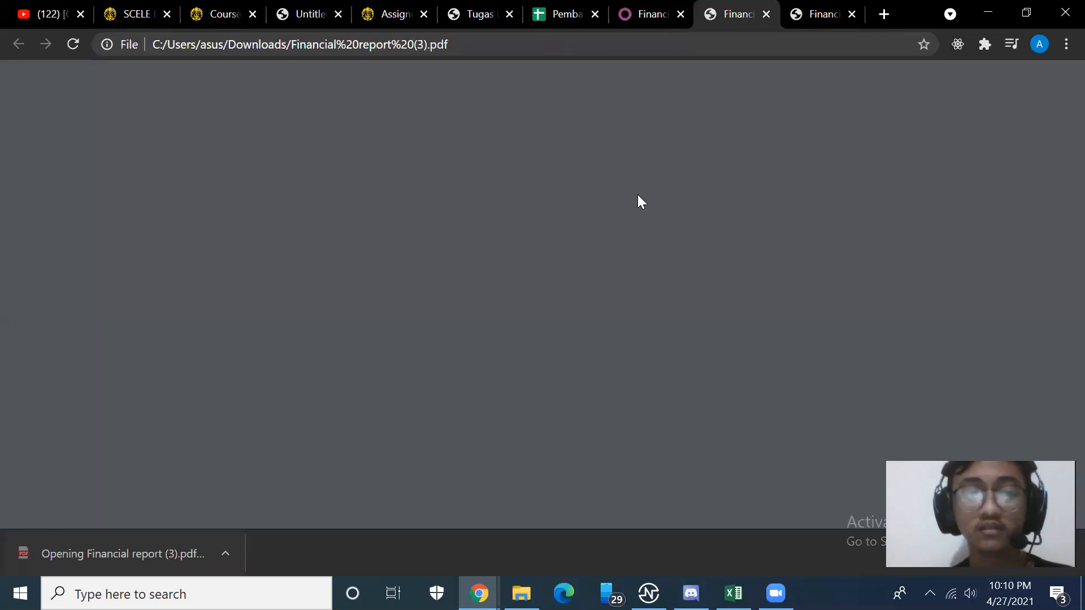
pyautogui.click(818, 17)
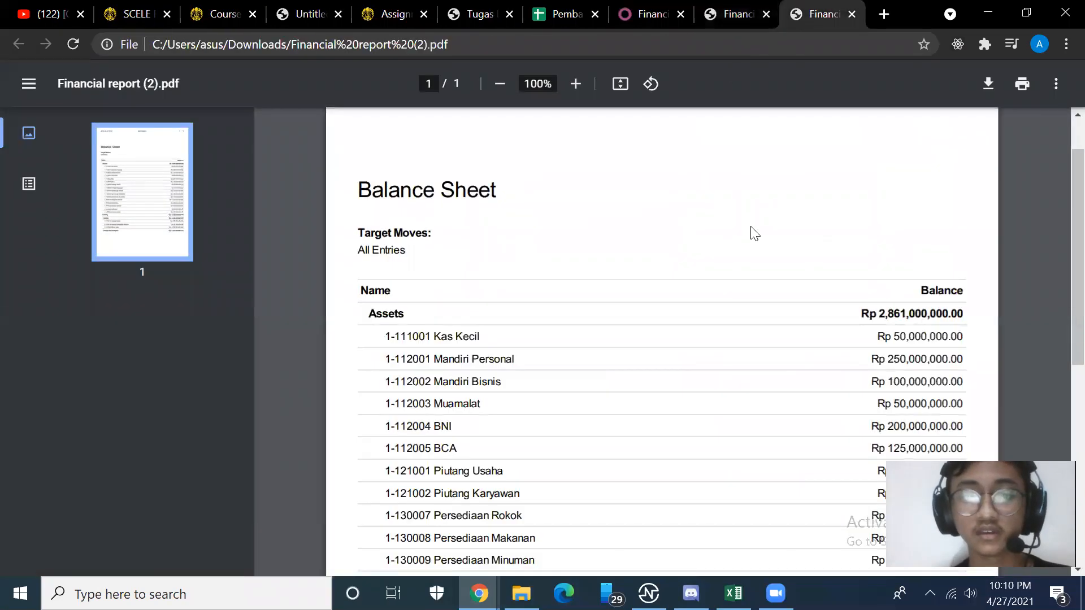
# Compare the Kas dan Setara Kas, Persediaan and Piutang sections of Financial report (3) with Excel's Neraca sheet.
pyautogui.scroll(-8, 753, 233)
pyautogui.click(736, 15)
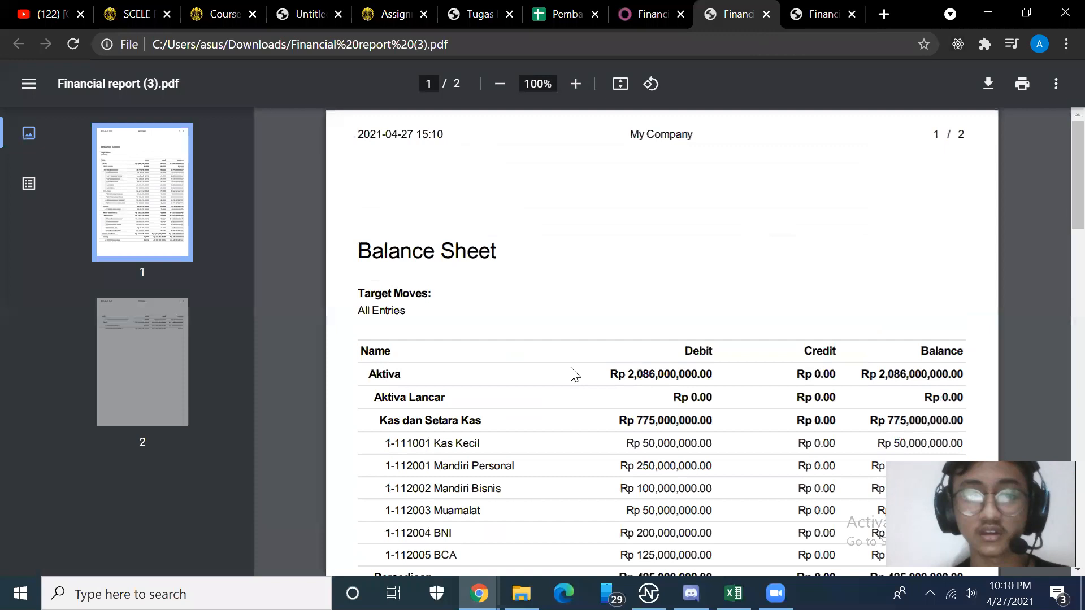
pyautogui.scroll(-2, 561, 405)
pyautogui.hotkey('alt', 'Tab')
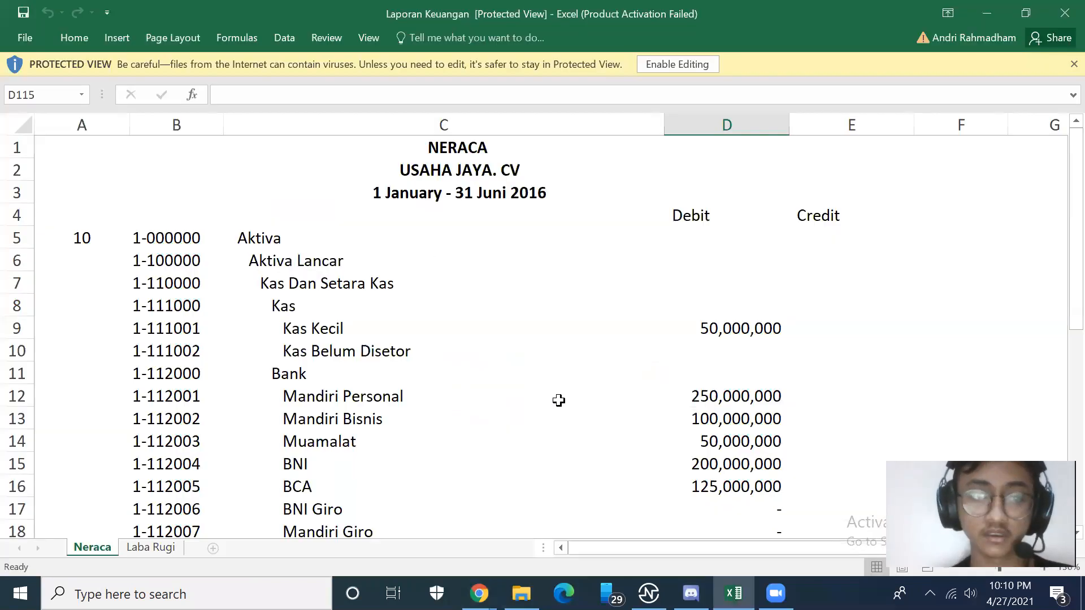
pyautogui.hotkey('alt', 'Tab')
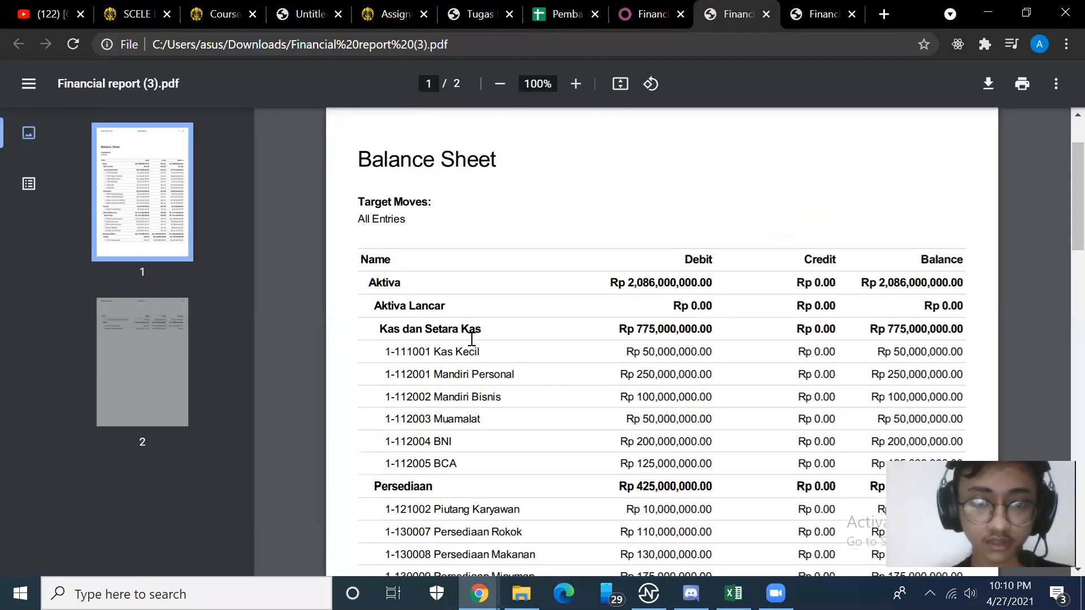
pyautogui.hotkey('alt', 'Tab')
pyautogui.hotkey('alt', 'Tab')
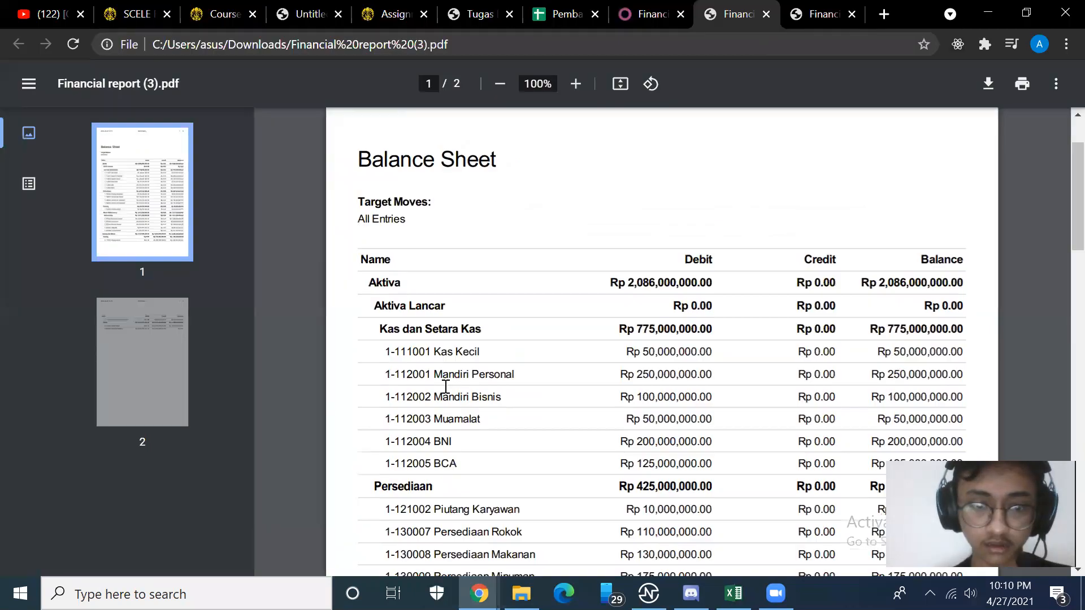
pyautogui.scroll(-2, 446, 387)
pyautogui.hotkey('alt', 'Tab')
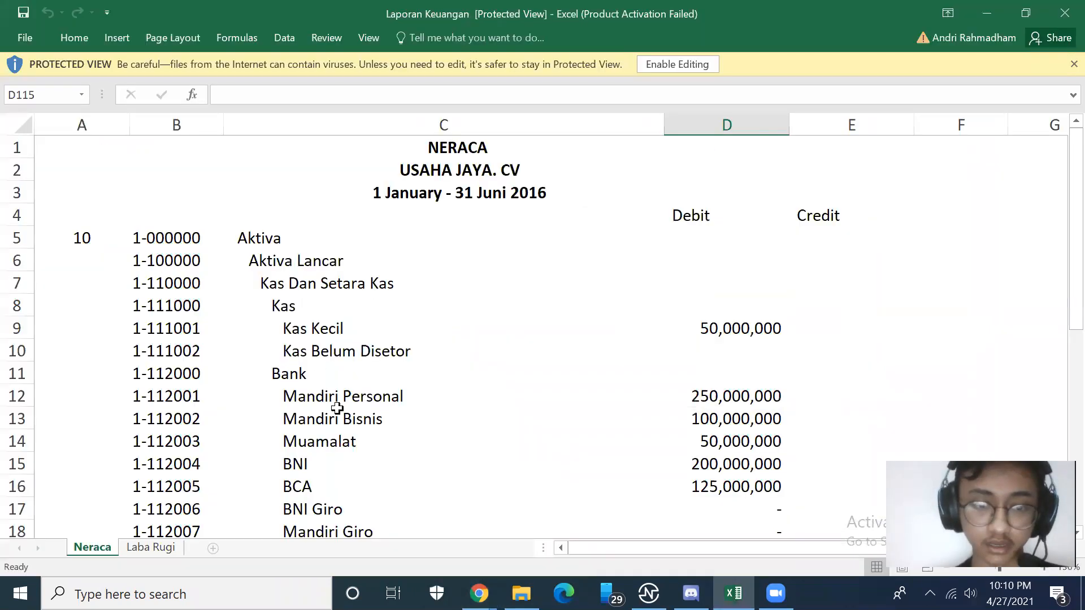
pyautogui.hotkey('alt', 'Tab')
pyautogui.hotkey('alt', 'Tab')
pyautogui.scroll(-3, 412, 412)
pyautogui.hotkey('alt', 'Tab')
pyautogui.scroll(-2, 446, 416)
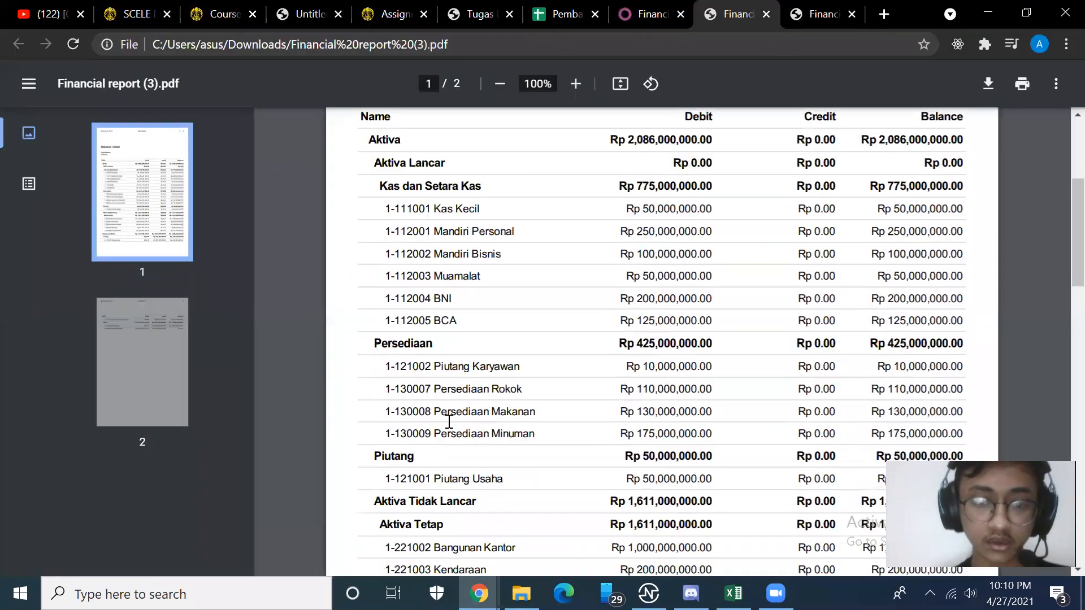
pyautogui.hotkey('alt', 'Tab')
pyautogui.hotkey('alt', 'Tab')
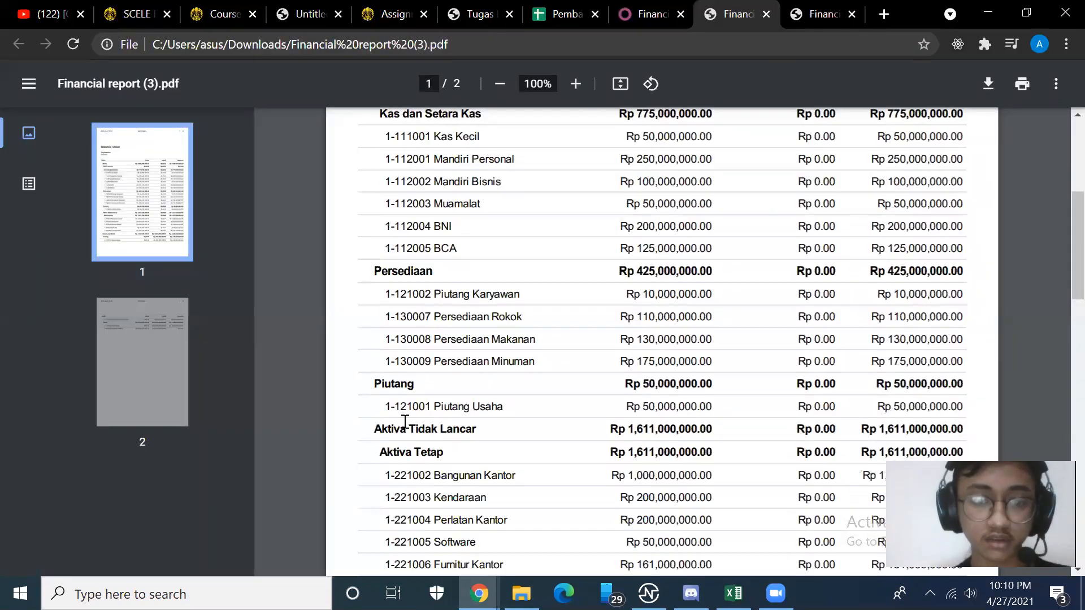
# Compare the Aktiva Tidak Lancar, Hutang and Modal sections of Financial report (3) with the Neraca sheet.
pyautogui.hotkey('alt', 'Tab')
pyautogui.scroll(-5, 431, 435)
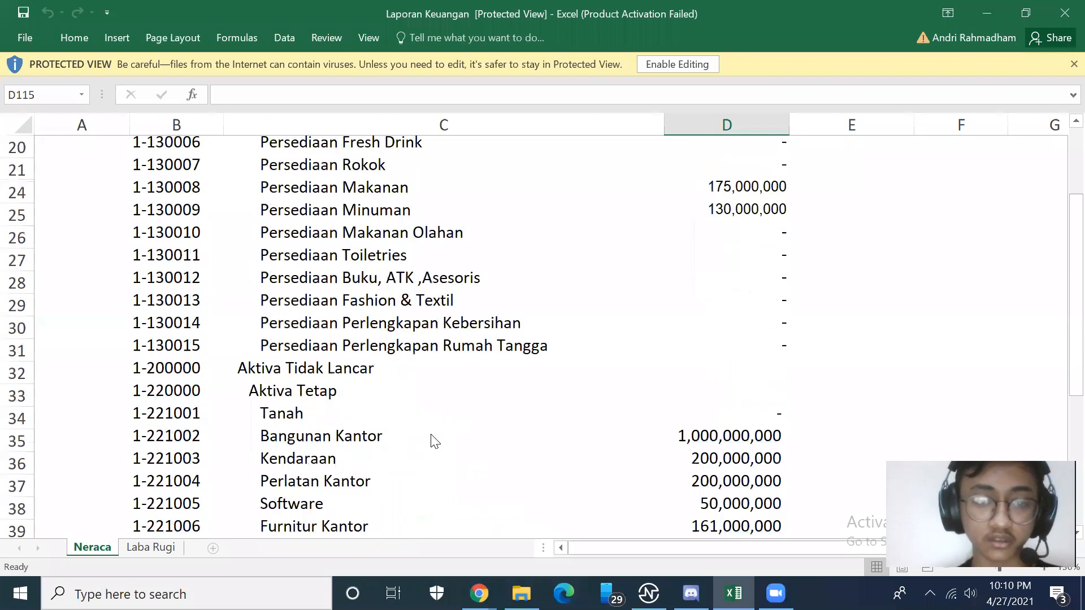
pyautogui.hotkey('alt', 'Tab')
pyautogui.hotkey('alt', 'Tab')
pyautogui.scroll(-1, 443, 457)
pyautogui.hotkey('alt', 'Tab')
pyautogui.scroll(-5, 446, 460)
pyautogui.hotkey('alt', 'Tab')
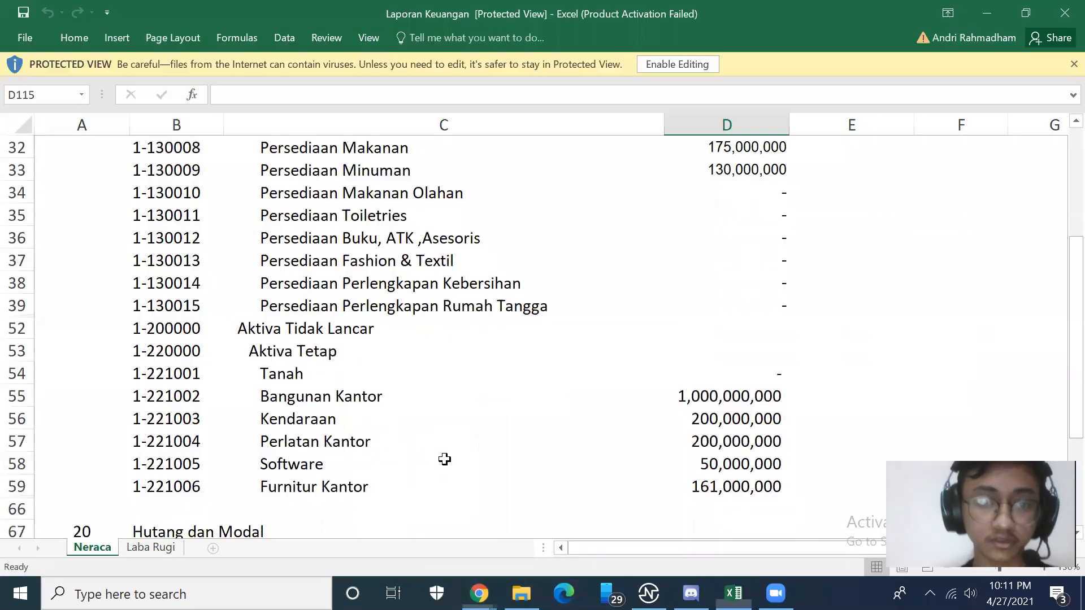
pyautogui.scroll(-3, 445, 460)
pyautogui.hotkey('alt', 'Tab')
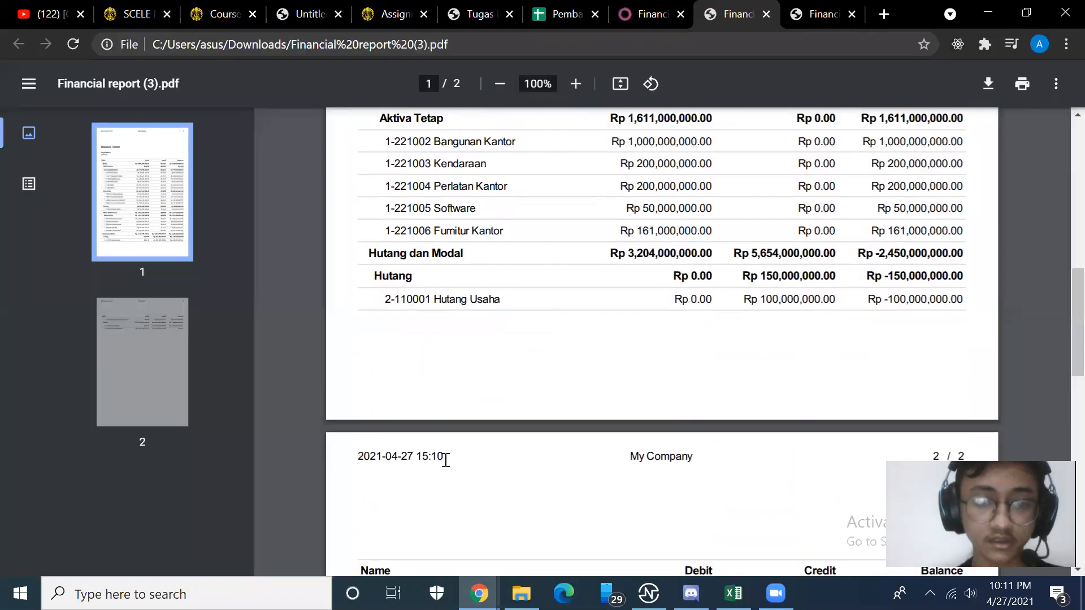
pyautogui.scroll(-2, 443, 458)
pyautogui.scroll(-1, 446, 460)
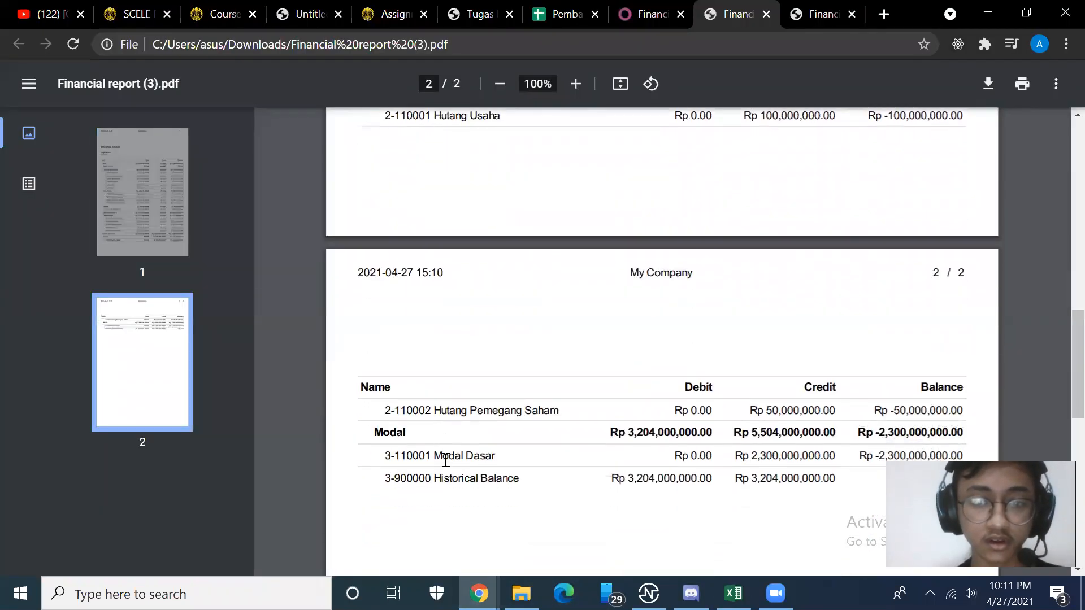
# Return to Odoo, dismiss the Balance Sheet print dialog and open the Piutang financial report under Aktiva.
pyautogui.scroll(10, 446, 461)
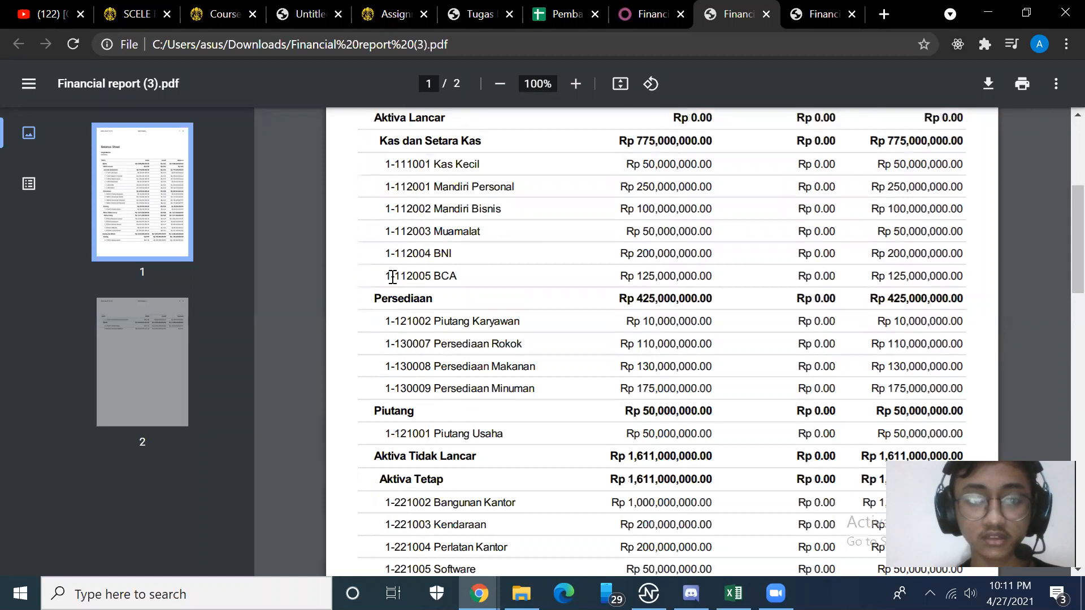
pyautogui.click(639, 15)
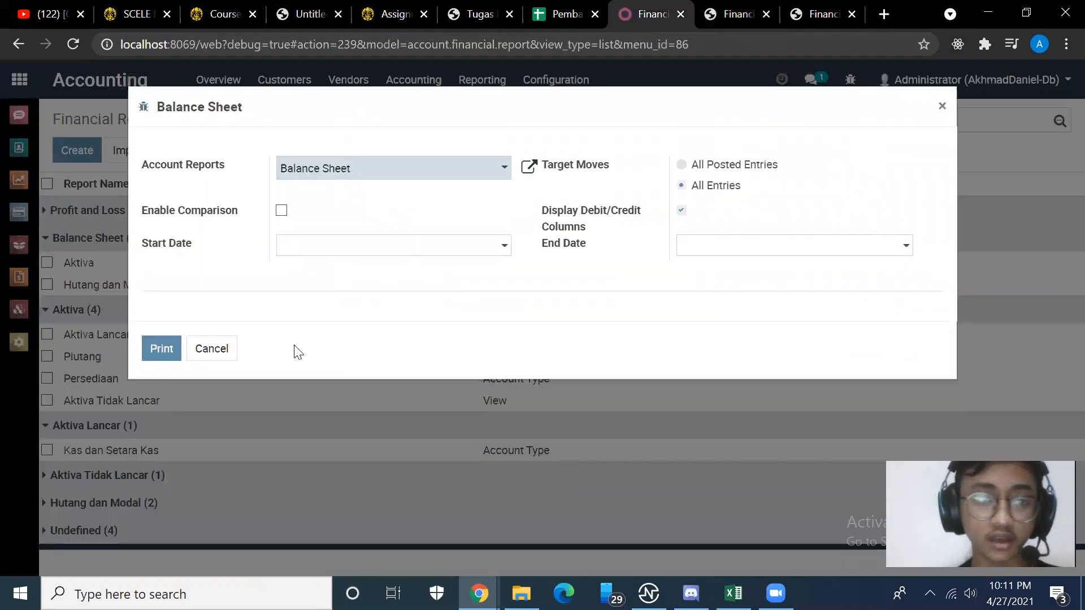
pyautogui.click(212, 349)
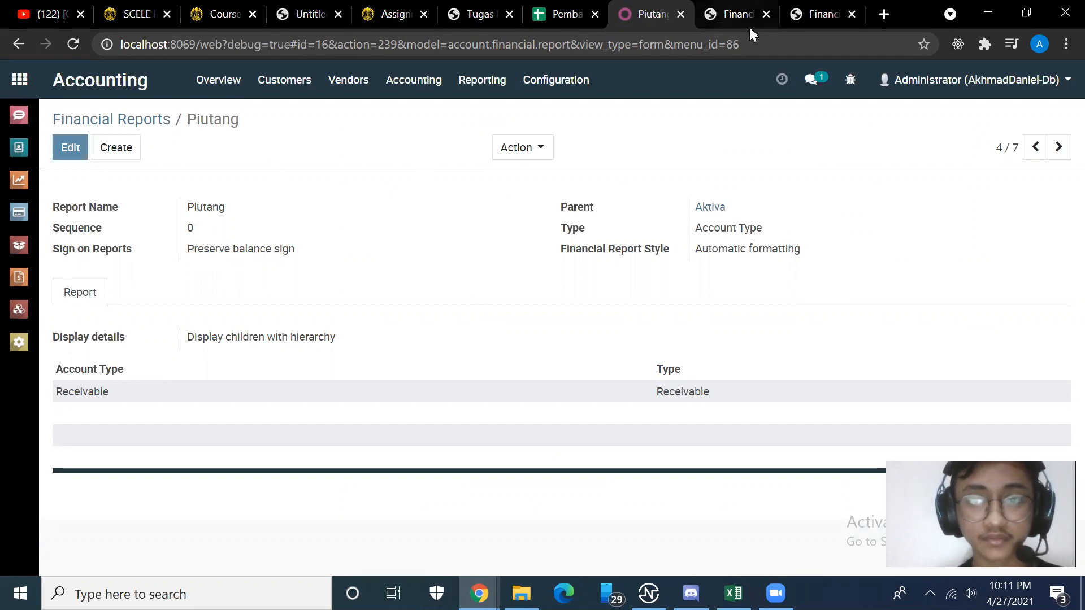
# Check the order and accounts of Piutang and Persediaan in the generated PDFs against the Neraca sheet.
pyautogui.click(808, 17)
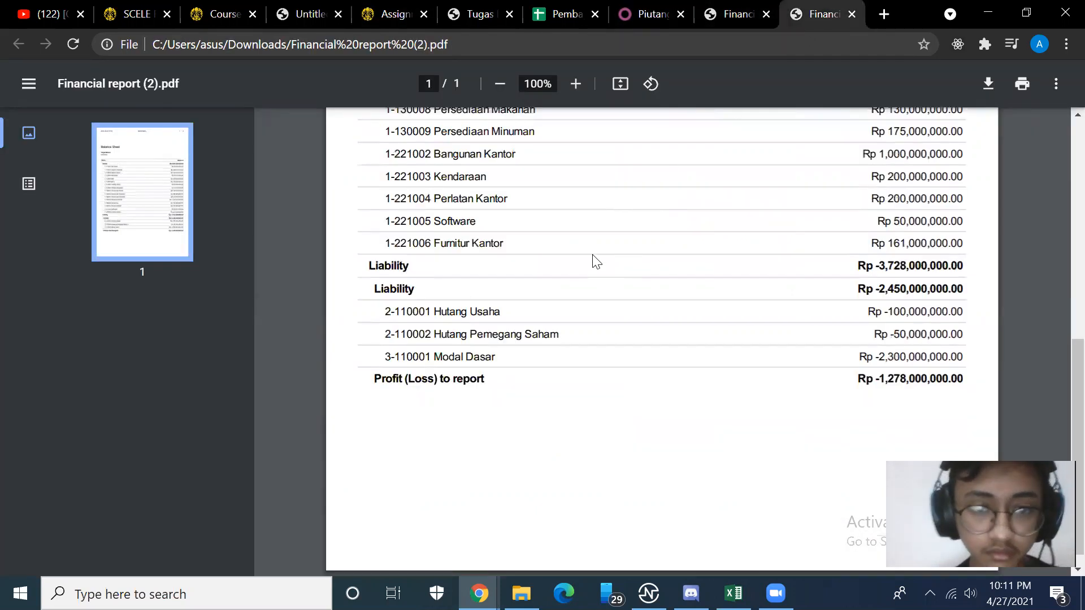
pyautogui.scroll(5, 596, 262)
pyautogui.click(709, 17)
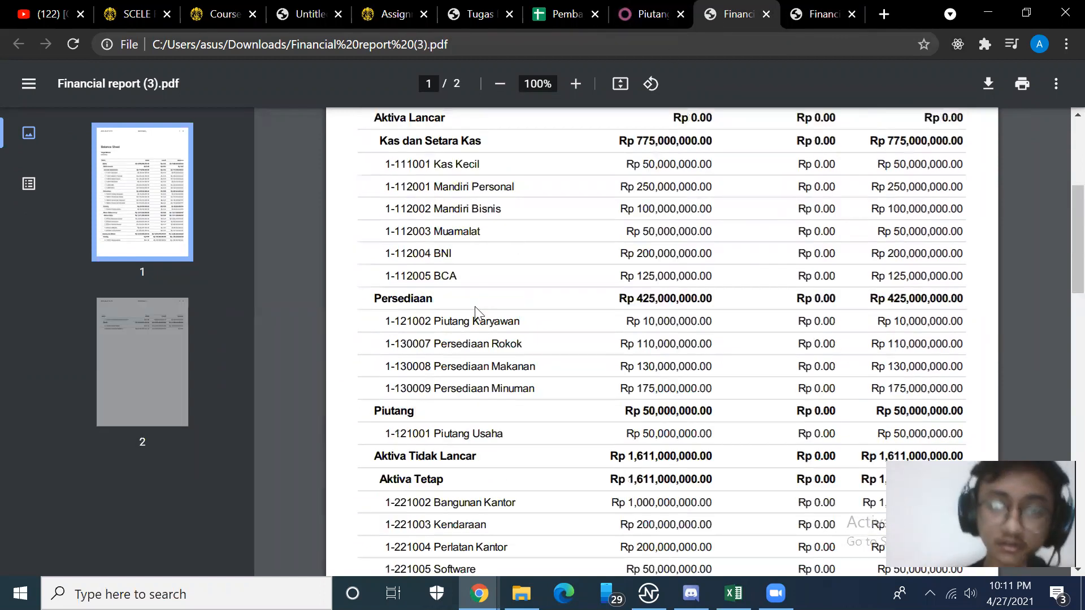
pyautogui.click(632, 18)
pyautogui.hotkey('alt', 'Tab')
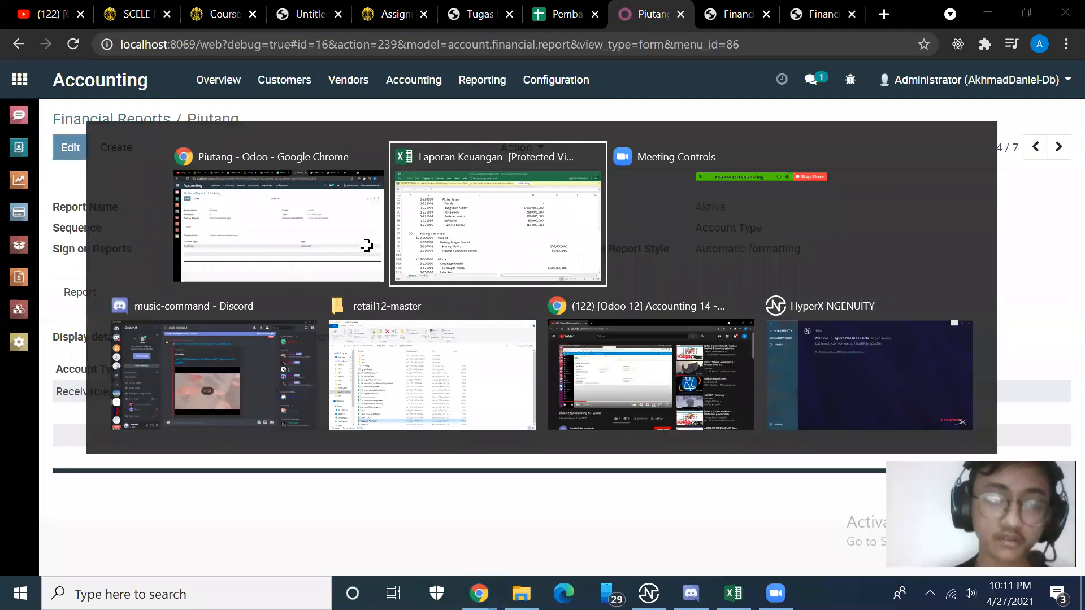
pyautogui.scroll(3, 433, 372)
pyautogui.scroll(10, 432, 371)
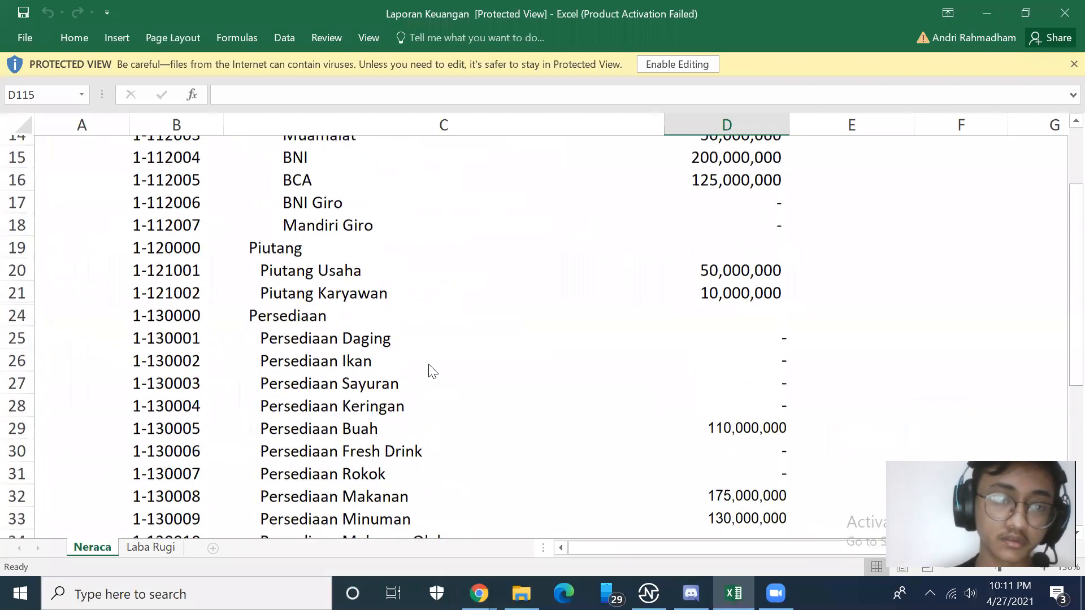
pyautogui.scroll(-5, 432, 371)
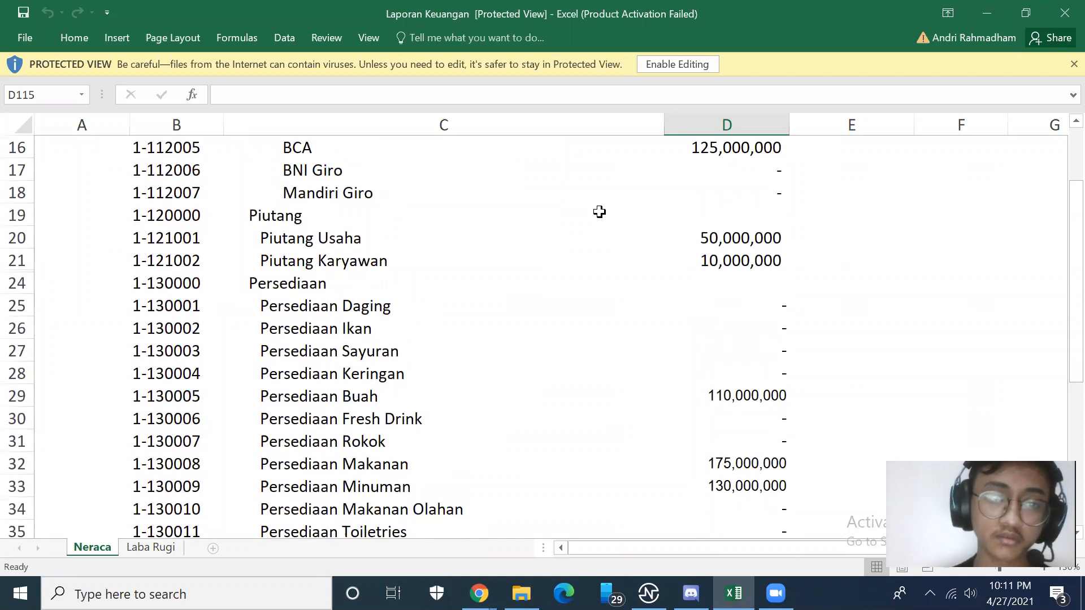
pyautogui.scroll(-3, 457, 259)
pyautogui.scroll(3, 455, 257)
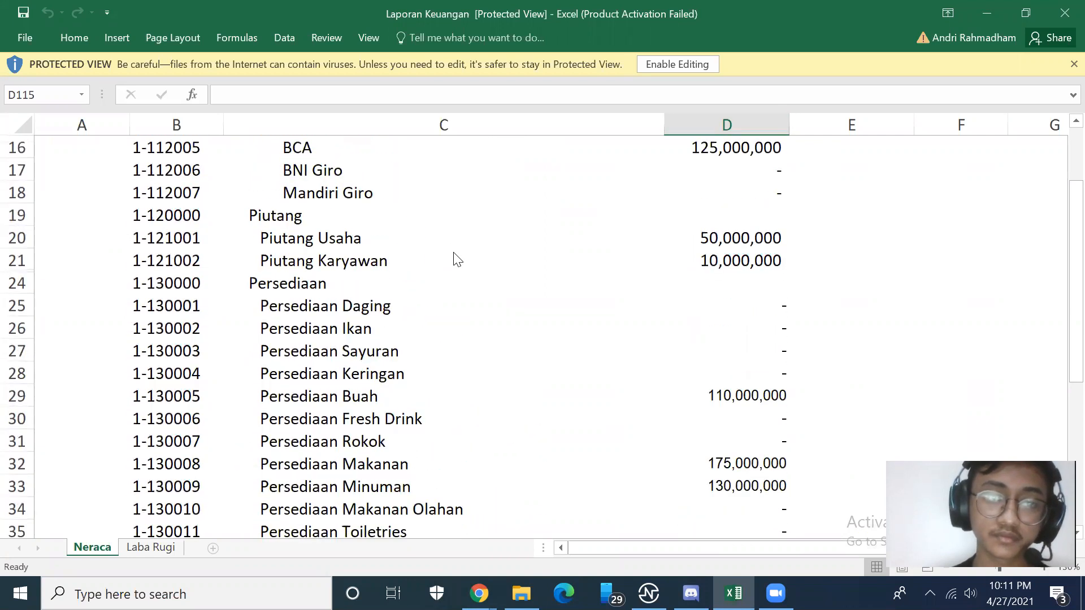
pyautogui.hotkey('alt', 'Tab')
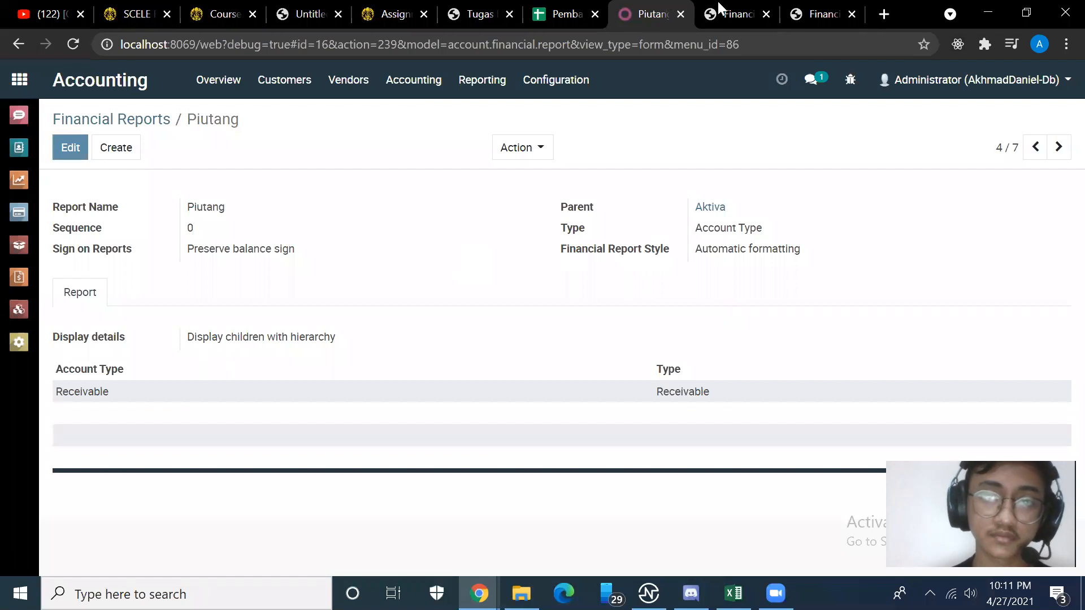
pyautogui.click(804, 17)
pyautogui.click(735, 14)
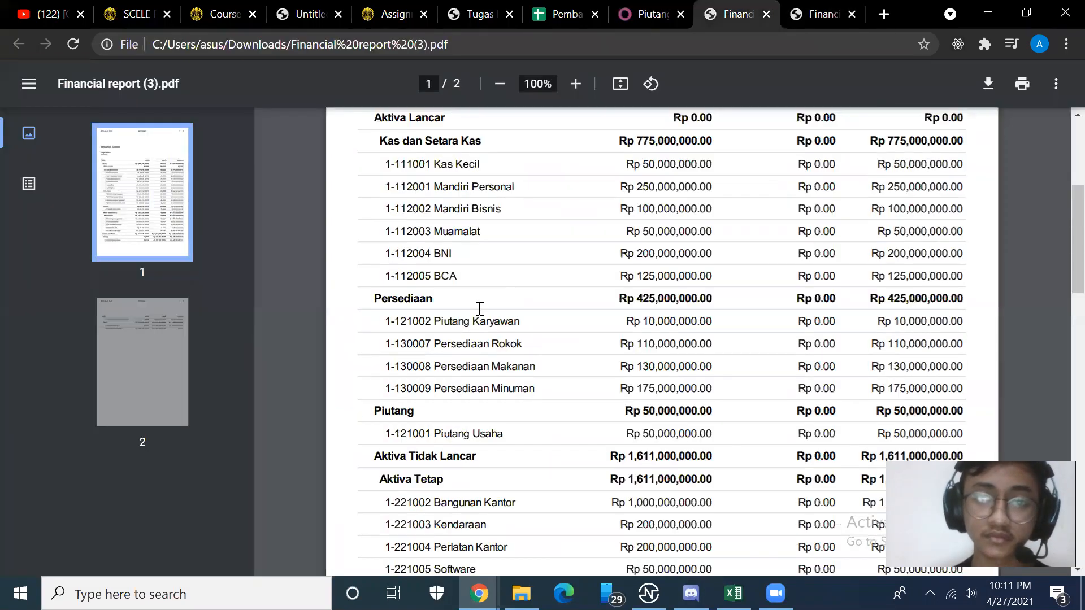
pyautogui.scroll(2, 479, 309)
pyautogui.scroll(-2, 478, 309)
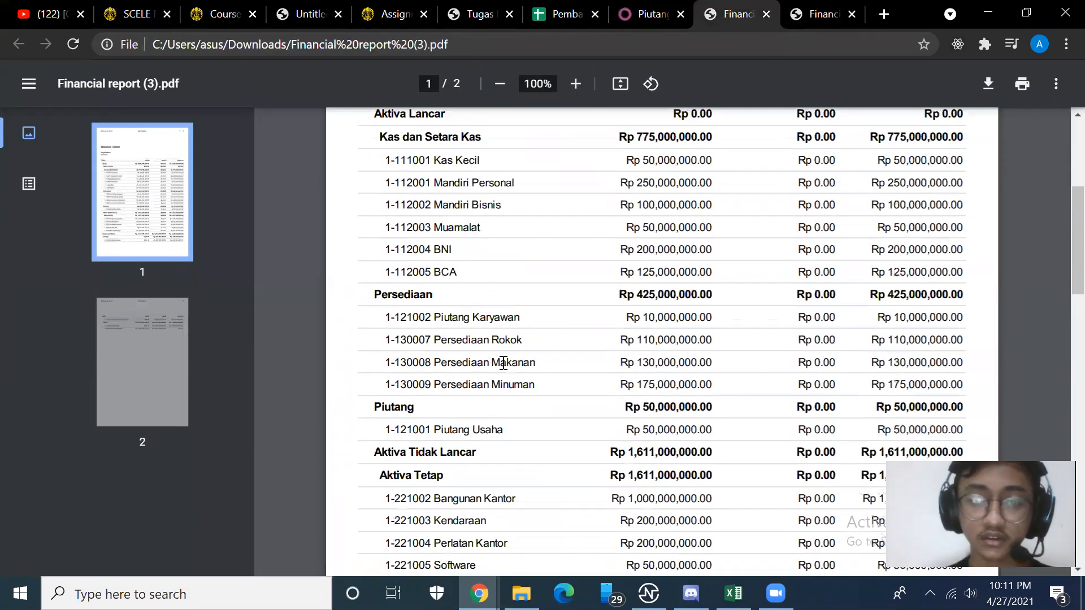
pyautogui.click(635, 14)
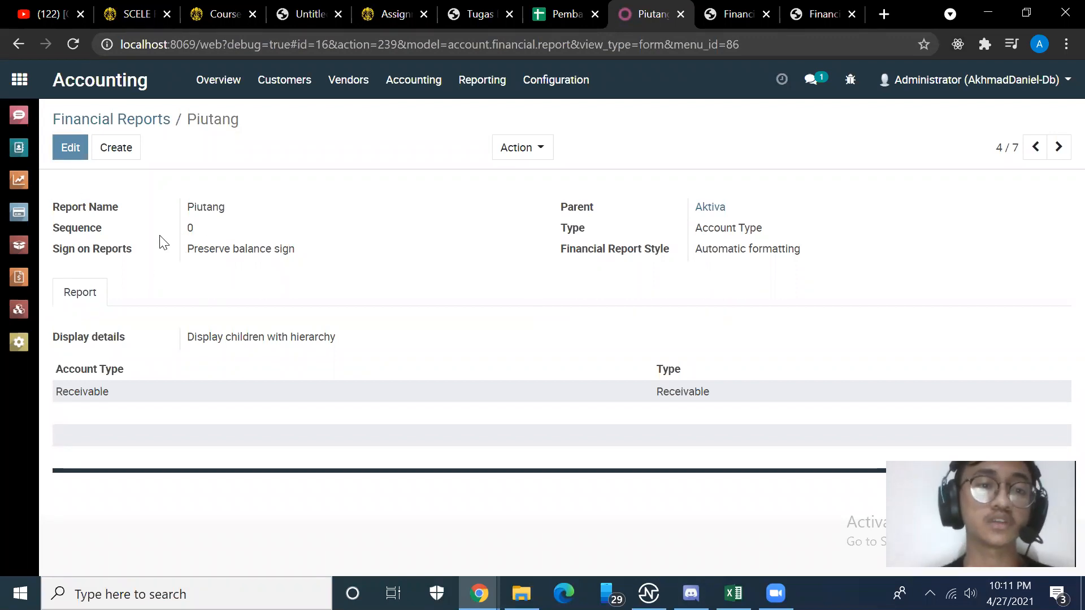
# Set the Piutang report's sequence to 5, consulting the Neraca sheet for its order, and save the record.
pyautogui.click(65, 148)
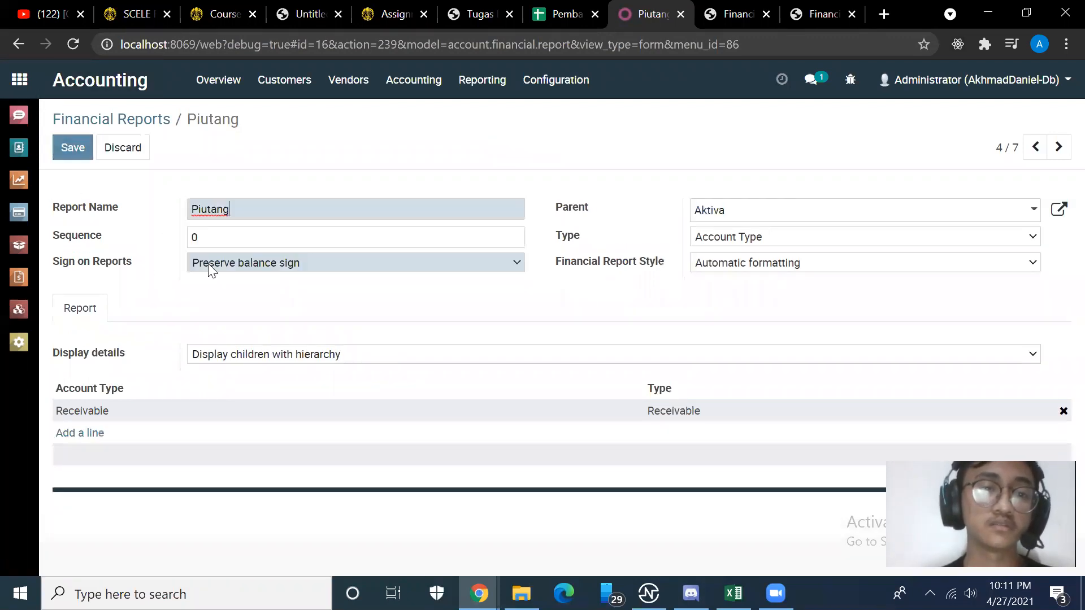
pyautogui.hotkey('alt', 'Tab')
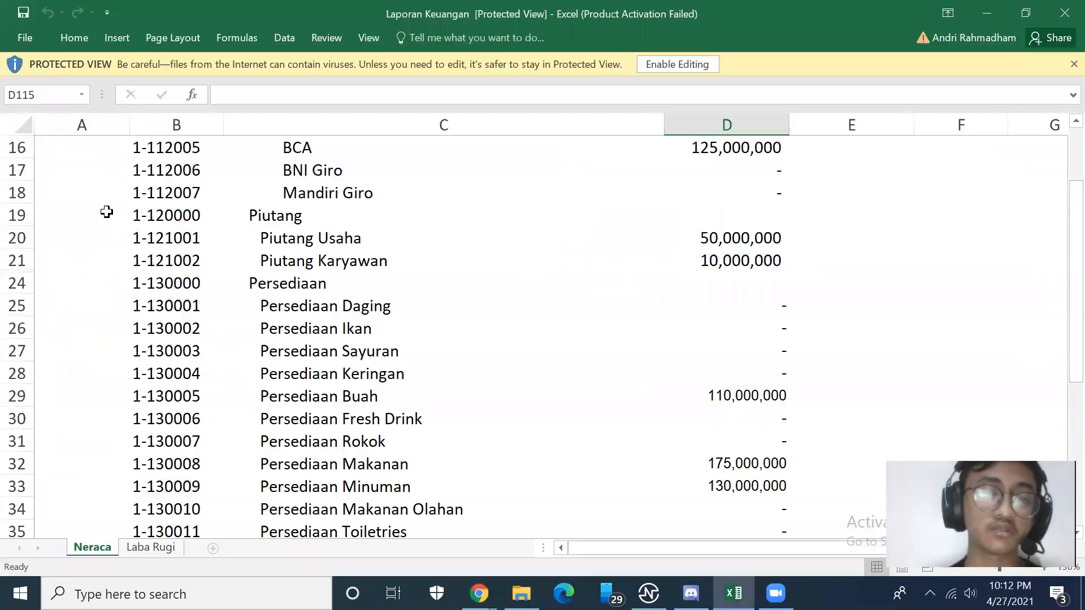
pyautogui.scroll(5, 310, 395)
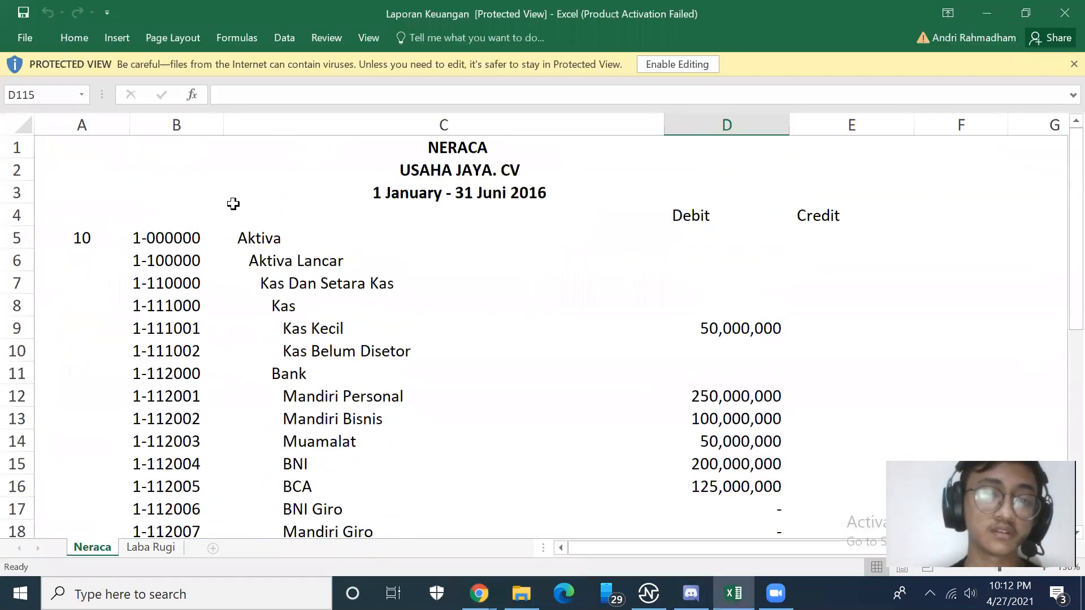
pyautogui.scroll(-2, 290, 339)
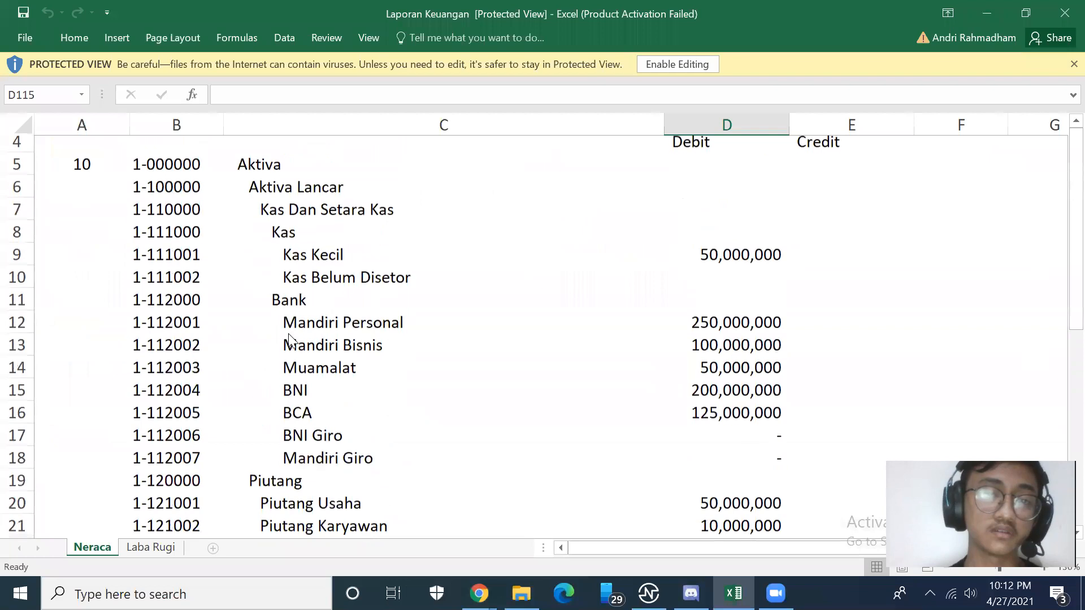
pyautogui.scroll(-2, 289, 339)
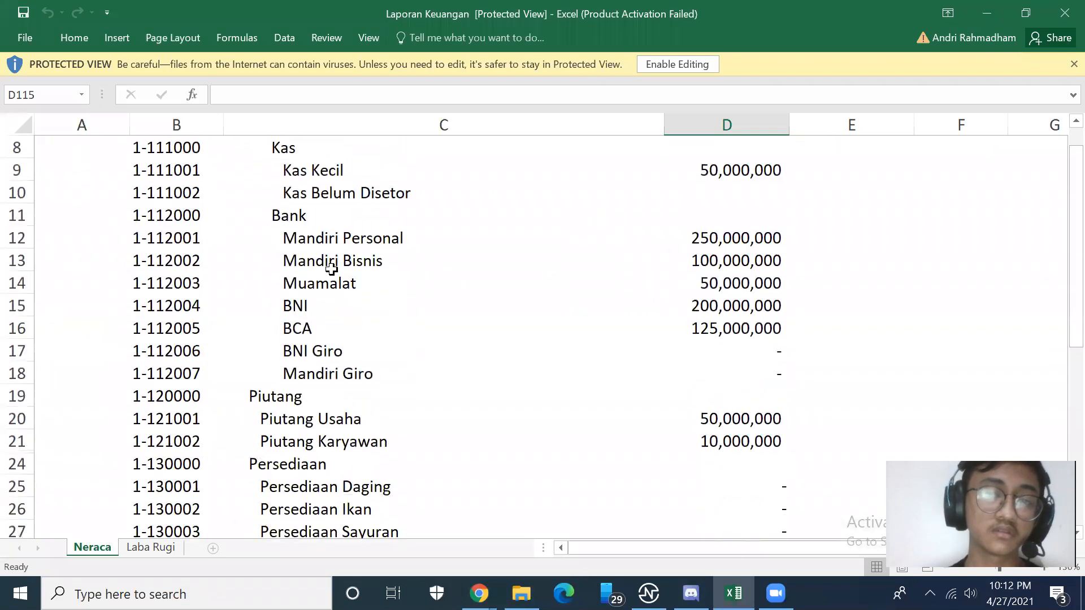
pyautogui.hotkey('alt', 'Tab')
pyautogui.hotkey('alt', 'Tab')
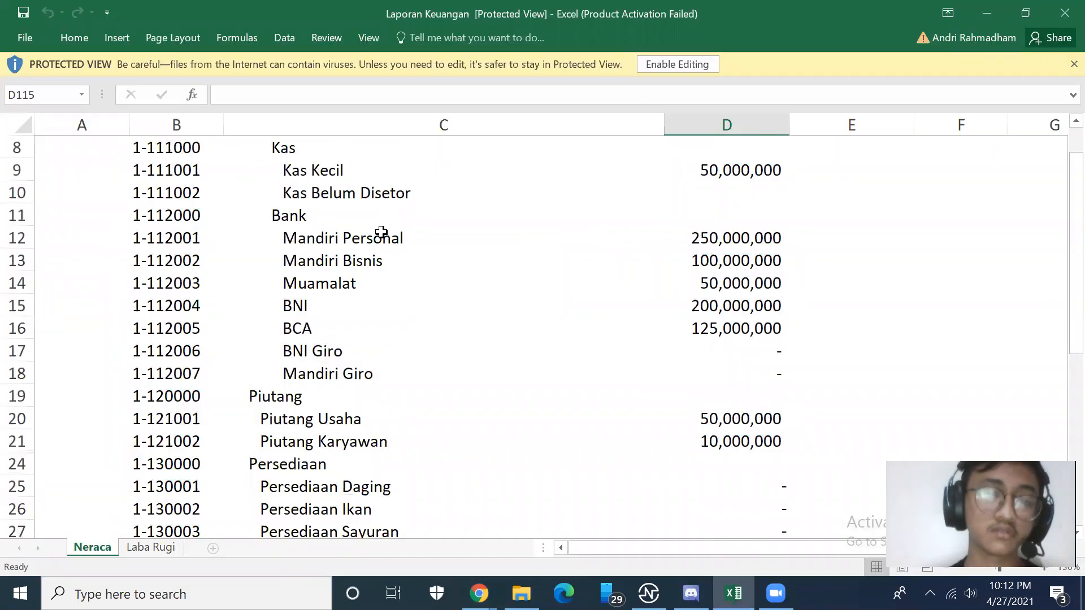
pyautogui.hotkey('alt', 'Tab')
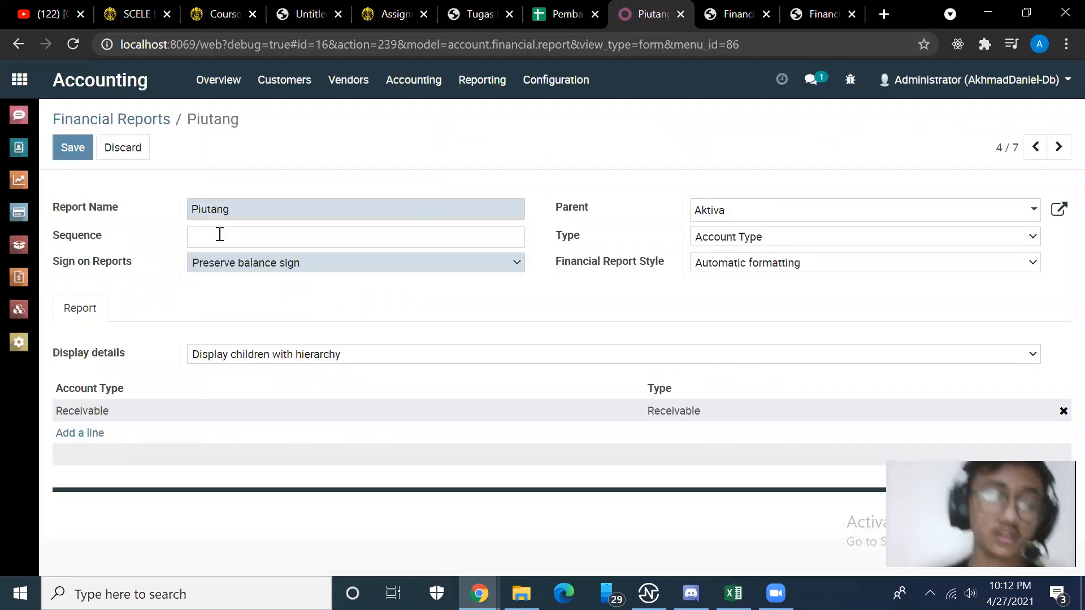
pyautogui.write('5')
pyautogui.click(75, 150)
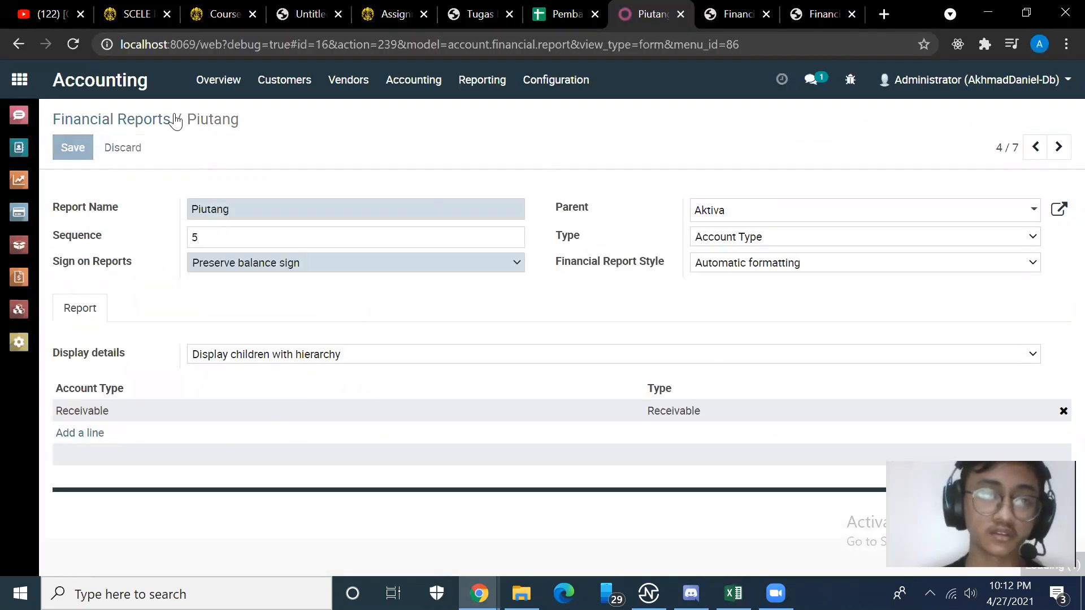
# Print the Balance Sheet report for all entries with the debit/credit columns displayed.
pyautogui.click(487, 87)
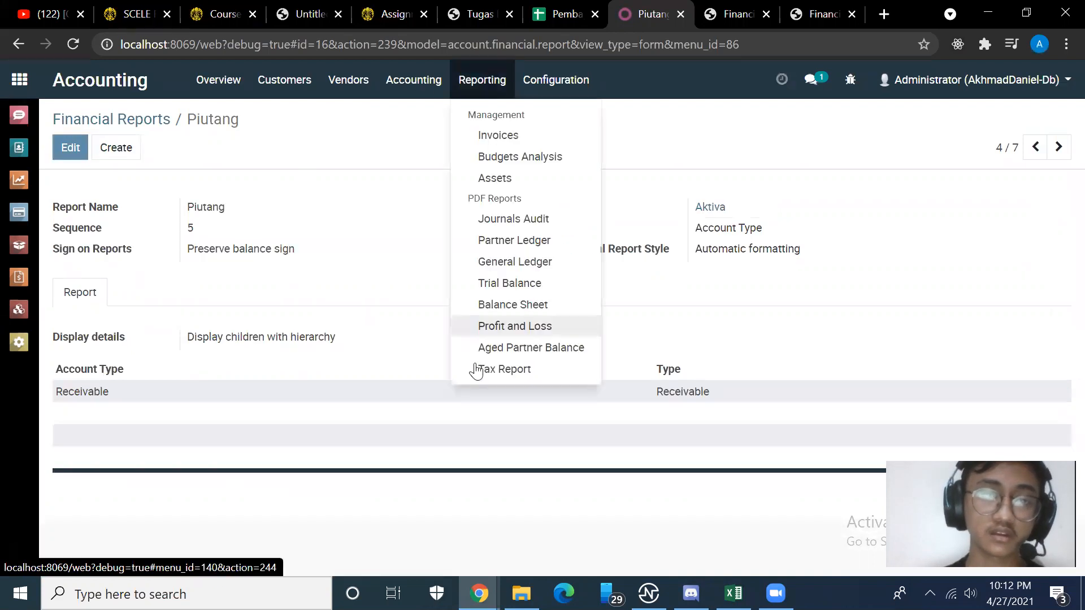
pyautogui.click(515, 306)
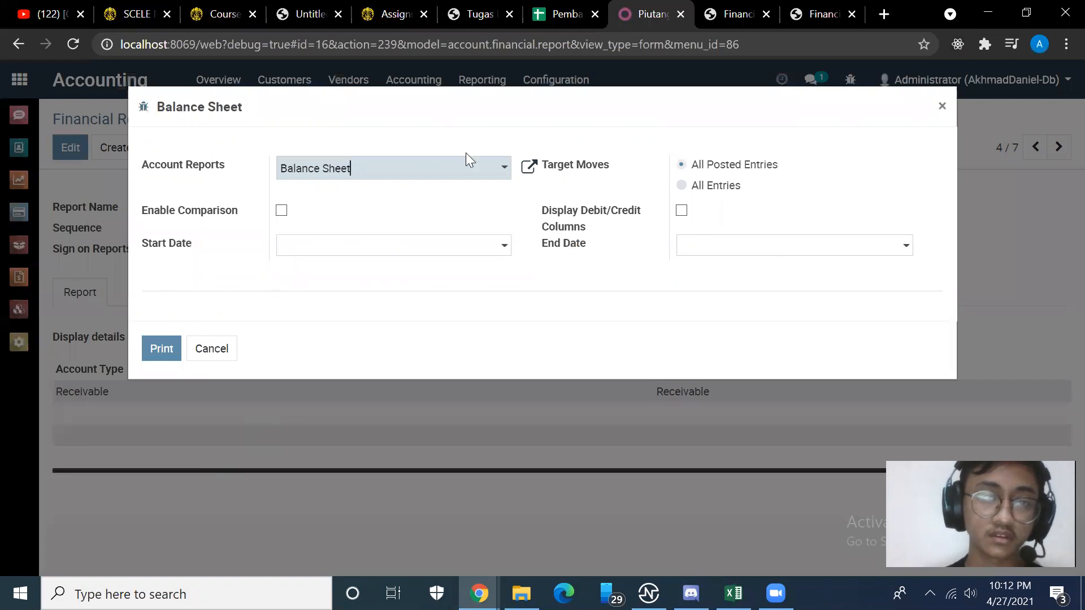
pyautogui.click(163, 355)
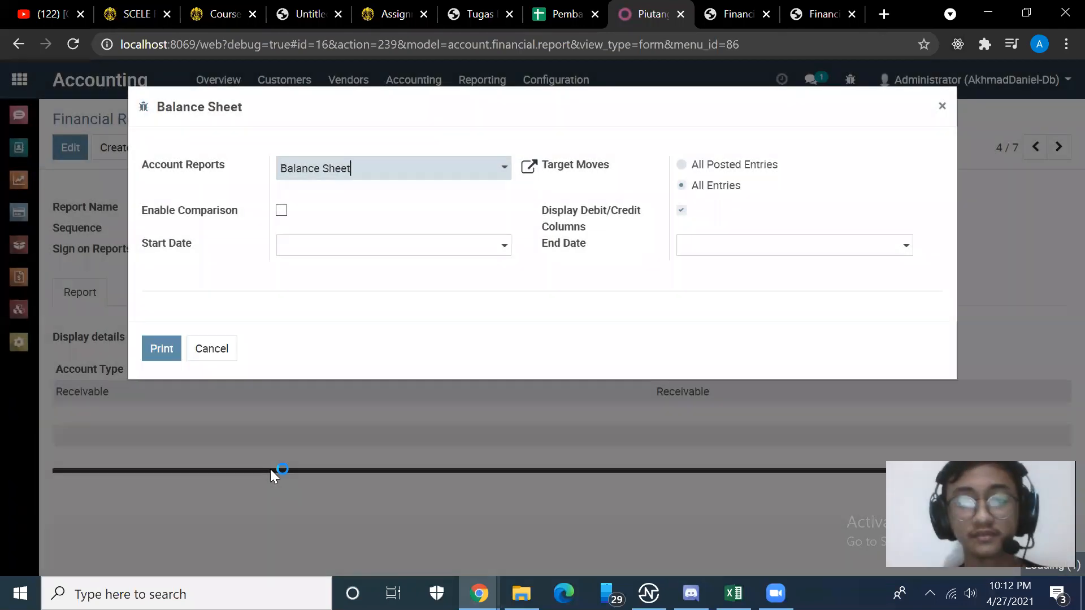
# Save the printed balance sheet as Financial report (4) in Downloads and open it to check where Piutang is placed.
pyautogui.click(712, 393)
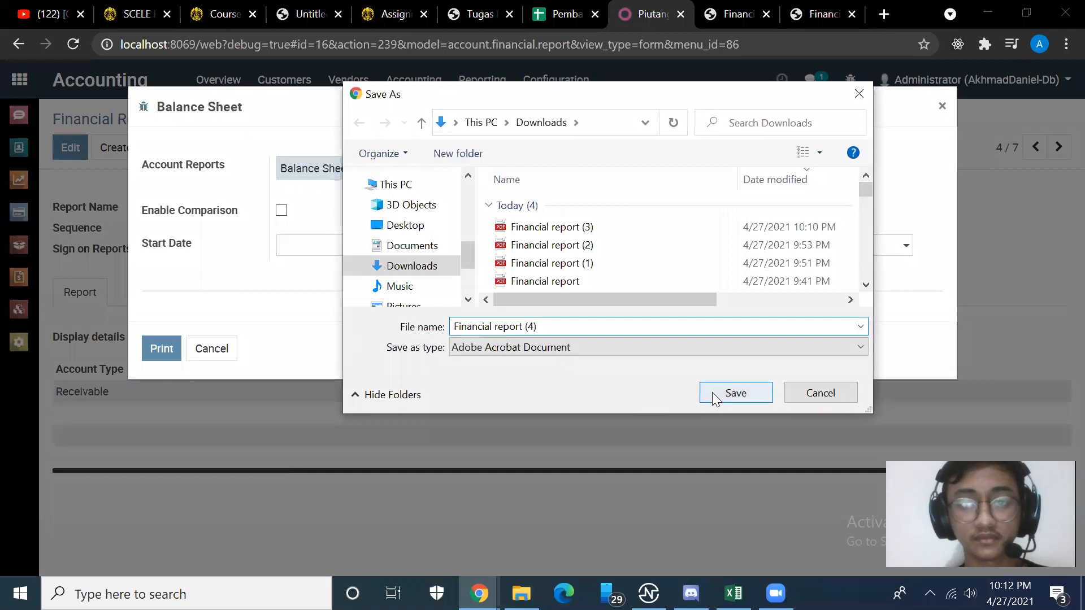
pyautogui.click(106, 544)
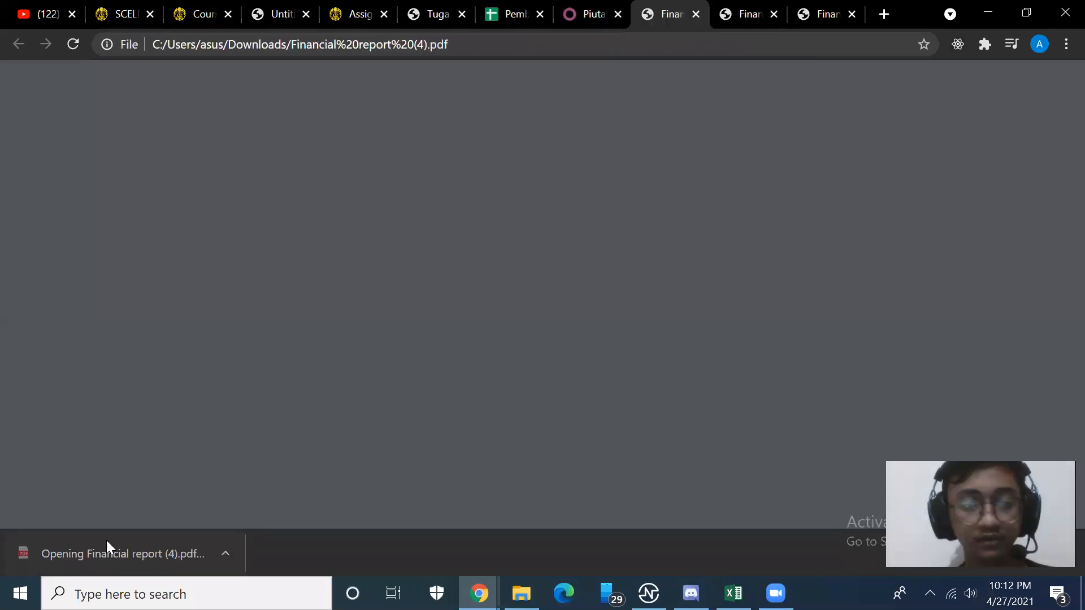
pyautogui.scroll(-5, 707, 410)
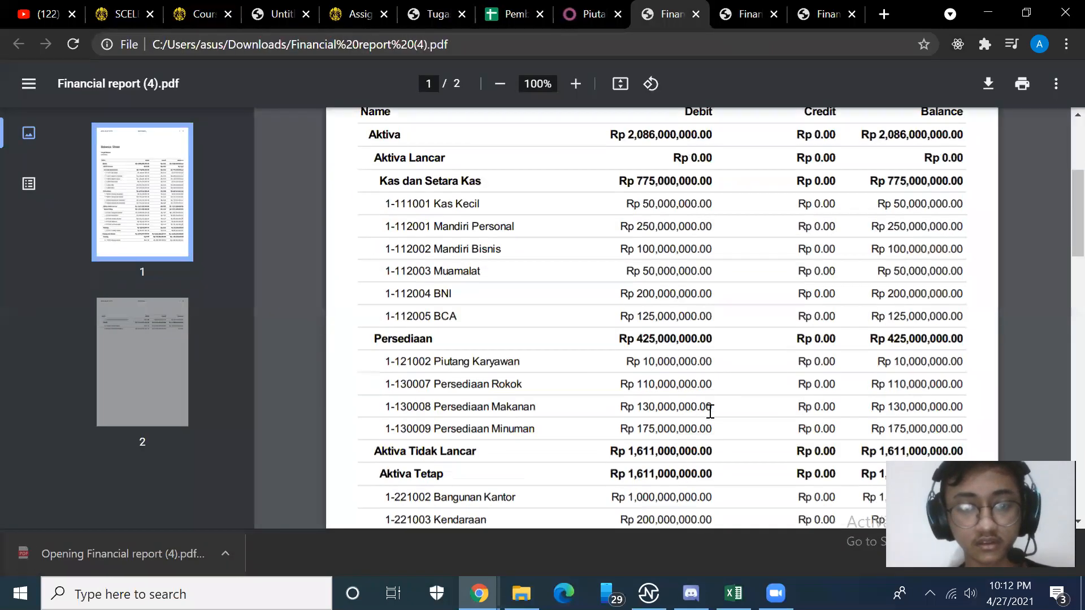
pyautogui.scroll(-2, 710, 411)
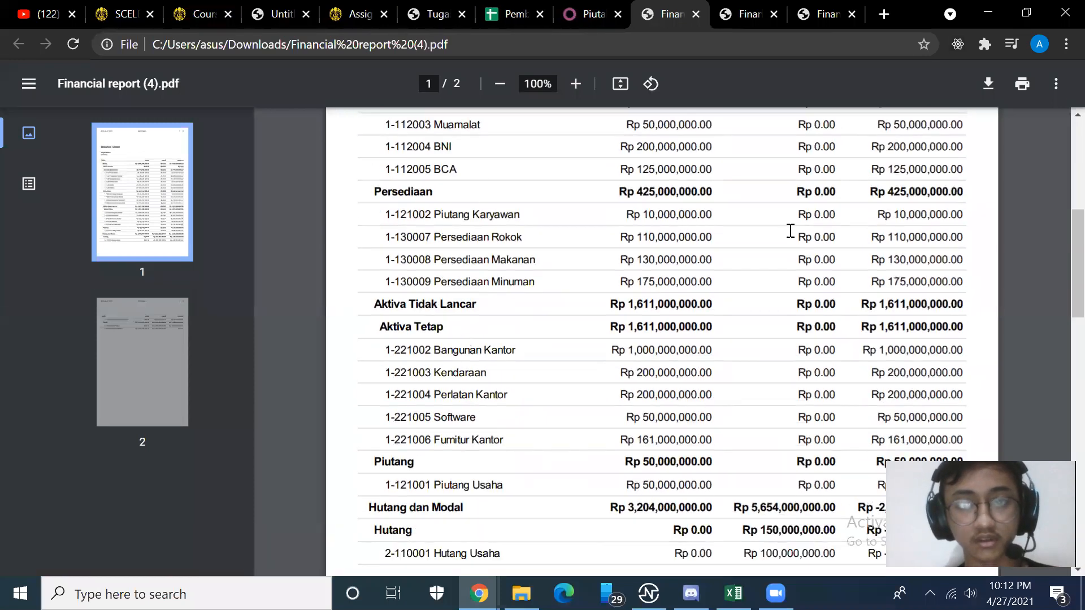
# Compare the new balance sheet PDF with the earlier generated ones and close all the financial report PDFs.
pyautogui.click(824, 11)
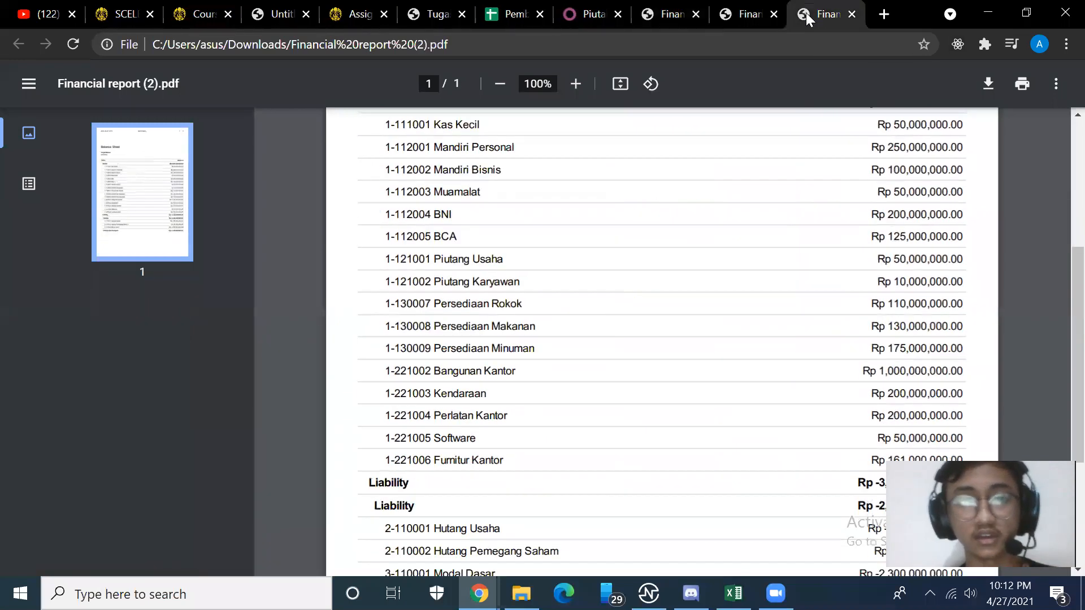
pyautogui.click(727, 16)
pyautogui.click(650, 16)
pyautogui.click(743, 16)
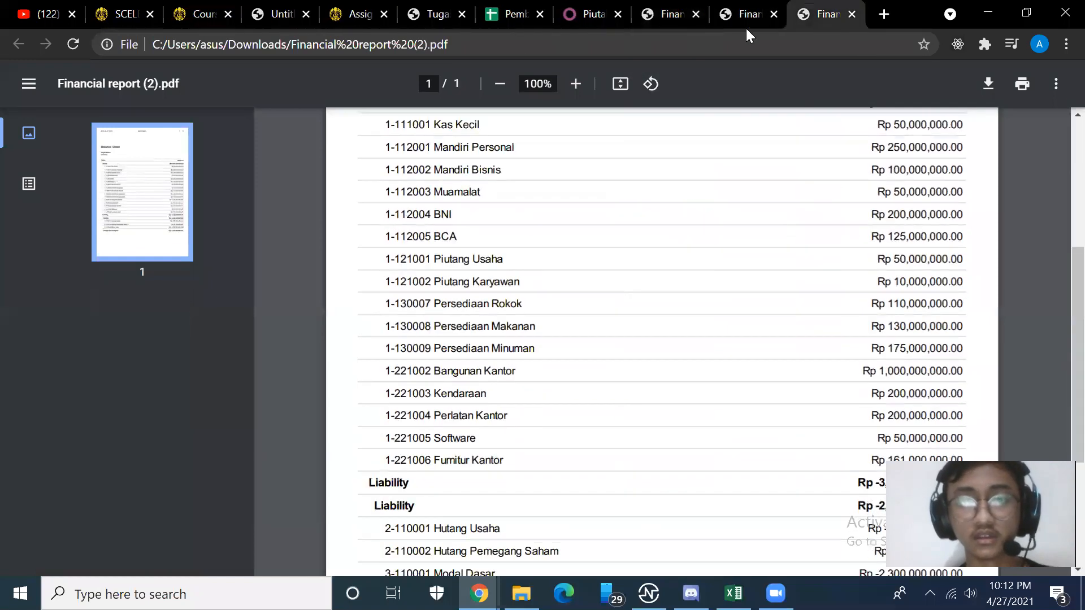
pyautogui.click(823, 14)
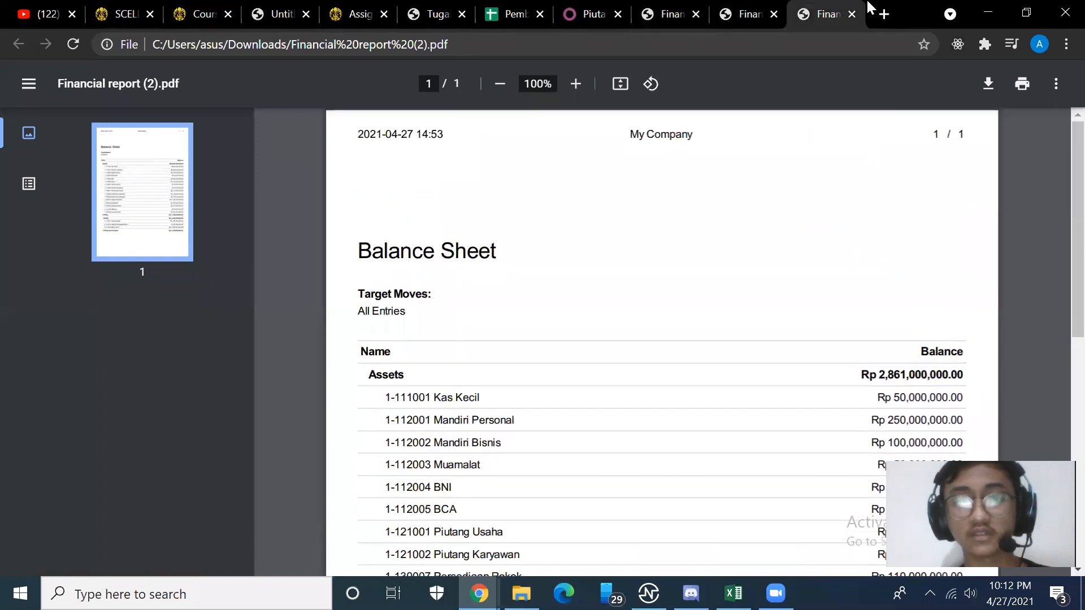
pyautogui.click(852, 15)
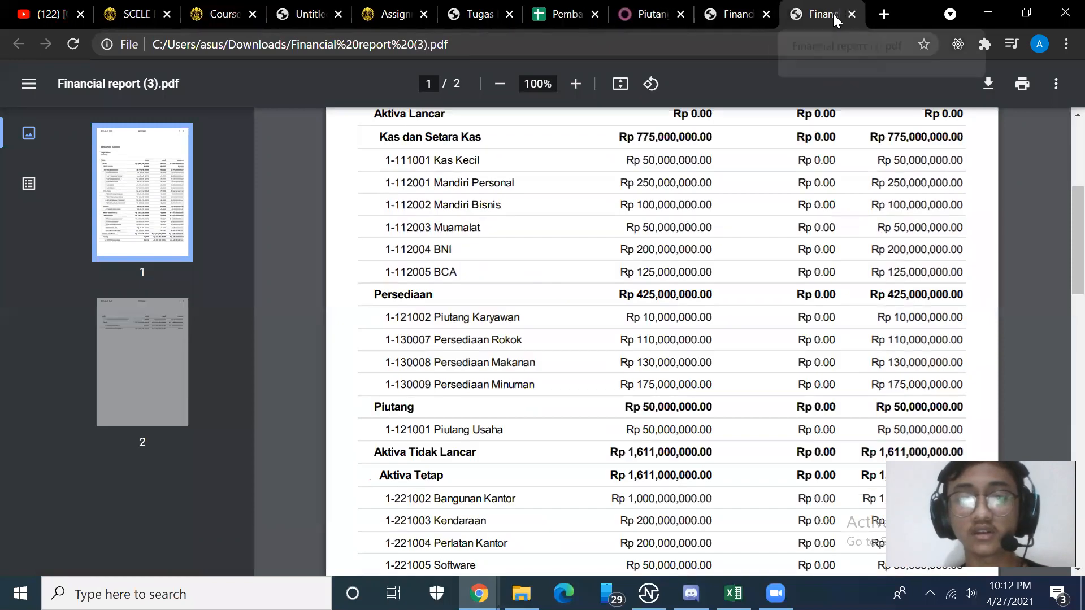
pyautogui.click(852, 15)
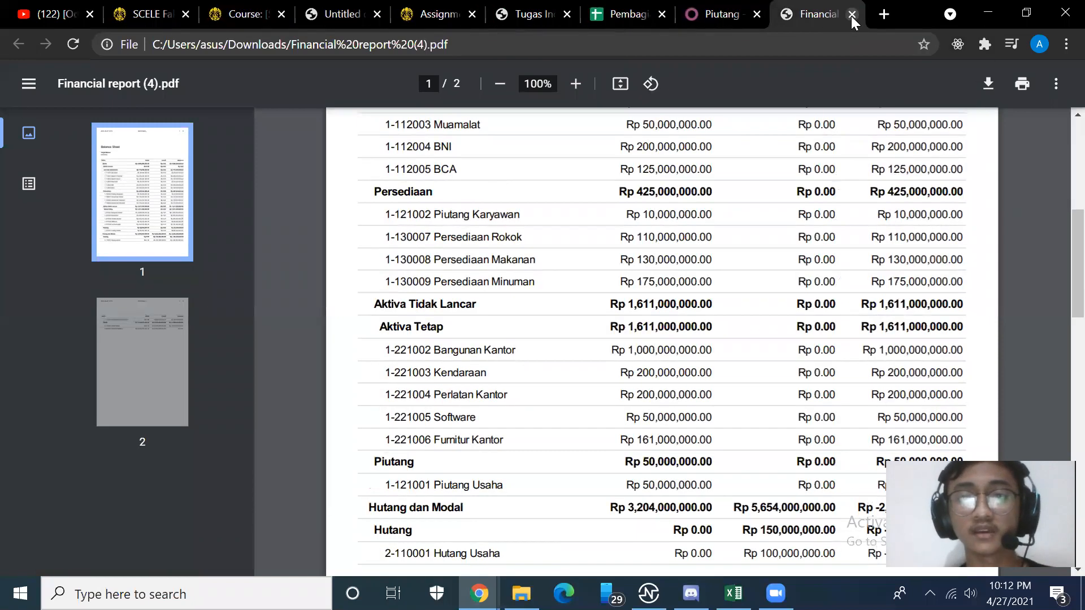
pyautogui.click(850, 14)
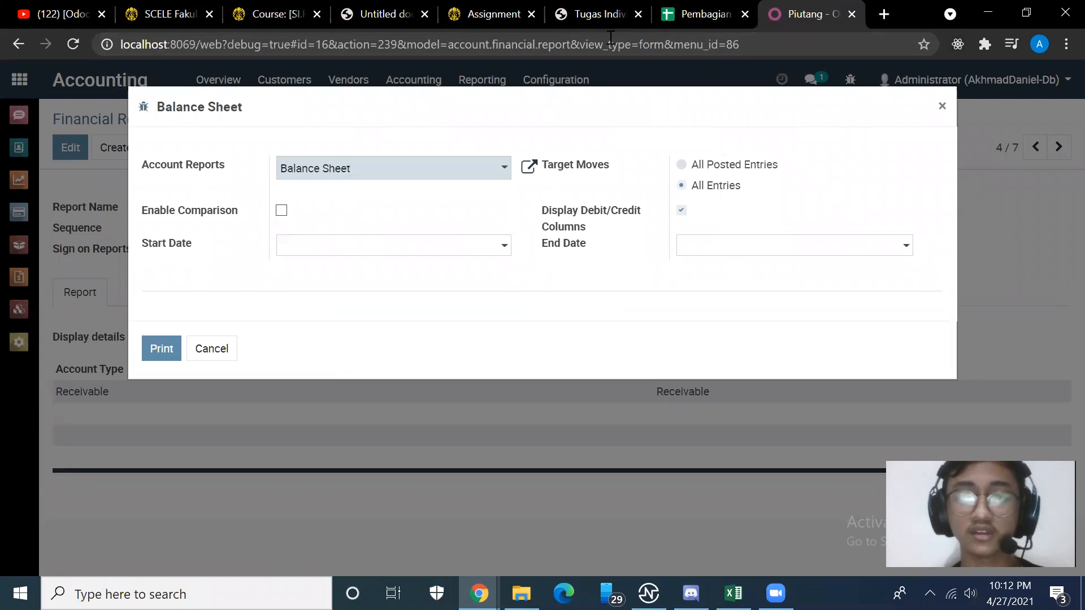
# Dismiss the Balance Sheet print dialog, set the Piutang report's sequence to 0 and save the record.
pyautogui.click(387, 165)
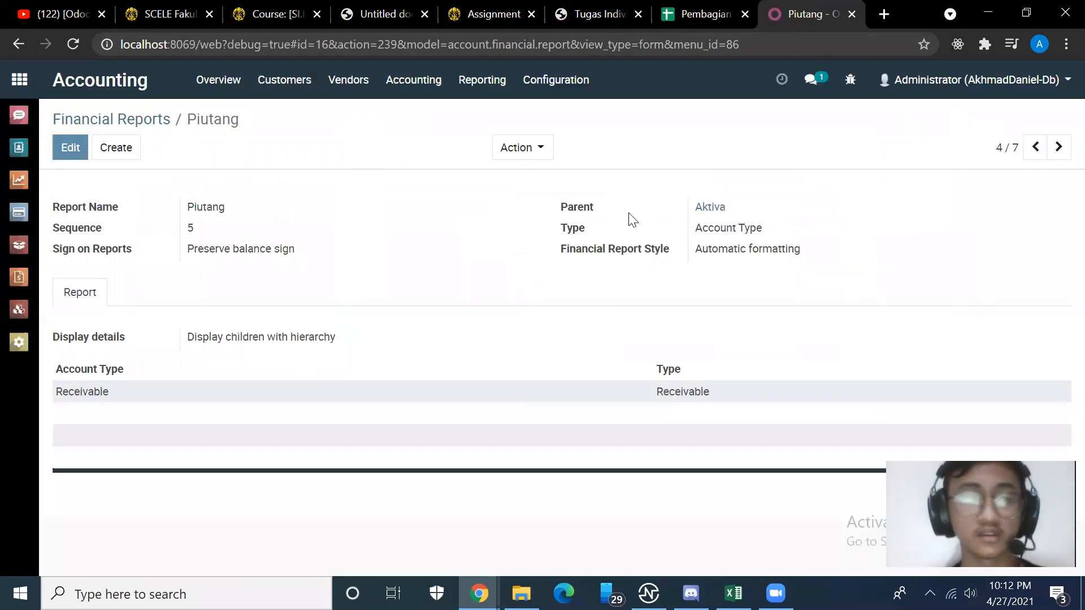
pyautogui.click(940, 107)
pyautogui.click(70, 148)
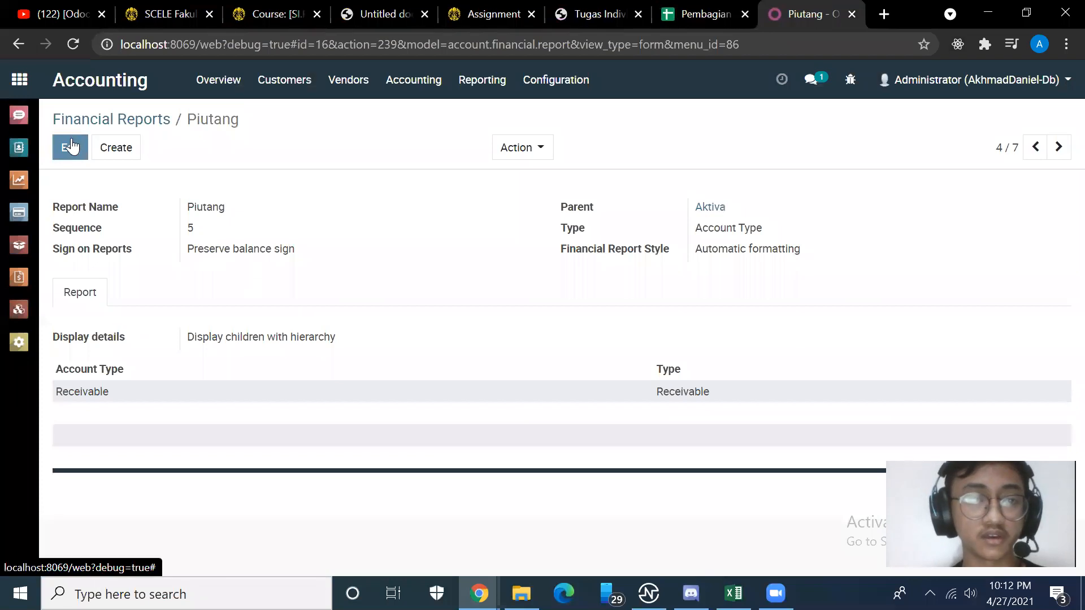
pyautogui.click(231, 230)
pyautogui.press('BackSpace')
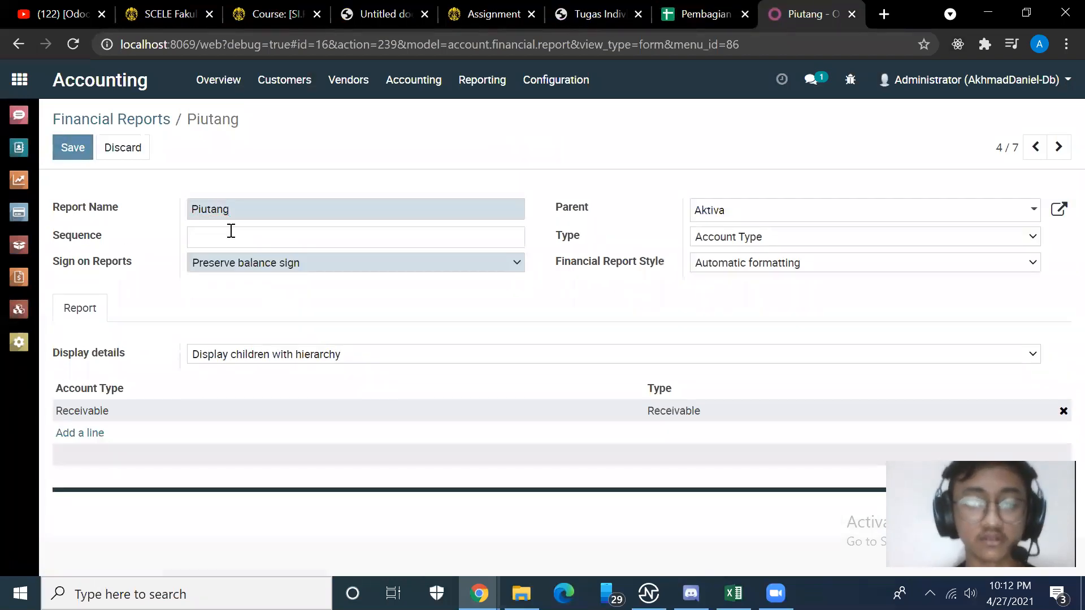
pyautogui.click(80, 157)
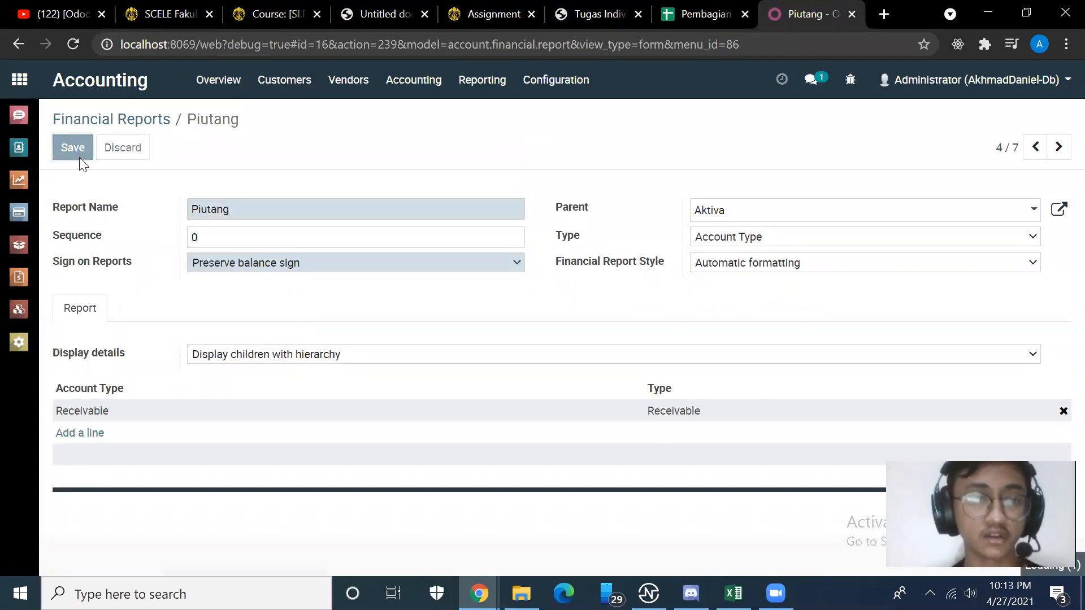
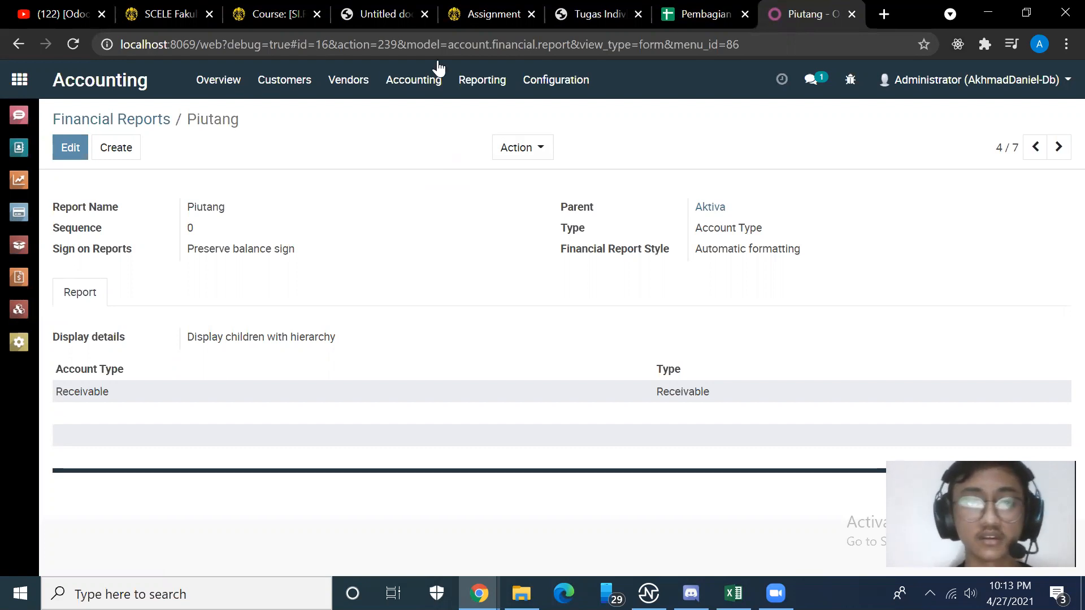
# Open the Asset Types configuration in Accounting and start a new asset type.
pyautogui.click(128, 96)
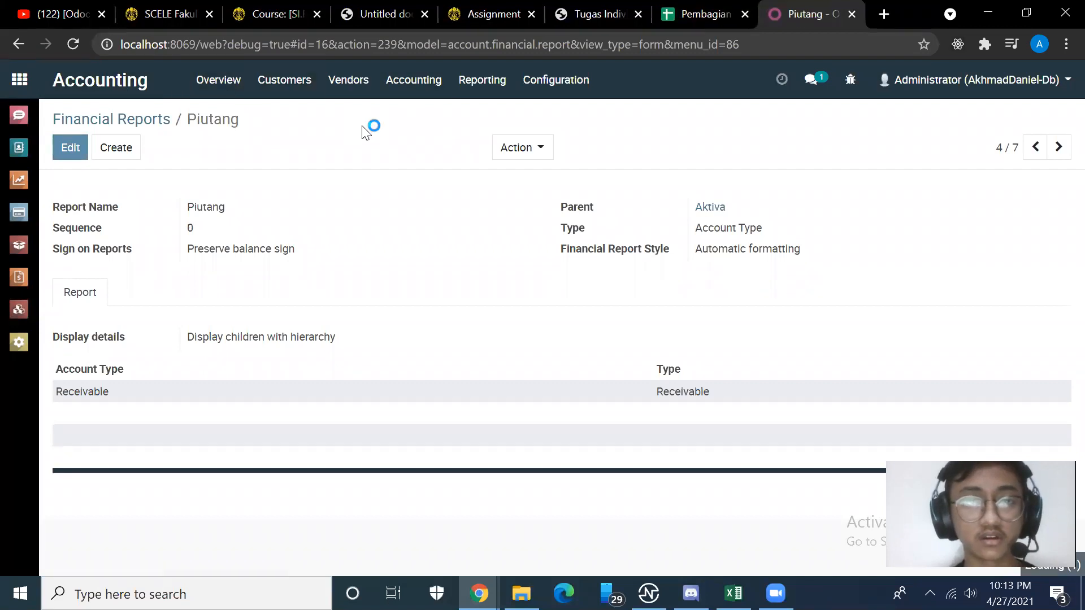
pyautogui.click(407, 95)
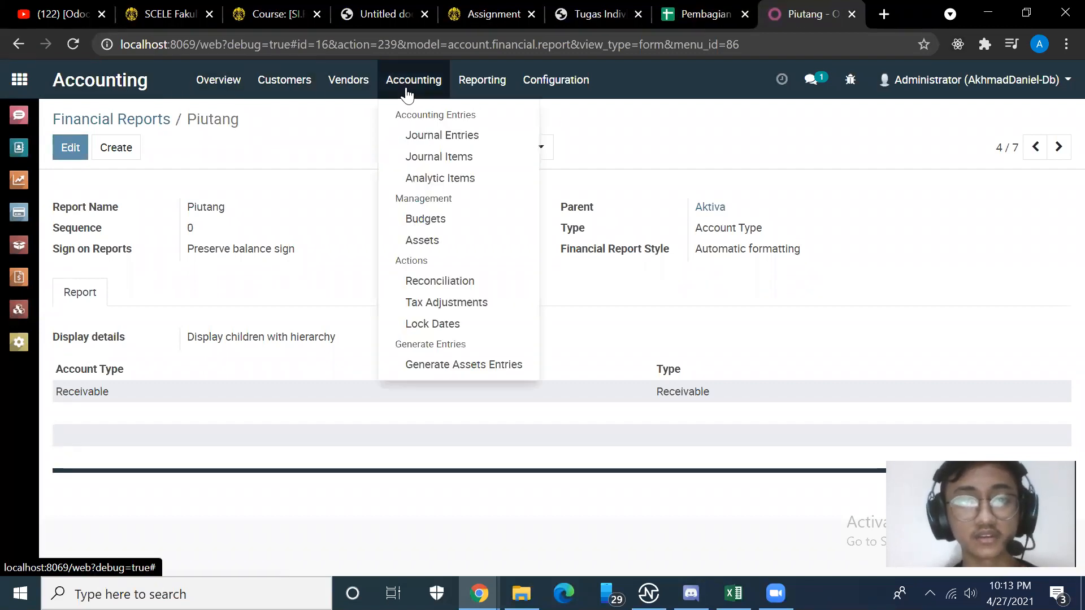
pyautogui.click(540, 74)
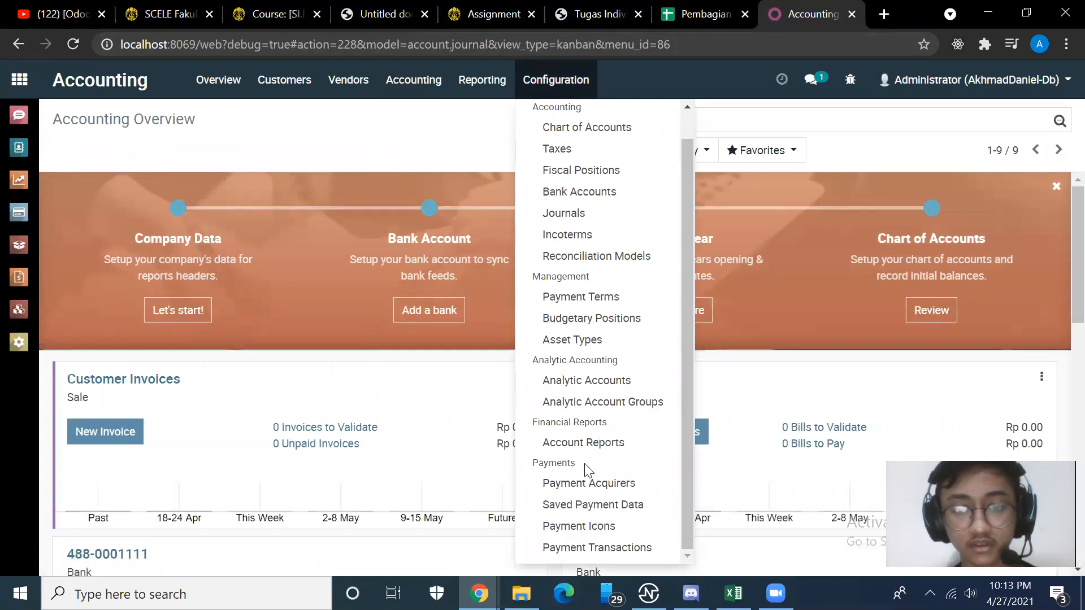
pyautogui.click(587, 340)
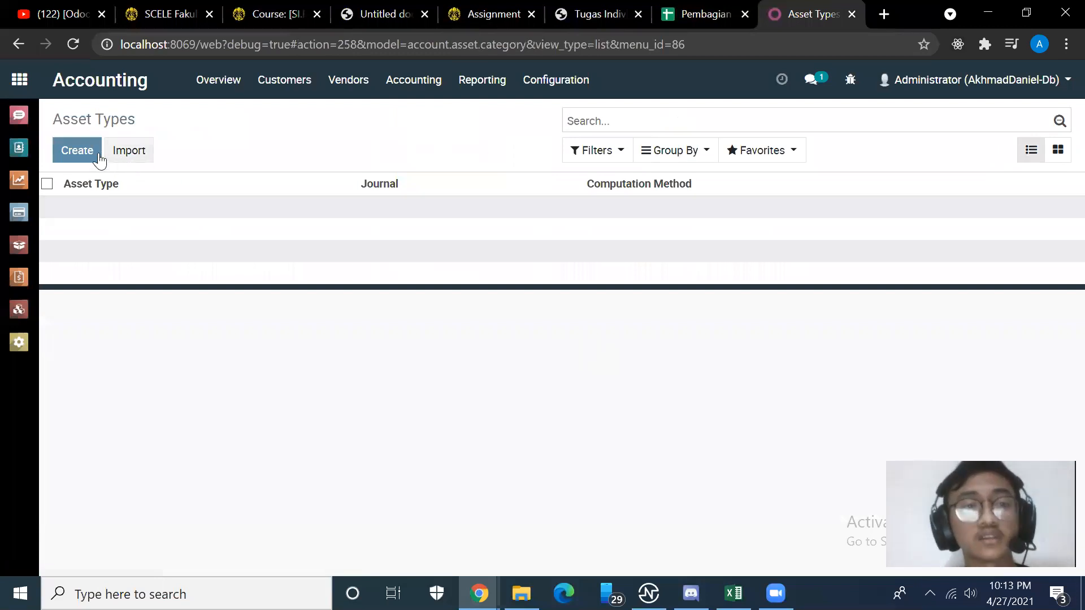
pyautogui.click(84, 152)
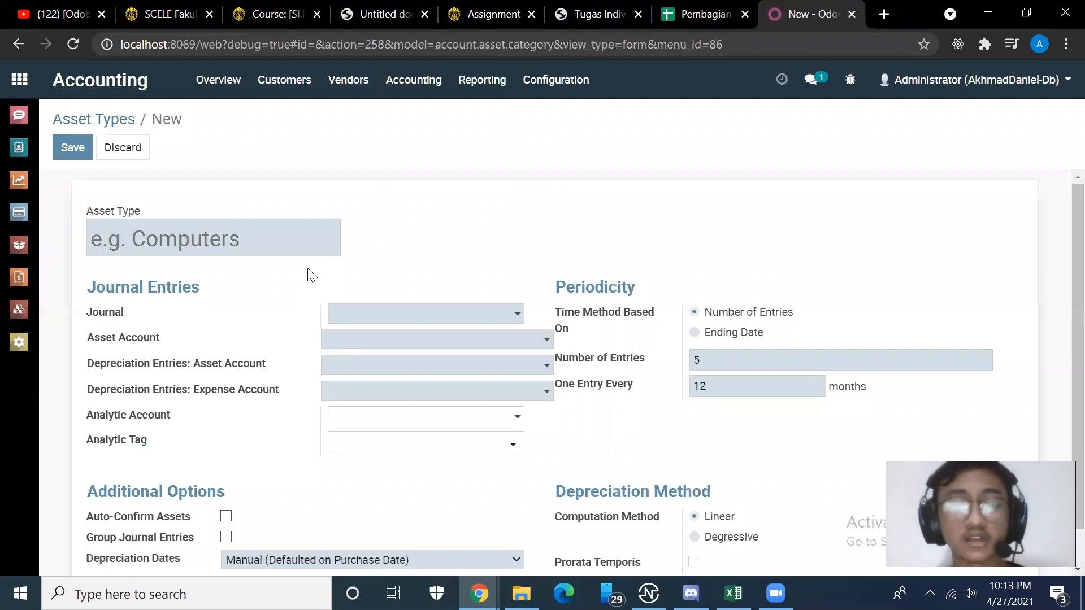
# Name the asset type Daging, consulting the Neraca and Laba Rugi sheets in the Laporan Keuangan workbook in Excel.
pyautogui.write('Da')
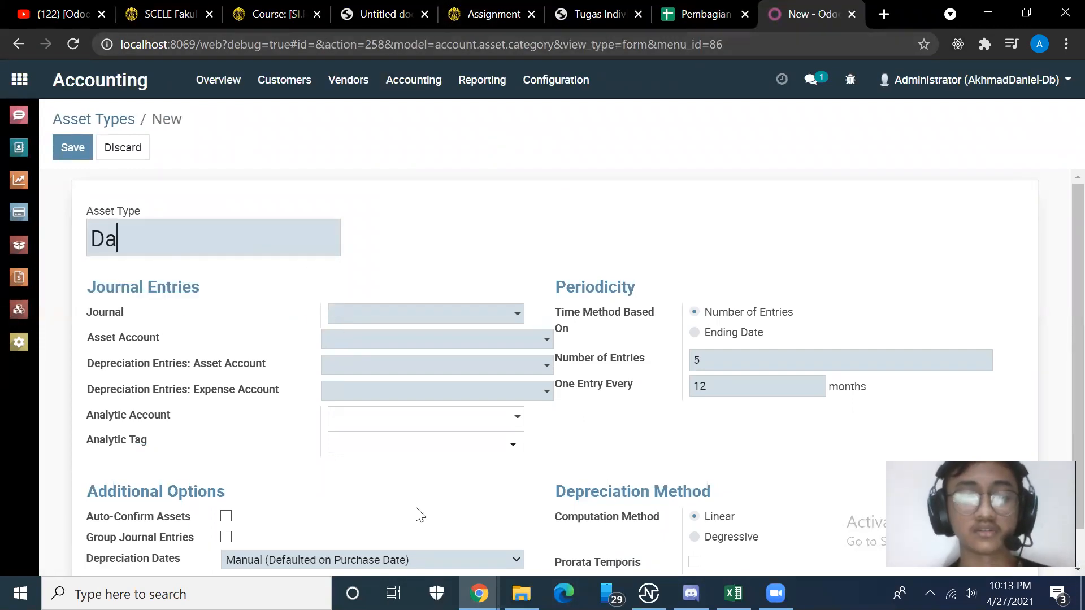
pyautogui.hotkey('alt', 'Tab')
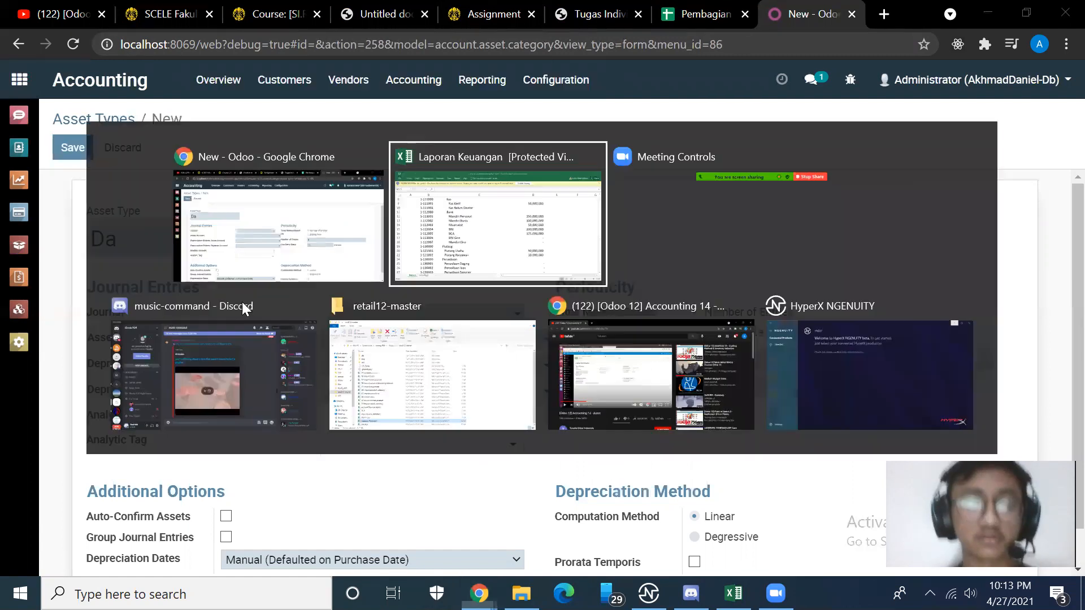
pyautogui.scroll(-10, 379, 344)
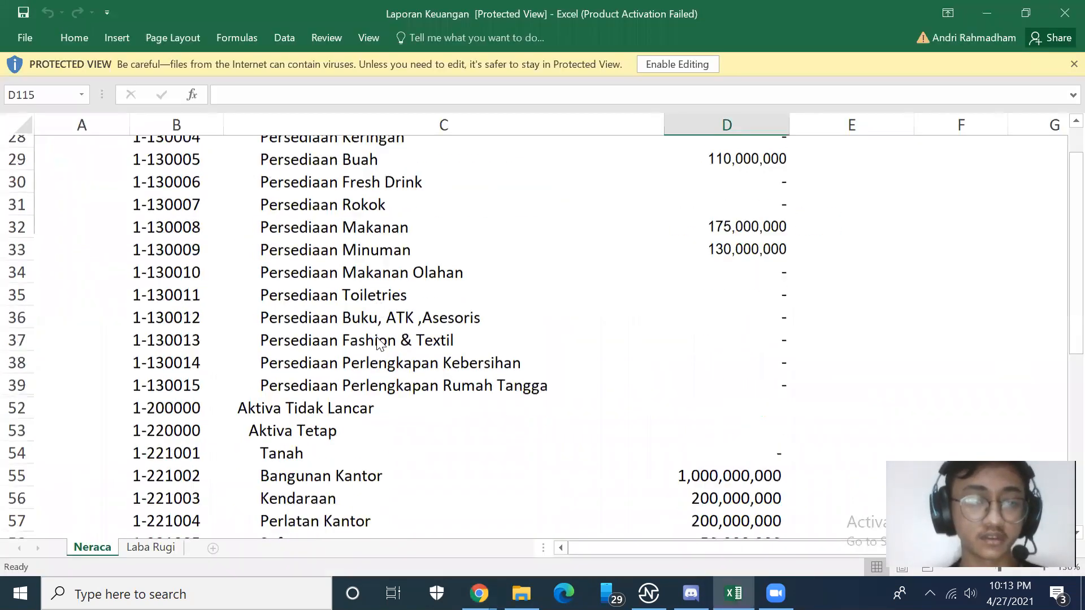
pyautogui.click(163, 552)
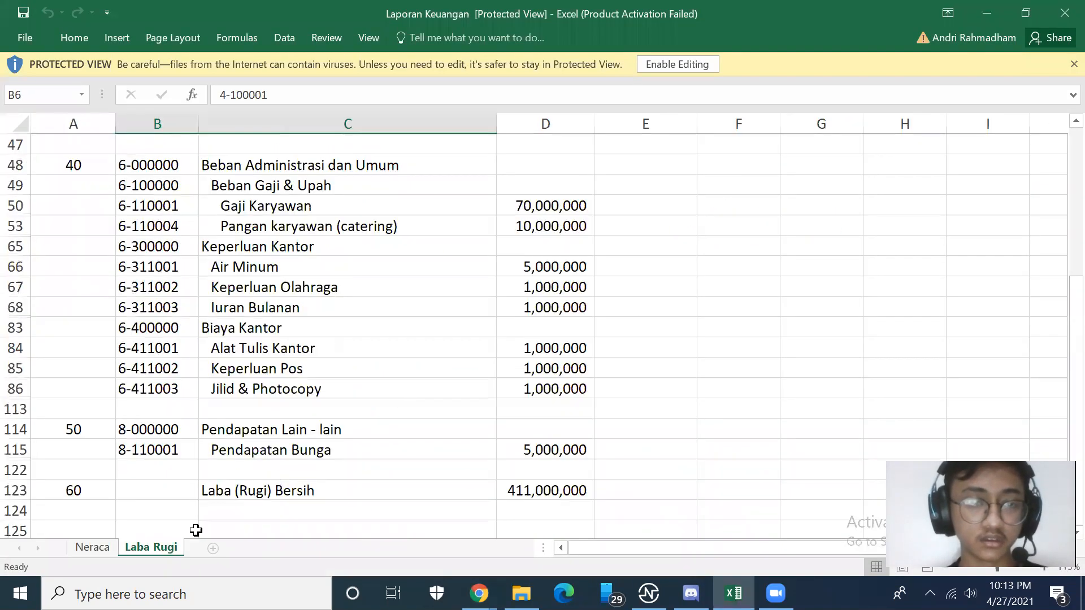
pyautogui.scroll(10, 542, 328)
pyautogui.hotkey('alt', 'Tab')
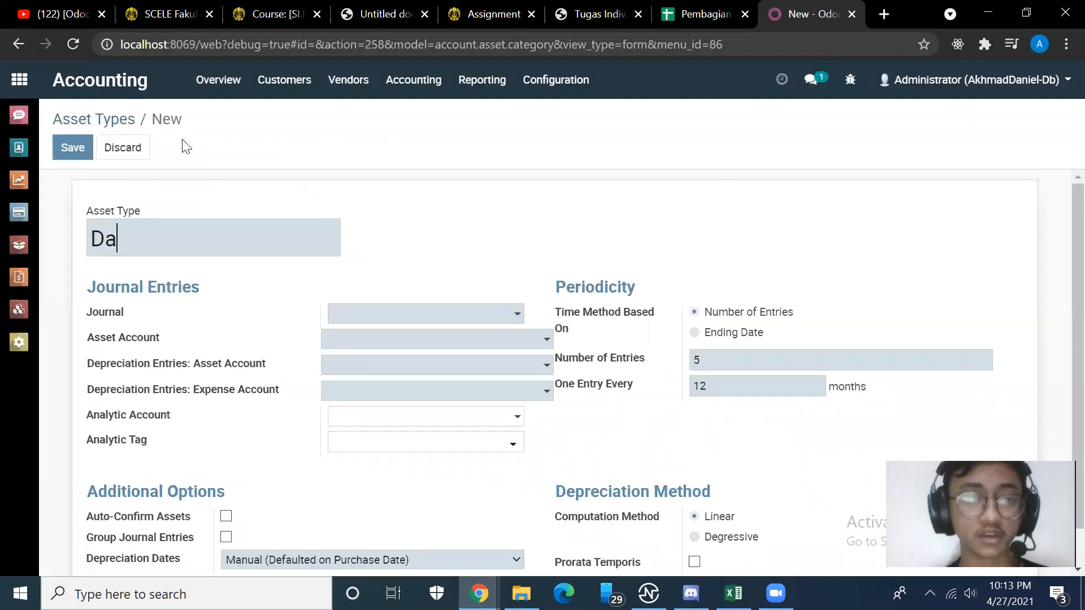
pyautogui.write('Daging')
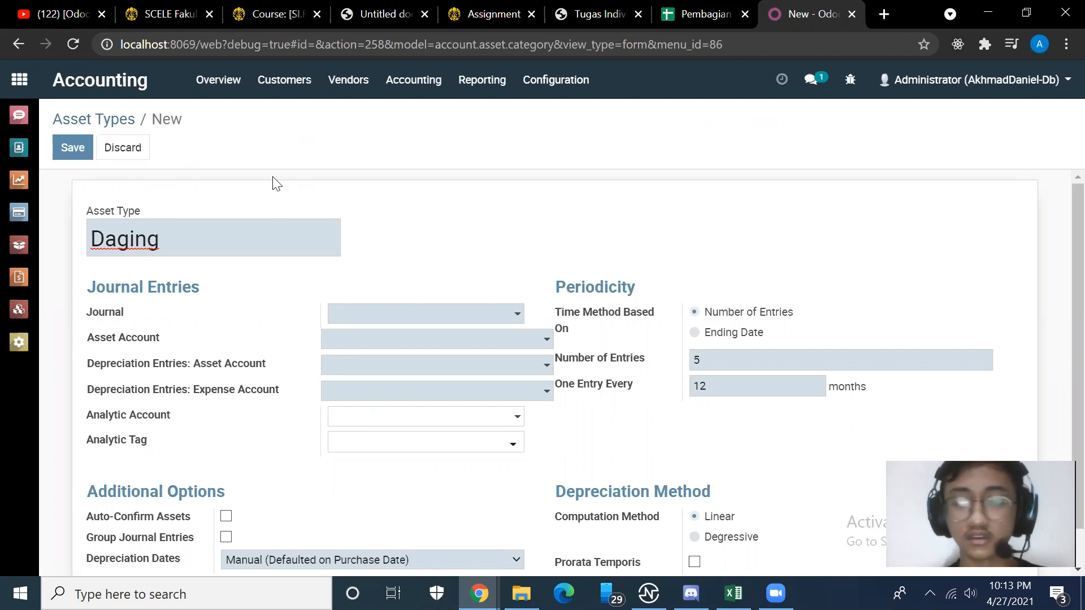
pyautogui.press('BackSpace')
# Set the journal to Miscellaneous Operations (IDR) and both the asset account and depreciation asset account to 1-130001 Persediaan Daging.
pyautogui.click(451, 315)
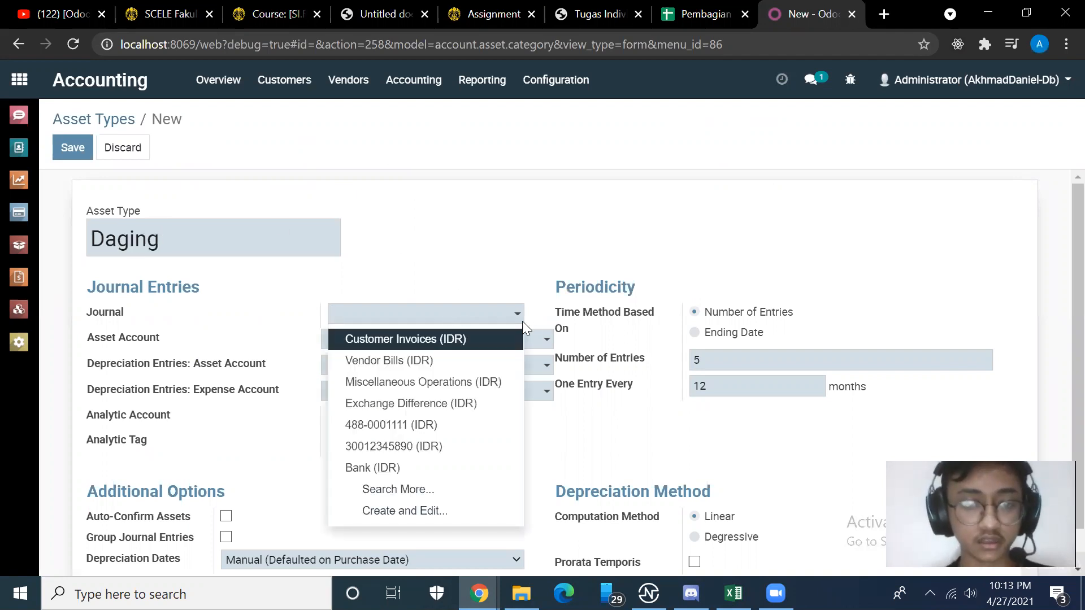
pyautogui.click(410, 383)
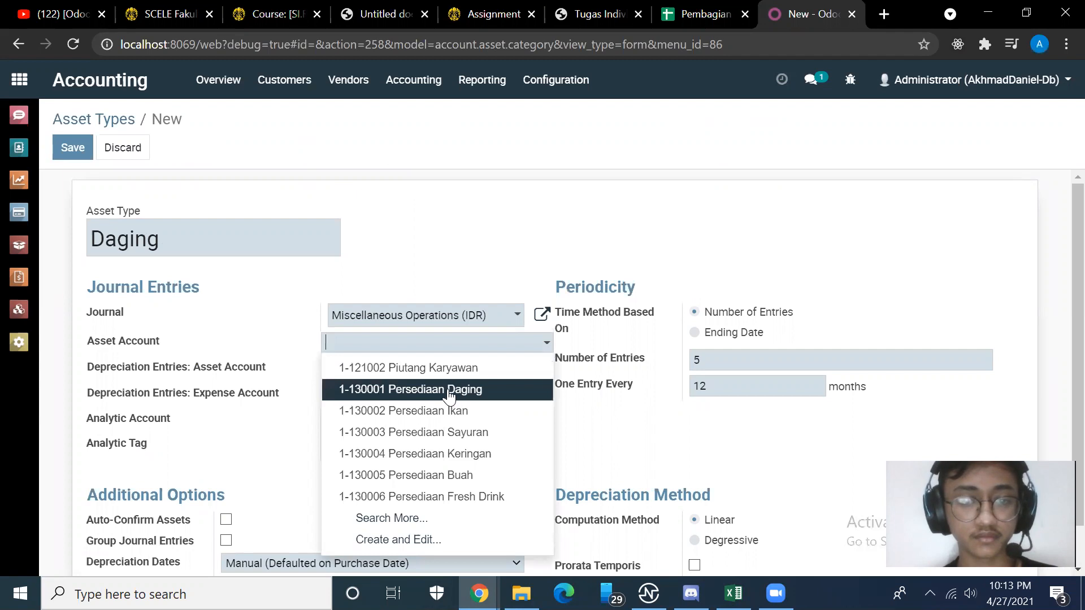
pyautogui.click(451, 387)
pyautogui.click(412, 406)
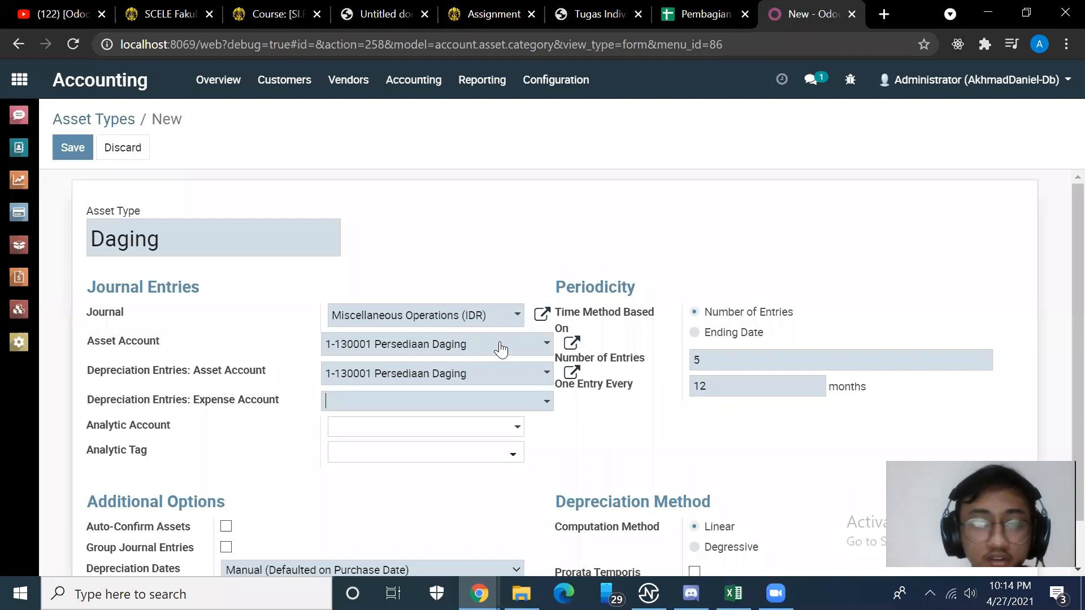
# Clear the asset account, search it for "fix", and reselect 1-130001 Persediaan Daging.
pyautogui.click(514, 349)
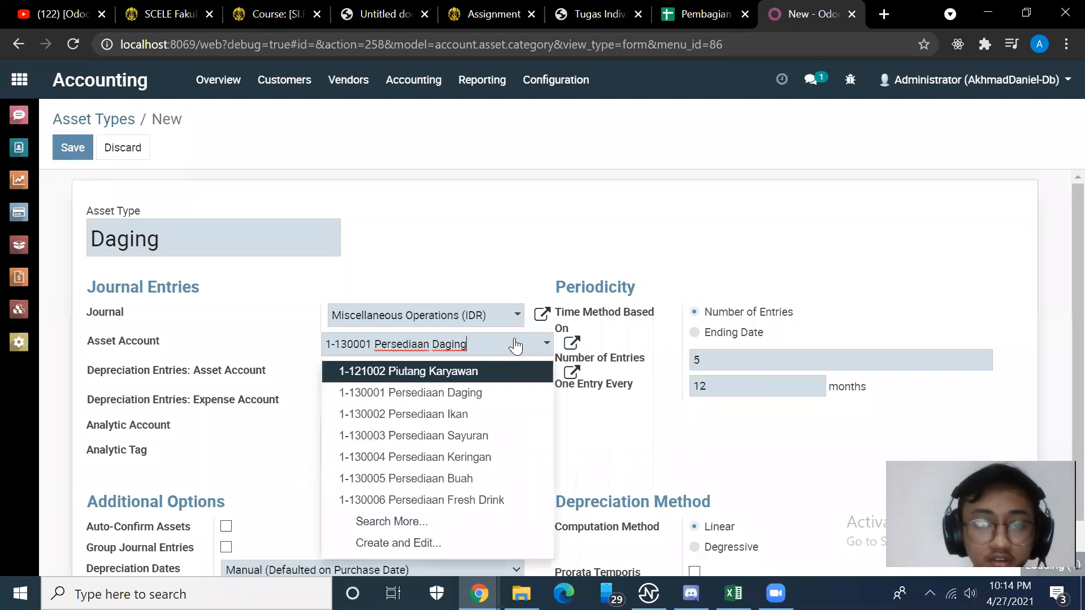
pyautogui.press('BackSpace')
pyautogui.press('BackSpace')
pyautogui.press('BackSpace')
pyautogui.press('BackSpace')
pyautogui.press('BackSpace')
pyautogui.press('BackSpace')
pyautogui.press('BackSpace')
pyautogui.press('BackSpace')
pyautogui.press('BackSpace')
pyautogui.press('BackSpace')
pyautogui.press('BackSpace')
pyautogui.press('BackSpace')
pyautogui.press('BackSpace')
pyautogui.press('BackSpace')
pyautogui.press('BackSpace')
pyautogui.press('BackSpace')
pyautogui.press('BackSpace')
pyautogui.press('BackSpace')
pyautogui.press('BackSpace')
pyautogui.press('BackSpace')
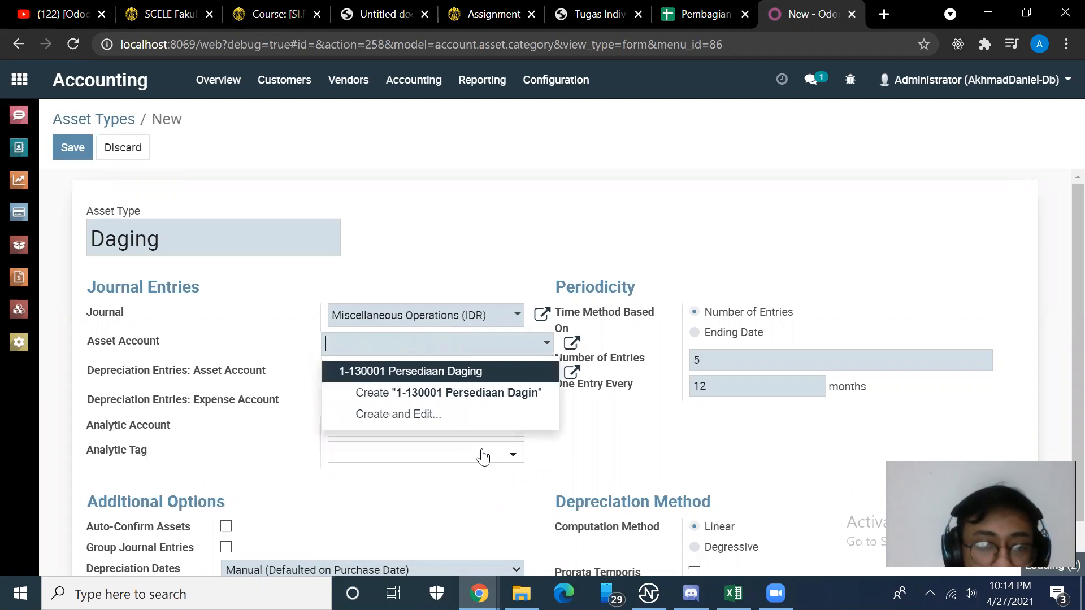
pyautogui.write('fix')
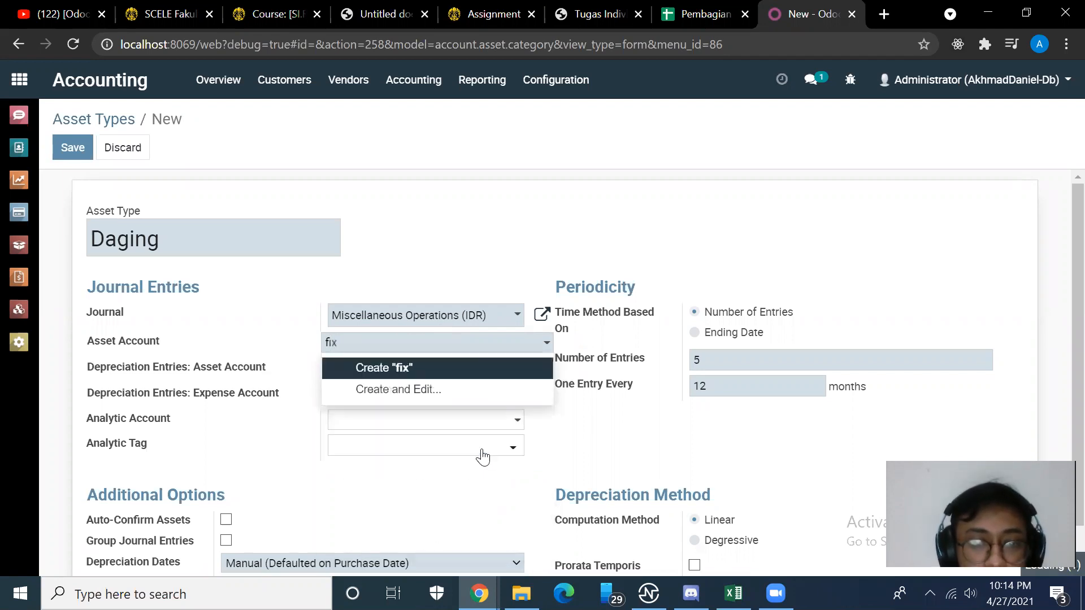
pyautogui.press('BackSpace')
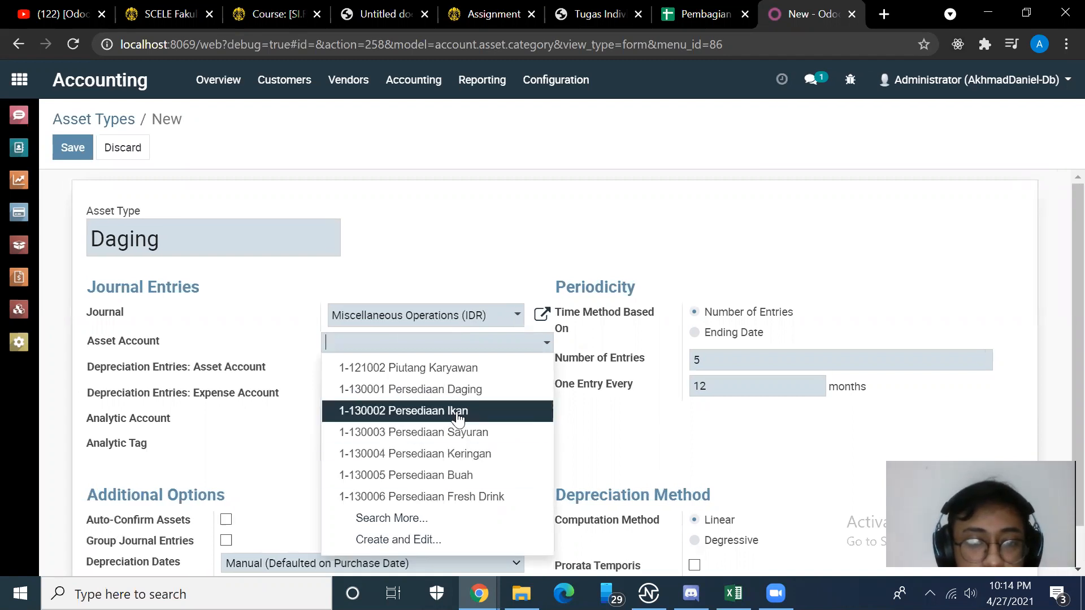
pyautogui.click(410, 390)
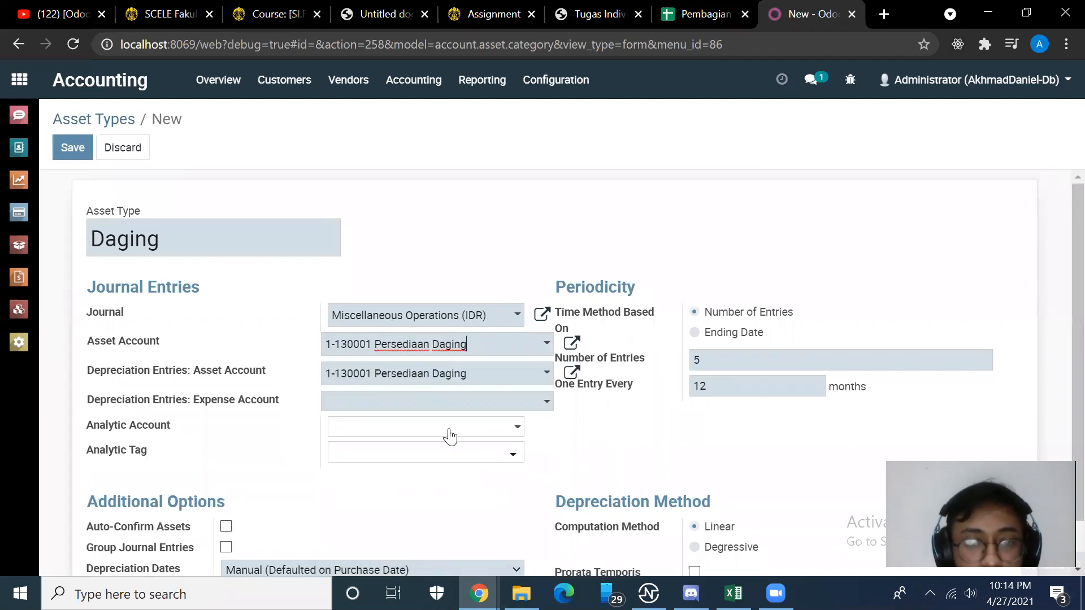
# Try to find a depreciation expense account for Daging by searching for "exp".
pyautogui.click(428, 402)
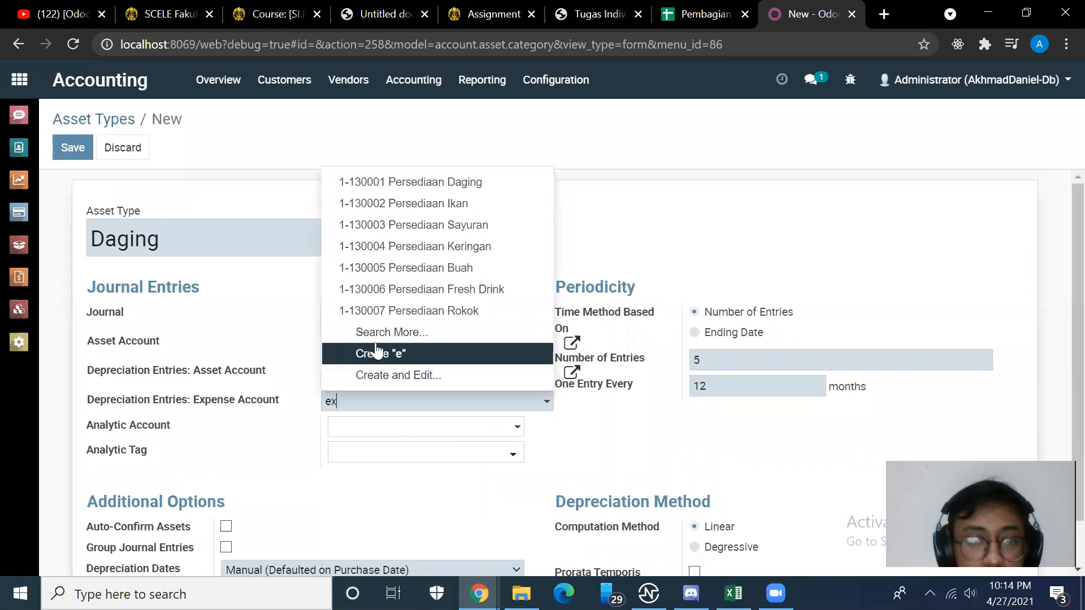
pyautogui.write('expe')
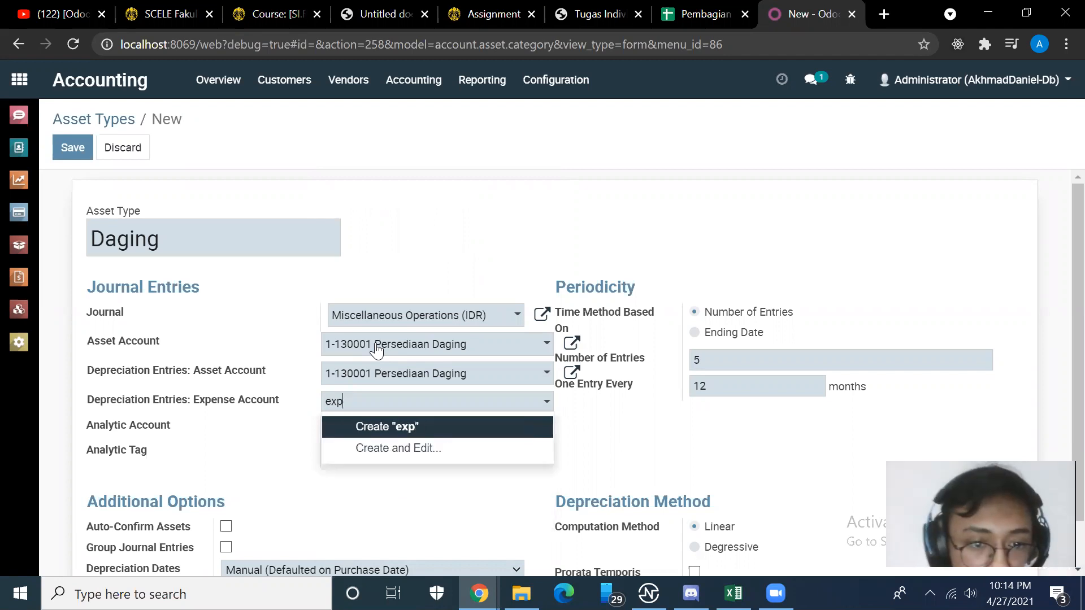
pyautogui.press('BackSpace')
pyautogui.press('BackSpace')
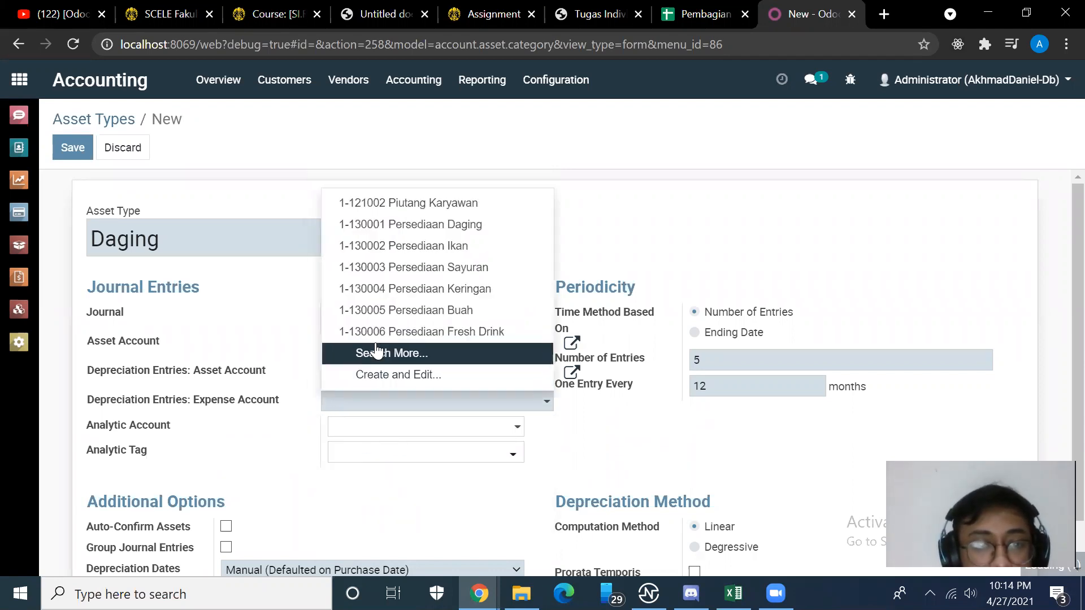
pyautogui.click(633, 251)
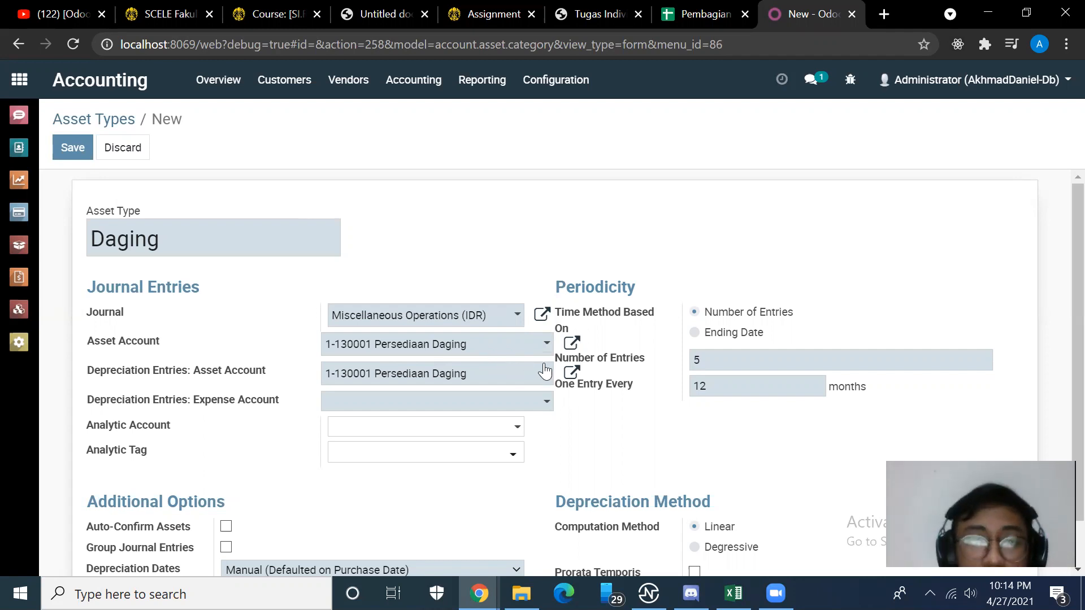
# Look through the full list of accounts and their types for the asset account, and close it without choosing one.
pyautogui.click(545, 345)
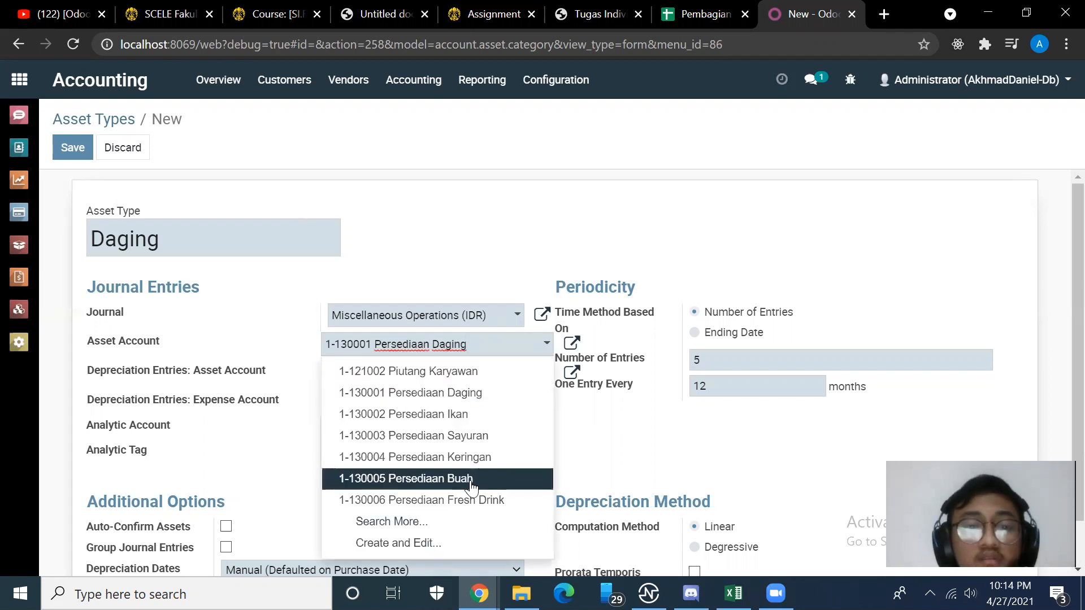
pyautogui.click(375, 517)
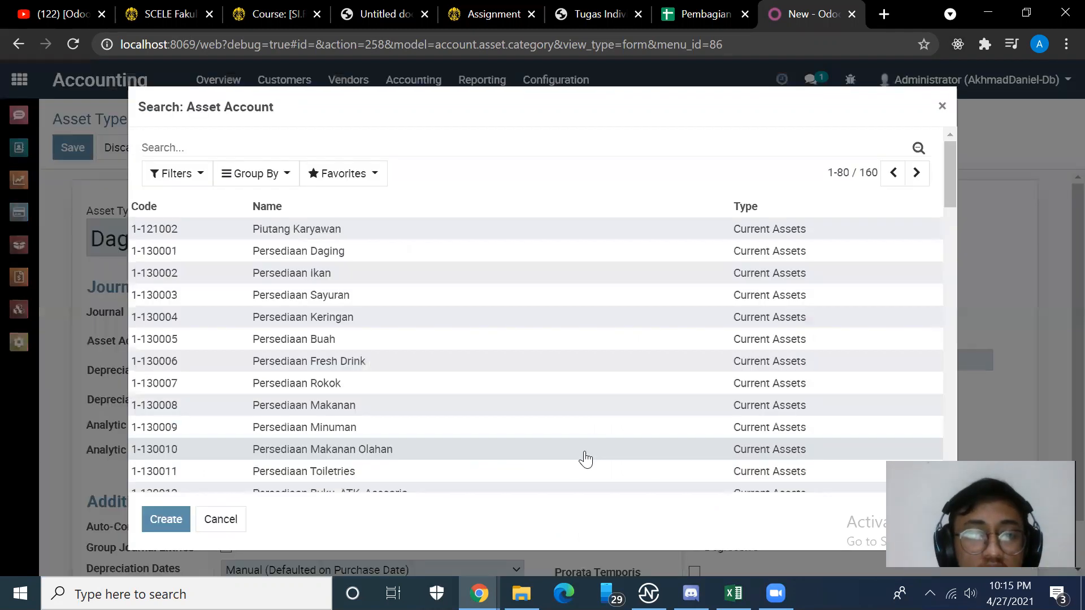
pyautogui.scroll(-8, 585, 459)
pyautogui.scroll(5, 585, 459)
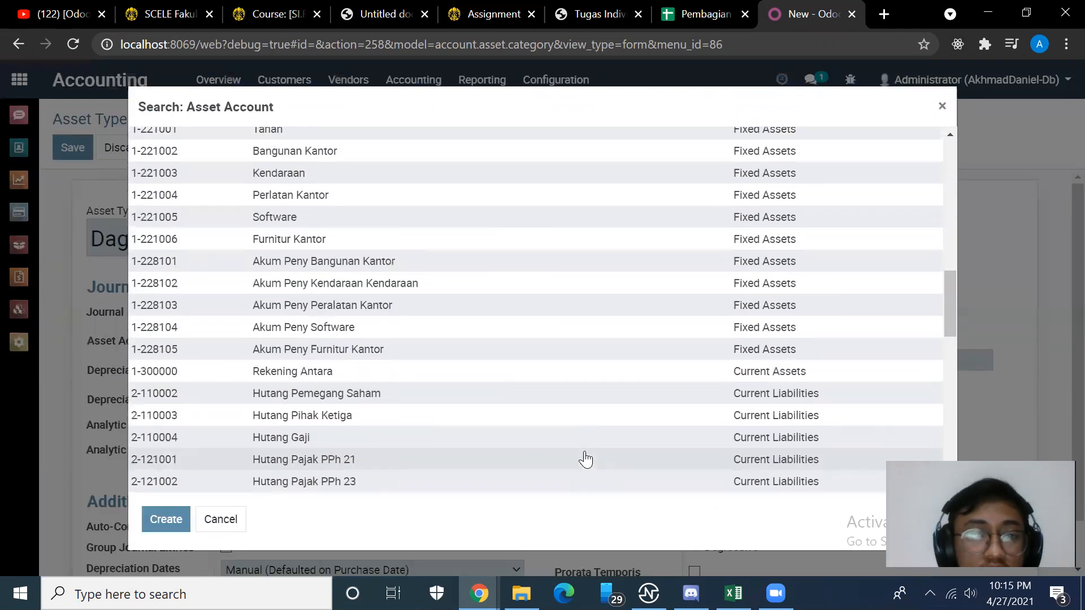
pyautogui.scroll(-15, 586, 458)
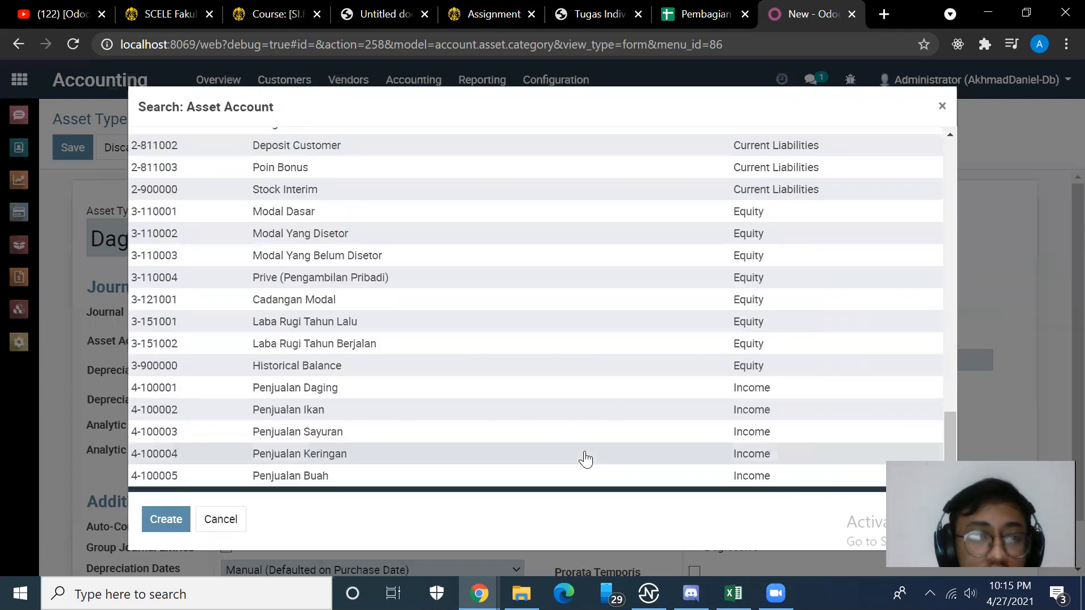
pyautogui.scroll(10, 585, 459)
pyautogui.scroll(-7, 586, 459)
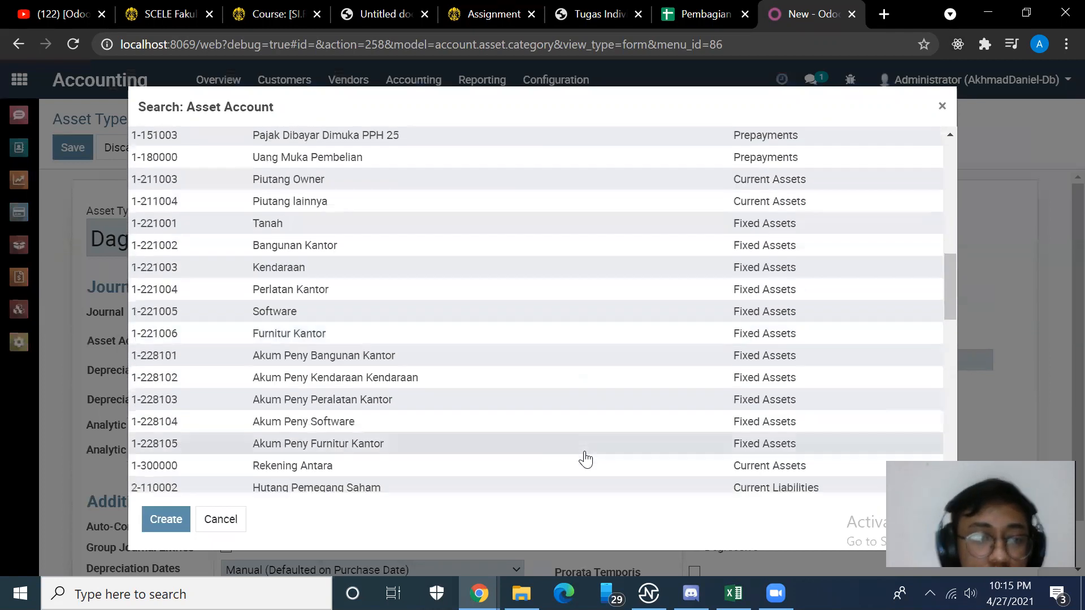
pyautogui.scroll(-10, 585, 458)
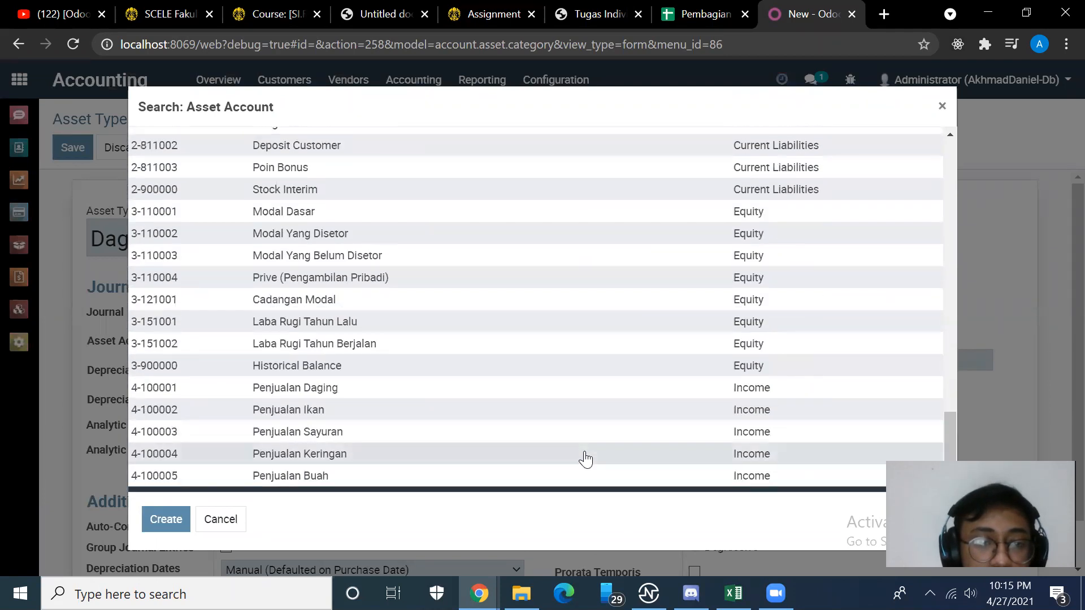
pyautogui.scroll(10, 585, 458)
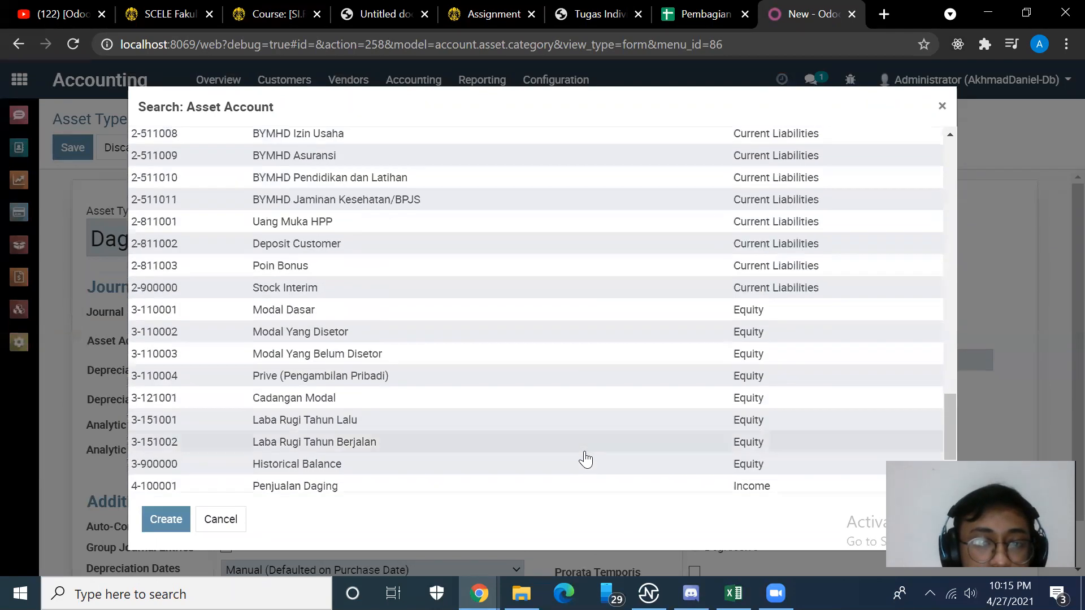
pyautogui.scroll(10, 585, 459)
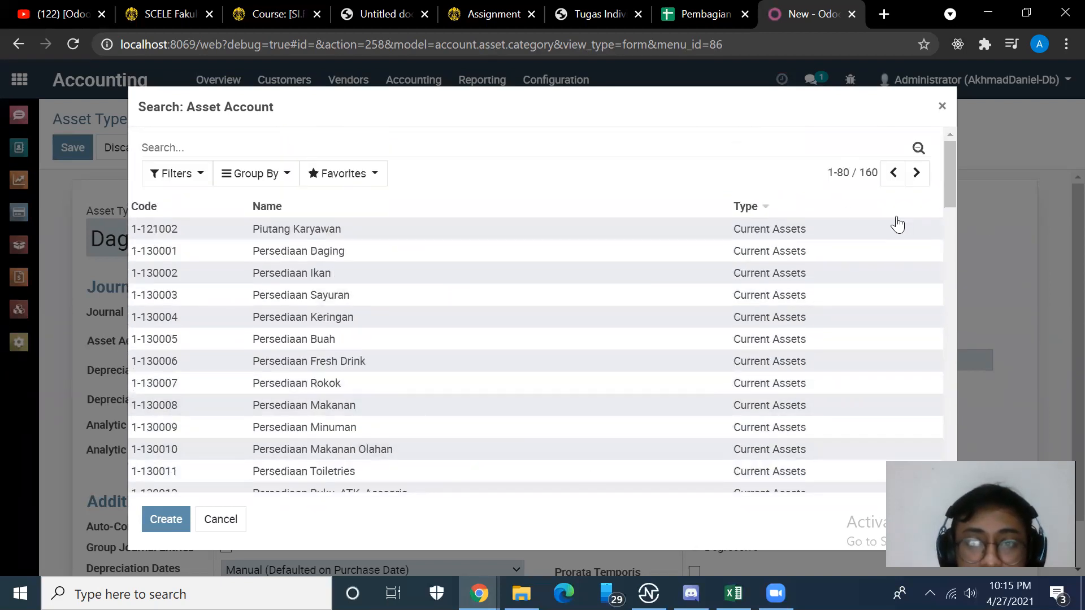
pyautogui.click(939, 107)
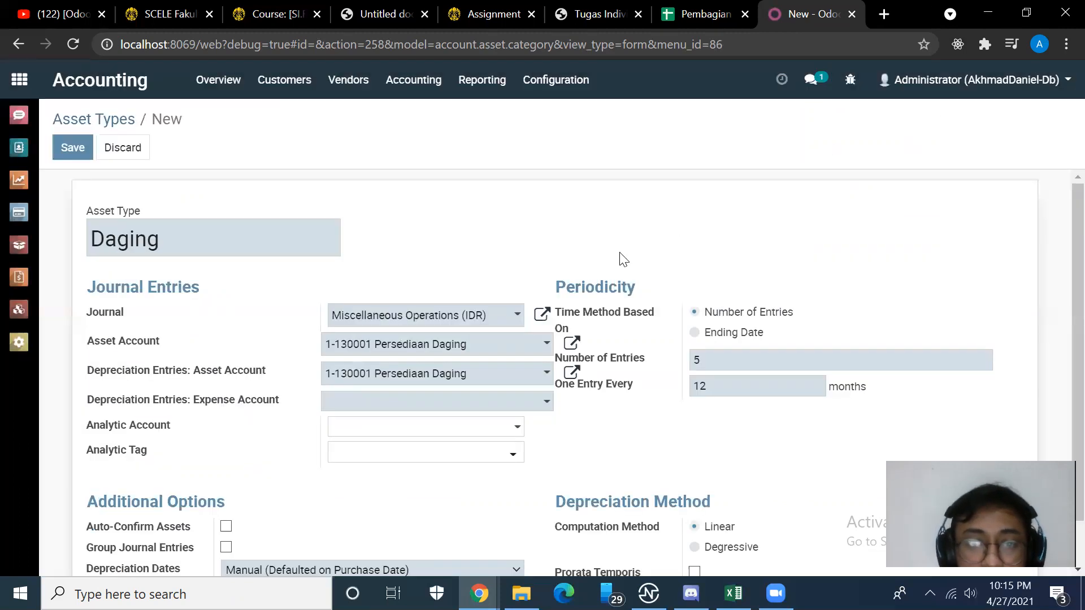
# Set the depreciation expense account to 4-100001 Penjualan Daging from the full account list.
pyautogui.click(493, 406)
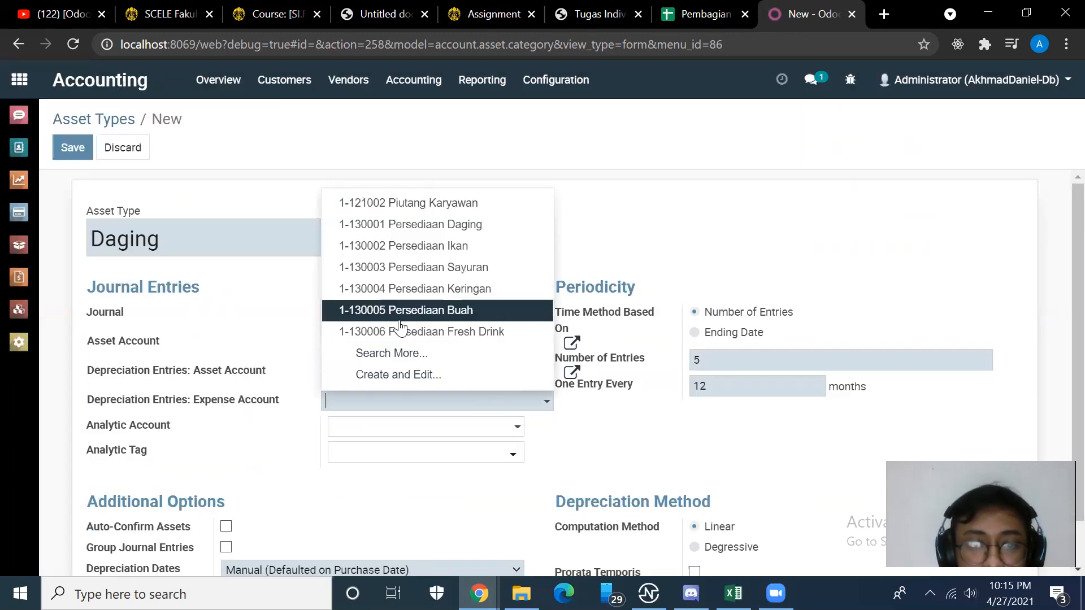
pyautogui.click(399, 225)
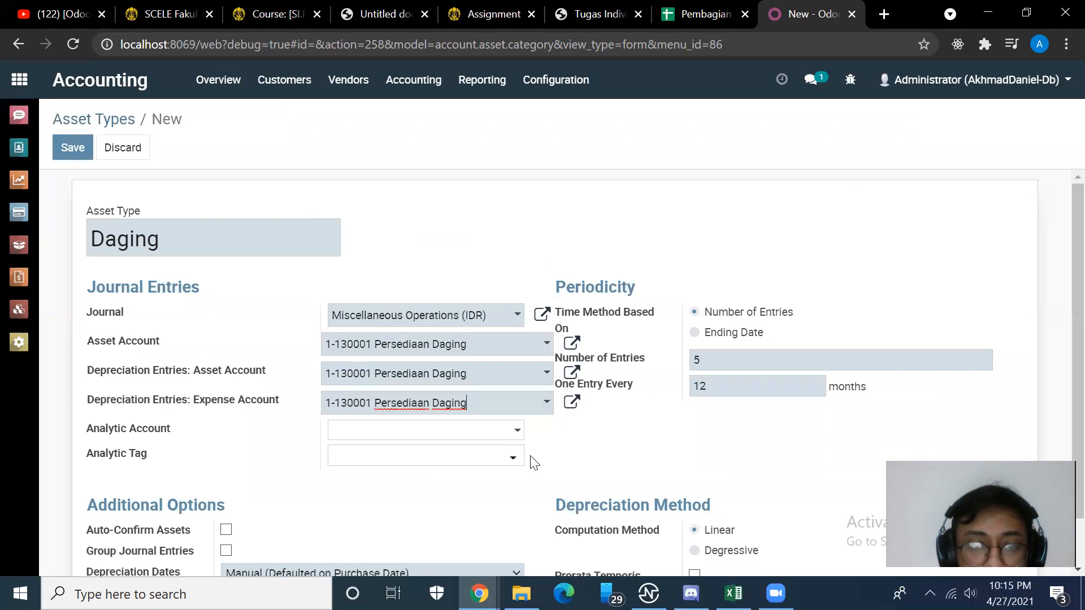
pyautogui.click(548, 404)
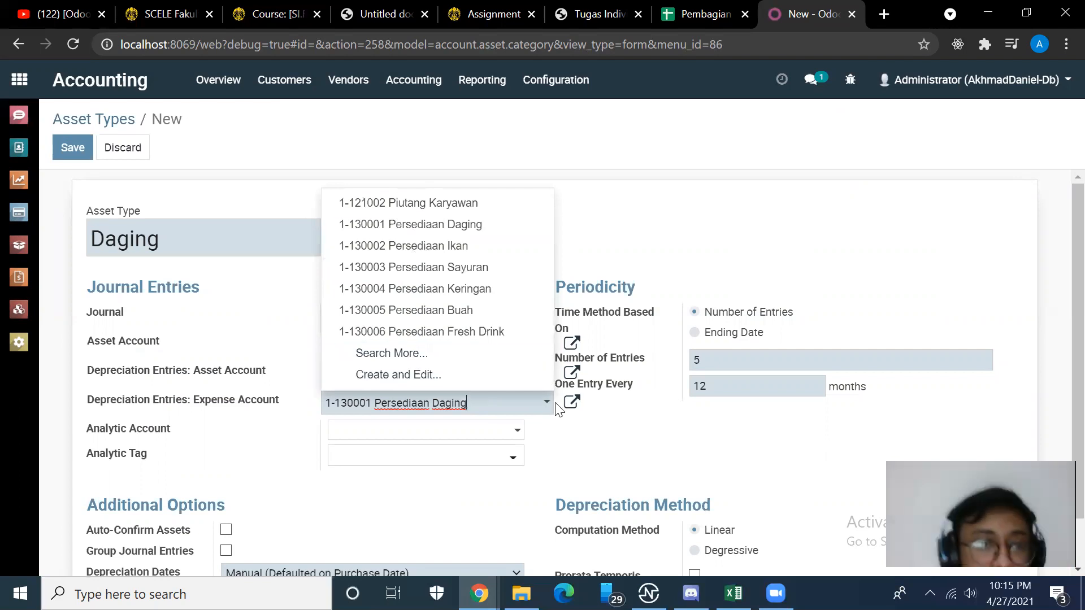
pyautogui.click(390, 354)
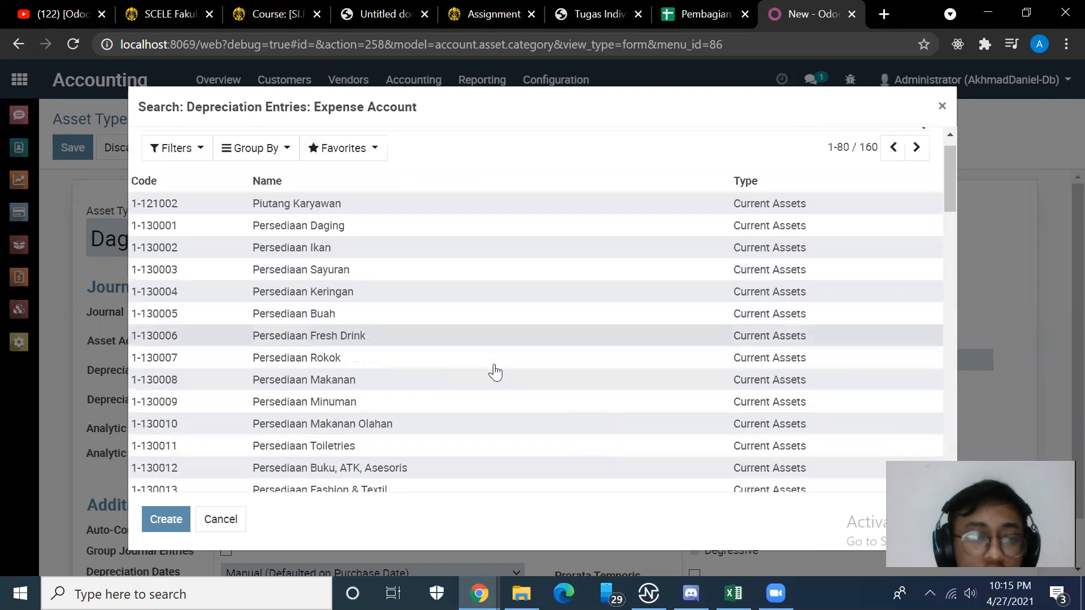
pyautogui.scroll(-6, 491, 371)
pyautogui.scroll(-3, 495, 372)
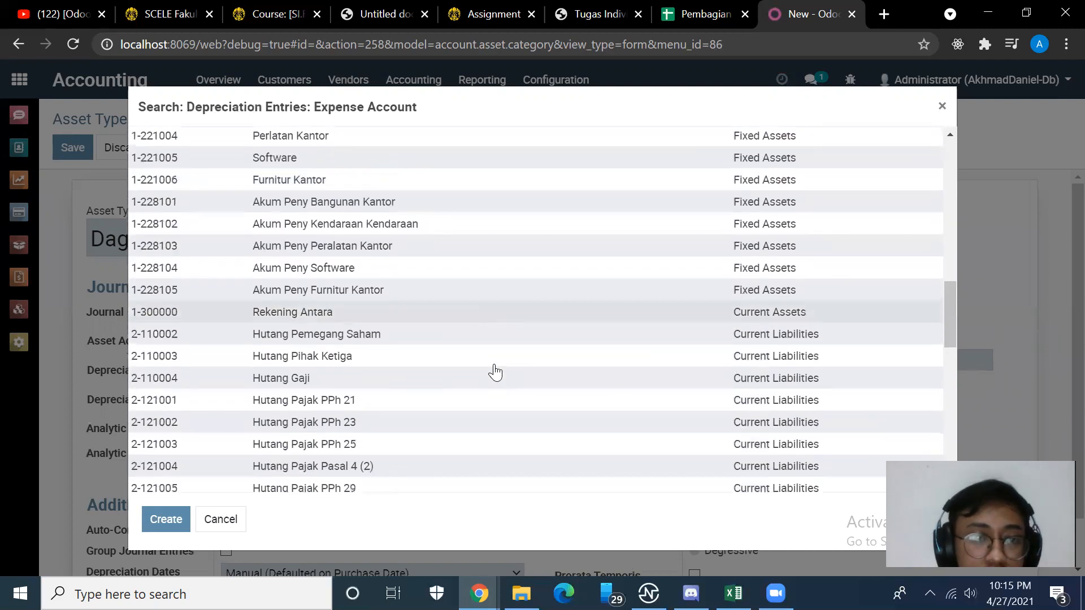
pyautogui.scroll(-5, 495, 372)
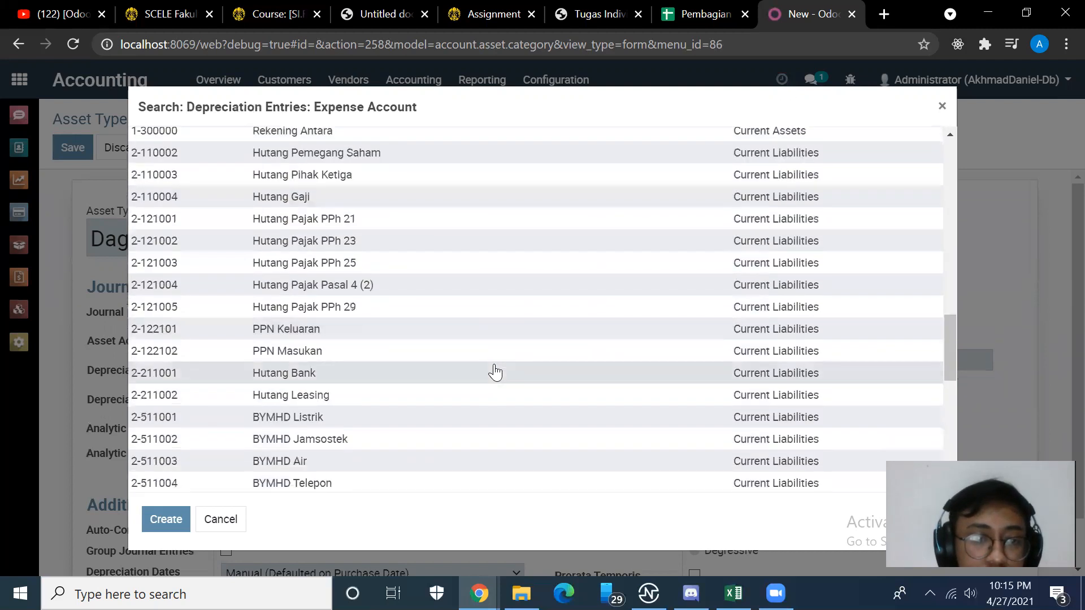
pyautogui.scroll(-2, 495, 372)
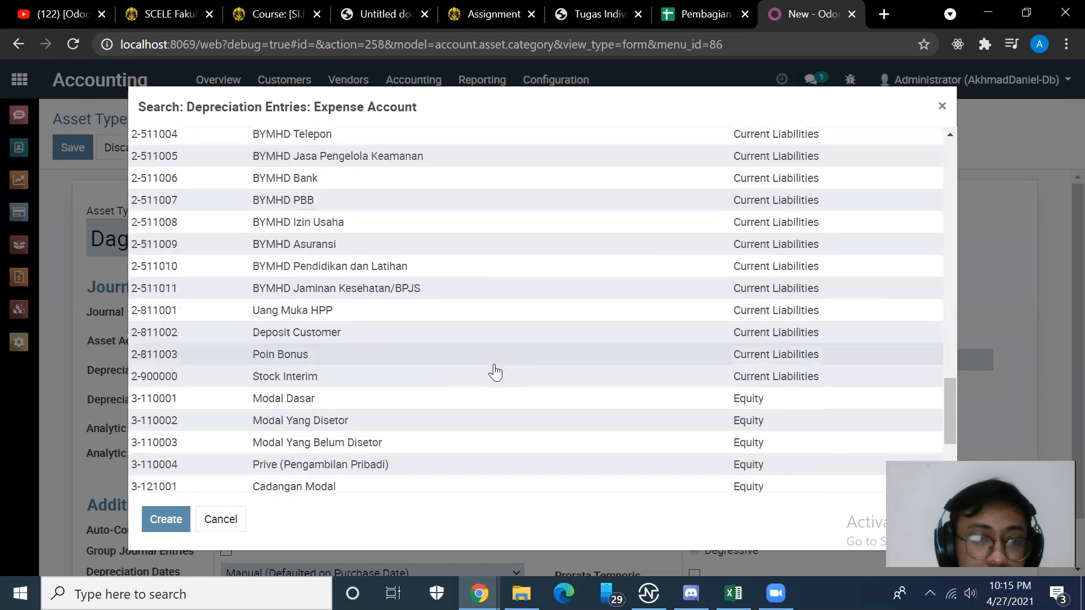
pyautogui.scroll(-1, 495, 372)
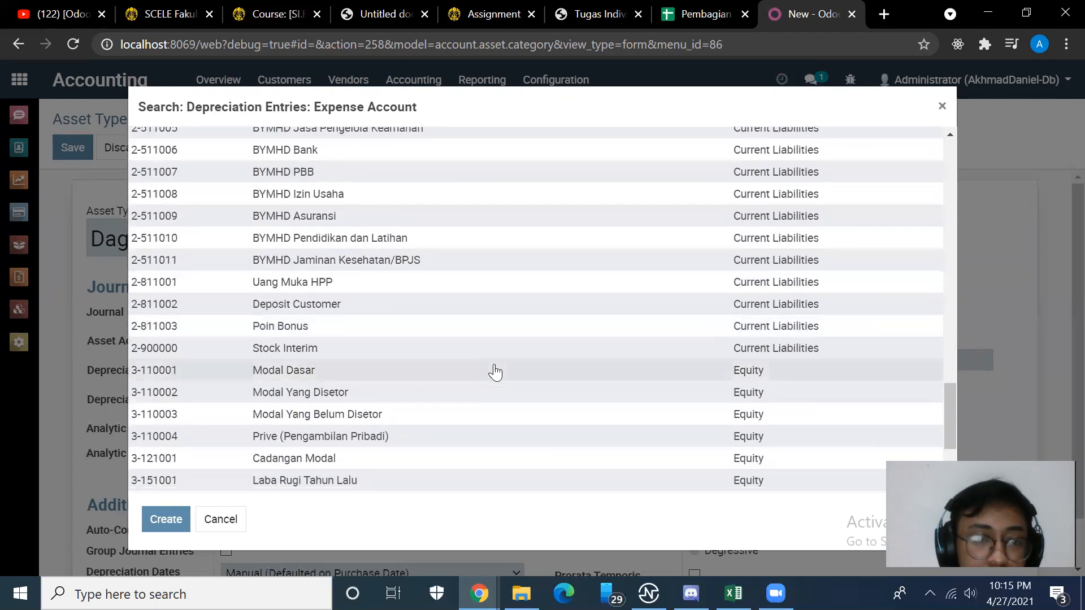
pyautogui.scroll(-3, 495, 372)
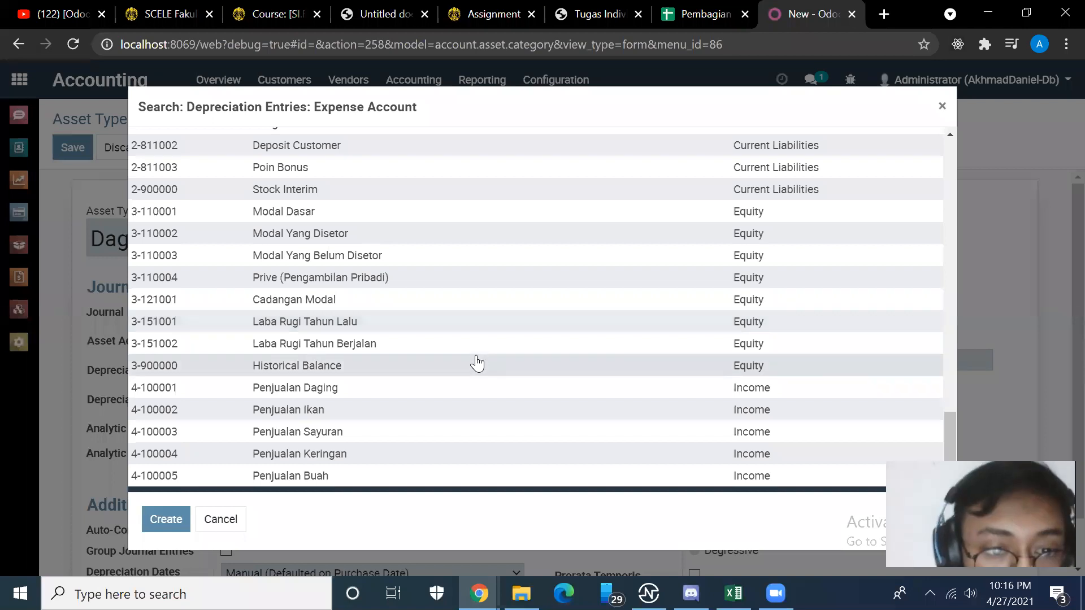
pyautogui.click(399, 388)
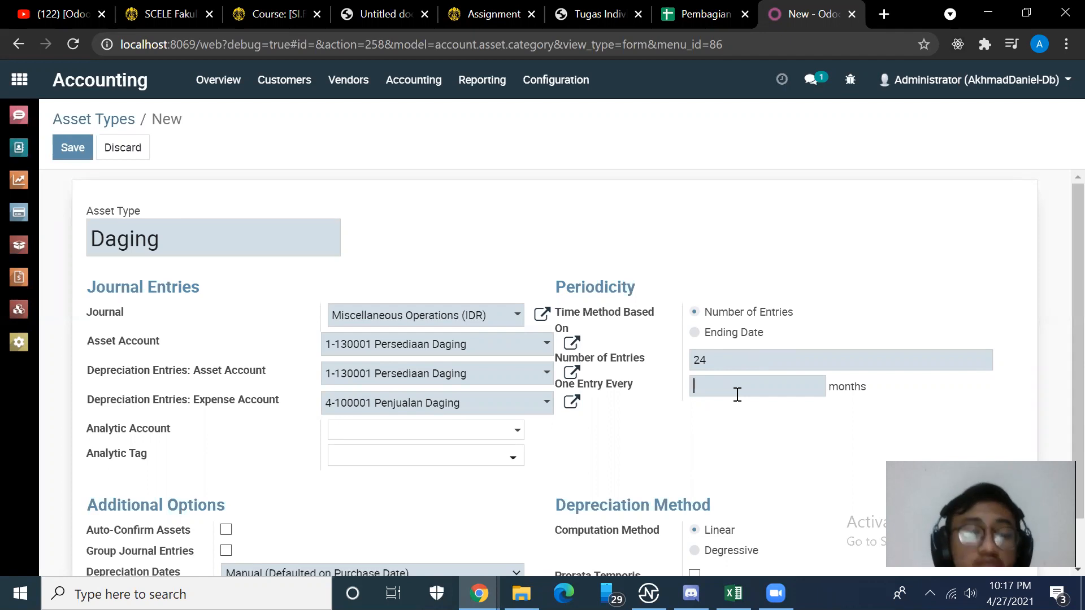
# Set the periodicity to 24 entries with one entry every 1 month, and save the Daging asset type.
pyautogui.scroll(-1, 525, 427)
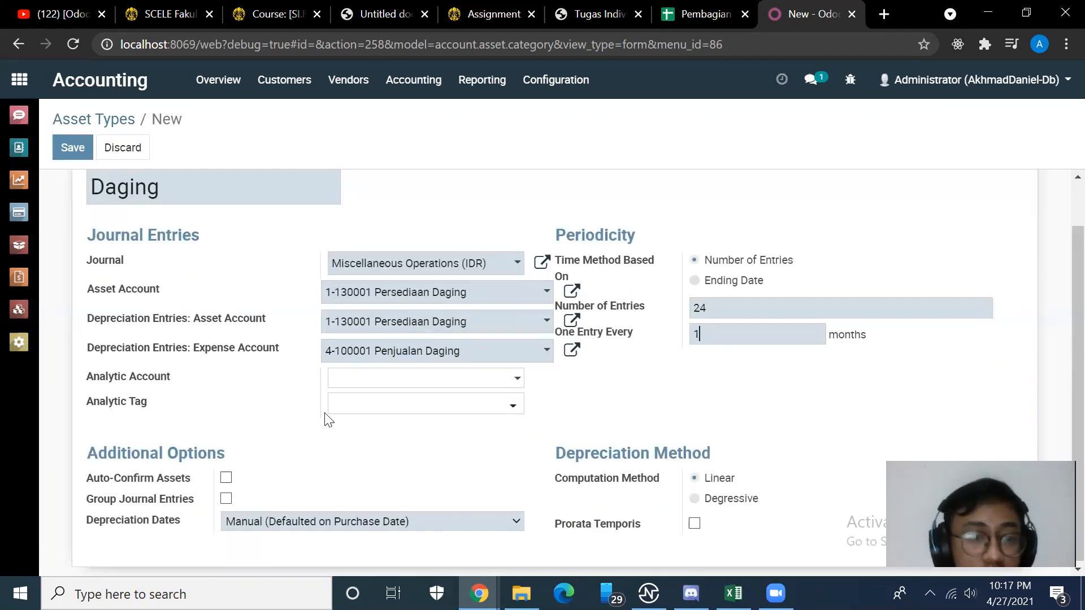
pyautogui.scroll(1, 295, 303)
pyautogui.click(73, 147)
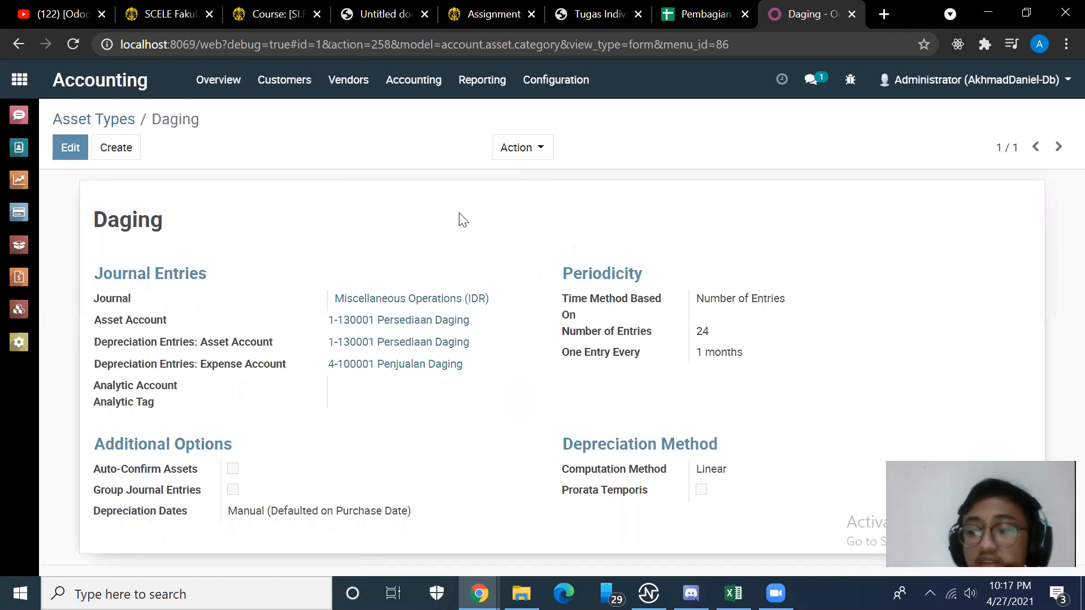
# Open the list of assets in Accounting to check the existing records.
pyautogui.click(350, 81)
pyautogui.click(415, 81)
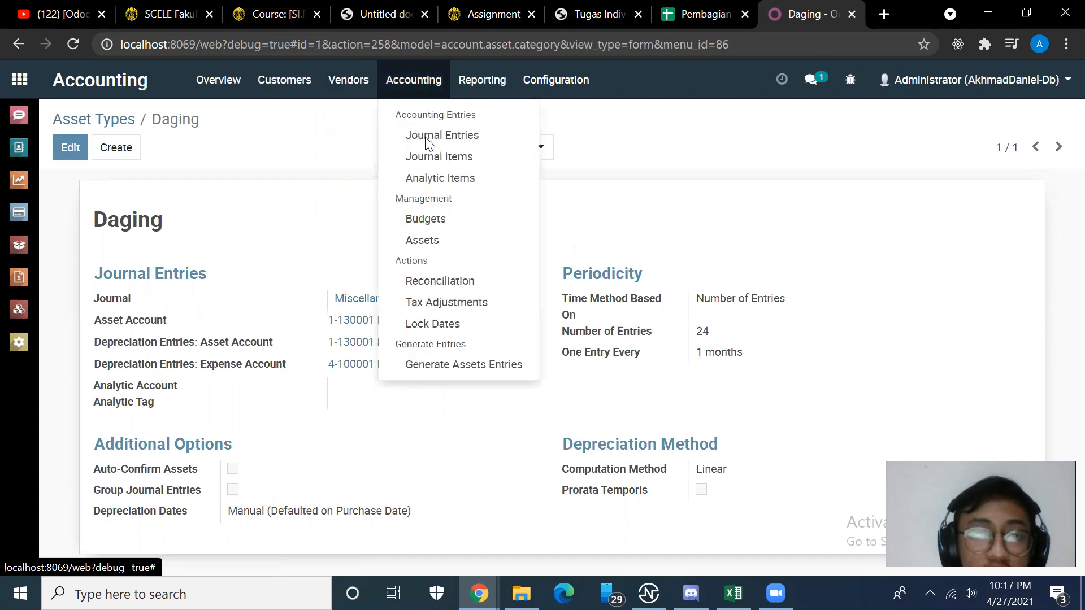
pyautogui.click(428, 240)
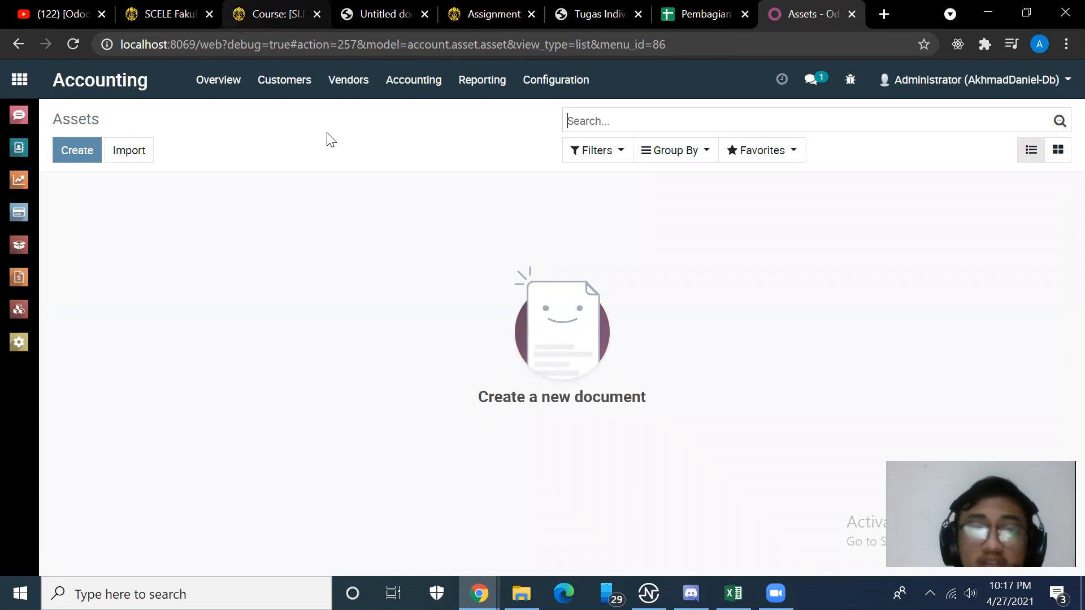
# Open the vendor bills and start a new bill.
pyautogui.click(347, 84)
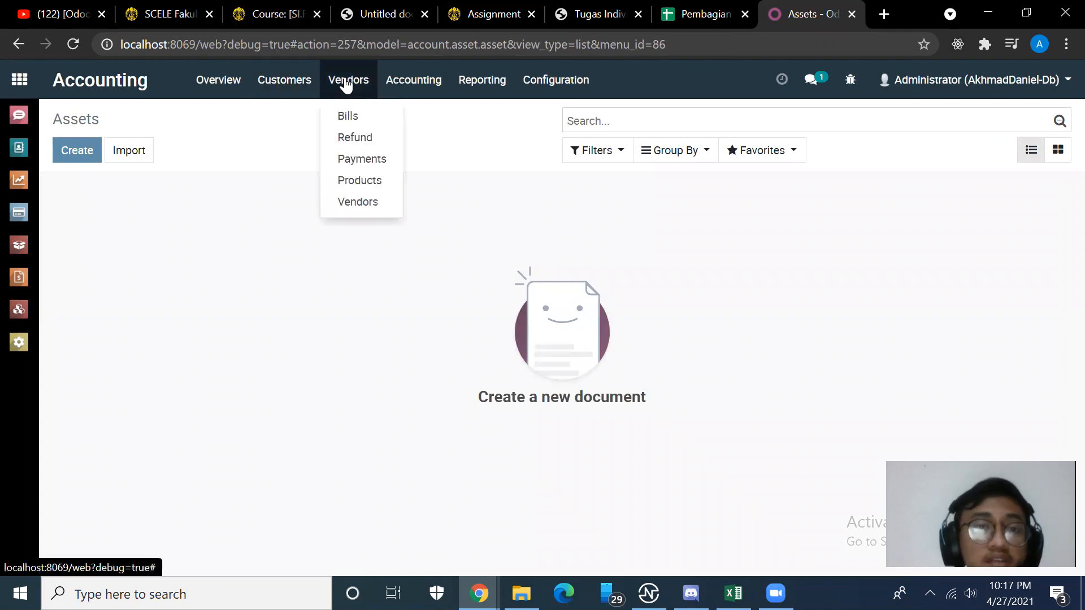
pyautogui.click(353, 116)
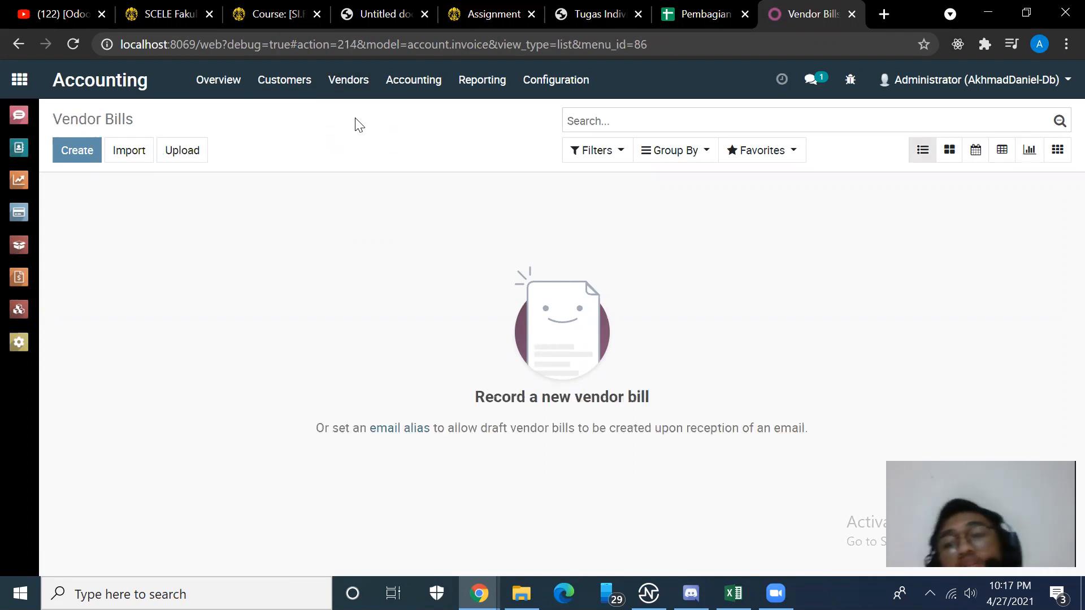
pyautogui.click(343, 88)
pyautogui.click(262, 203)
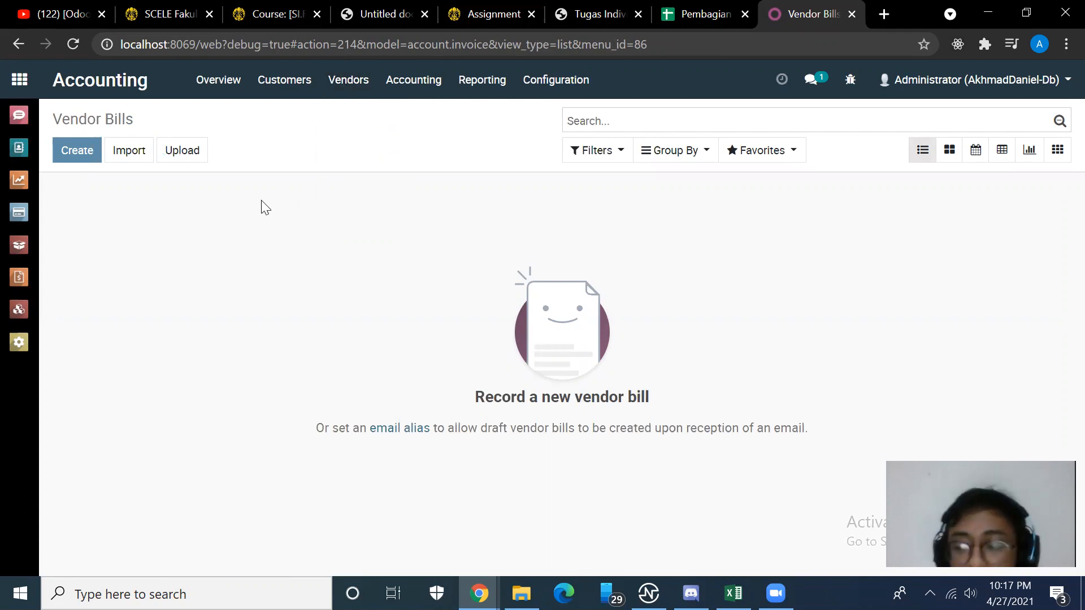
pyautogui.click(69, 162)
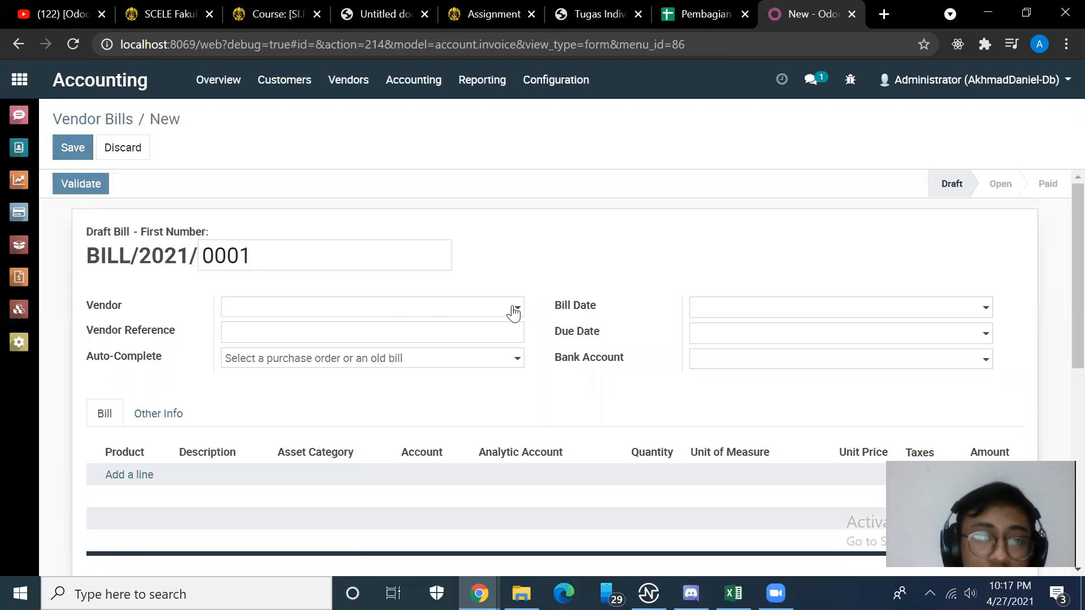
# Try to replace the draft bill's first number with Daging.
pyautogui.press('BackSpace')
pyautogui.press('BackSpace')
pyautogui.press('BackSpace')
pyautogui.press('BackSpace')
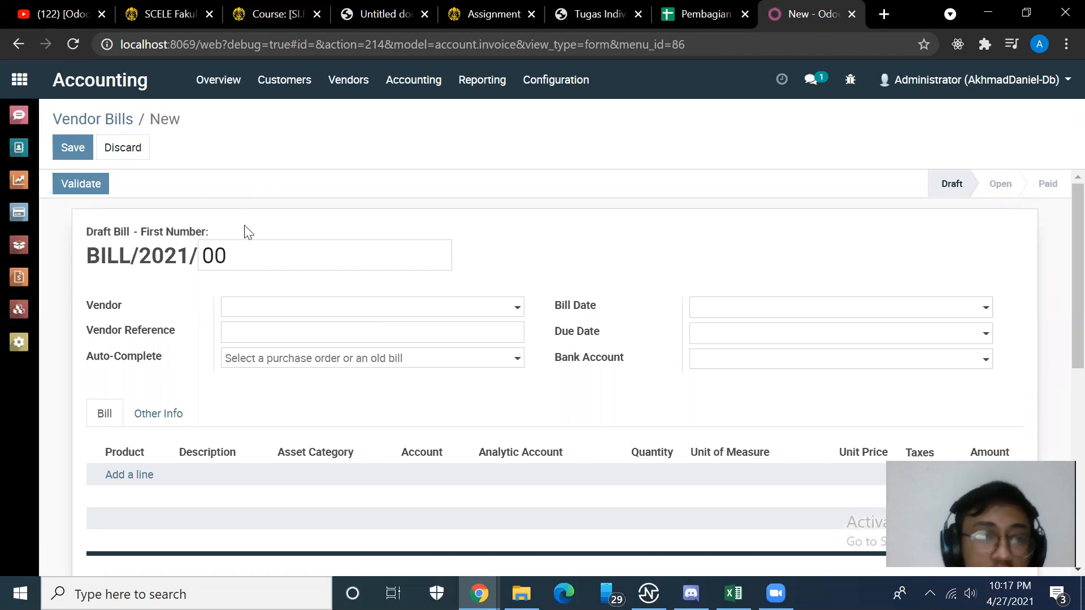
pyautogui.write('Da')
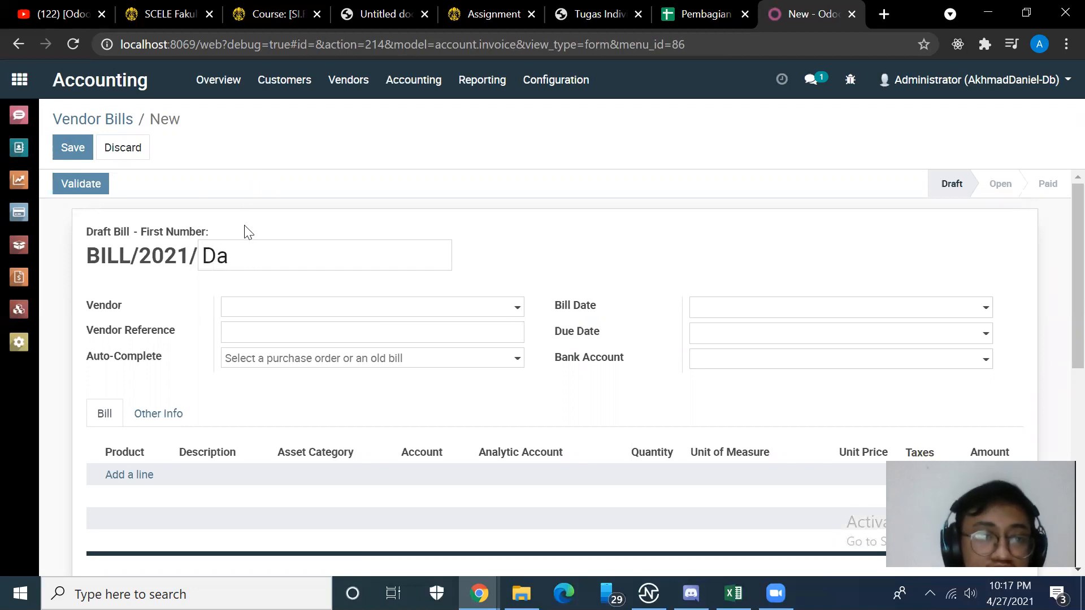
pyautogui.write('ging')
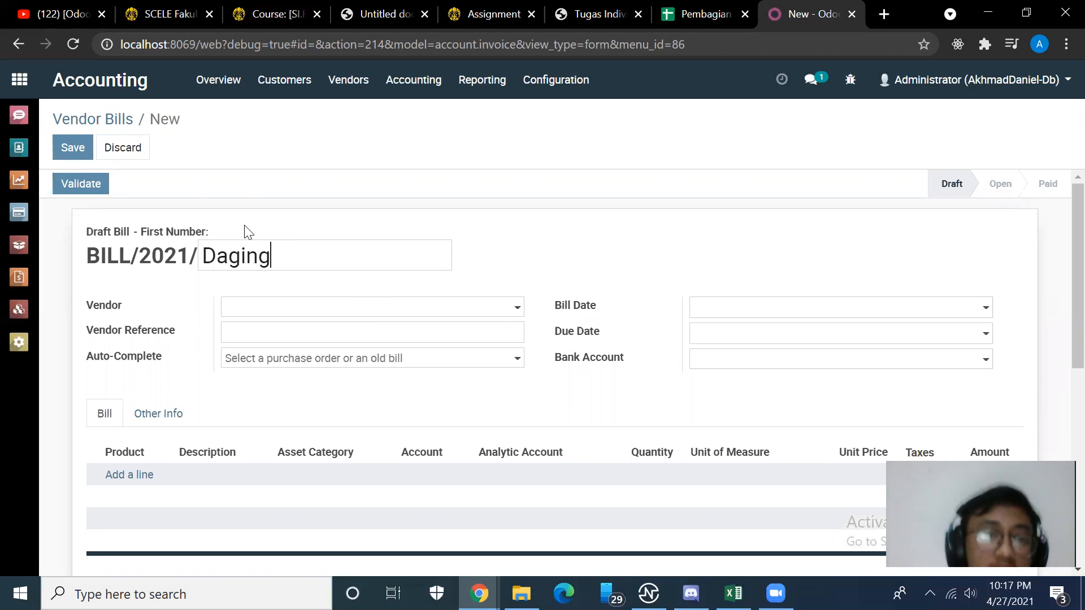
# Select the sixth suggested vendor for the bill and check the auto-complete and bank account options.
pyautogui.click(343, 310)
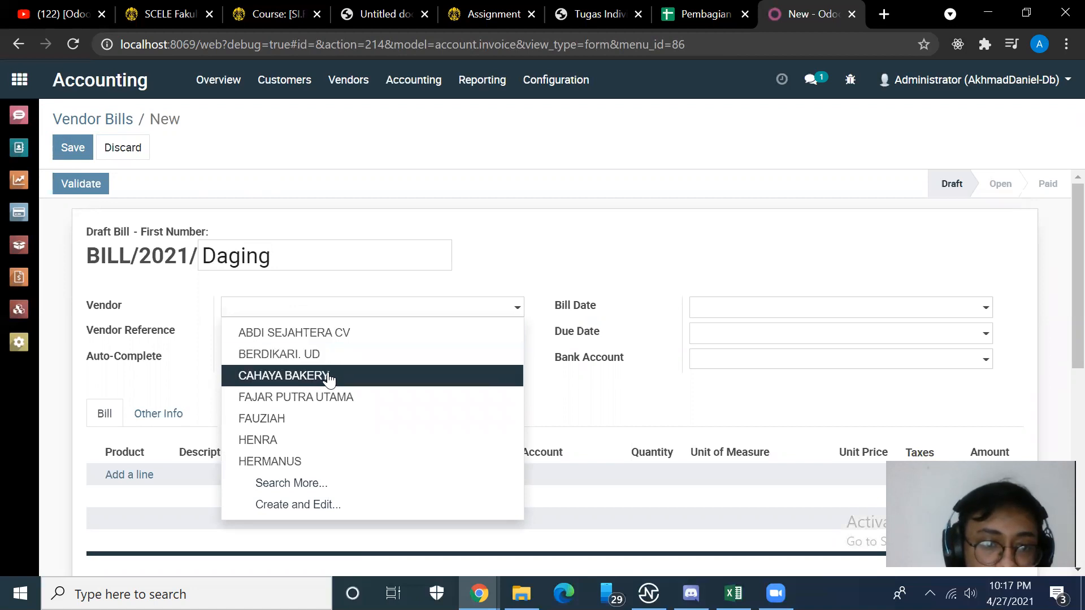
pyautogui.click(295, 440)
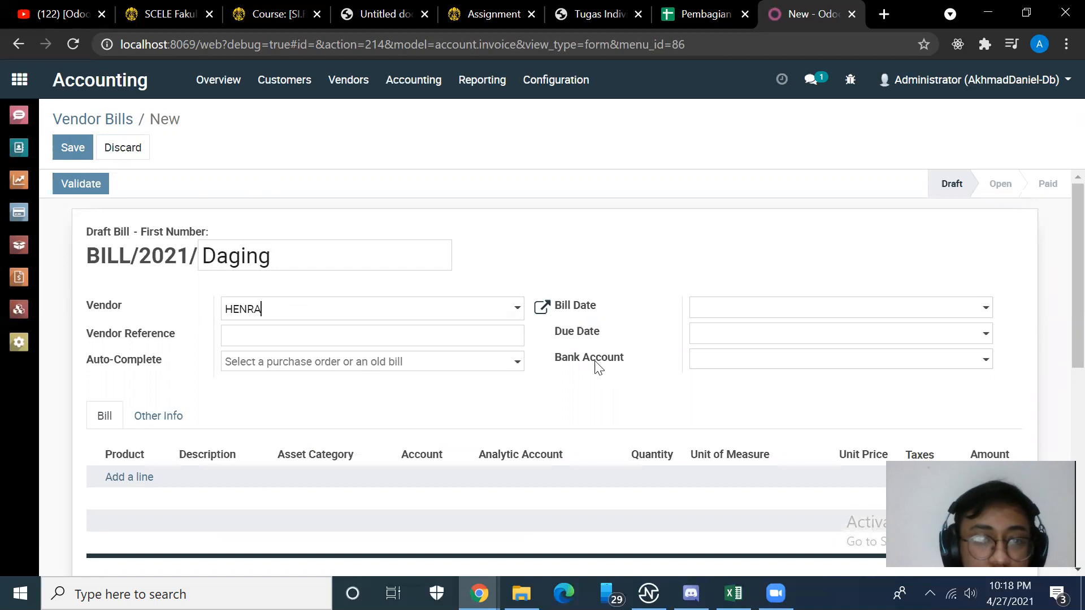
pyautogui.click(493, 369)
pyautogui.click(515, 362)
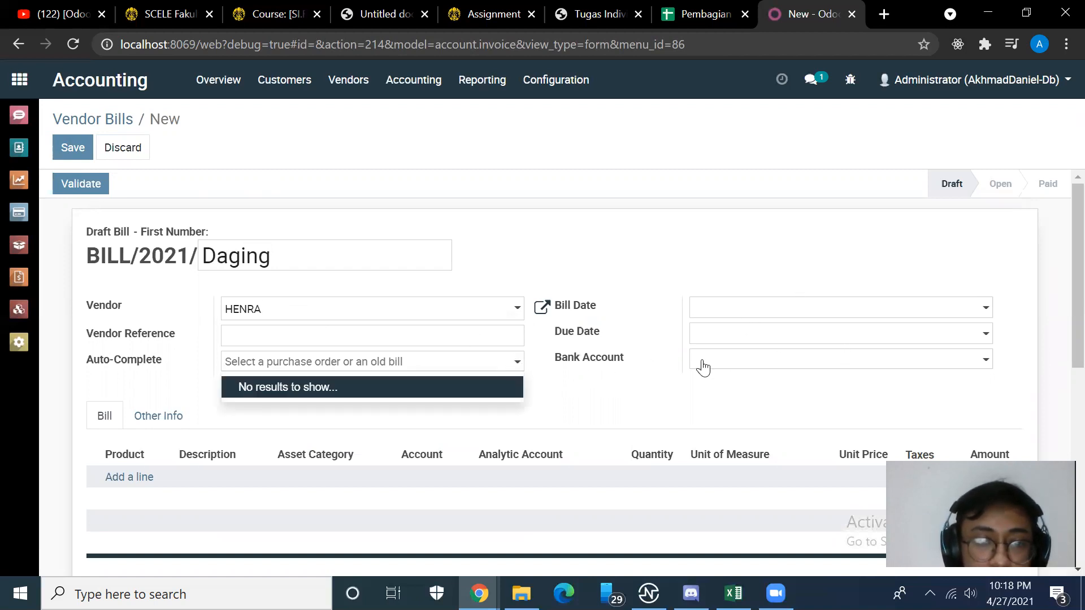
pyautogui.click(976, 365)
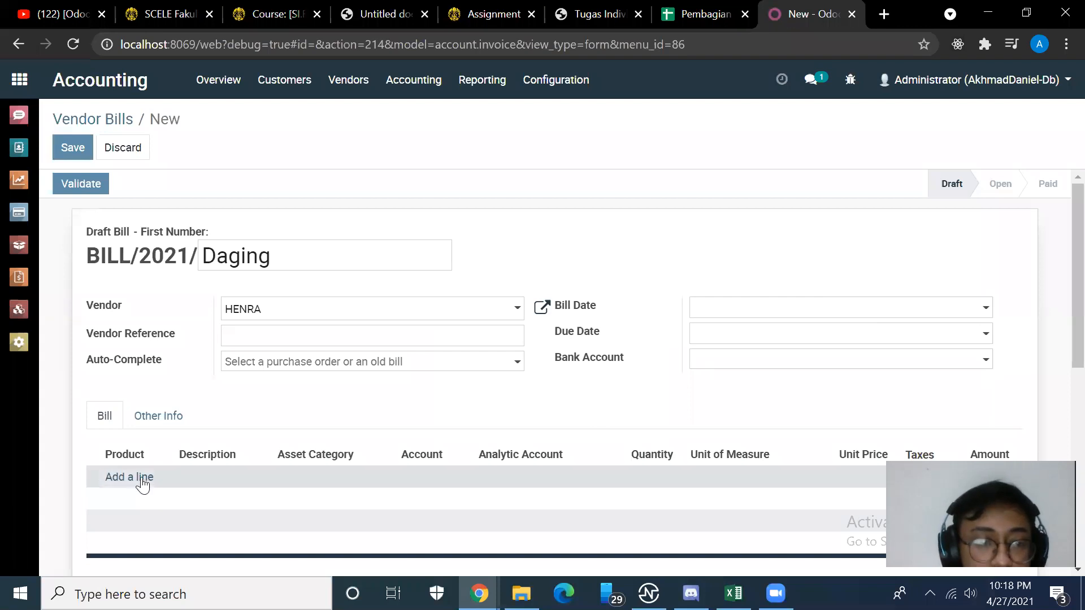
# Add a bill line described as Daging A5 with a unit price of 5000000.
pyautogui.click(220, 481)
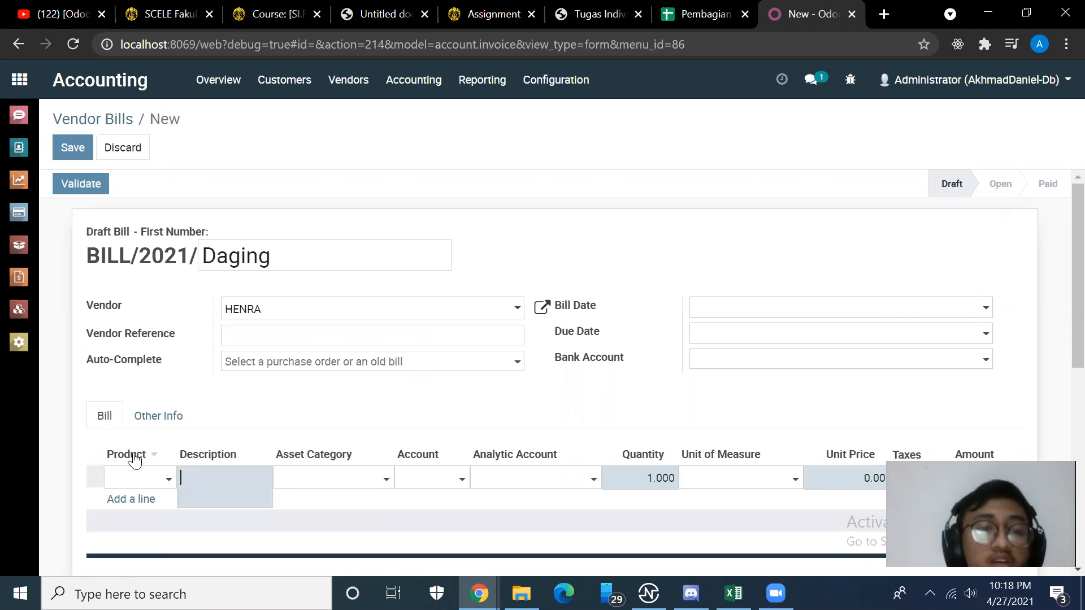
pyautogui.write('Daging A5')
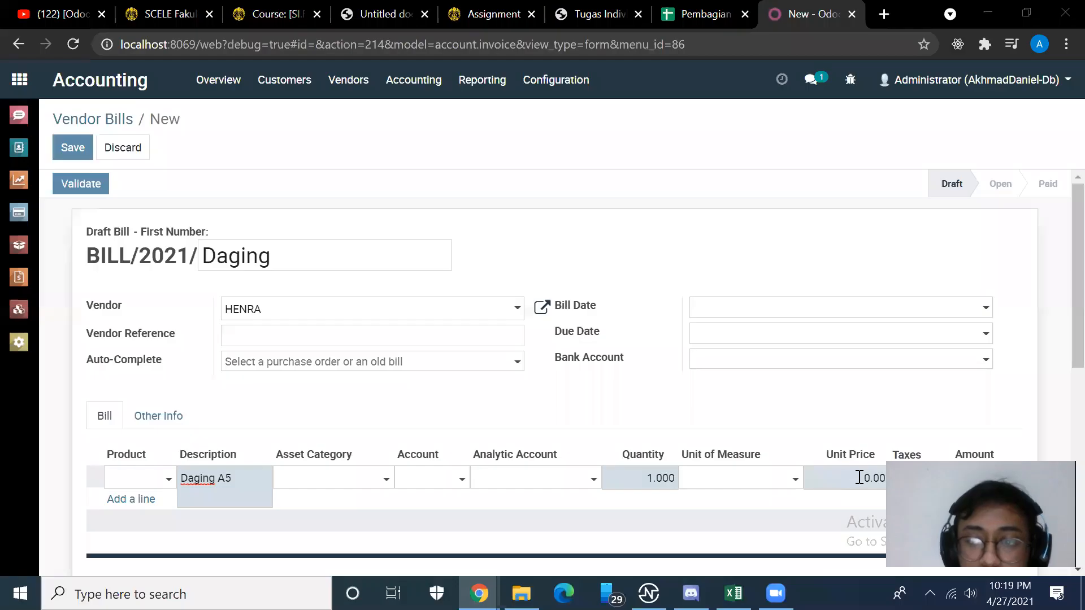
pyautogui.click(859, 478)
pyautogui.press('BackSpace')
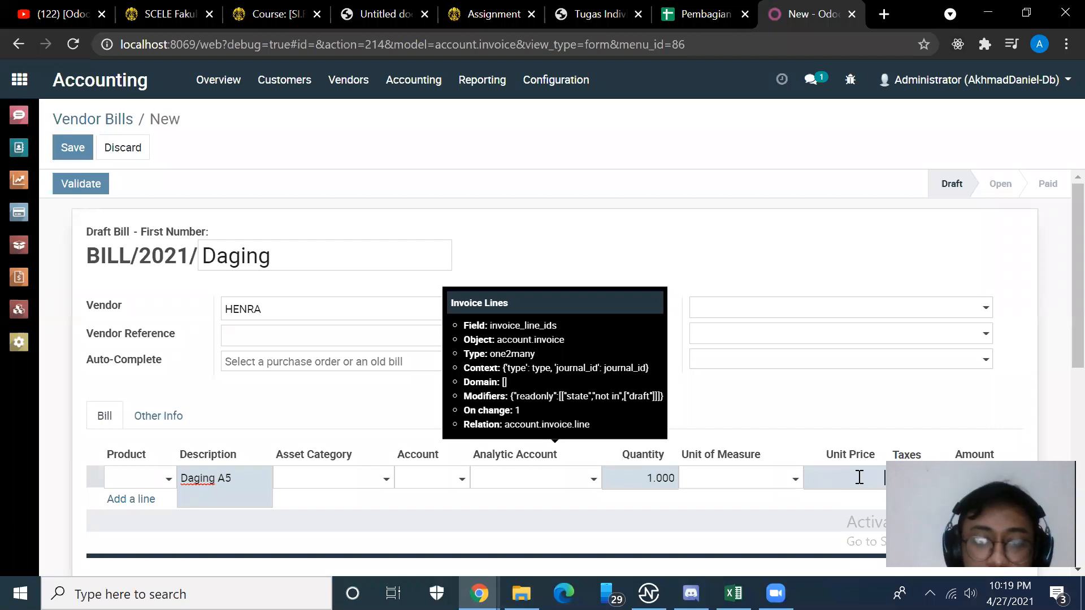
pyautogui.write('5')
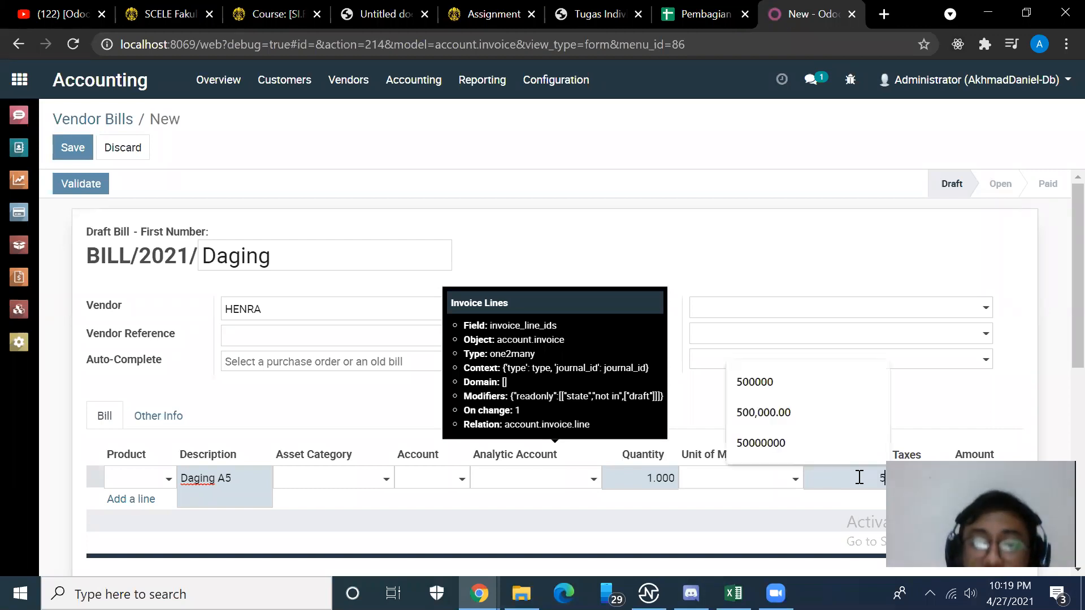
pyautogui.write('000000')
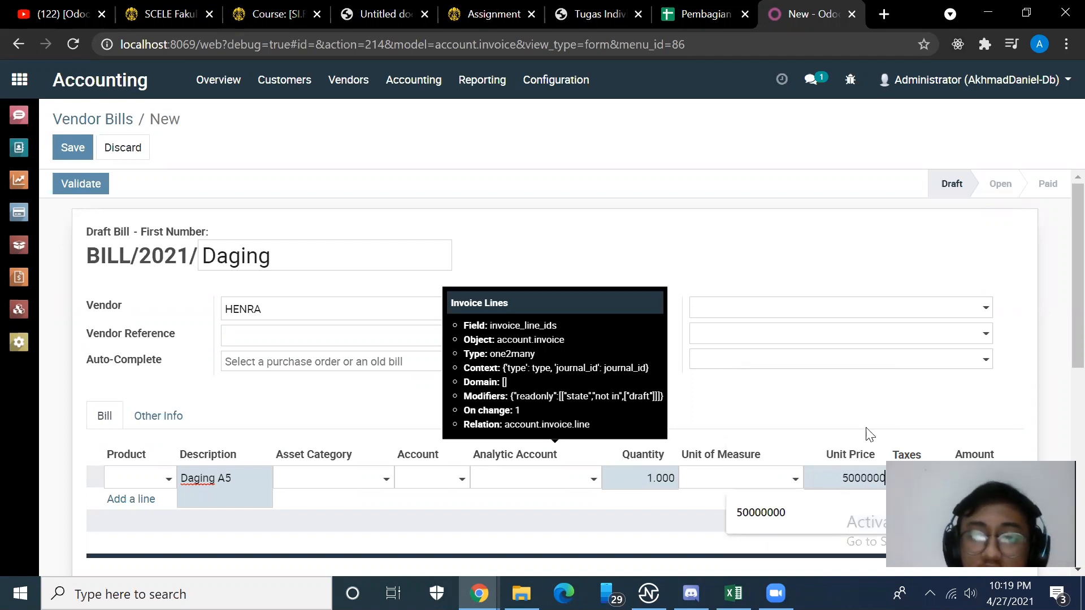
pyautogui.scroll(-2, 1058, 339)
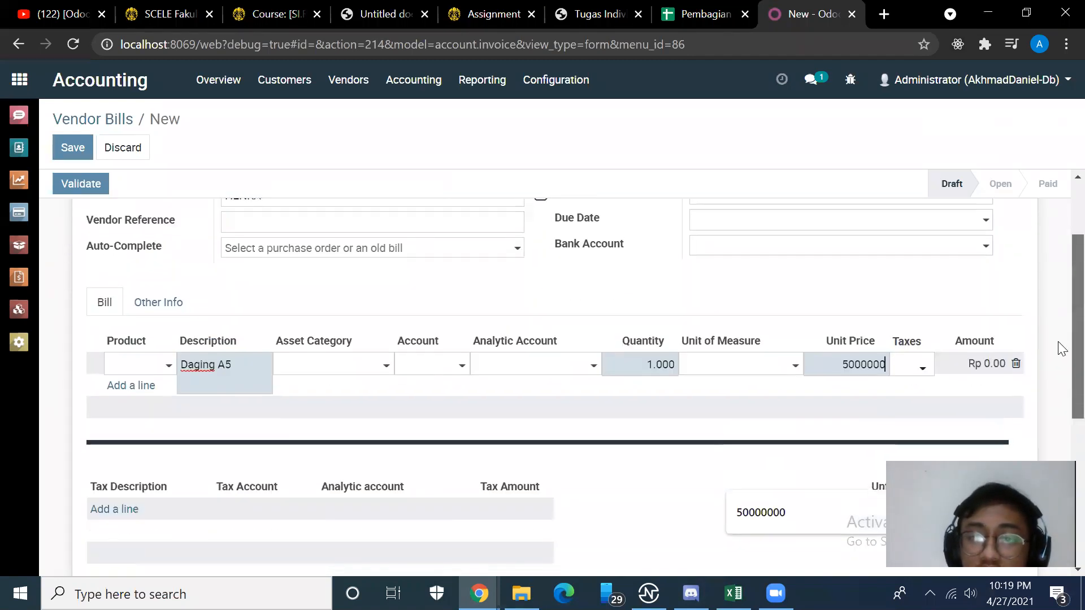
pyautogui.click(879, 309)
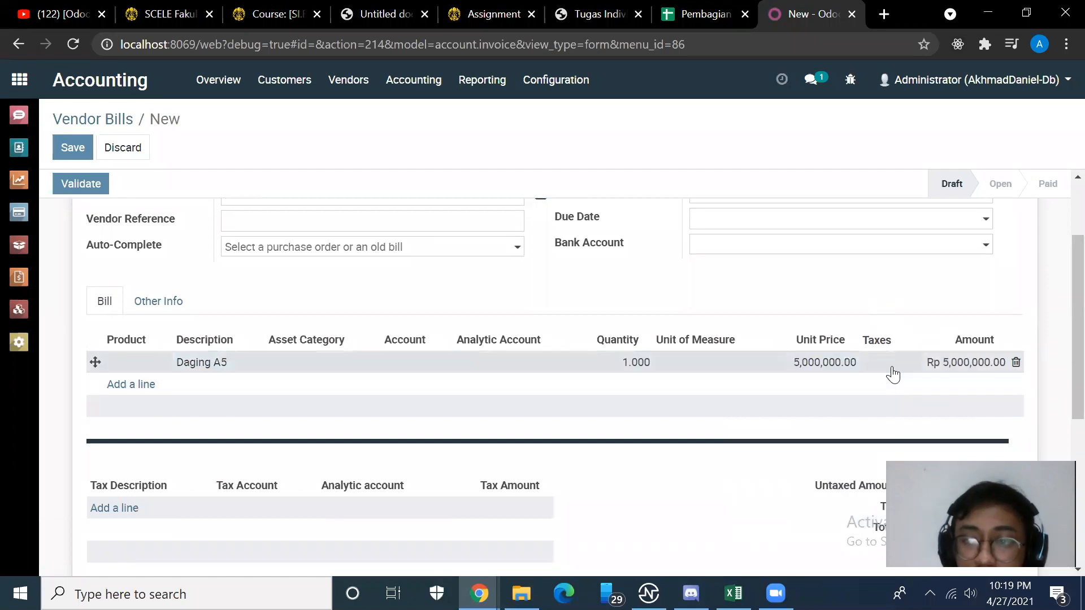
# Review the bill's totals and try to save the vendor bill.
pyautogui.scroll(-3, 973, 387)
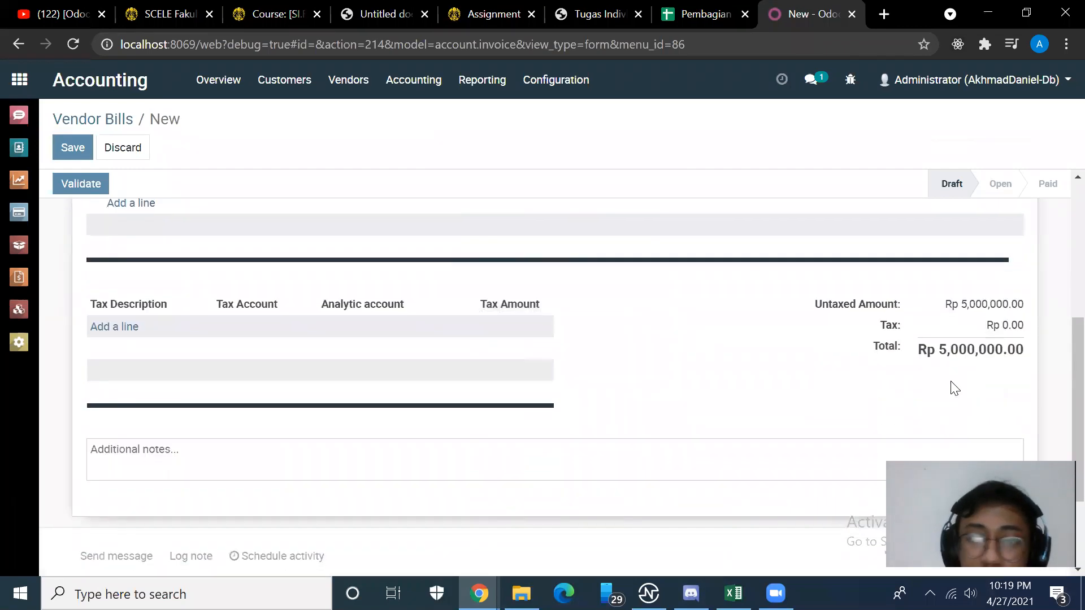
pyautogui.scroll(3, 576, 343)
pyautogui.scroll(2, 576, 343)
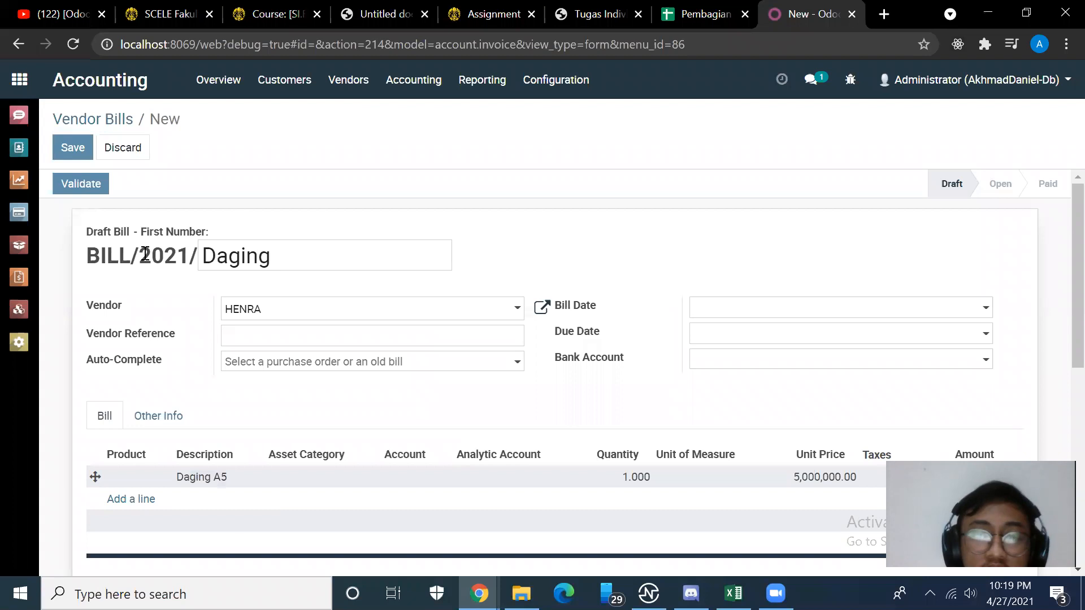
pyautogui.click(68, 150)
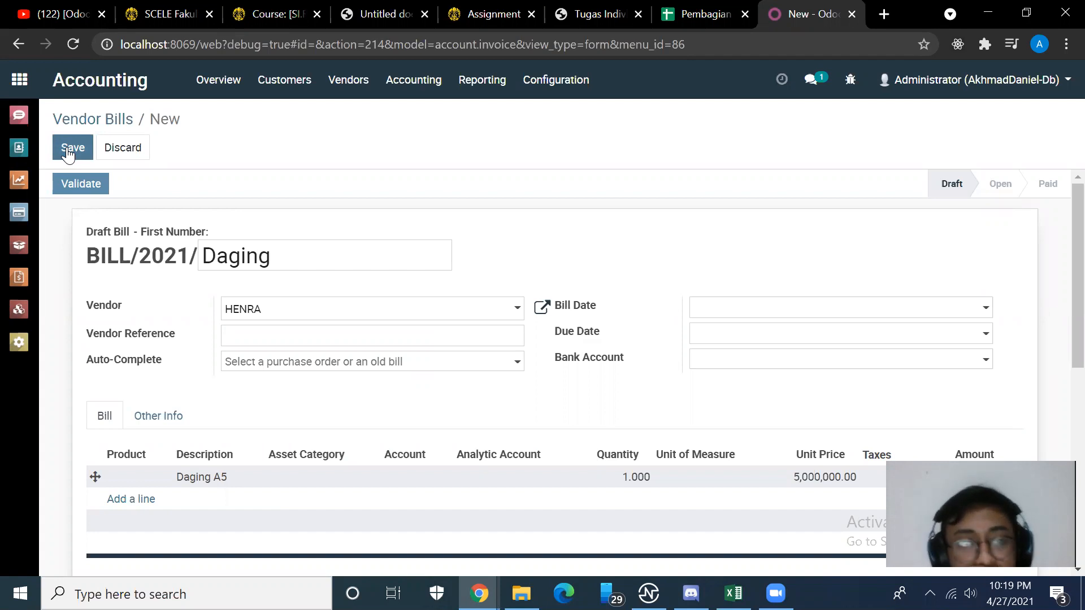
pyautogui.click(67, 147)
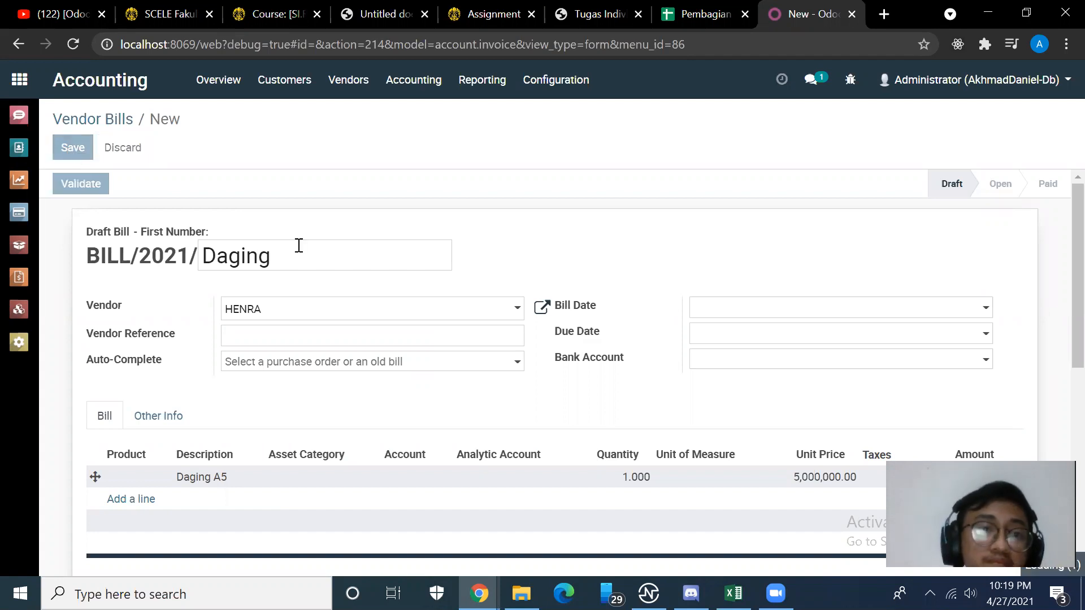
pyautogui.click(289, 204)
pyautogui.scroll(-4, 542, 359)
pyautogui.scroll(3, 544, 359)
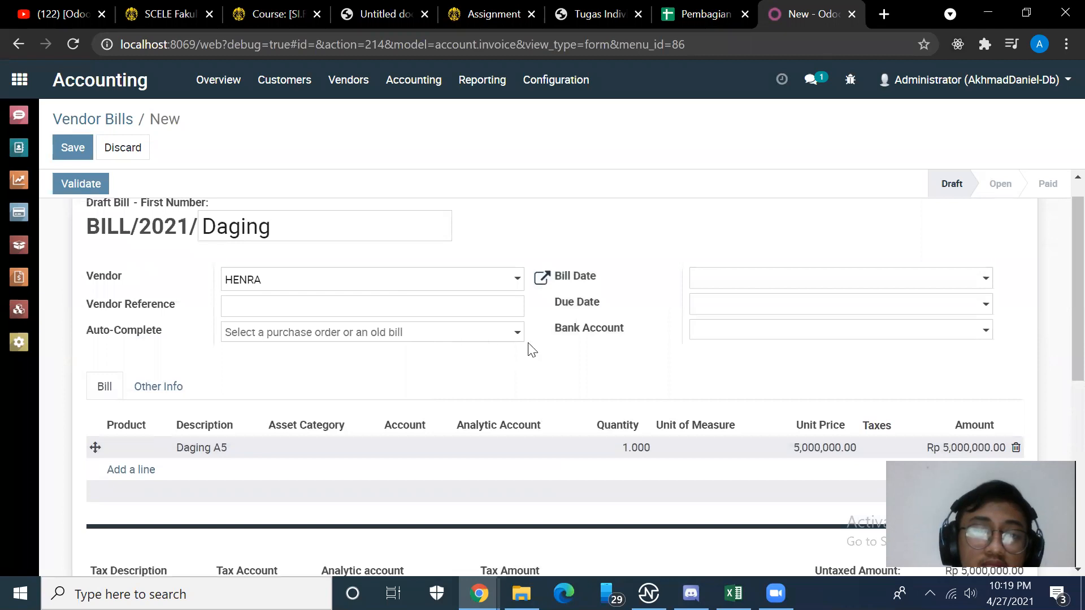
# Assign the Daging asset category with account 1-130001 Persediaan Daging to the Daging A5 line and save the bill.
pyautogui.click(792, 310)
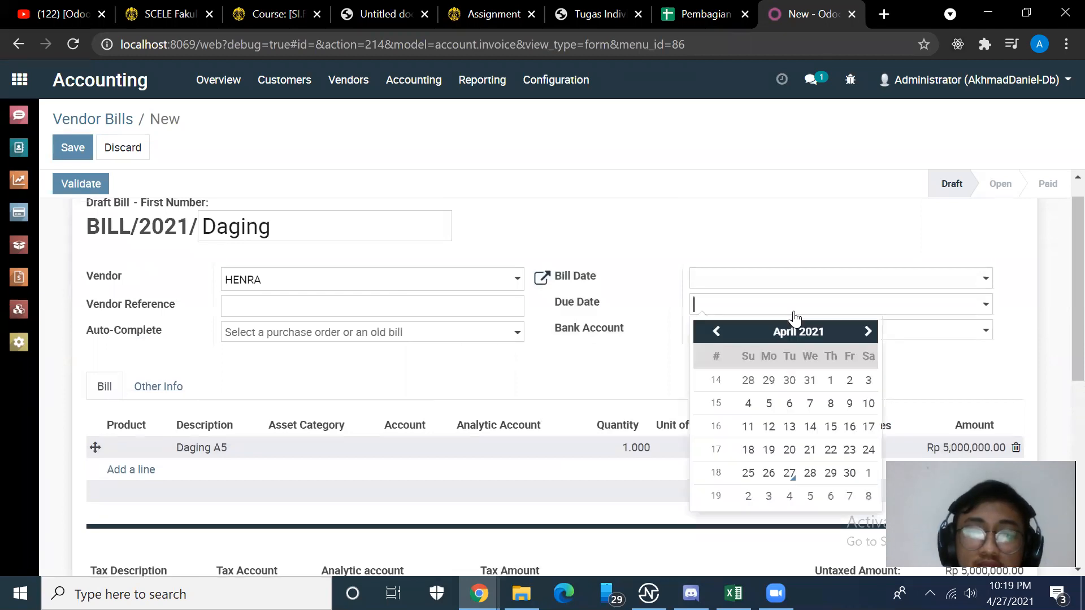
pyautogui.click(939, 328)
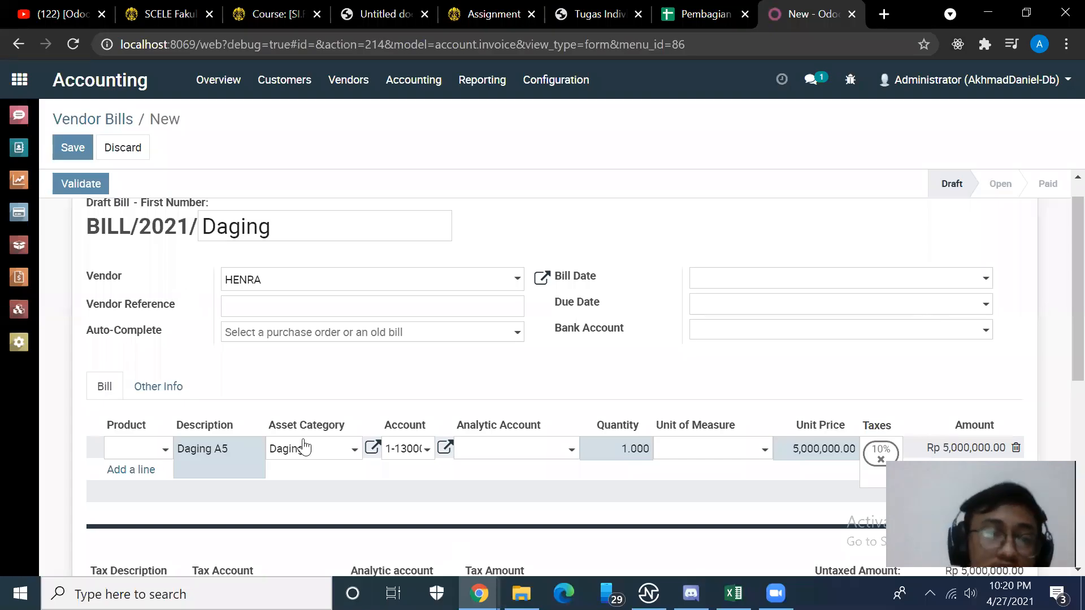
pyautogui.click(63, 149)
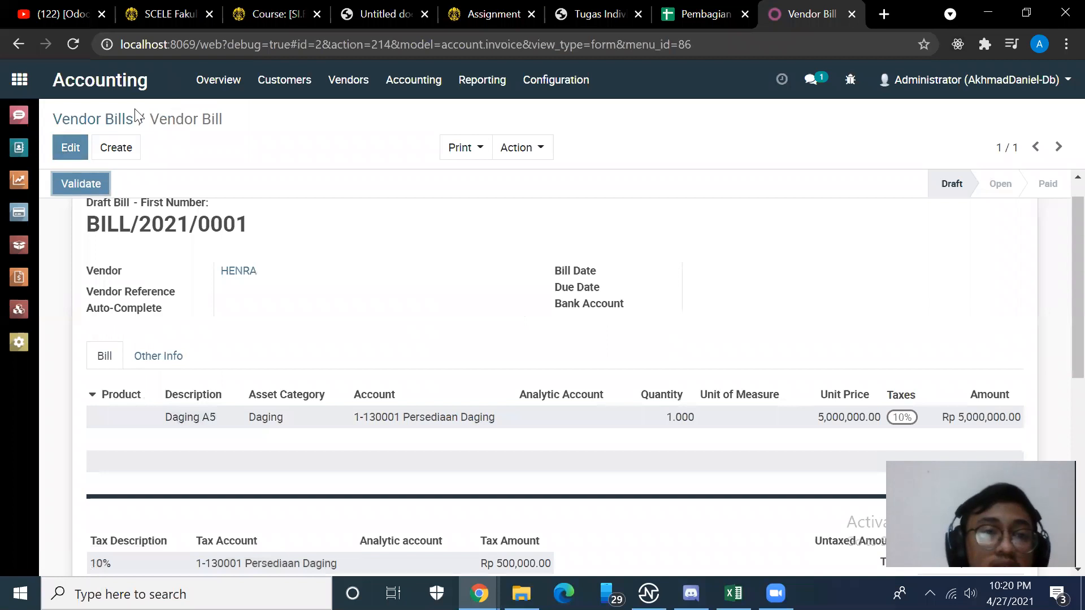
# Open the assets list to check whether the Daging A5 asset has been created.
pyautogui.click(413, 82)
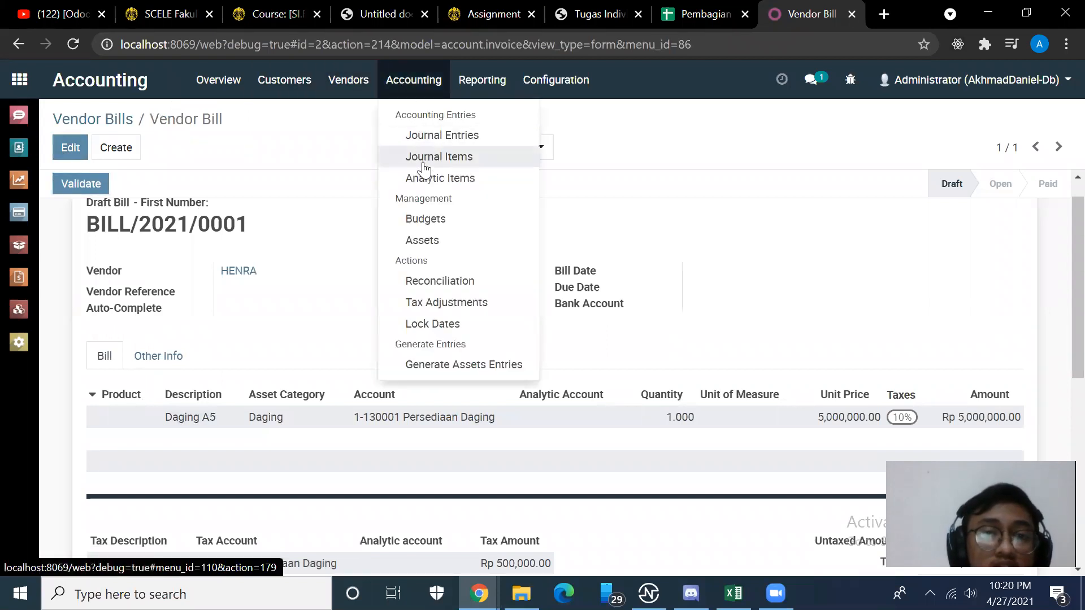
pyautogui.click(427, 239)
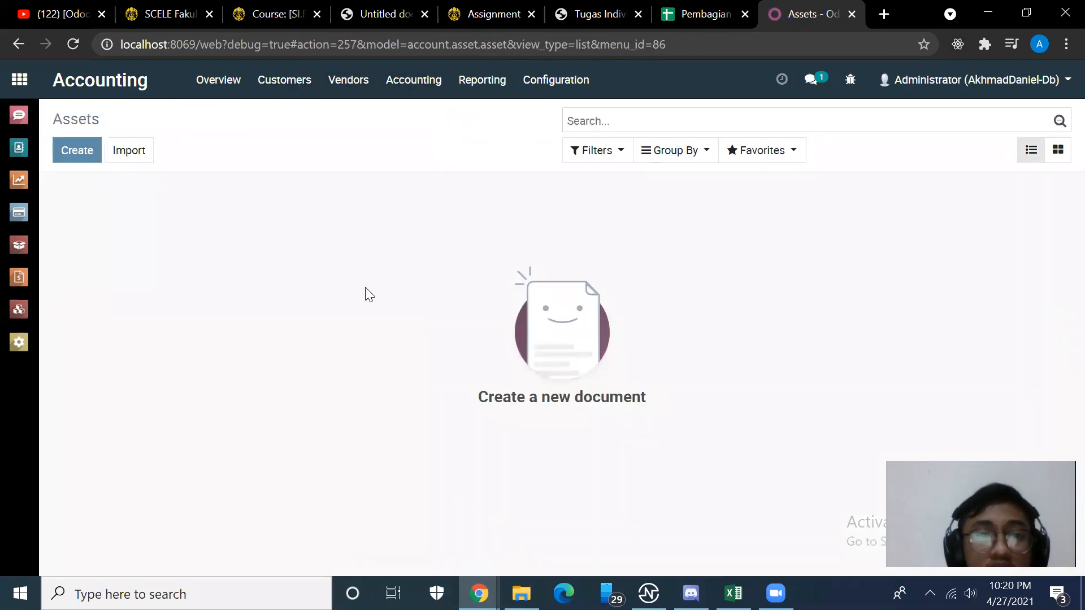
pyautogui.click(390, 86)
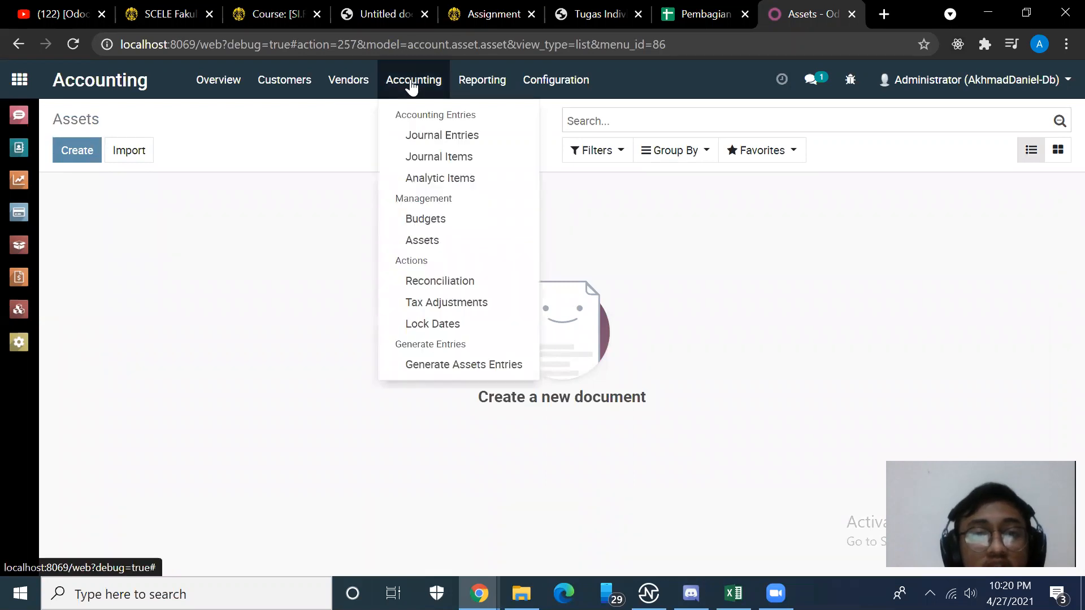
# Reopen the draft vendor bill for editing and remove the 10% tax from the Daging A5 line.
pyautogui.click(350, 82)
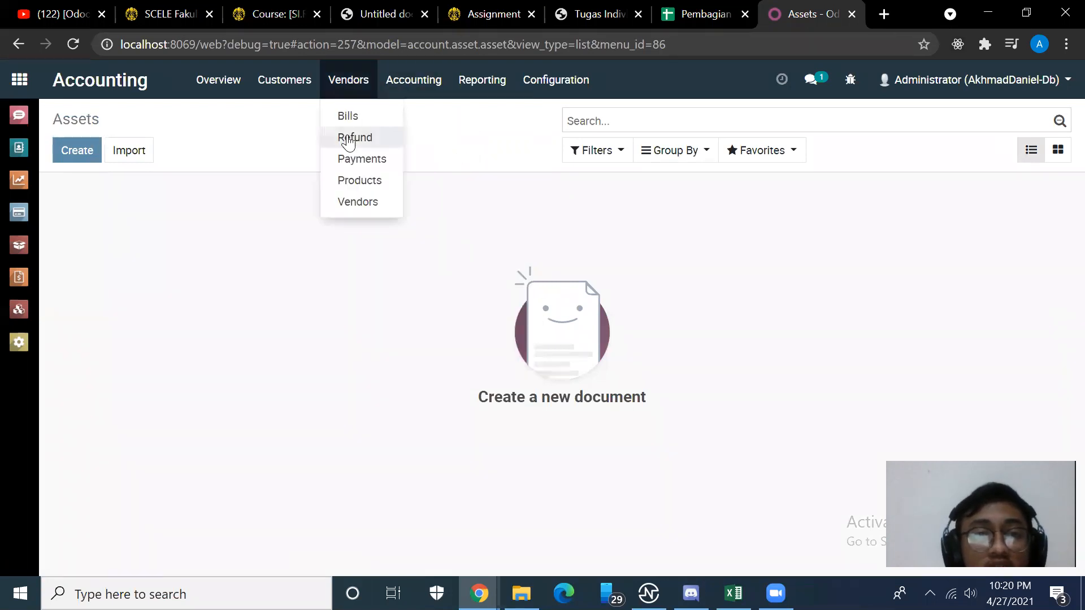
pyautogui.click(339, 114)
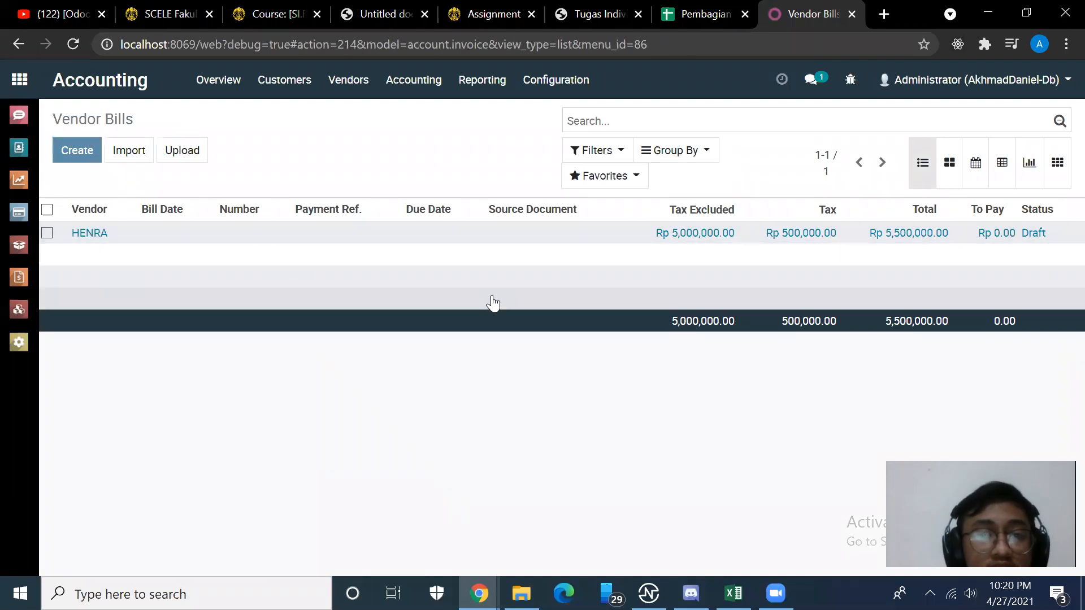
pyautogui.click(299, 234)
pyautogui.scroll(-1, 455, 288)
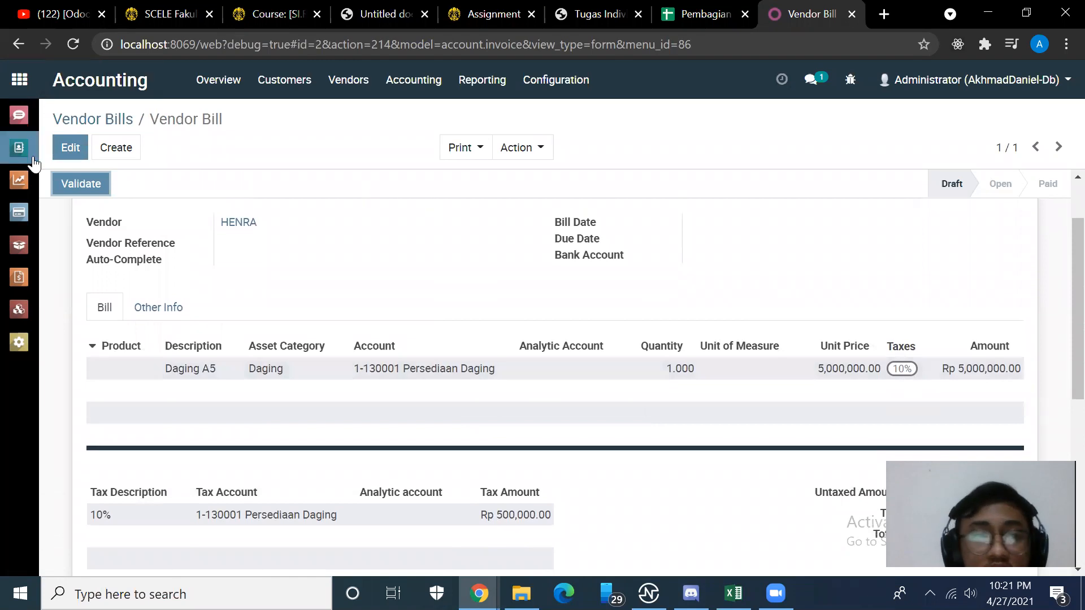
pyautogui.click(69, 147)
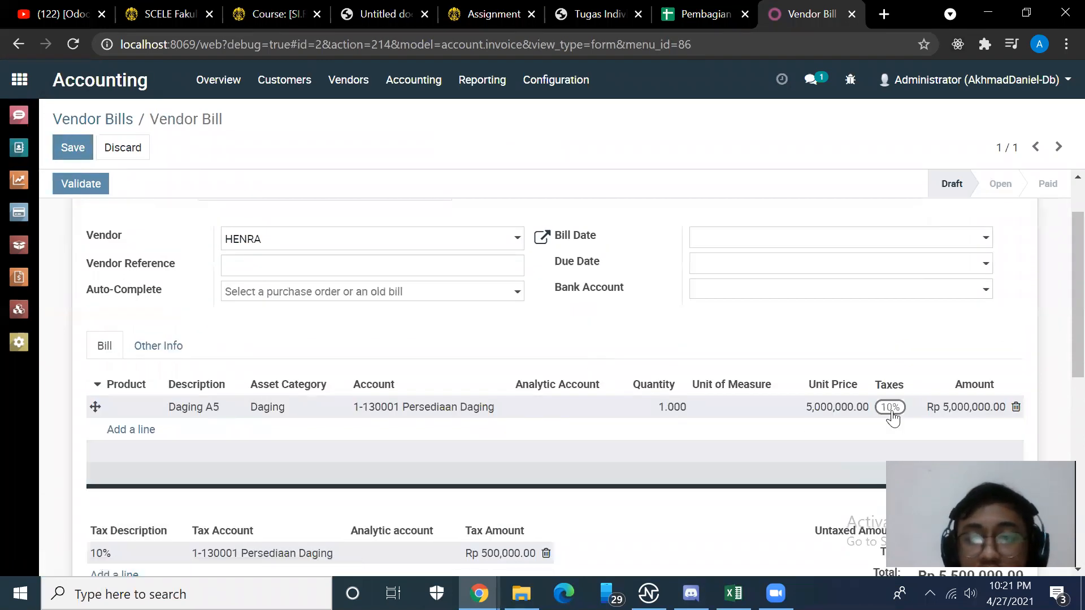
pyautogui.scroll(-1, 893, 418)
pyautogui.click(894, 364)
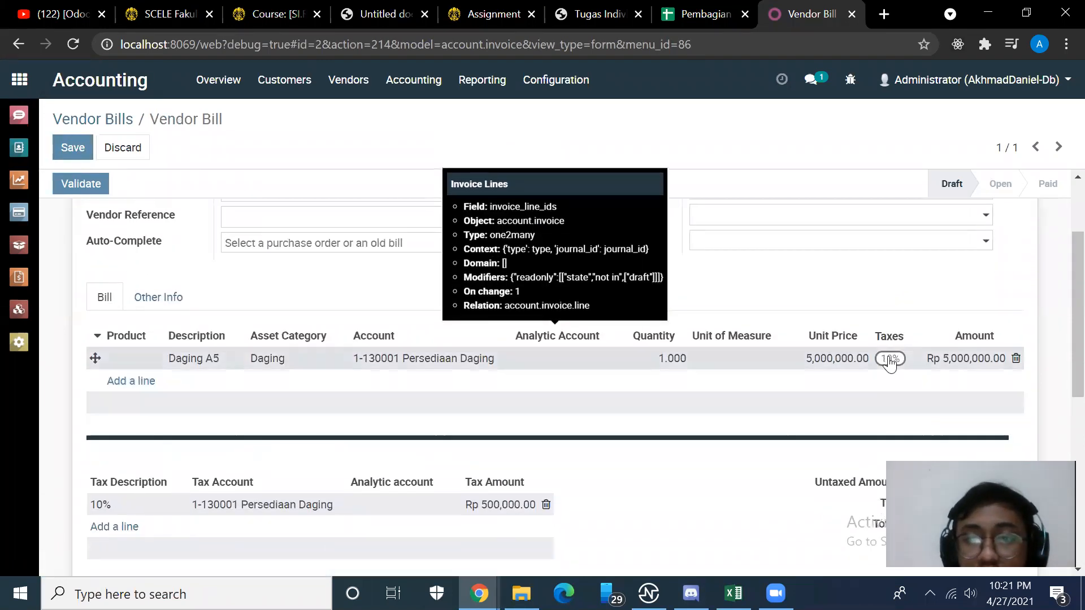
pyautogui.click(893, 371)
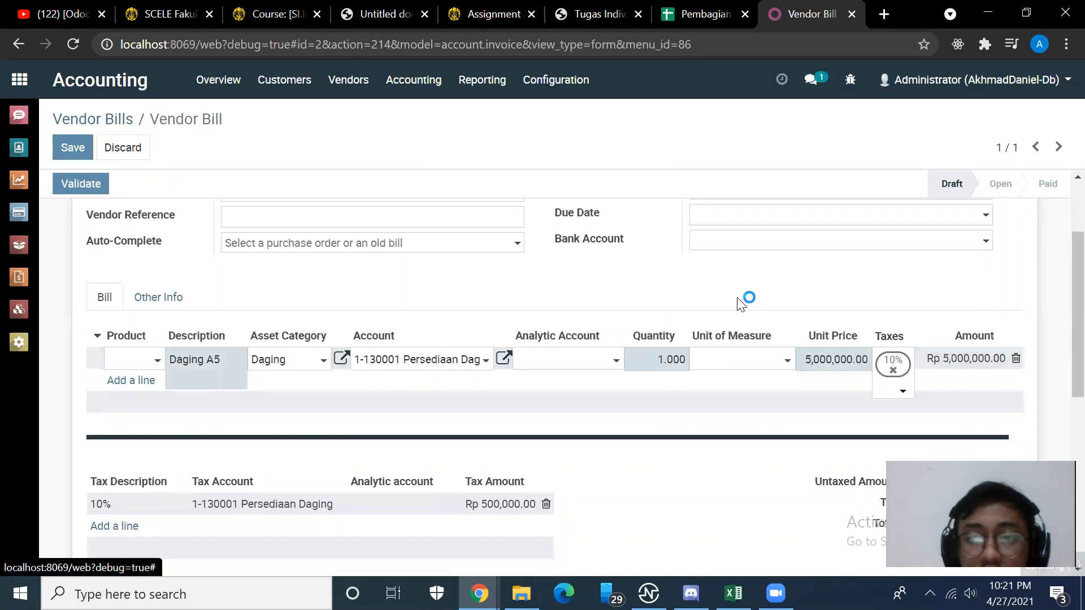
# Validate the vendor bill, review its details, and save it.
pyautogui.scroll(3, 172, 202)
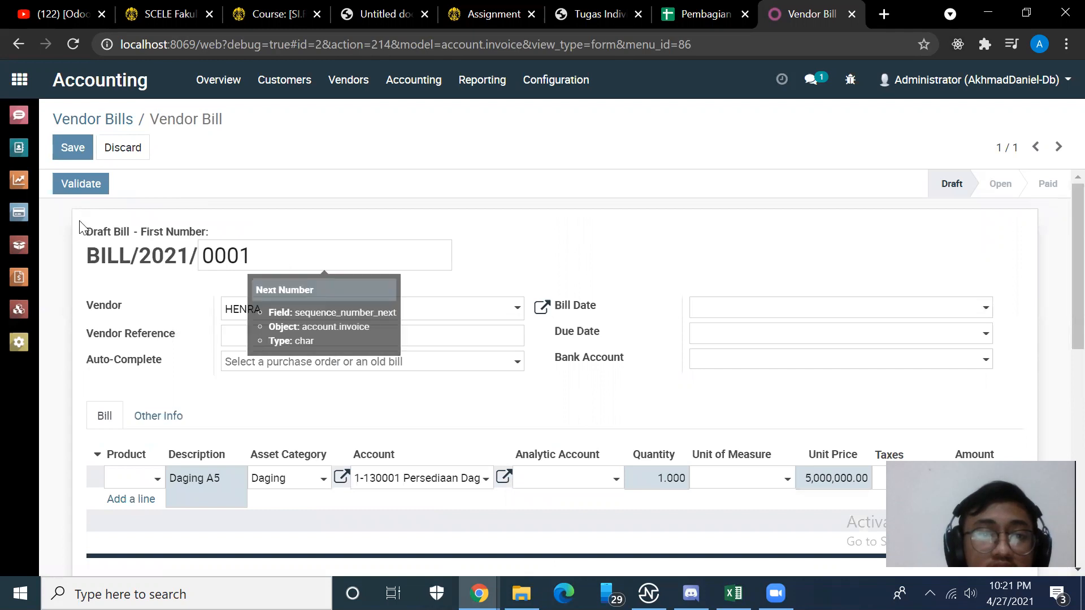
pyautogui.click(79, 185)
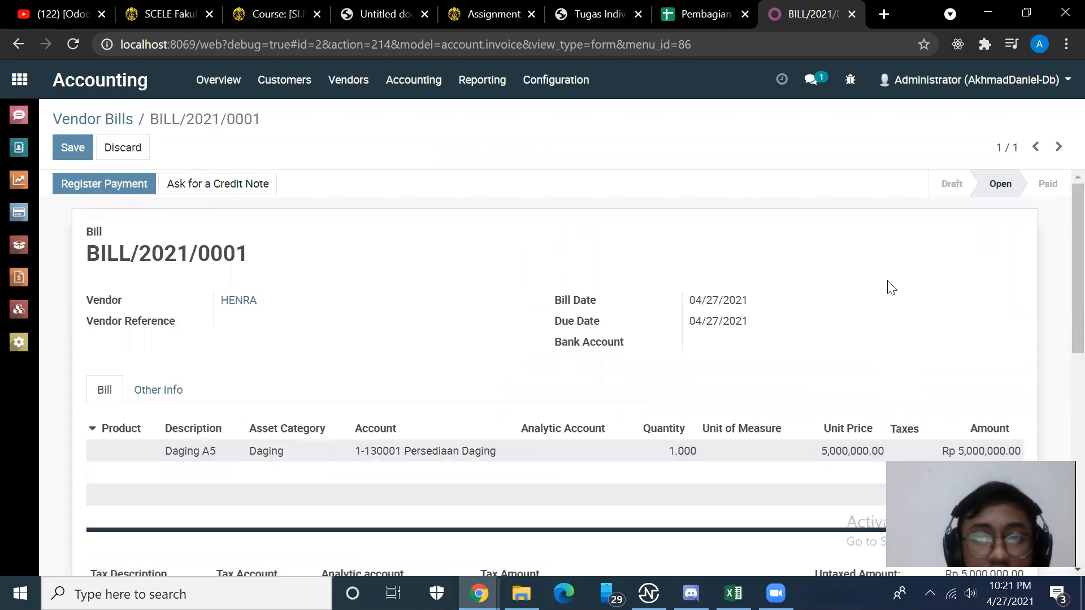
pyautogui.scroll(-4, 622, 350)
pyautogui.scroll(4, 622, 351)
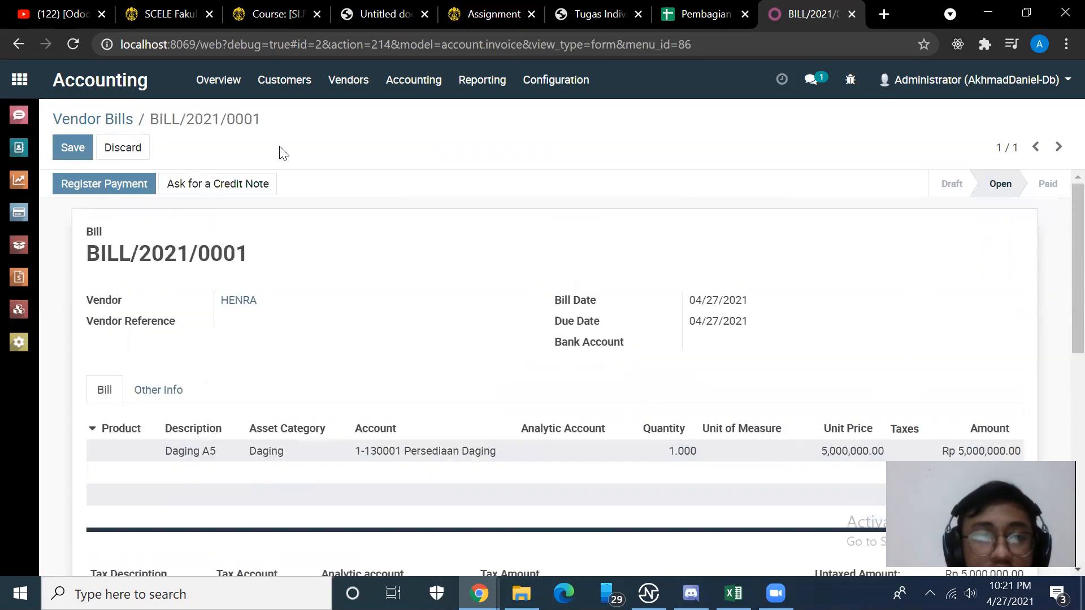
pyautogui.click(82, 147)
# Open the Daging A5 asset from the assets list for editing and set its salvage value to Rp20,000.
pyautogui.click(410, 80)
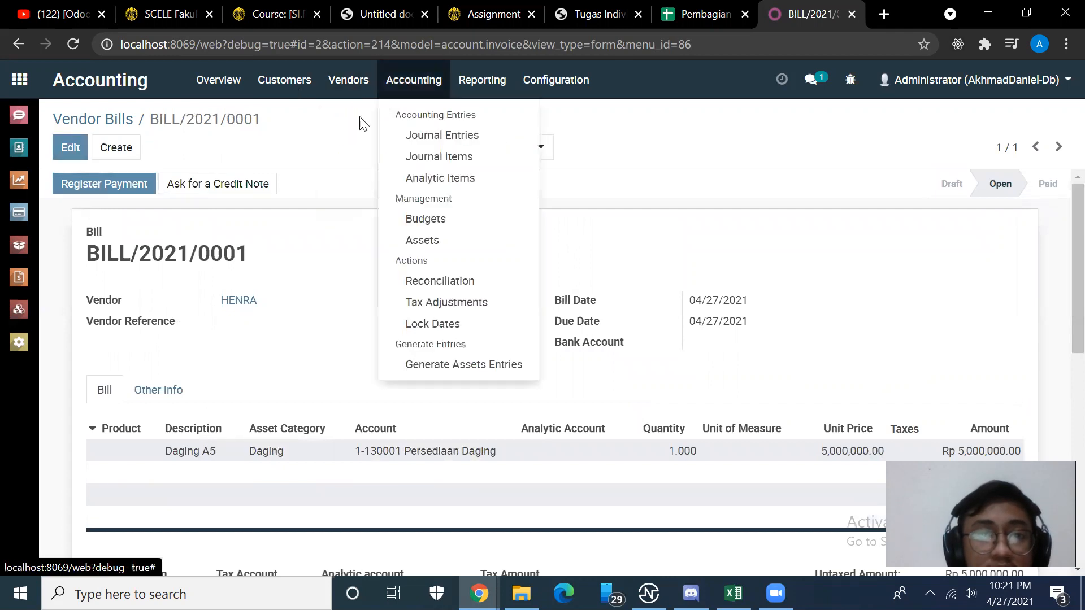
pyautogui.click(432, 240)
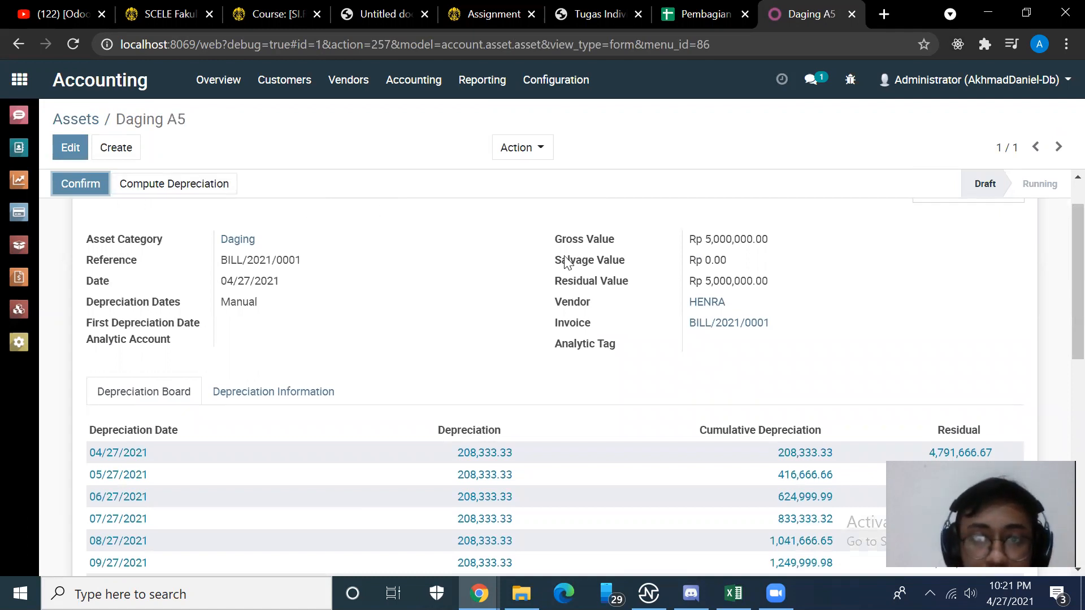
pyautogui.click(67, 149)
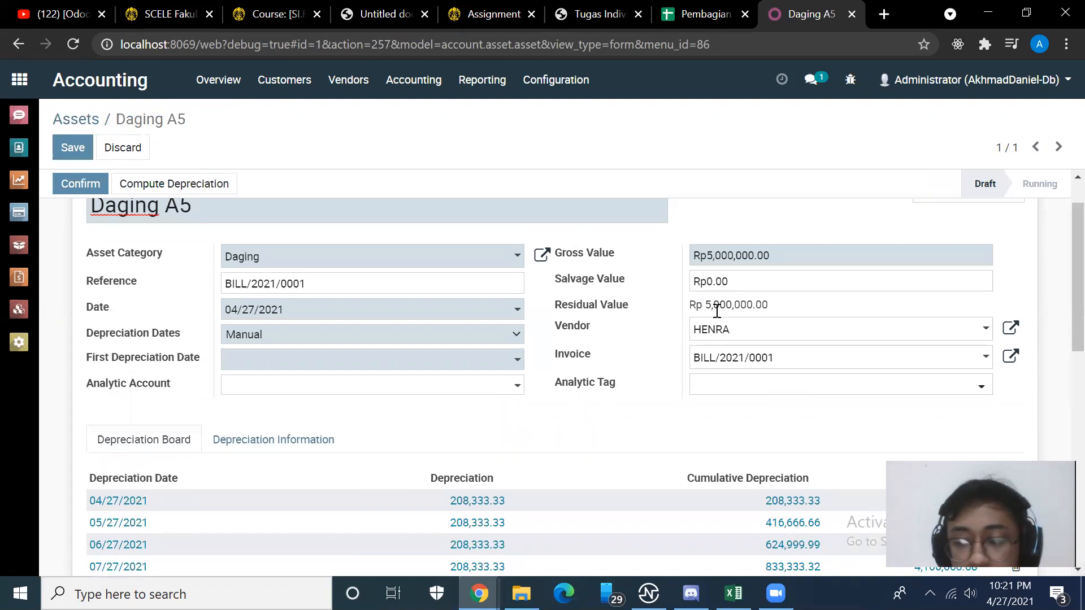
pyautogui.click(730, 283)
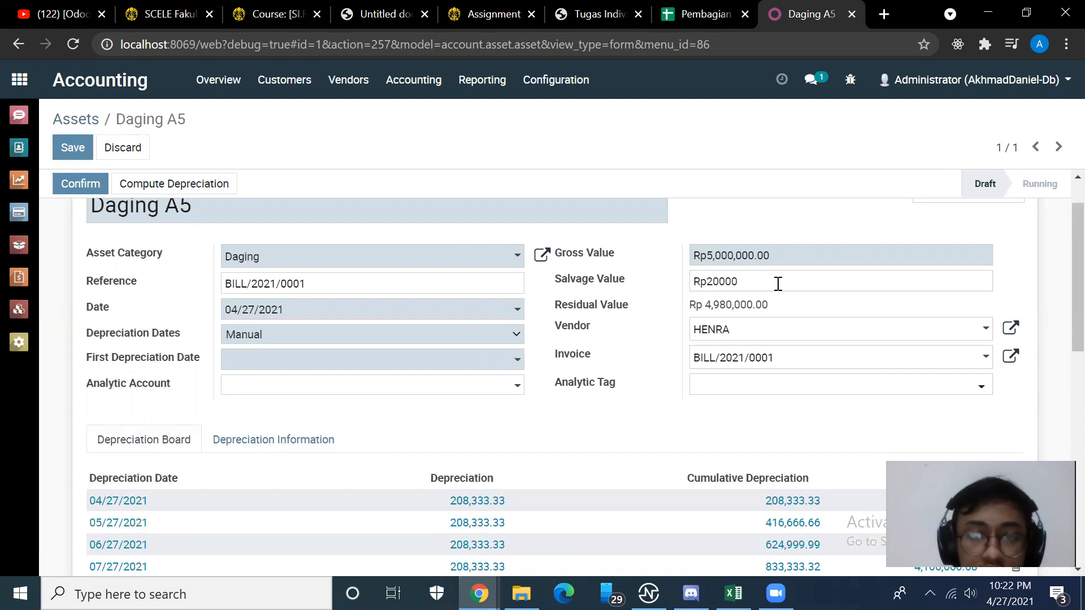
# Set the asset's first depreciation date to 04/01/2021, save it, and review the recalculated depreciation board.
pyautogui.click(399, 364)
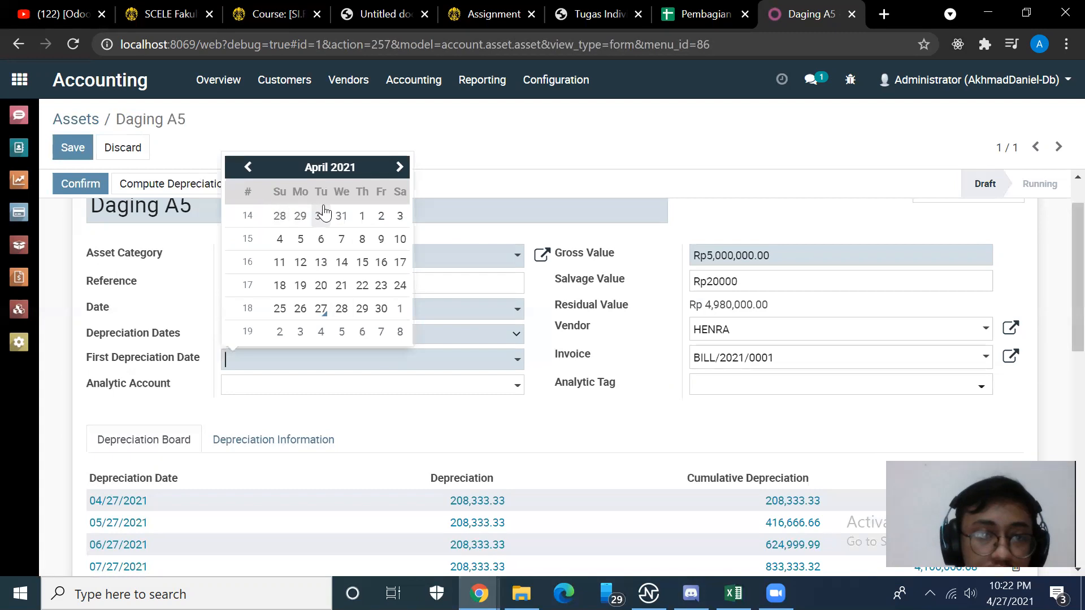
pyautogui.click(361, 216)
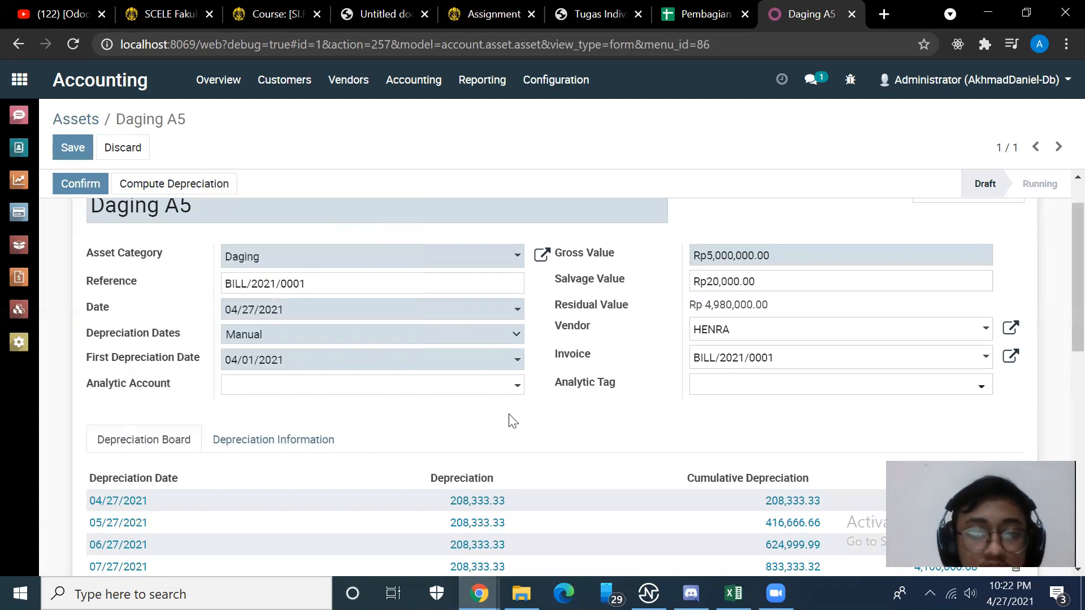
pyautogui.scroll(-2, 684, 409)
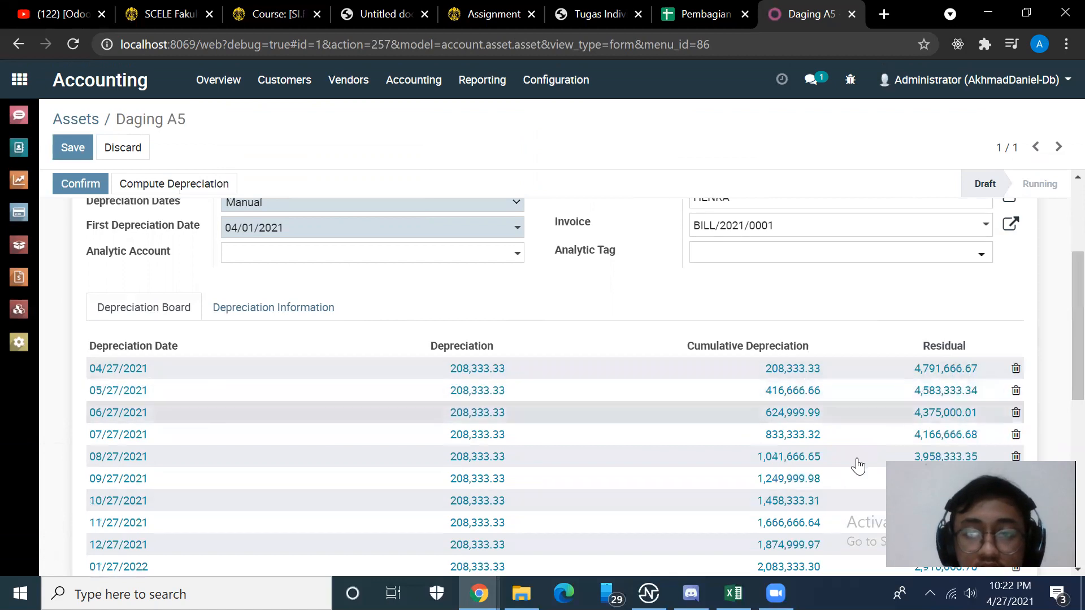
pyautogui.scroll(-2, 857, 465)
pyautogui.scroll(5, 671, 322)
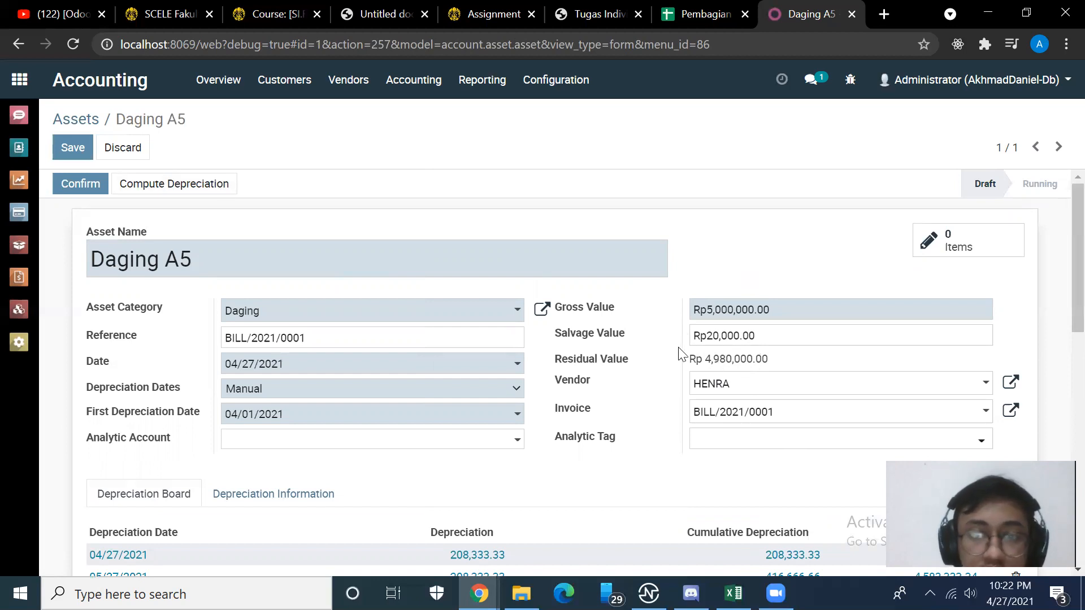
pyautogui.click(80, 154)
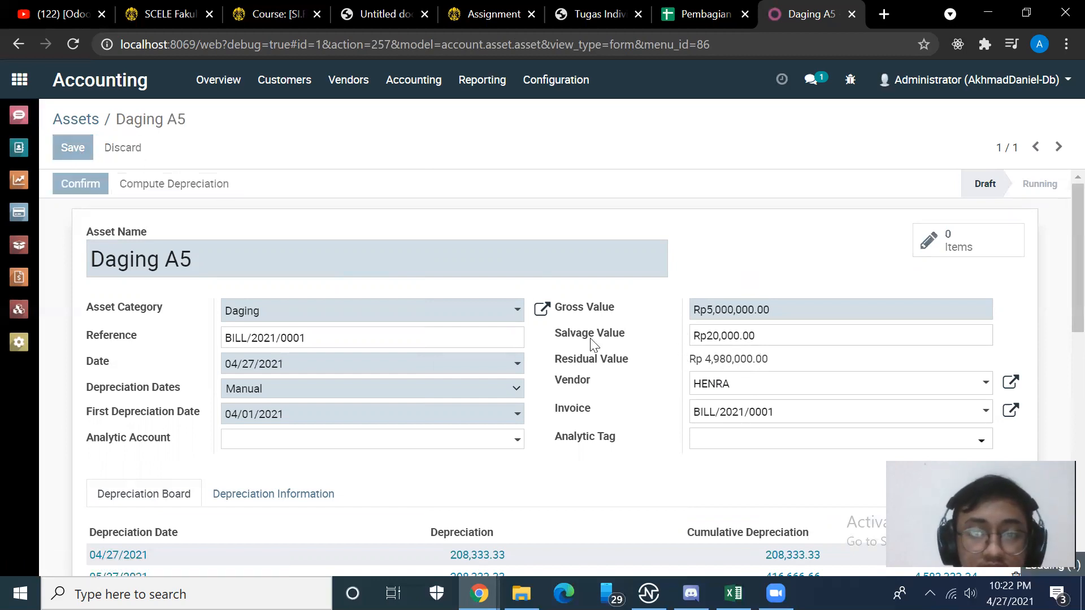
pyautogui.scroll(-5, 726, 391)
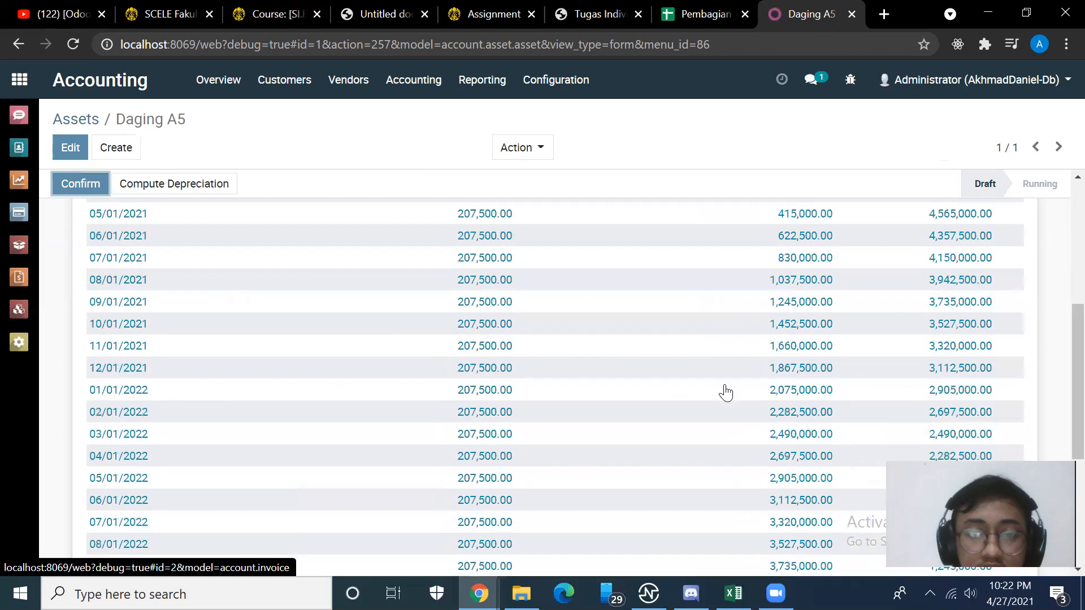
pyautogui.scroll(3, 726, 391)
pyautogui.scroll(3, 726, 391)
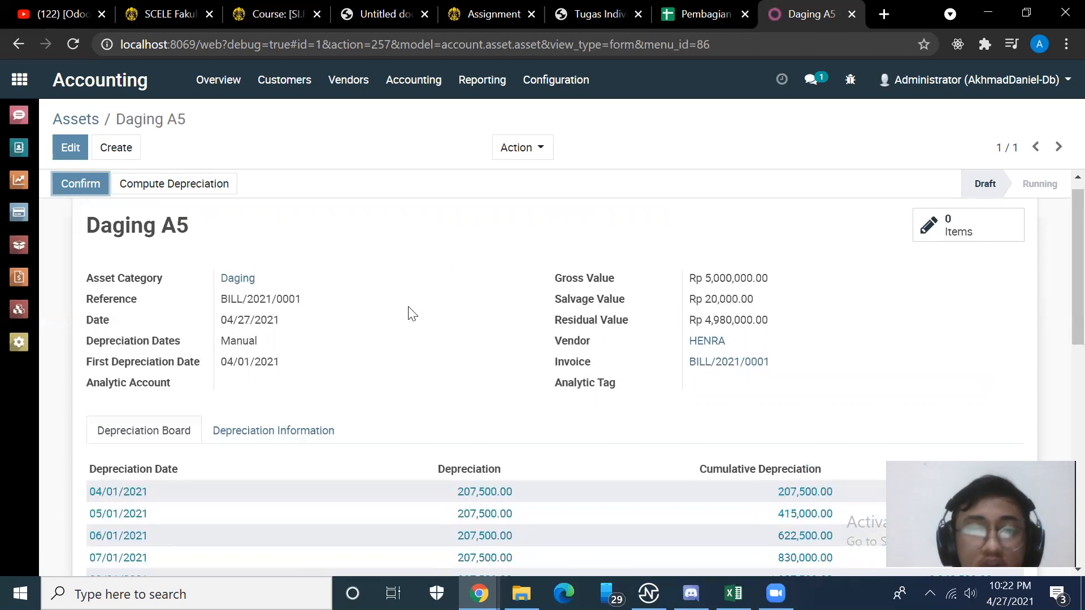
# Reopen the Daging A5 asset for editing, change its salvage value to Rp 200,000, and save it.
pyautogui.click(62, 147)
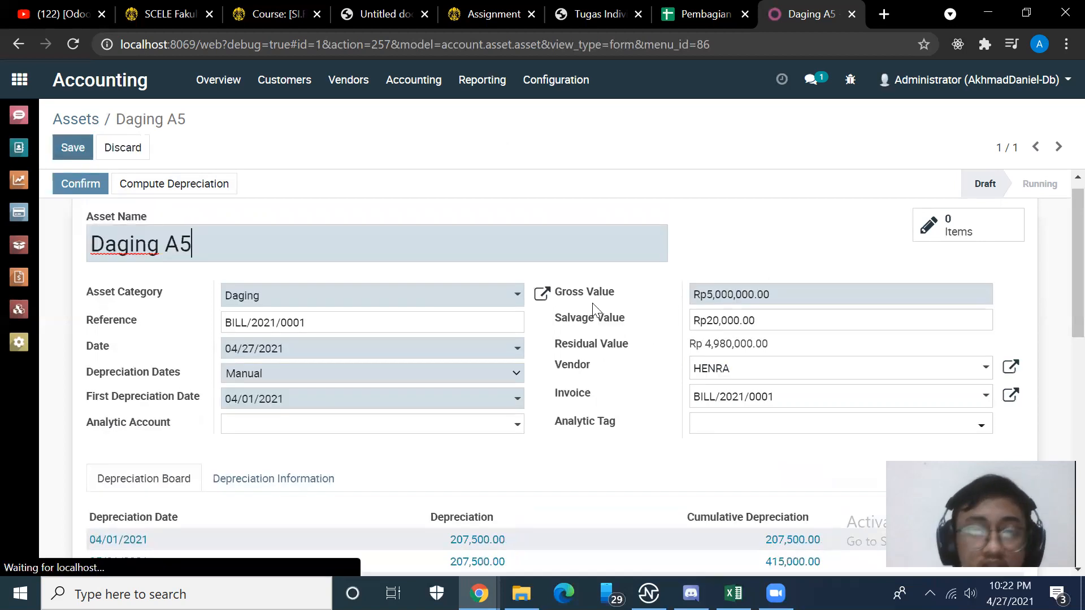
pyautogui.click(747, 321)
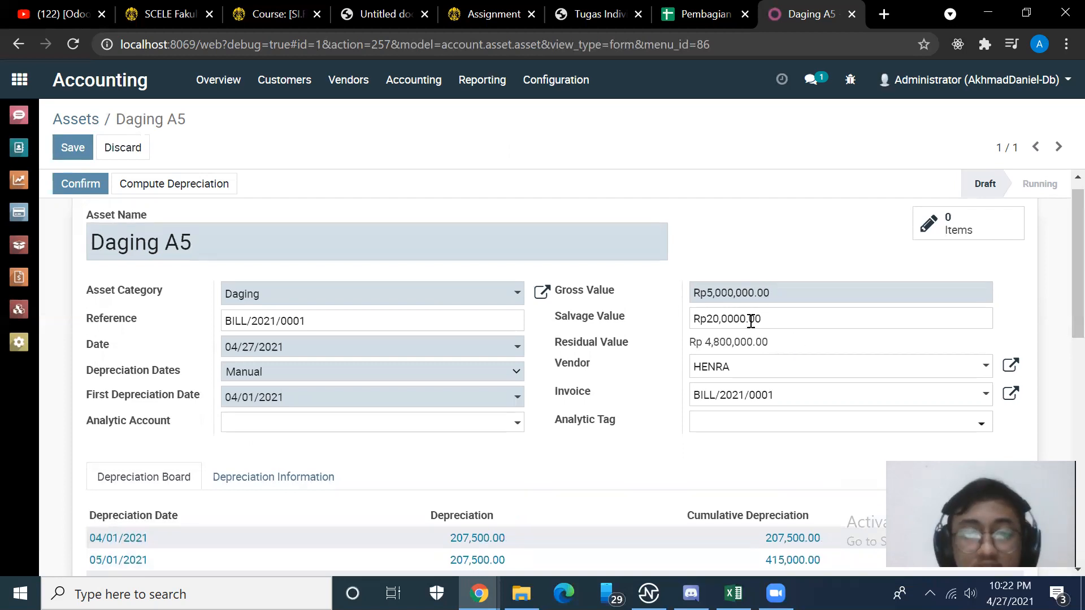
pyautogui.scroll(-4, 751, 328)
pyautogui.scroll(4, 673, 294)
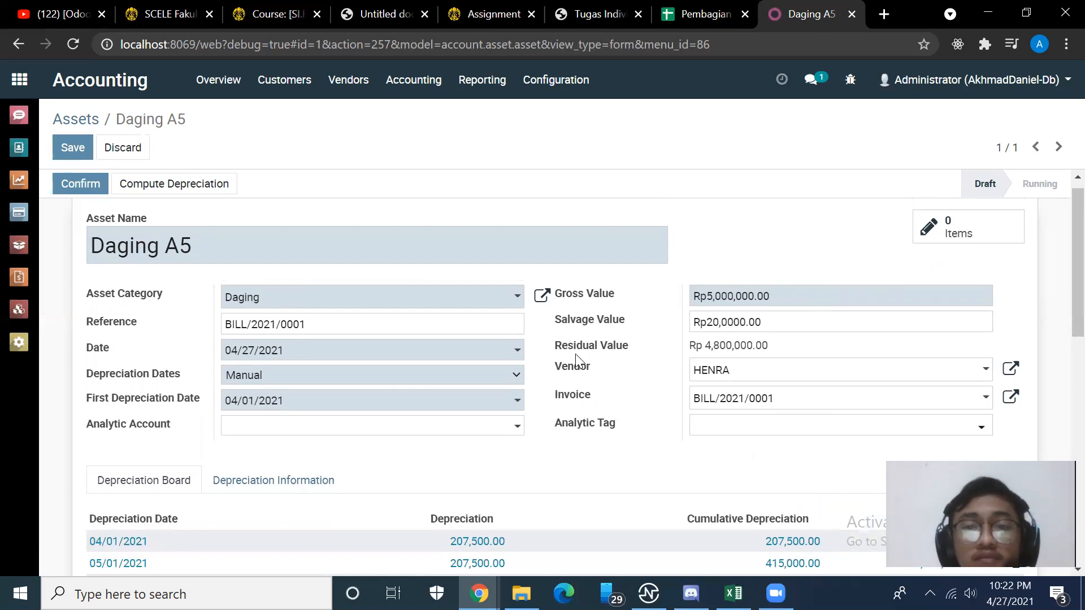
pyautogui.moveTo(598, 356)
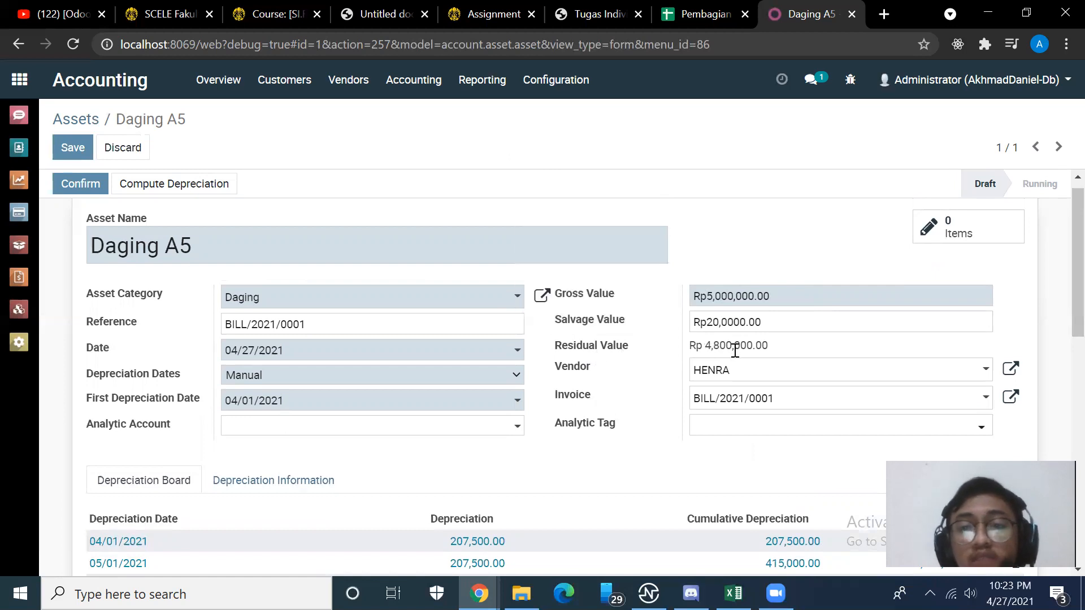
pyautogui.scroll(-3, 779, 373)
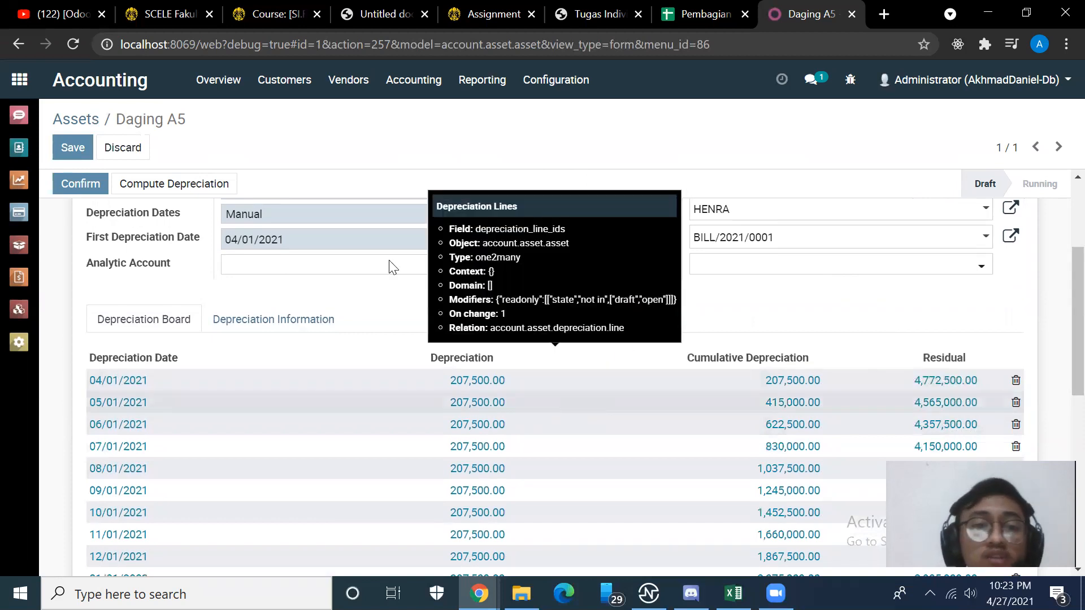
pyautogui.scroll(3, 671, 327)
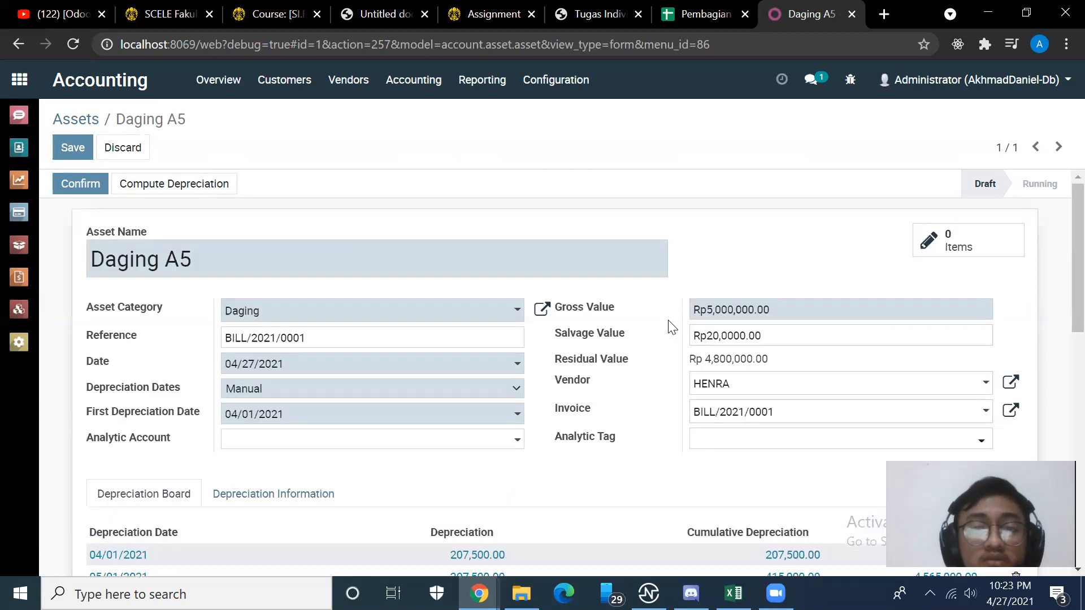
pyautogui.scroll(-1, 346, 489)
pyautogui.scroll(1, 346, 489)
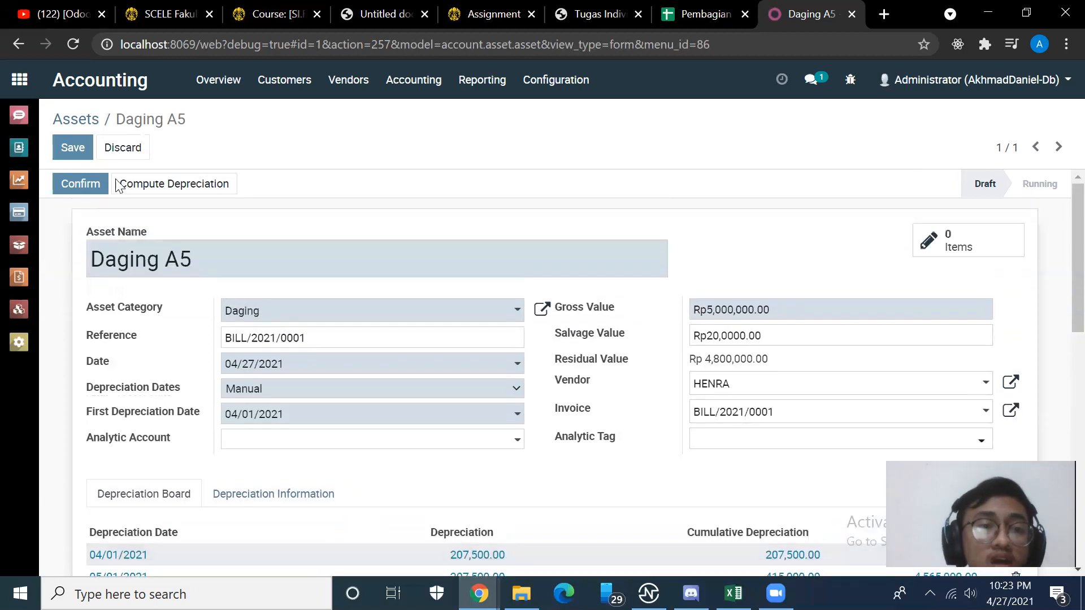
pyautogui.click(74, 161)
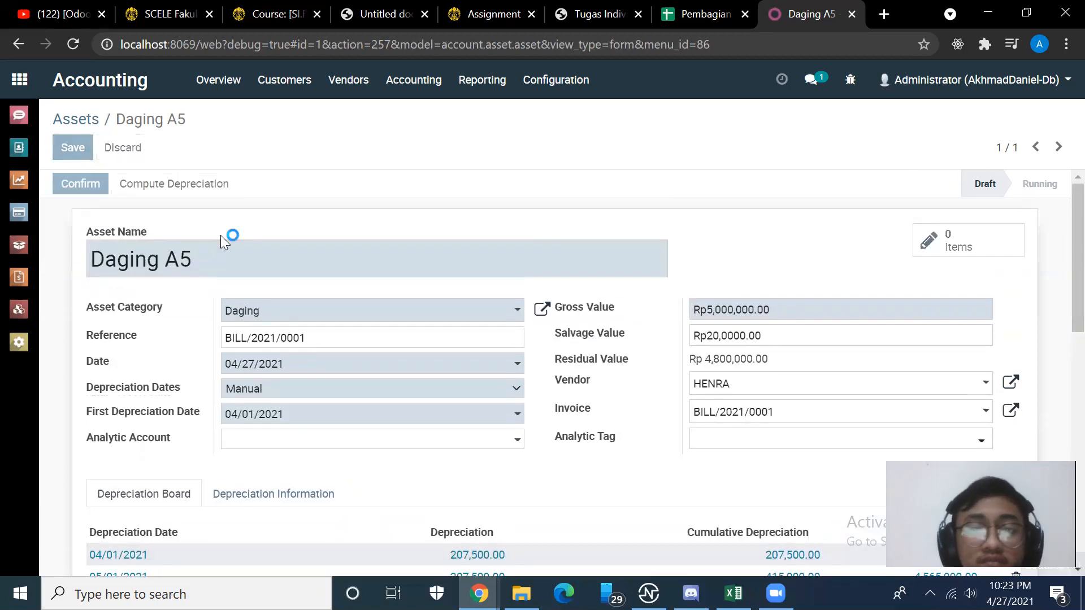
# Review the updated depreciation schedule of Daging A5 and check the journal entries linked to the asset.
pyautogui.scroll(-4, 831, 324)
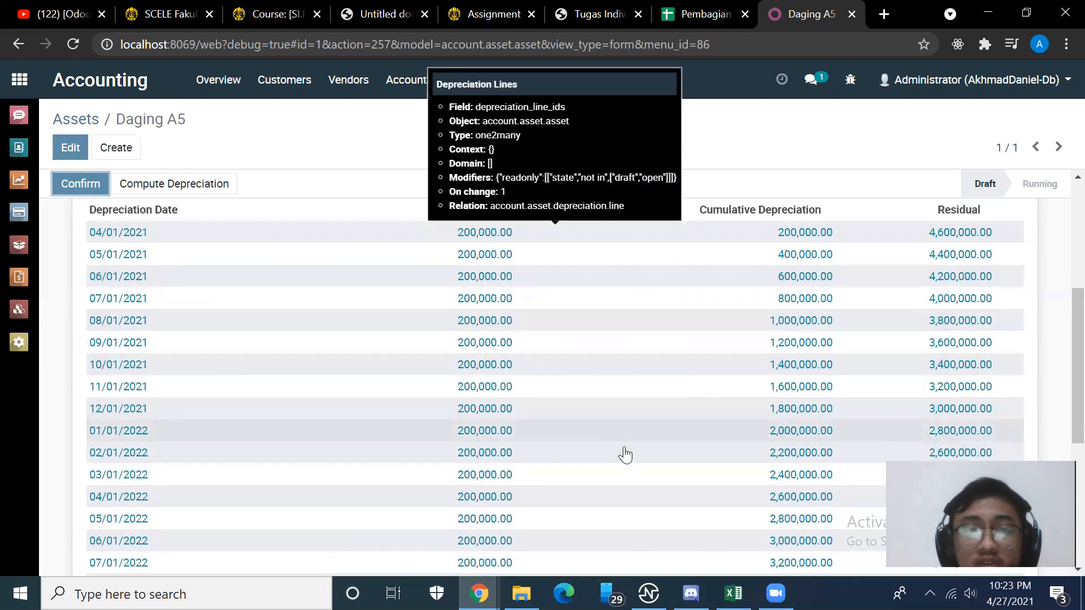
pyautogui.scroll(4, 625, 452)
pyautogui.scroll(-3, 887, 323)
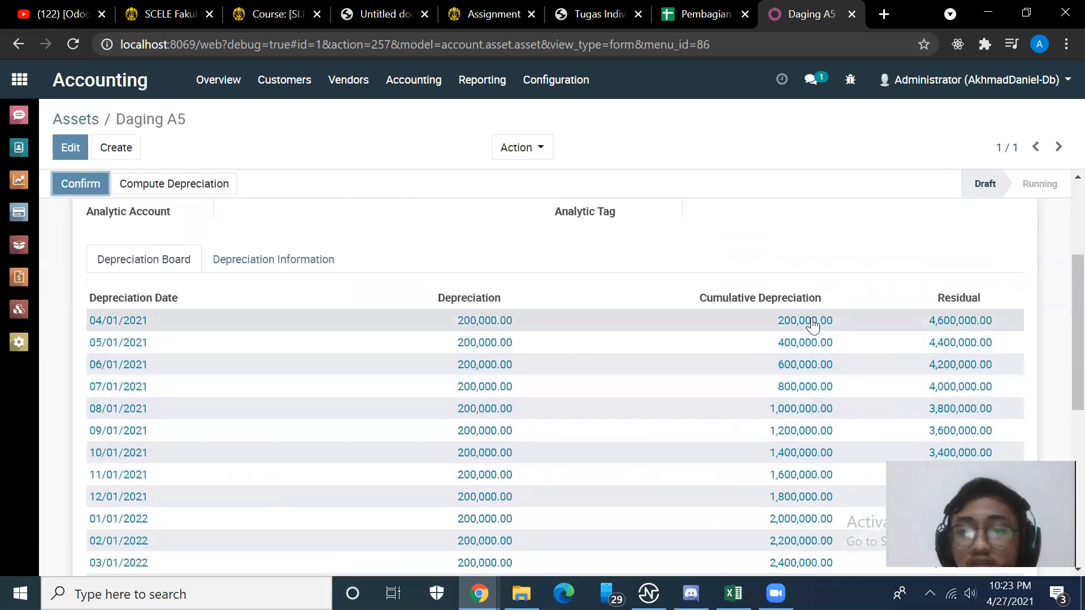
pyautogui.scroll(3, 888, 405)
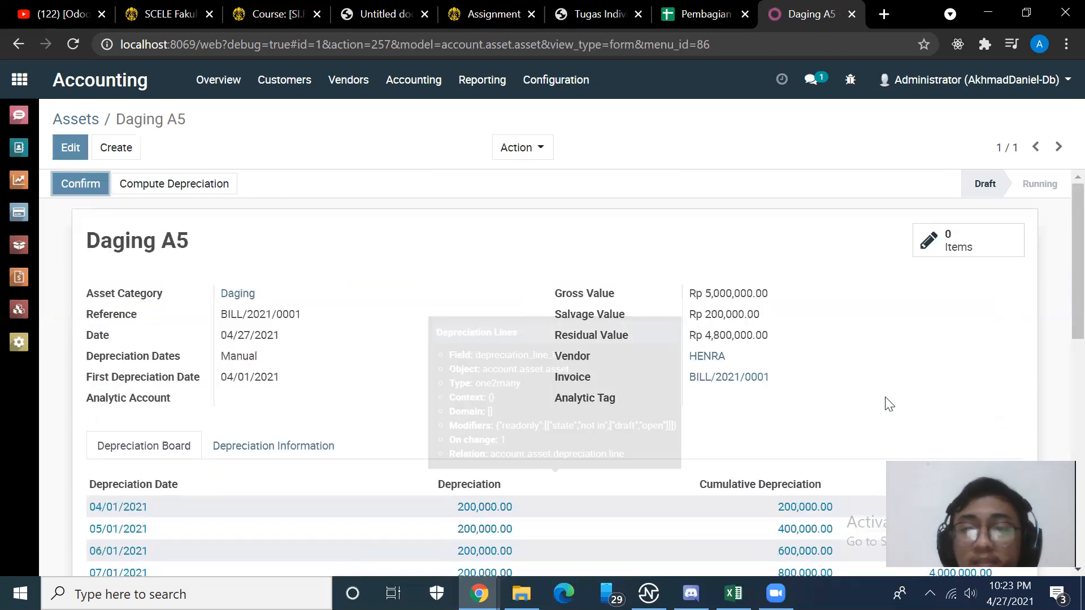
pyautogui.click(975, 233)
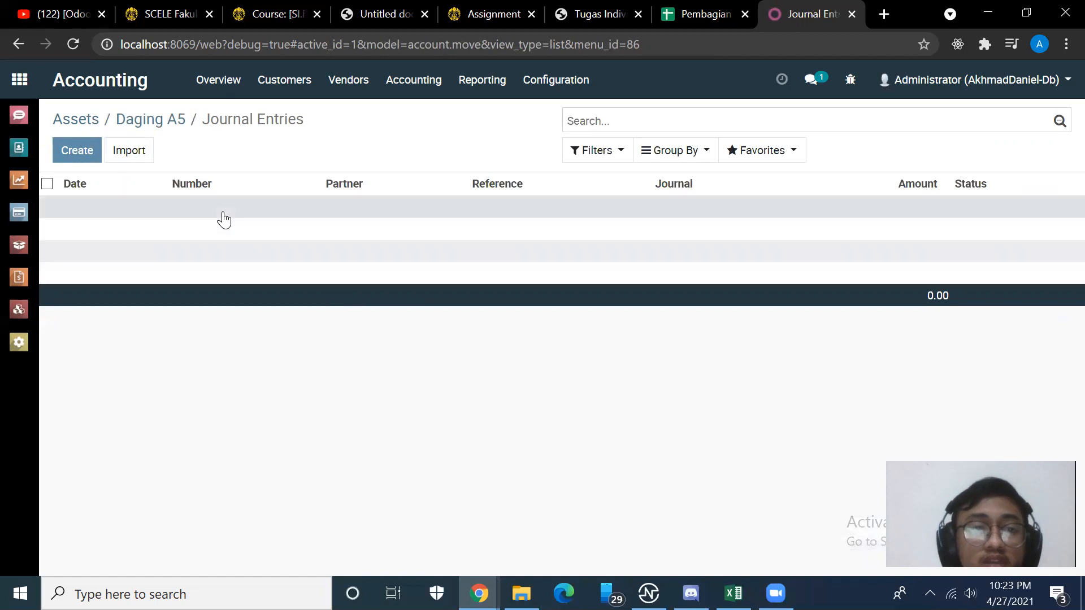
# Return to the Daging A5 asset through the assets list, review its details, and confirm it.
pyautogui.click(401, 83)
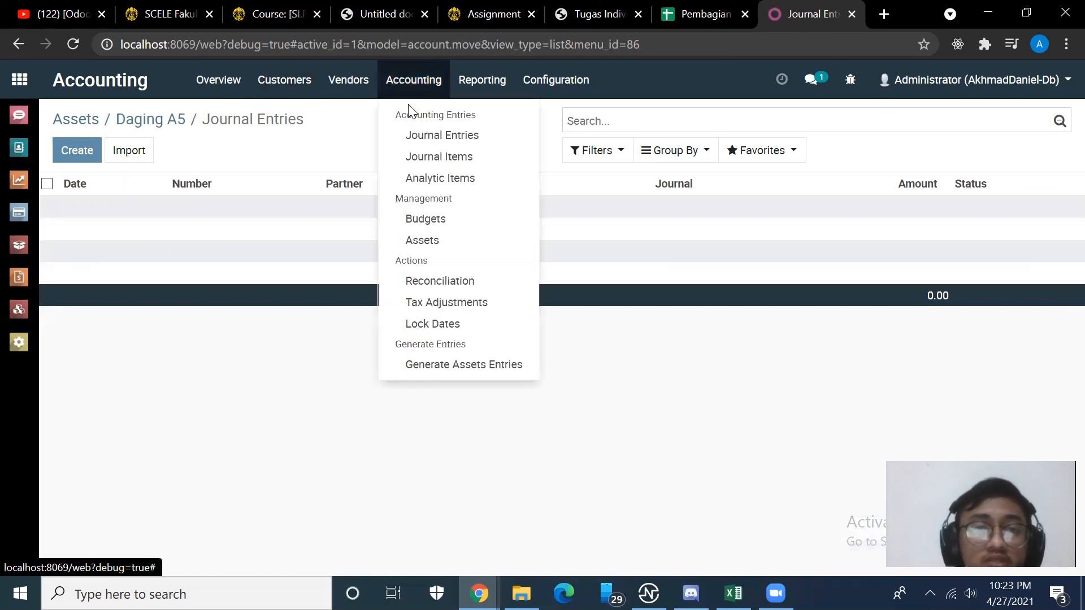
pyautogui.click(421, 241)
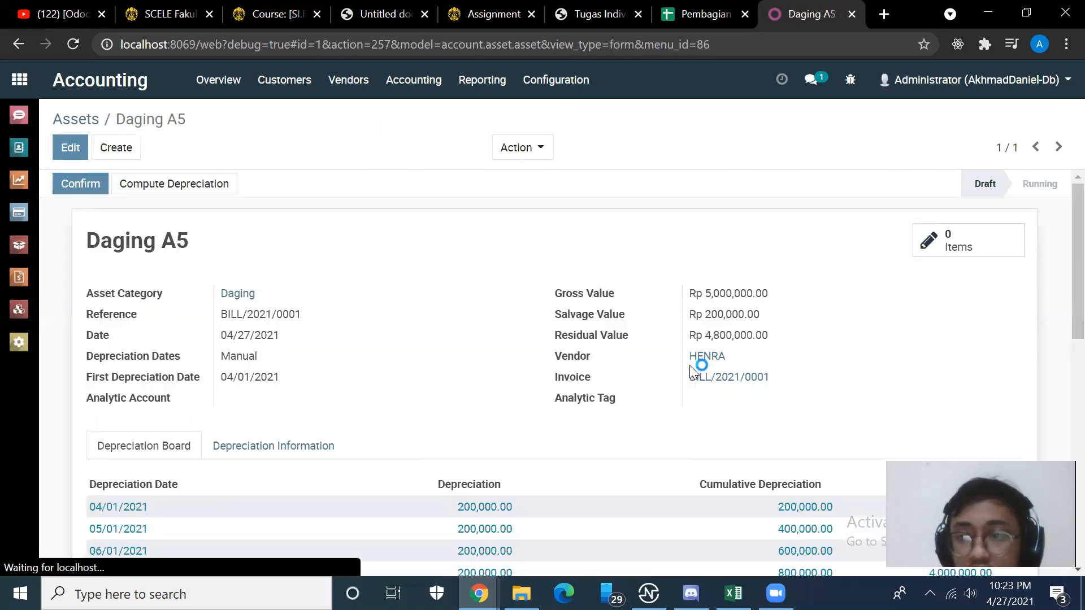
pyautogui.scroll(-3, 806, 418)
pyautogui.scroll(2, 807, 418)
pyautogui.scroll(1, 806, 418)
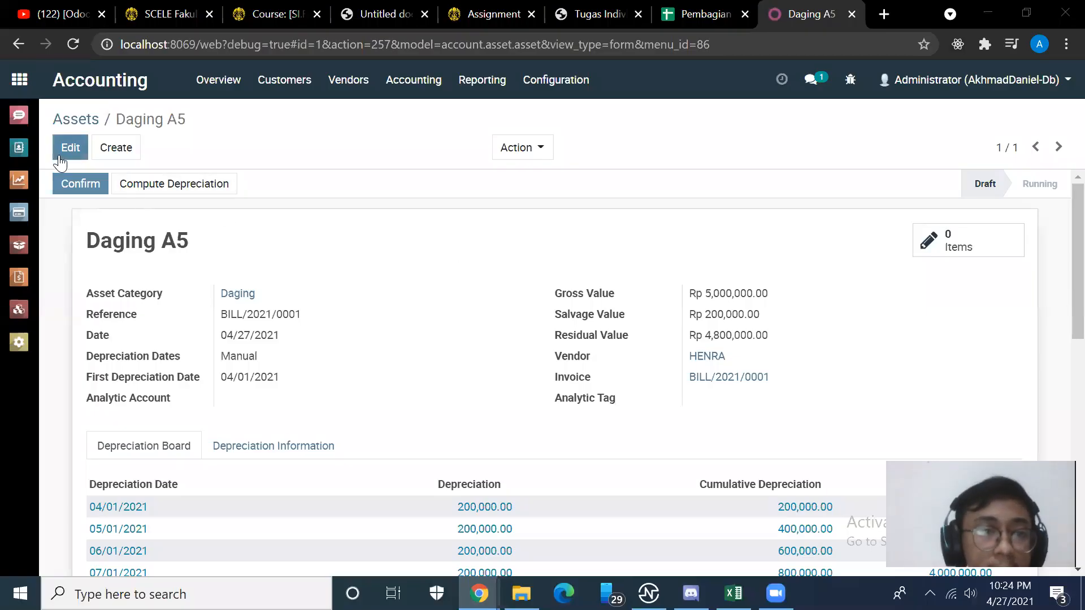
pyautogui.scroll(-1, 681, 397)
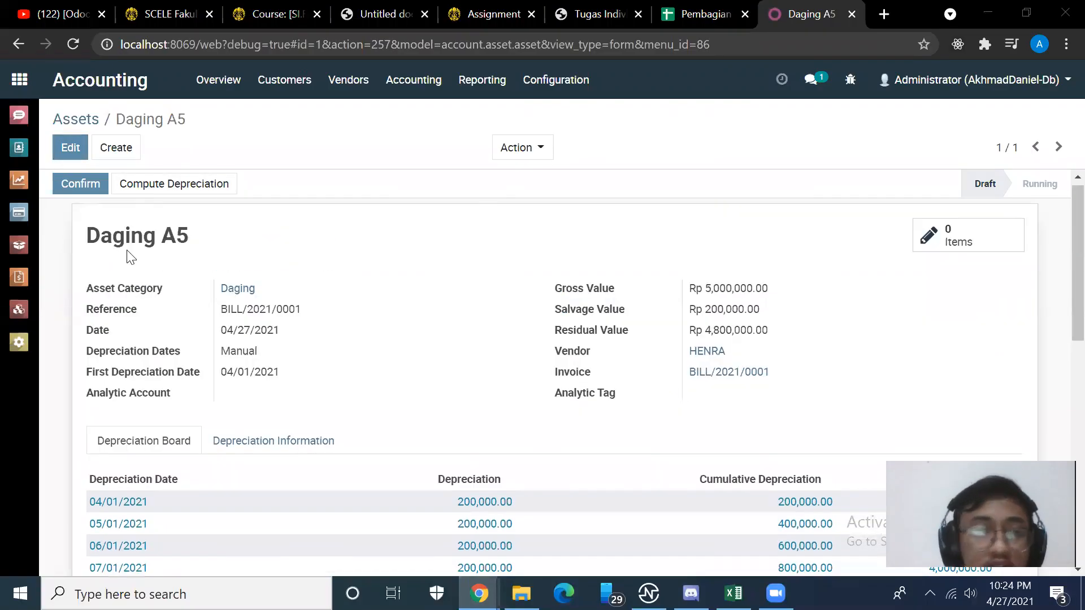
pyautogui.click(81, 187)
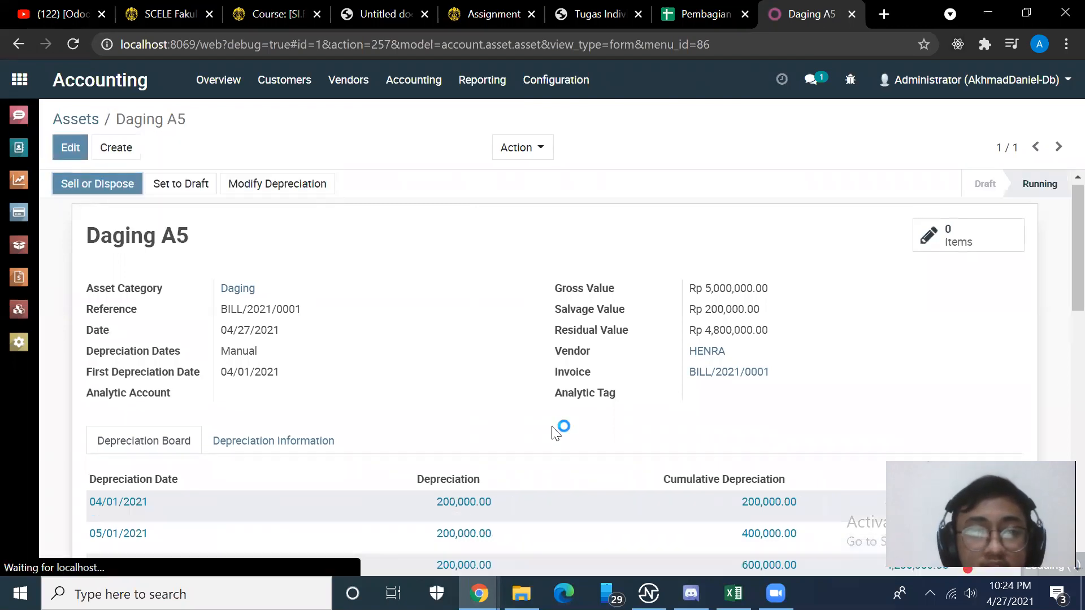
# Generate the journal entry for the 04/01/2021 depreciation line of the Daging A5 asset.
pyautogui.scroll(-3, 760, 412)
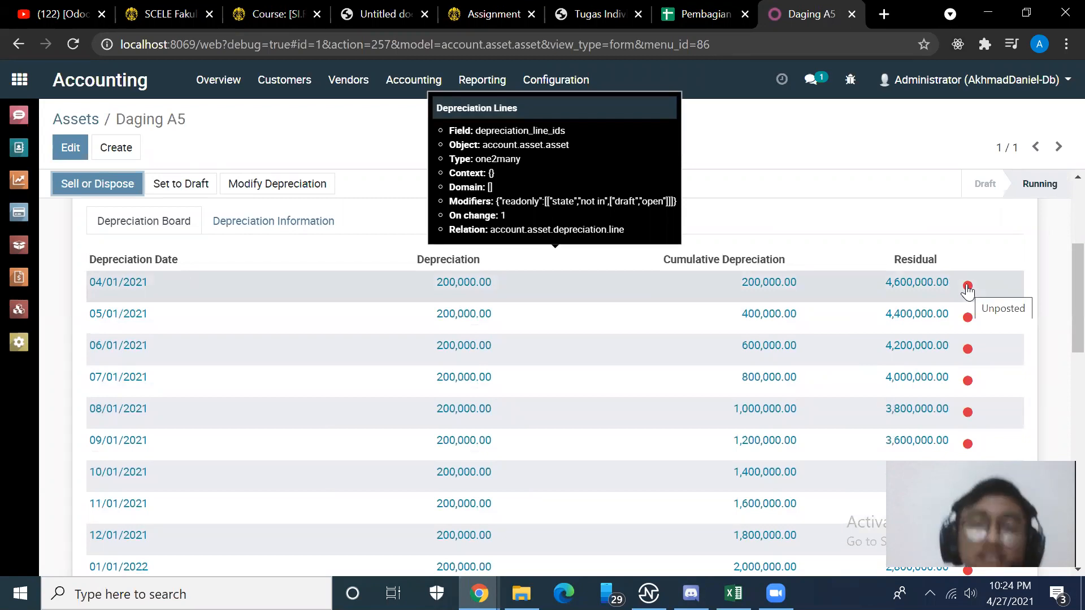
pyautogui.scroll(3, 921, 232)
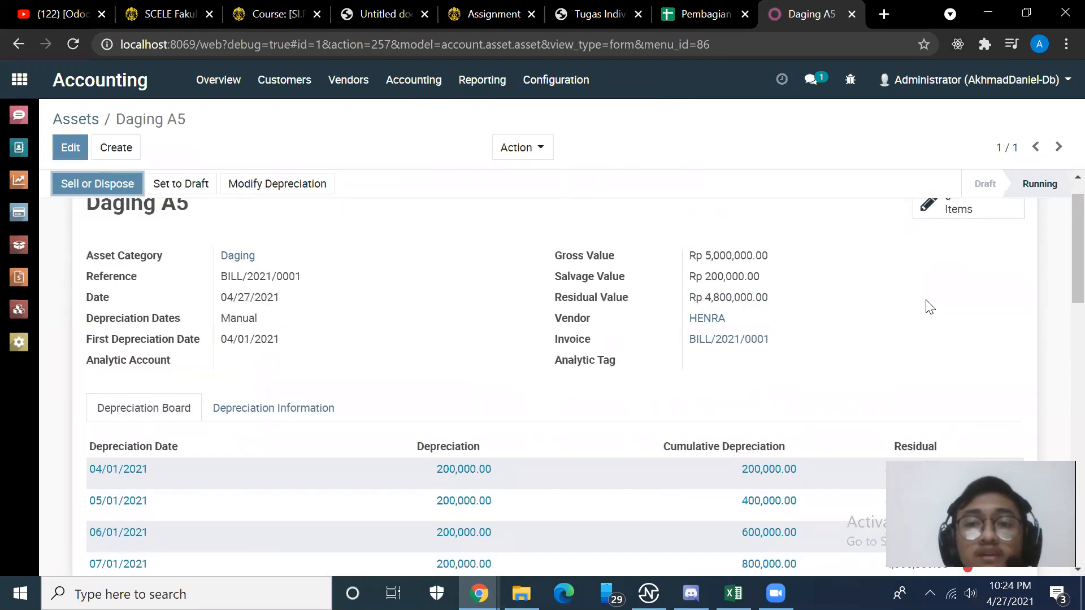
pyautogui.scroll(-2, 932, 316)
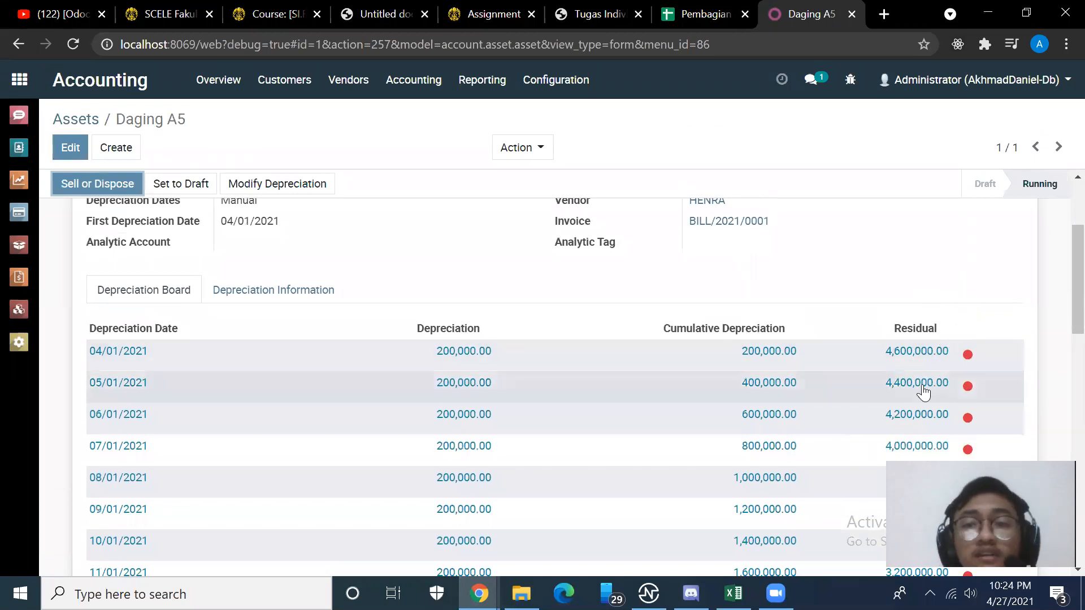
pyautogui.click(966, 363)
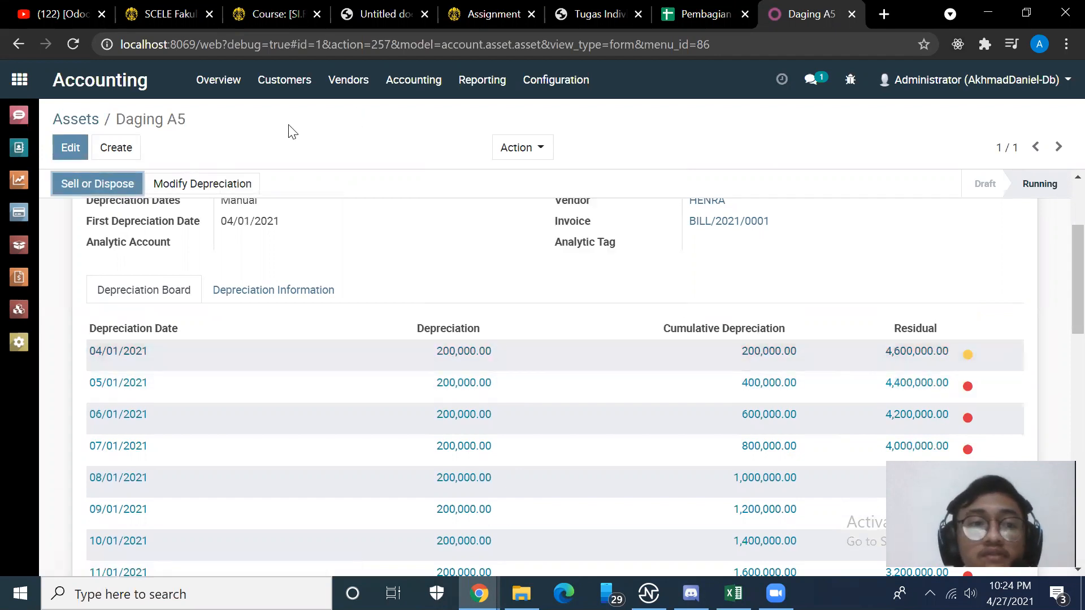
# Open the journal entries list to check the depreciation entry generated for Daging A5.
pyautogui.scroll(3, 382, 249)
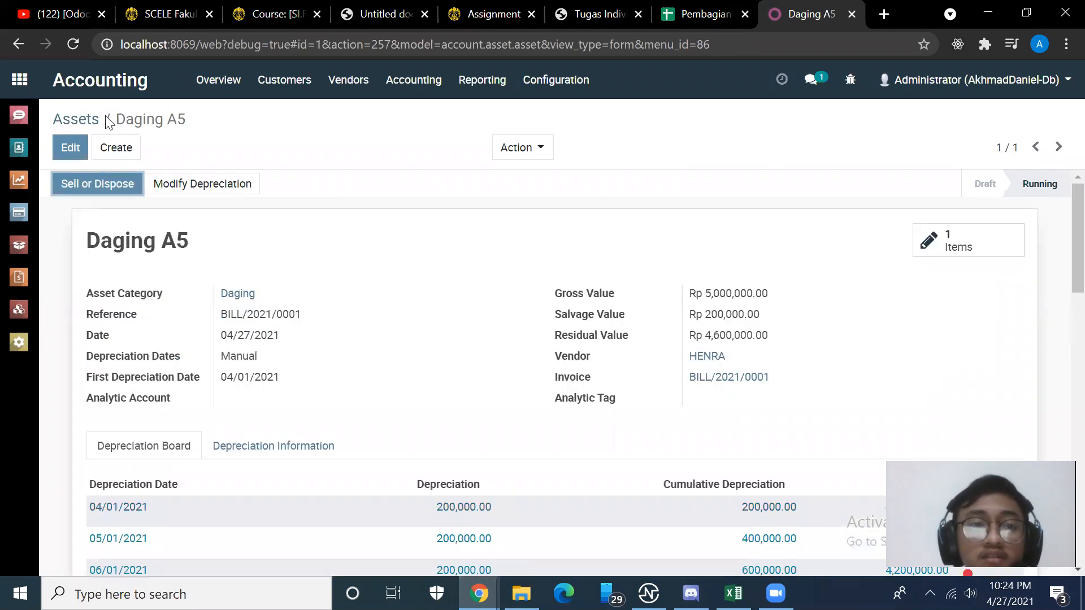
pyautogui.click(350, 89)
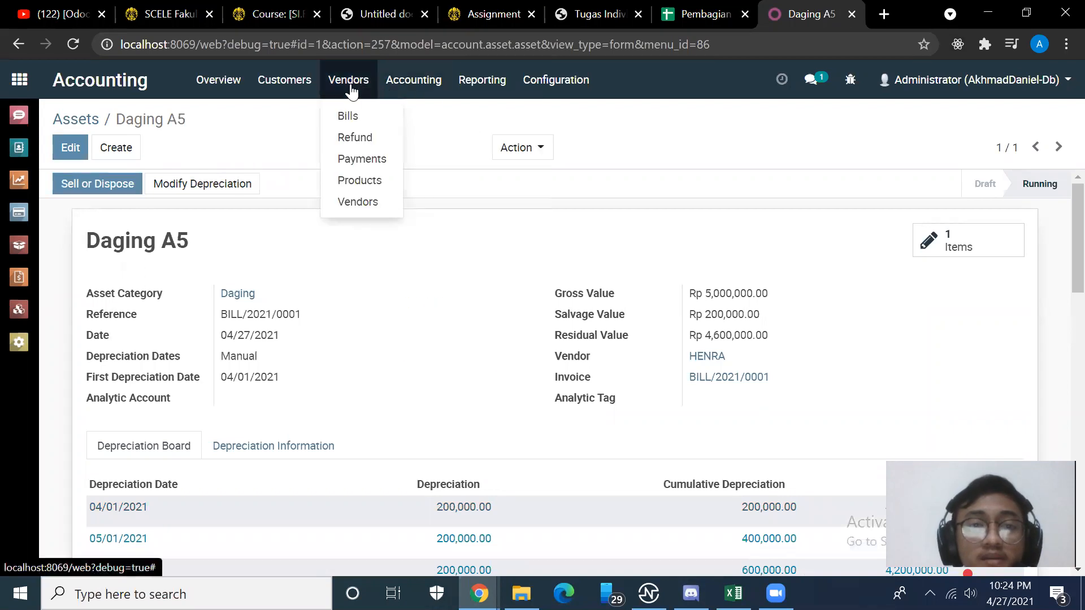
pyautogui.moveTo(405, 89)
pyautogui.click(424, 138)
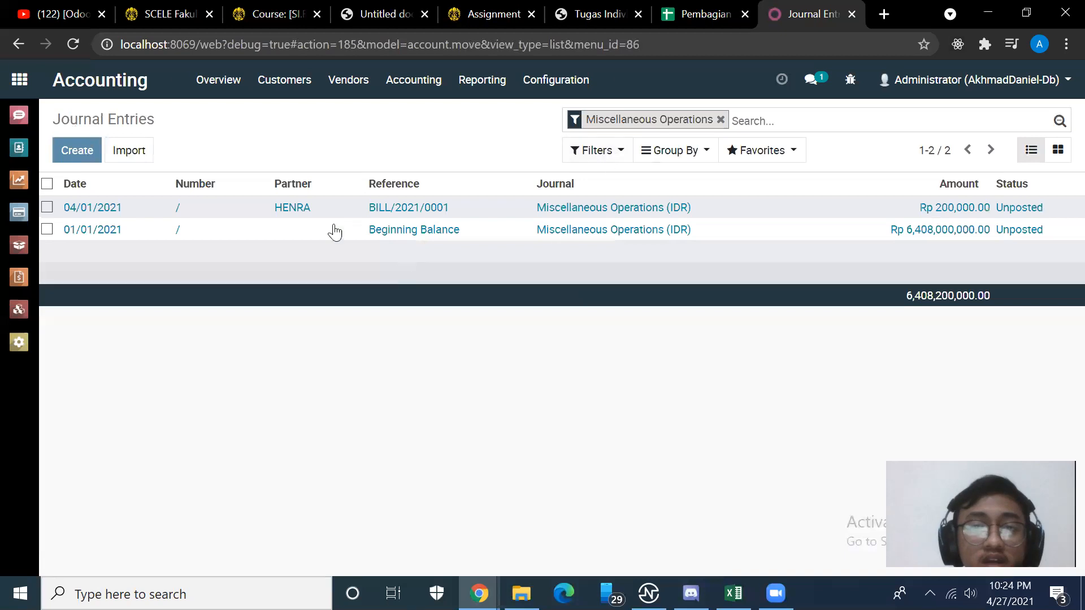
# Open the unposted 04/01/2021 journal entry for BILL/2021/0001, review its journal items, and post it.
pyautogui.doubleClick(298, 207)
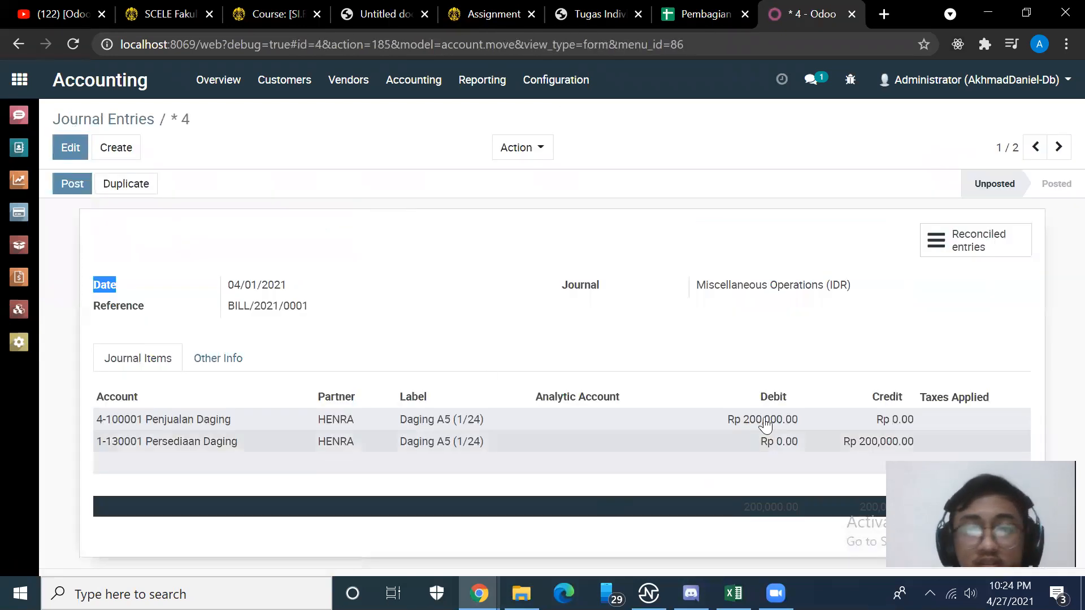
pyautogui.moveTo(509, 401)
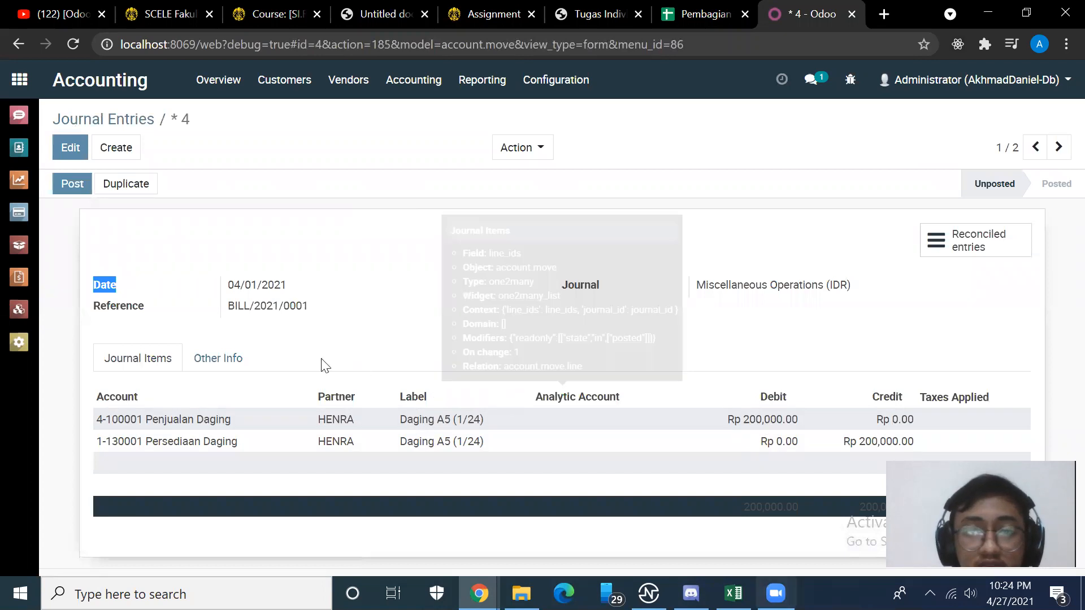
pyautogui.click(72, 184)
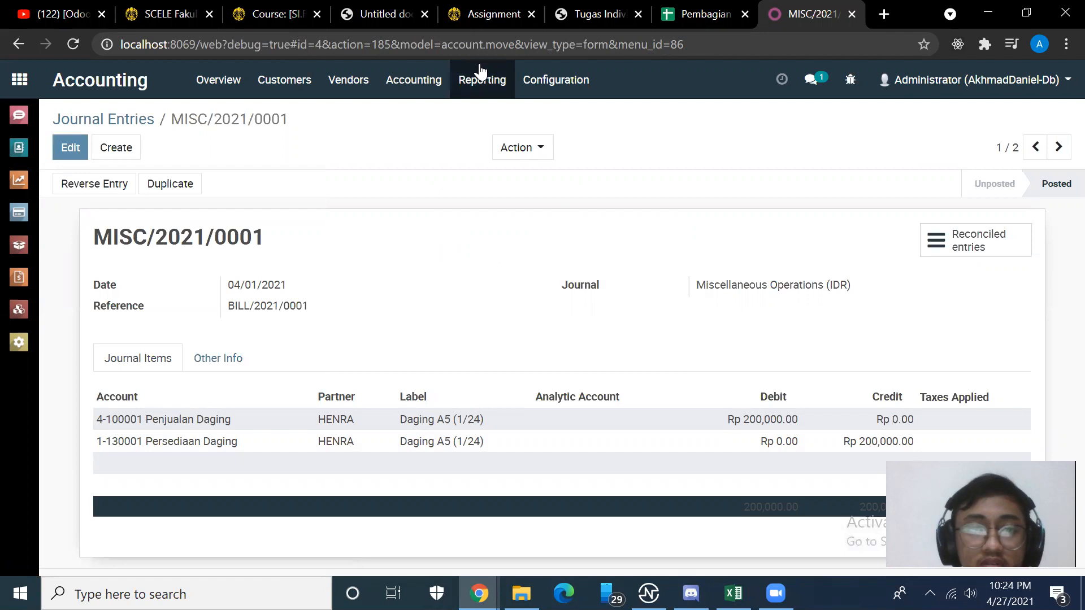
# Return to the Daging A5 asset and check the status of its depreciation lines.
pyautogui.click(396, 88)
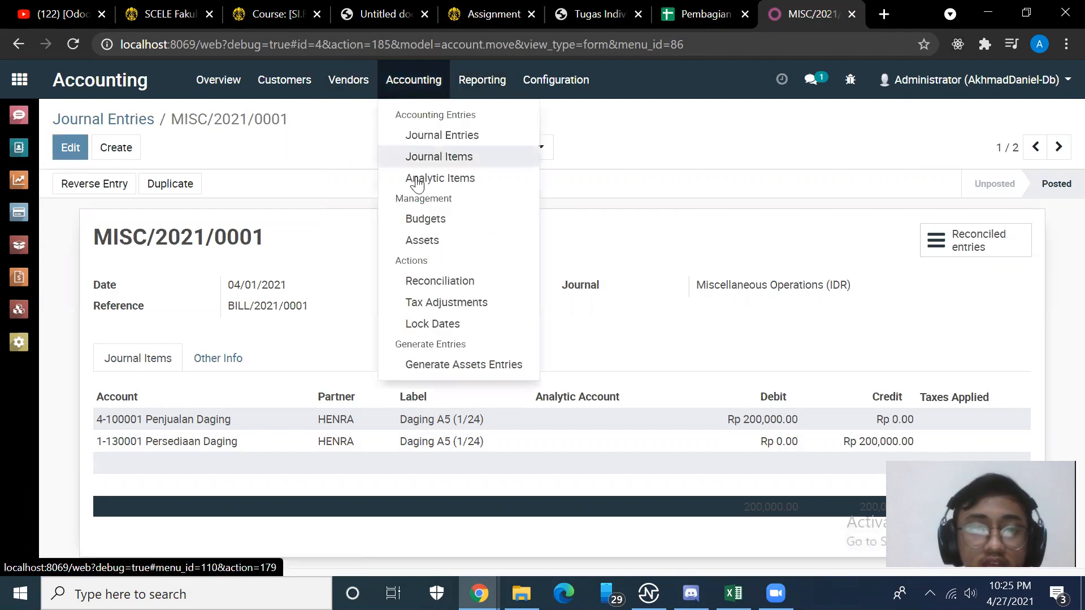
pyautogui.click(421, 240)
pyautogui.click(245, 207)
pyautogui.scroll(-4, 510, 349)
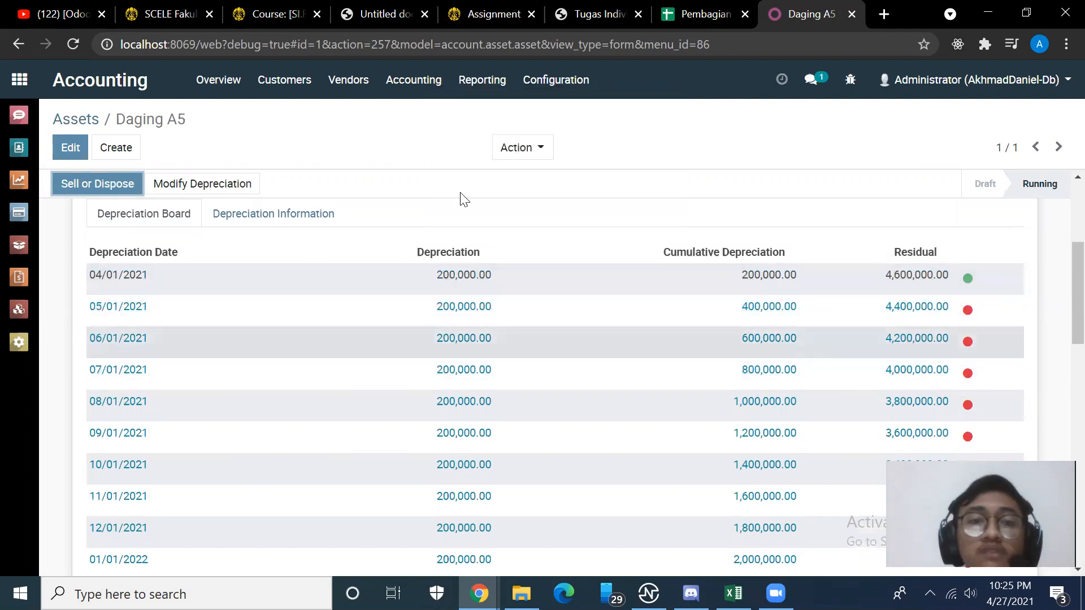
# Generate the assets entries for all depreciation lines up to the account date 08/04/2021.
pyautogui.click(335, 72)
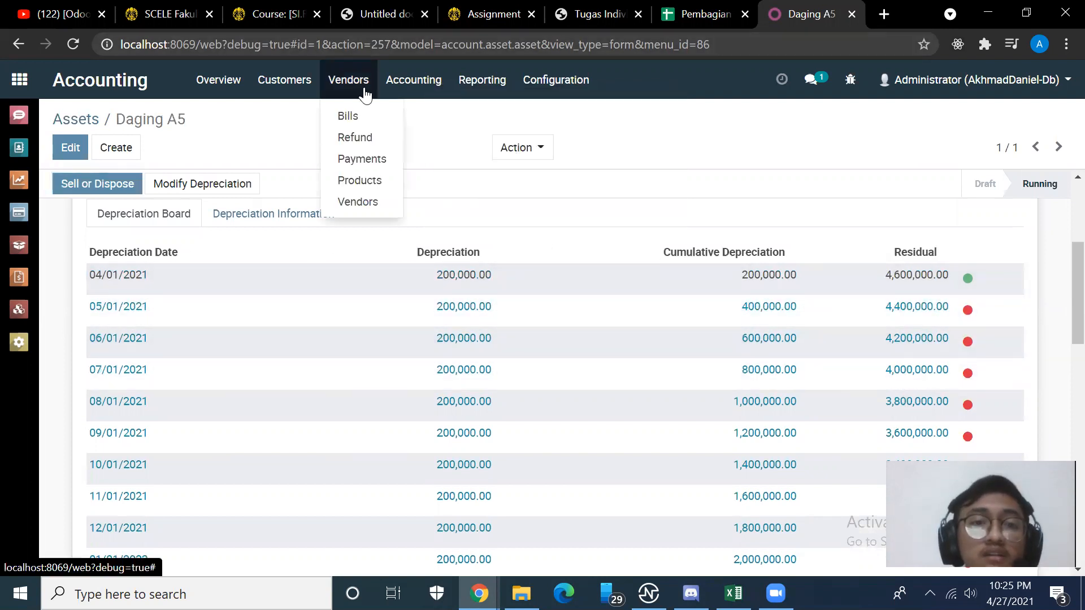
pyautogui.moveTo(387, 88)
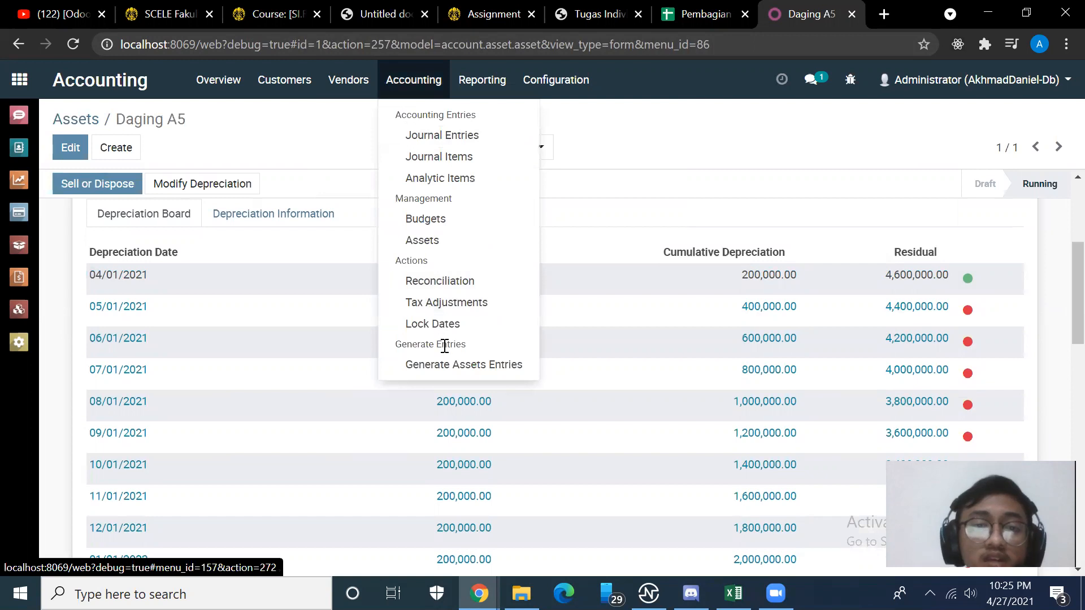
pyautogui.click(443, 364)
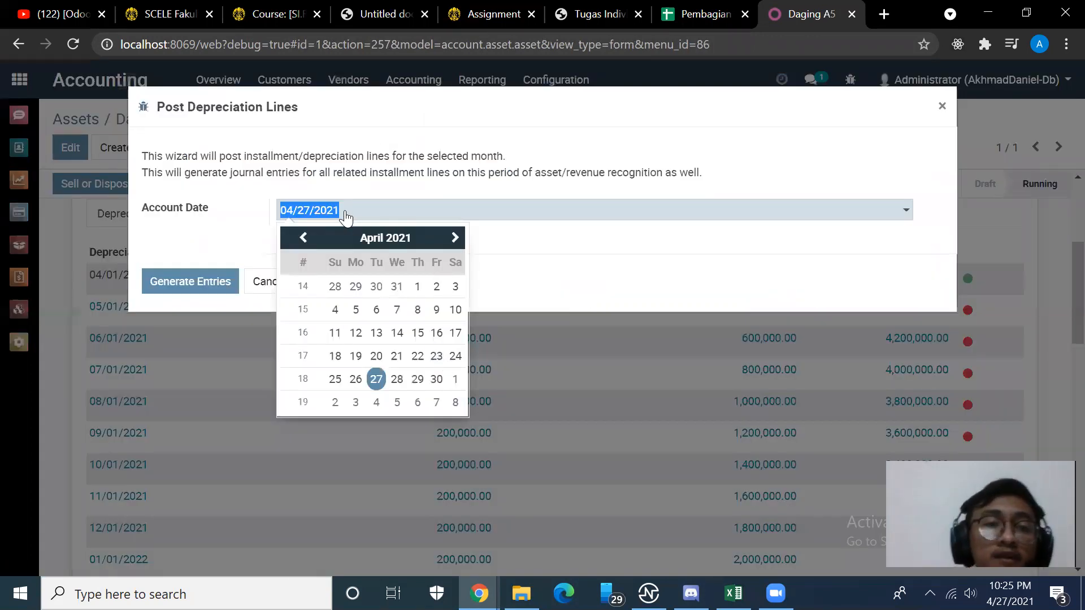
pyautogui.click(456, 238)
pyautogui.click(455, 237)
pyautogui.click(456, 239)
pyautogui.click(456, 240)
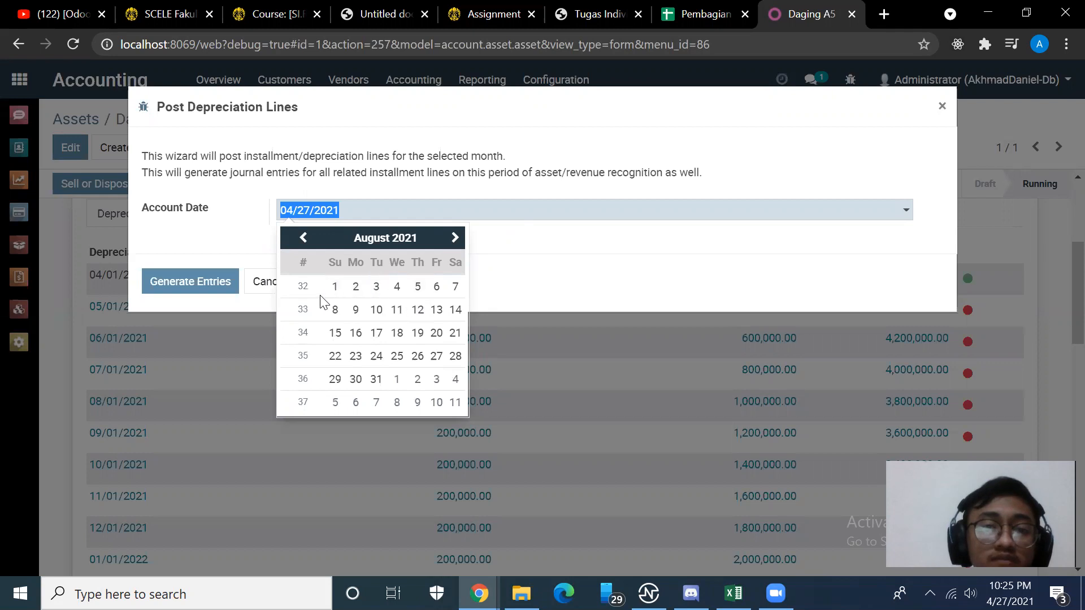
pyautogui.click(397, 287)
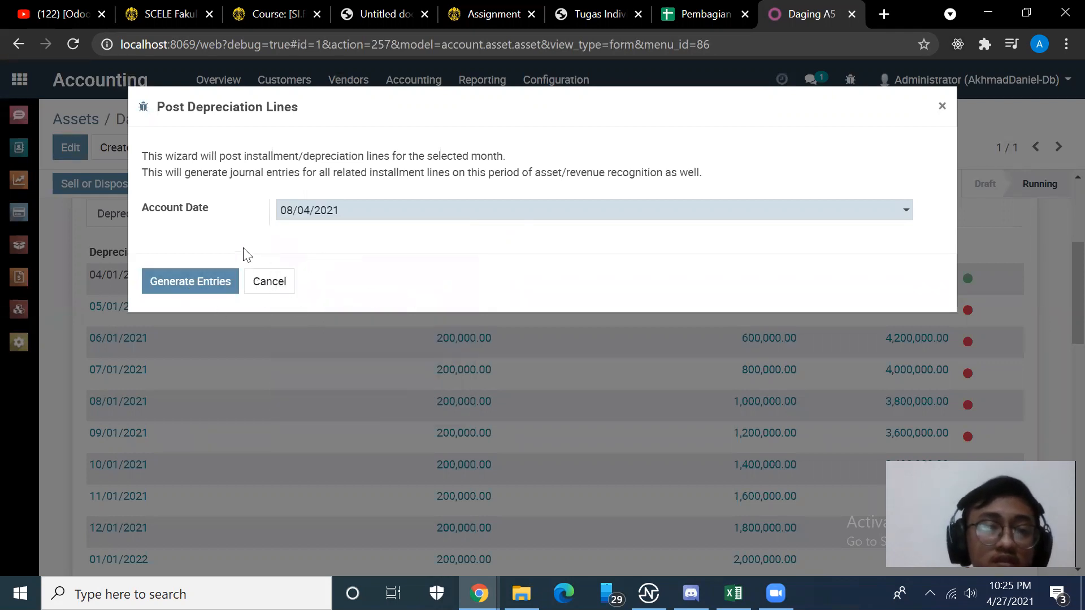
pyautogui.click(210, 287)
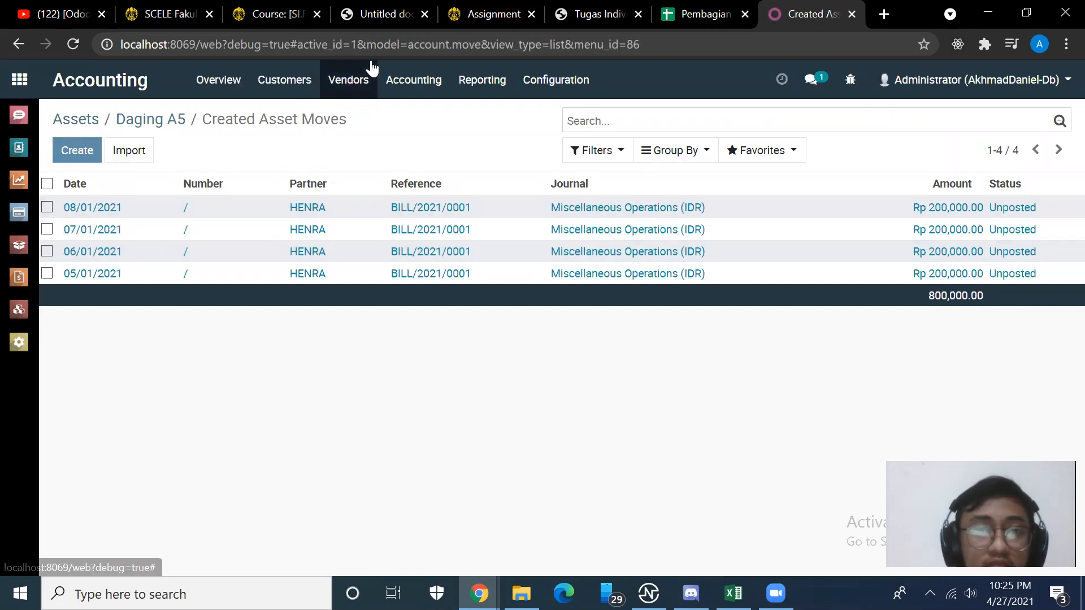
# Reopen the Daging A5 asset from the assets list and review its depreciation board after generating the entries.
pyautogui.click(397, 85)
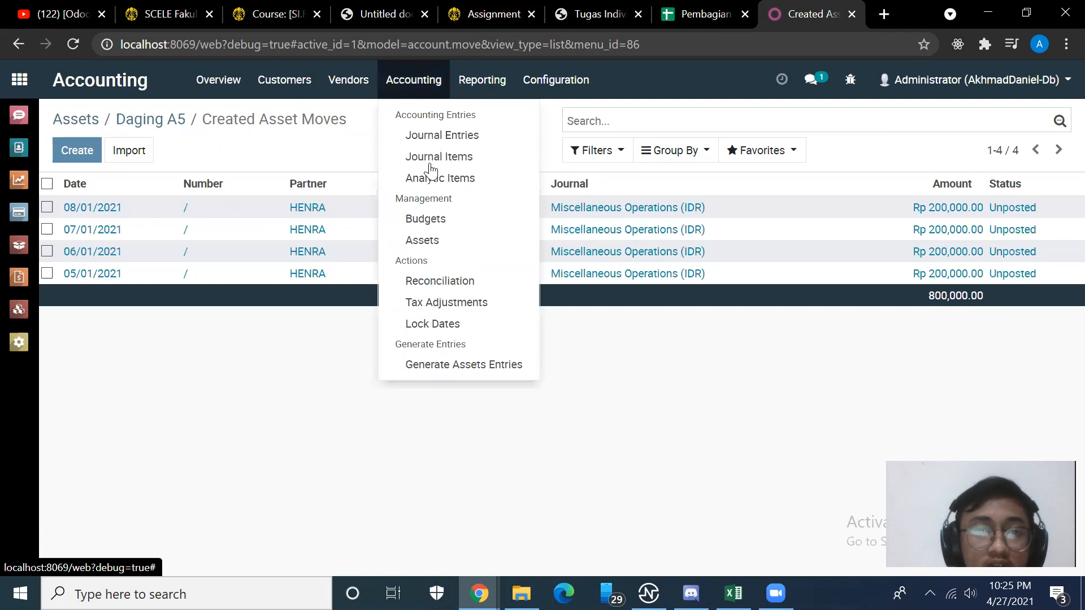
pyautogui.click(427, 240)
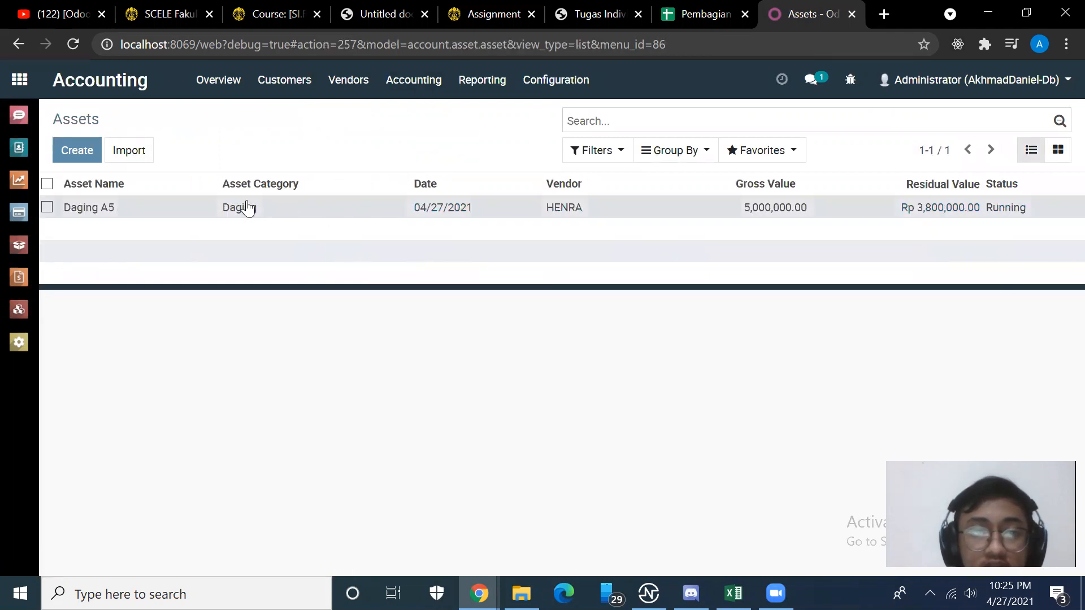
pyautogui.scroll(-5, 763, 351)
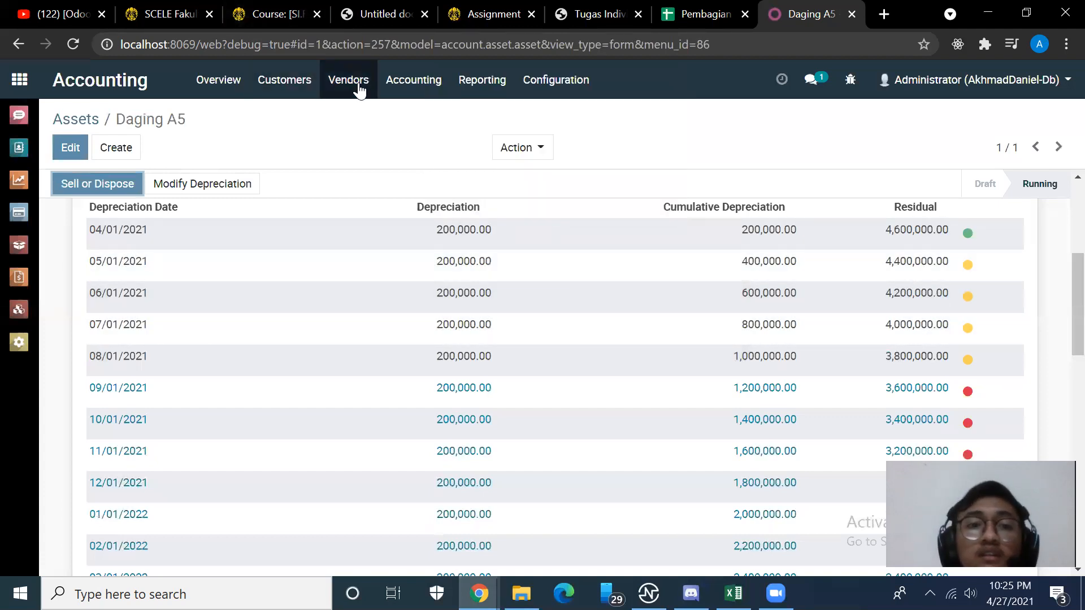
# Open the 08/01/2021 Daging A5 depreciation entry from the journal entries list and review its journal items.
pyautogui.click(405, 80)
pyautogui.click(408, 81)
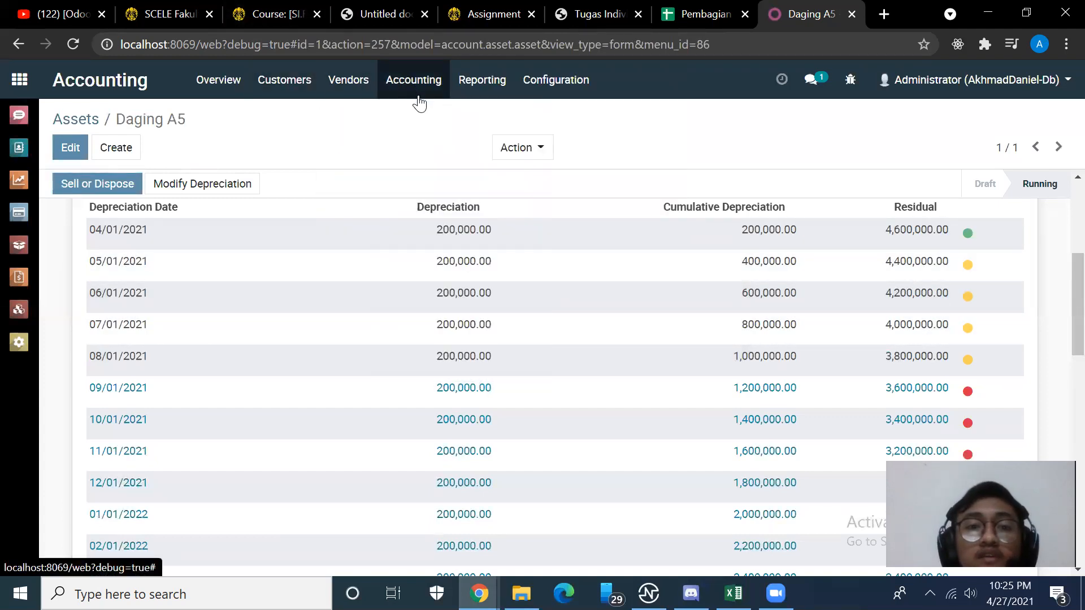
pyautogui.click(414, 84)
pyautogui.click(443, 136)
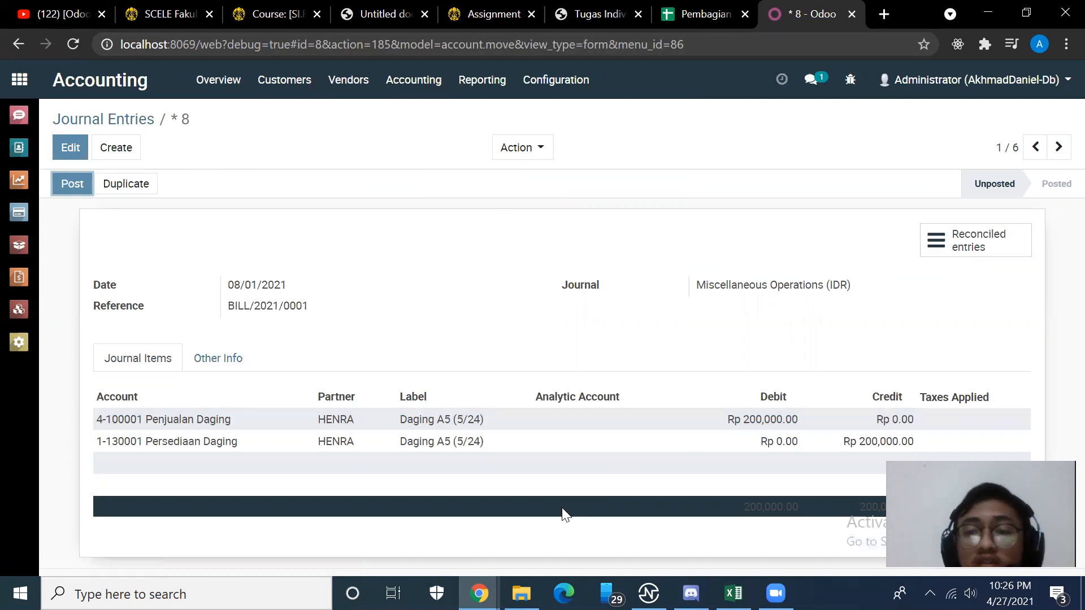
pyautogui.hotkey('alt', 'Tab')
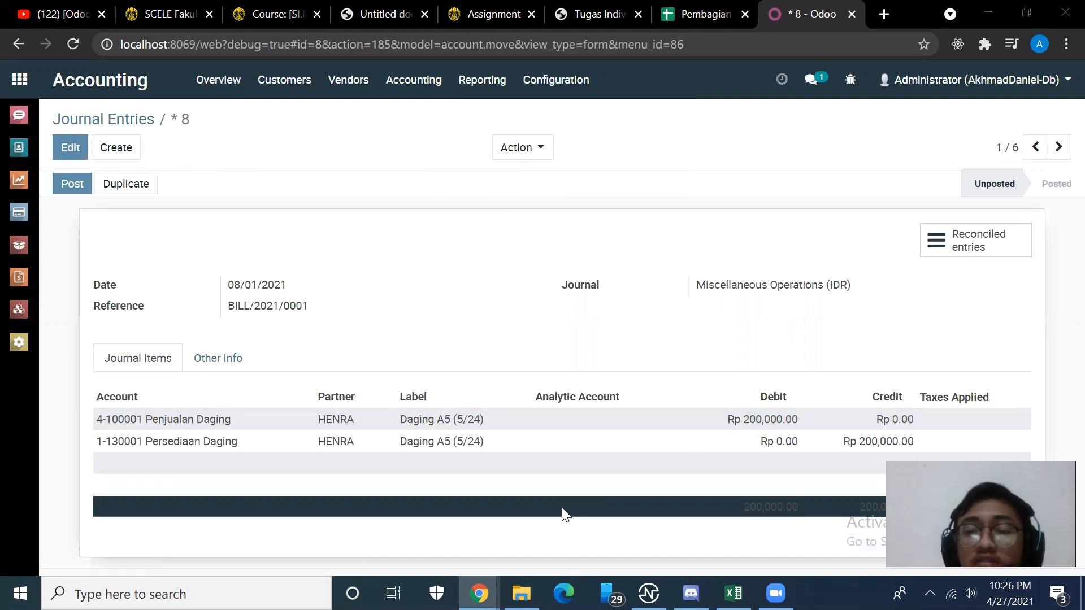